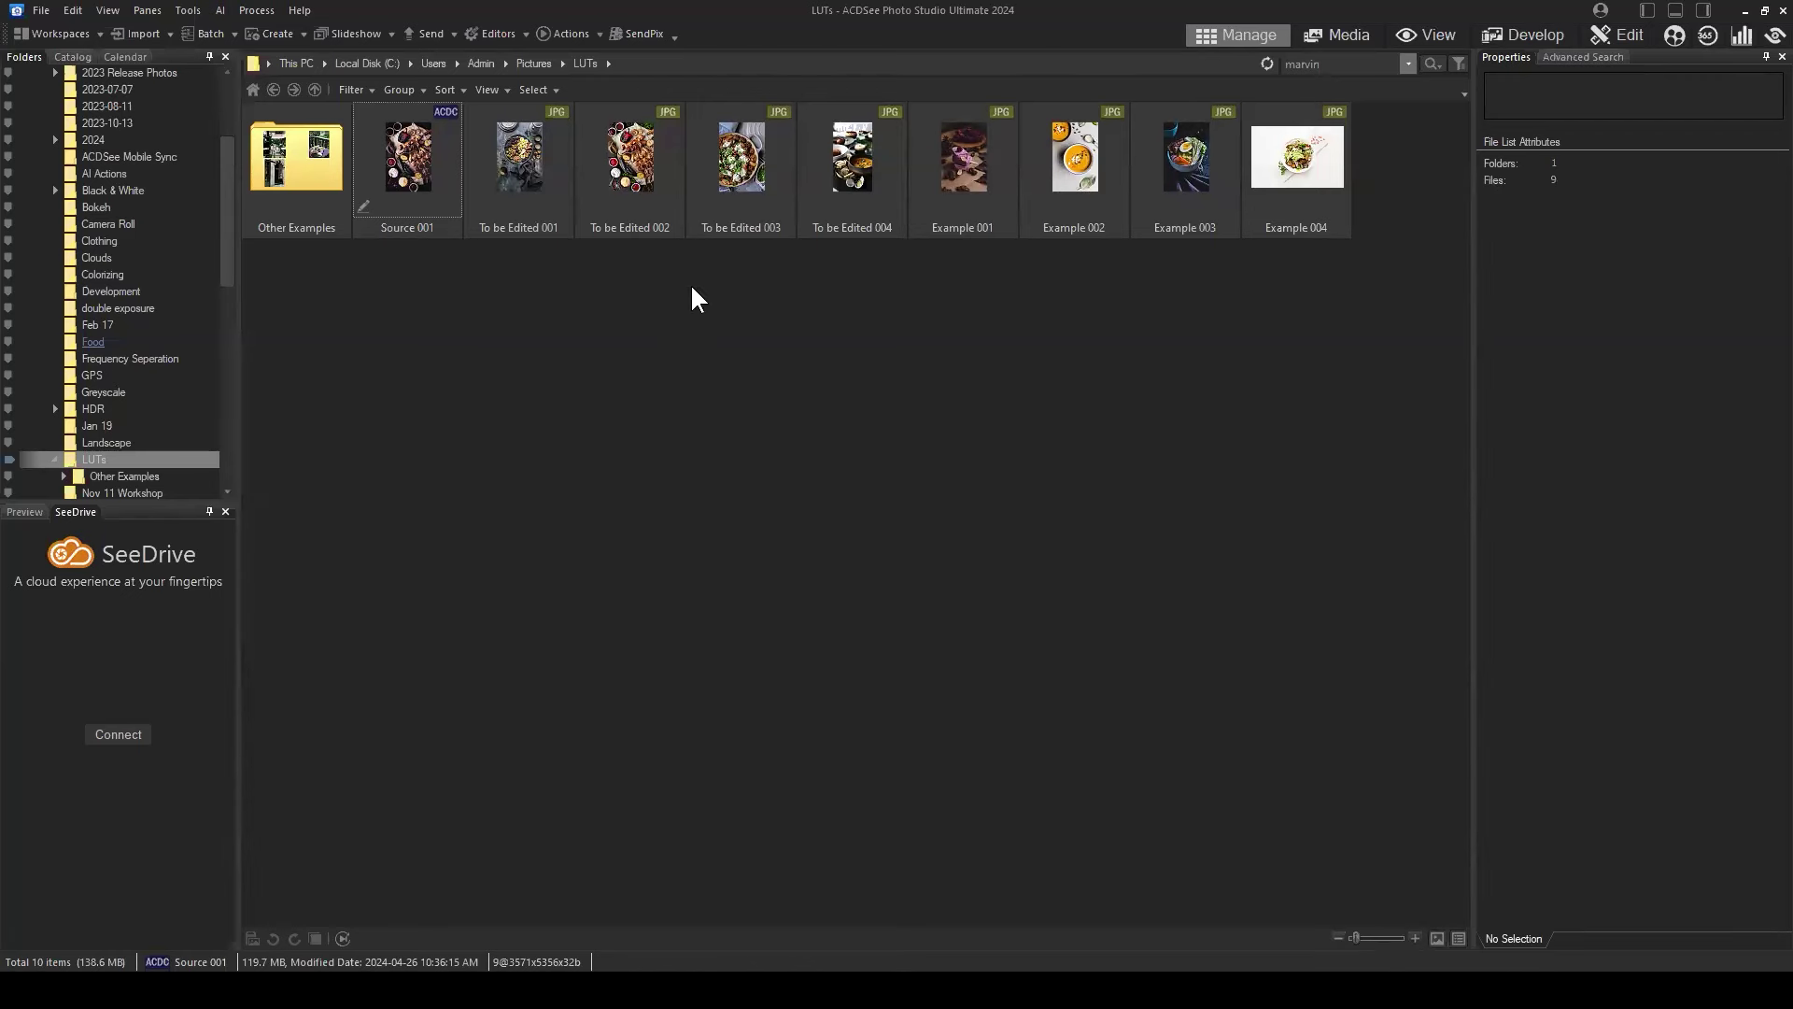
# Open Source 001 in Edit mode and add a Color LUTs adjustment layer above Split Tone 1.
pyautogui.click(397, 156)
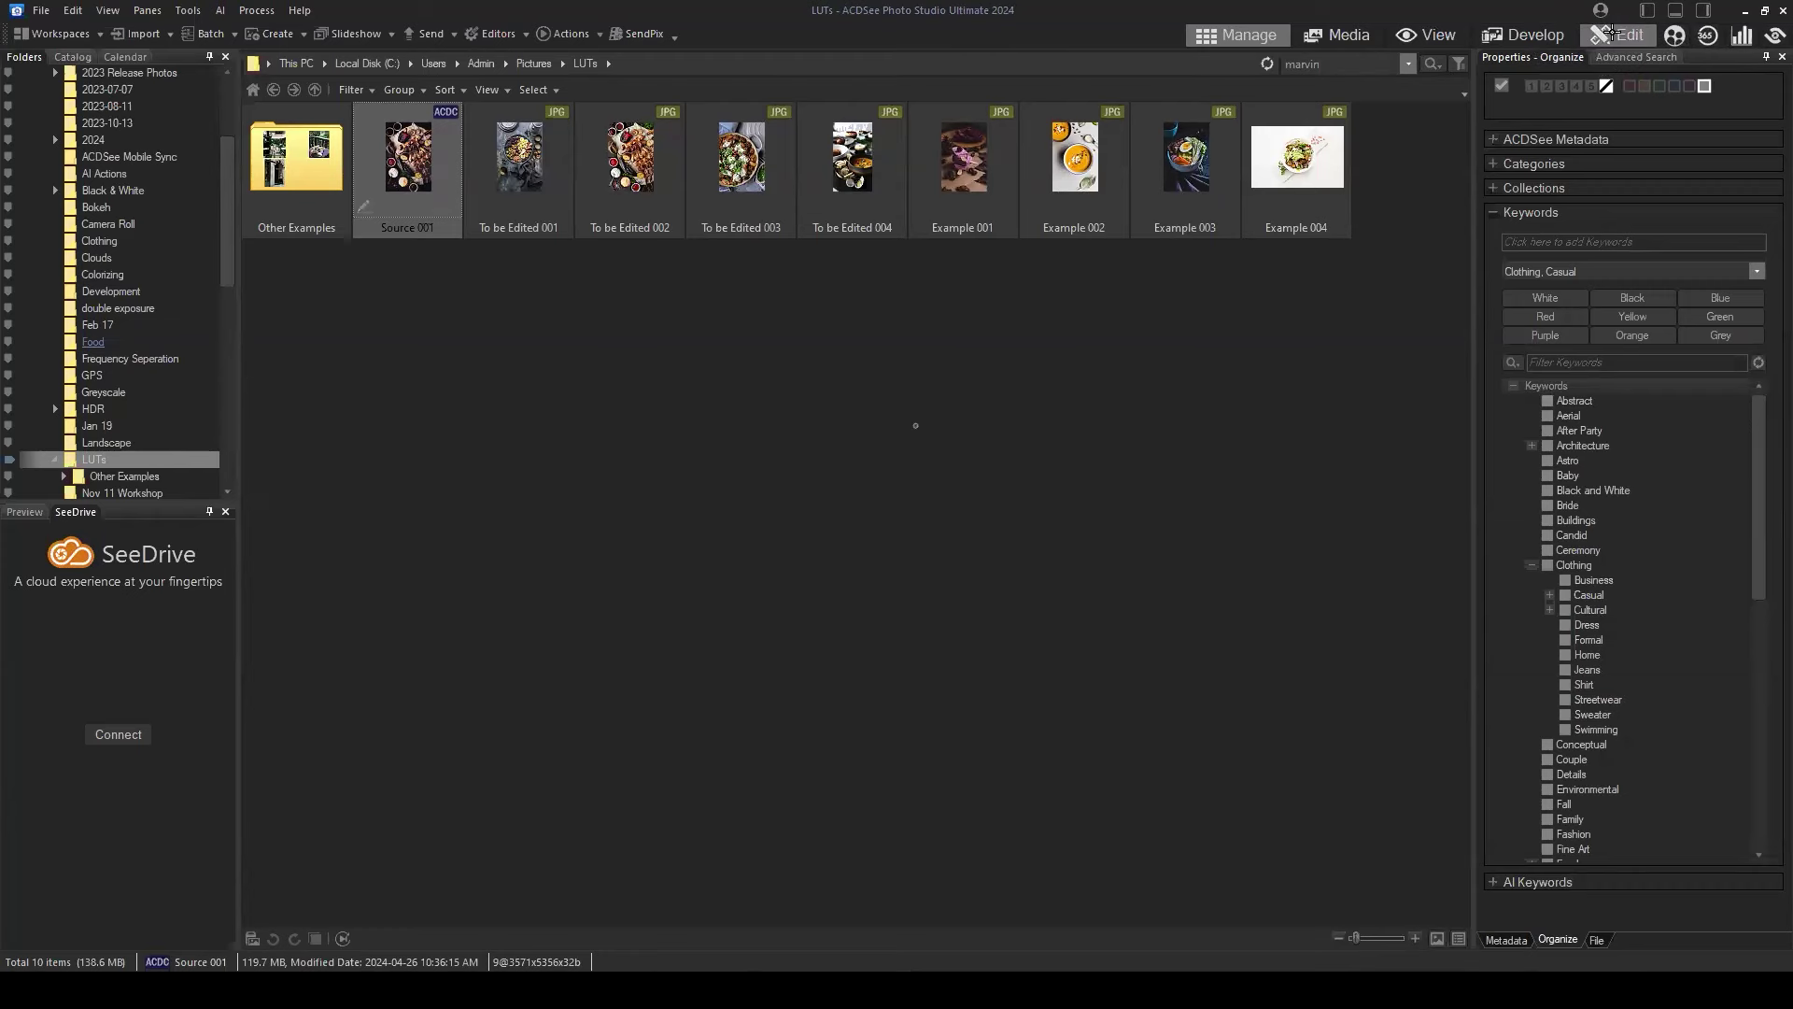
pyautogui.click(1610, 31)
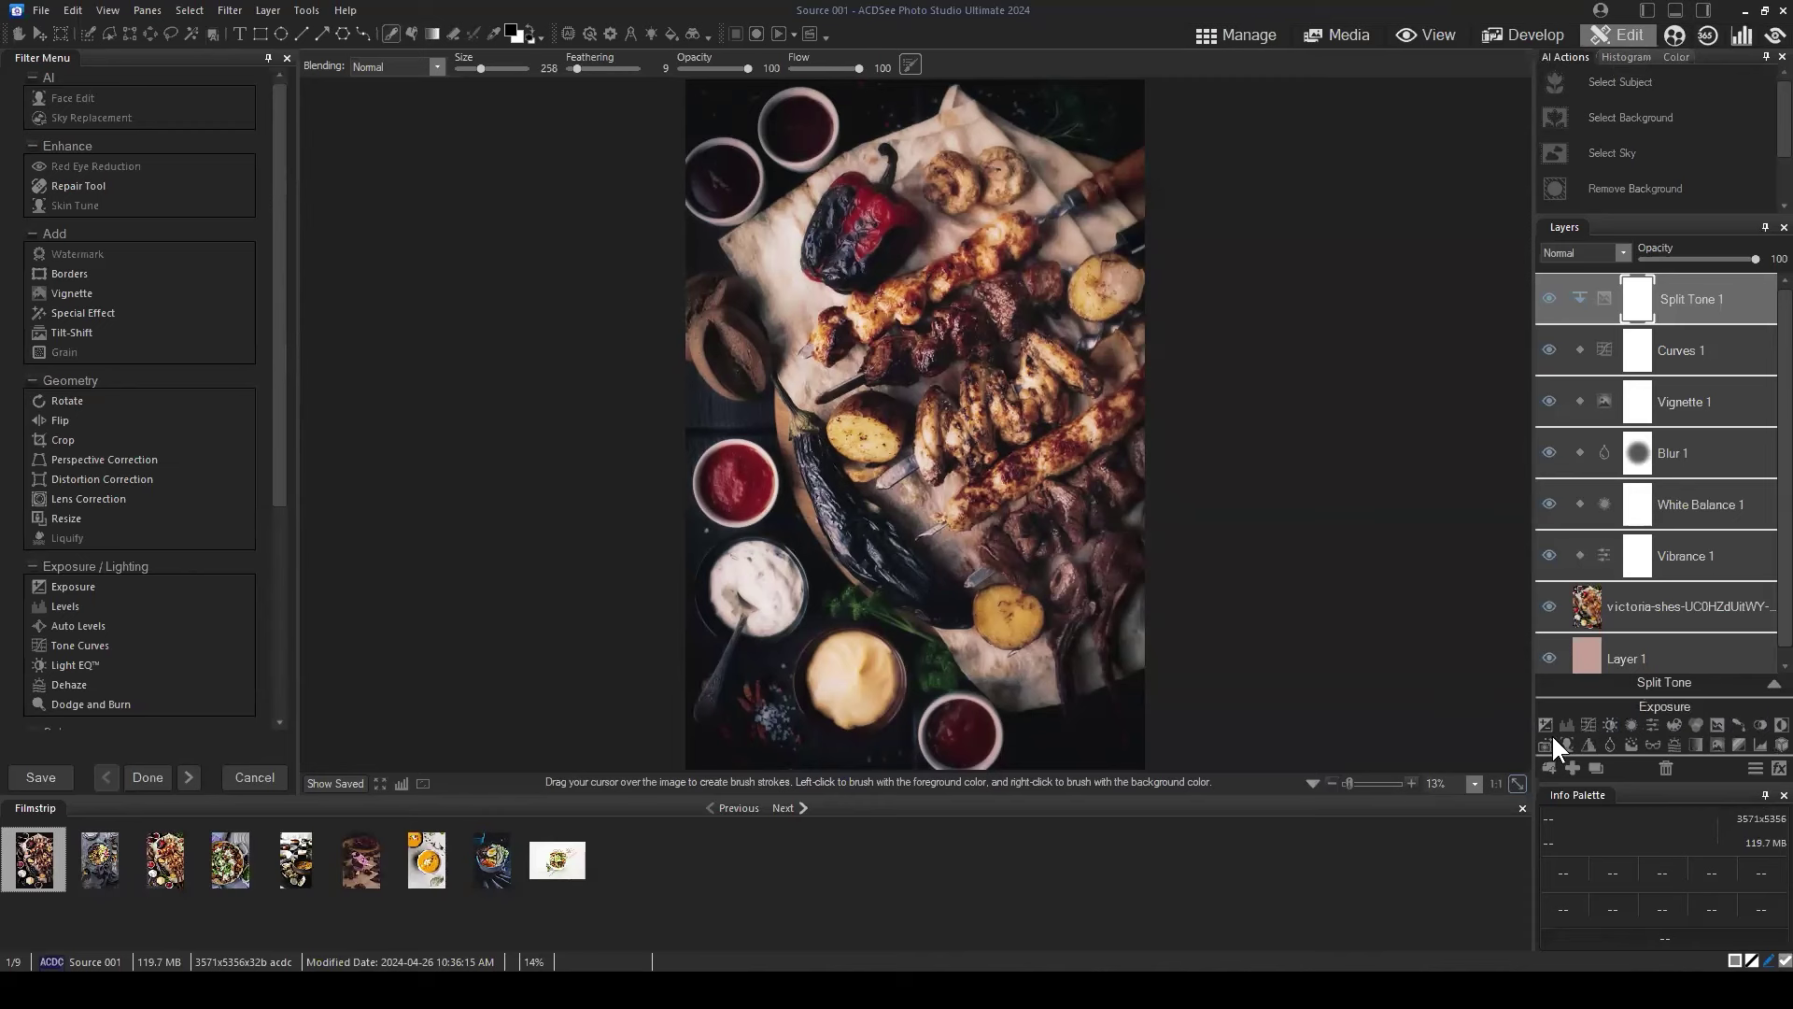
pyautogui.click(1762, 742)
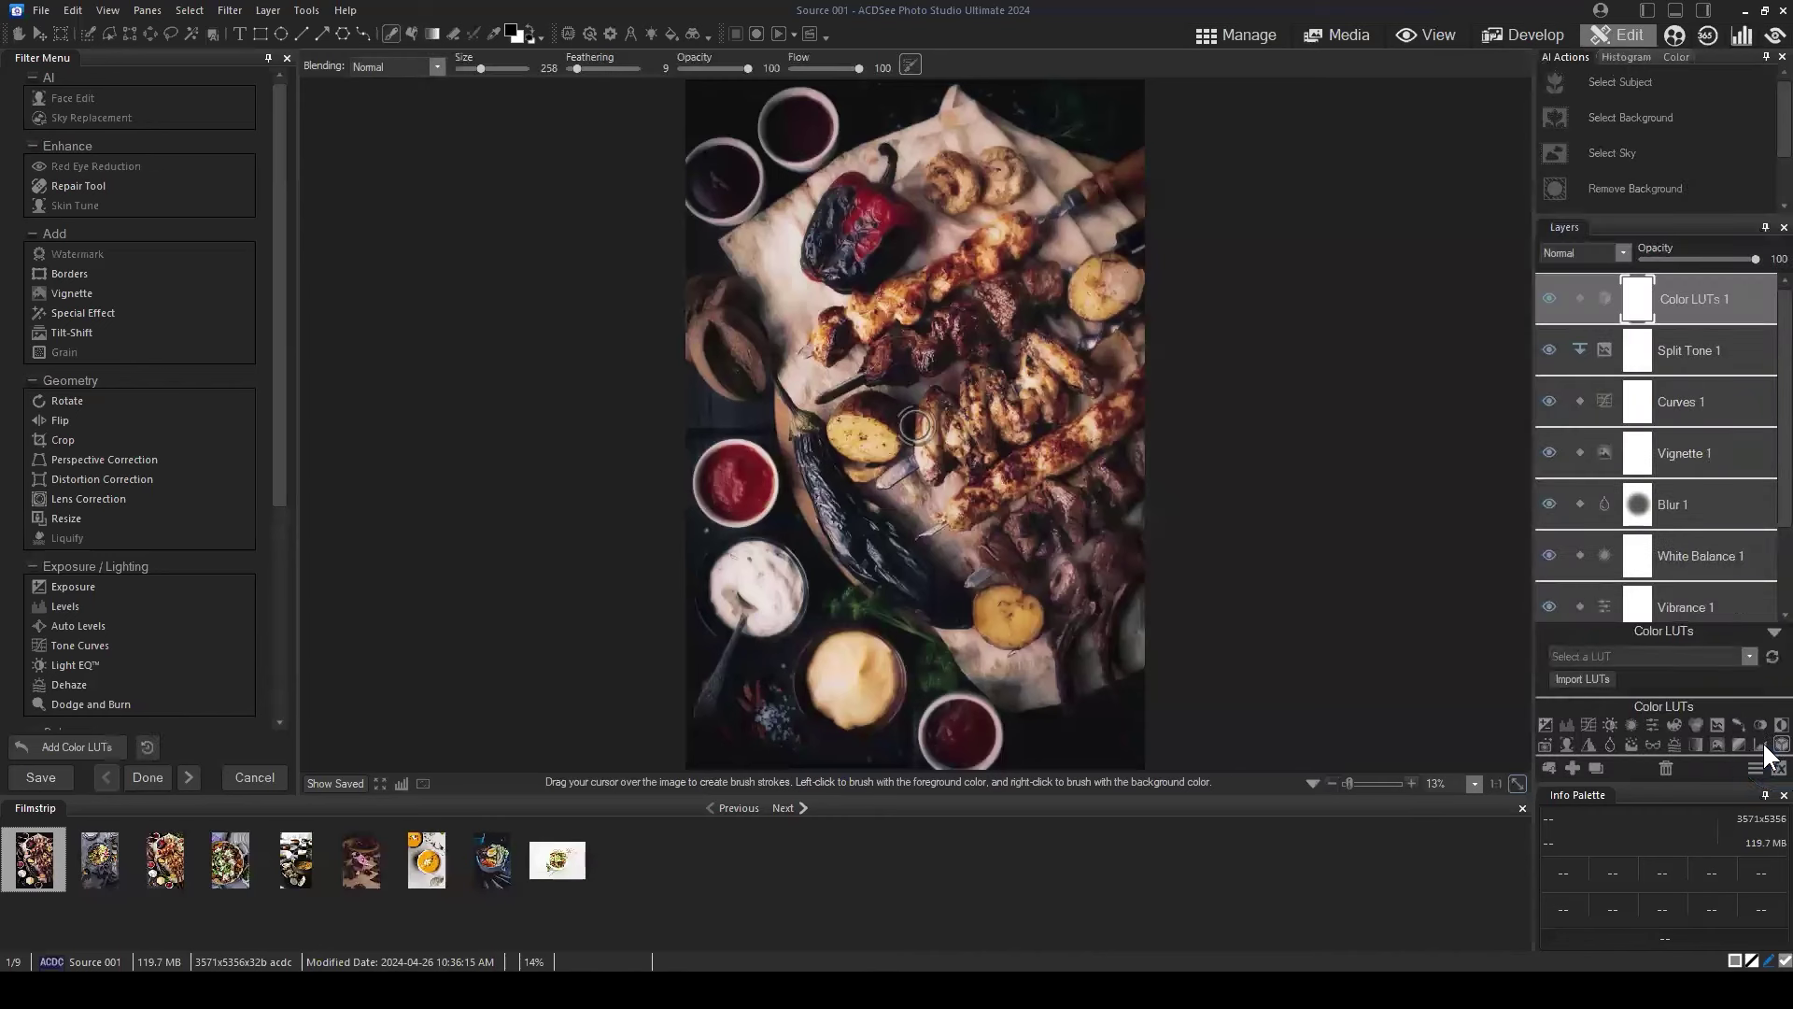
pyautogui.click(1697, 299)
# Browse the available LUTs for the Color LUTs layer and apply the Beige LUT.
pyautogui.click(1751, 659)
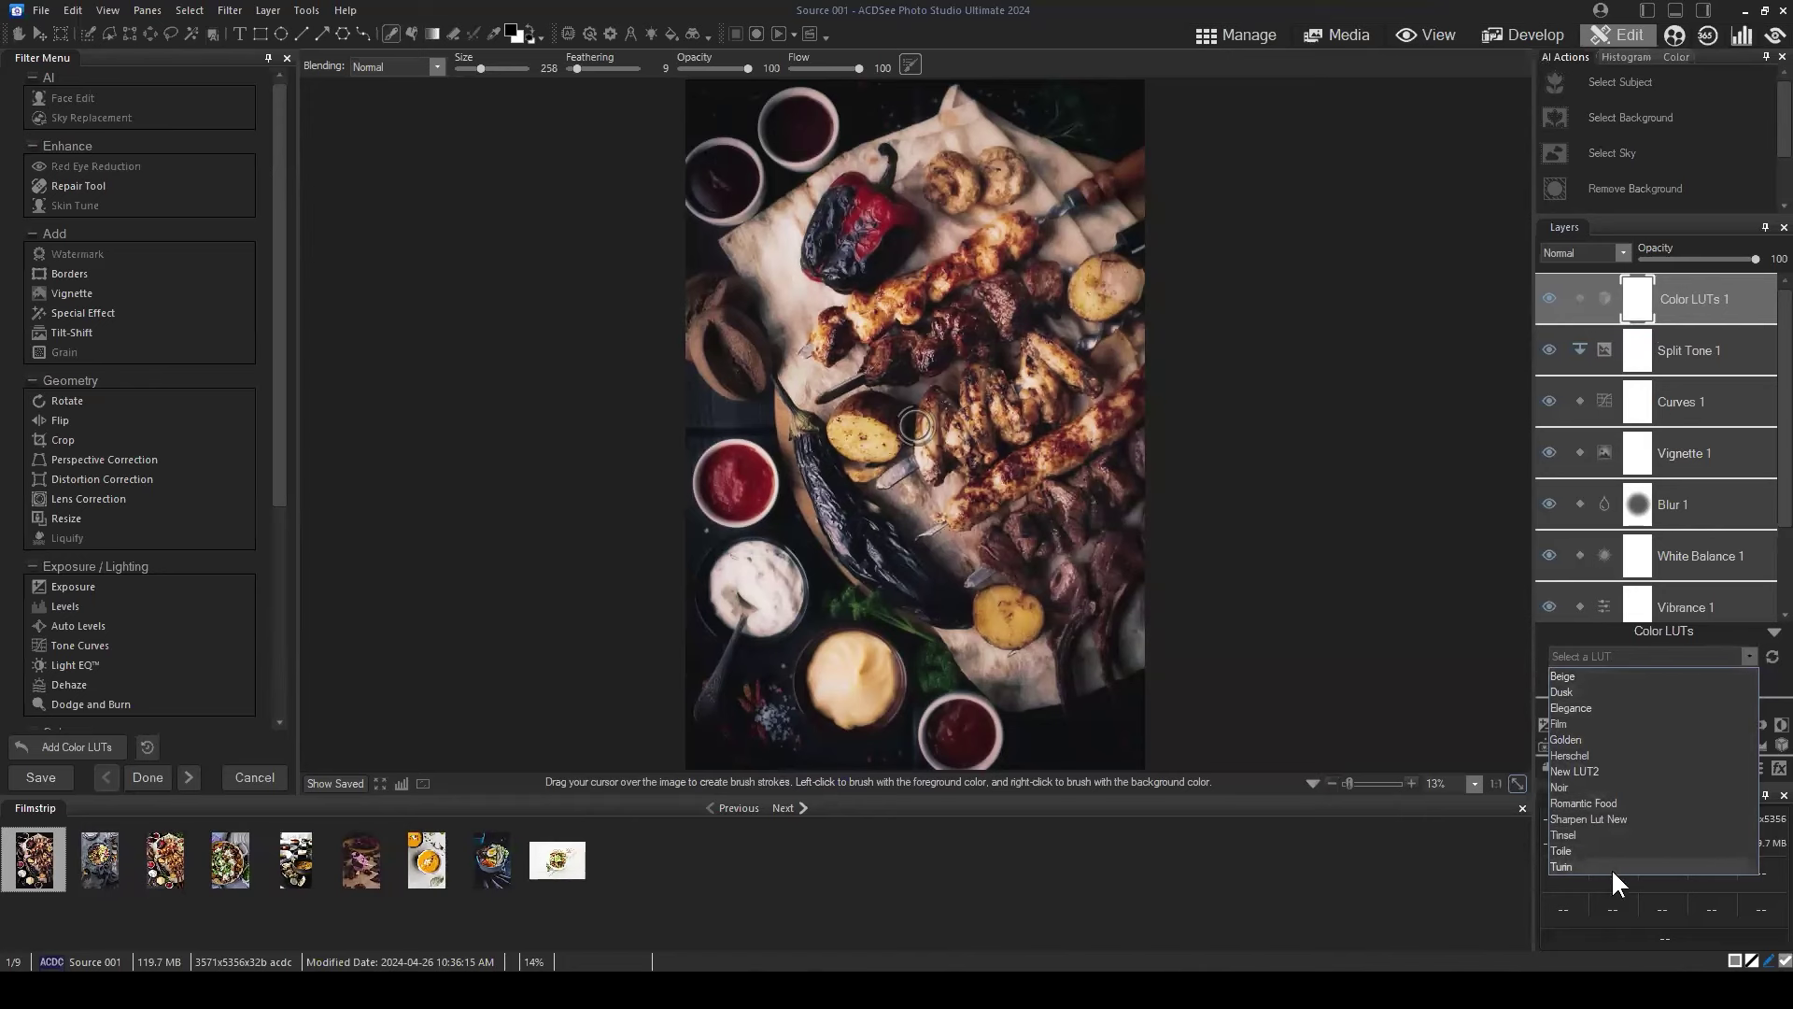
pyautogui.click(1750, 657)
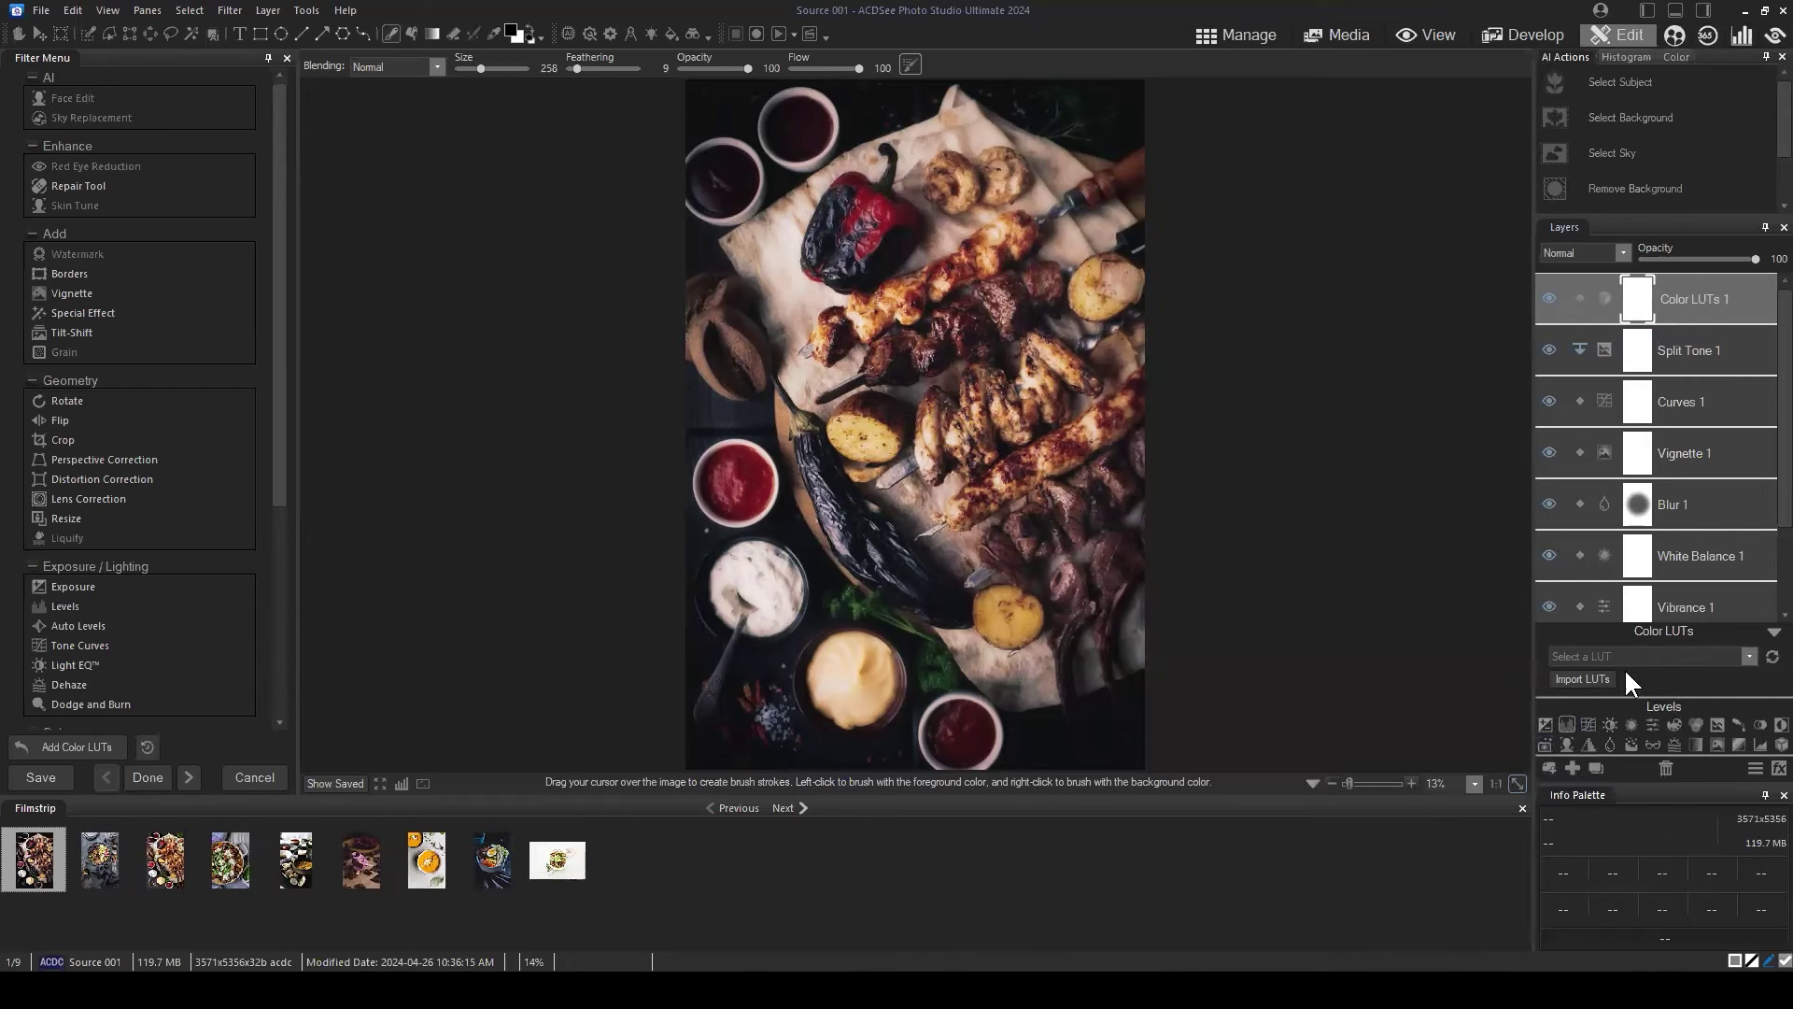
pyautogui.click(1749, 657)
pyautogui.click(1749, 655)
pyautogui.click(1750, 653)
pyautogui.click(1679, 671)
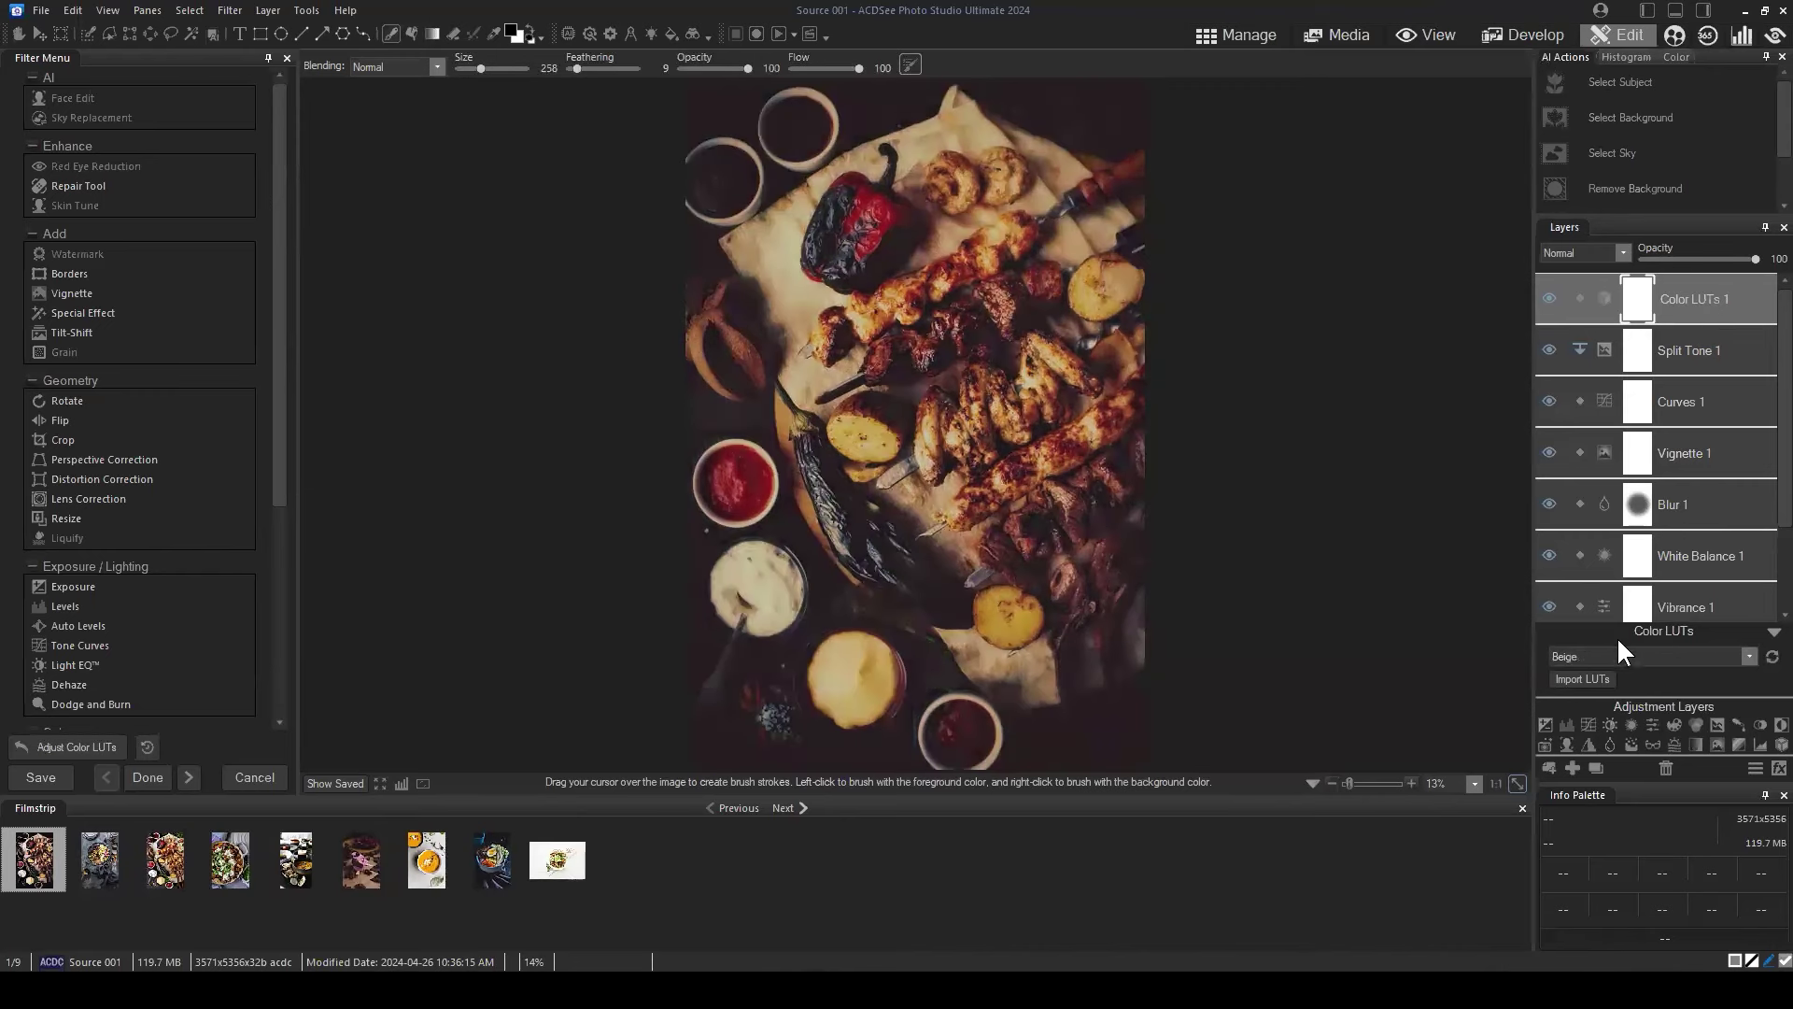
# Try the Dusk, Elegance and Film LUTs one after another on the Color LUTs layer.
pyautogui.click(1746, 659)
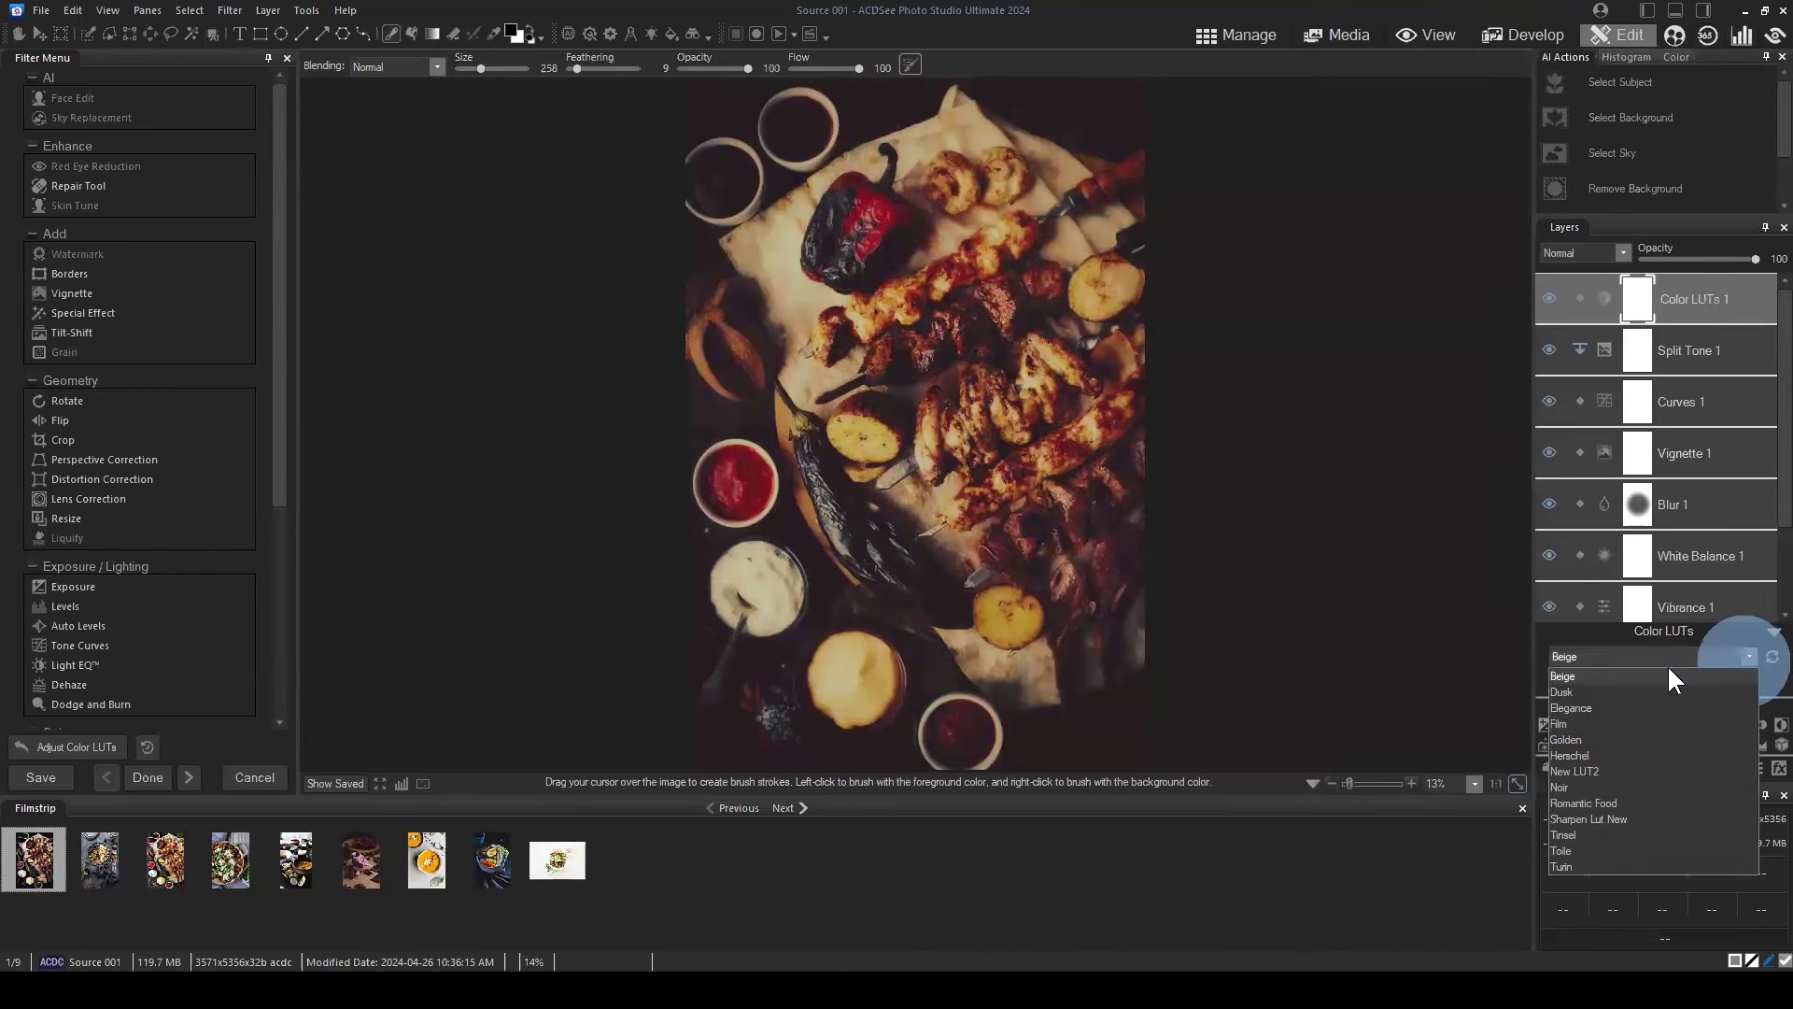
pyautogui.click(1577, 688)
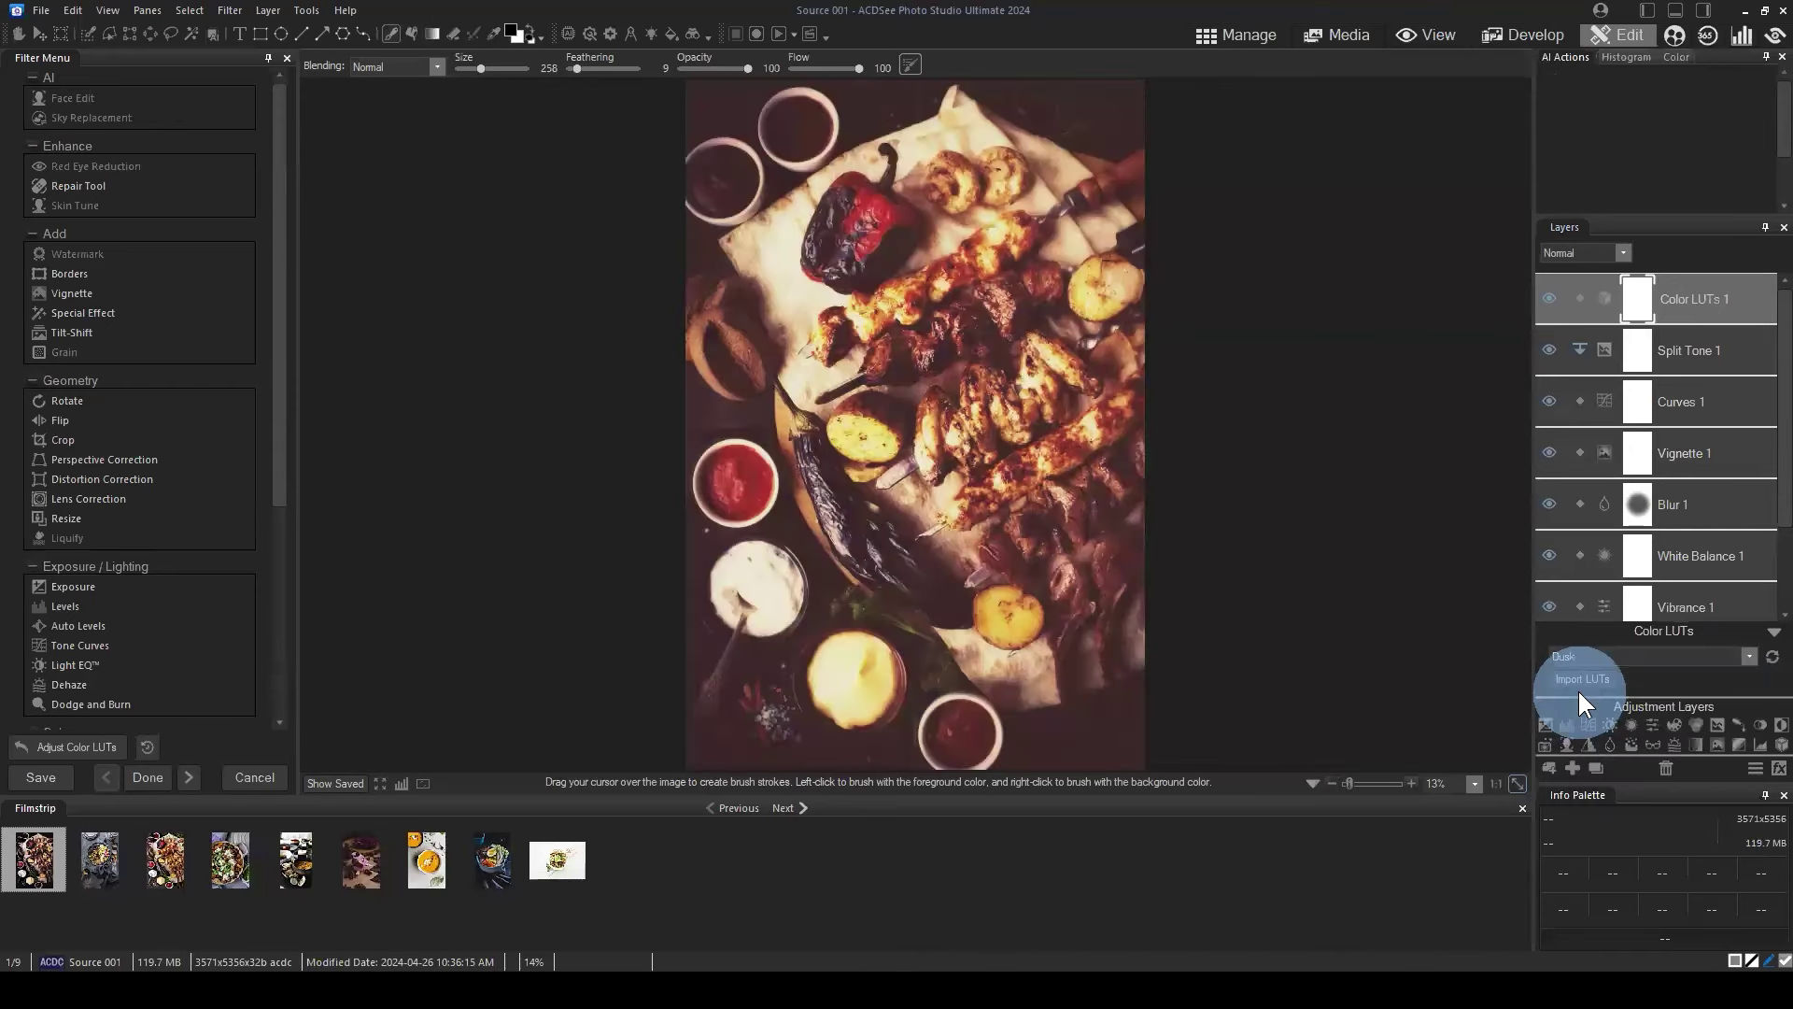
pyautogui.click(1646, 658)
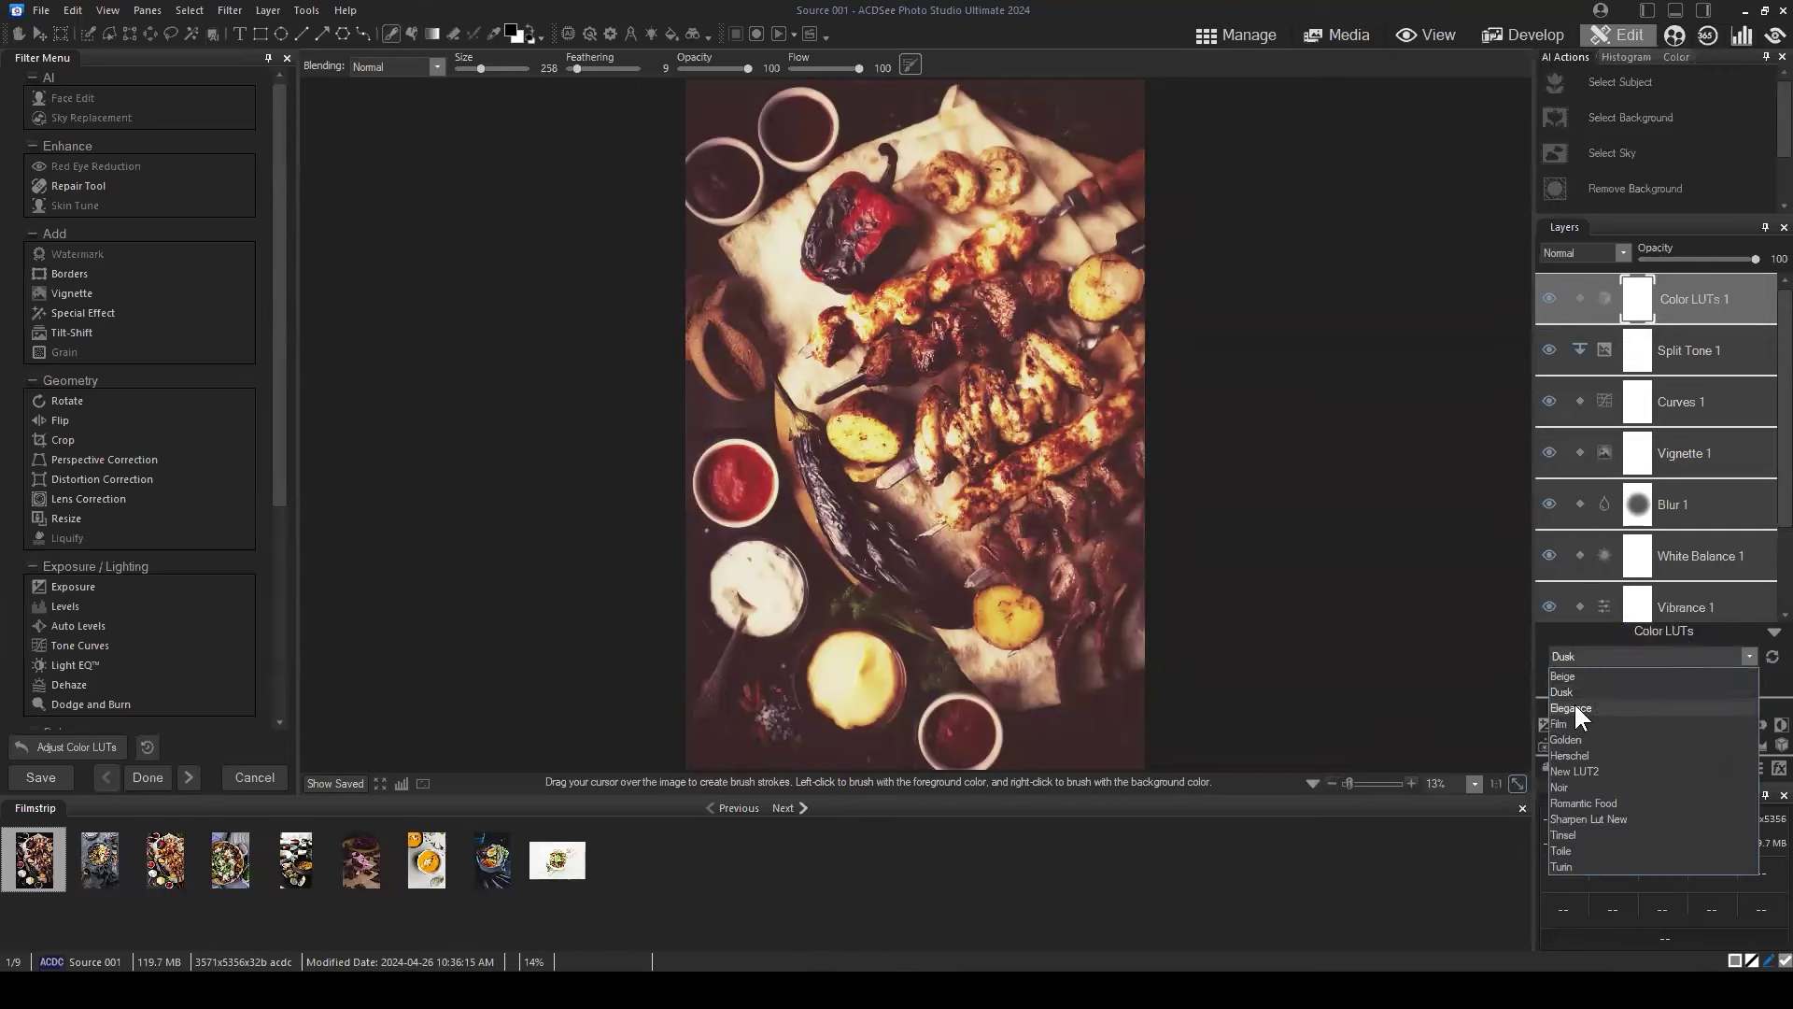
pyautogui.click(1576, 708)
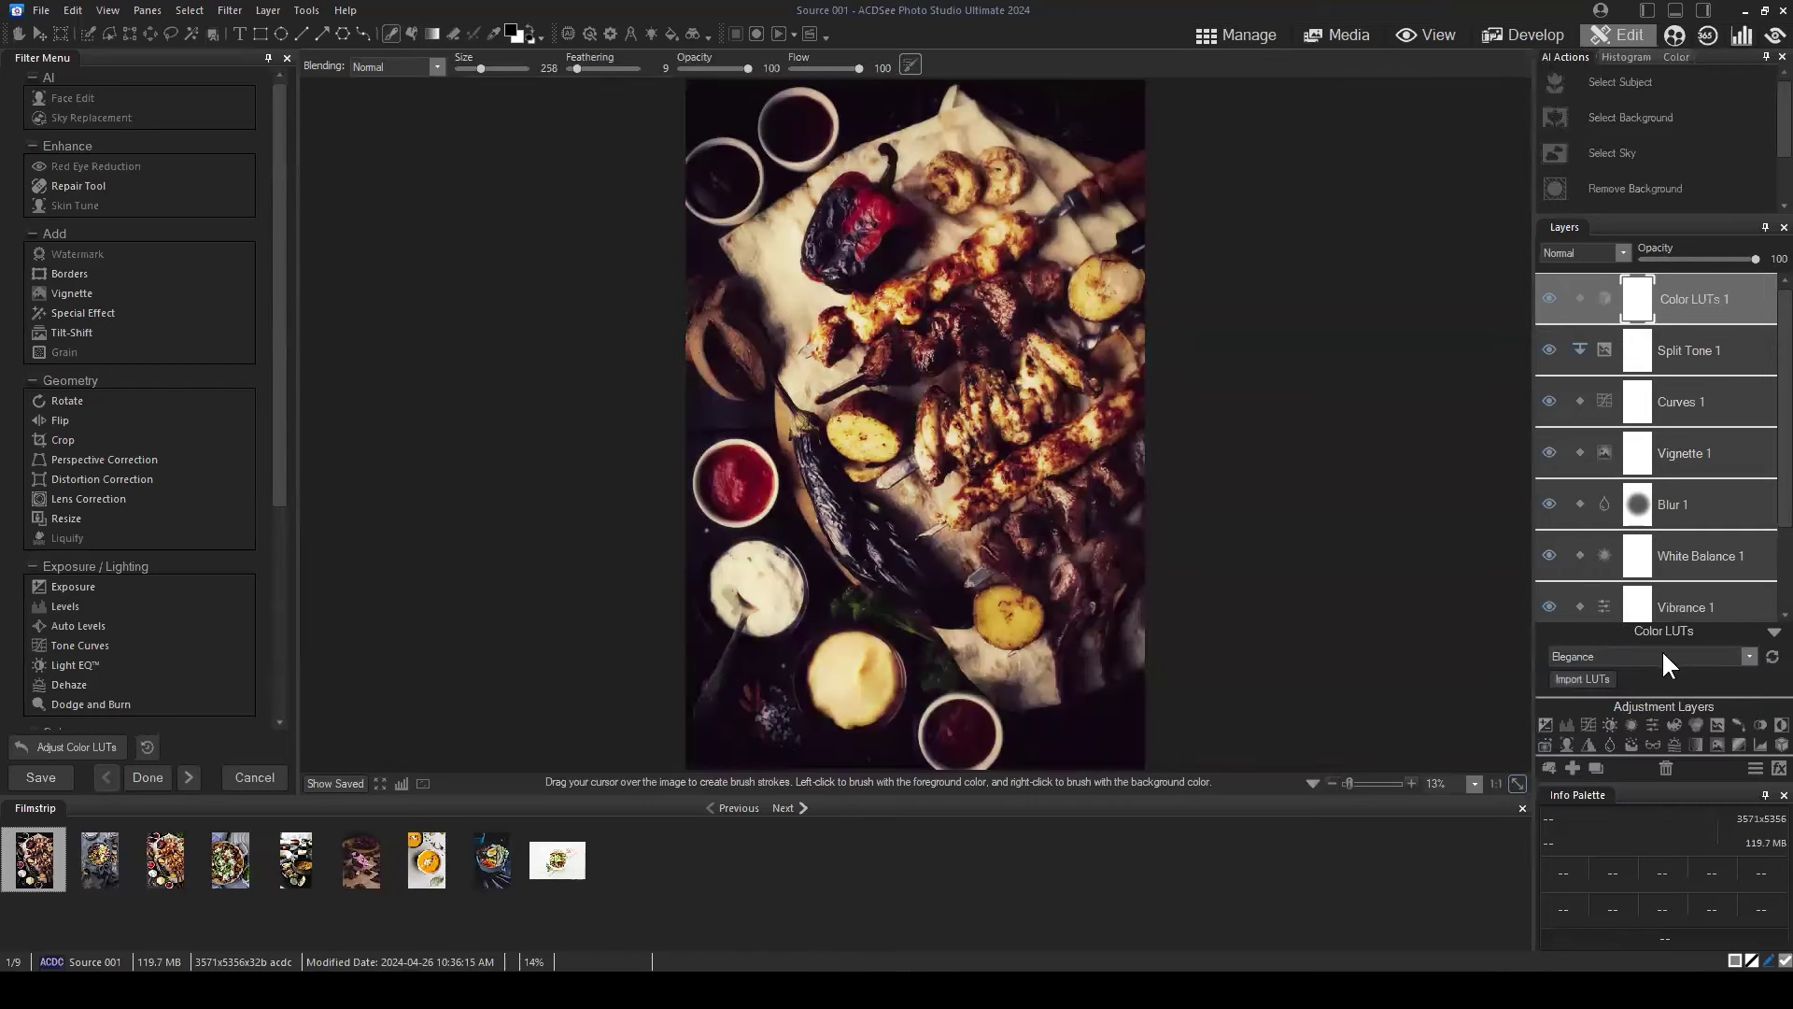
pyautogui.click(1662, 649)
pyautogui.click(1563, 715)
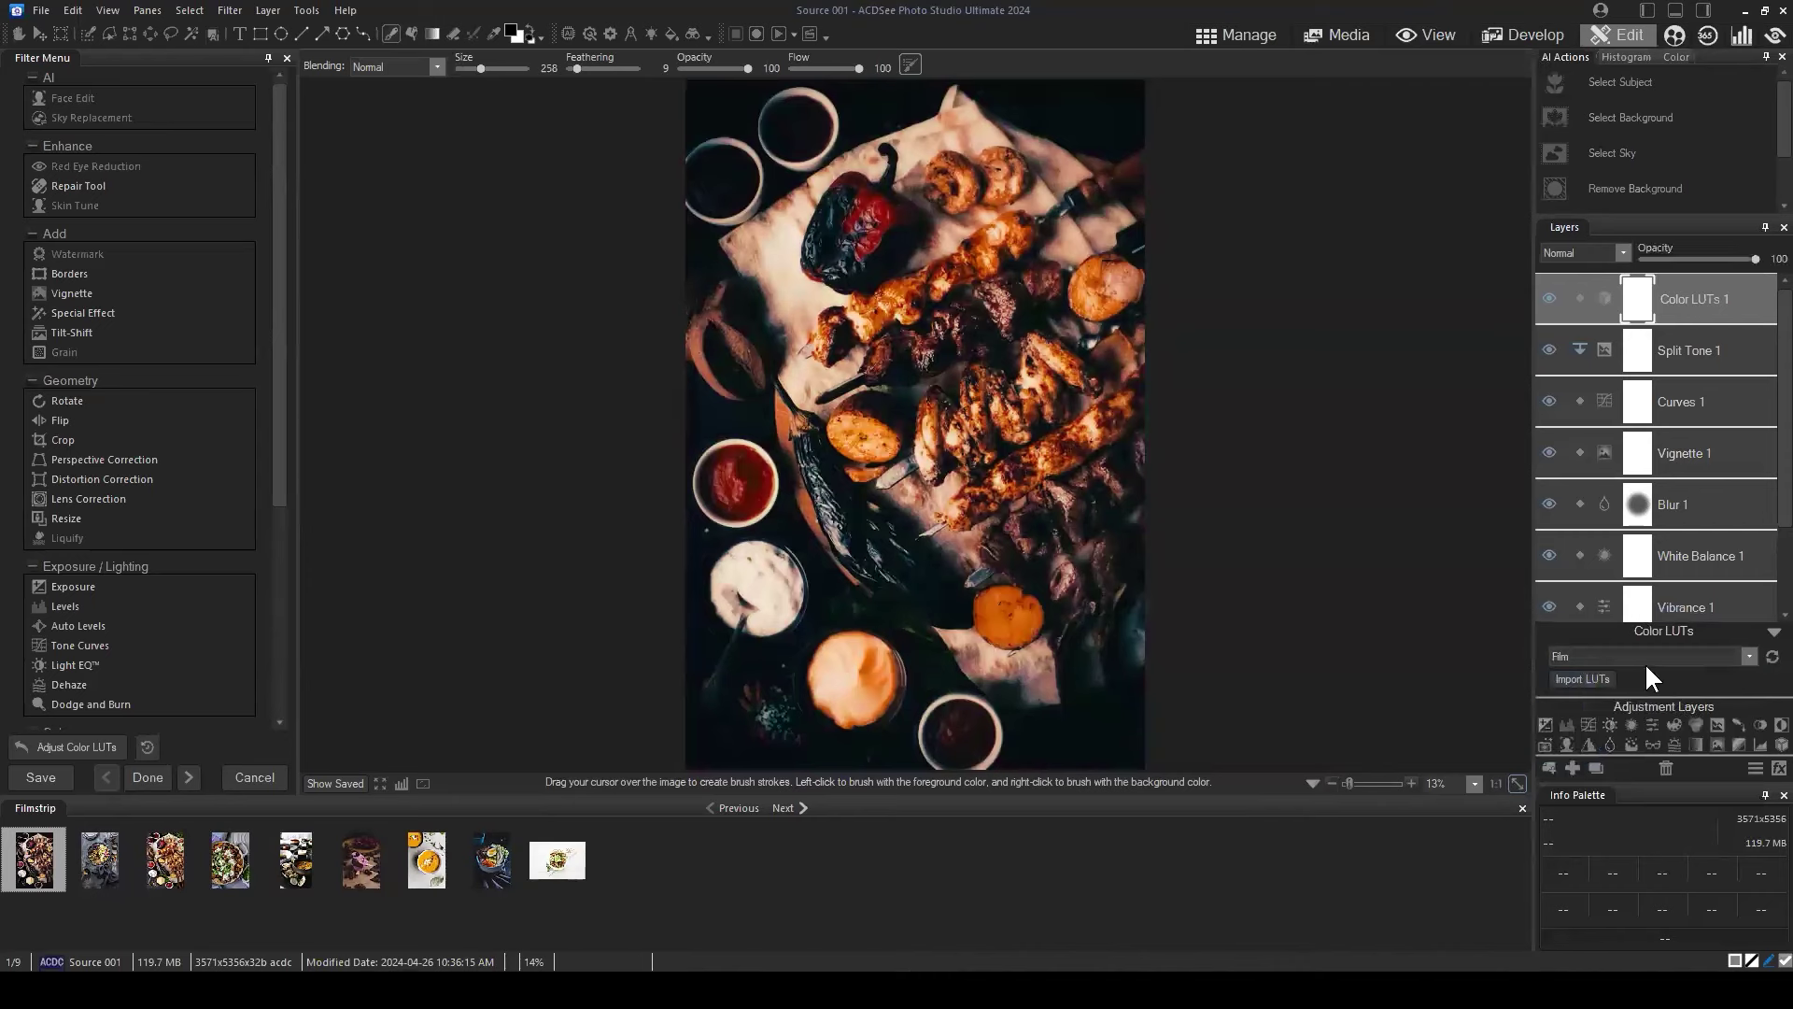
# Try the Golden, Herschel, New LUT2 and Noir LUTs in turn on the Color LUTs layer.
pyautogui.click(1645, 658)
pyautogui.click(1573, 732)
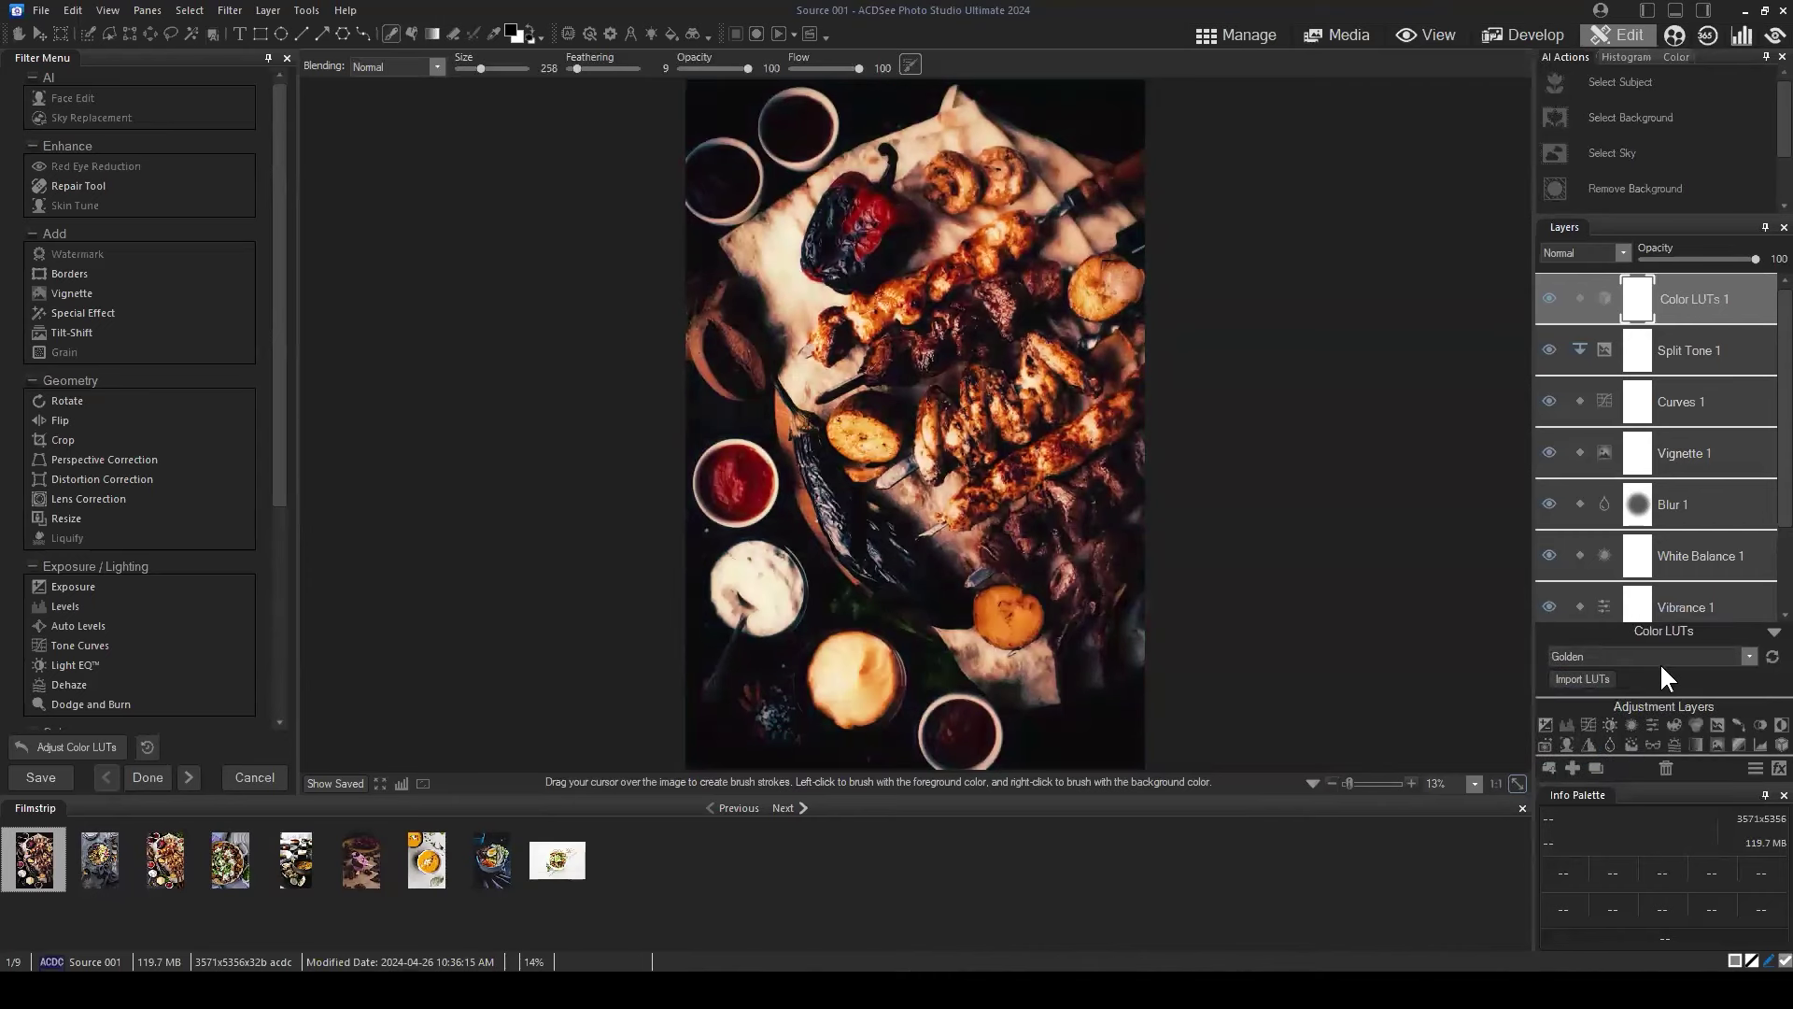
pyautogui.click(1661, 663)
pyautogui.click(1589, 749)
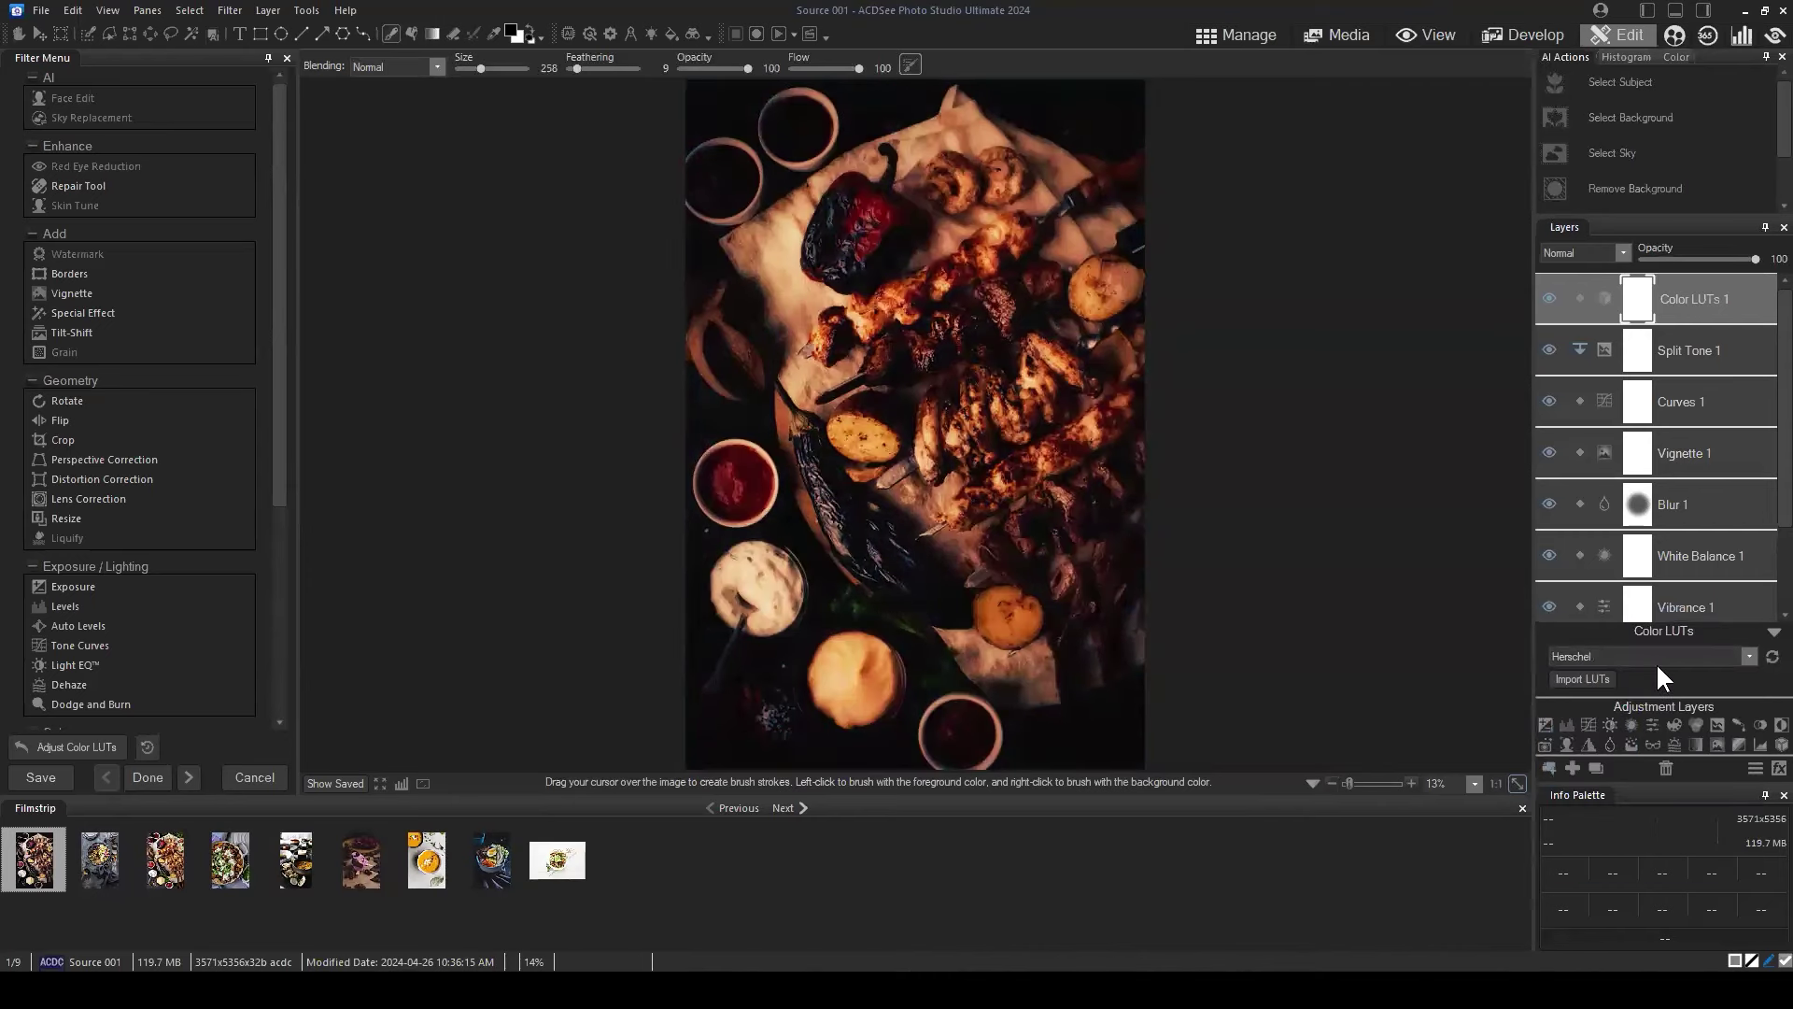
pyautogui.click(1654, 661)
pyautogui.click(1580, 758)
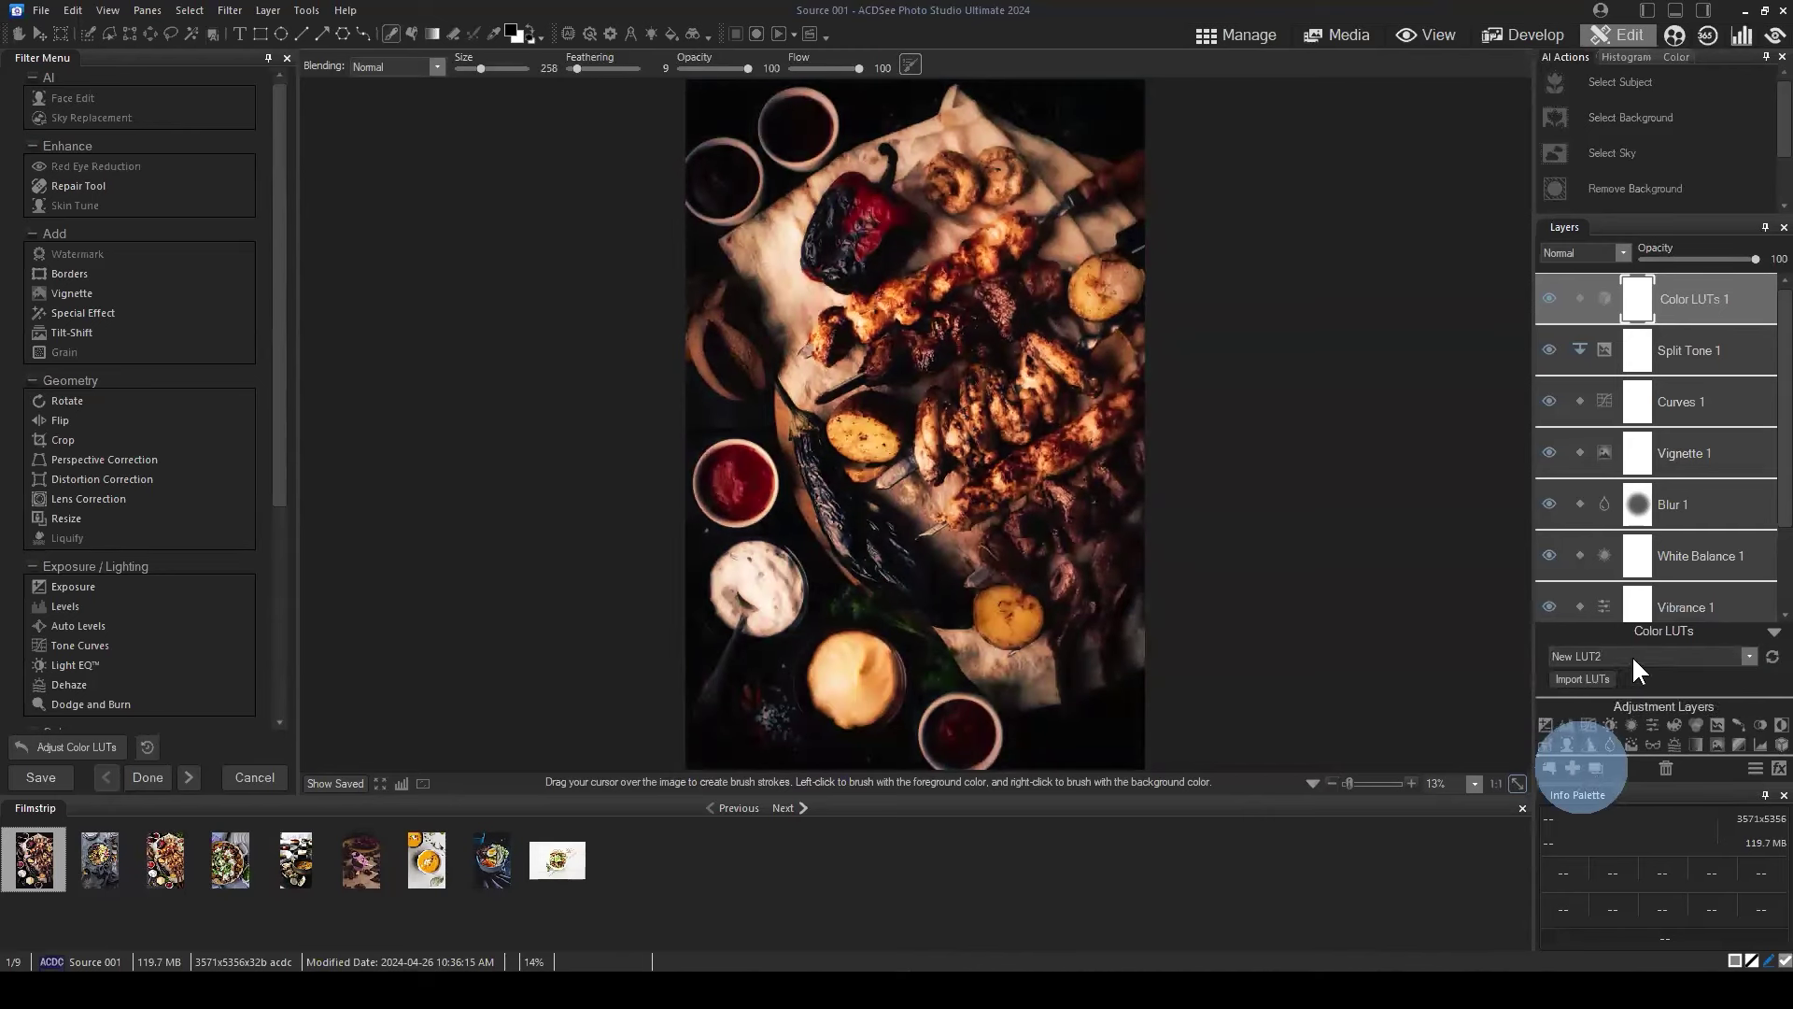
pyautogui.click(1632, 657)
pyautogui.click(1573, 780)
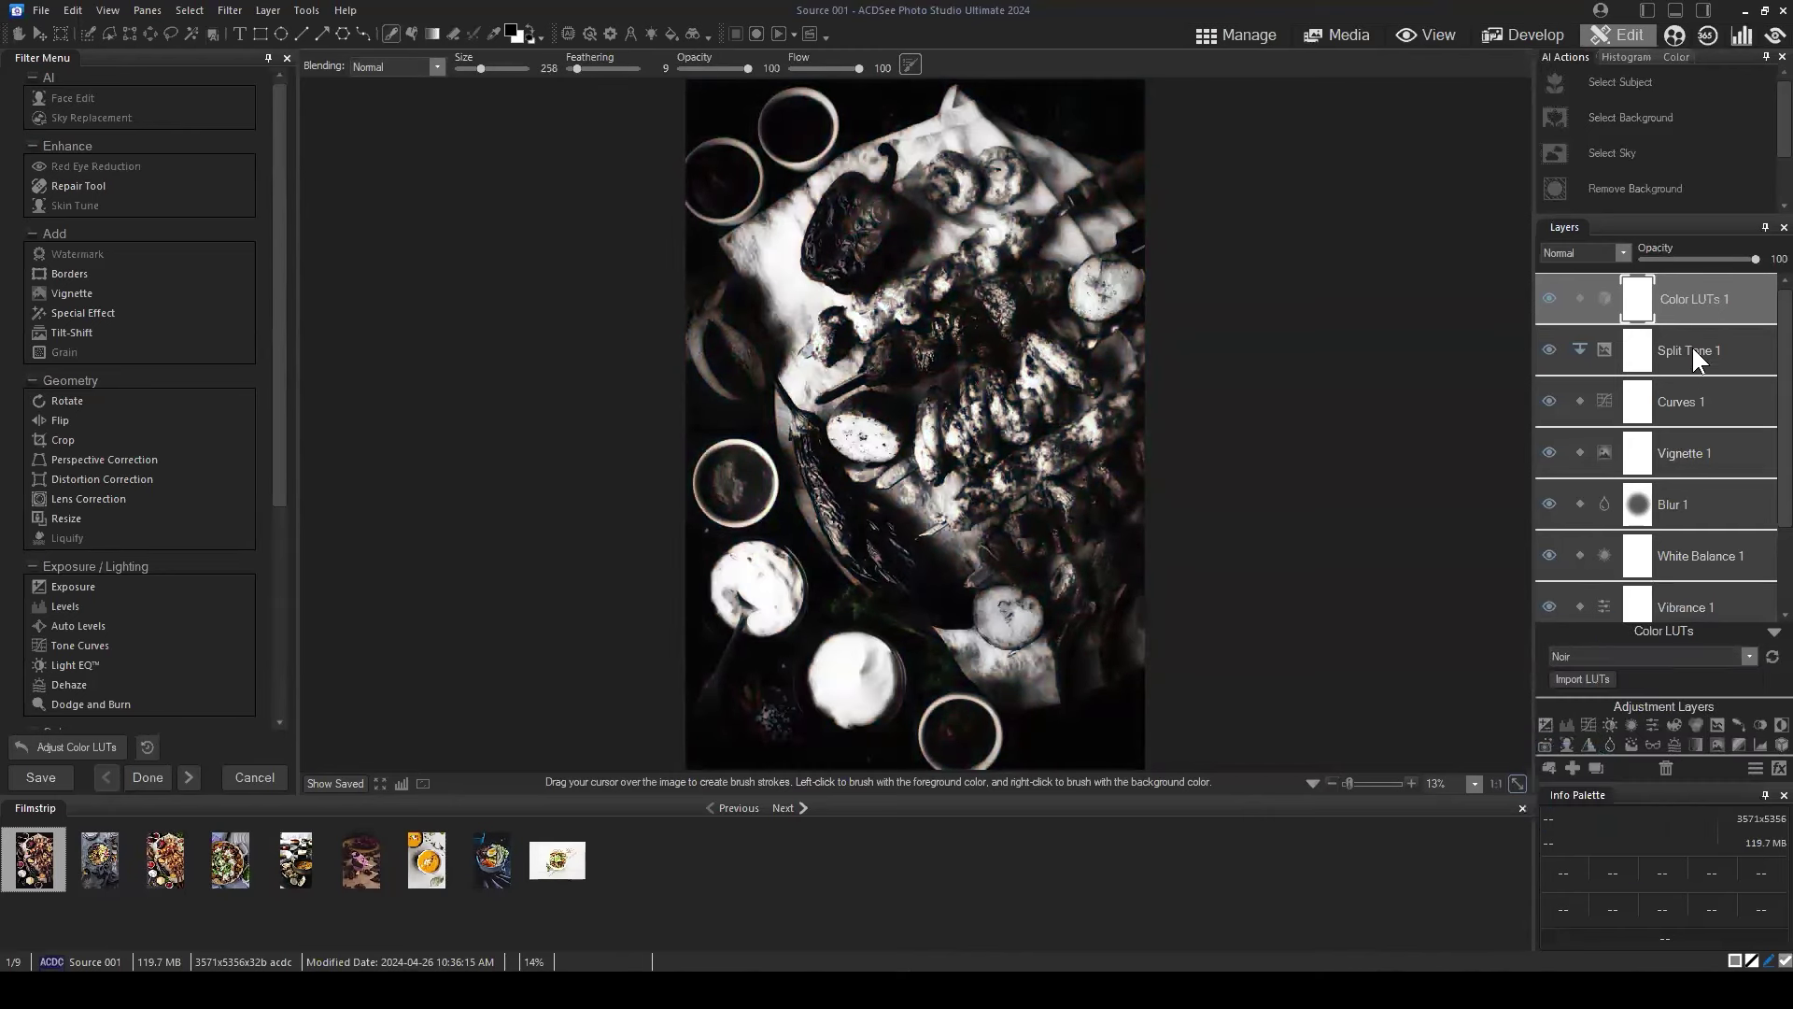
# Delete the Color LUTs adjustment layer from Source 001.
pyautogui.click(1709, 312)
pyautogui.click(1666, 768)
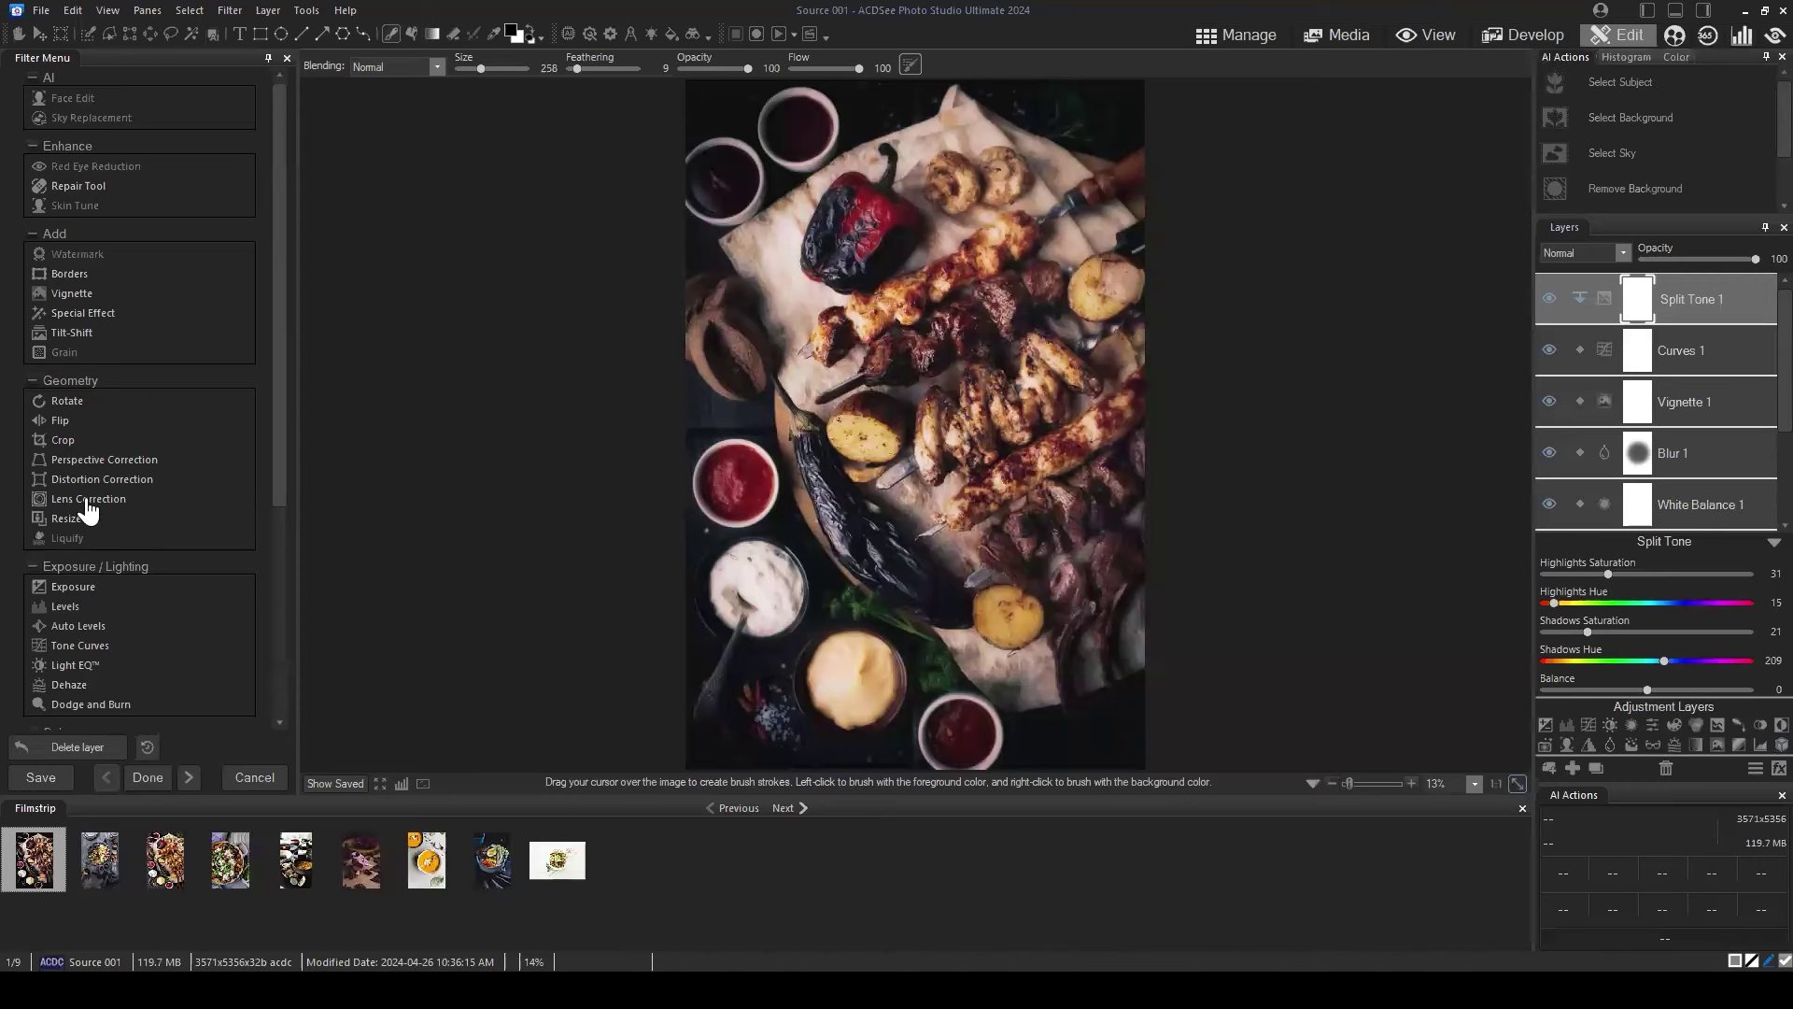
# Select the photo layer beneath Vibrance 1, examine the Color LUTs filter's options, and leave it without applying a LUT.
pyautogui.scroll(-4, 147, 485)
pyautogui.scroll(1, 156, 483)
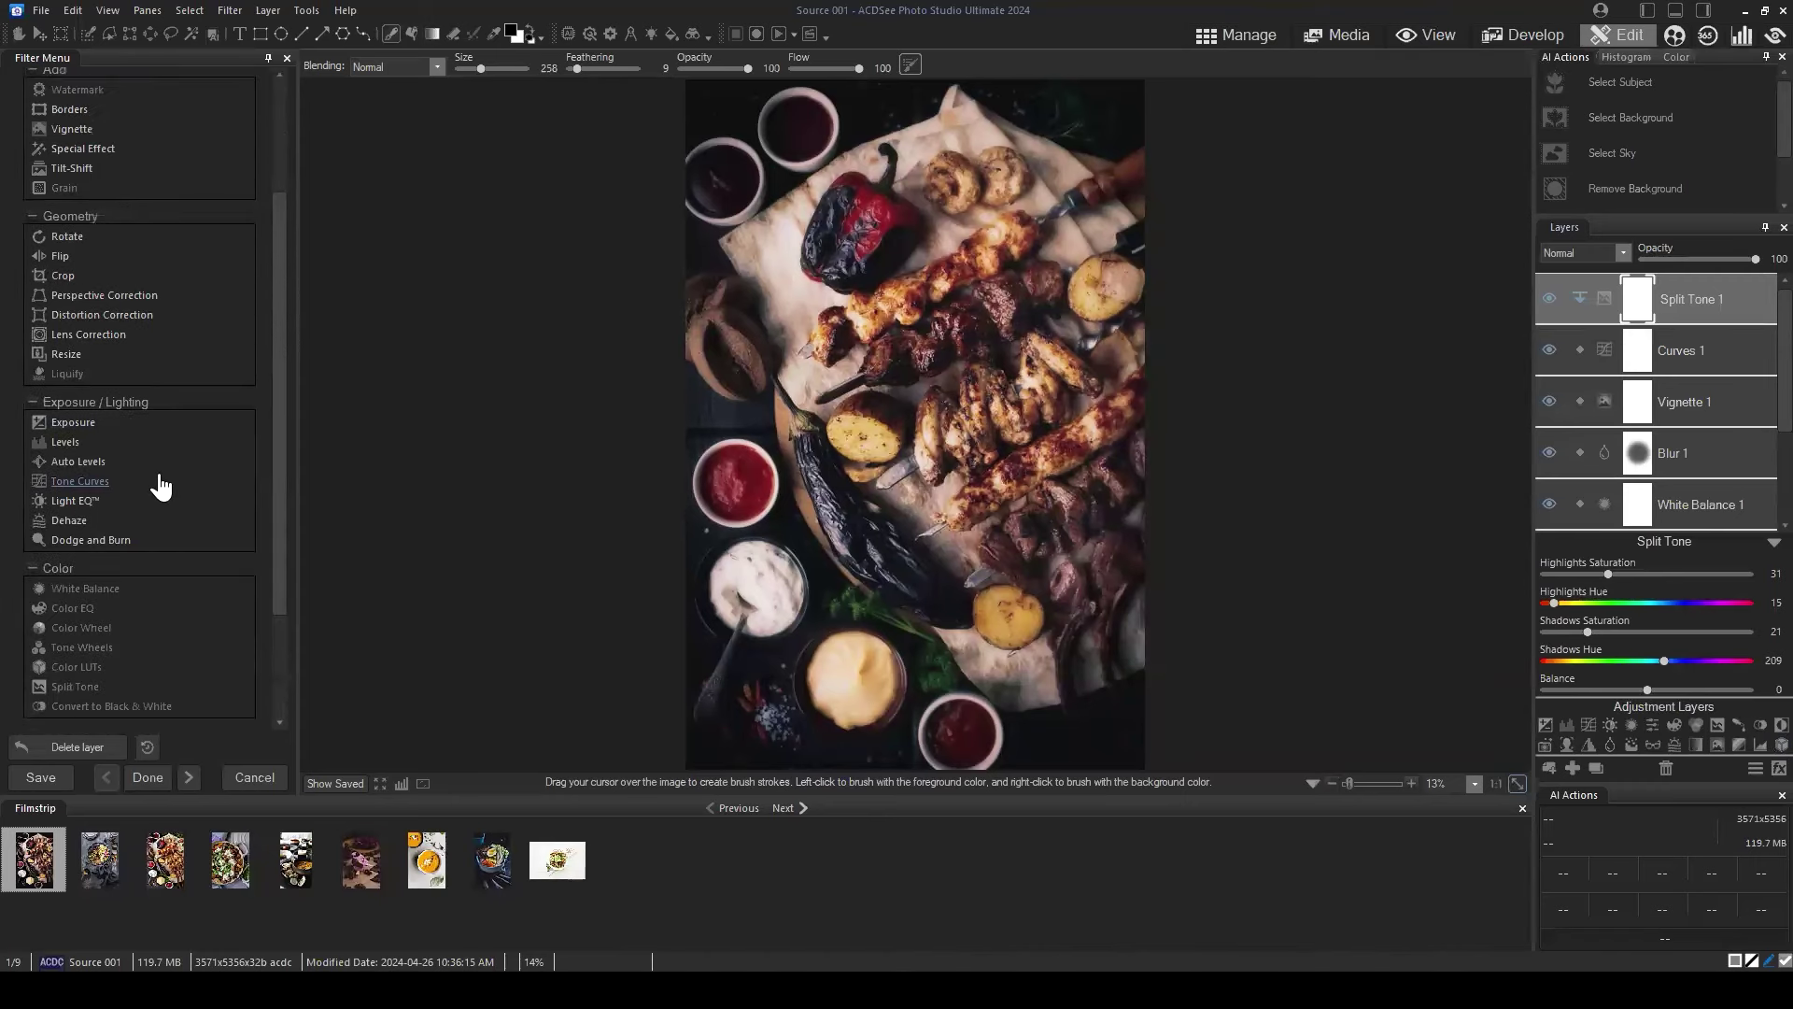
pyautogui.scroll(-2, 1686, 485)
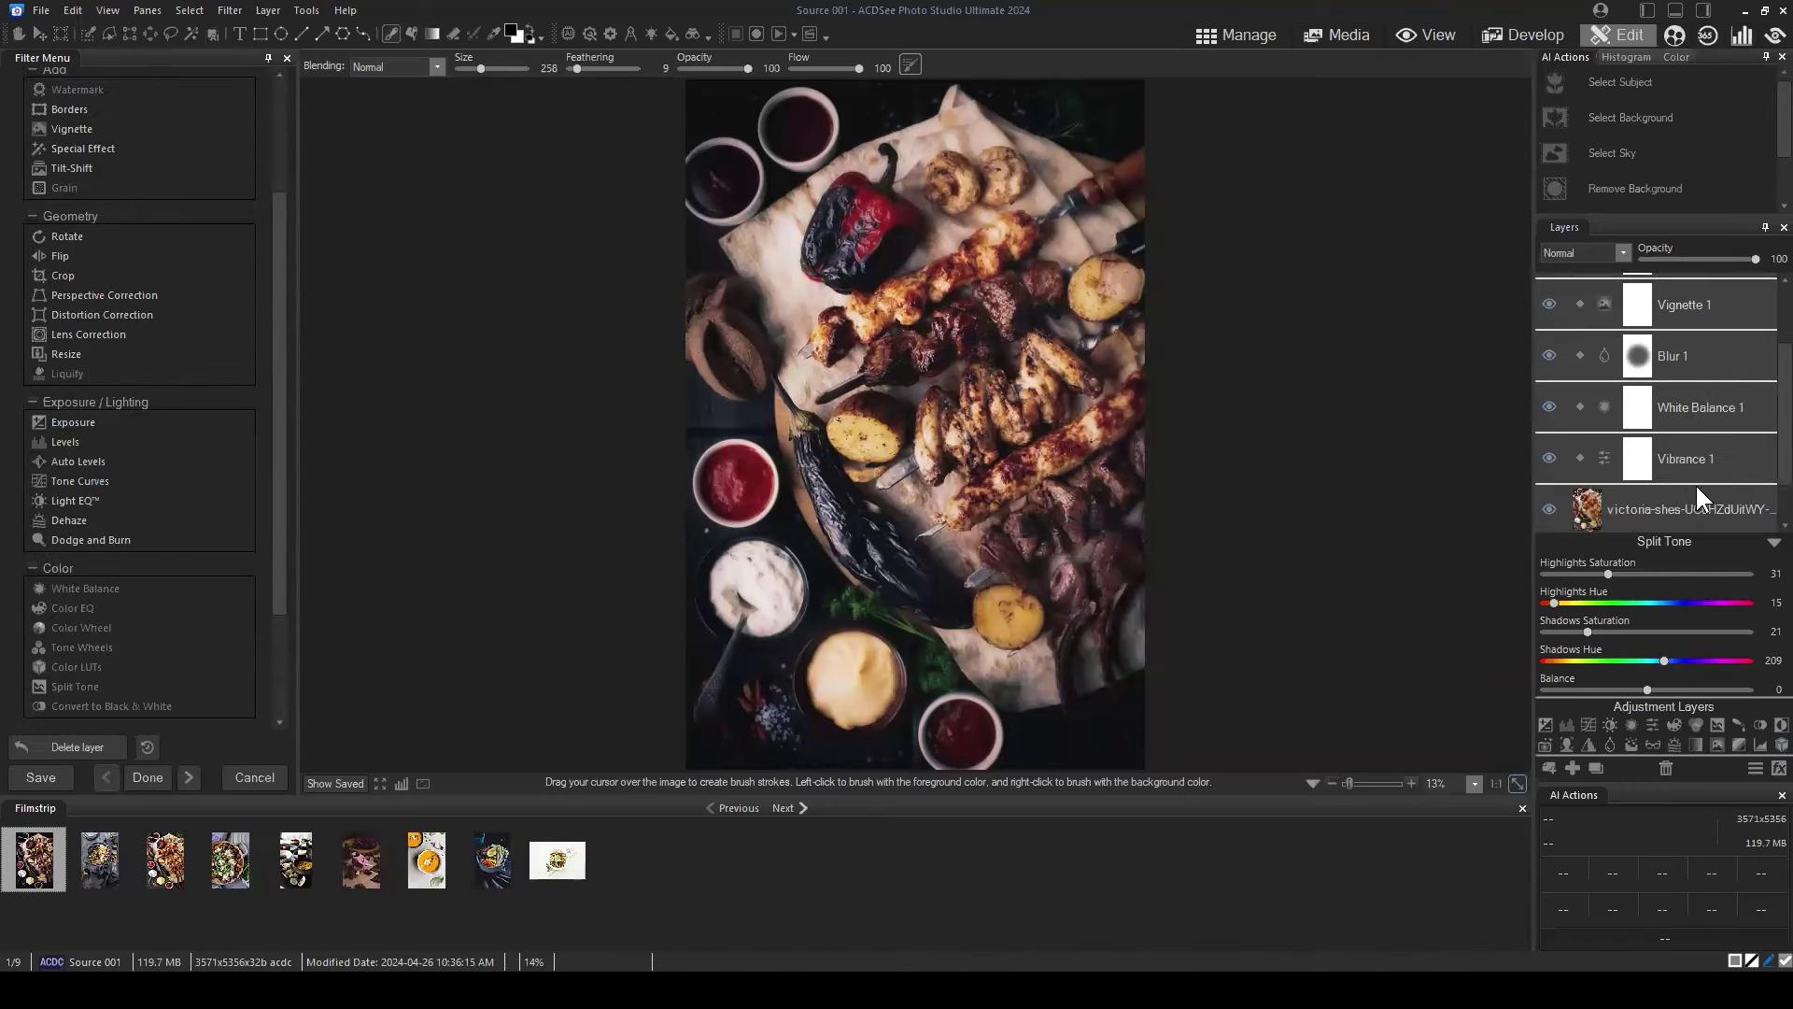
pyautogui.click(1769, 542)
pyautogui.click(1649, 601)
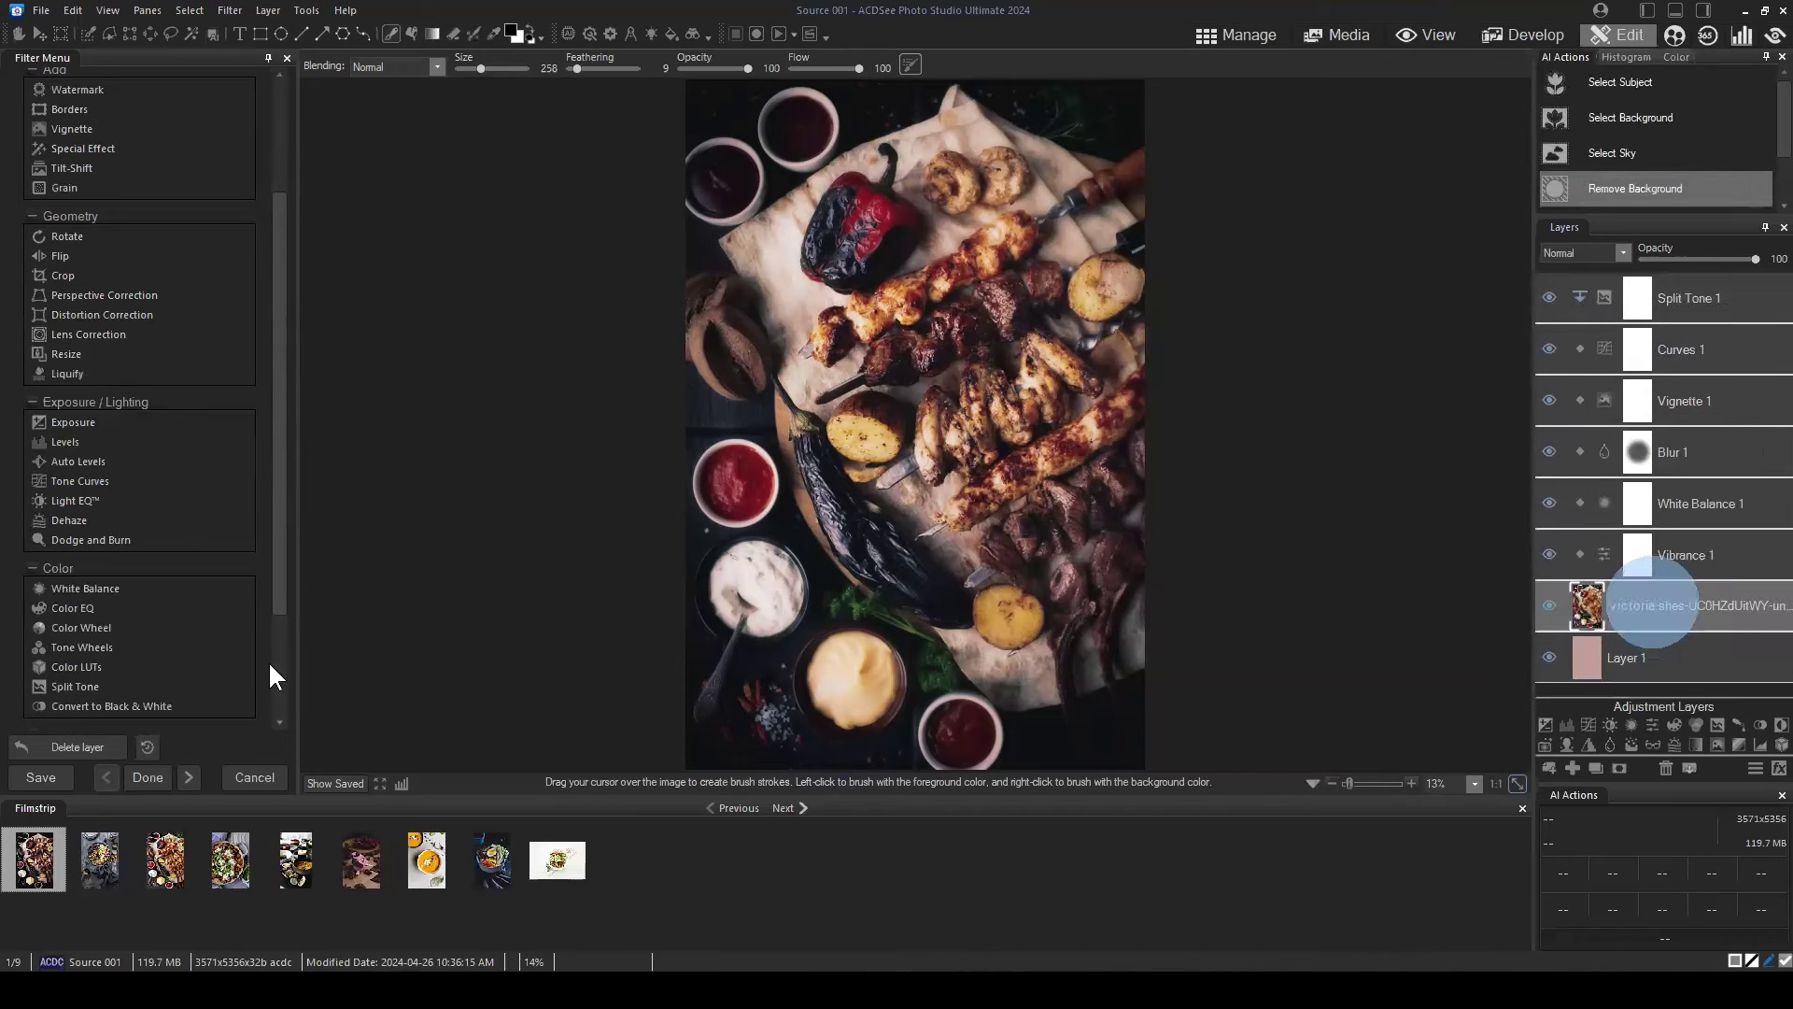
pyautogui.click(73, 666)
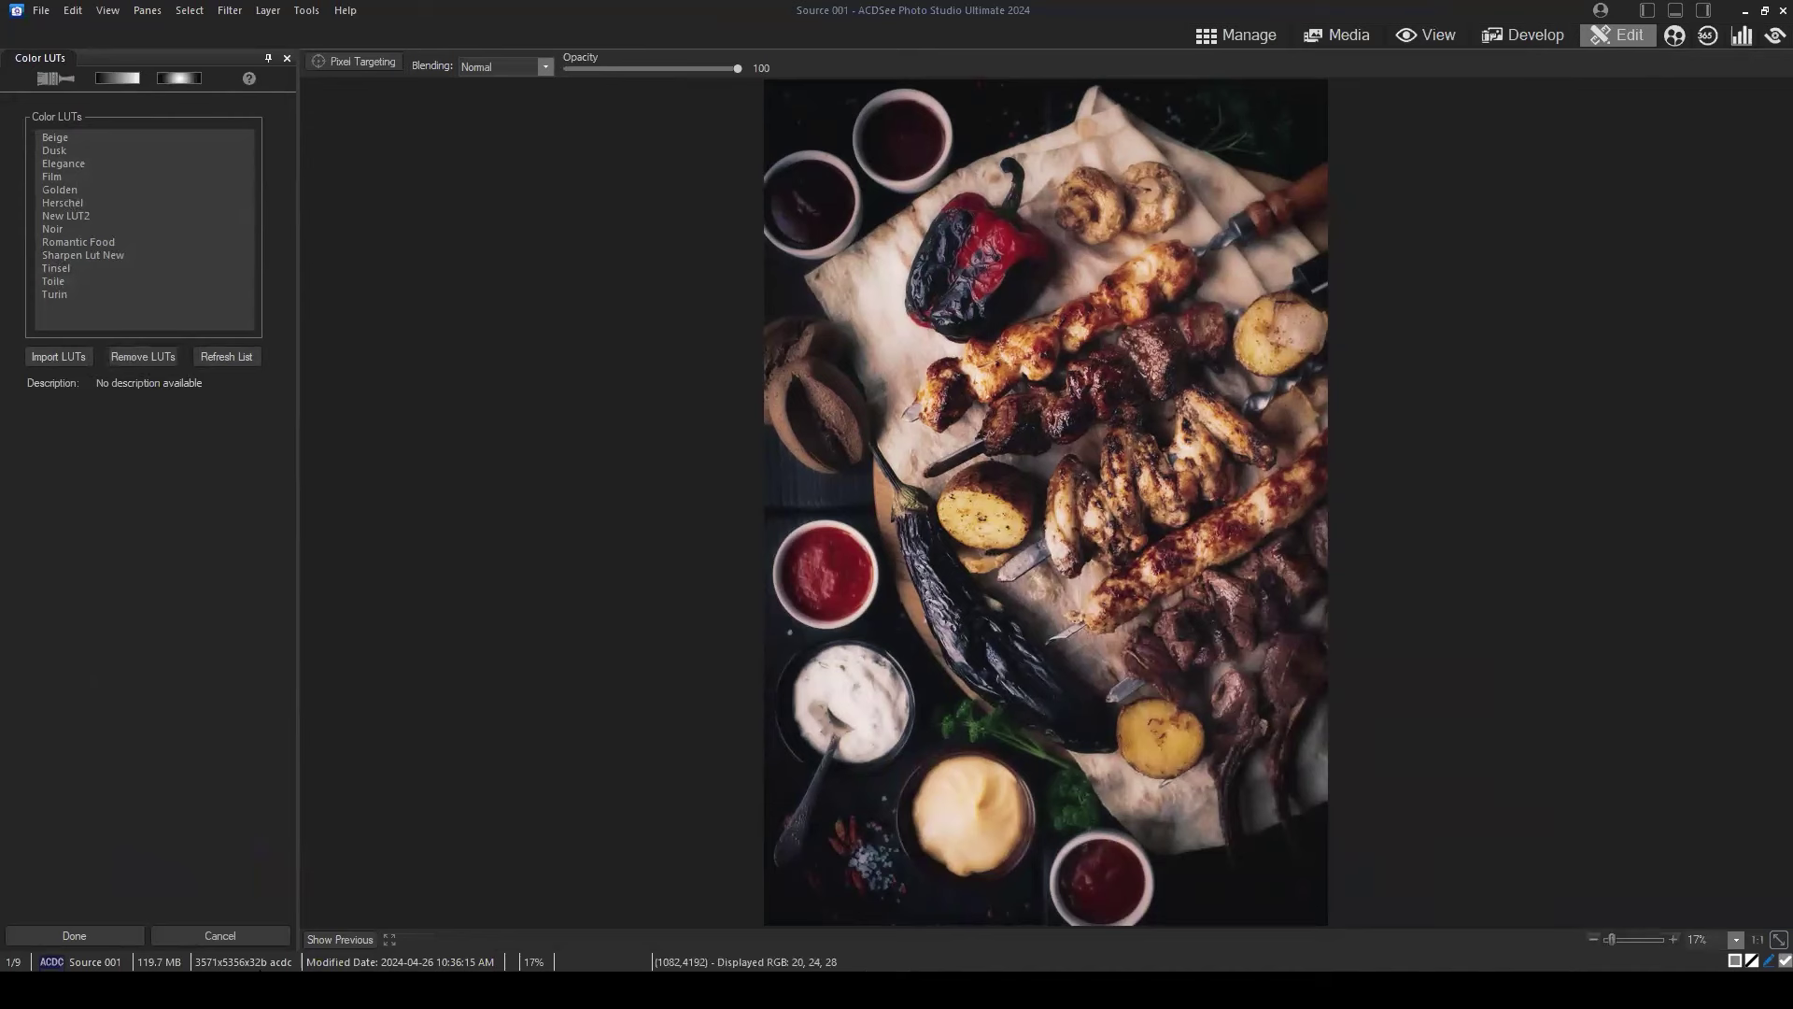
pyautogui.click(226, 935)
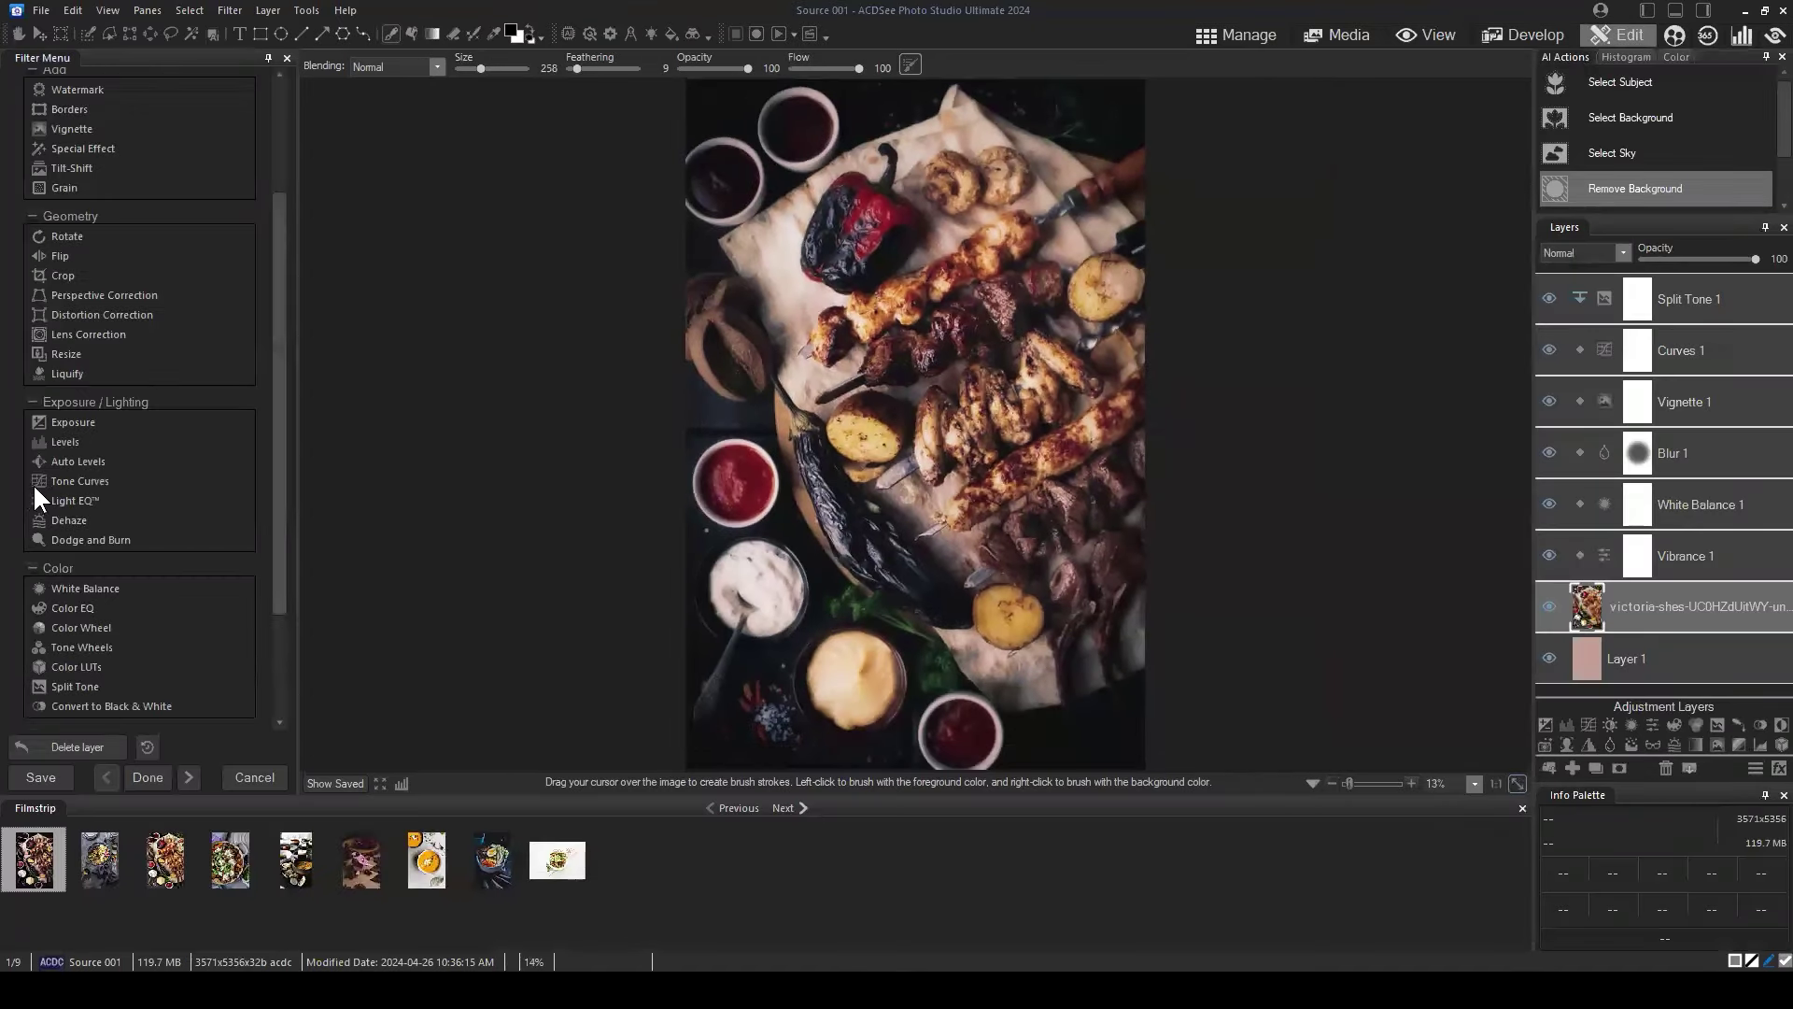
pyautogui.scroll(-3, 121, 605)
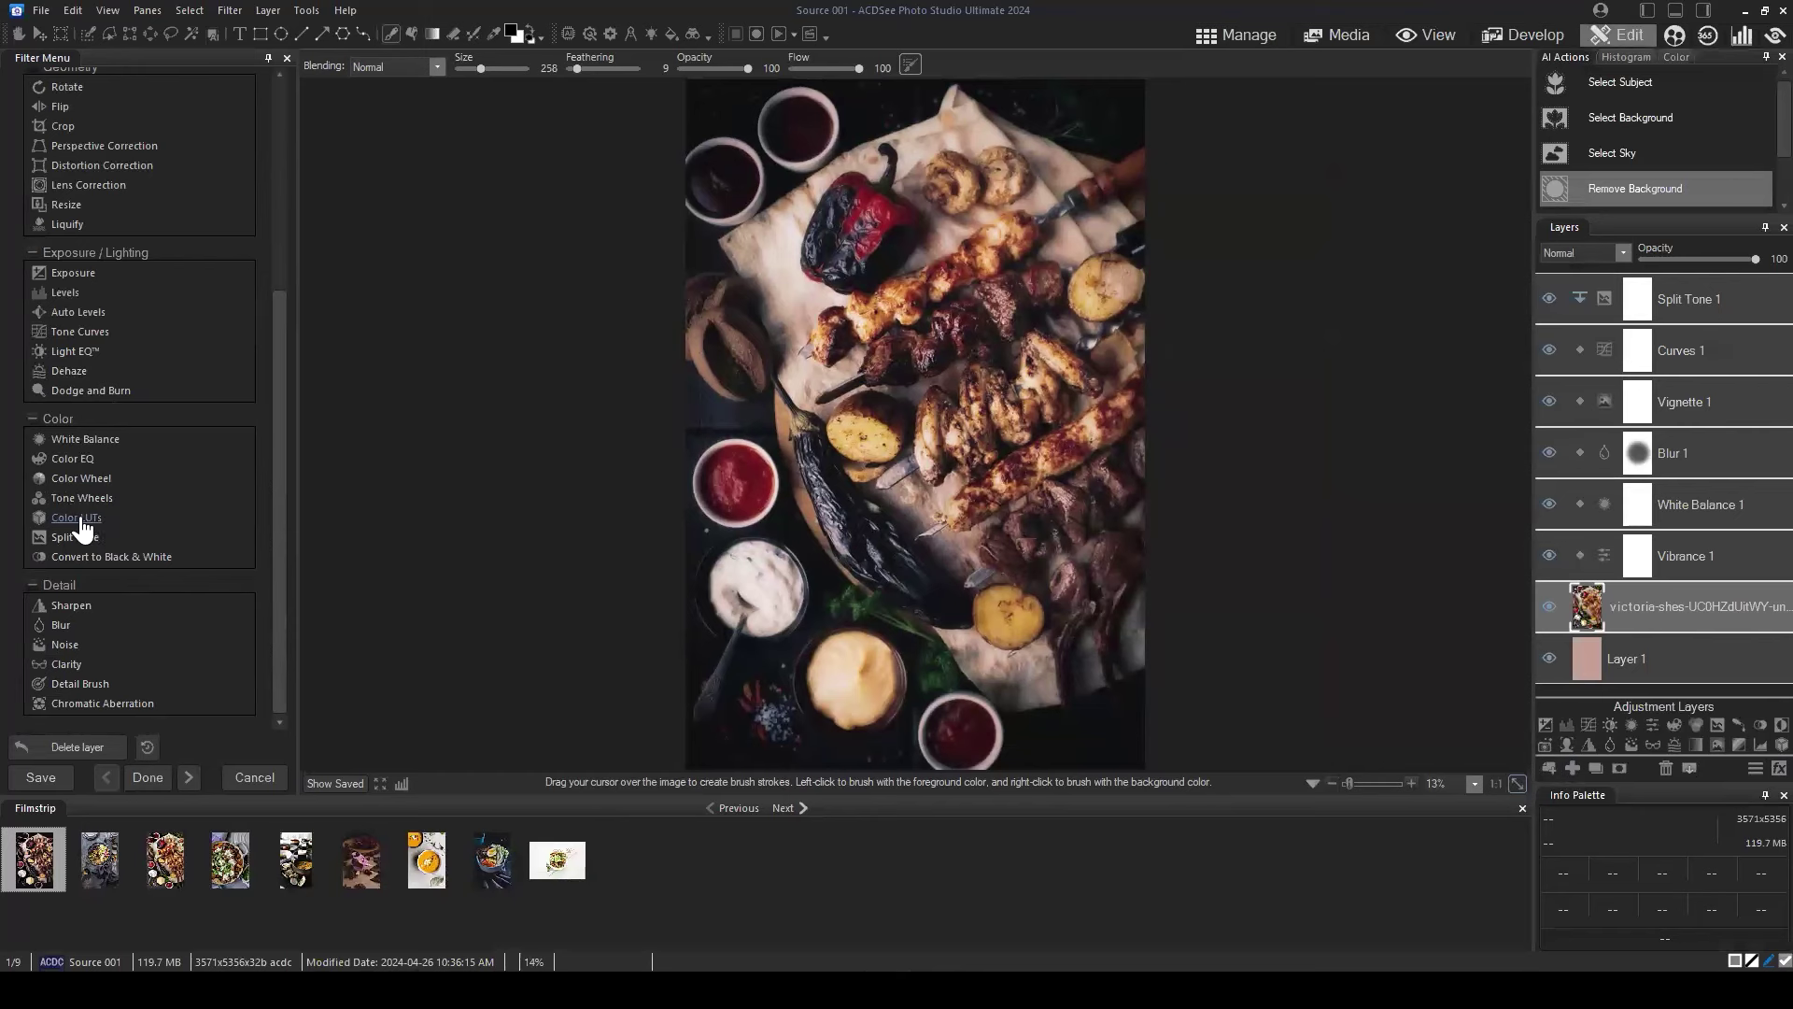
# Return to Manage mode and open Example 001 through Example 004 together in the image comparison view.
pyautogui.click(1248, 31)
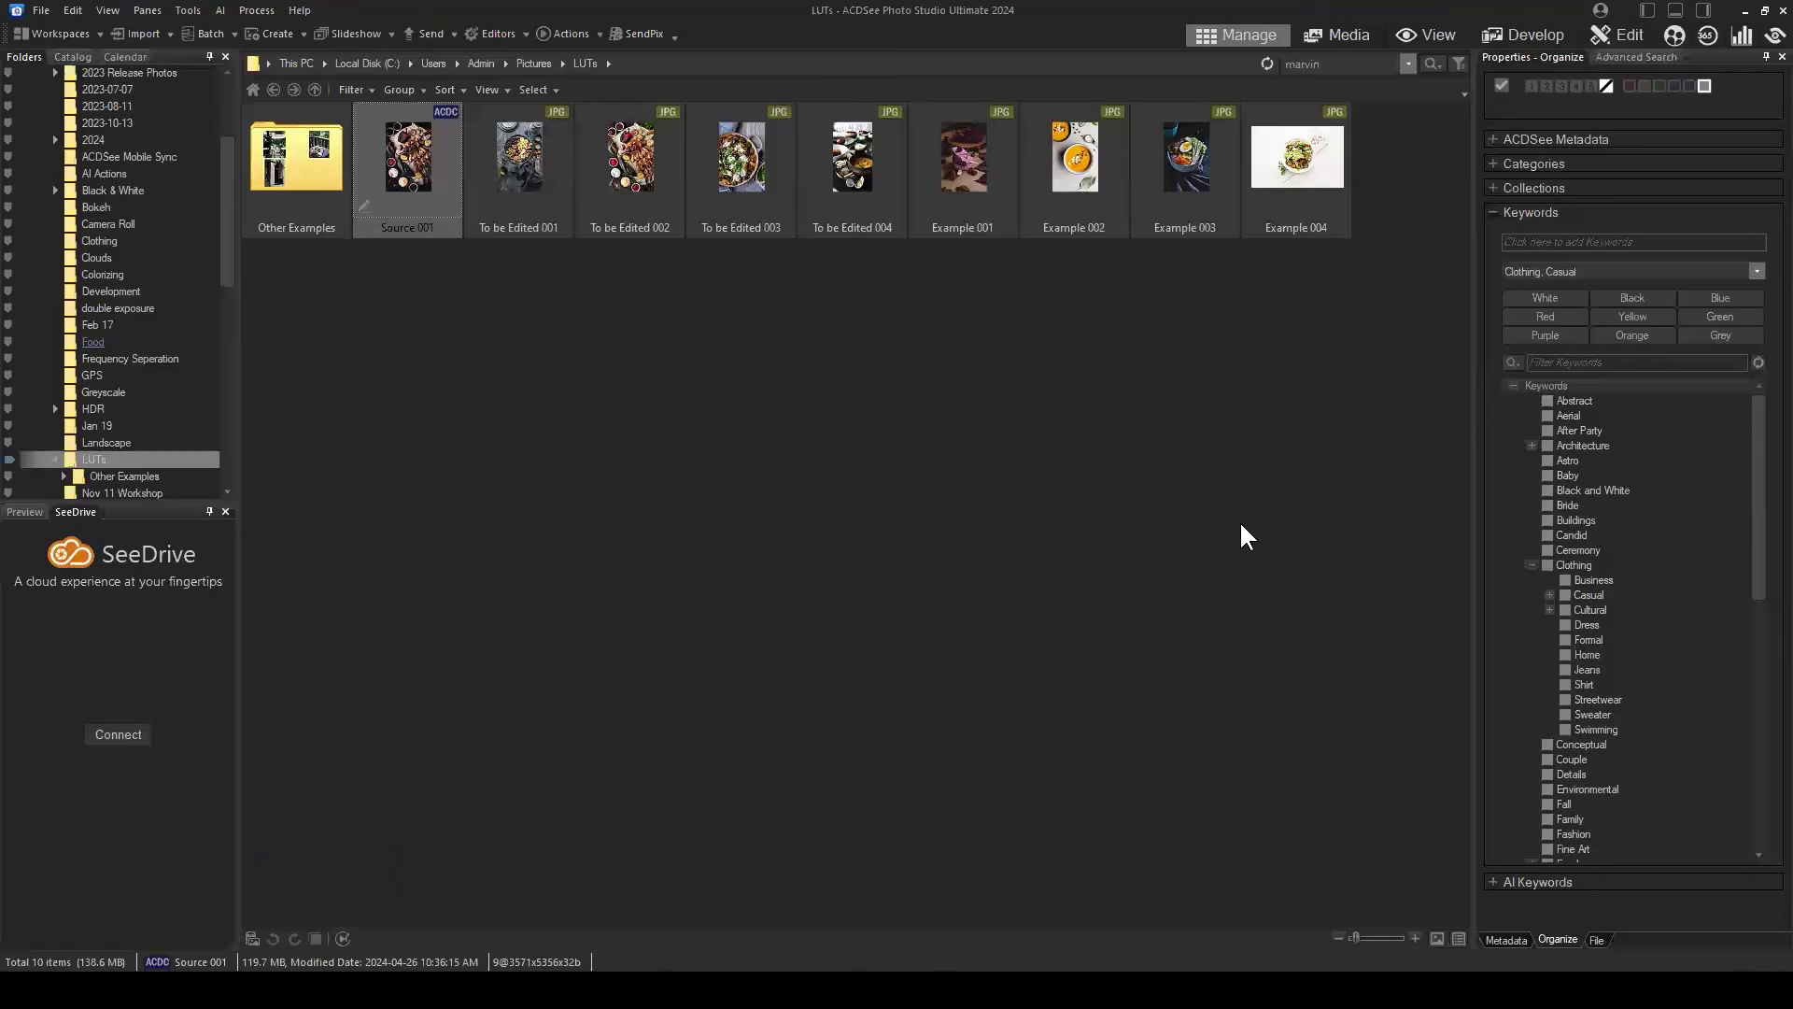
pyautogui.click(1129, 488)
pyautogui.click(973, 202)
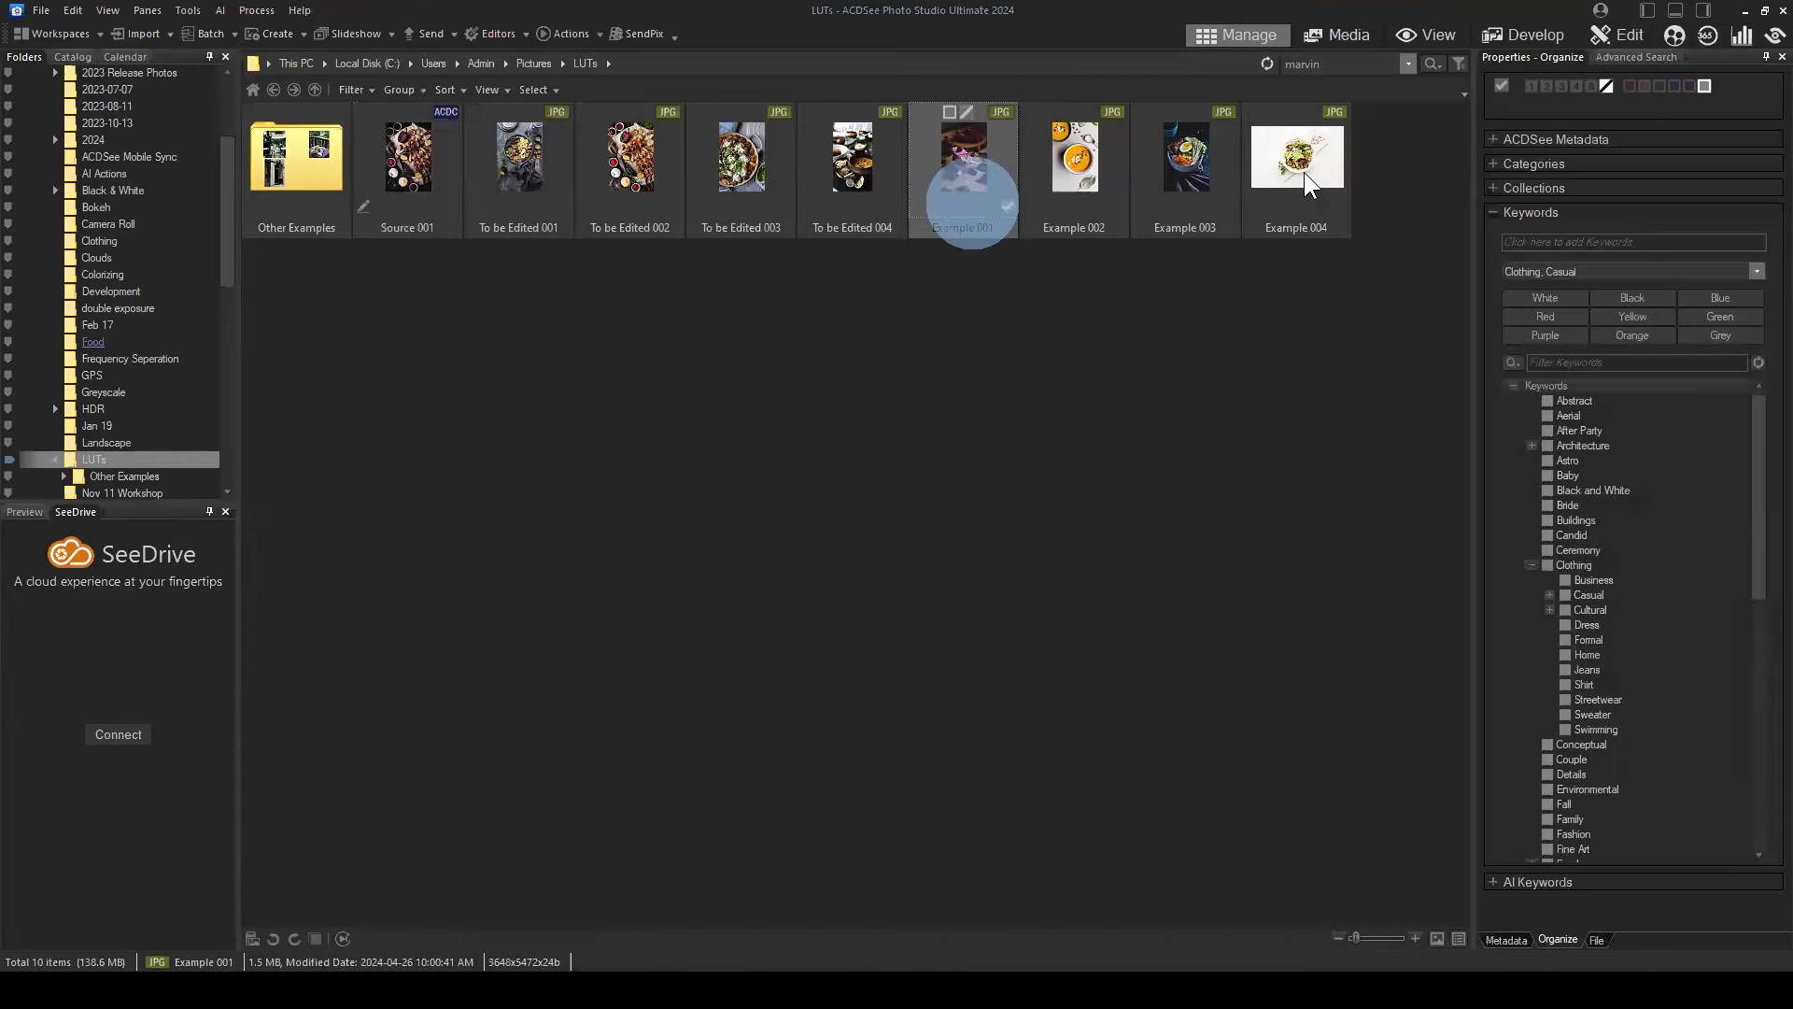
pyautogui.keyDown('shift'); pyautogui.click(1305, 182); pyautogui.keyUp('shift')
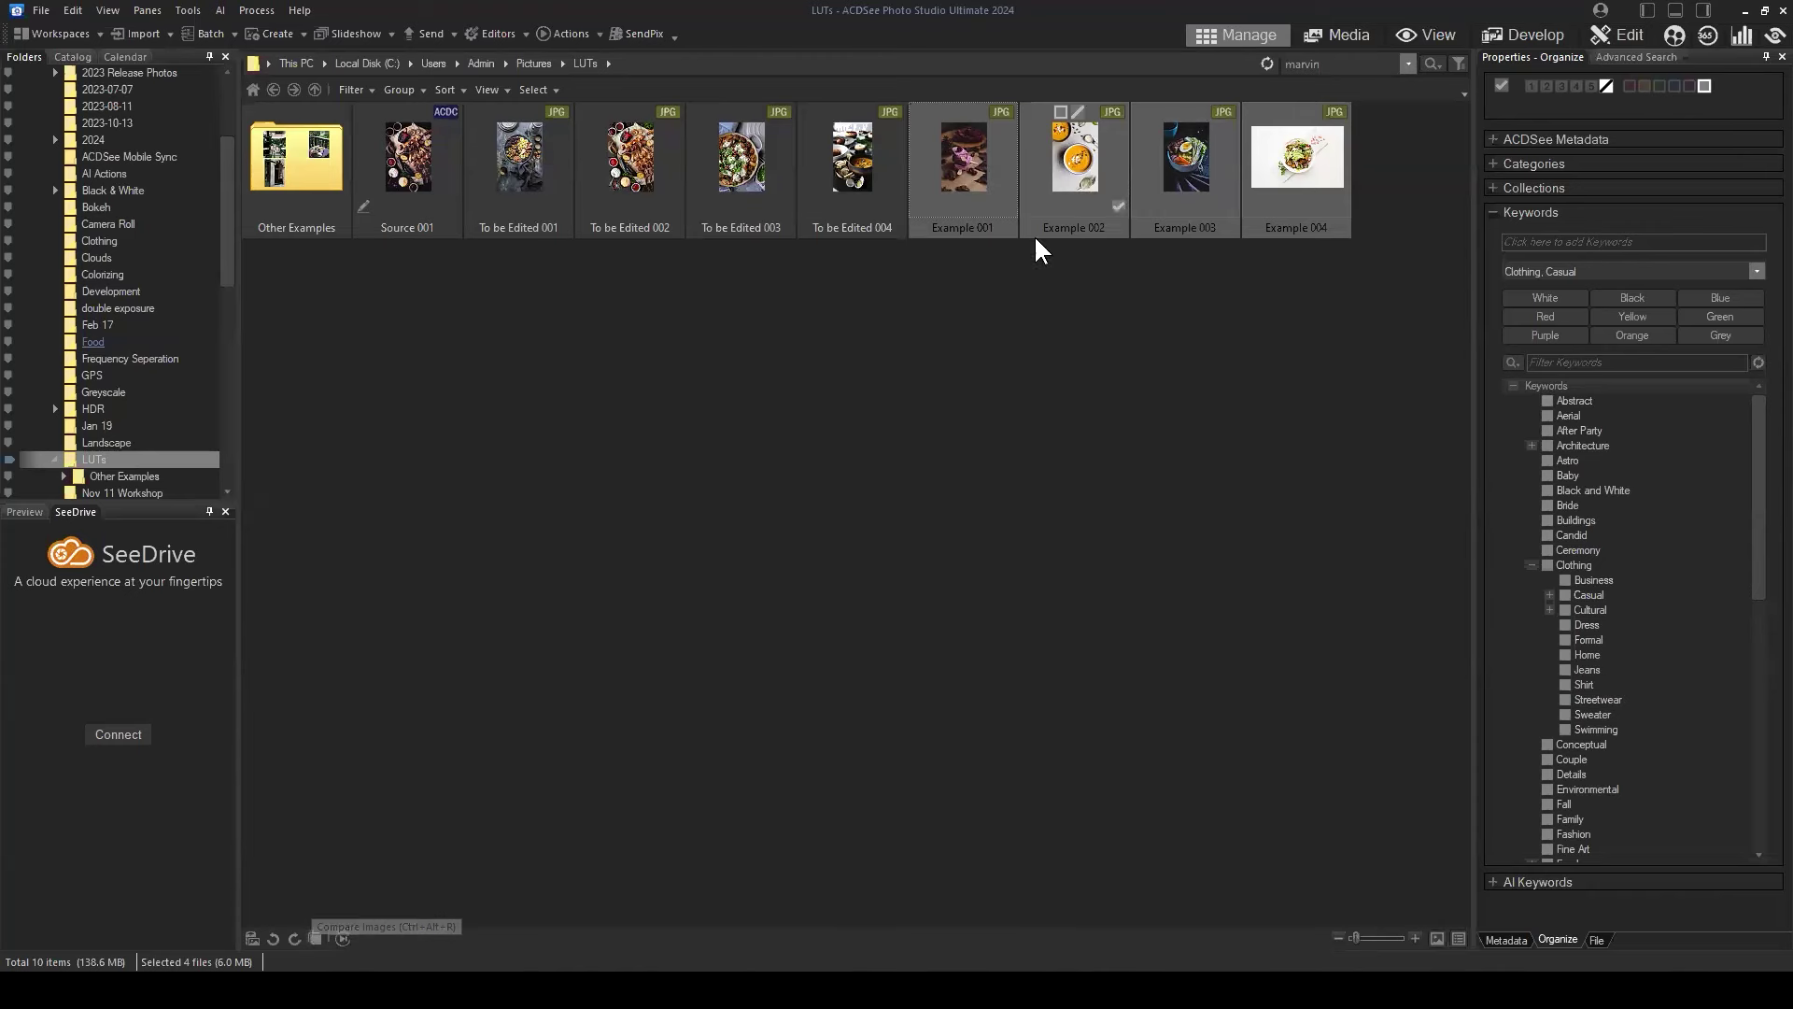
pyautogui.click(315, 939)
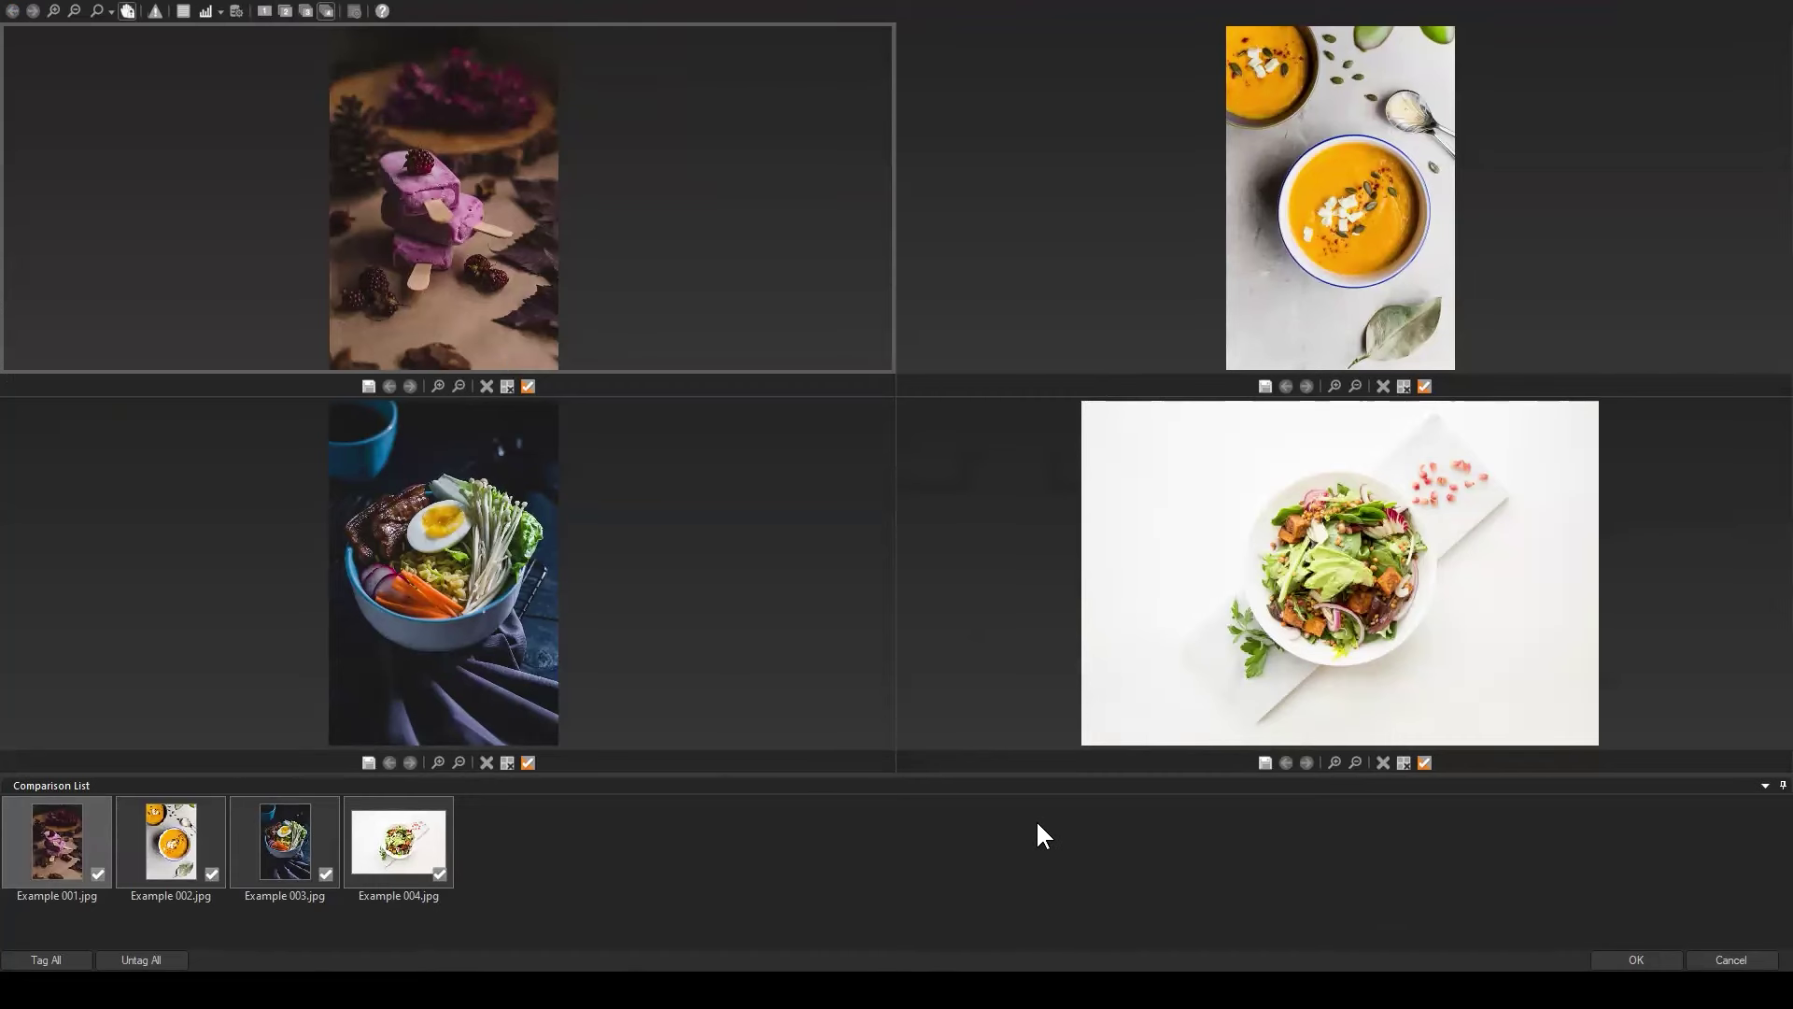
# Compare the example images two at a time, bringing up Example 003 beside Example 004, and close the comparison with nothing selected.
pyautogui.click(285, 12)
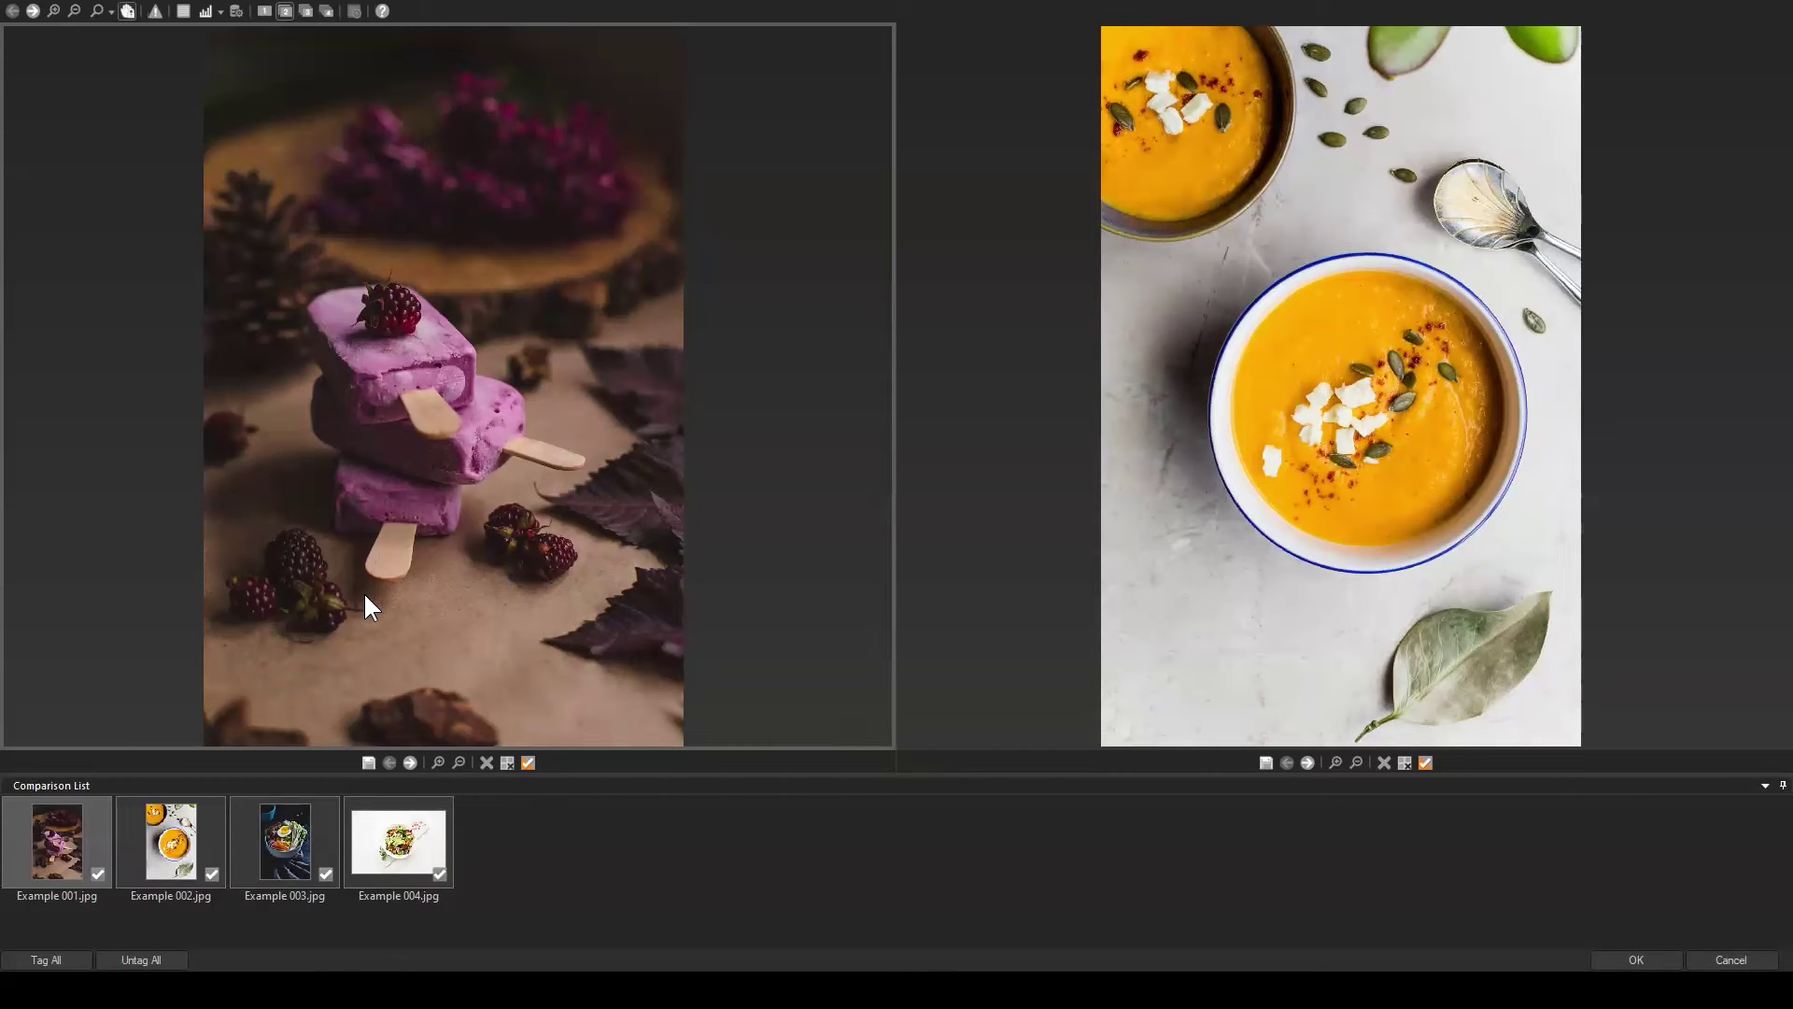
pyautogui.click(295, 844)
pyautogui.moveTo(411, 864); pyautogui.dragTo(1044, 742)
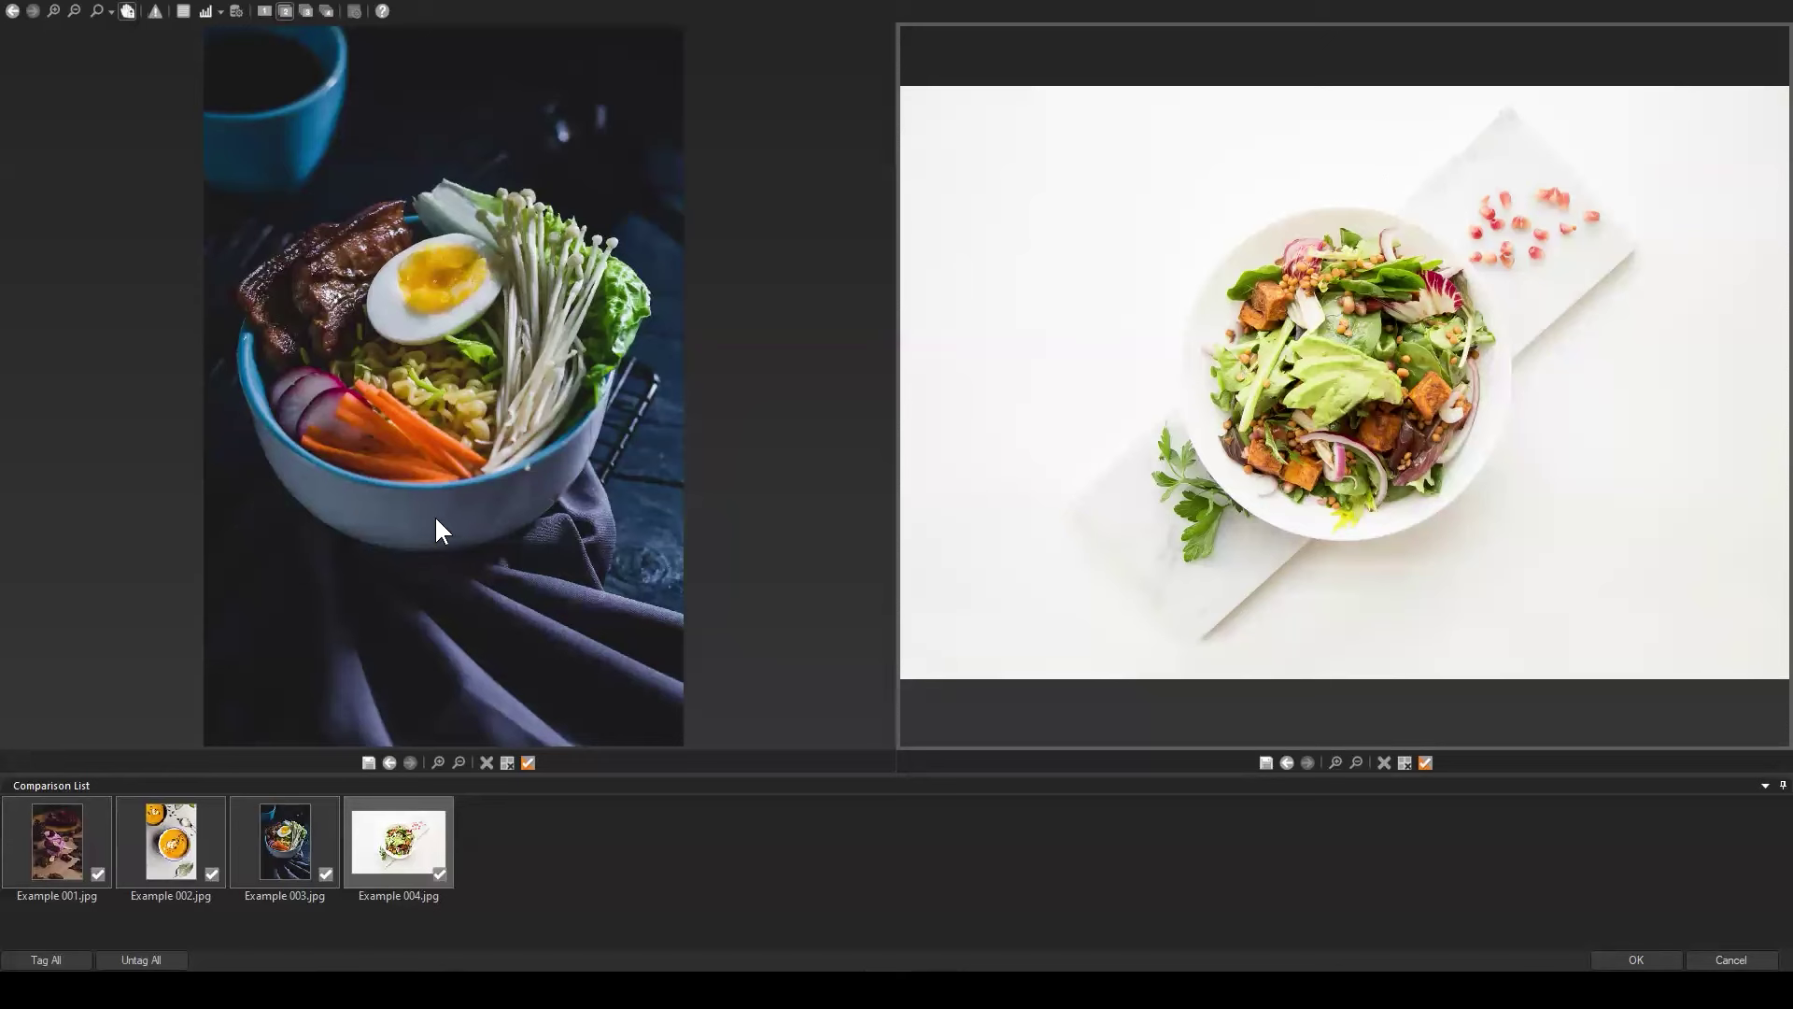
pyautogui.click(1765, 960)
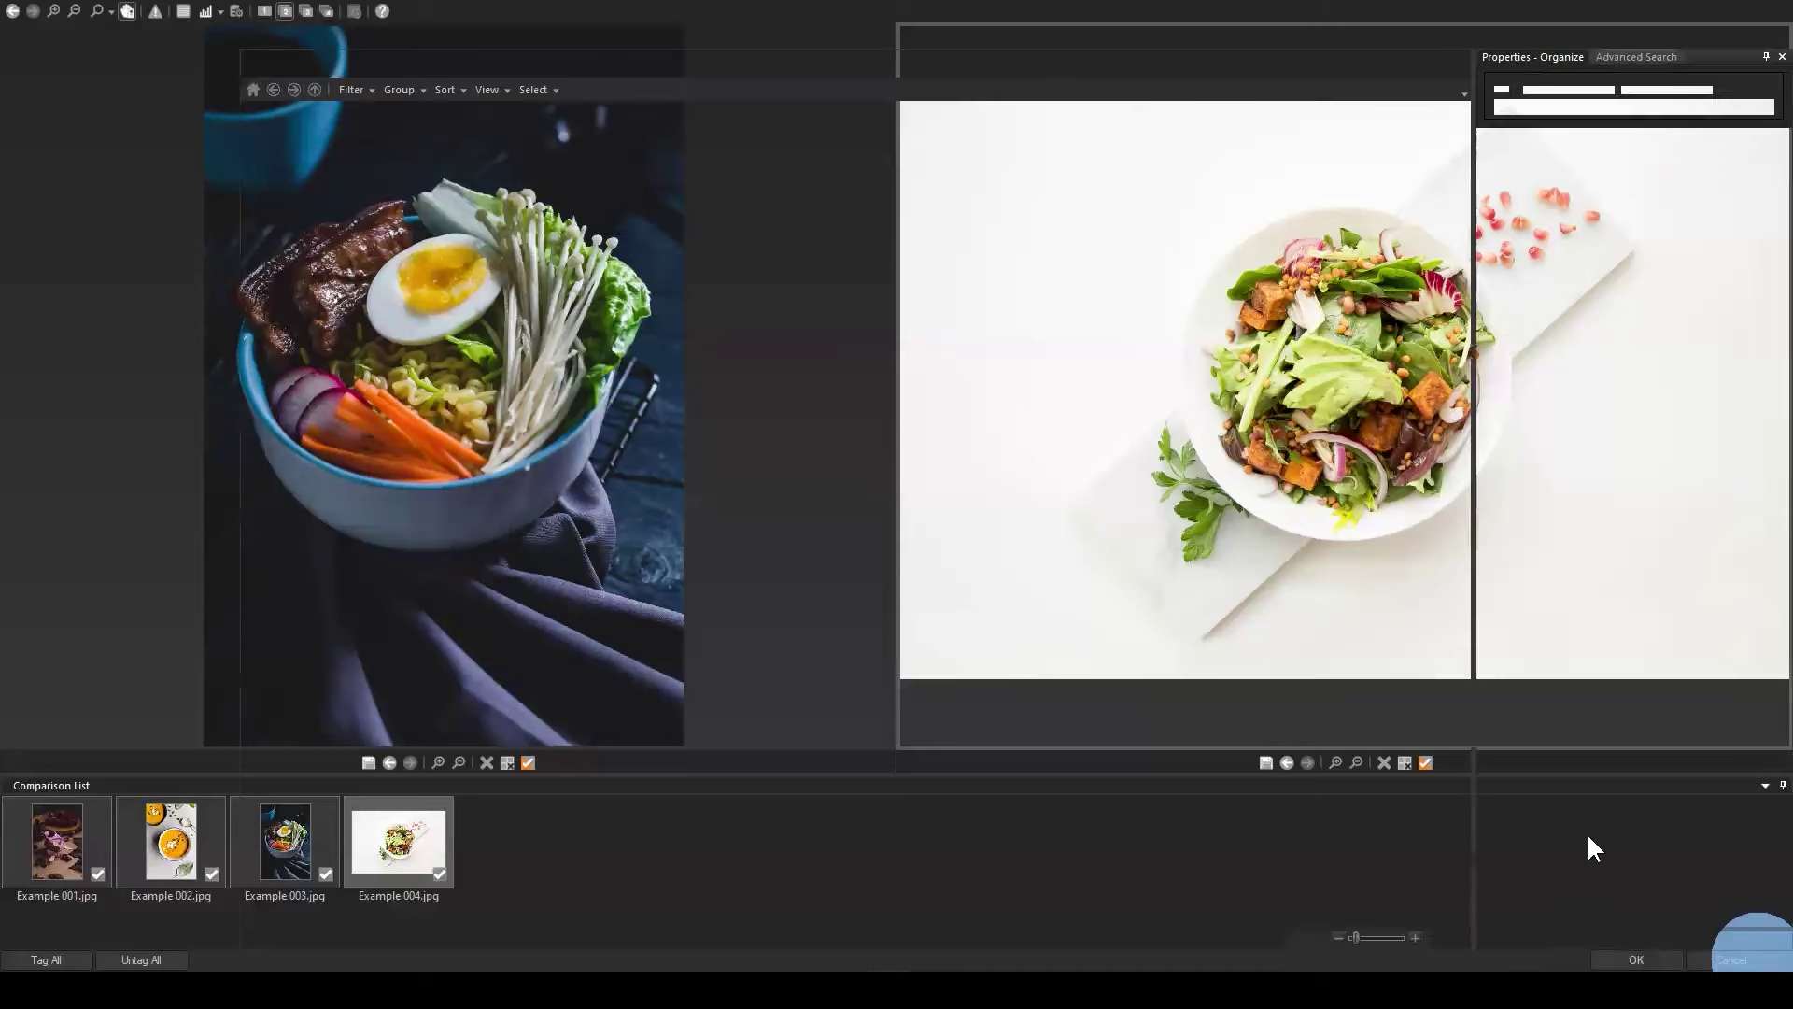
pyautogui.click(1130, 397)
pyautogui.click(952, 446)
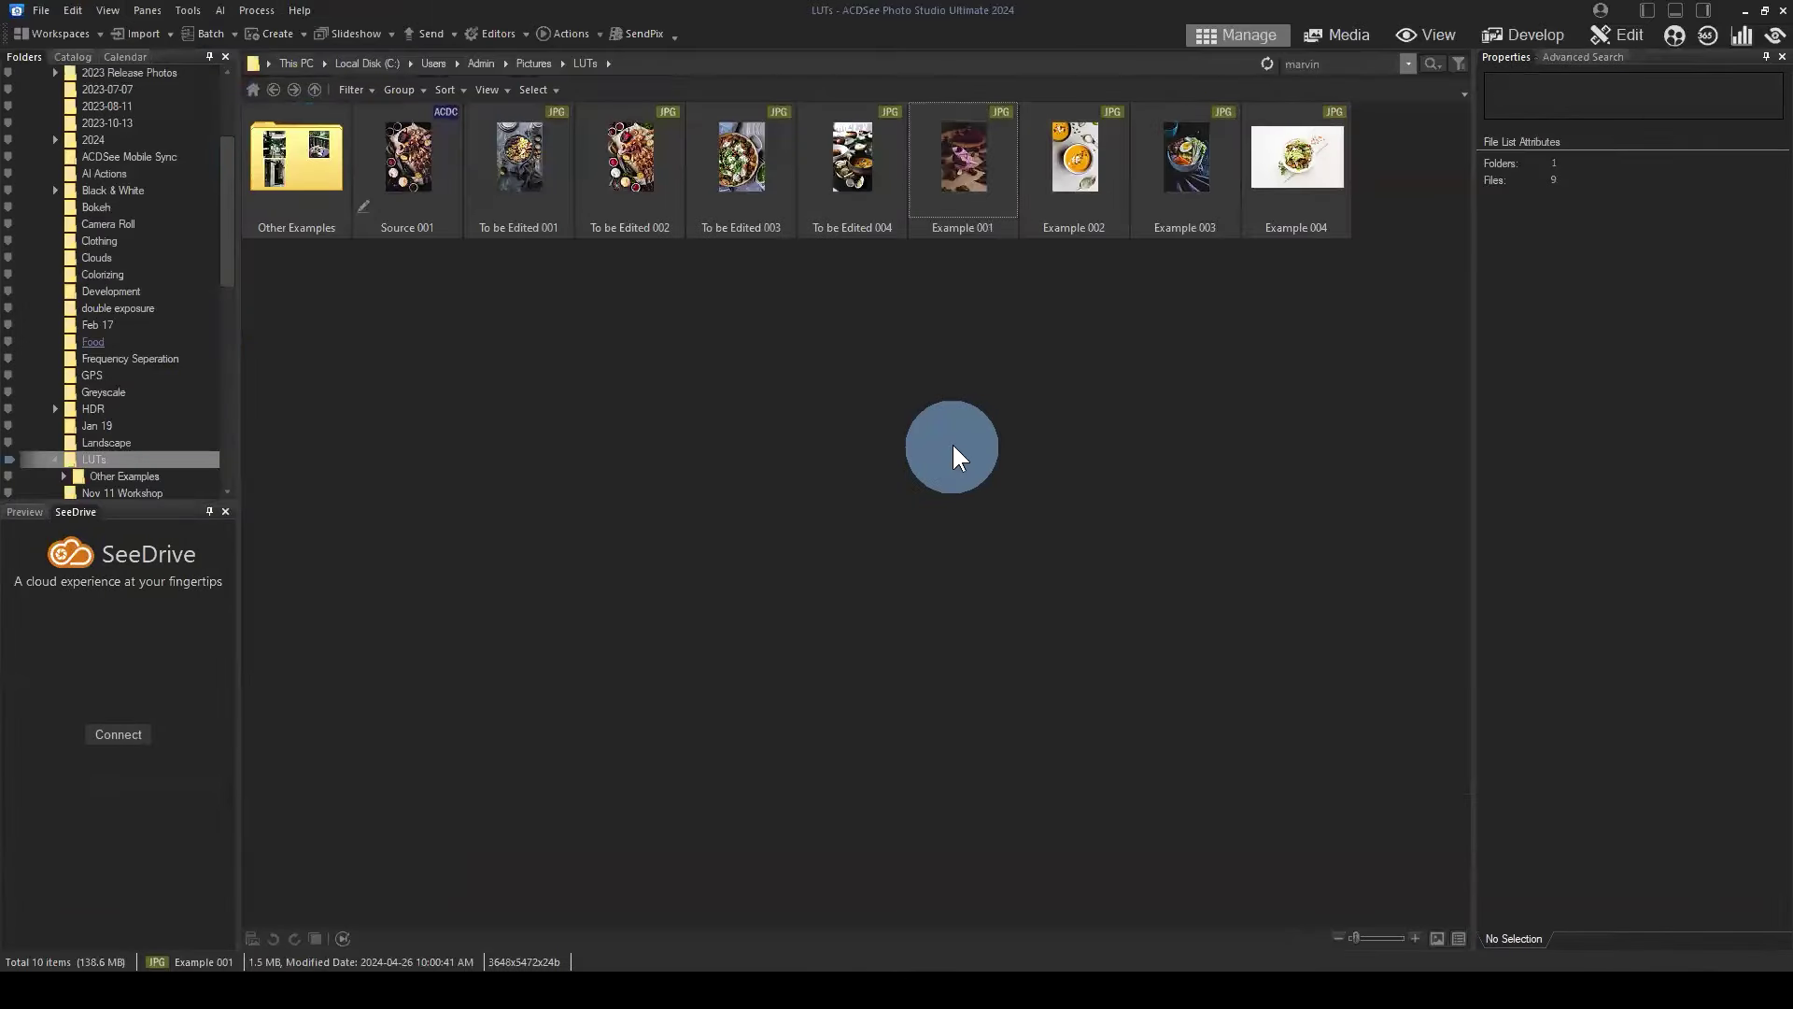
# Compare To be Edited 001 through To be Edited 004 side by side and close the comparison.
pyautogui.click(509, 198)
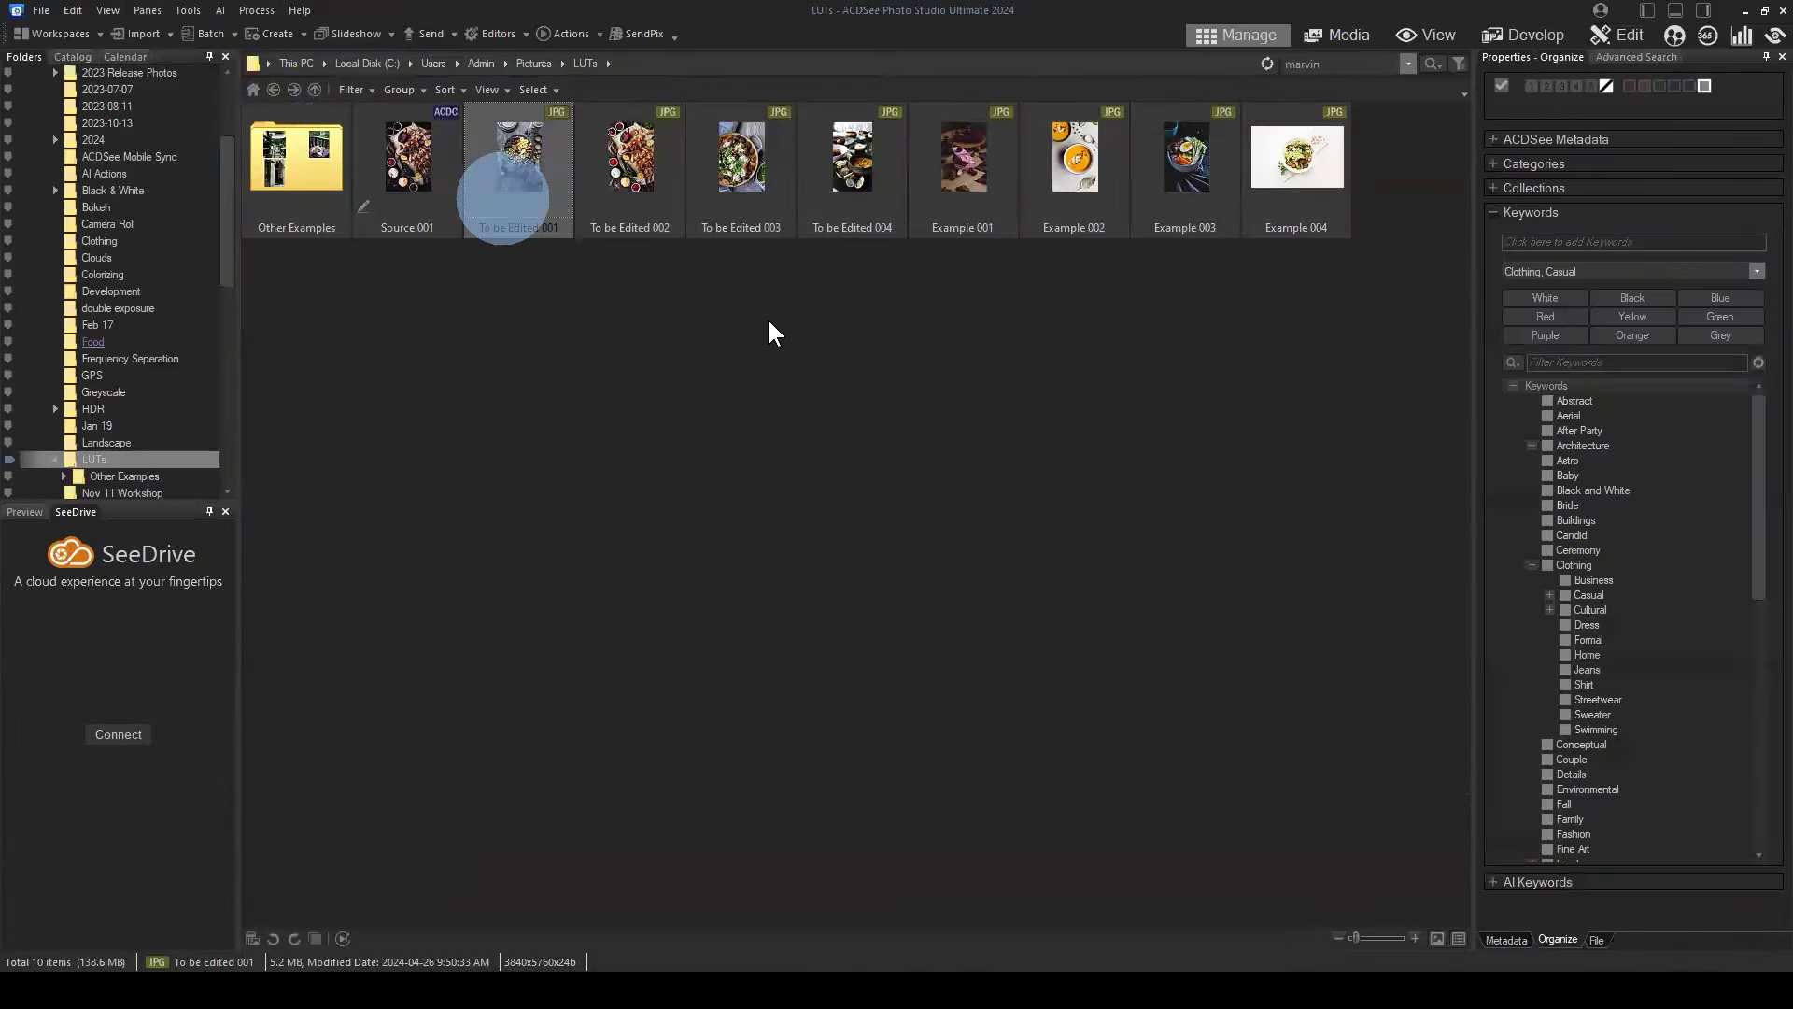
pyautogui.keyDown('shift'); pyautogui.click(878, 198); pyautogui.keyUp('shift')
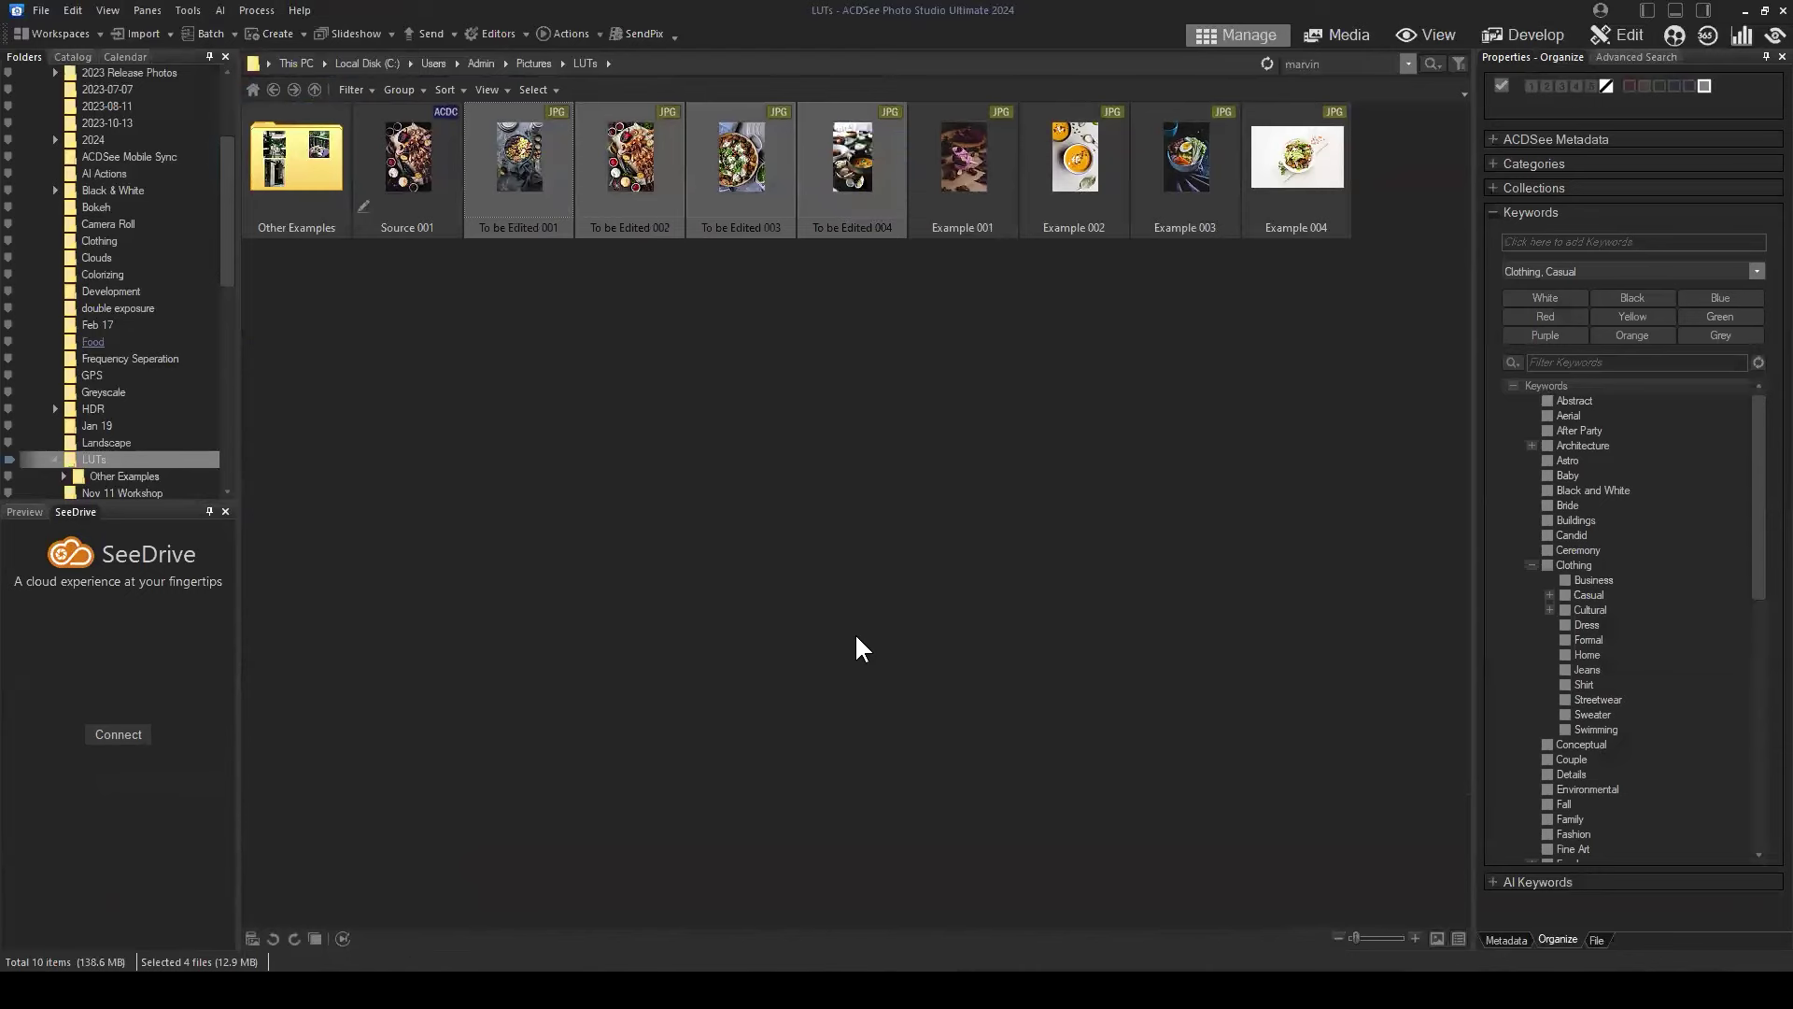
pyautogui.click(317, 938)
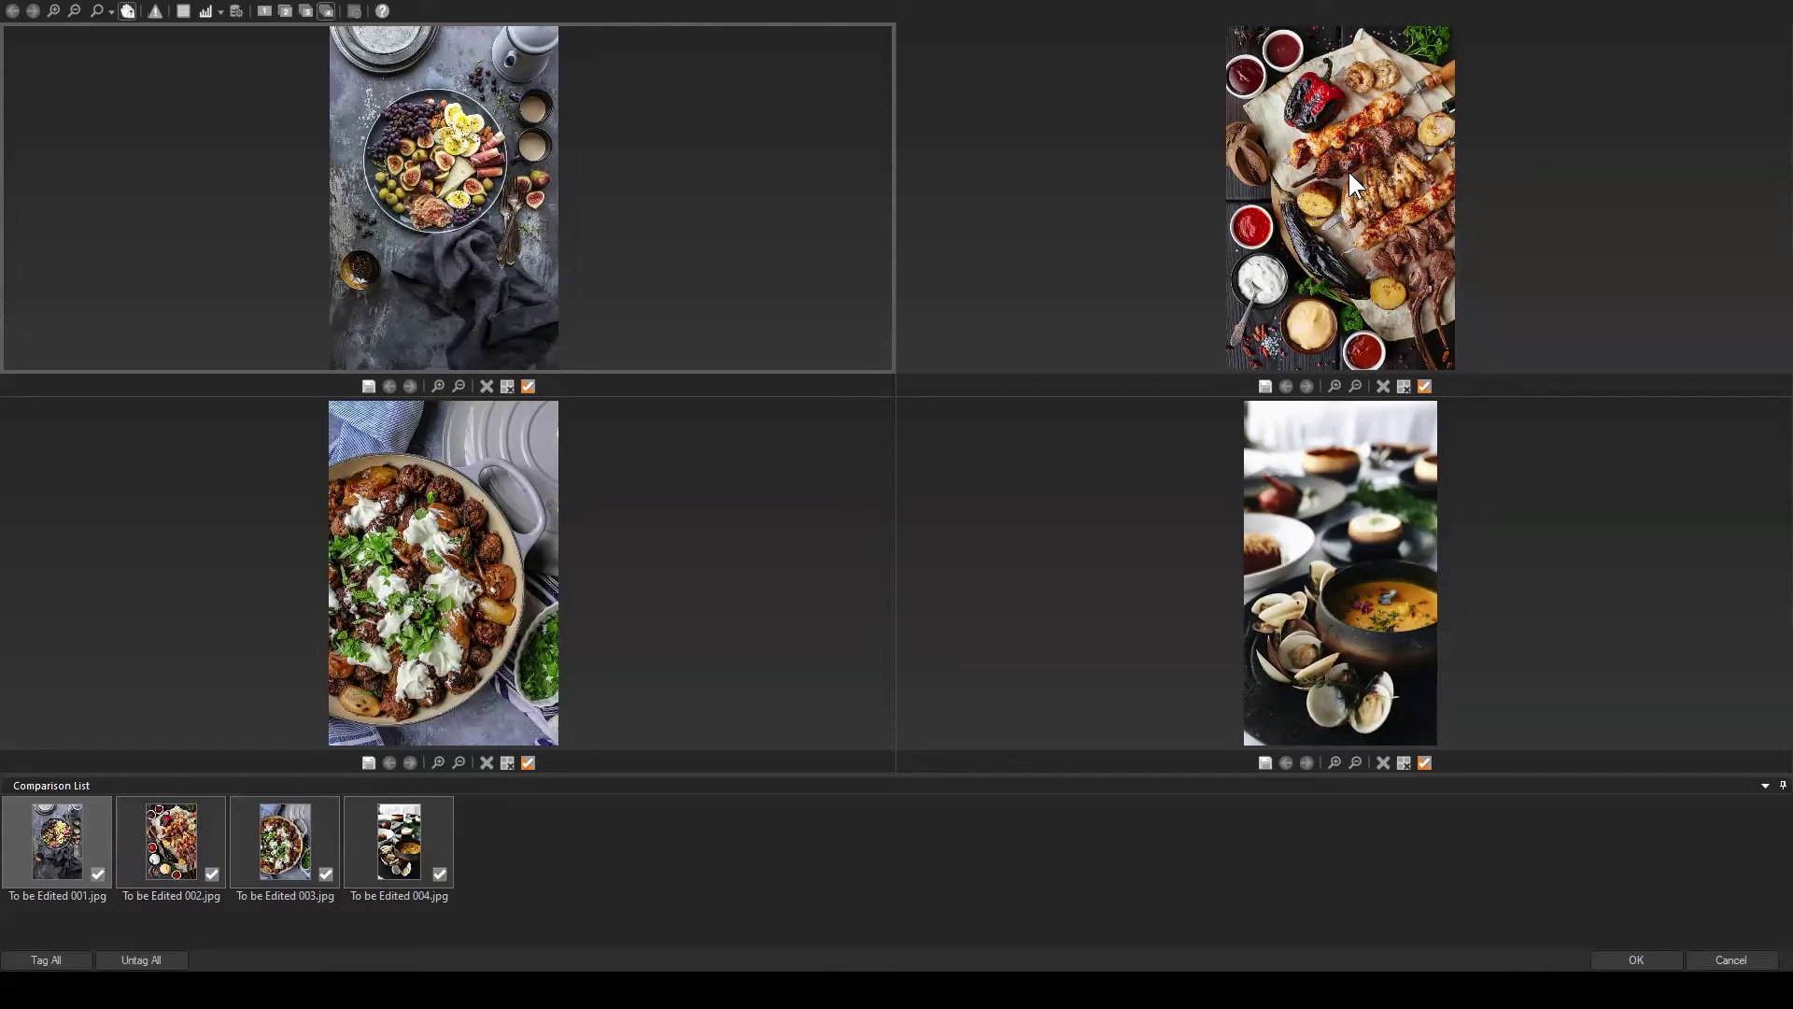
pyautogui.click(1730, 959)
# Open To be Edited 002 in Edit mode.
pyautogui.click(623, 145)
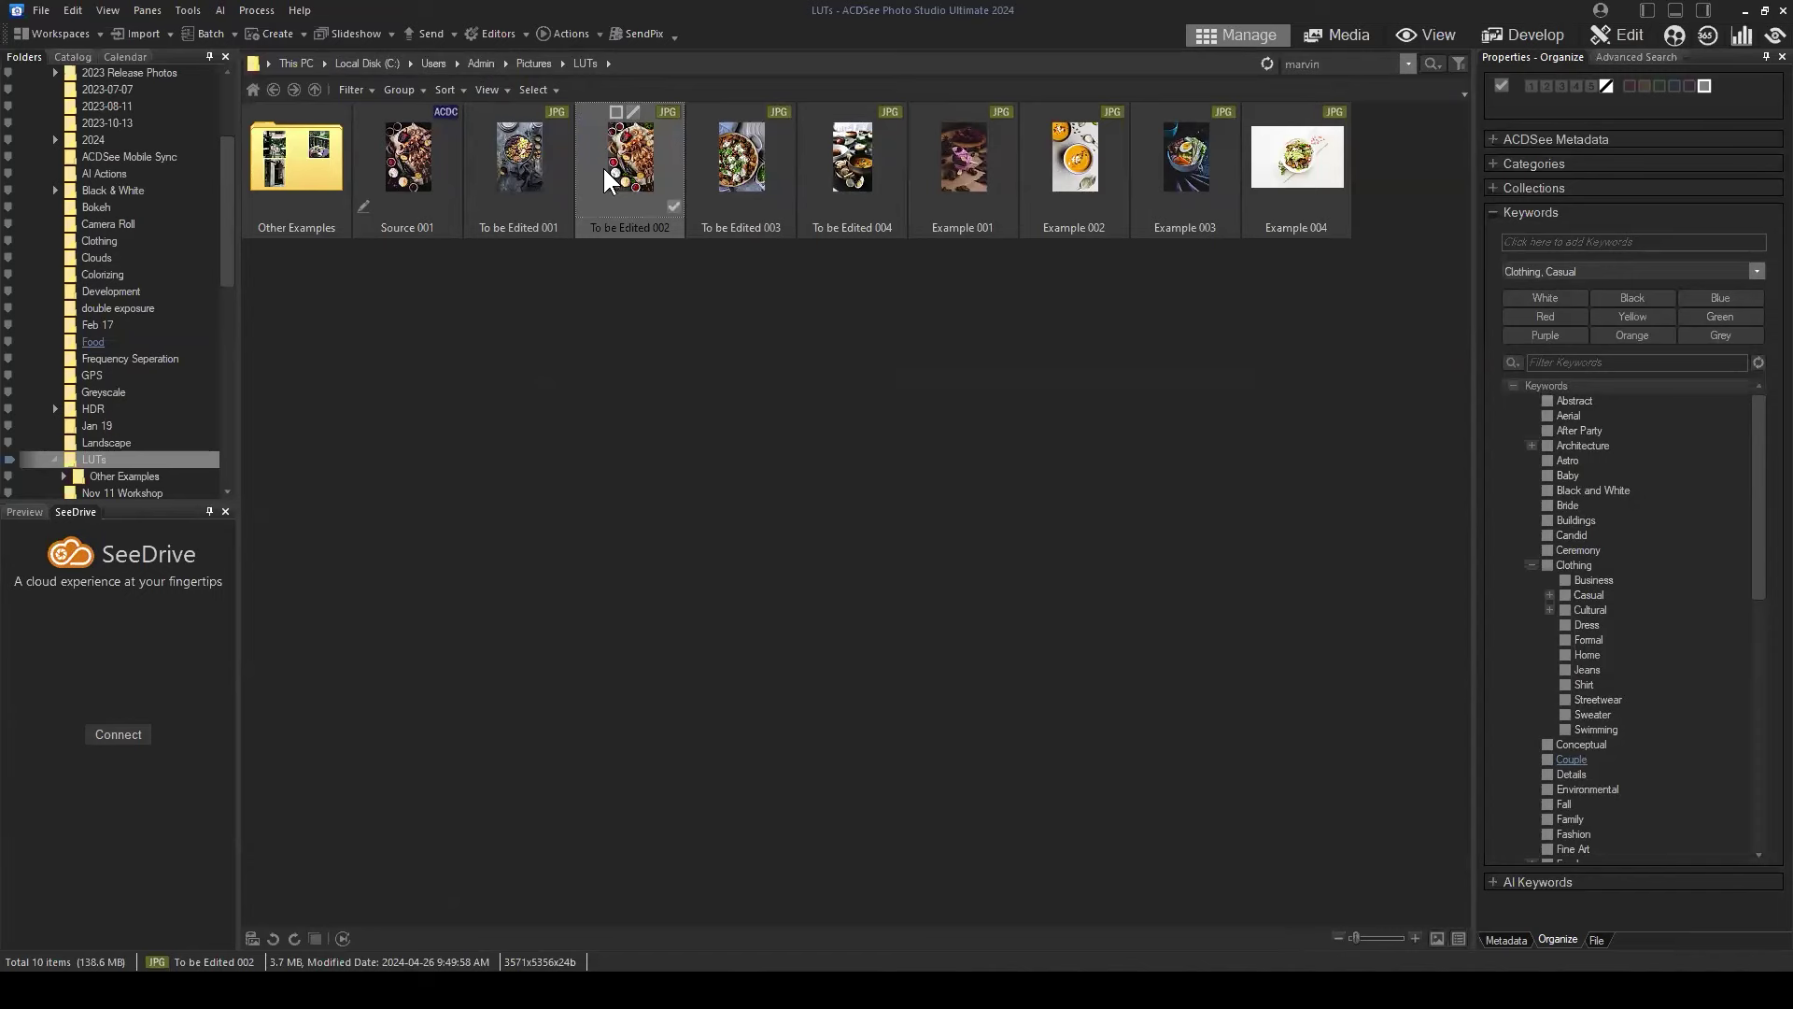
pyautogui.click(1619, 35)
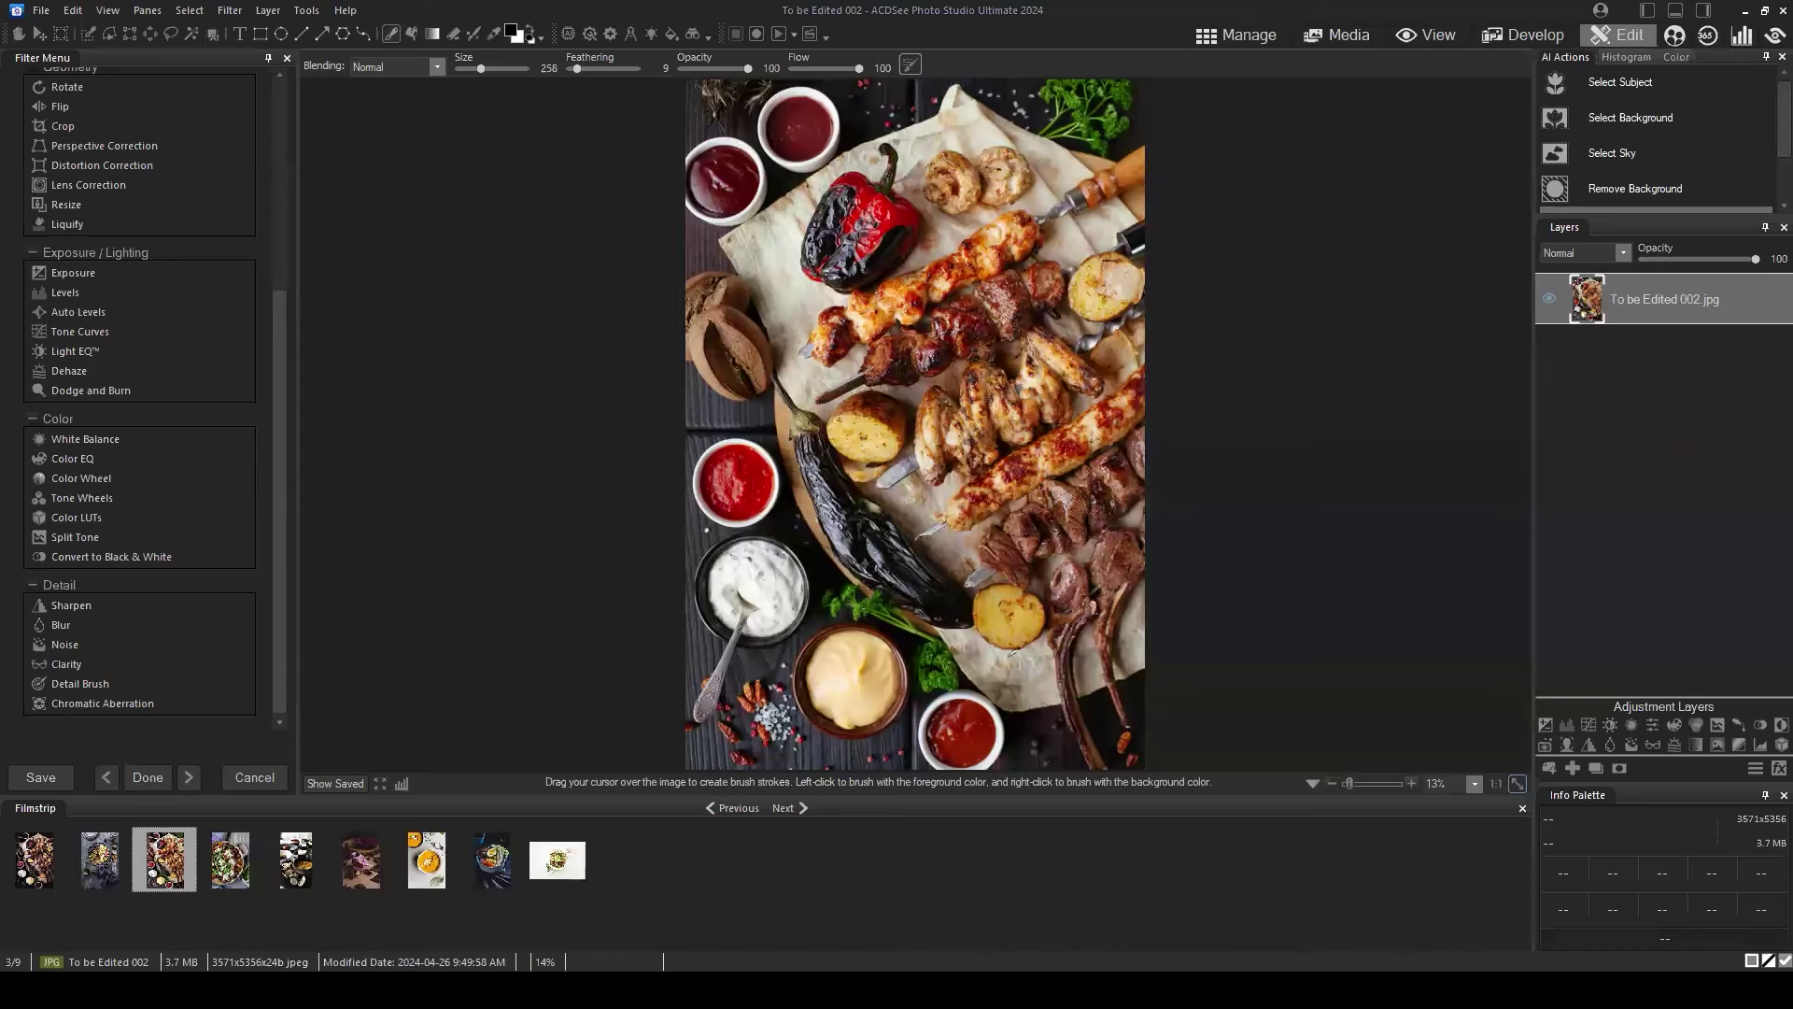
# Add a Photo Effect adjustment layer above the To be Edited 002 image layer.
pyautogui.click(1639, 441)
pyautogui.click(1665, 301)
pyautogui.click(1545, 744)
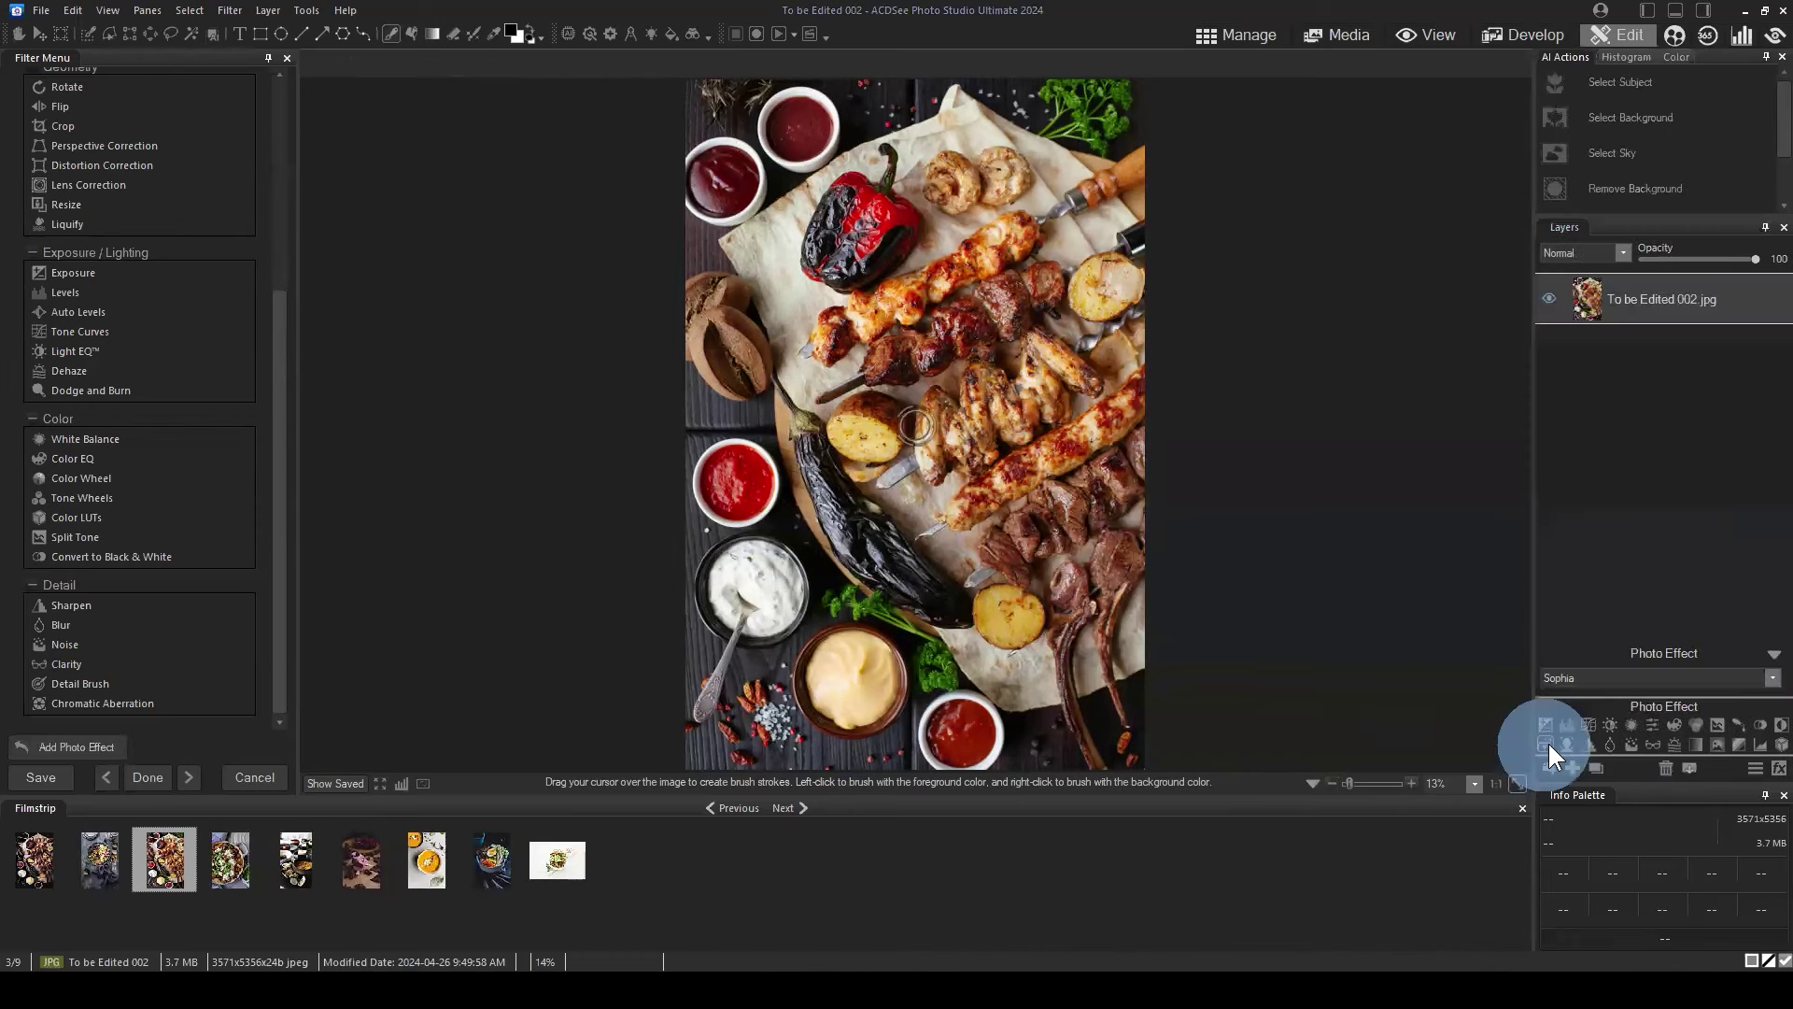
pyautogui.click(1729, 299)
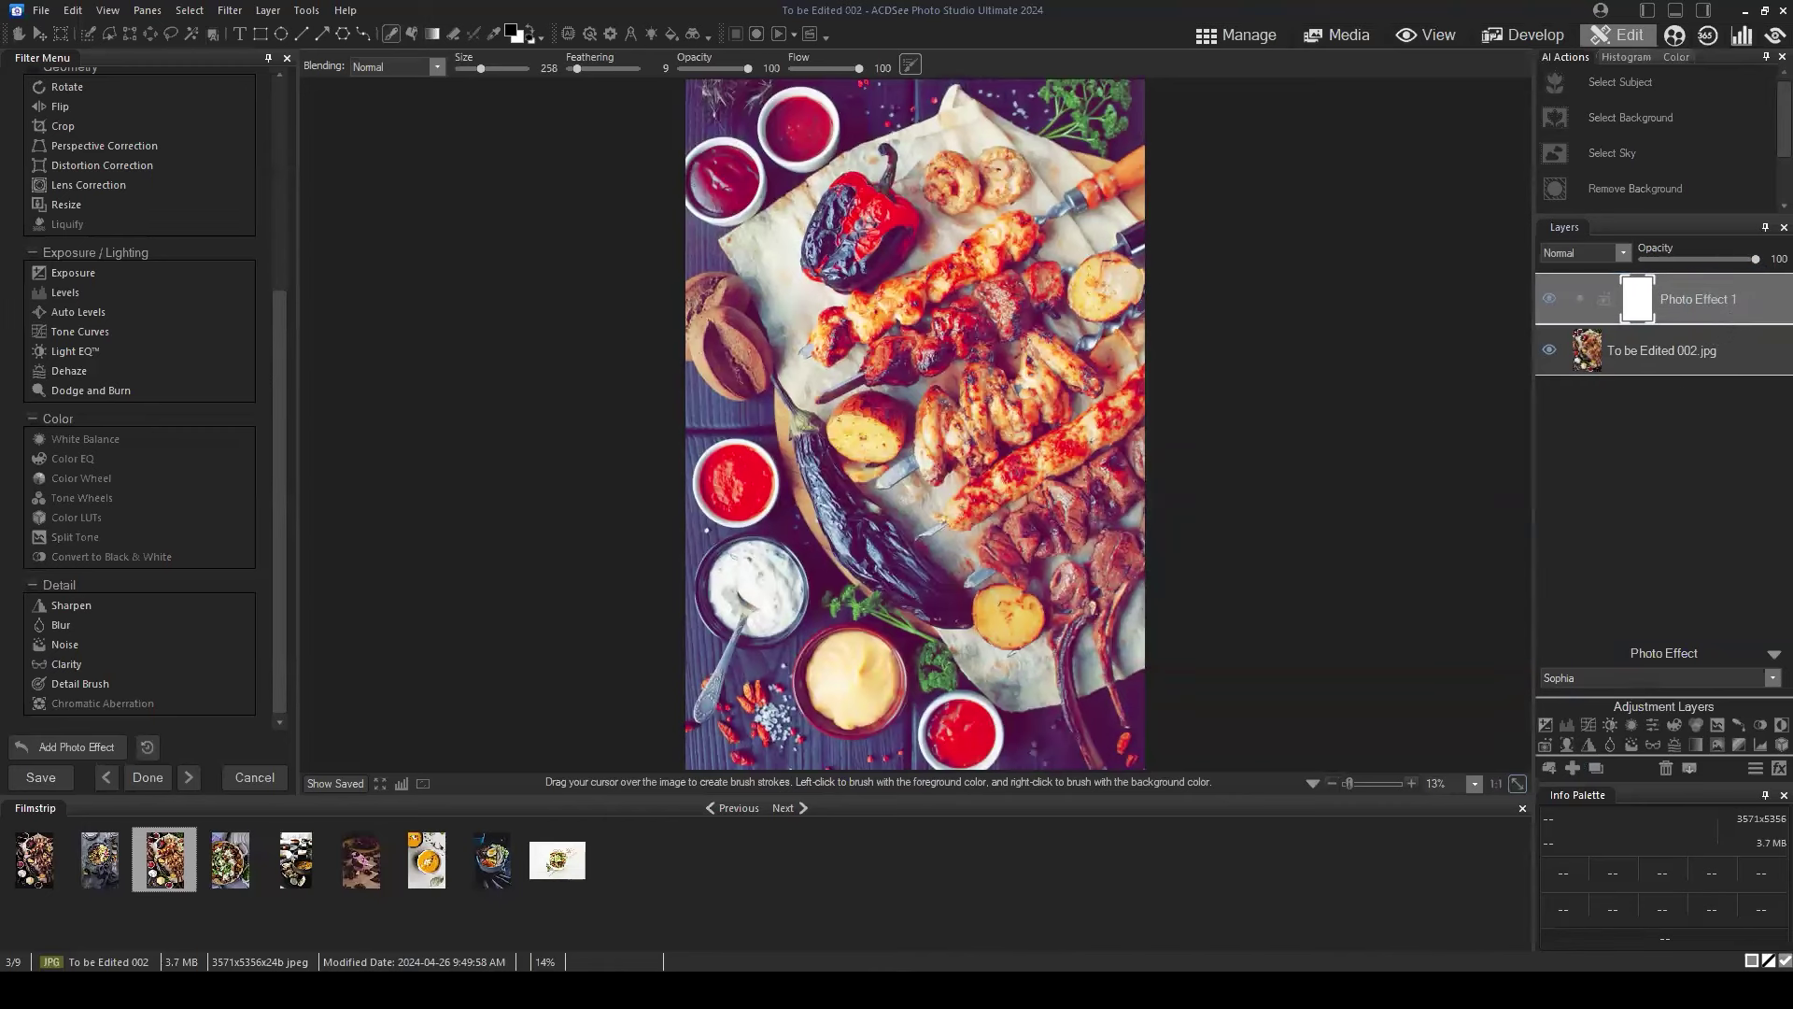
# Try the Somber, Fade, Chrome, Chloe and Mila presets on the Photo Effect layer.
pyautogui.click(1688, 672)
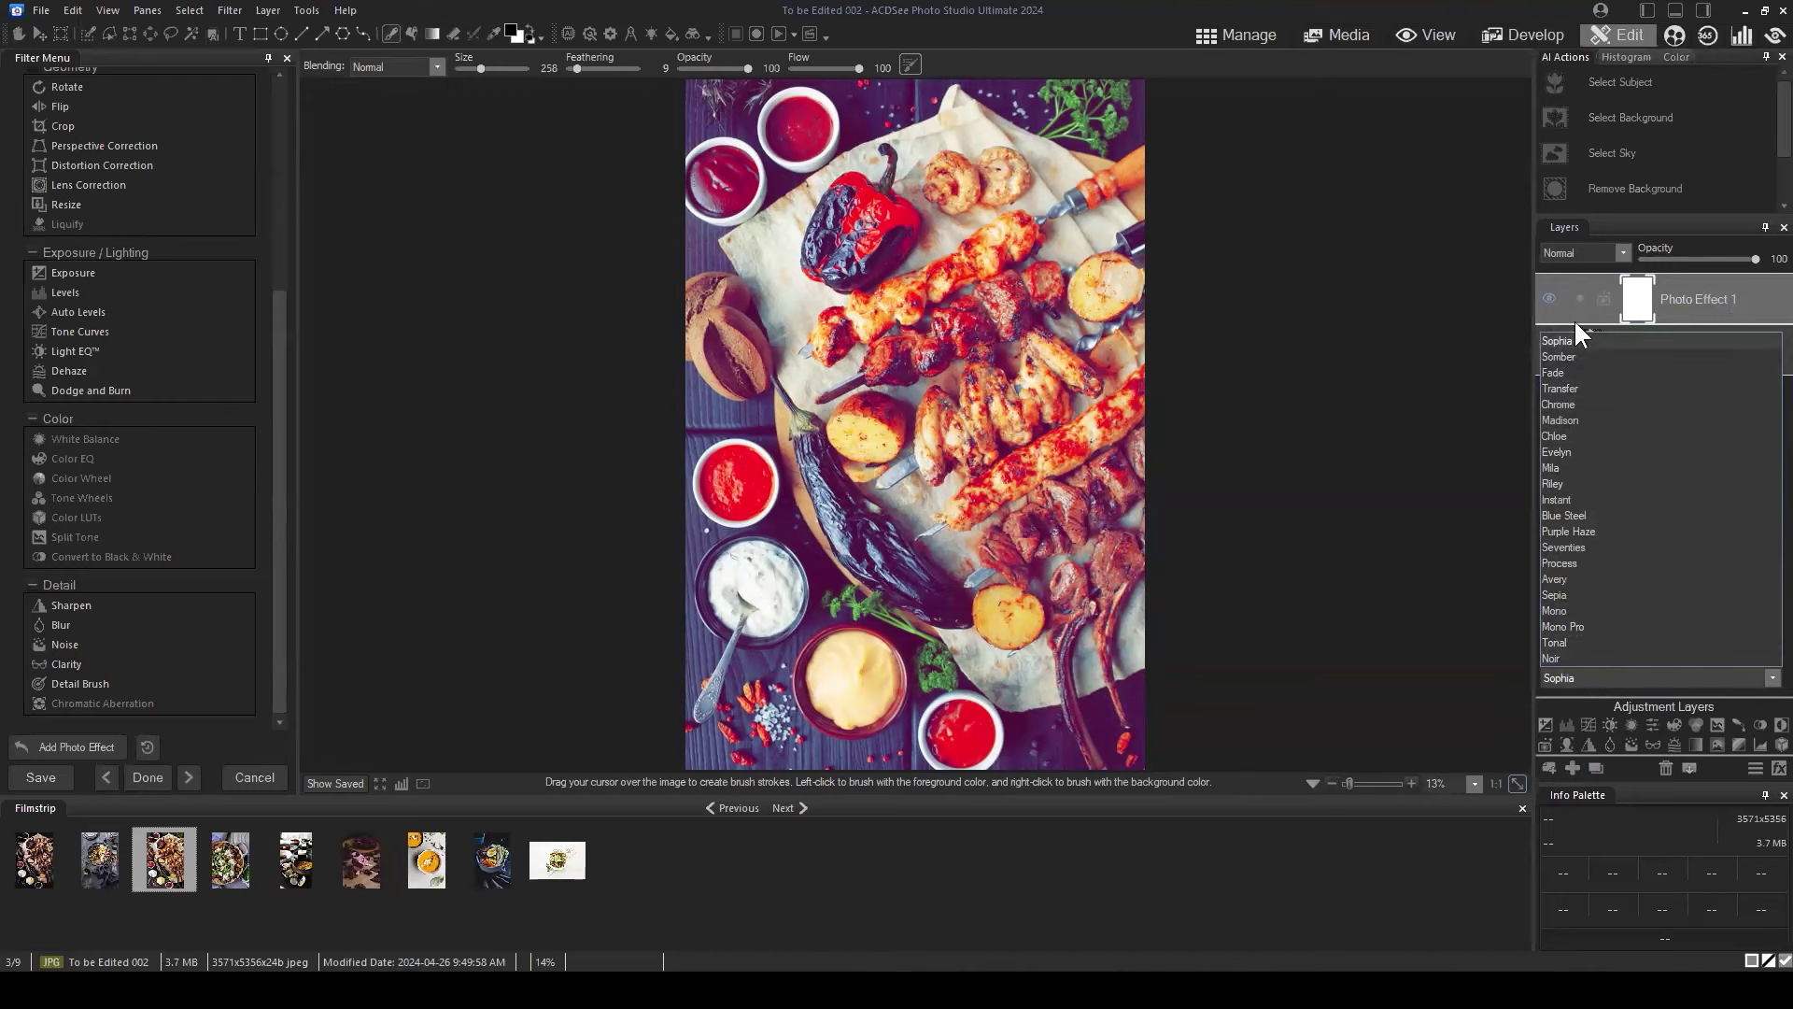
pyautogui.click(1578, 354)
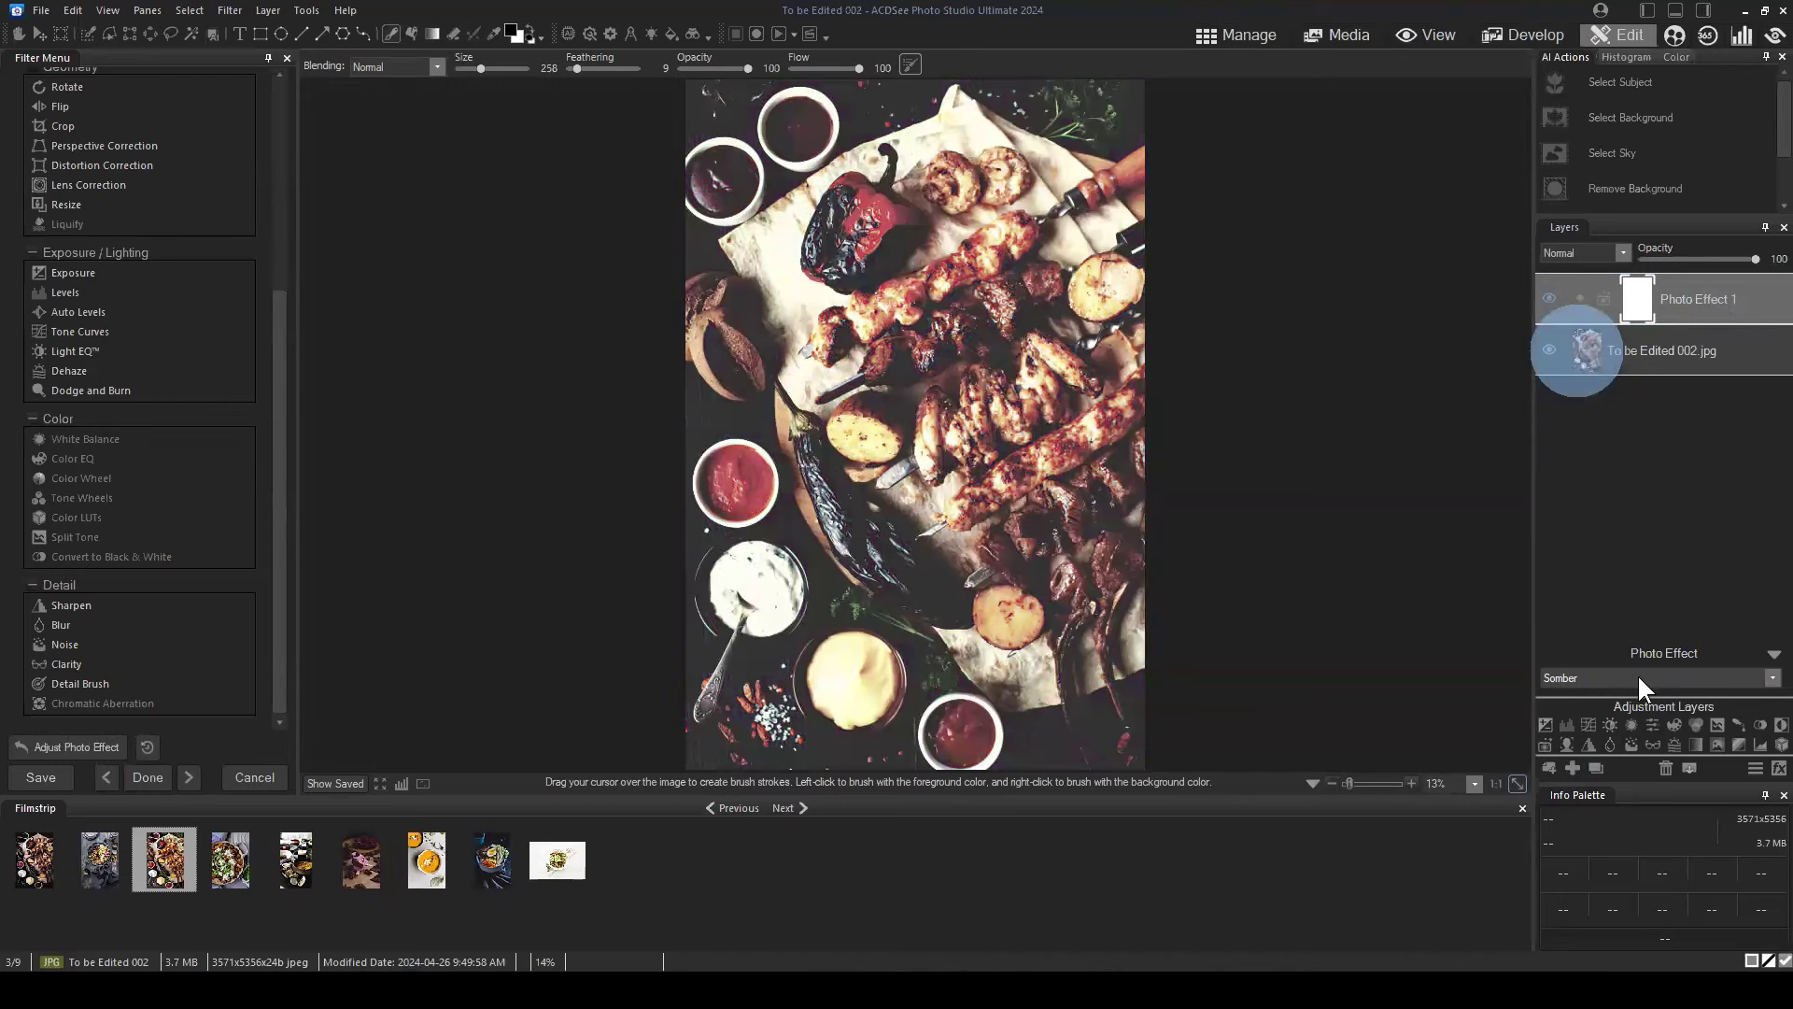
pyautogui.click(1638, 676)
pyautogui.click(1577, 371)
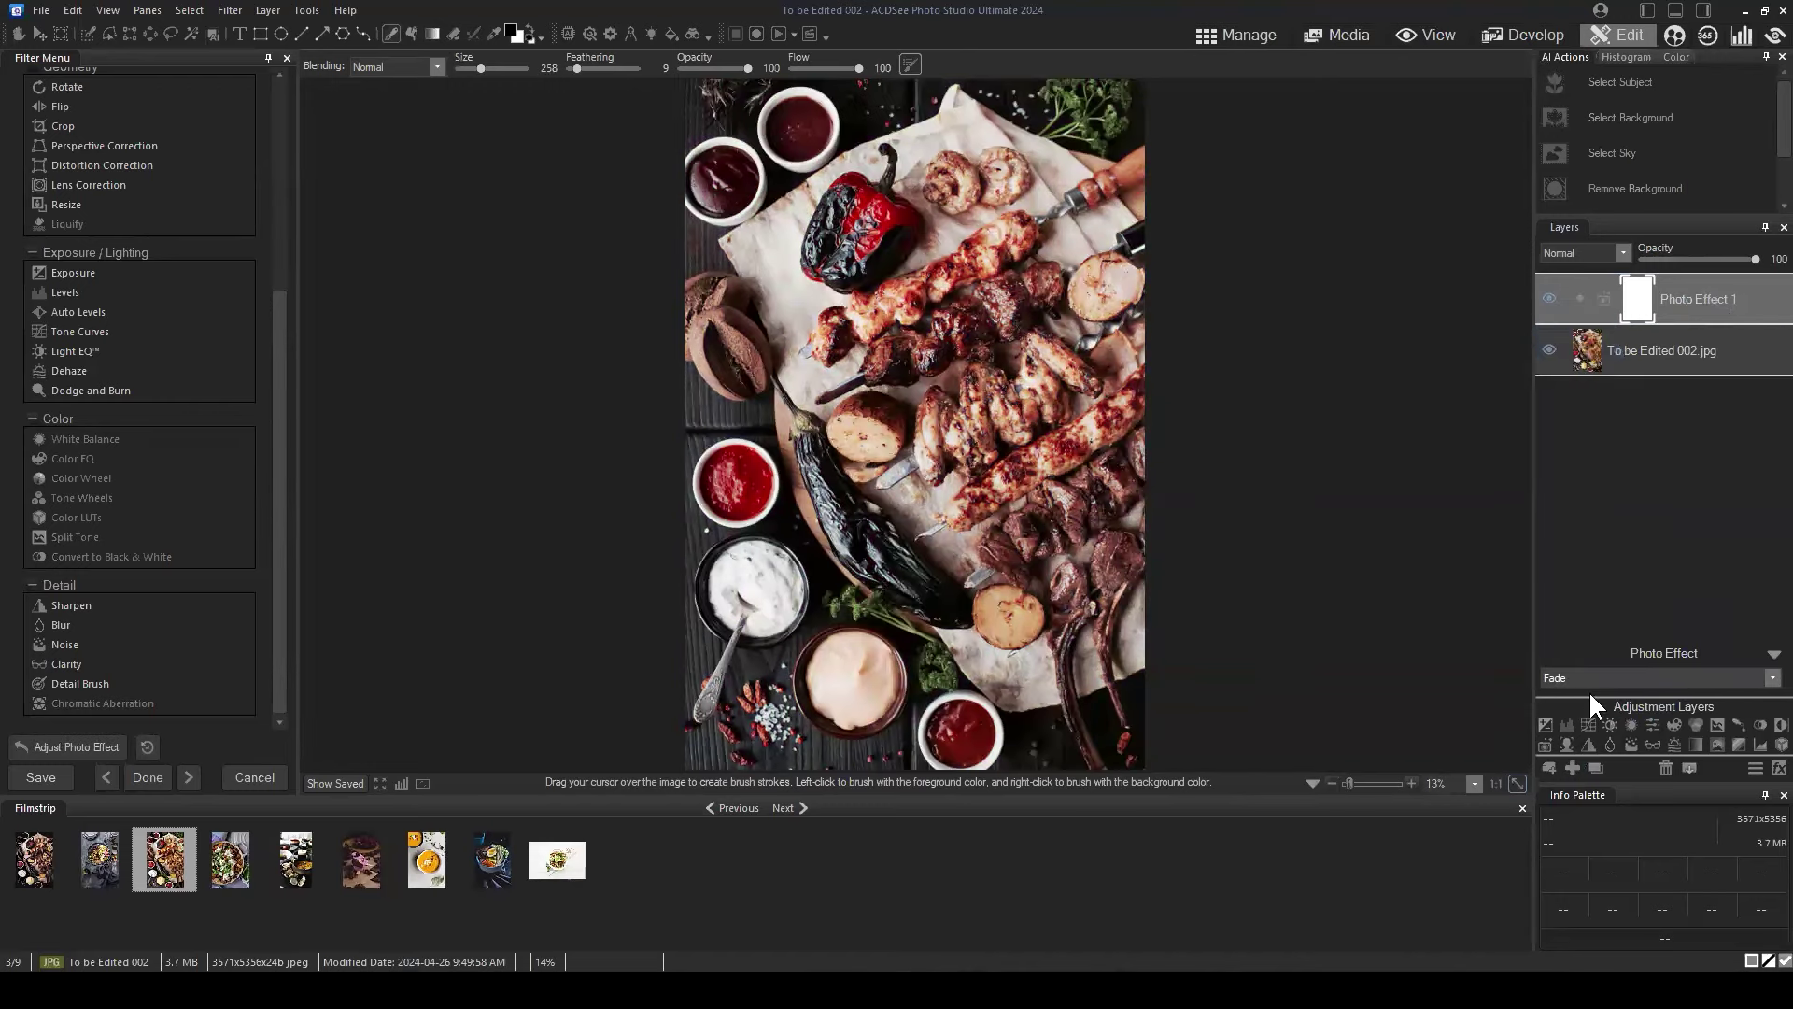
pyautogui.click(1586, 679)
pyautogui.click(1577, 402)
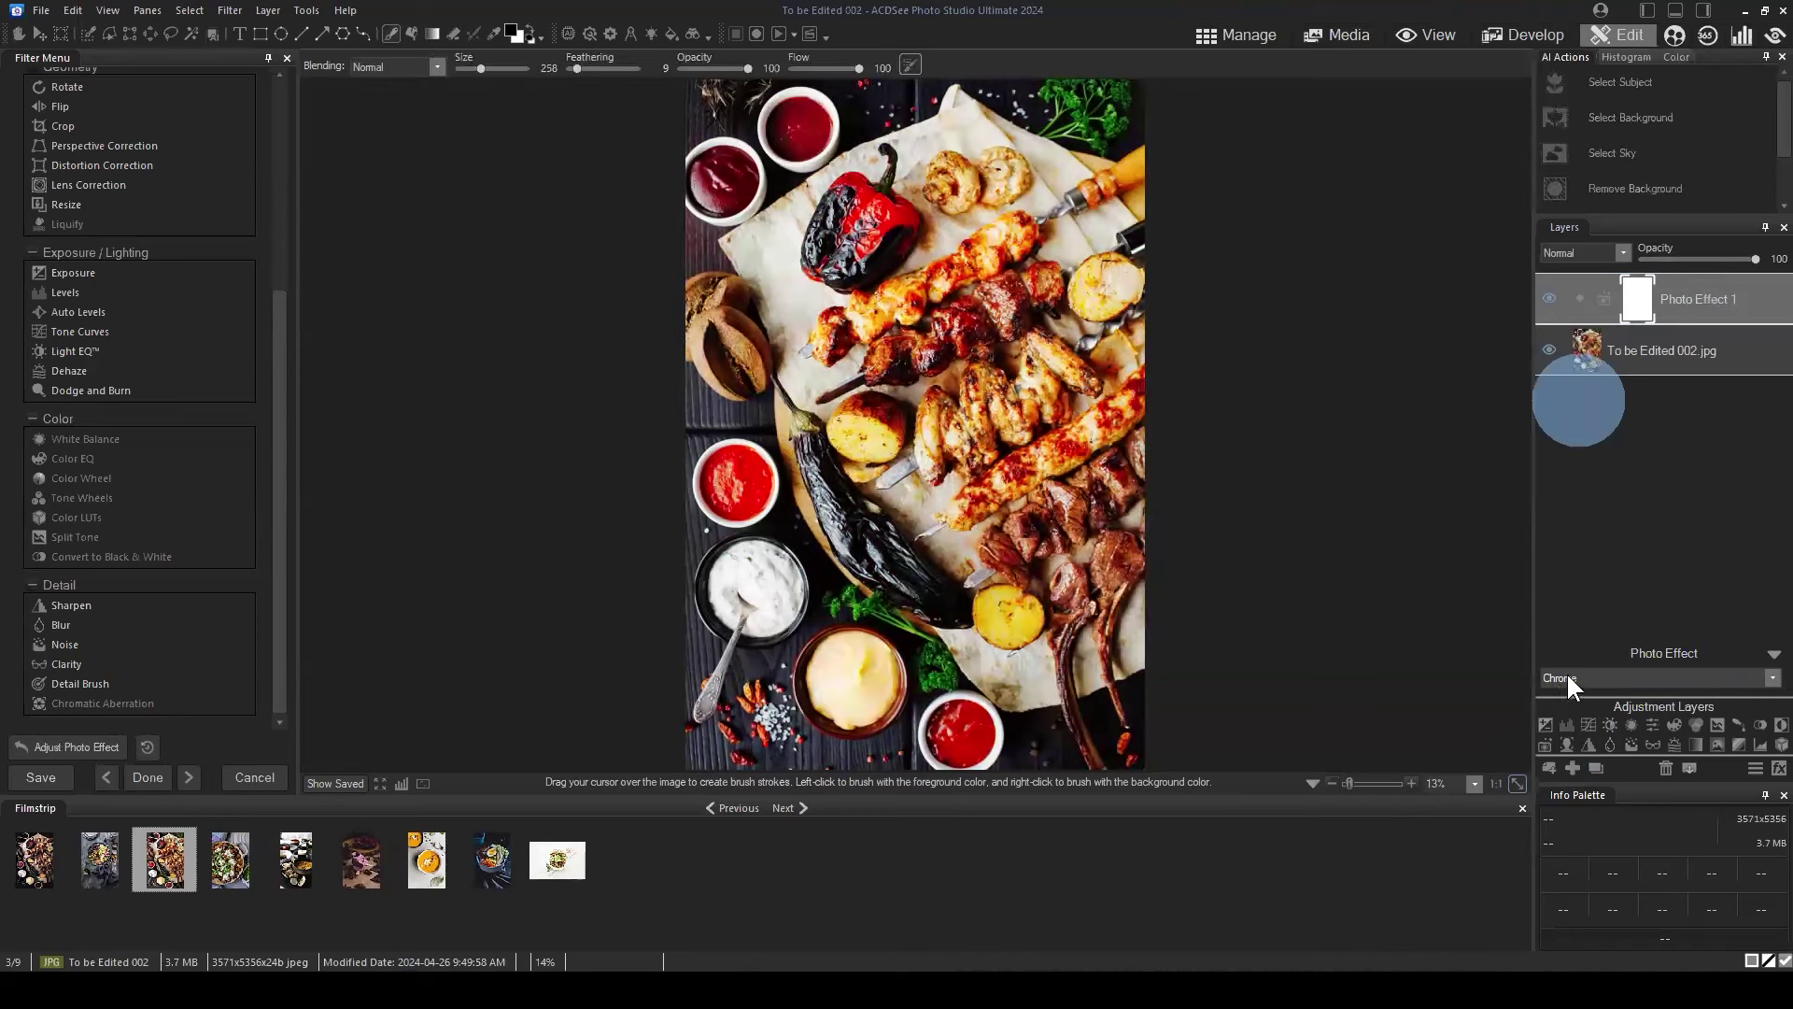
pyautogui.click(1566, 672)
pyautogui.click(1567, 433)
pyautogui.click(1576, 676)
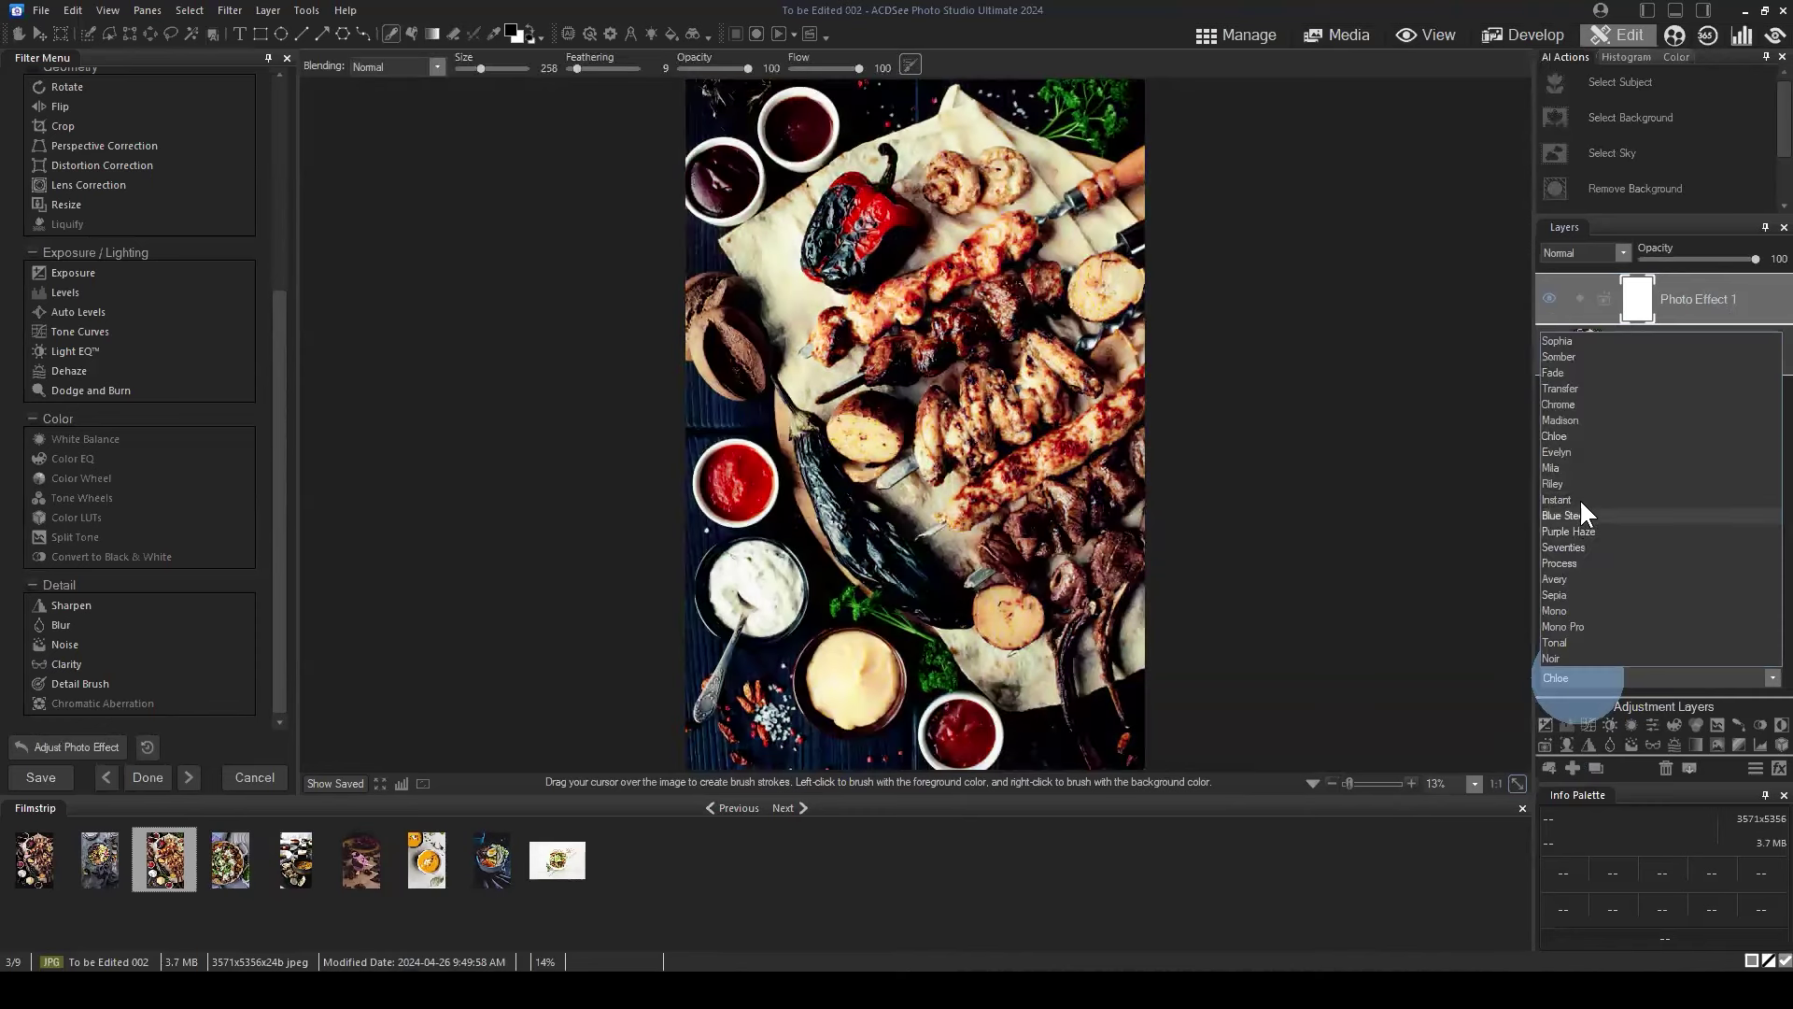
pyautogui.click(1575, 467)
# Delete the Photo Effect adjustment layer after pointing out its opacity setting.
pyautogui.moveTo(1754, 257)
pyautogui.mouseDown()
pyautogui.moveTo(1661, 250)
pyautogui.moveTo(1756, 259)
pyautogui.mouseUp()
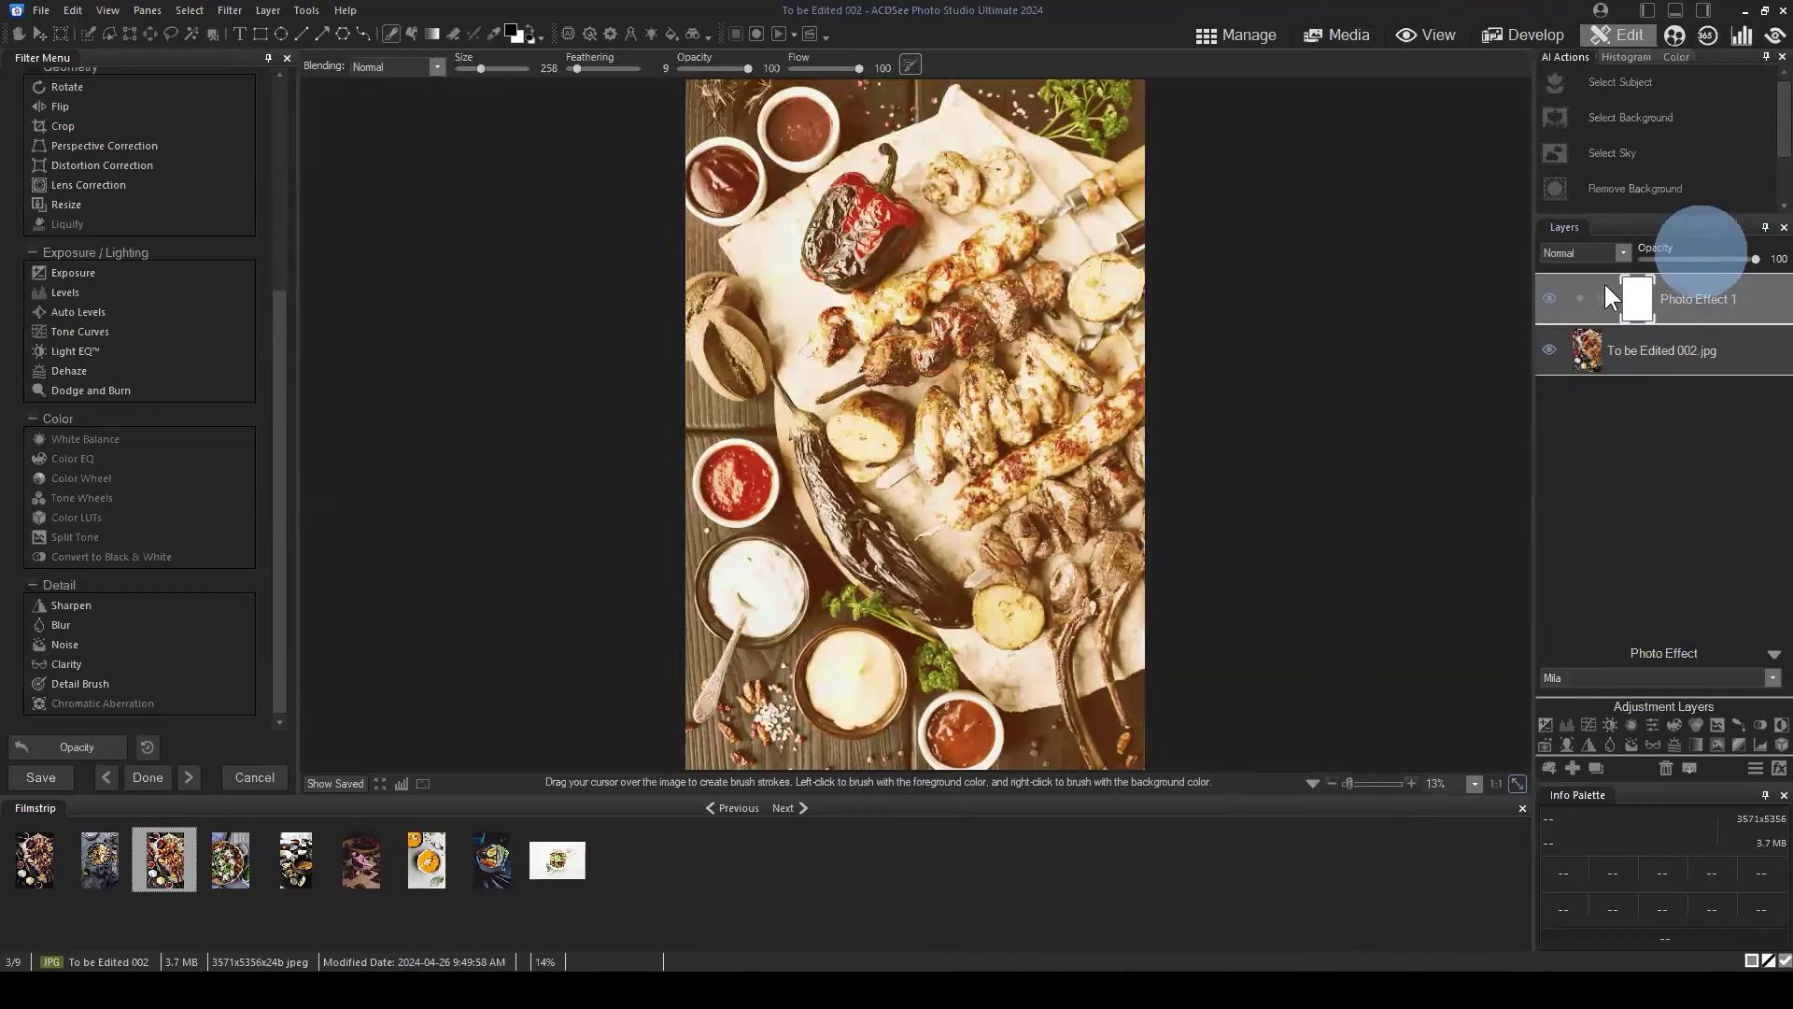
pyautogui.click(1696, 278)
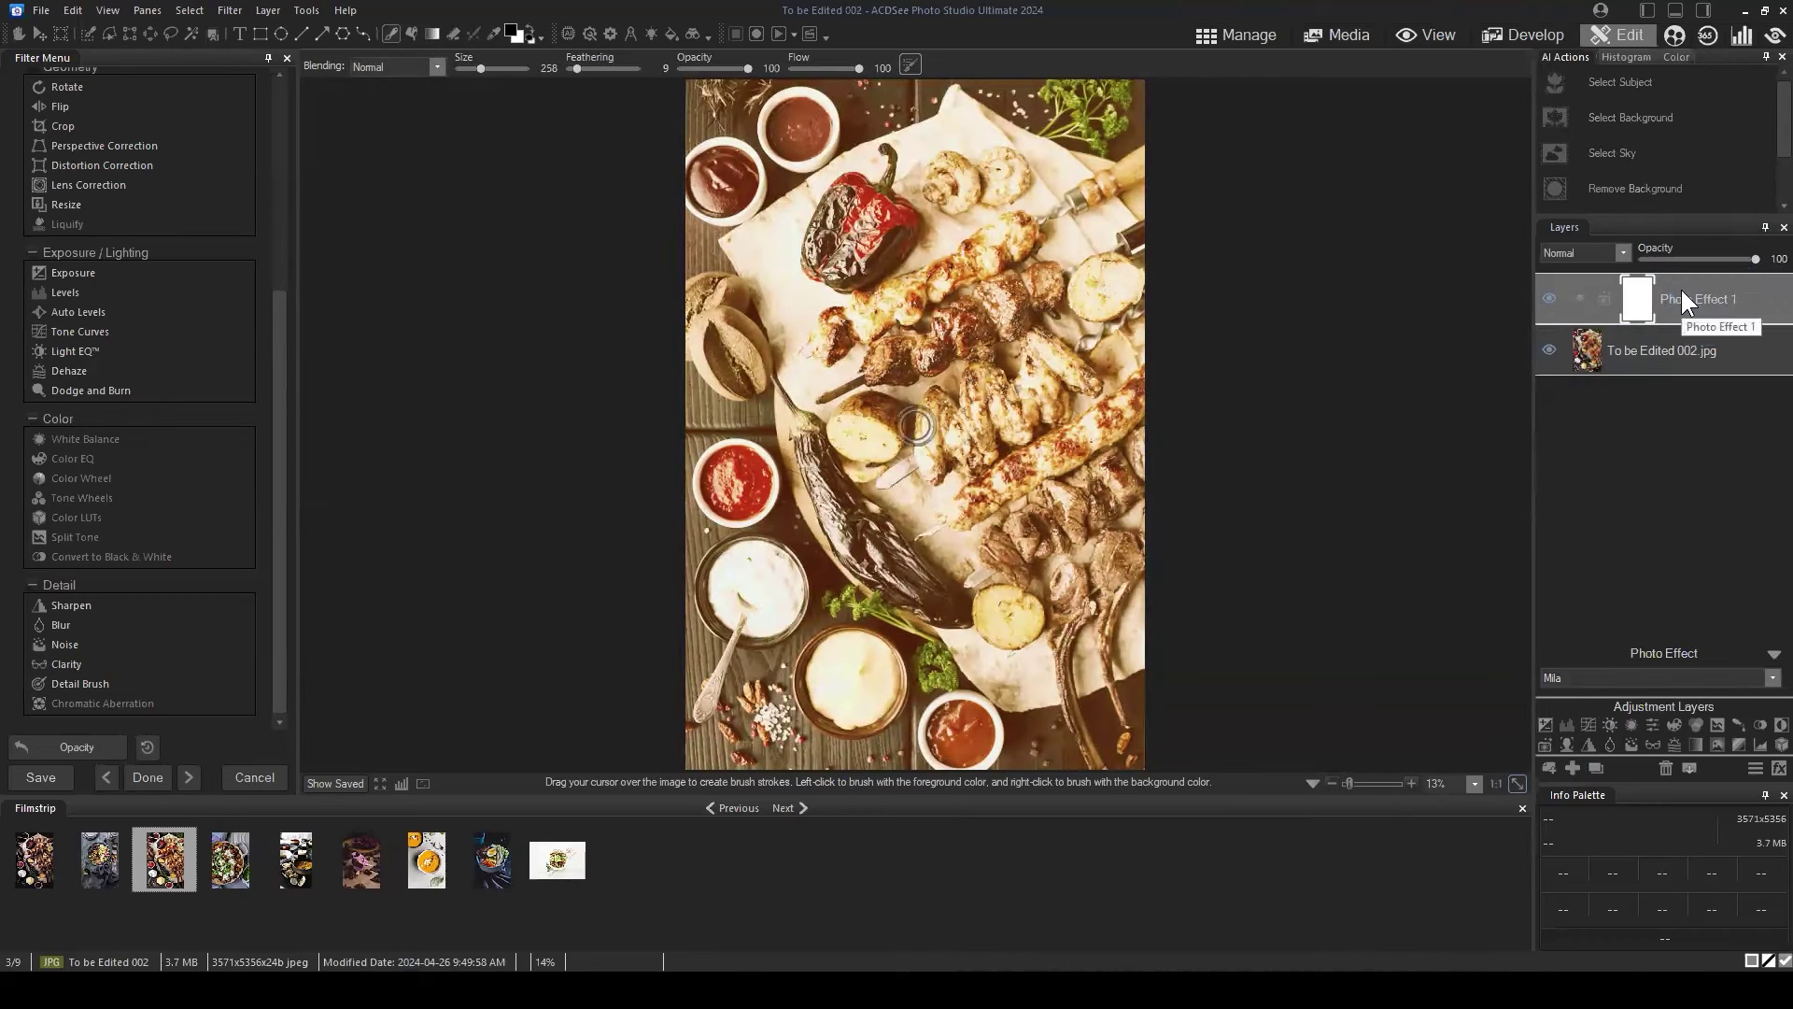
pyautogui.click(1665, 767)
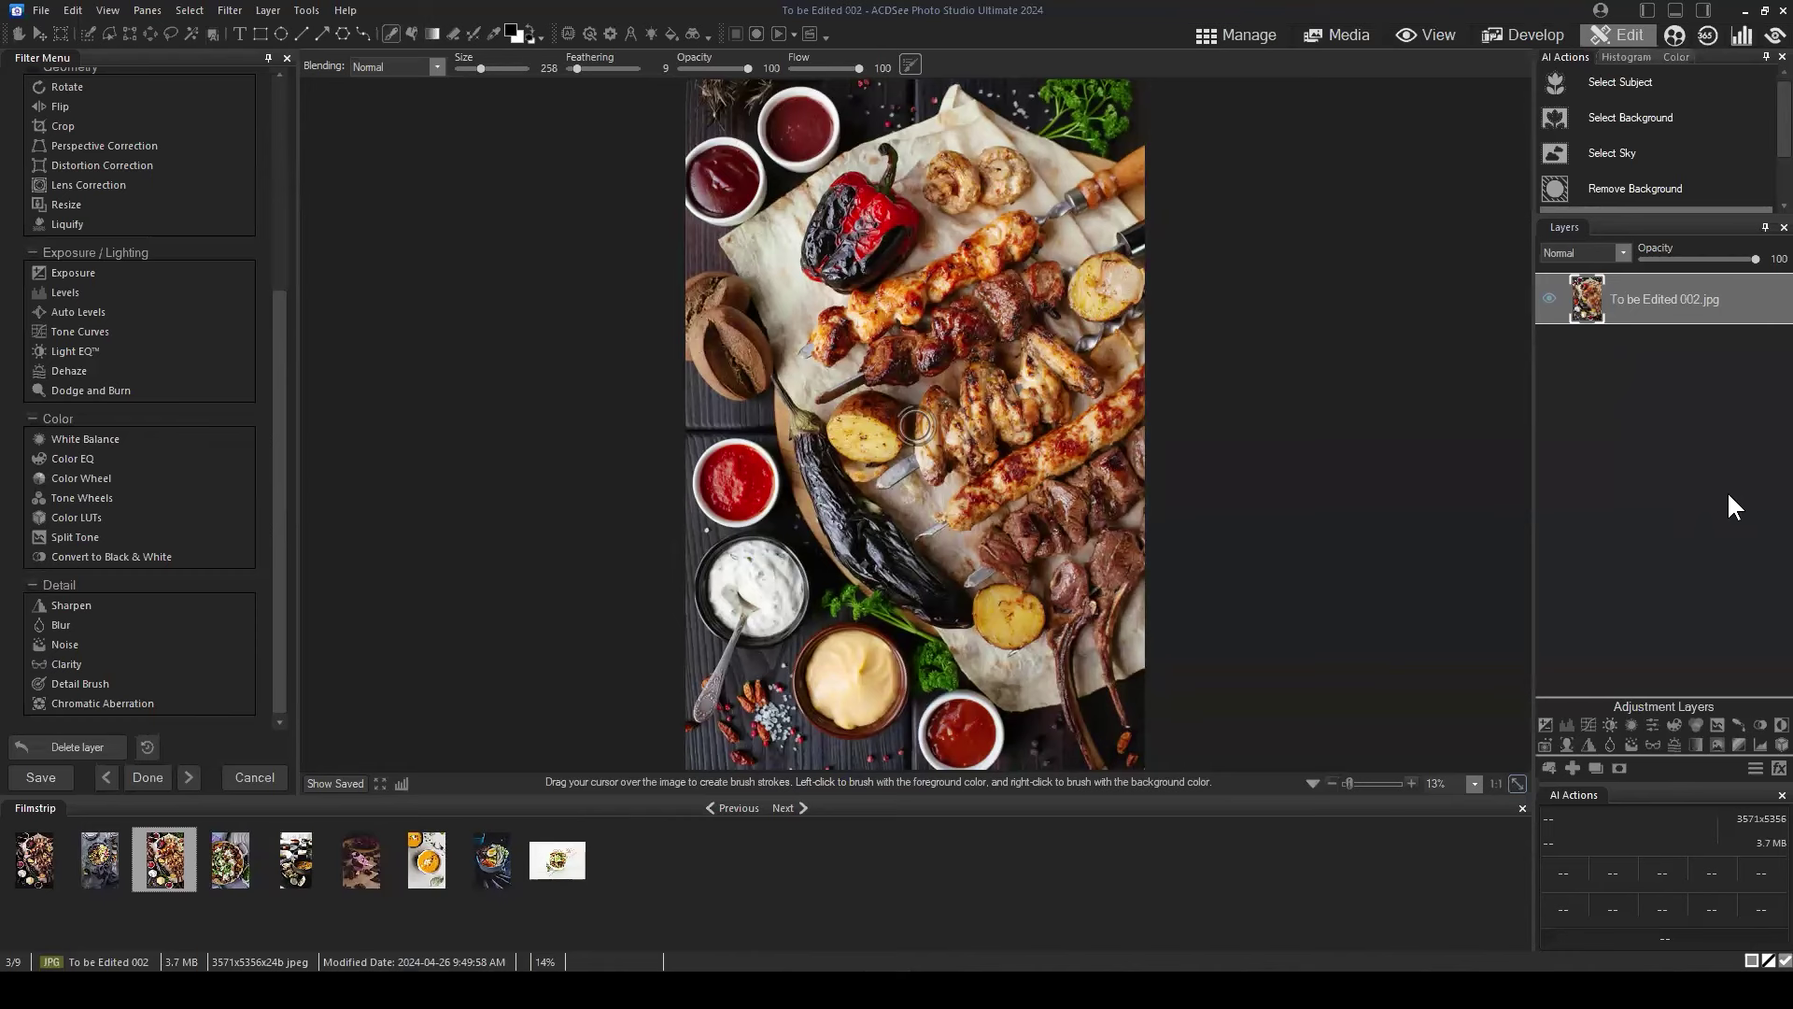
# Add a Vibrance adjustment layer, set its Saturation to -22 and collapse its settings.
pyautogui.click(1652, 721)
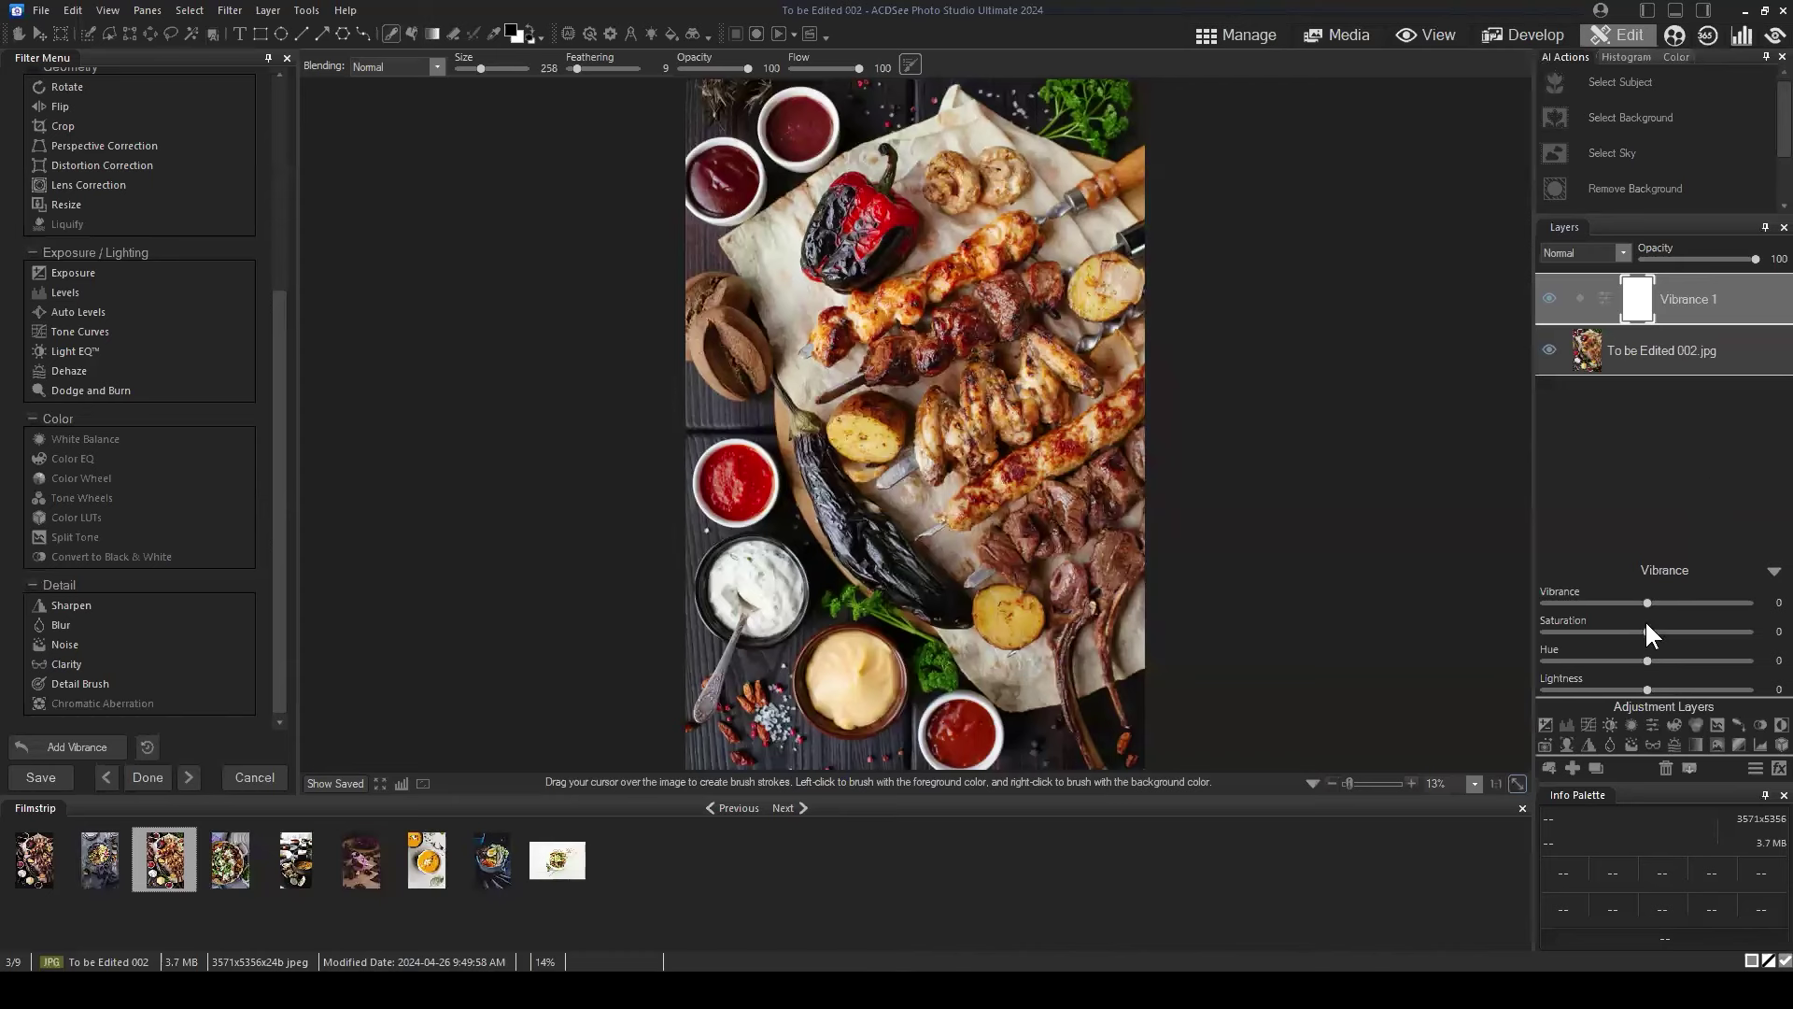
pyautogui.moveTo(1644, 630); pyautogui.dragTo(1638, 630)
pyautogui.click(1640, 628)
pyautogui.click(1765, 631)
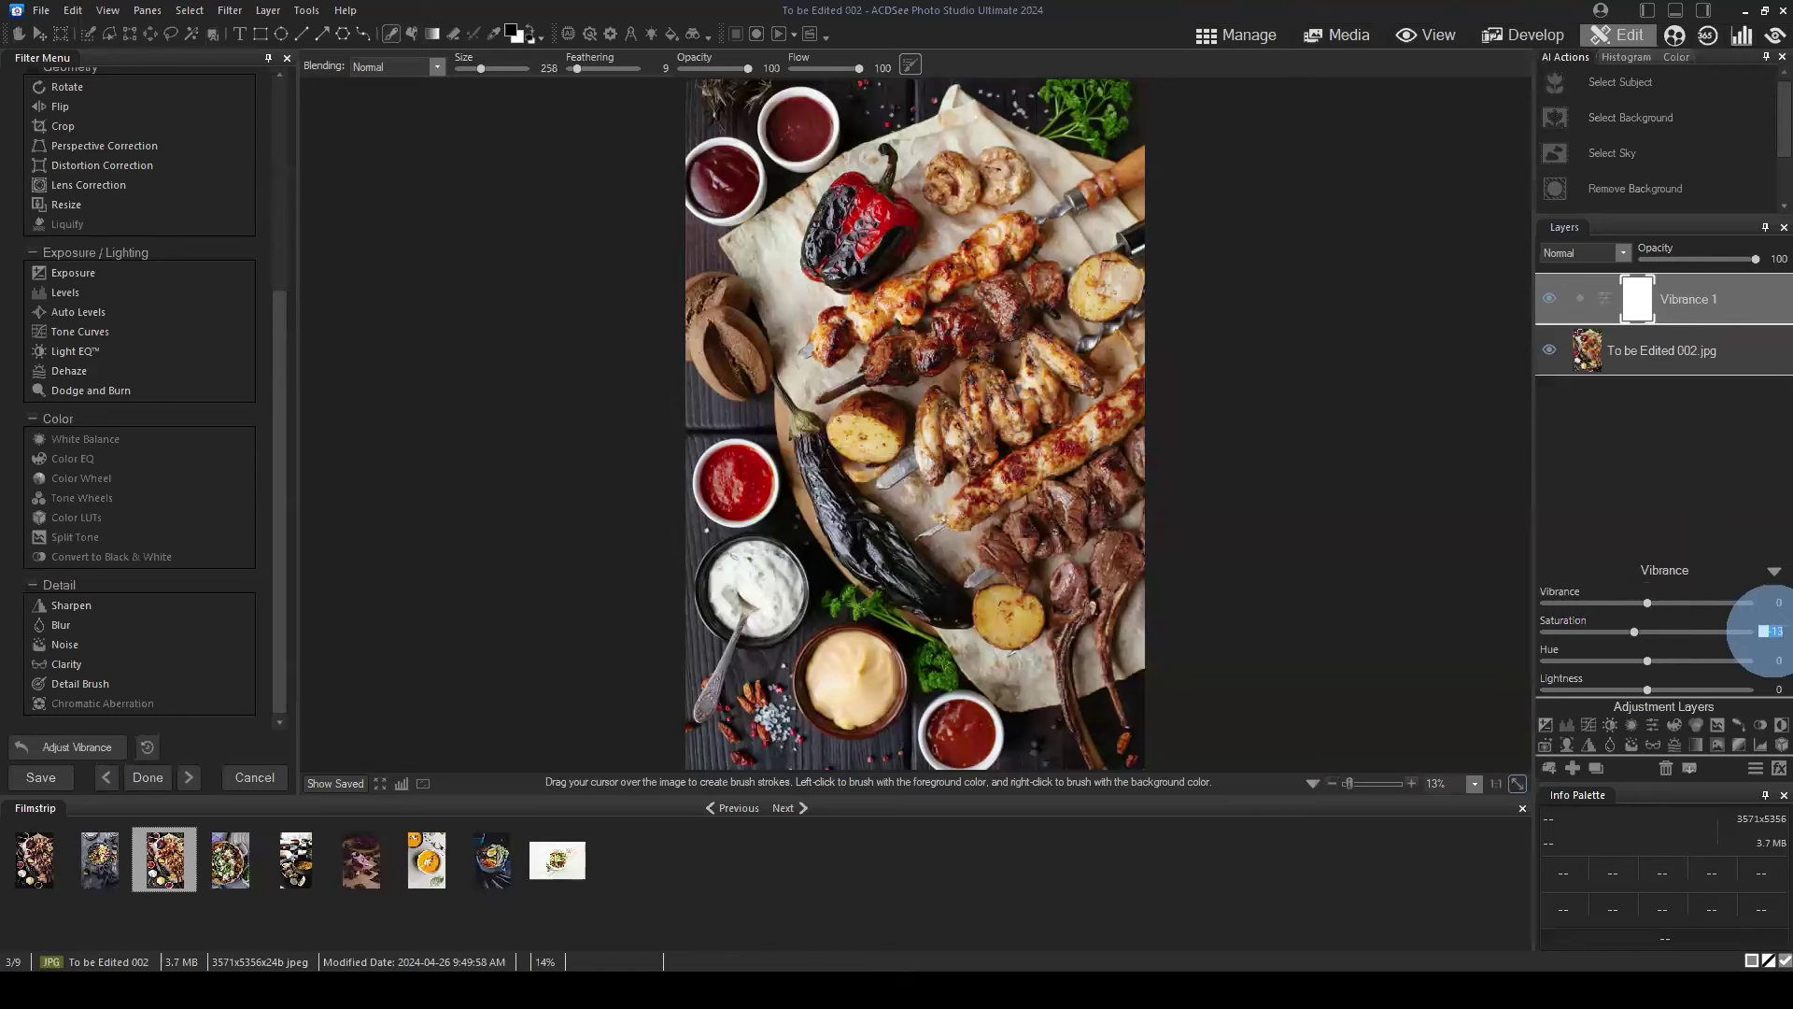
pyautogui.write('-22')
pyautogui.click(1667, 495)
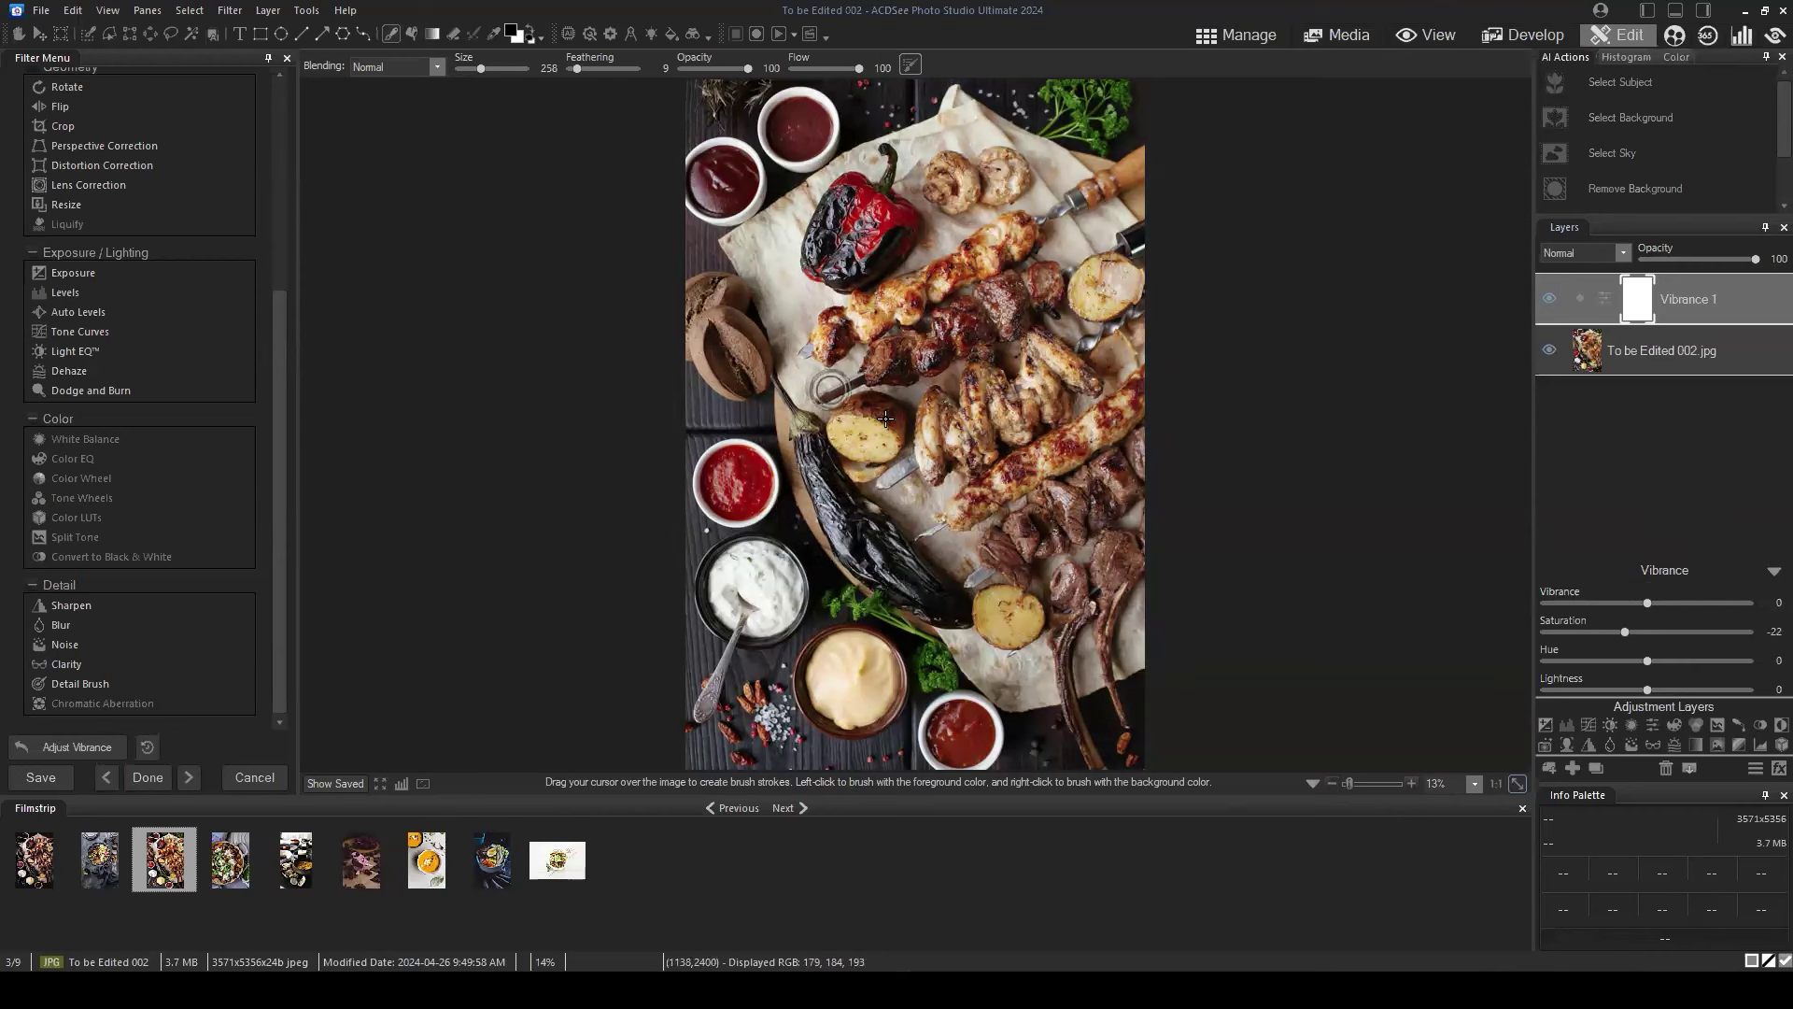
pyautogui.click(1772, 572)
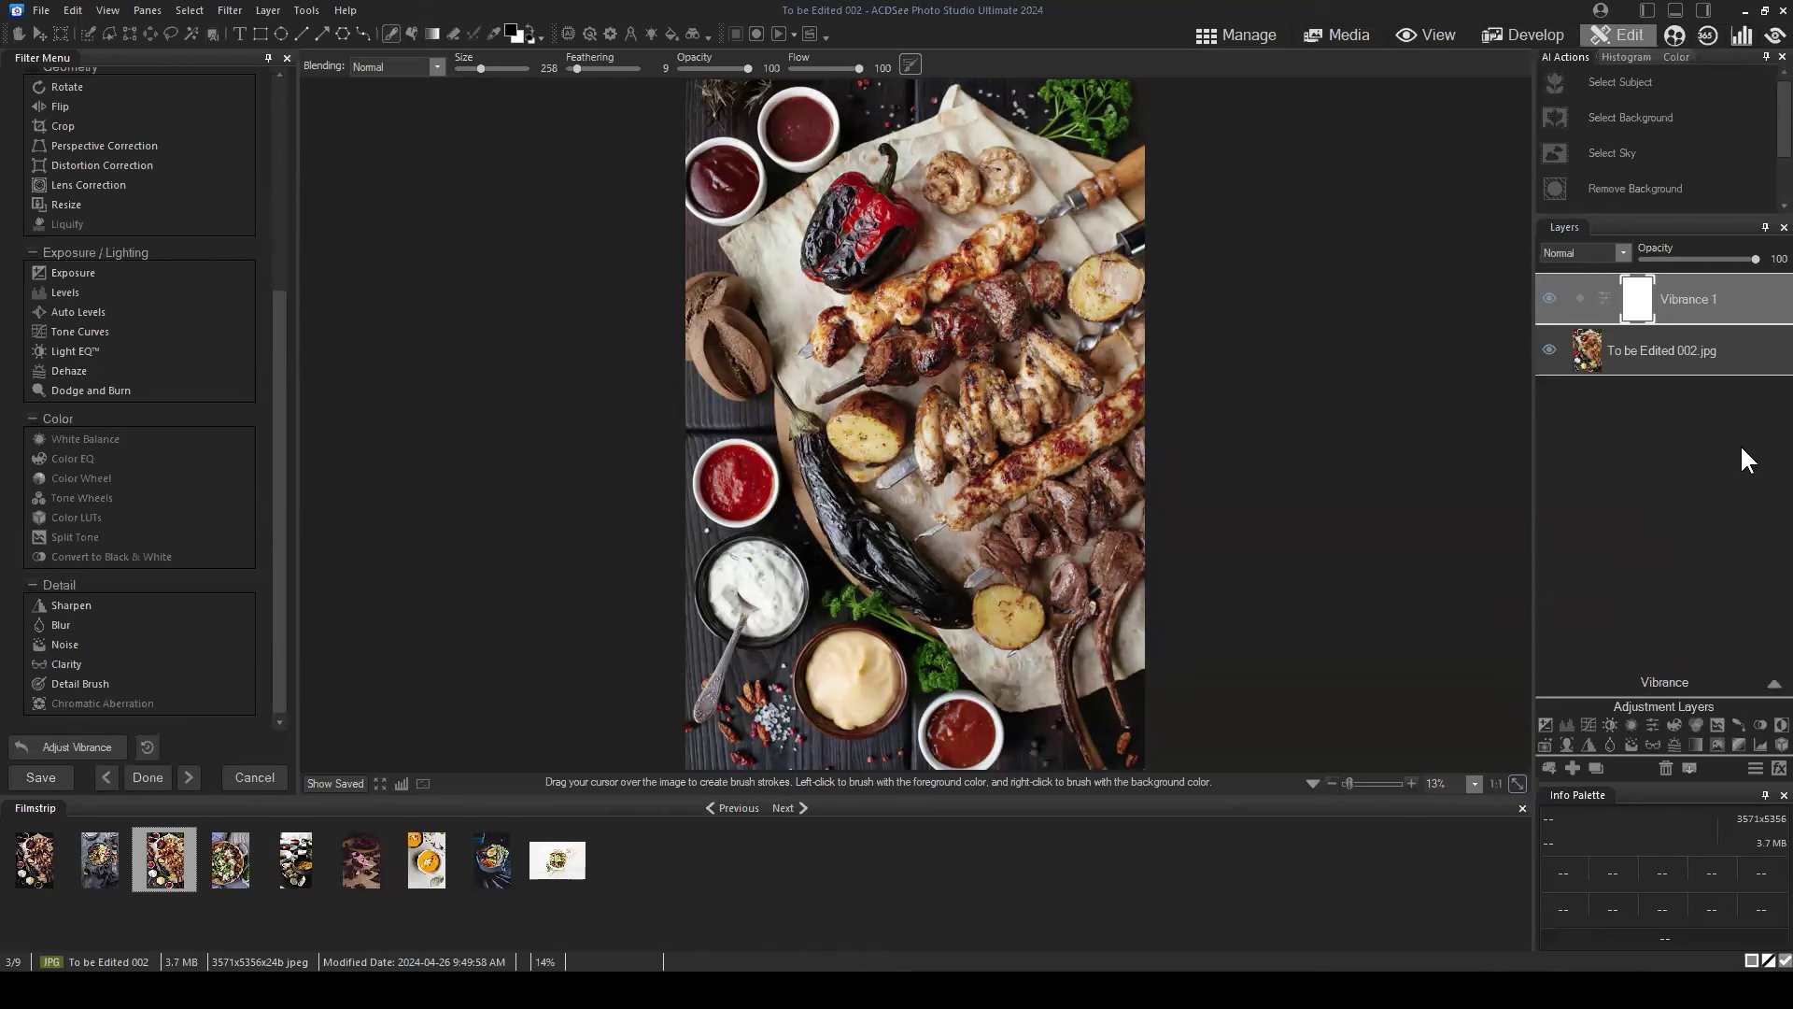
# Add a White Balance adjustment layer with Temperature set to -3 and Tint set to 6.
pyautogui.click(1631, 725)
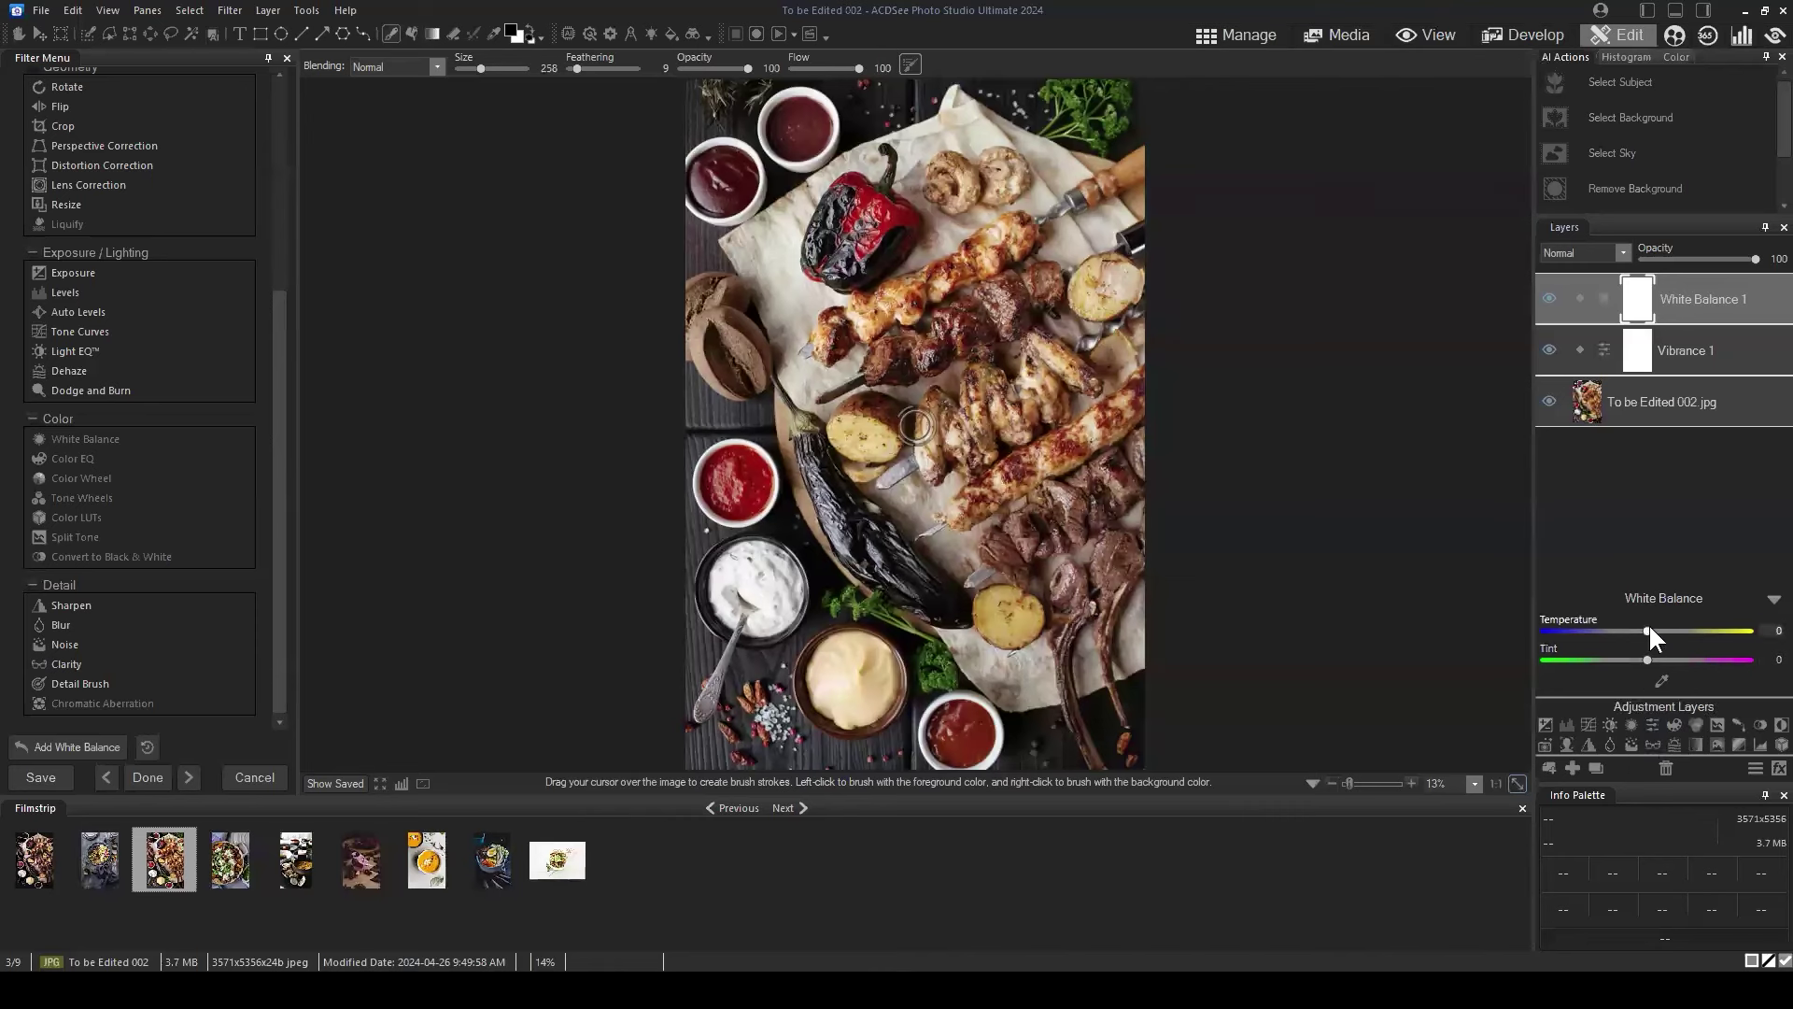
pyautogui.moveTo(1643, 630); pyautogui.dragTo(1639, 630)
pyautogui.moveTo(1649, 654); pyautogui.dragTo(1651, 654)
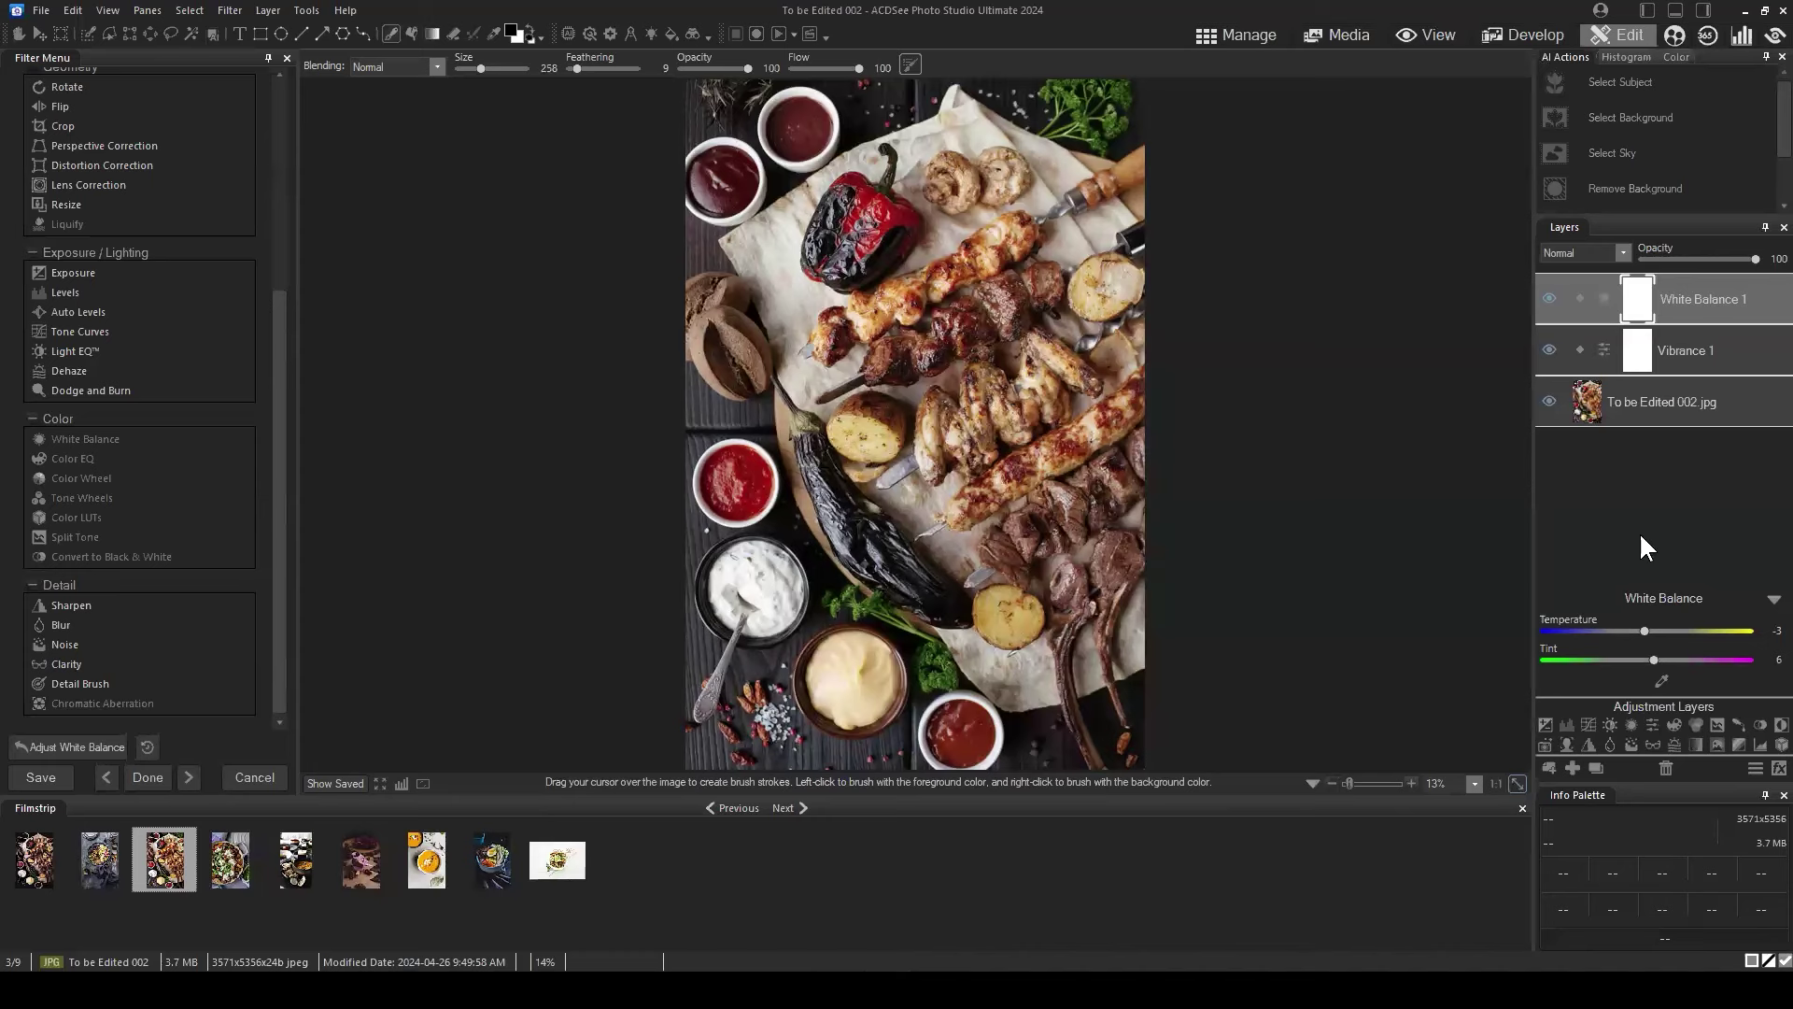
# Review the settings of the Vibrance and White Balance layers, leaving White Balance selected with its settings collapsed.
pyautogui.click(1707, 353)
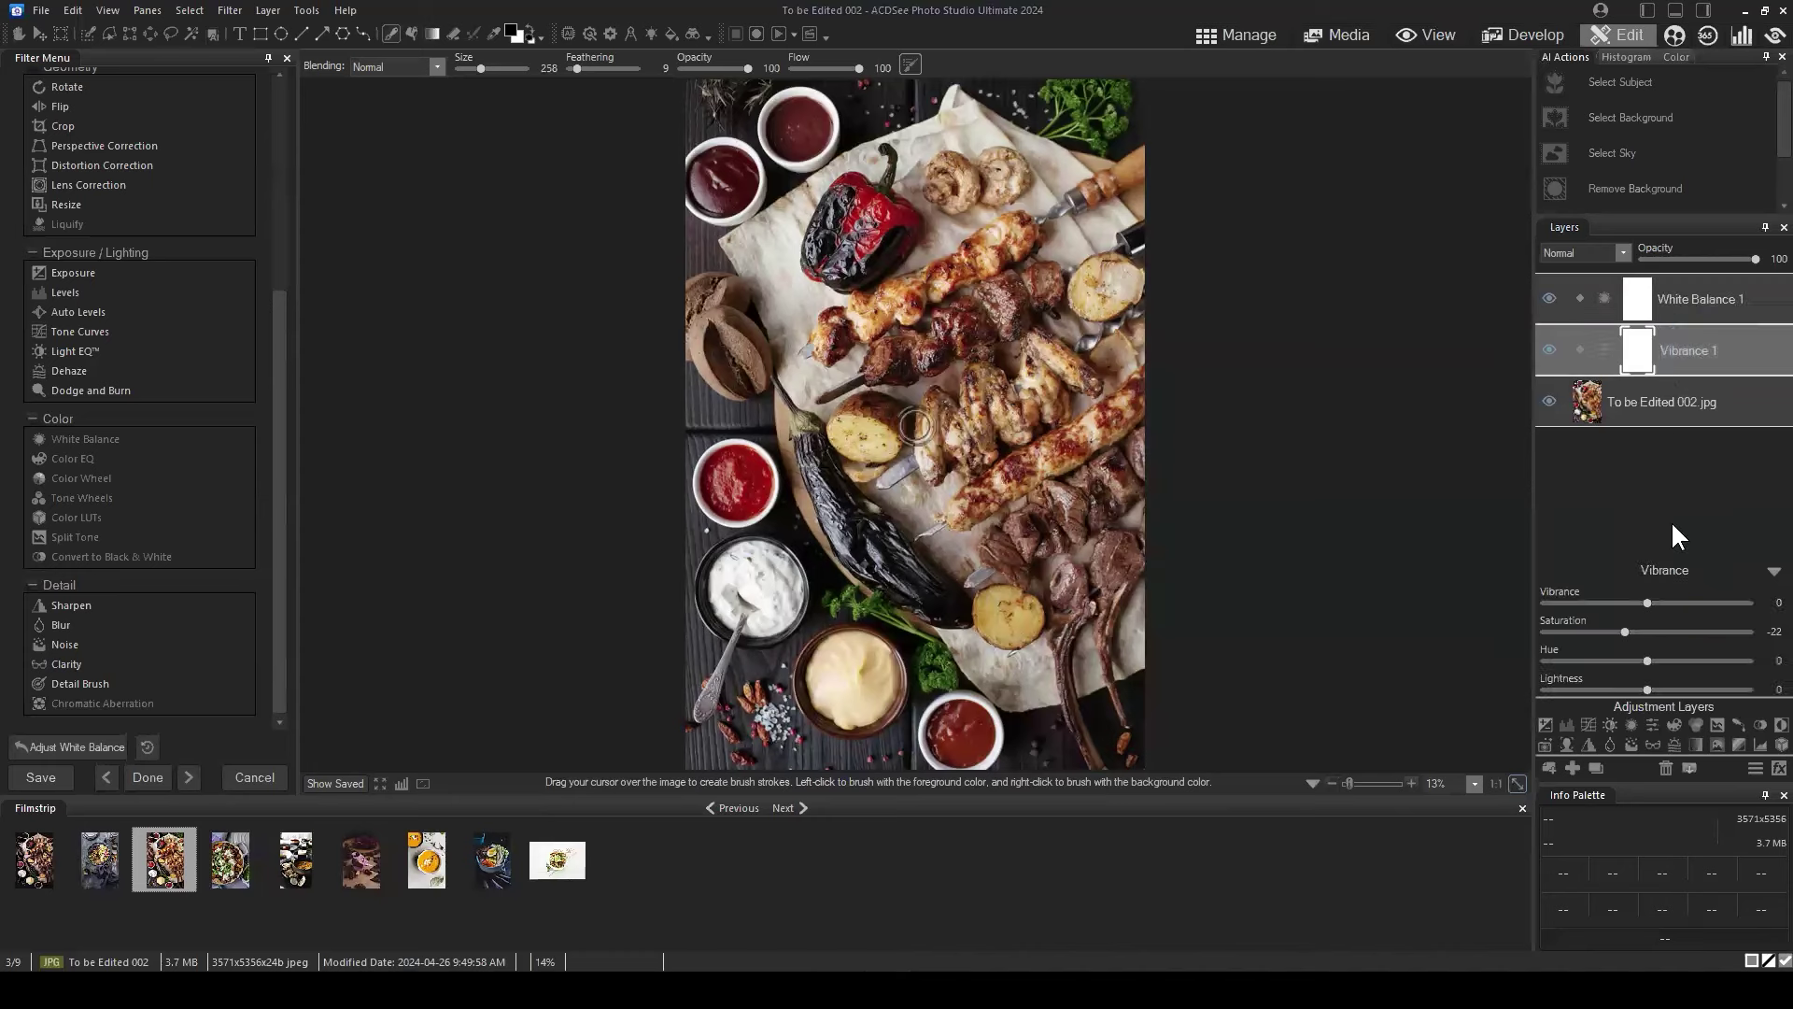
pyautogui.click(1715, 278)
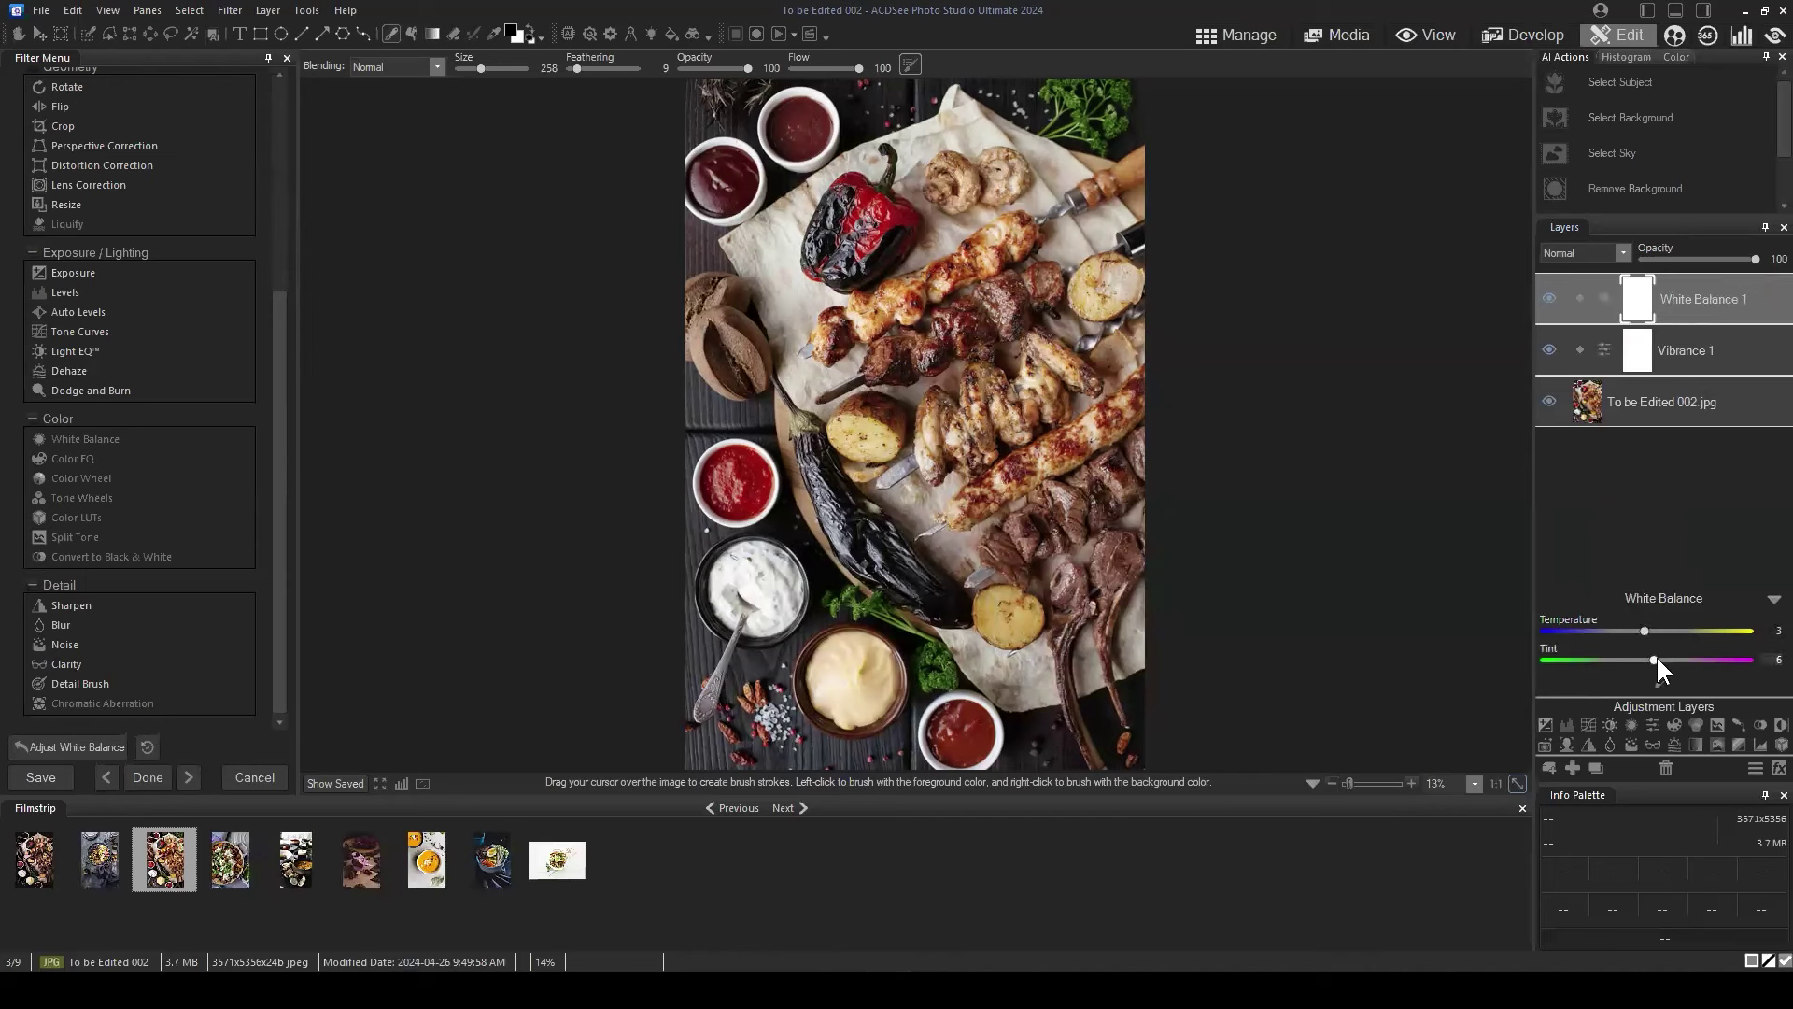
pyautogui.click(1772, 598)
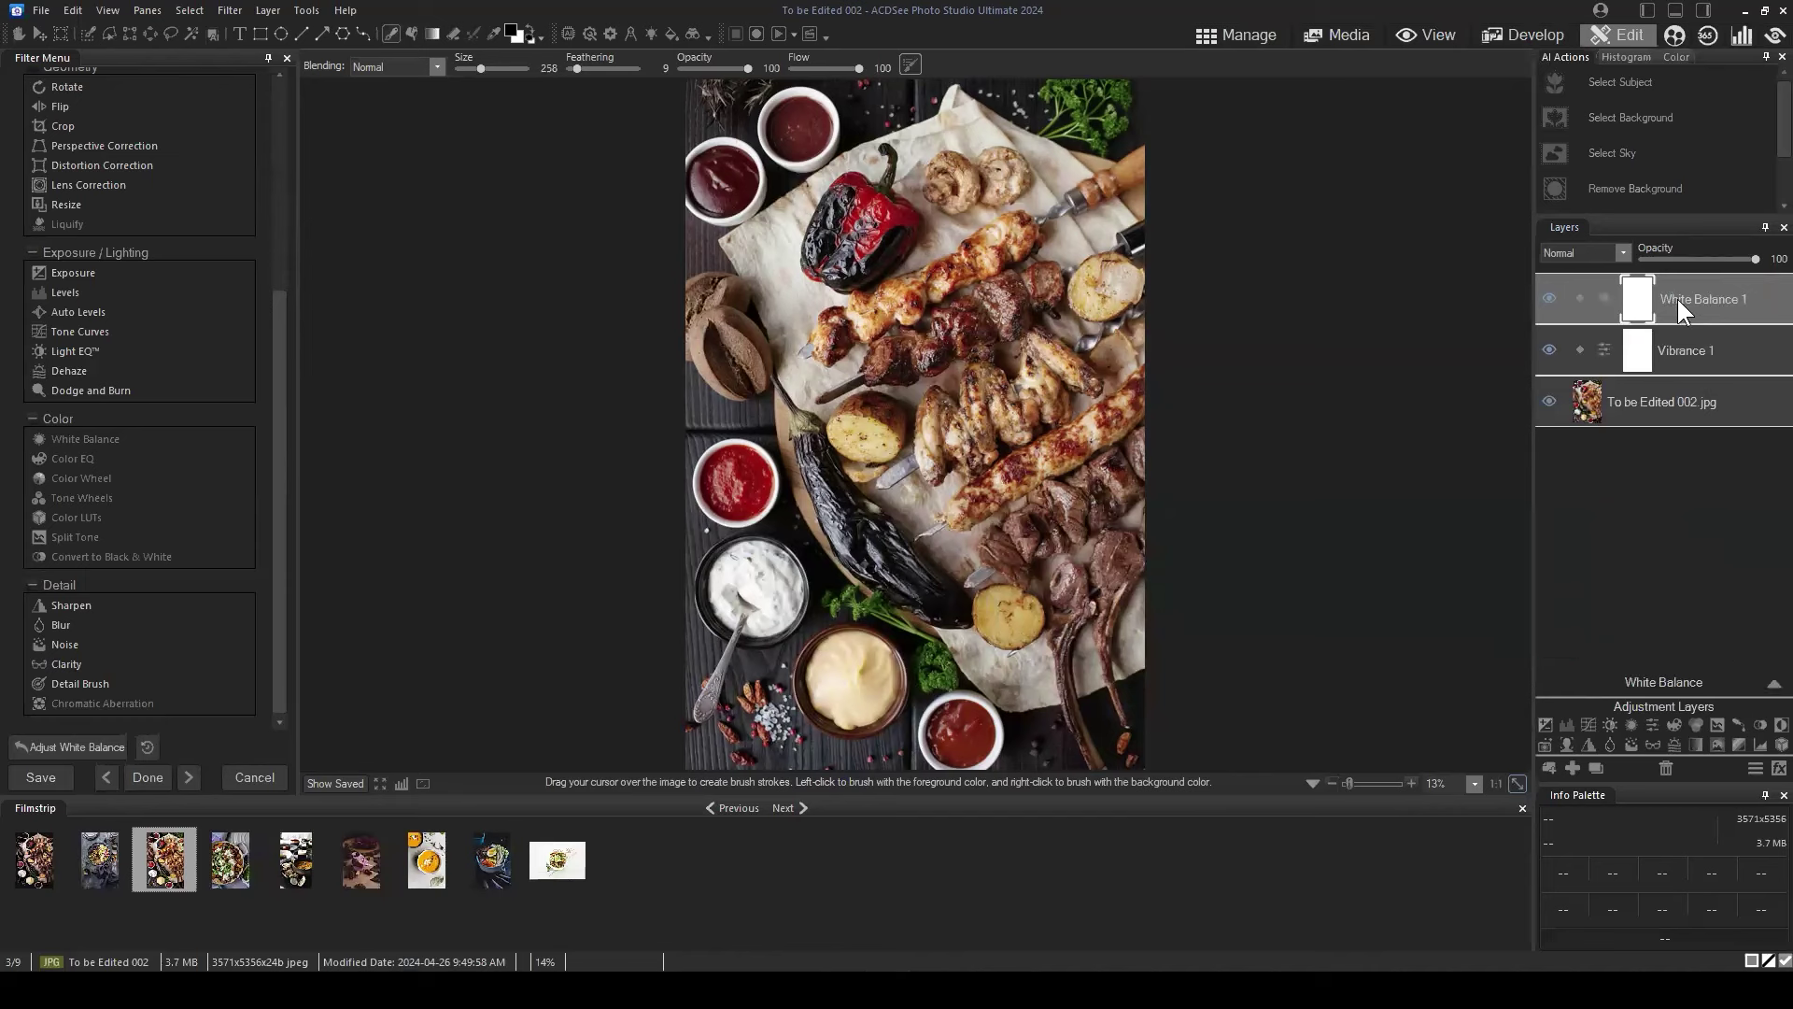
# Add a Blur adjustment layer above the White Balance layer.
pyautogui.click(1610, 744)
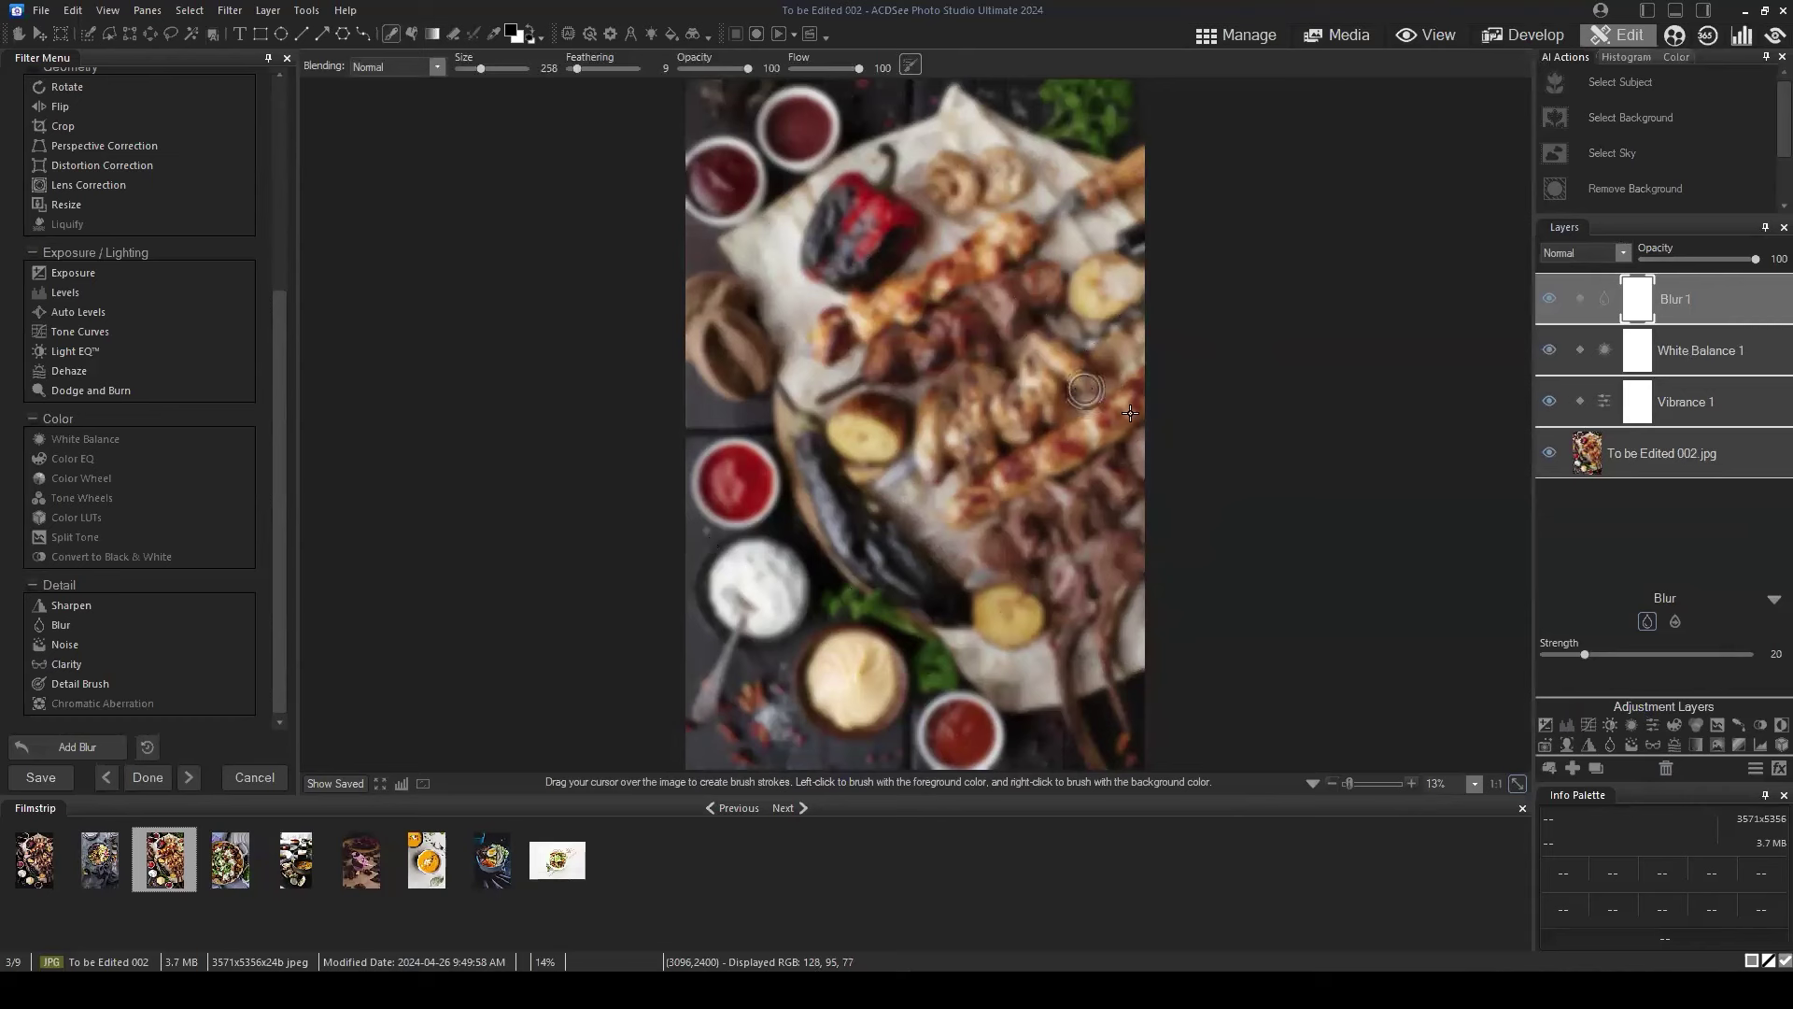
pyautogui.click(1622, 518)
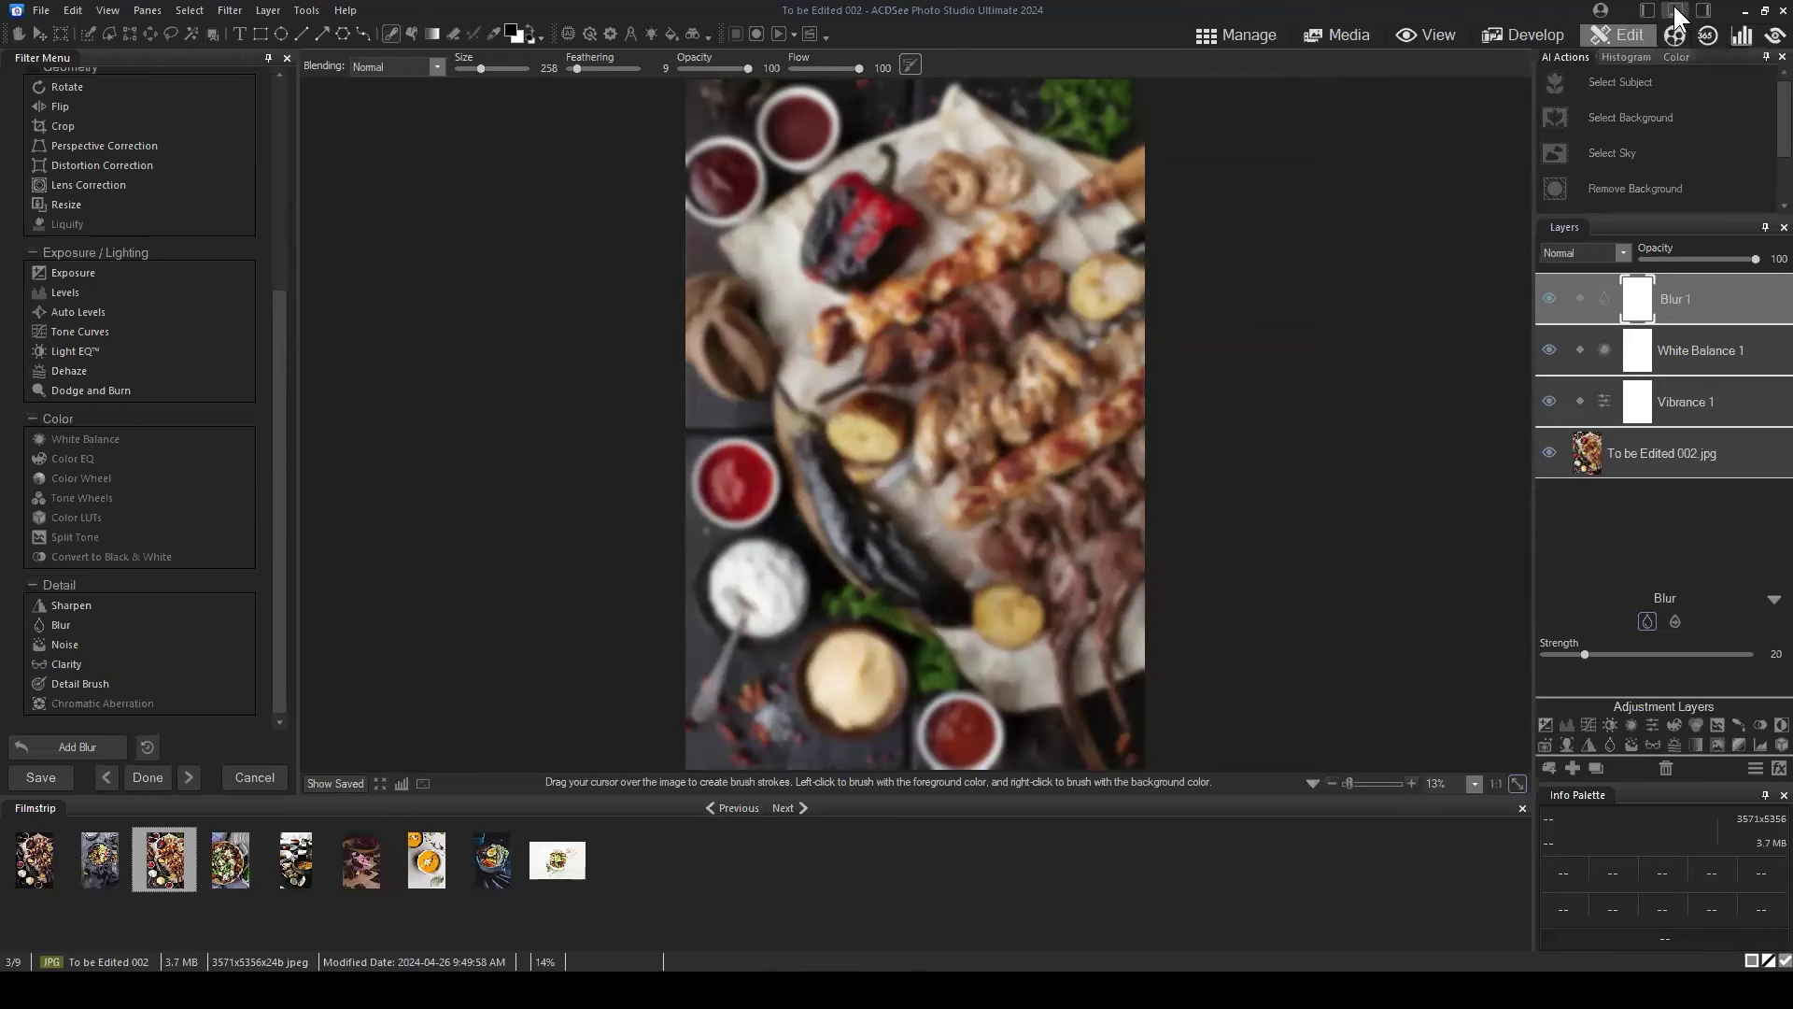
# Demonstrate hiding and restoring the pane group that holds Layers, and view the list of available Edit mode panes.
pyautogui.click(1705, 11)
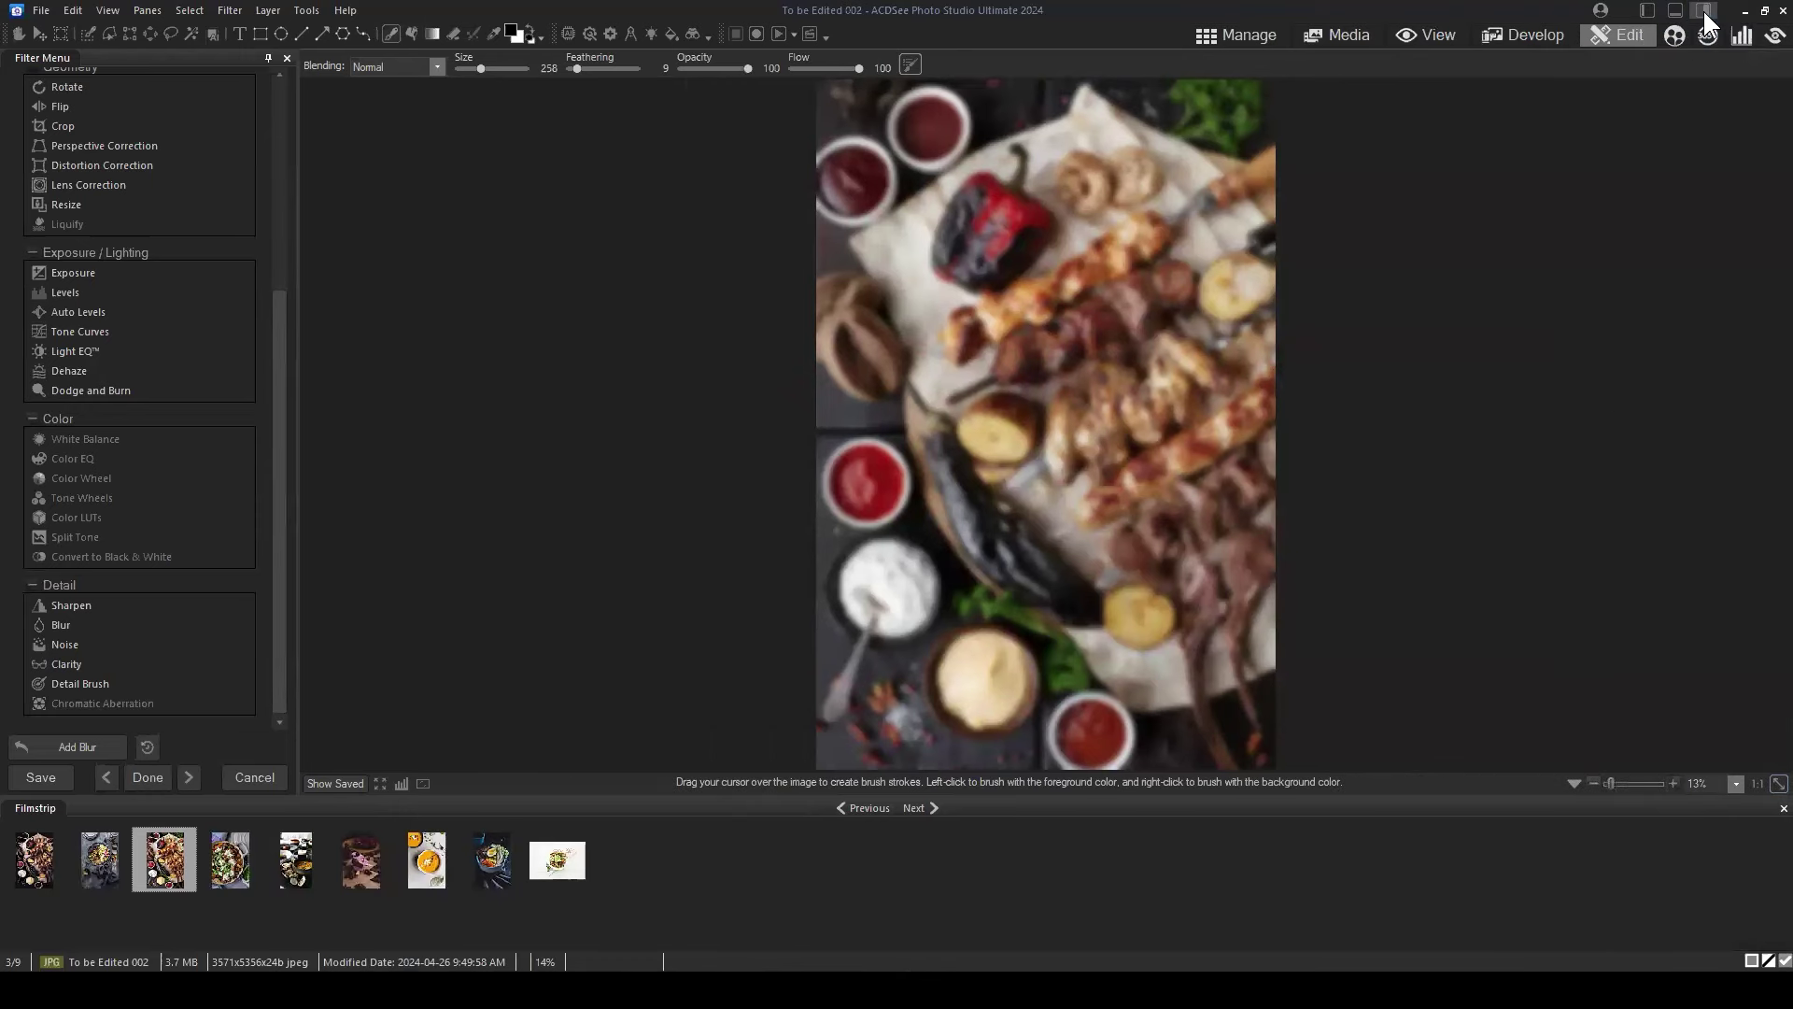
pyautogui.click(1702, 9)
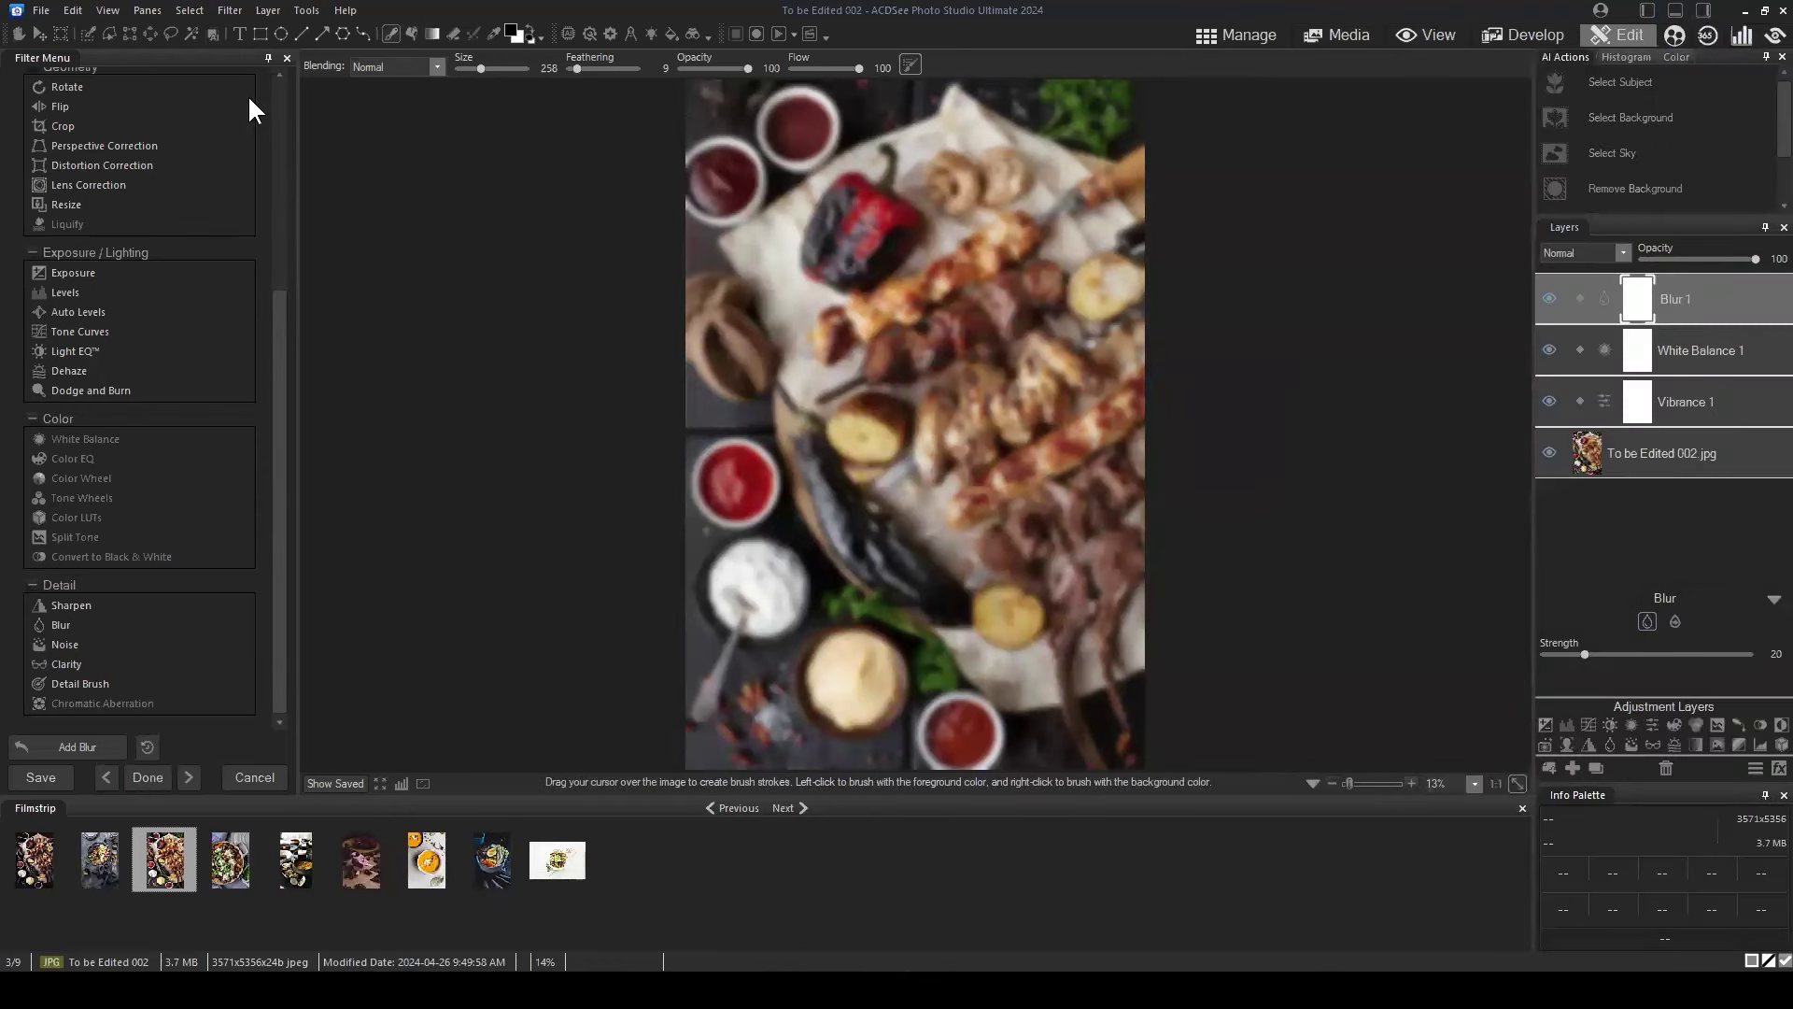
pyautogui.click(148, 10)
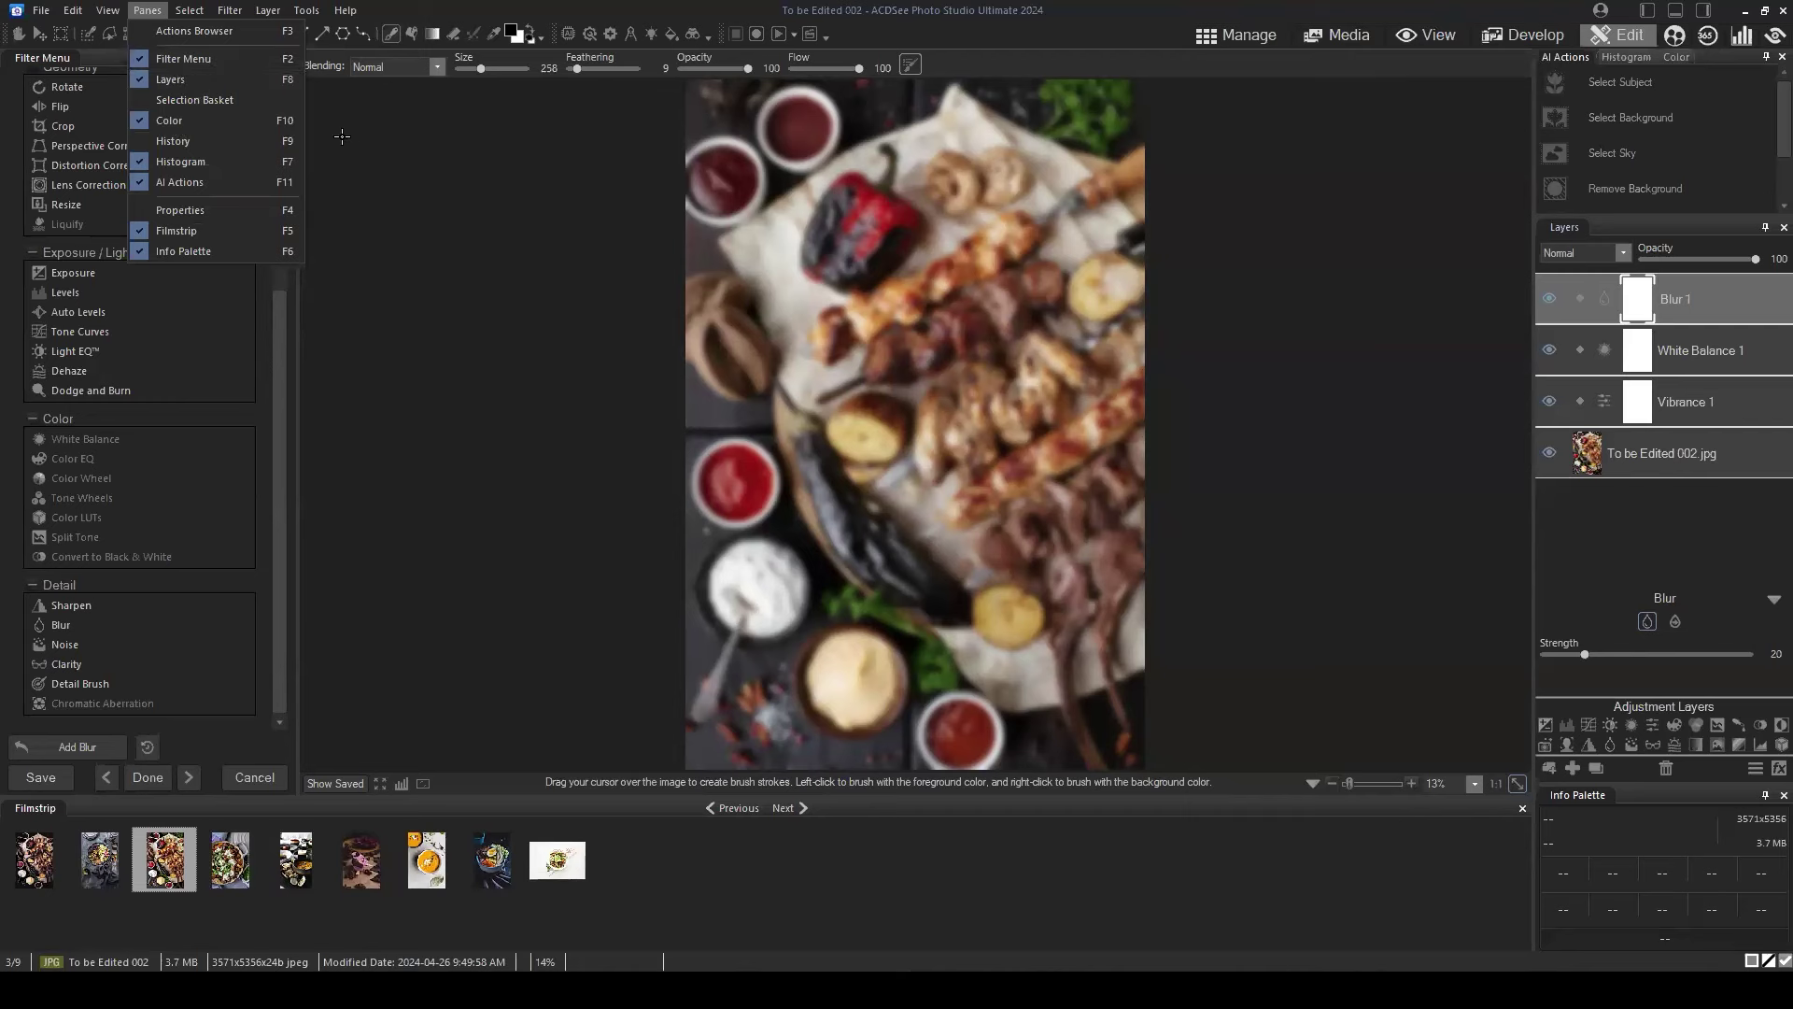
pyautogui.click(1707, 9)
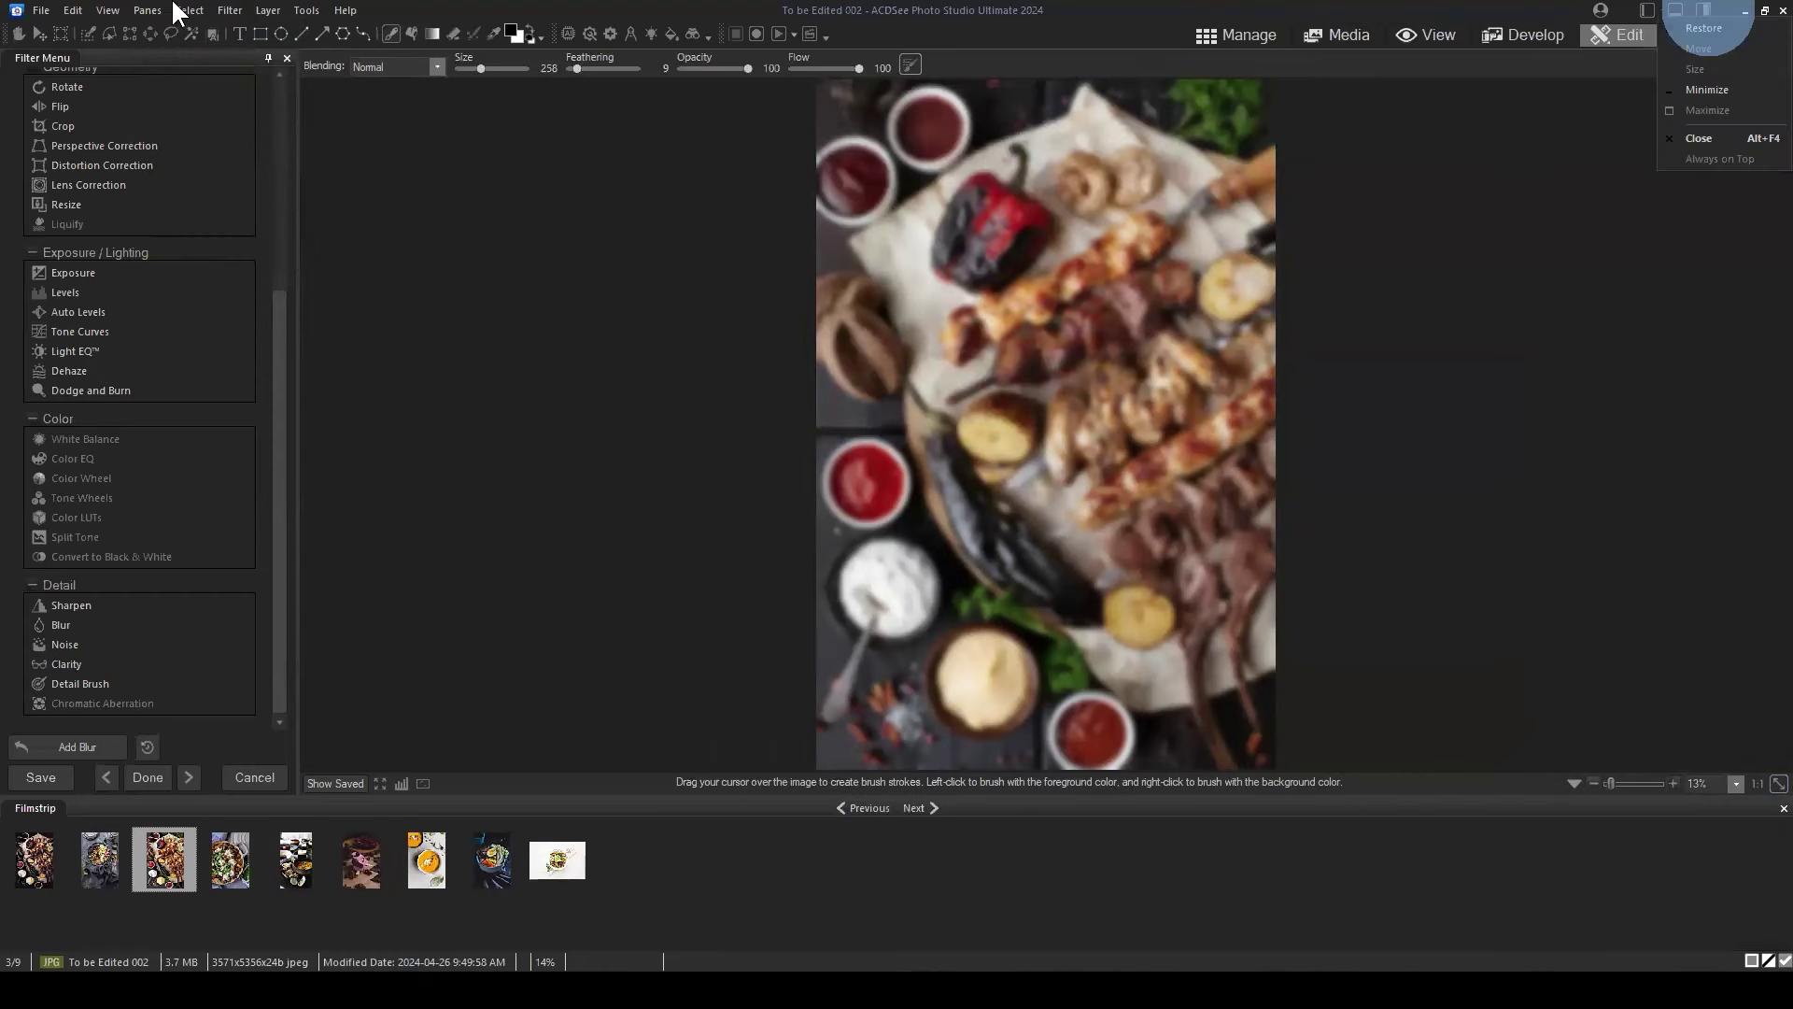
pyautogui.click(149, 10)
pyautogui.click(157, 13)
pyautogui.click(1706, 12)
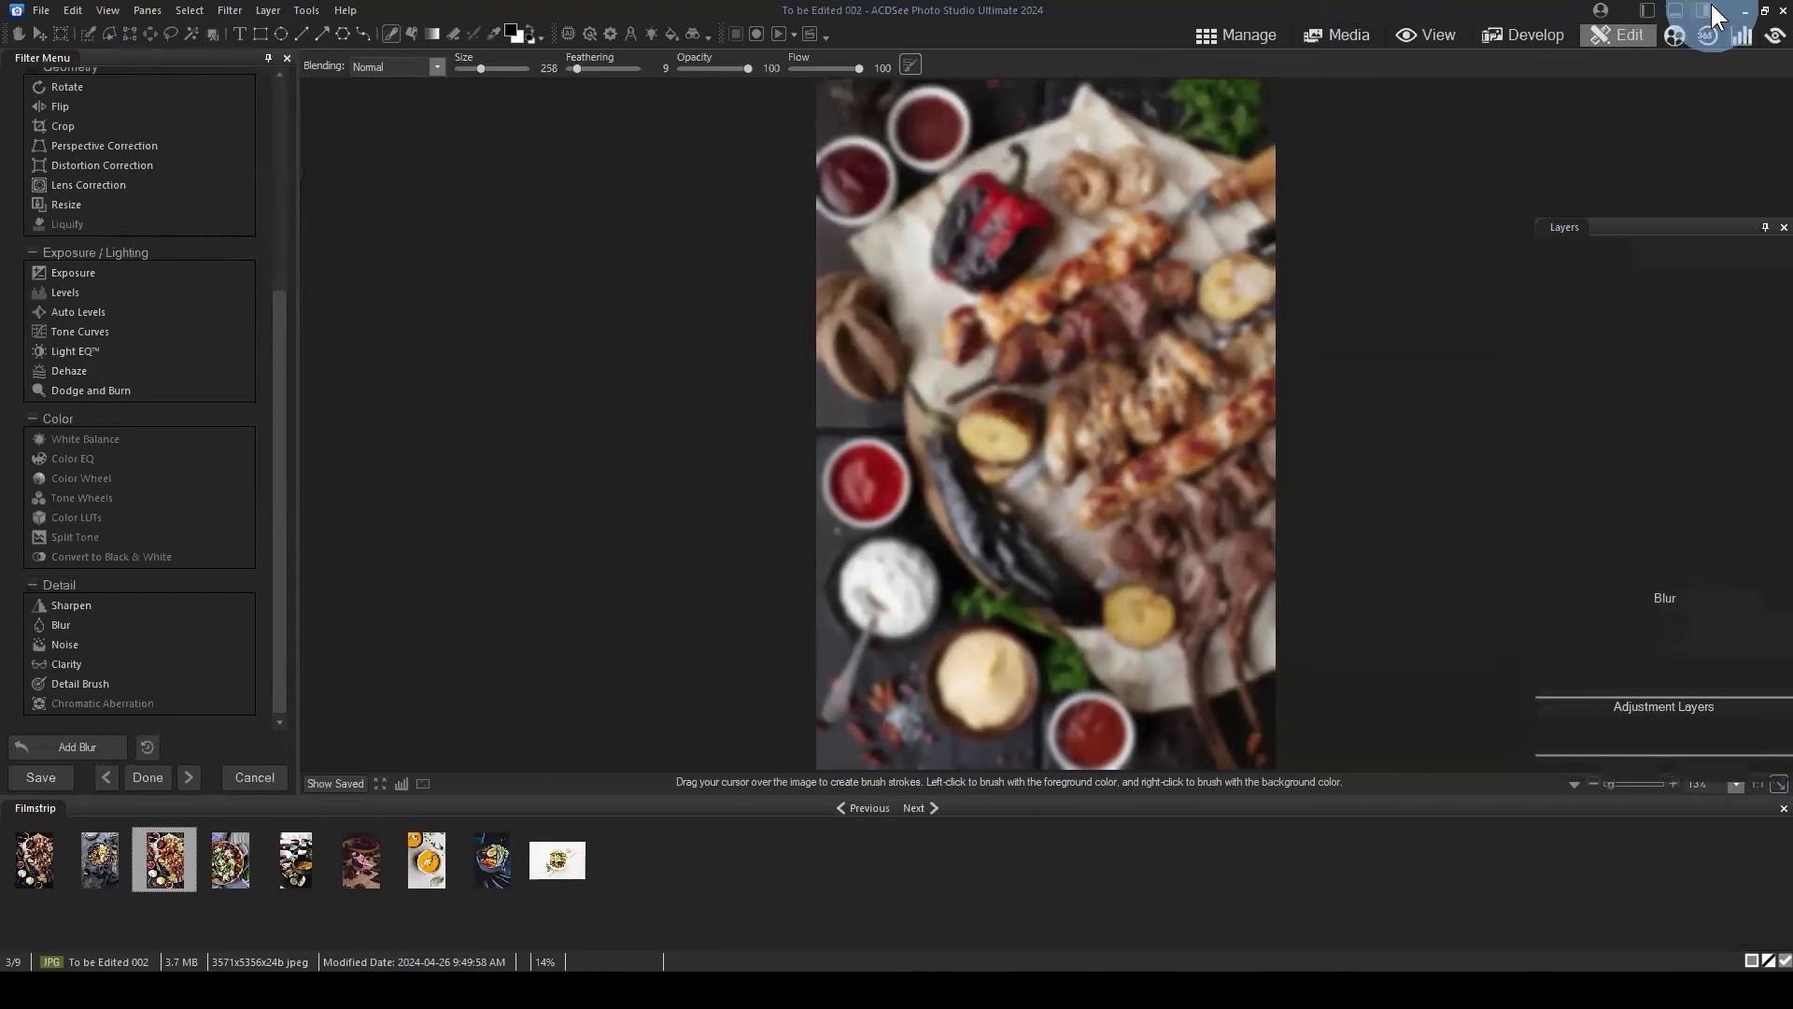
pyautogui.click(157, 15)
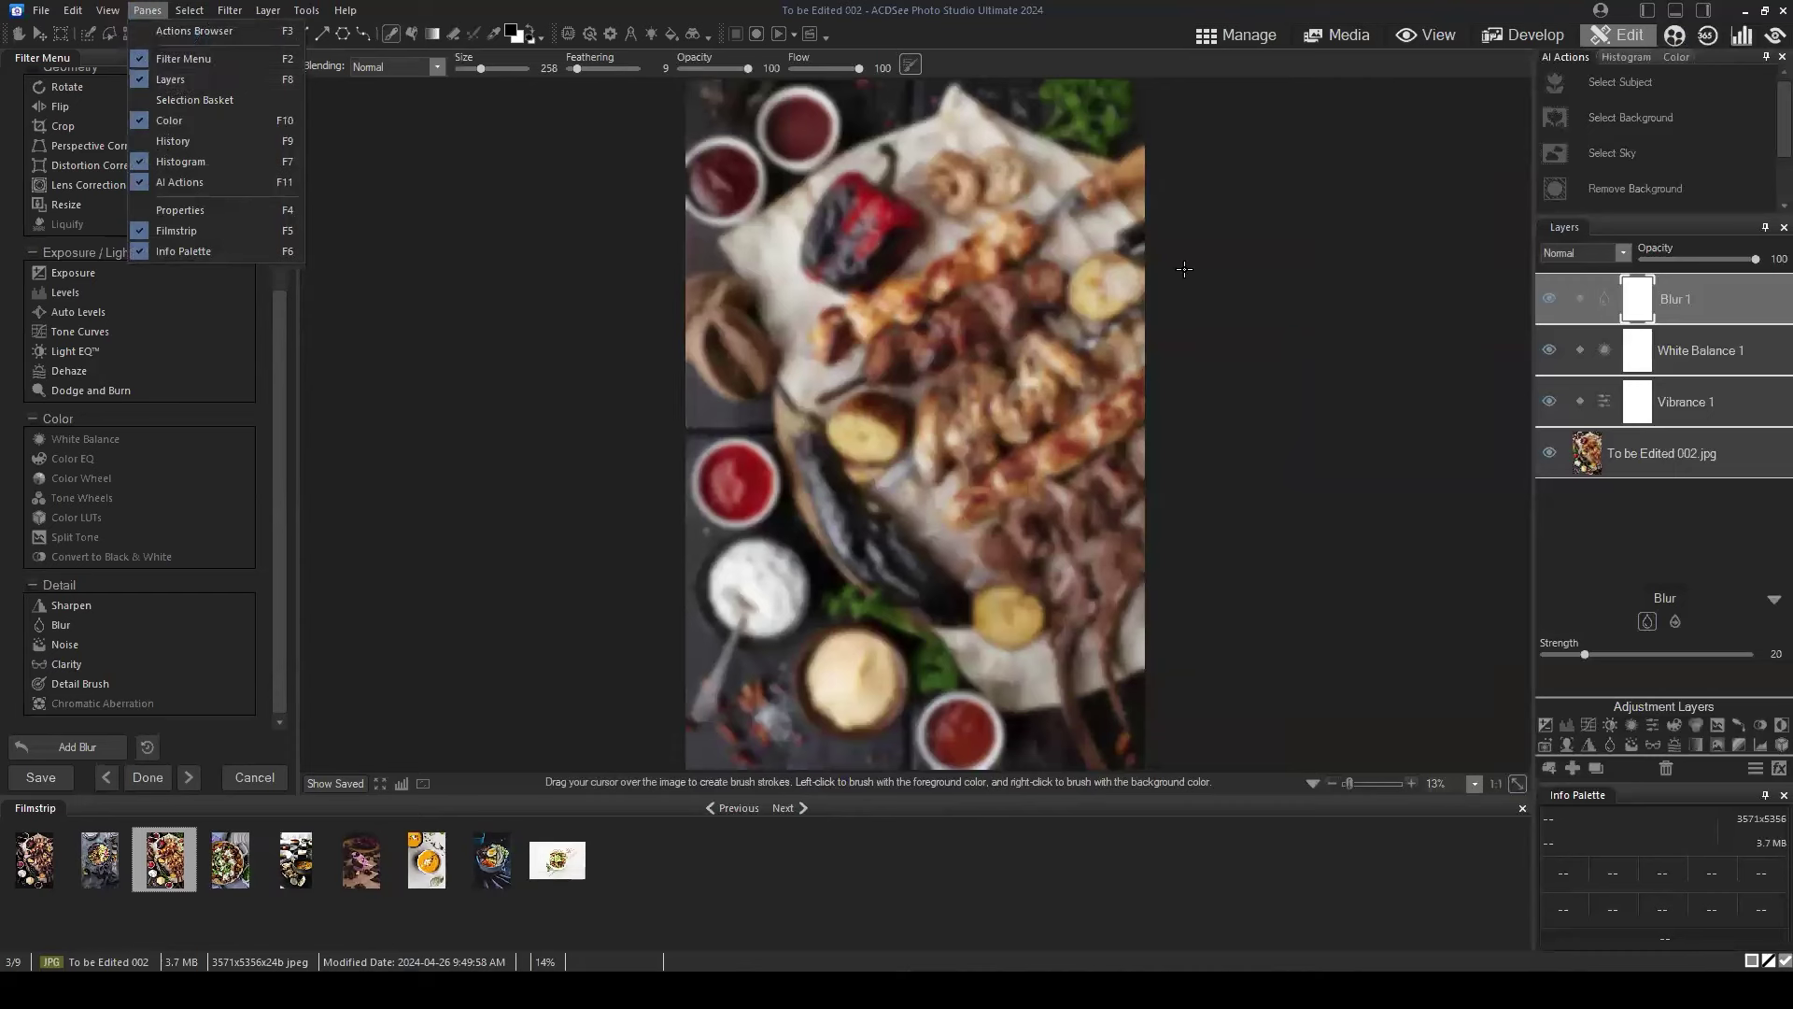
pyautogui.click(1672, 530)
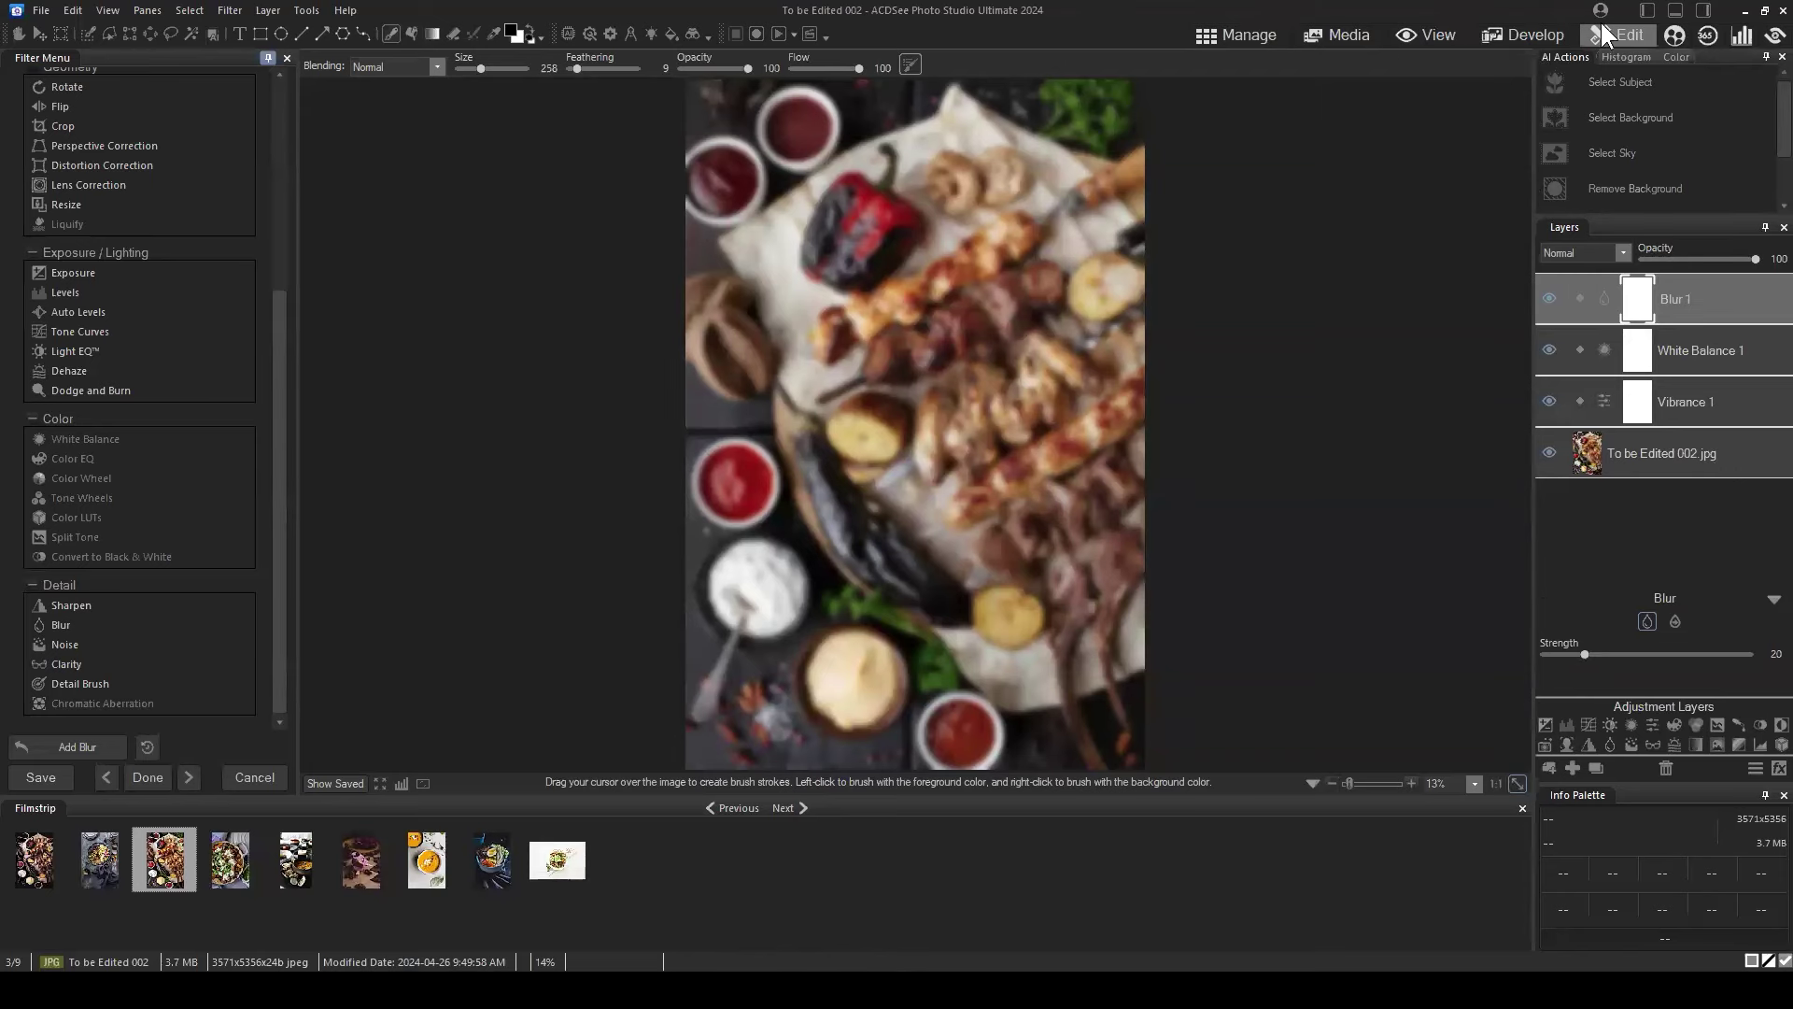
pyautogui.click(1706, 9)
pyautogui.click(1703, 13)
# Demonstrate toggling the Filmstrip pane and leave it hidden to enlarge the photo.
pyautogui.click(1678, 9)
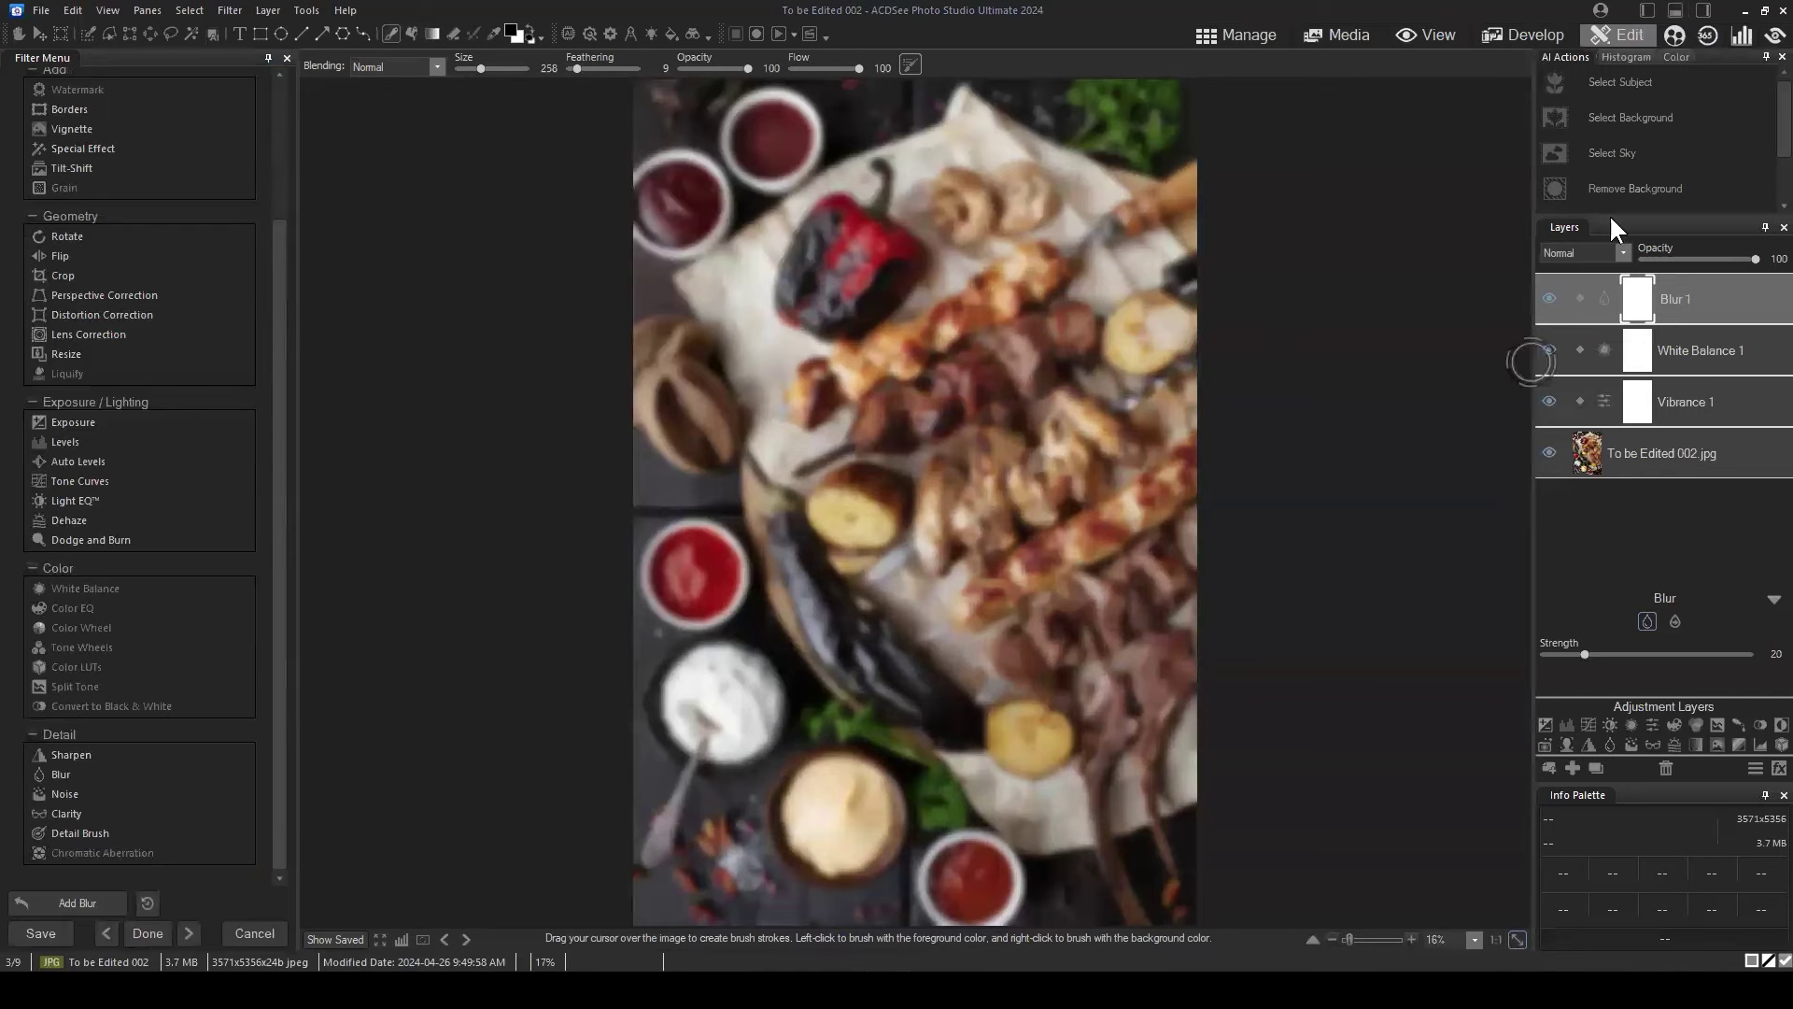
pyautogui.click(1677, 9)
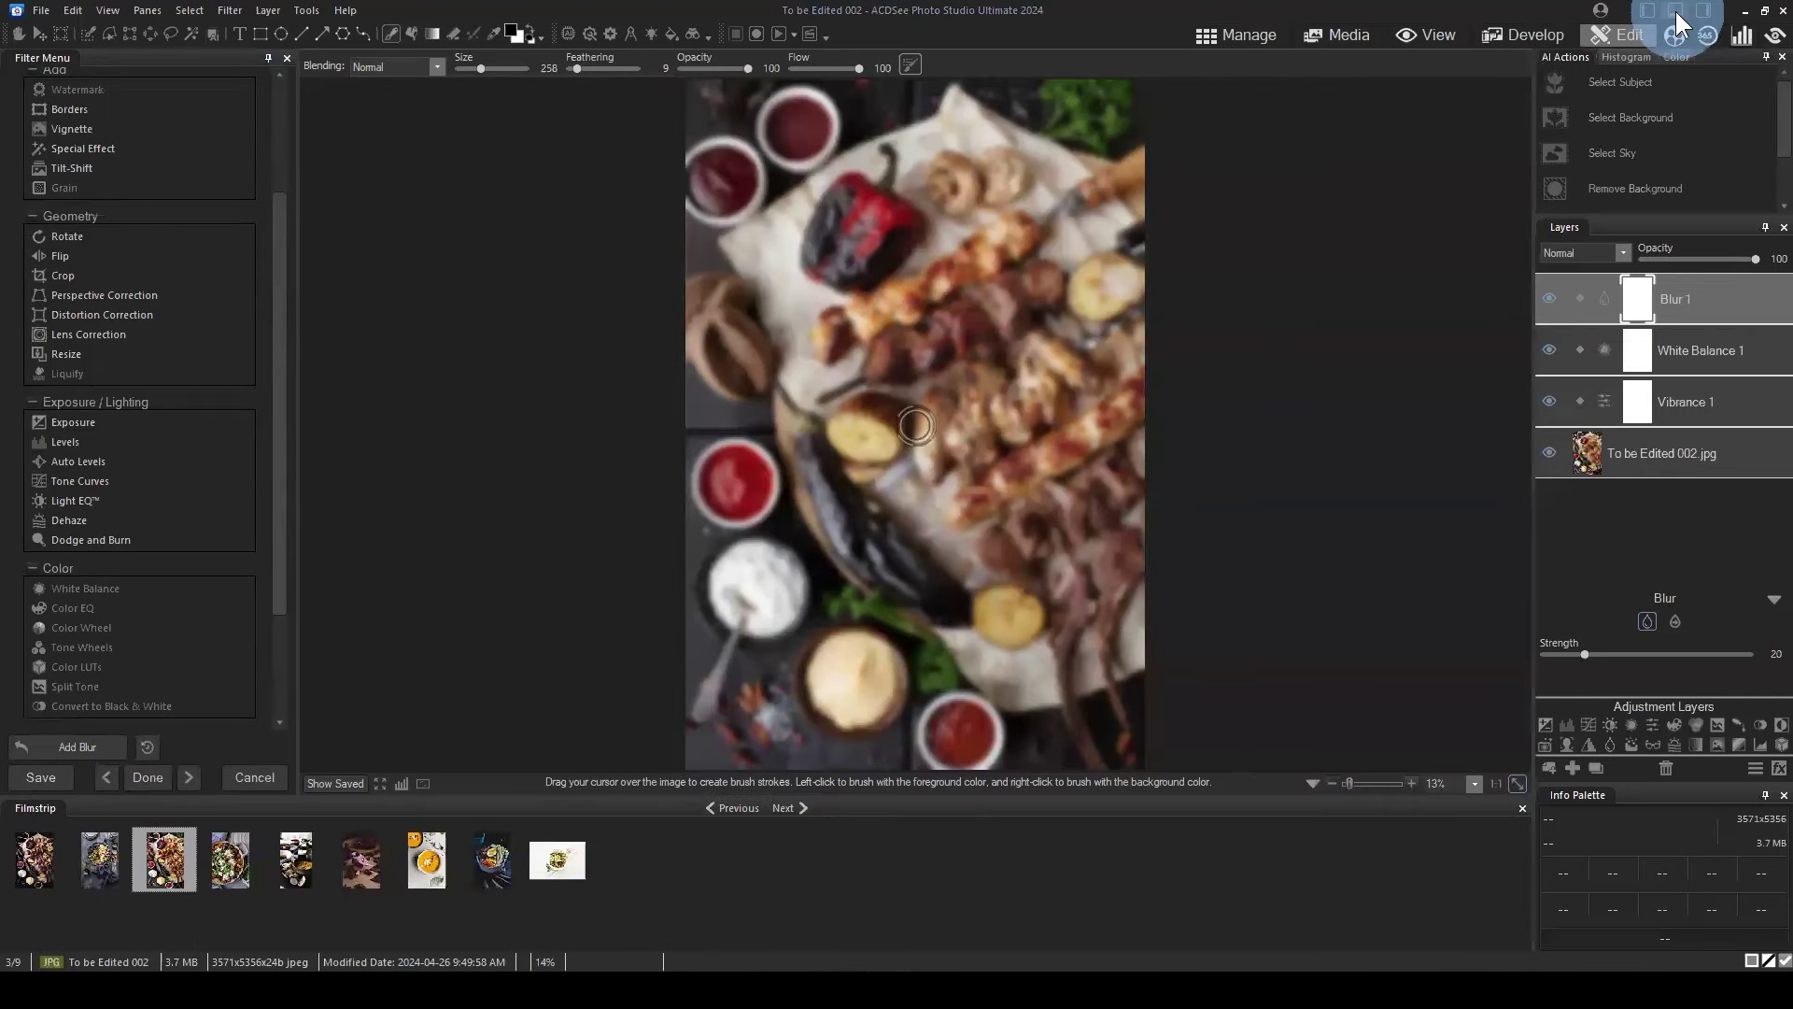
pyautogui.click(1675, 11)
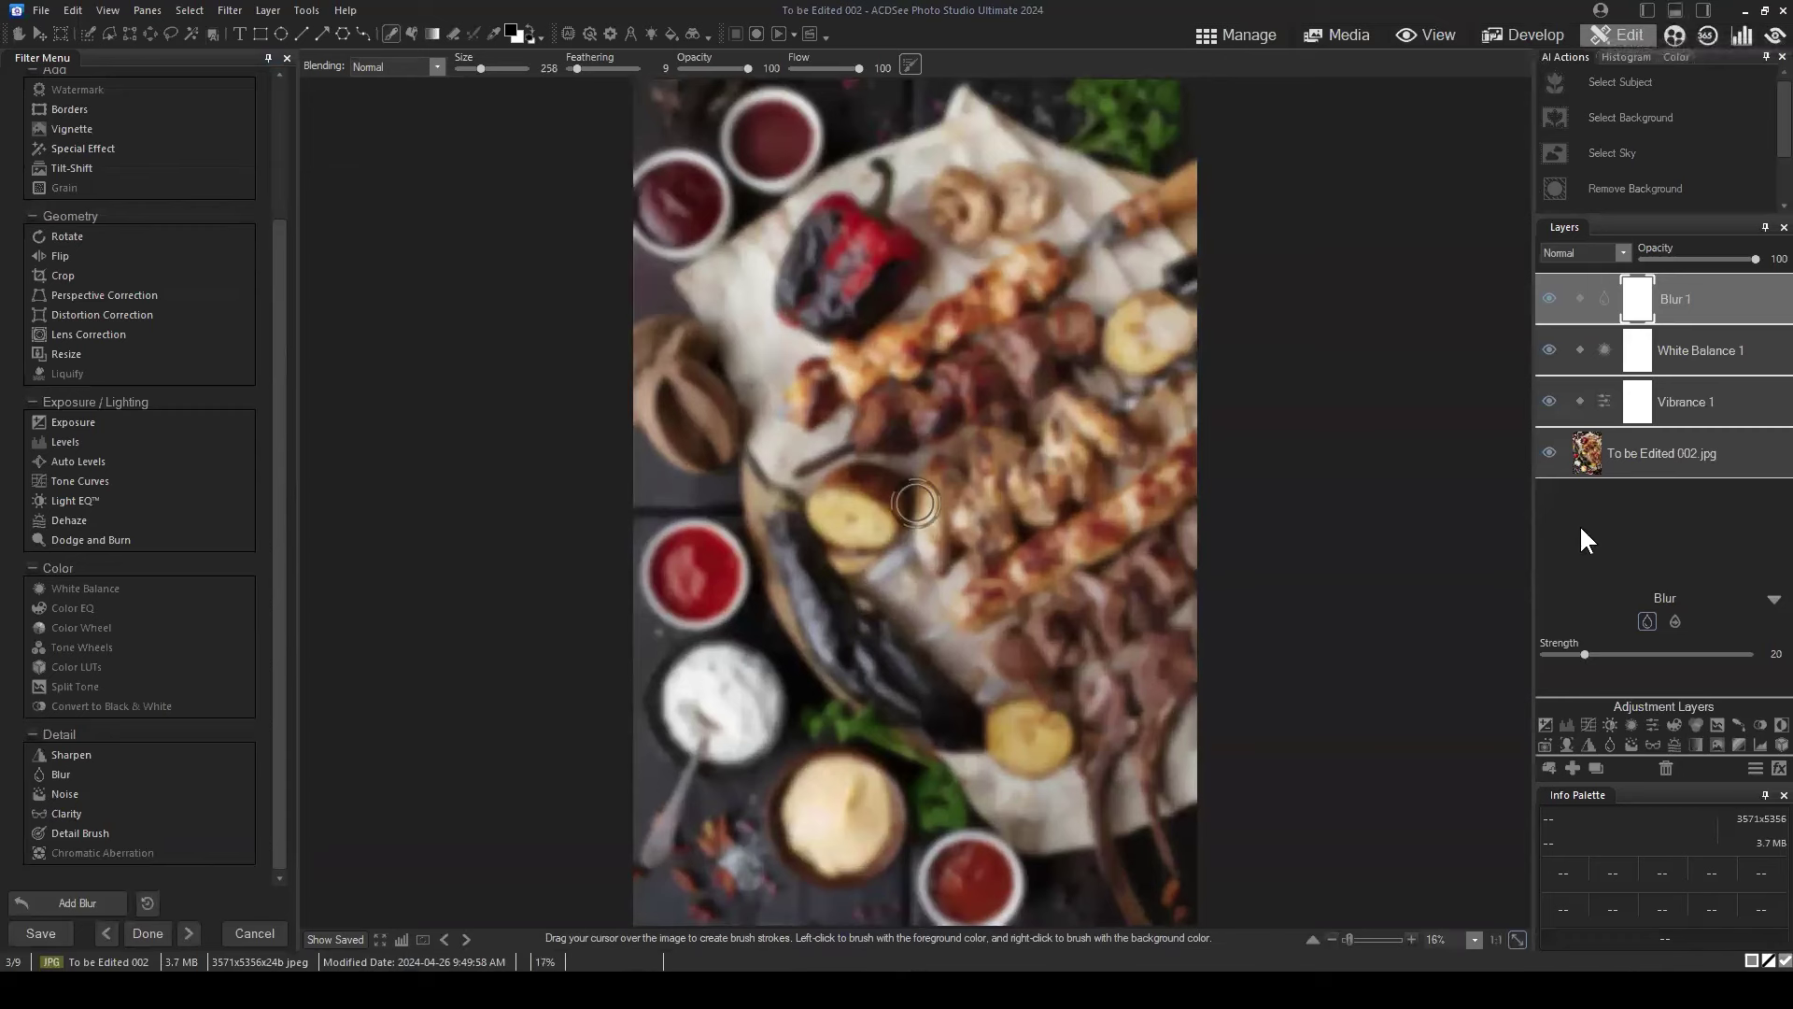
# Mask the Blur layer with a radial gradient centred on the photo, covering the skewers, and commit it.
pyautogui.click(1644, 295)
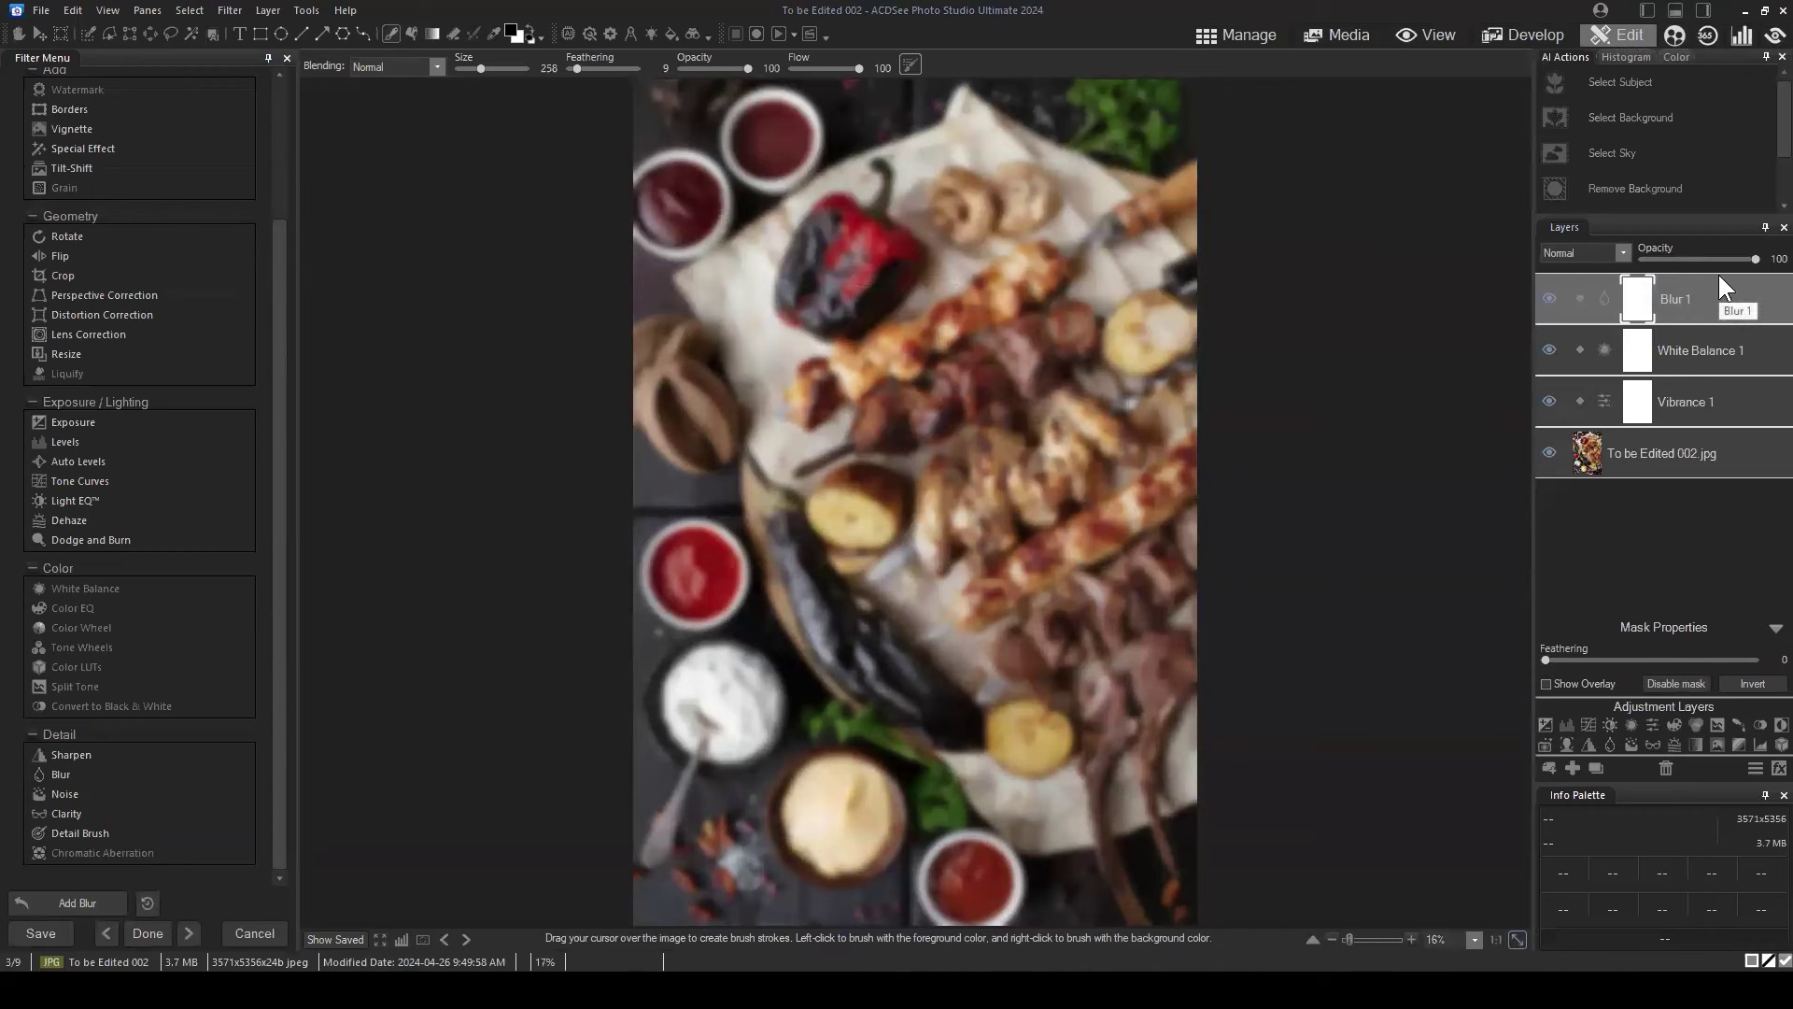
pyautogui.click(432, 32)
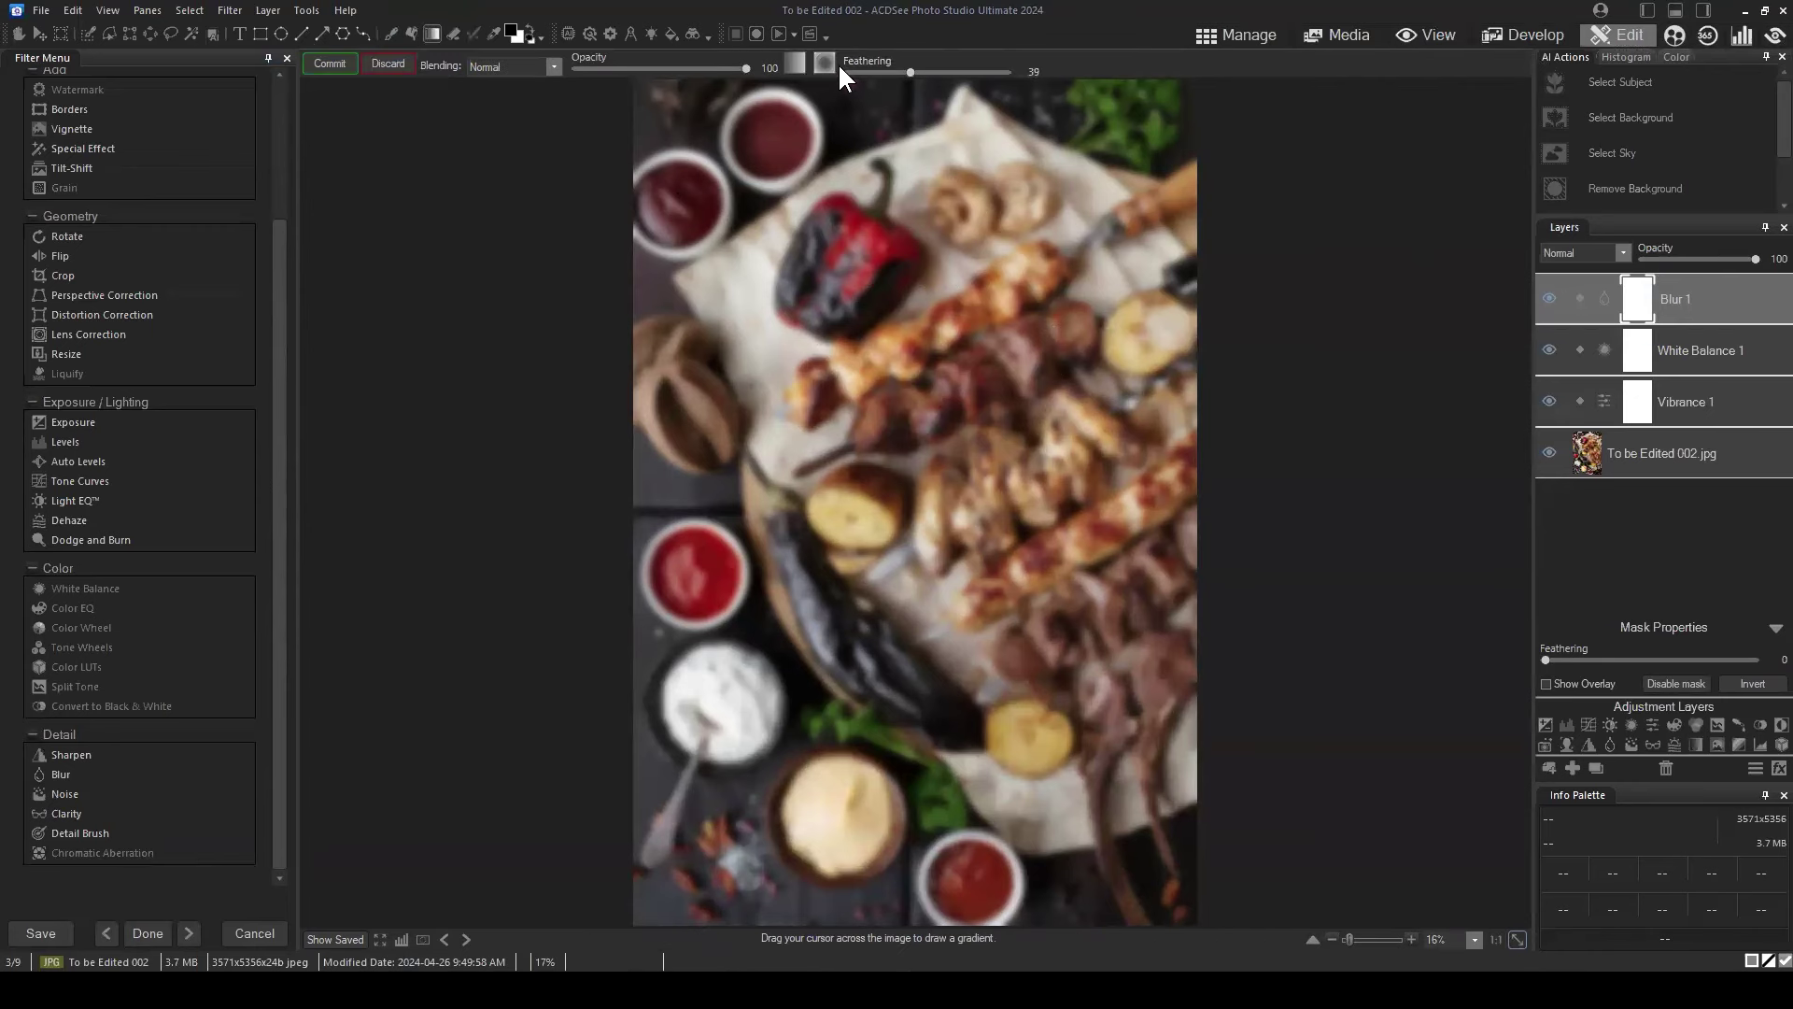
pyautogui.click(826, 62)
pyautogui.click(913, 508)
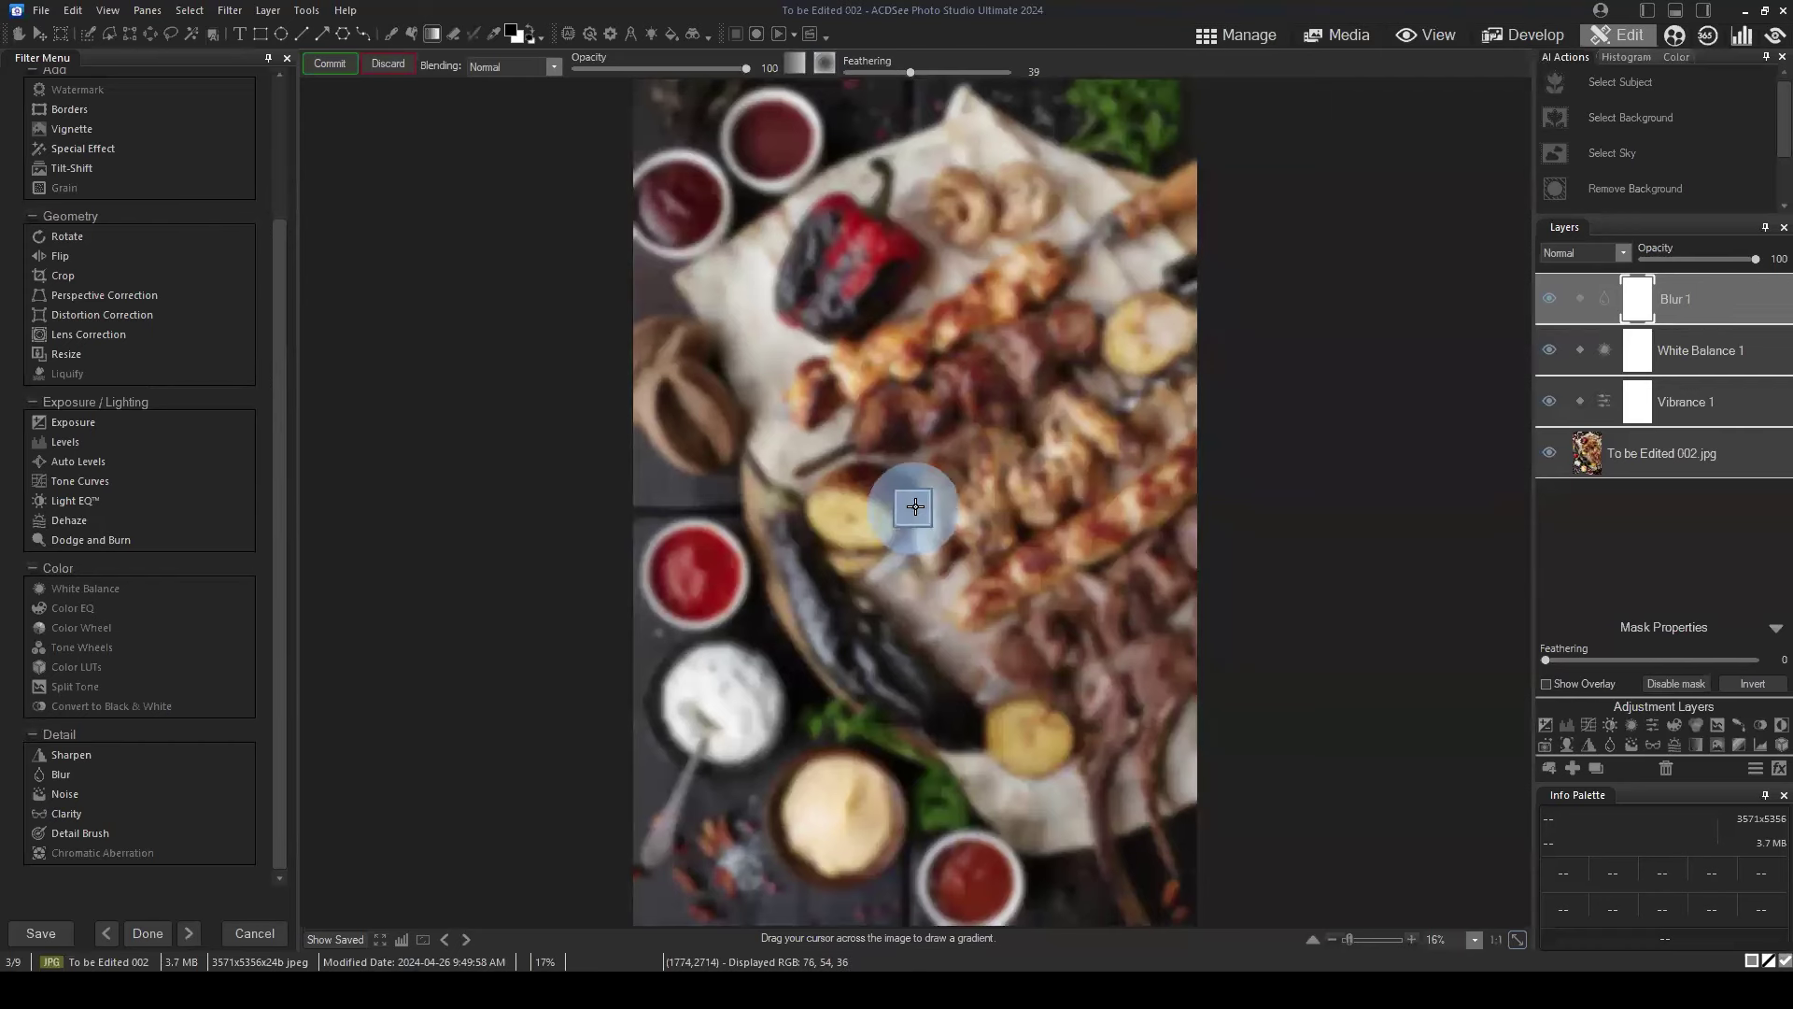
pyautogui.moveTo(914, 507); pyautogui.dragTo(1162, 256)
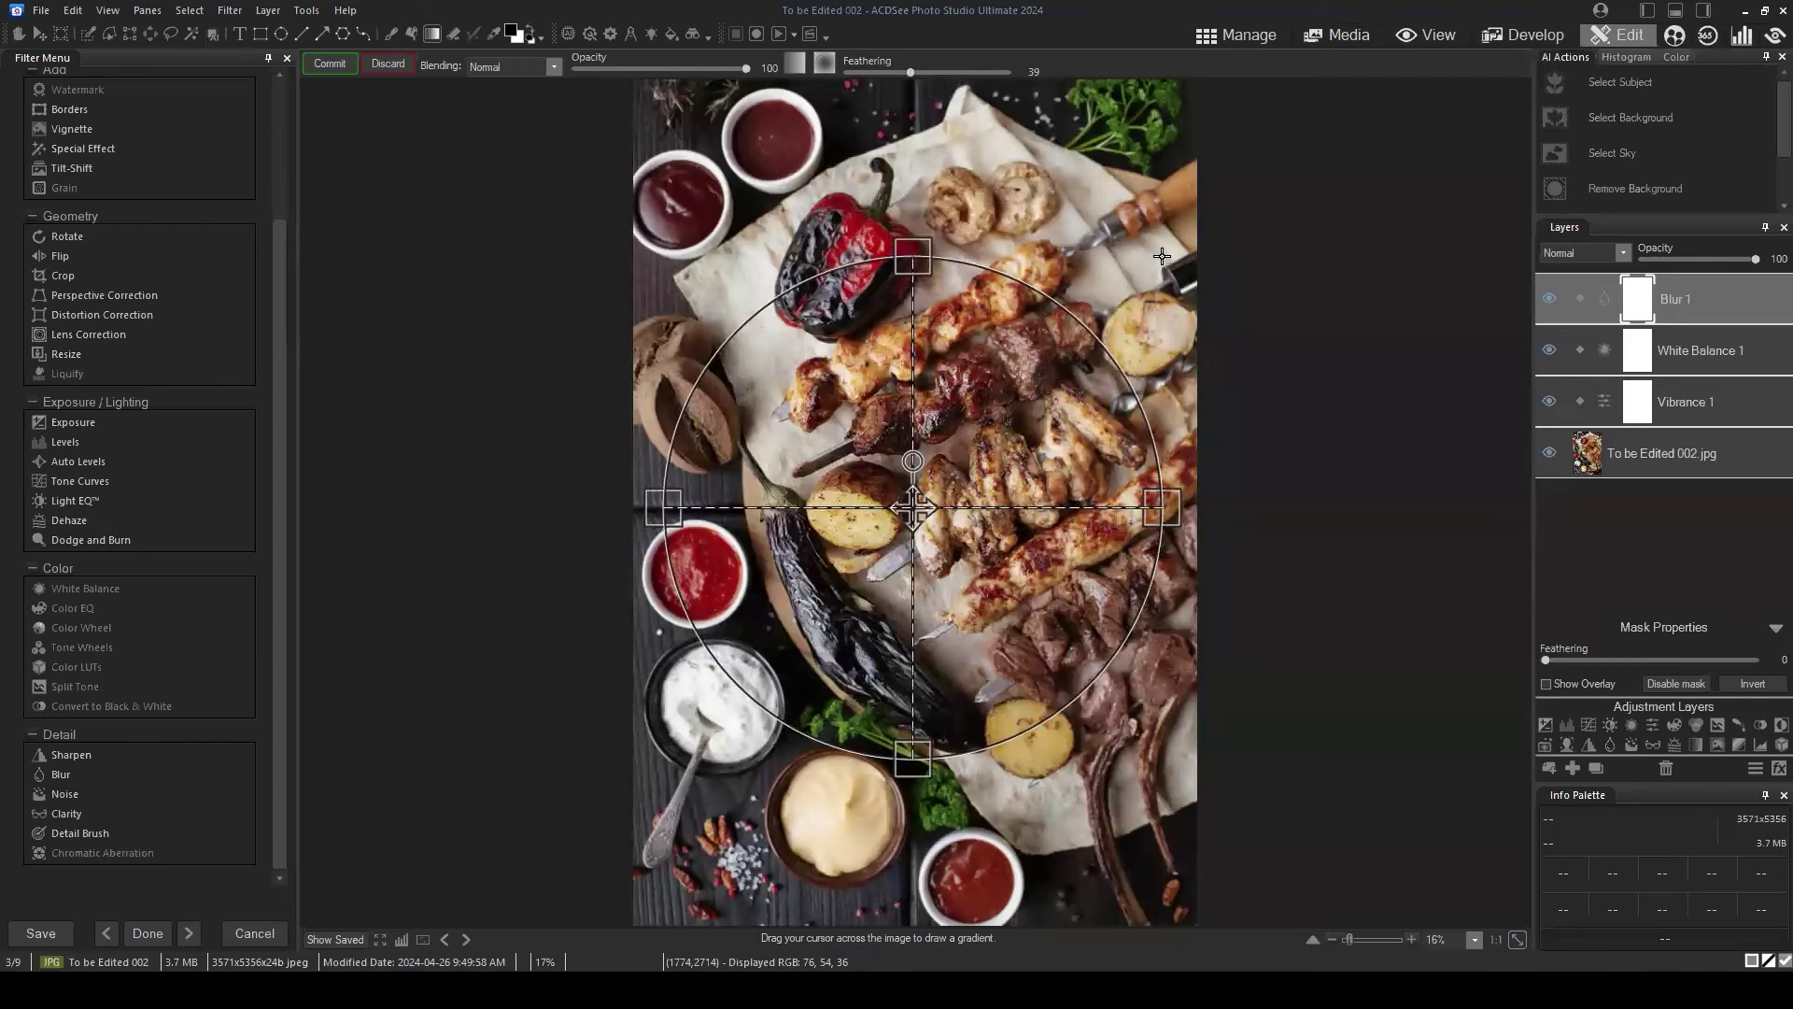
pyautogui.moveTo(915, 508); pyautogui.dragTo(917, 506)
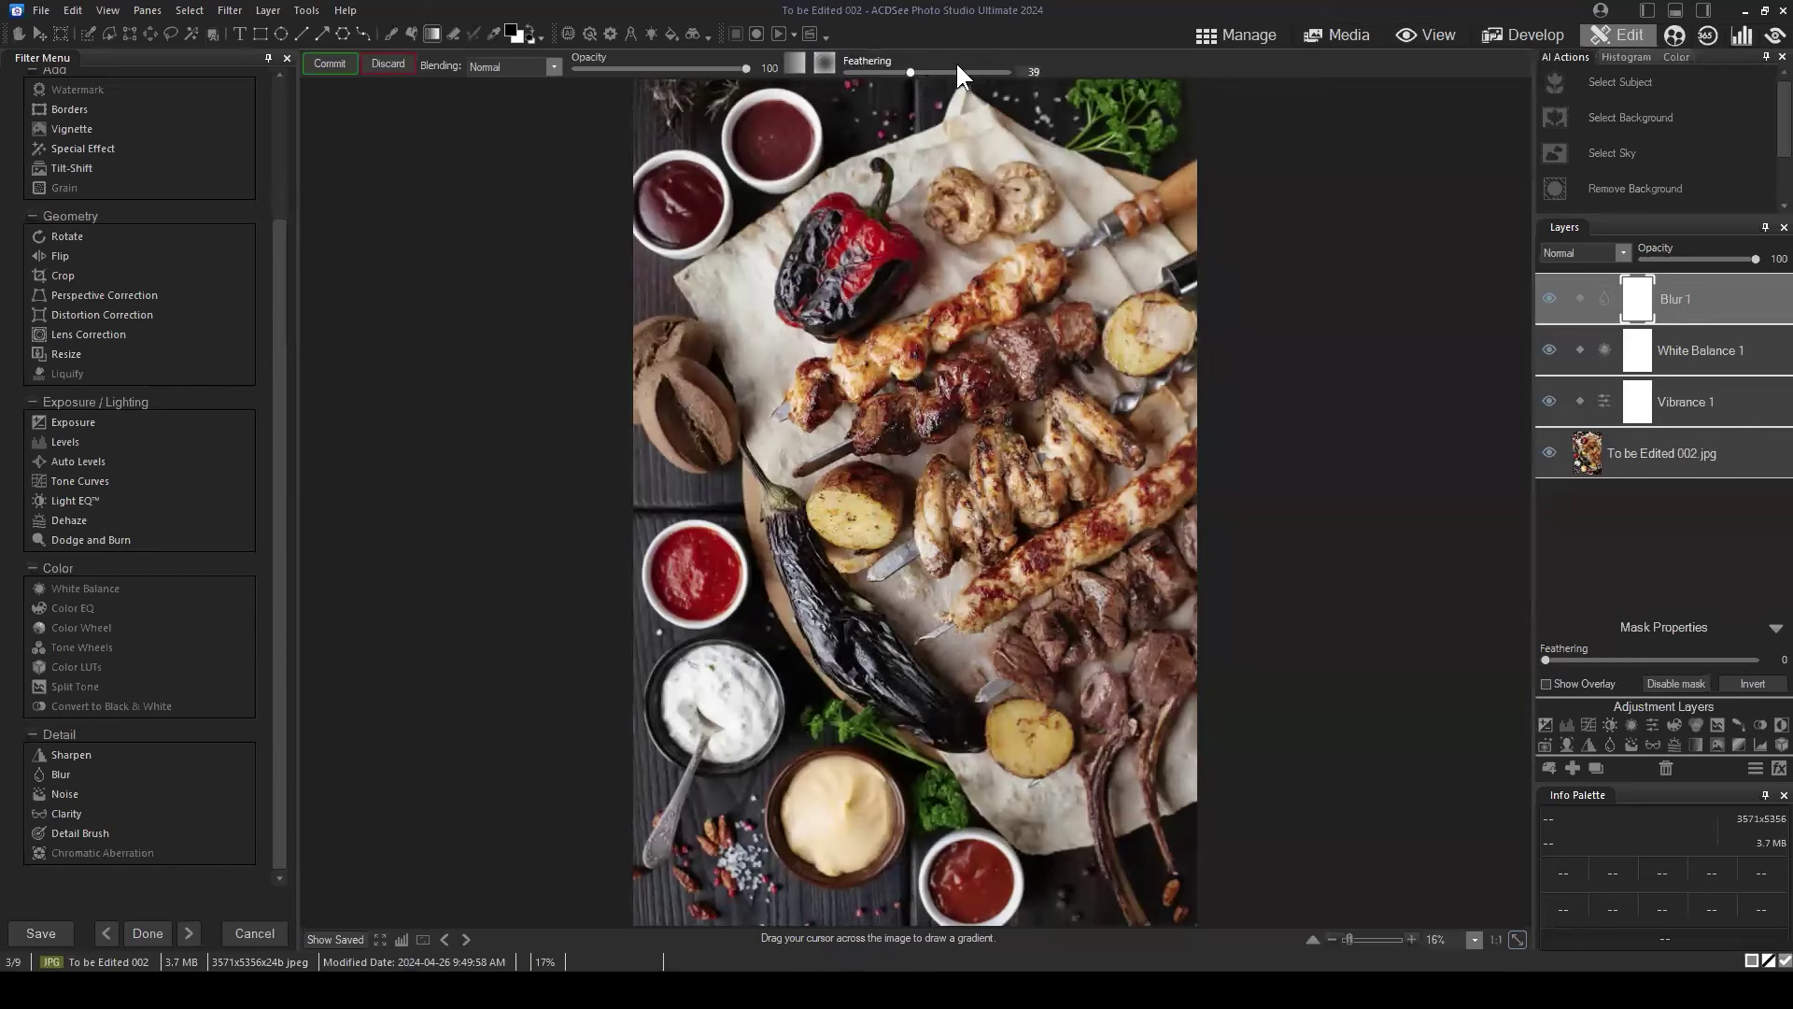
pyautogui.click(328, 65)
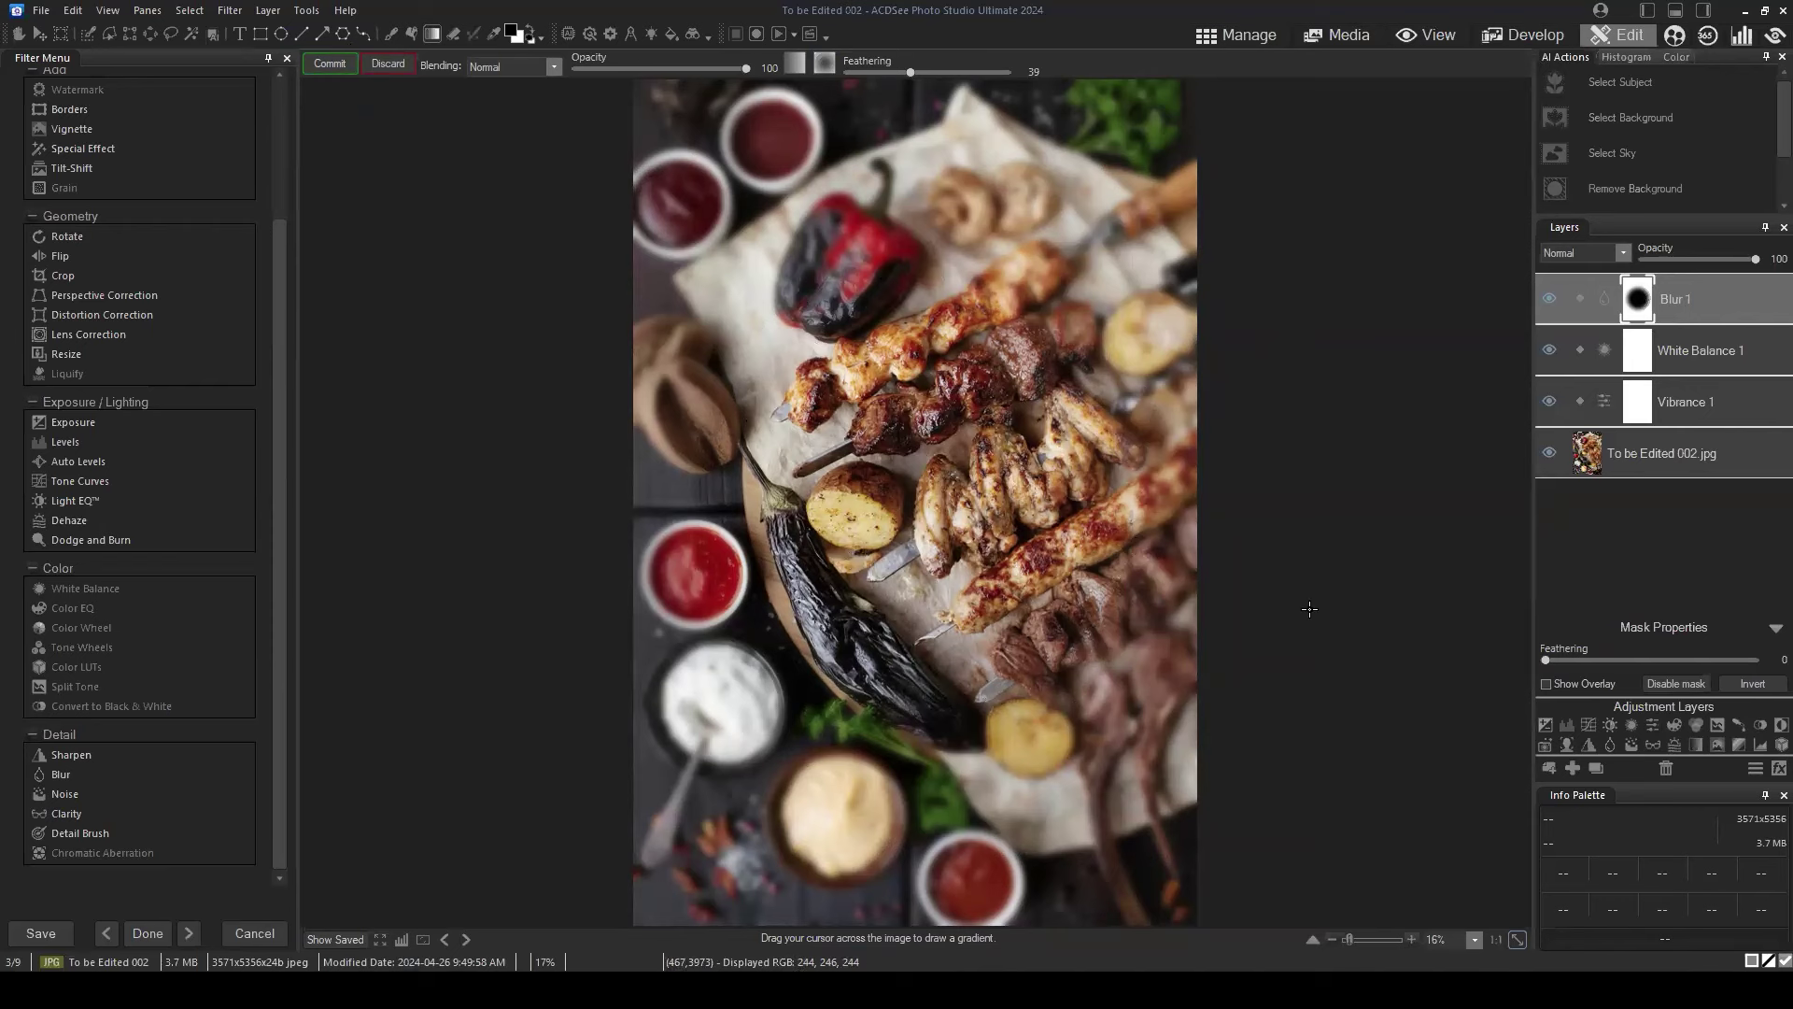
# Compare the photo with the masked Blur layer hidden and shown, collapsing the layer's settings.
pyautogui.click(1690, 297)
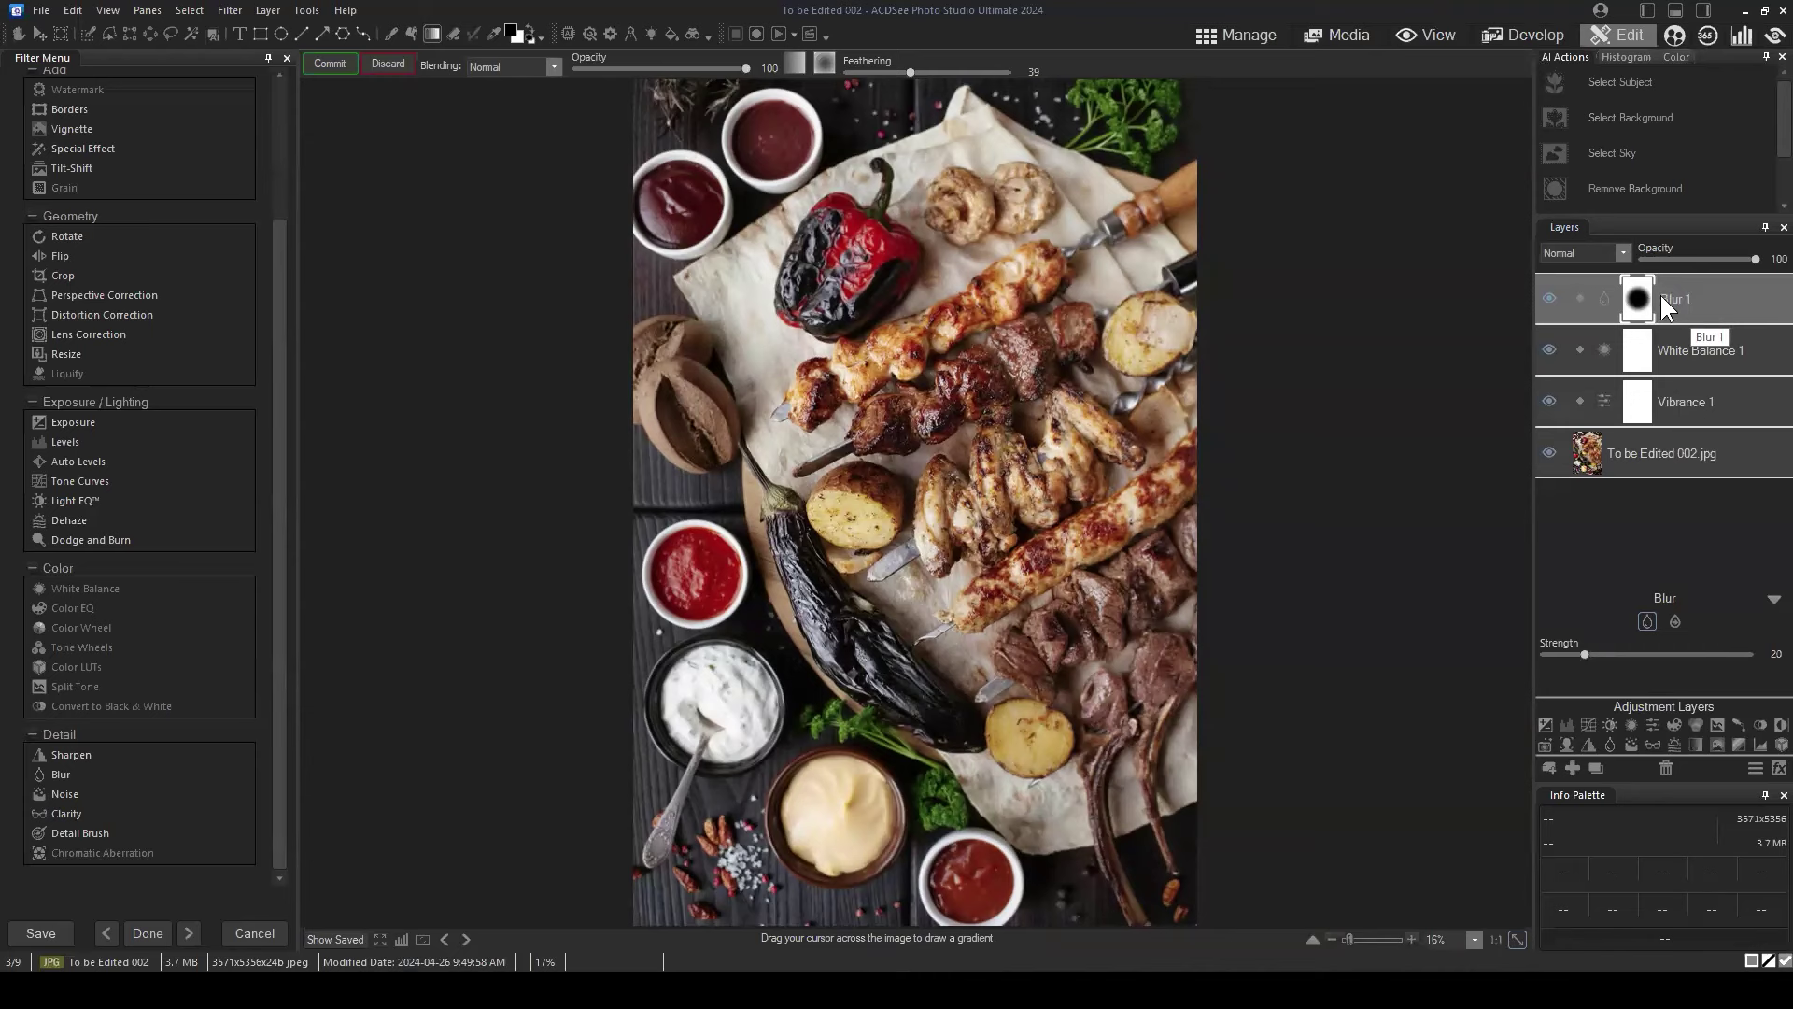
pyautogui.click(1549, 295)
pyautogui.click(1714, 291)
pyautogui.click(1551, 297)
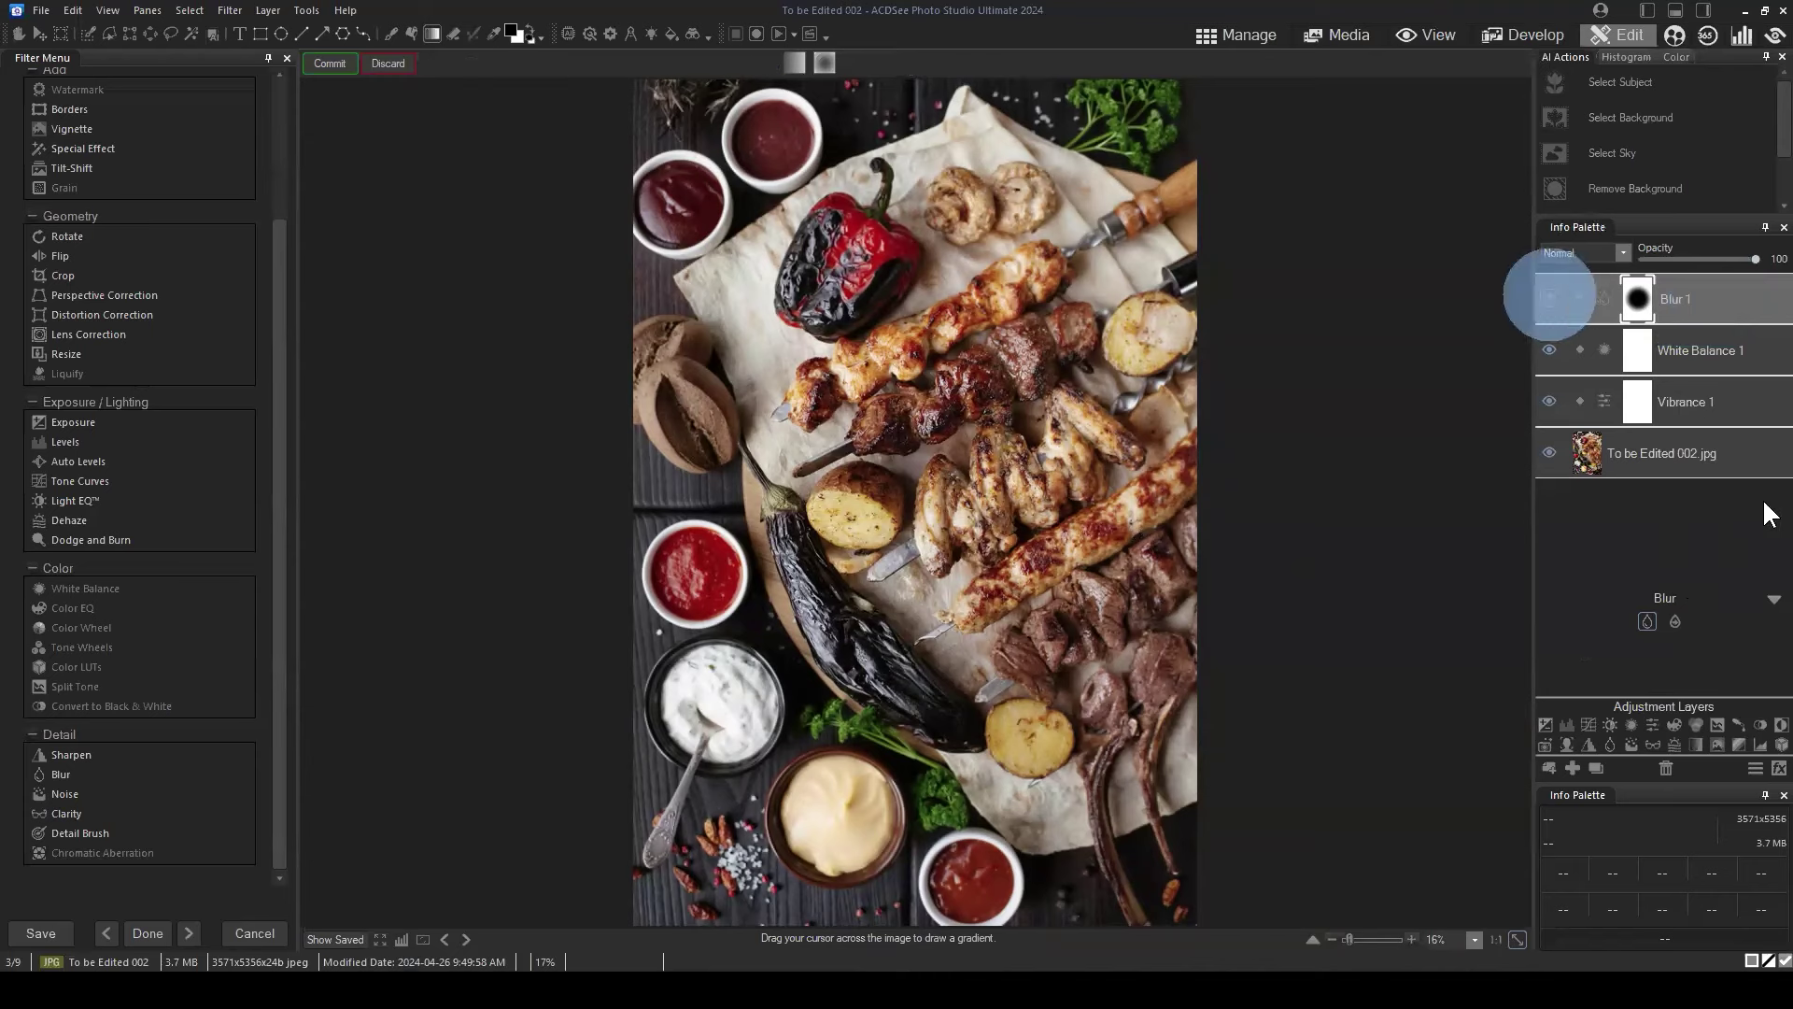
pyautogui.click(1772, 600)
pyautogui.click(1705, 316)
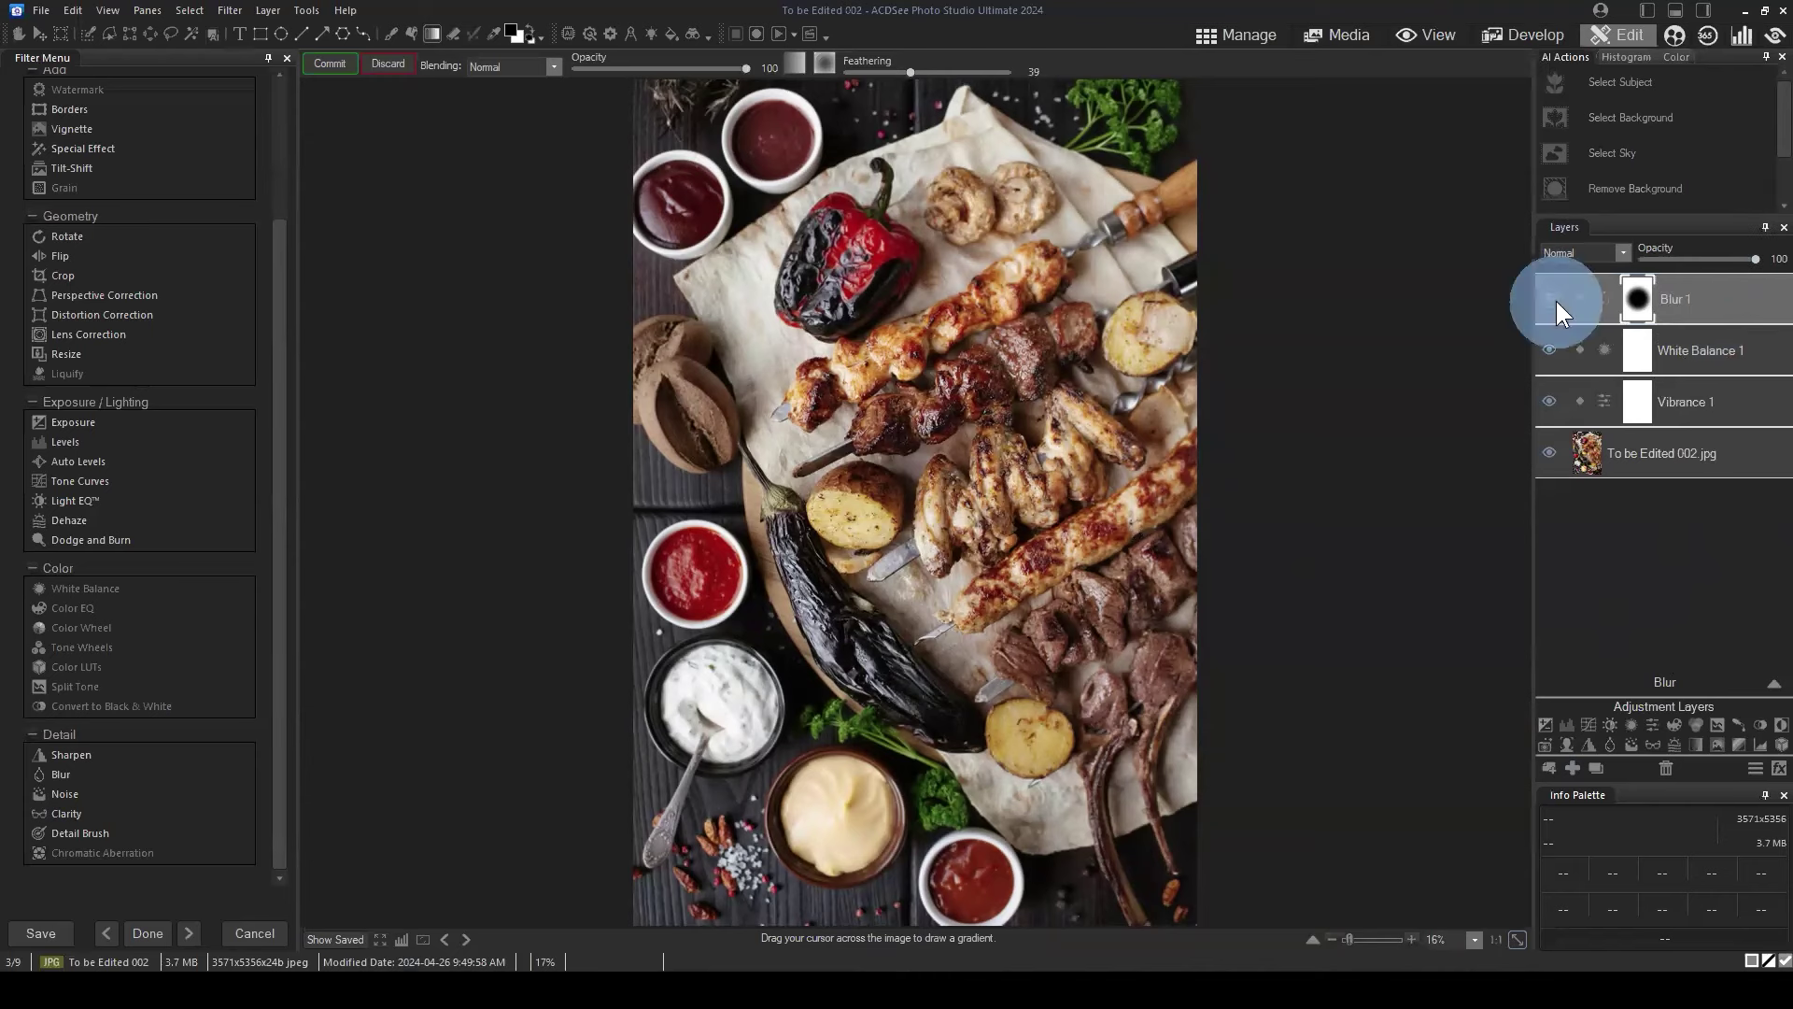
# Set the Blur layer's strength to 46 and compare the photo with the layer hidden and shown.
pyautogui.click(1770, 685)
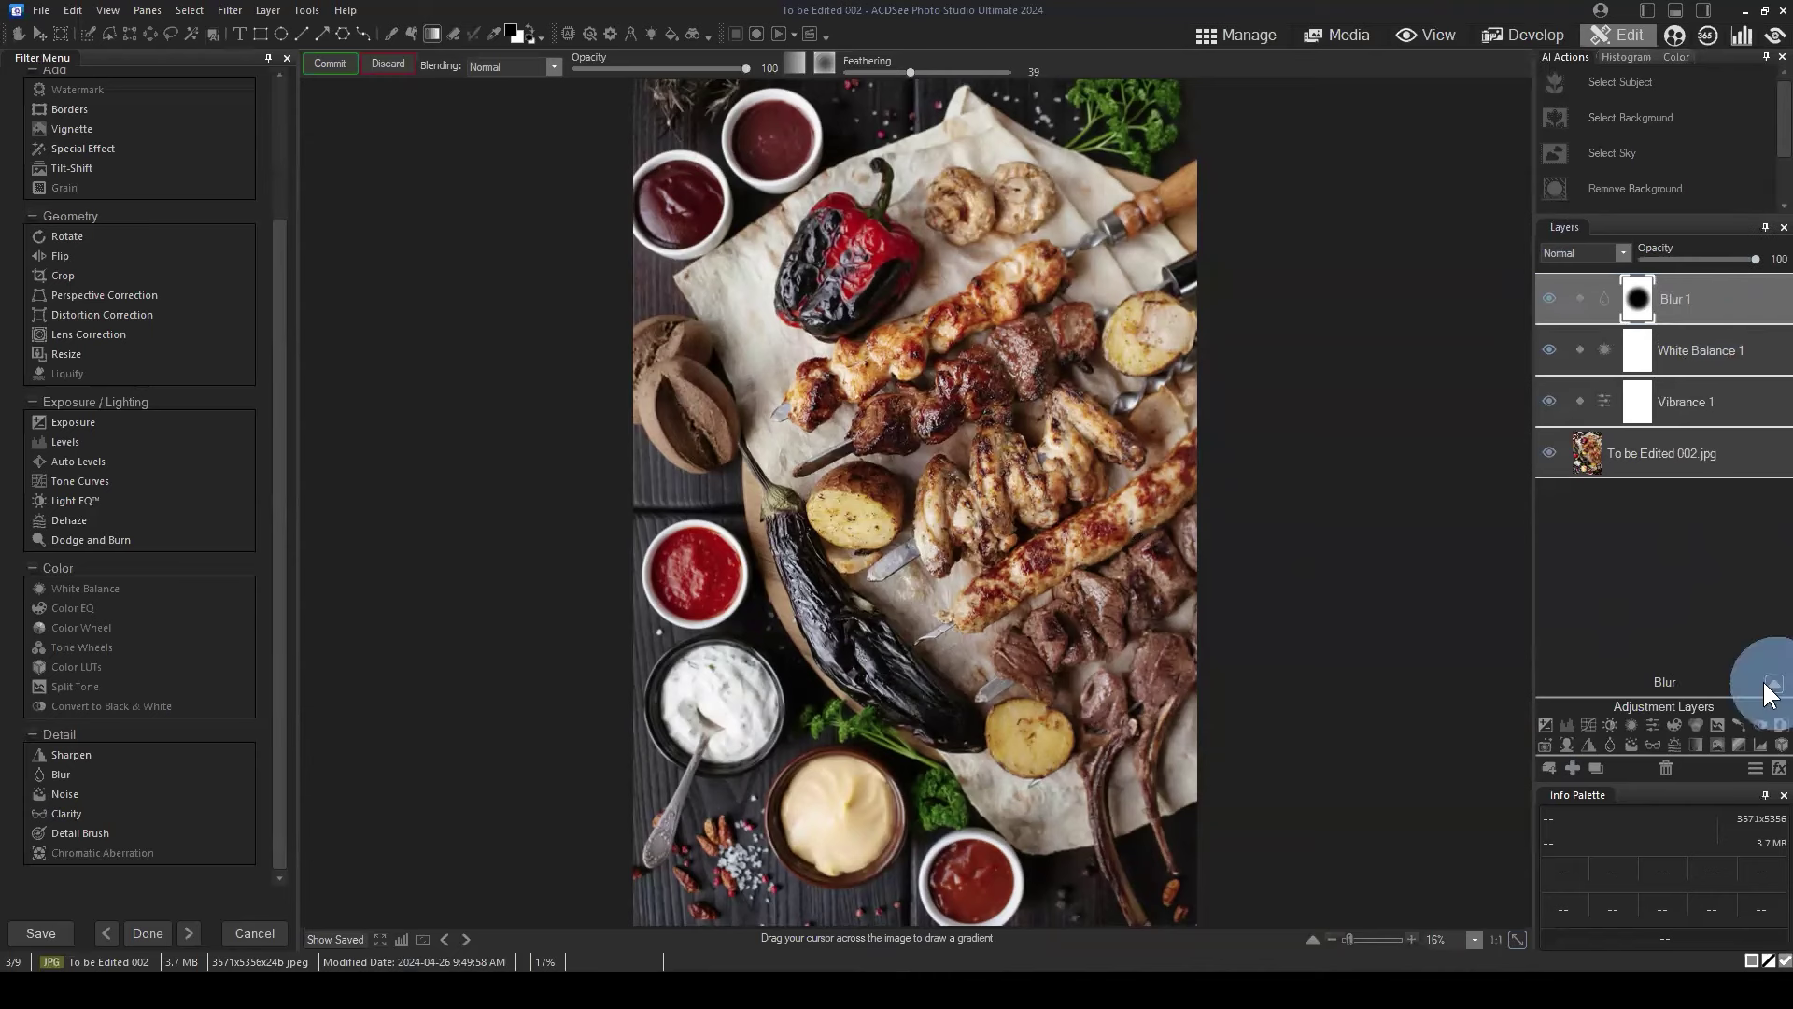
pyautogui.click(1594, 652)
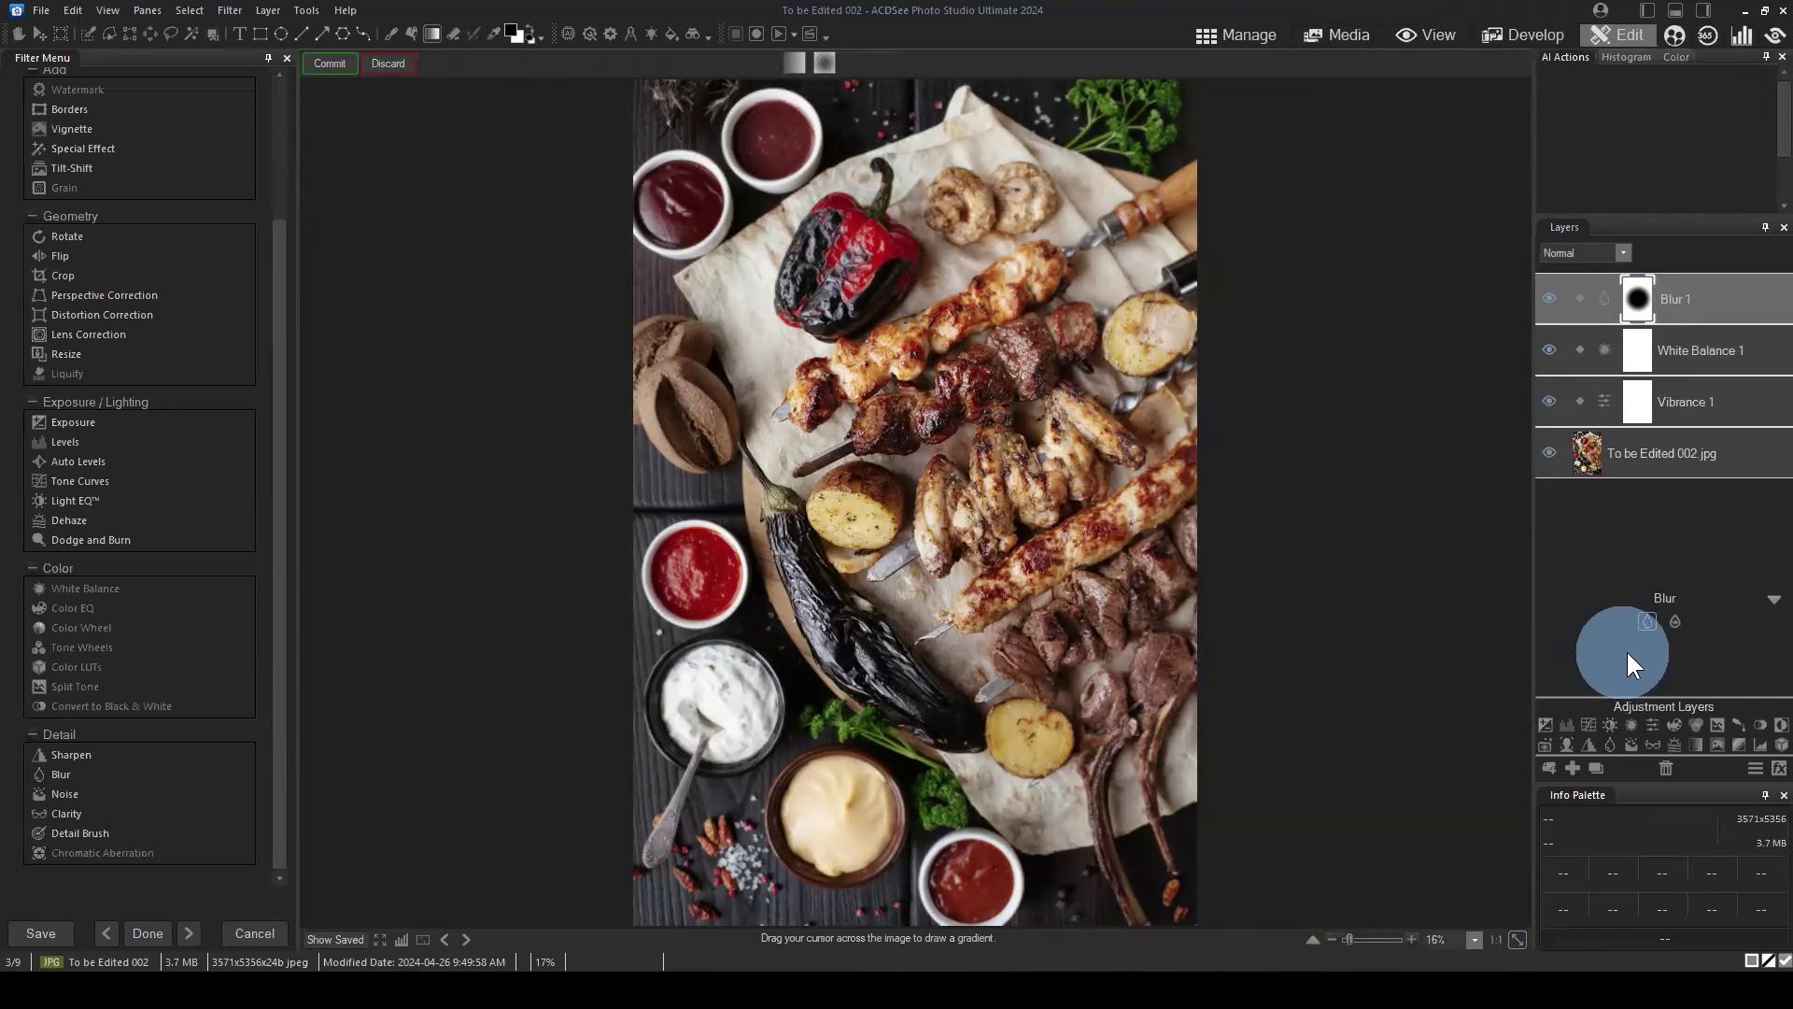
pyautogui.click(1548, 293)
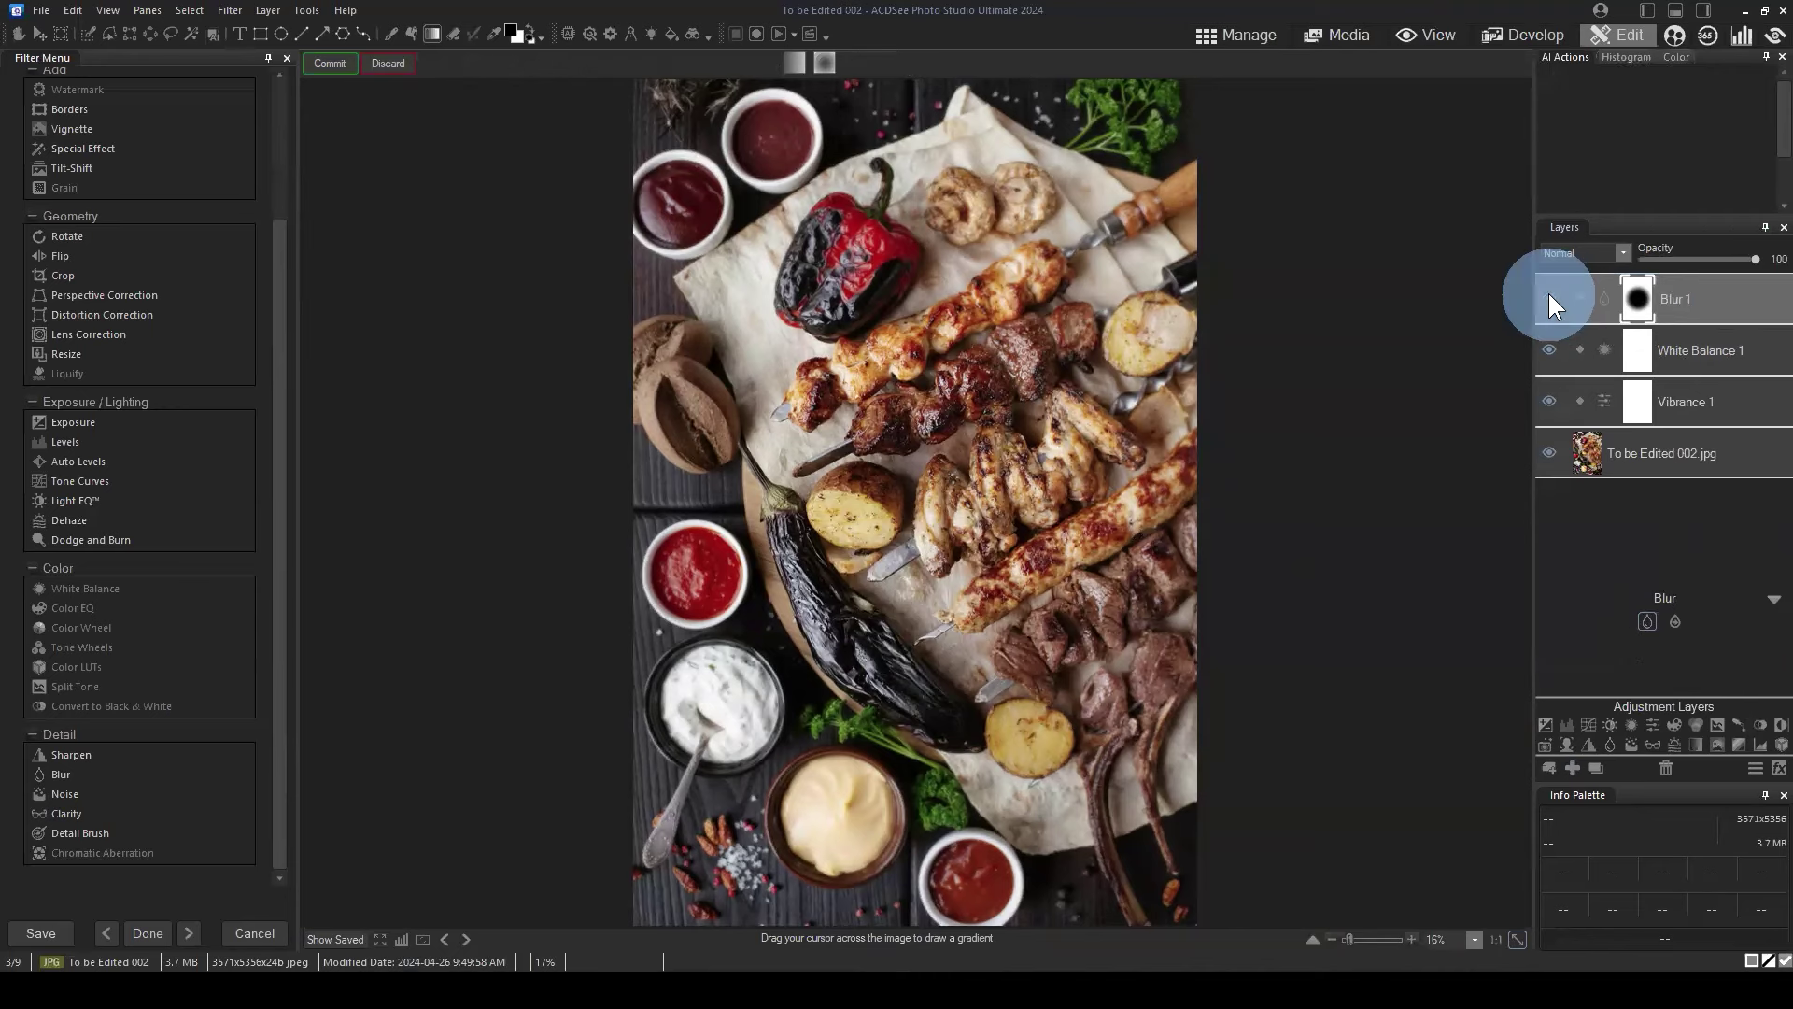
pyautogui.click(1721, 285)
pyautogui.moveTo(1701, 338); pyautogui.dragTo(1700, 265)
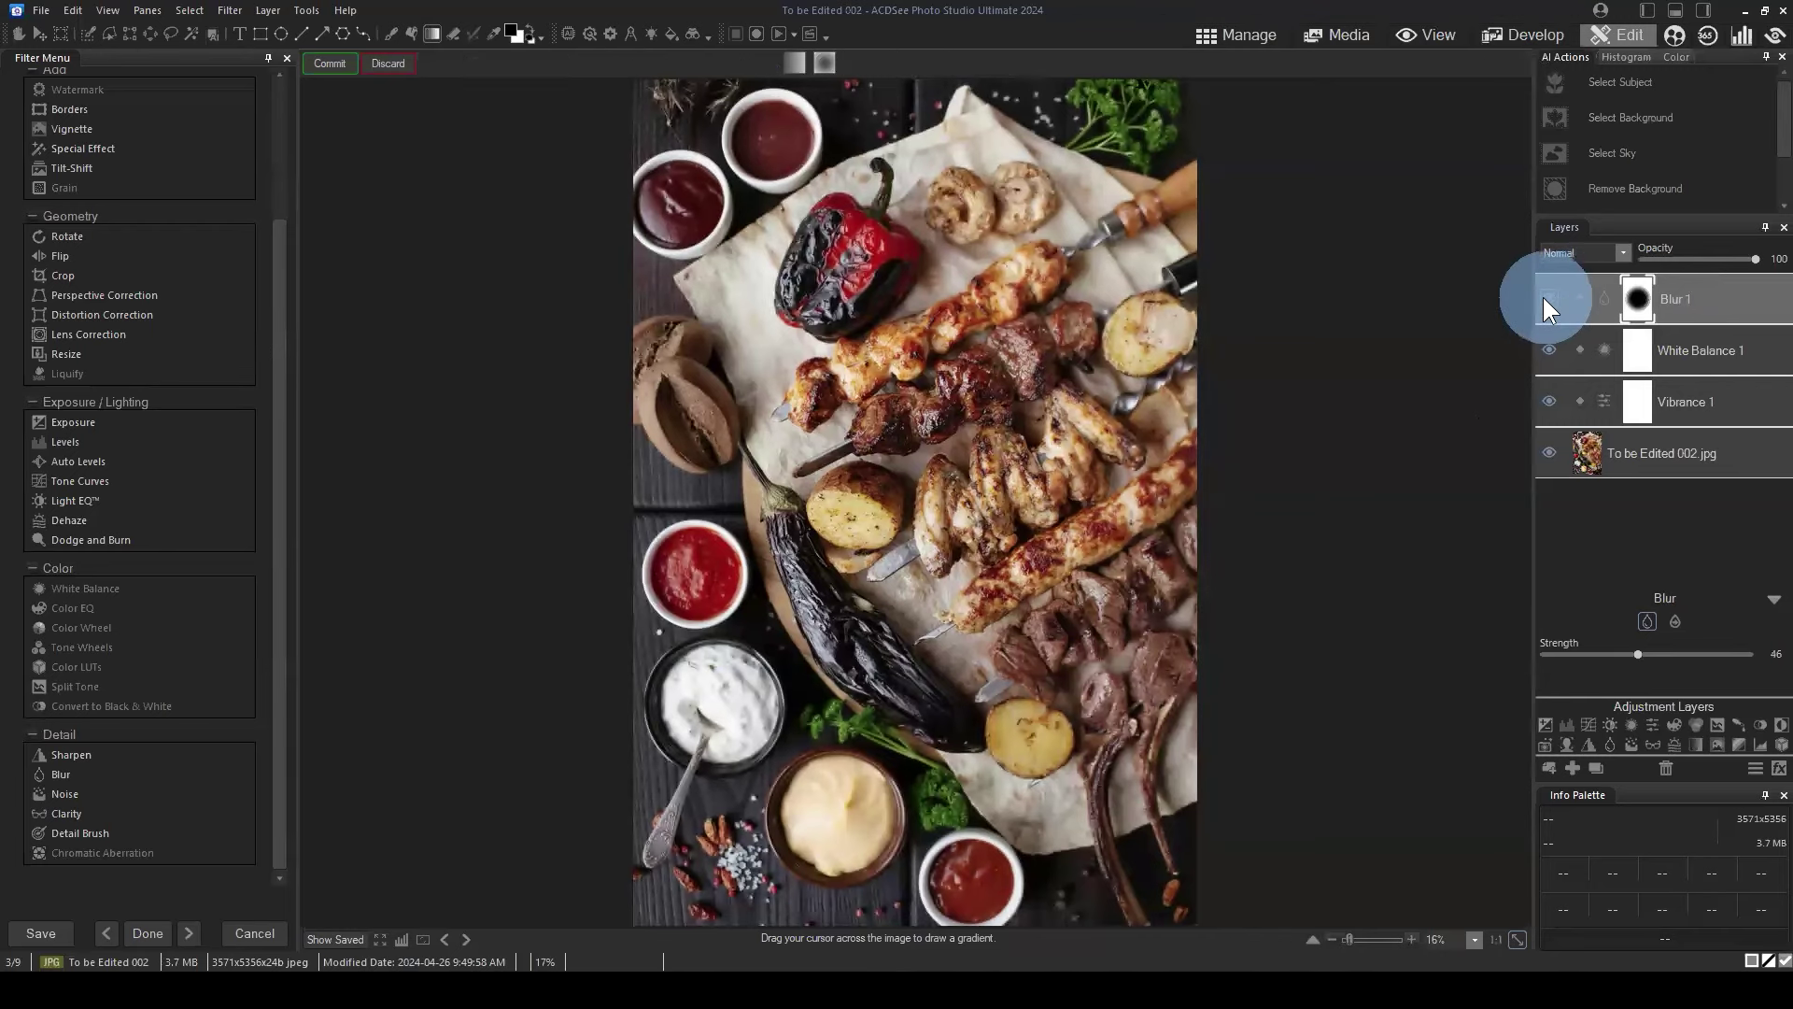
pyautogui.click(1545, 297)
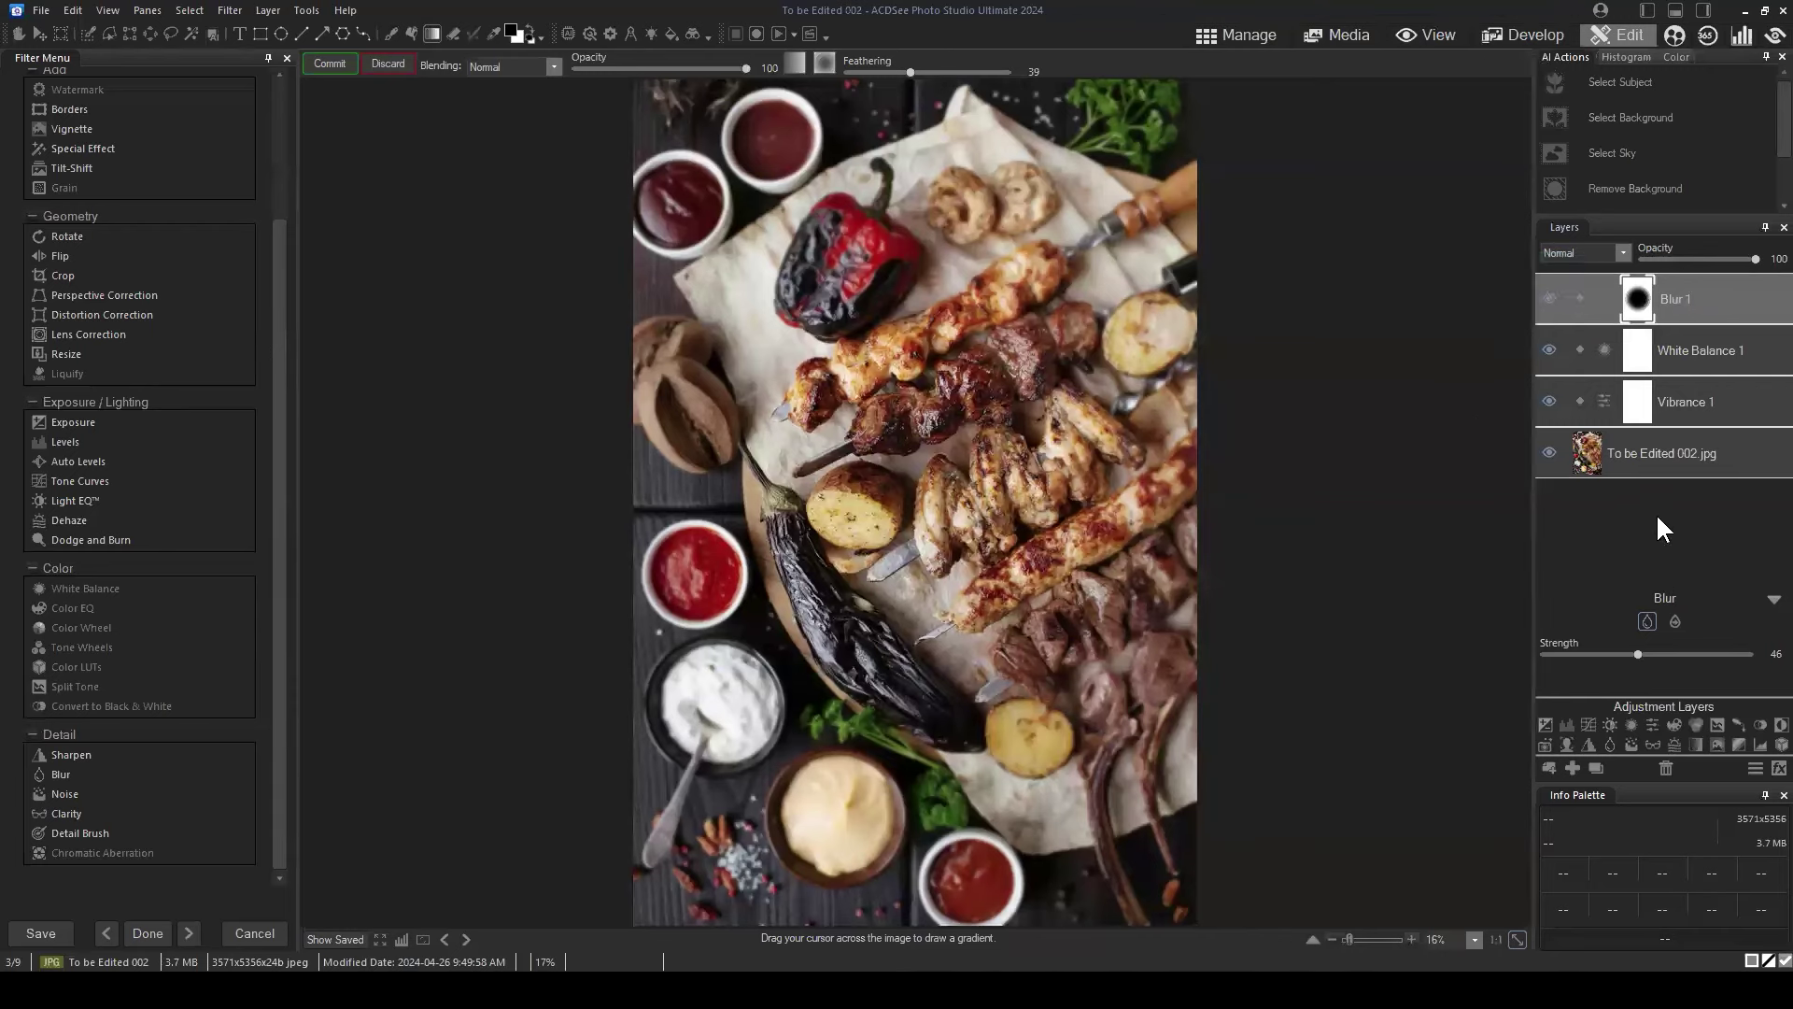
# Reduce the Blur layer's strength to 34 and check the effect by toggling the layer's visibility.
pyautogui.click(1638, 654)
pyautogui.moveTo(1632, 654); pyautogui.dragTo(1614, 654)
pyautogui.click(1773, 597)
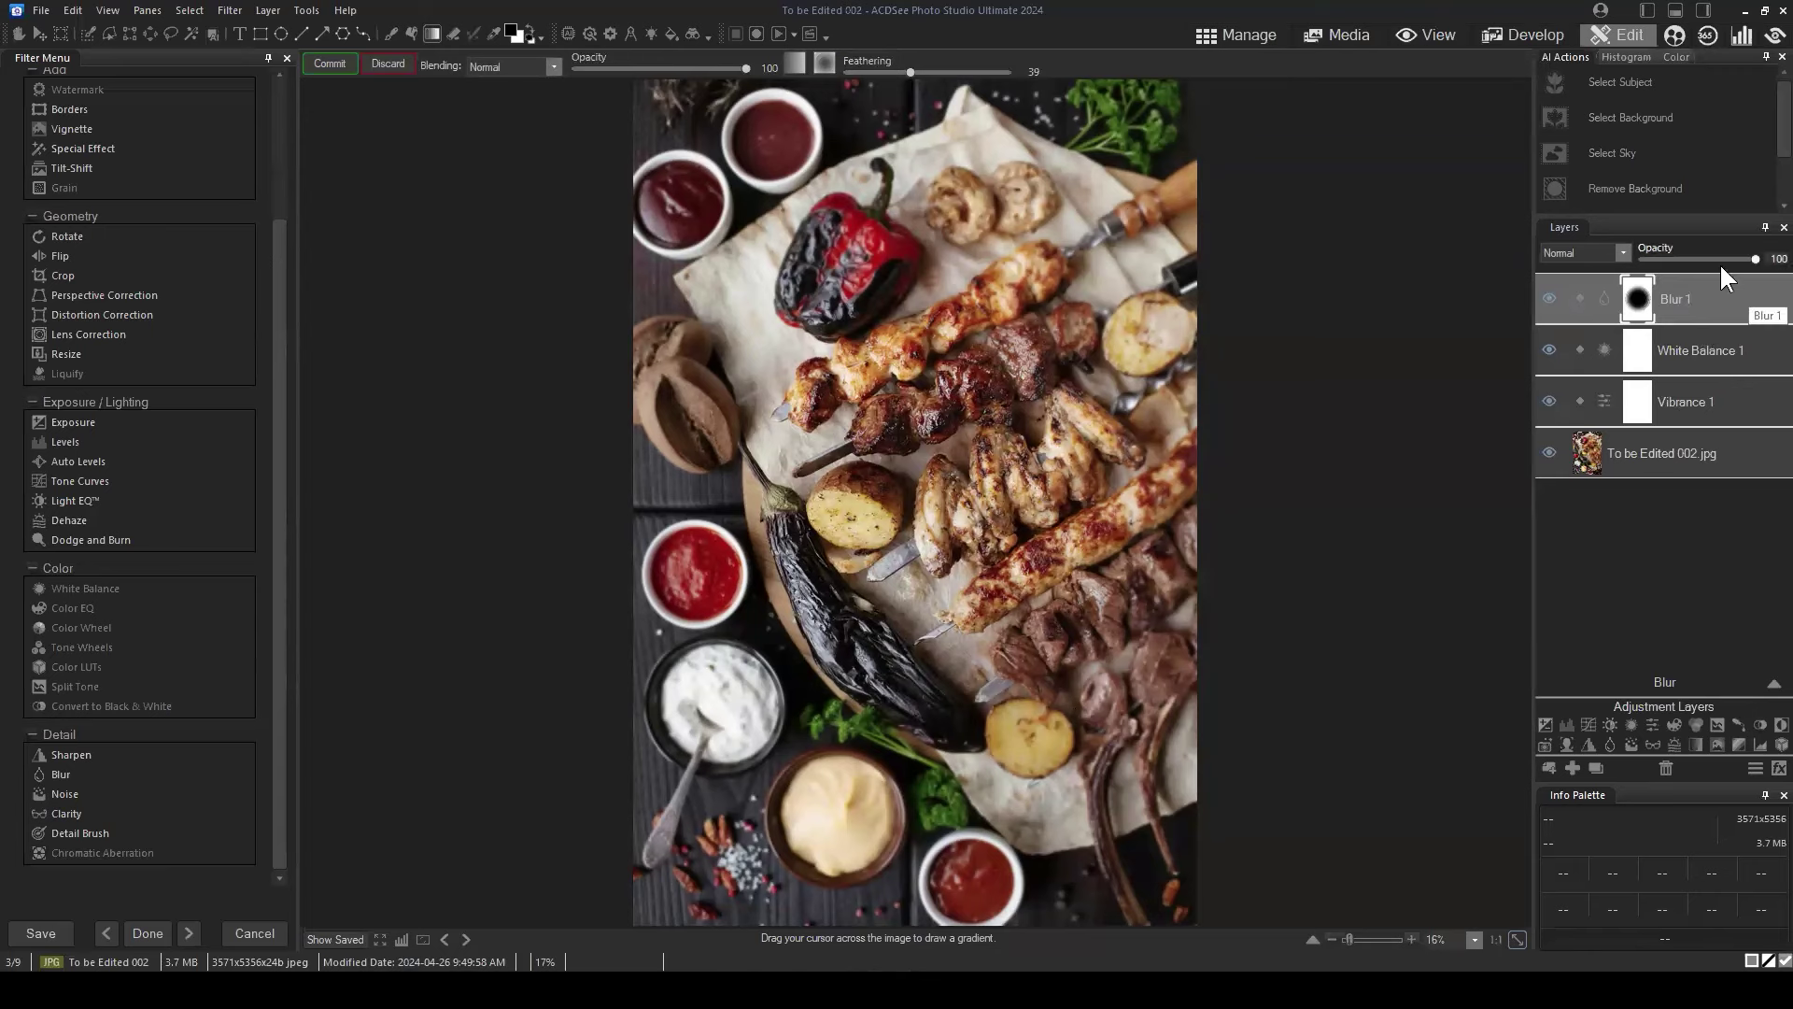
pyautogui.click(1546, 297)
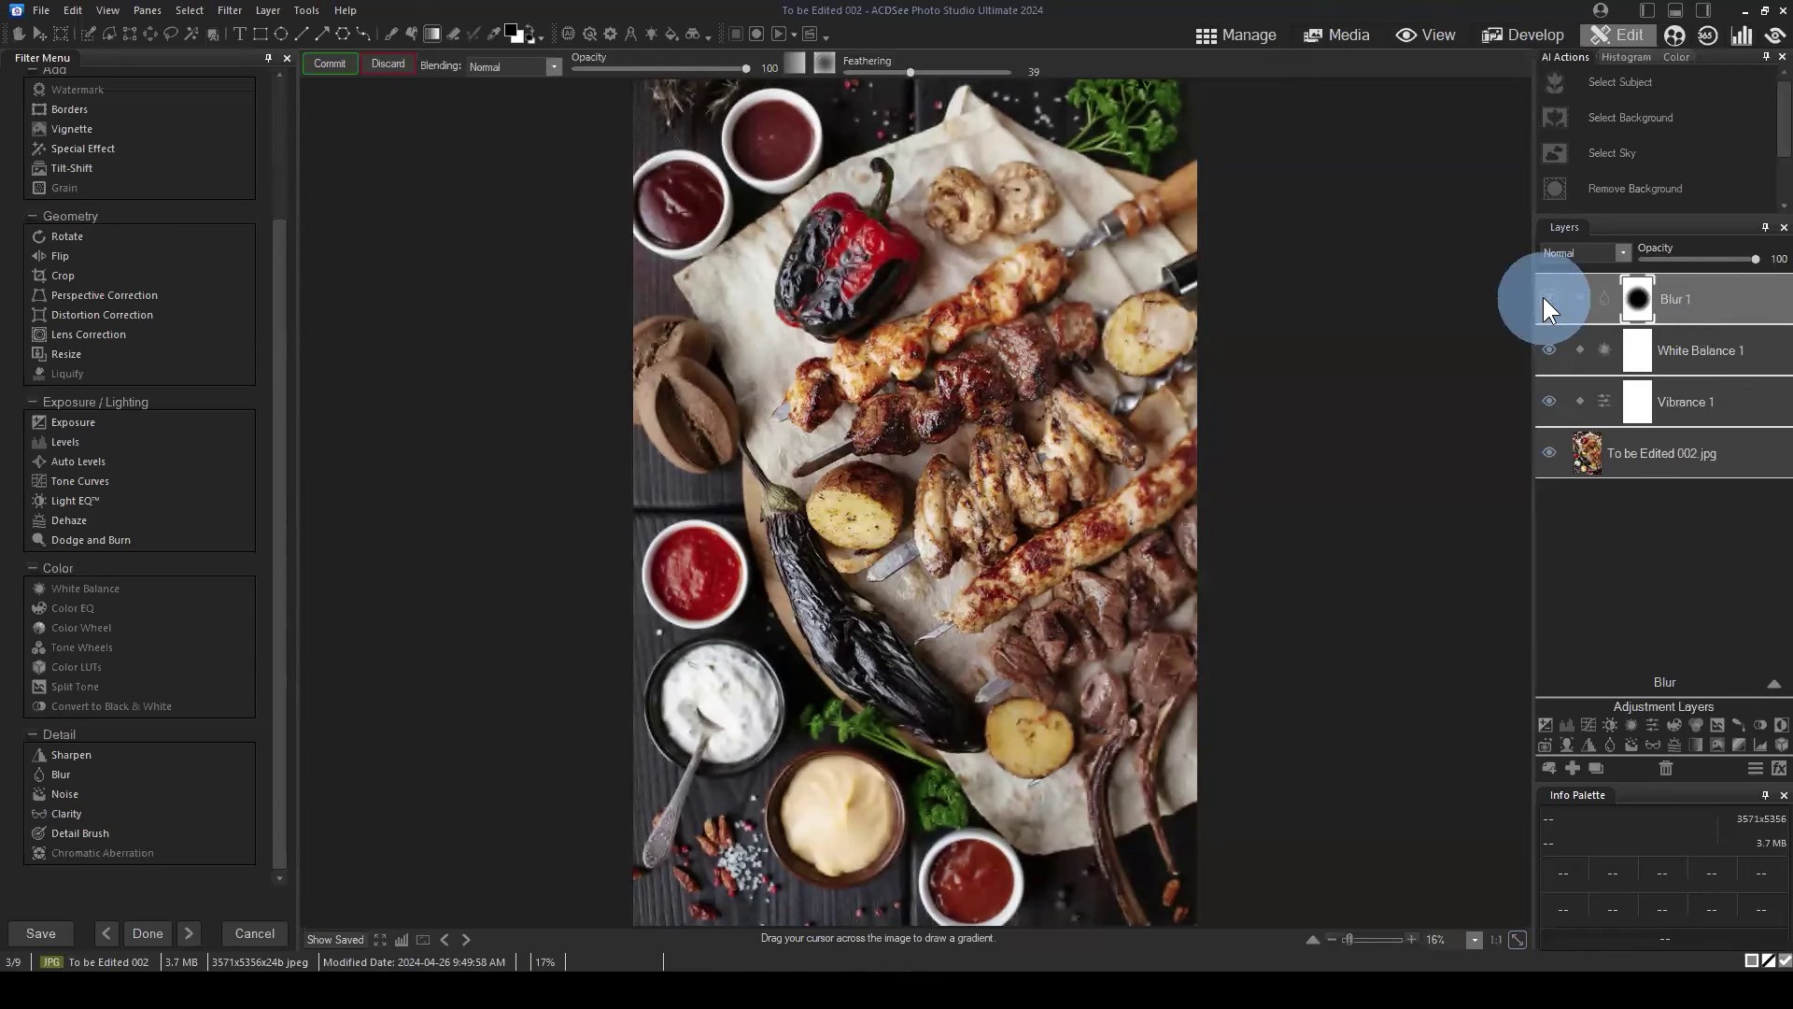
pyautogui.moveTo(1747, 254)
pyautogui.mouseDown()
pyautogui.moveTo(1690, 251)
pyautogui.moveTo(1763, 258)
pyautogui.mouseUp()
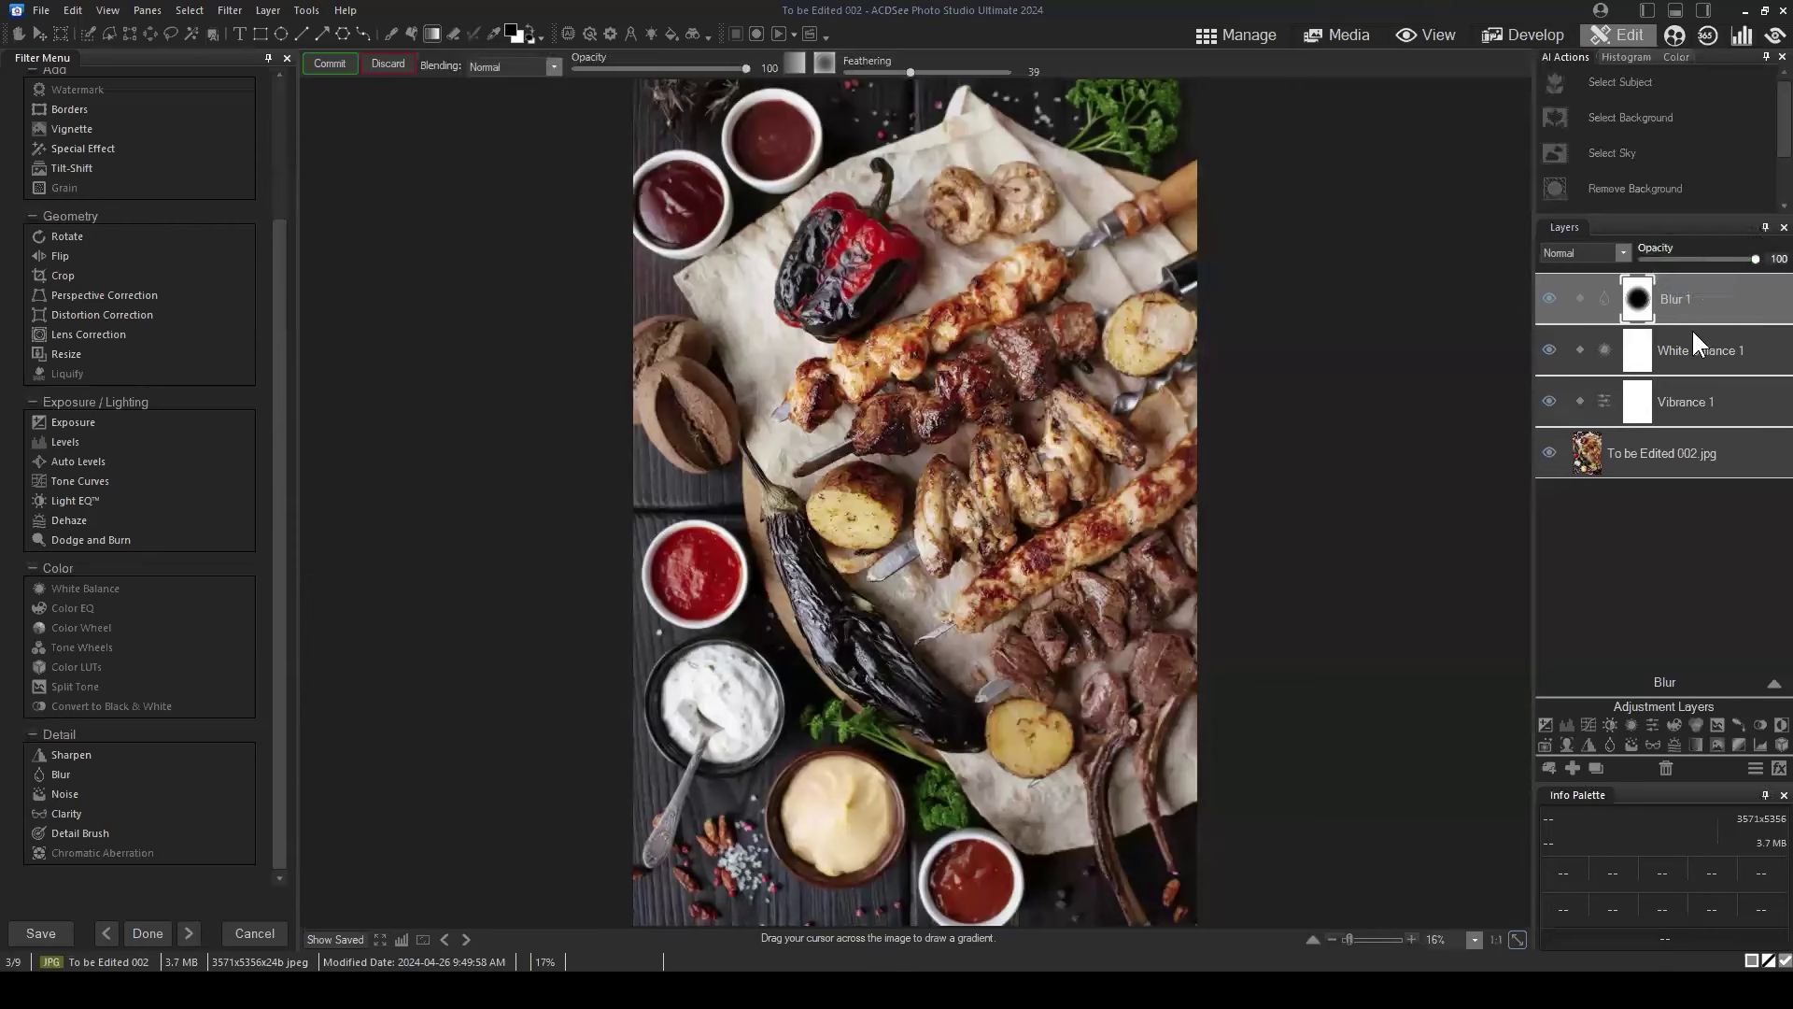
# Set the Blur layer's strength to 29, collapse its settings and check the layer's effect.
pyautogui.click(1748, 686)
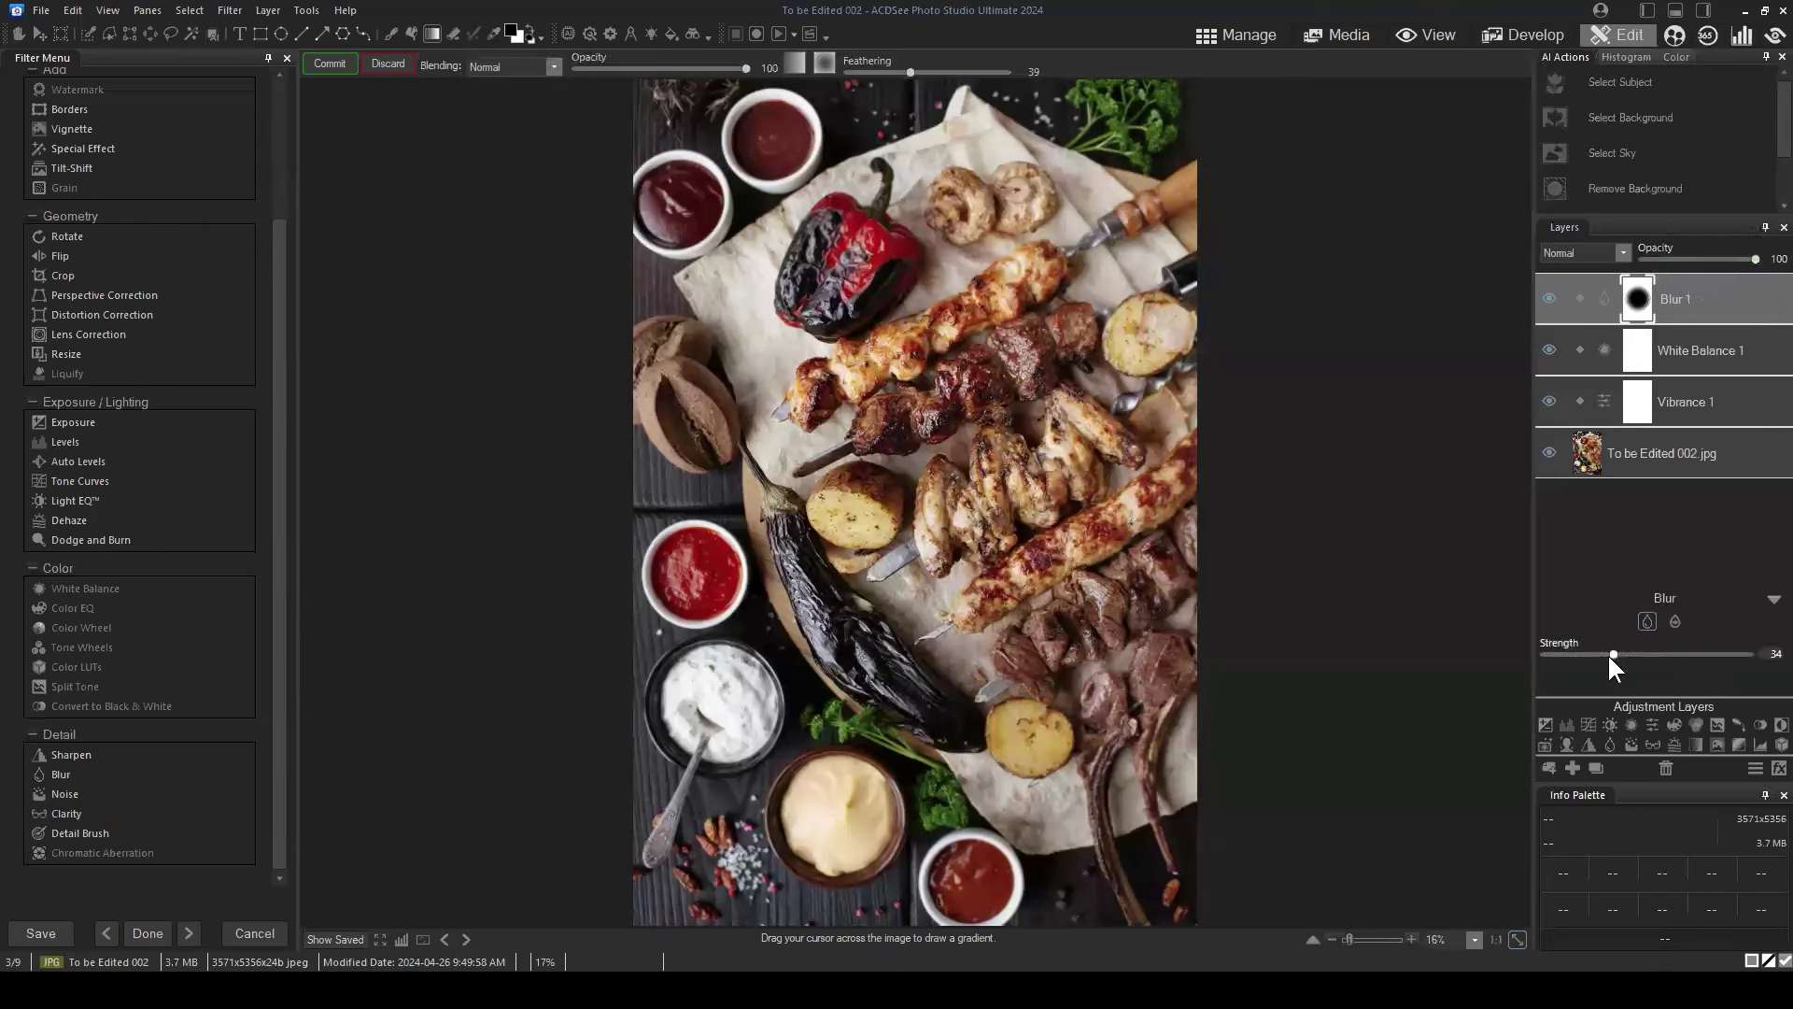
pyautogui.moveTo(1612, 652); pyautogui.dragTo(1602, 653)
pyautogui.click(1774, 598)
pyautogui.click(1550, 297)
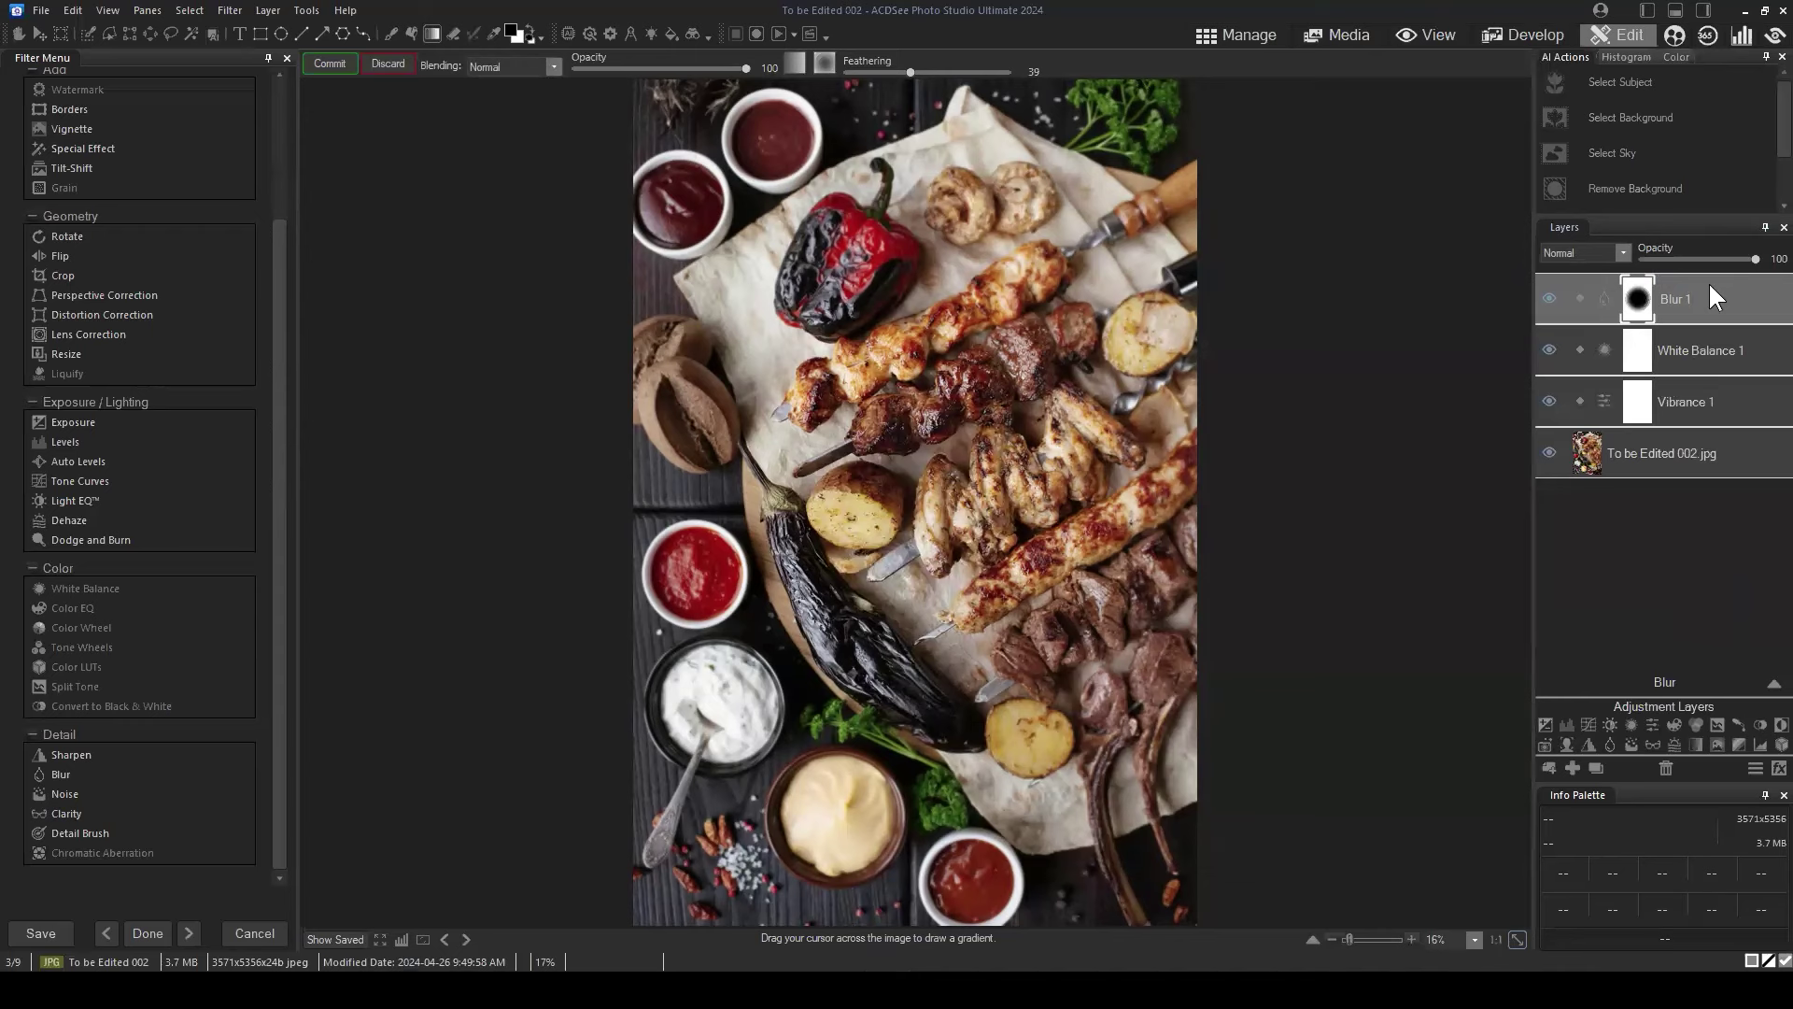
# Add a Vignette adjustment layer above the Blur layer with strength 41, distance 53 and shape 40.
pyautogui.click(1717, 743)
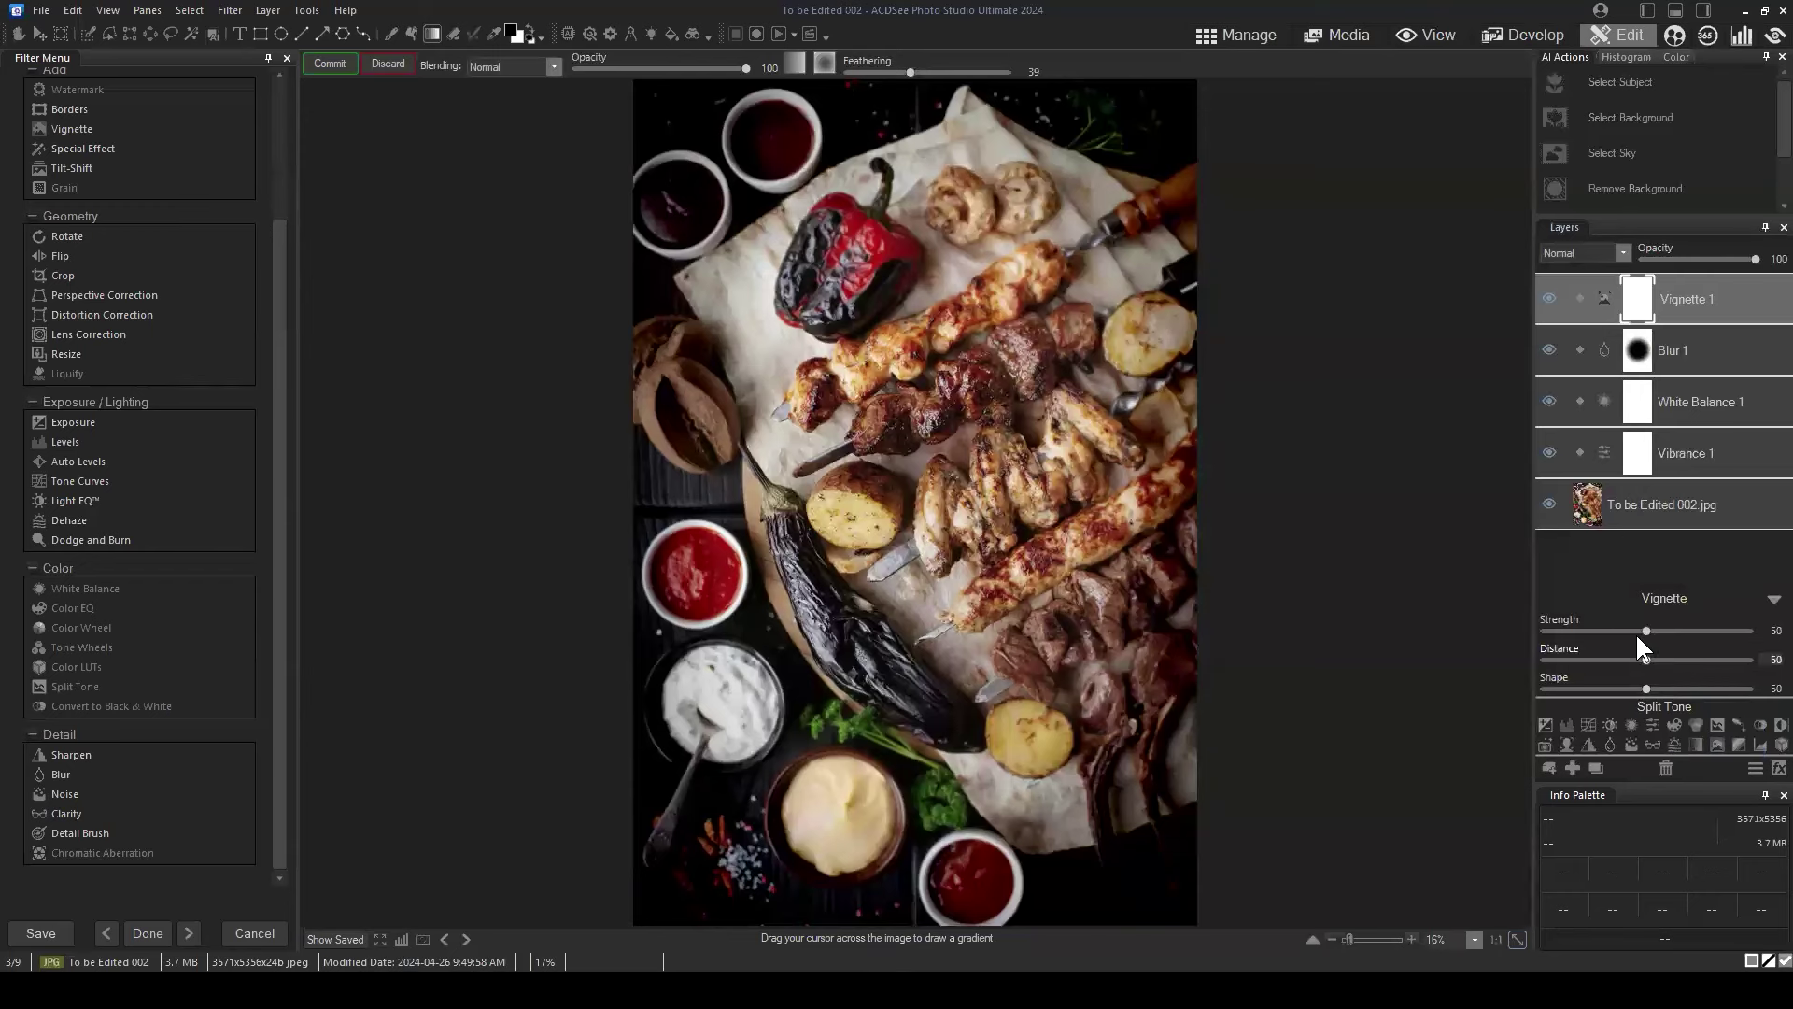
pyautogui.moveTo(1645, 628); pyautogui.dragTo(1627, 630)
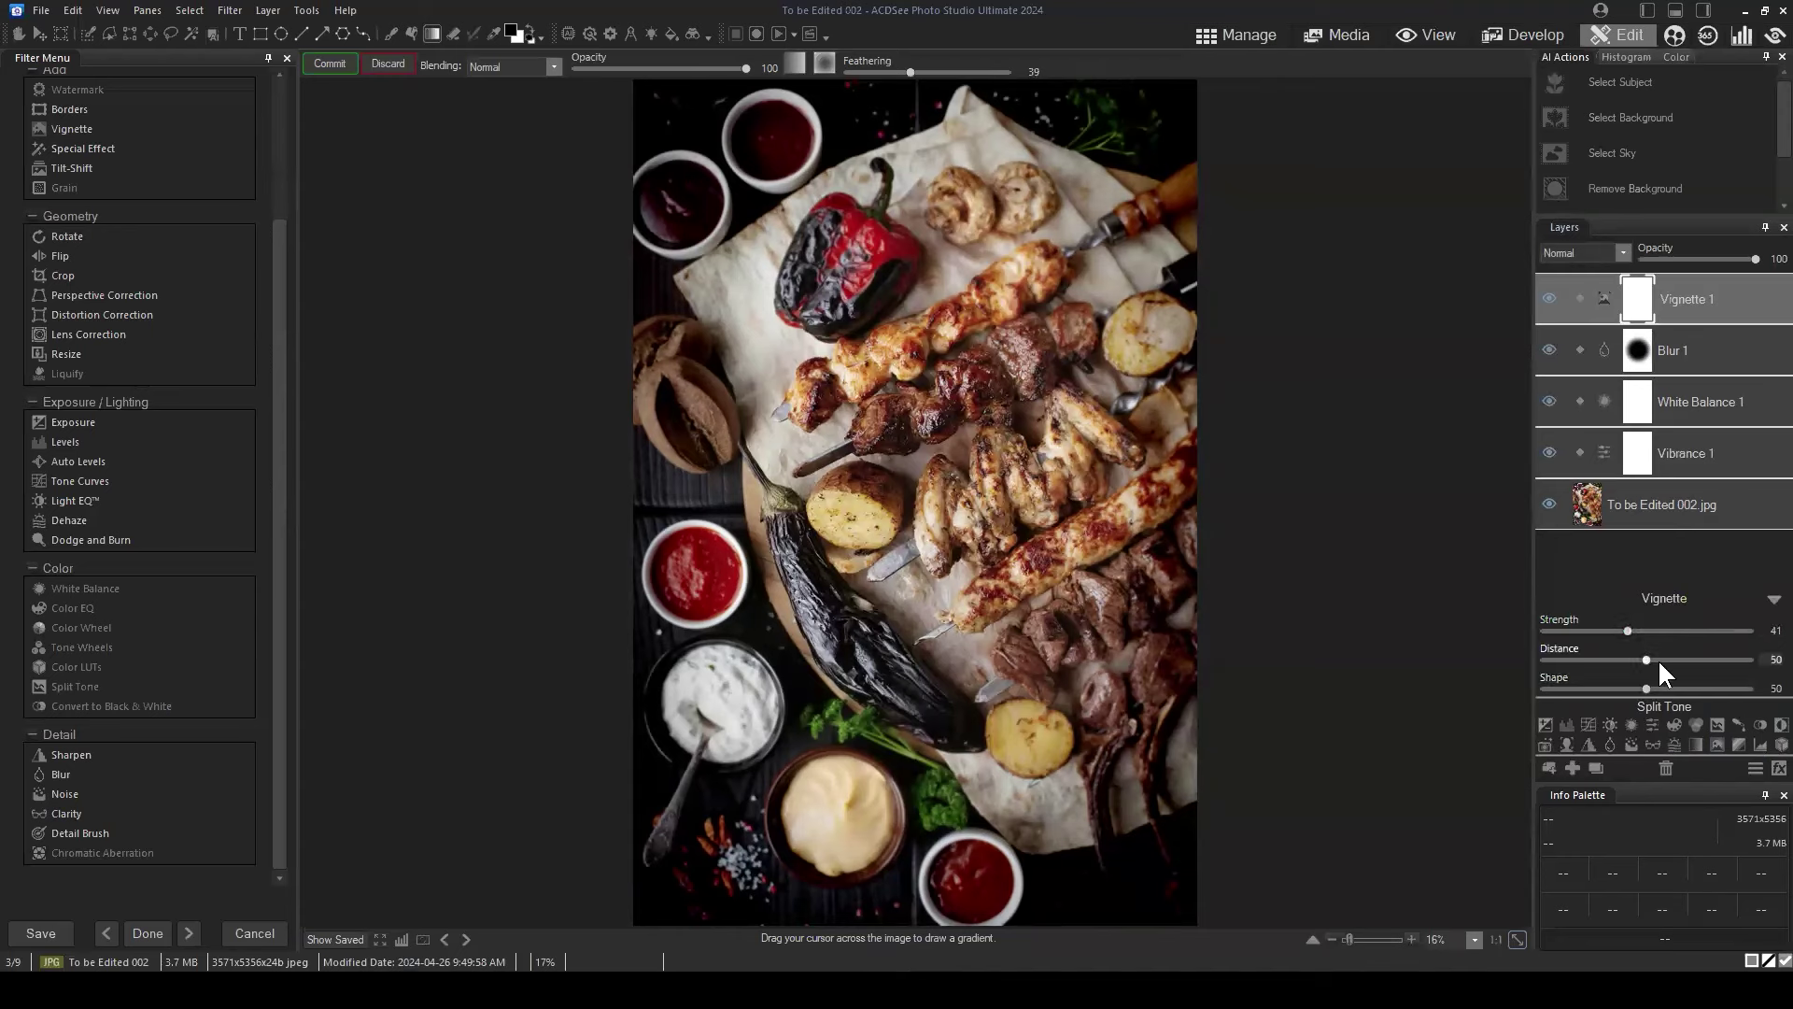
pyautogui.moveTo(1647, 660); pyautogui.dragTo(1654, 660)
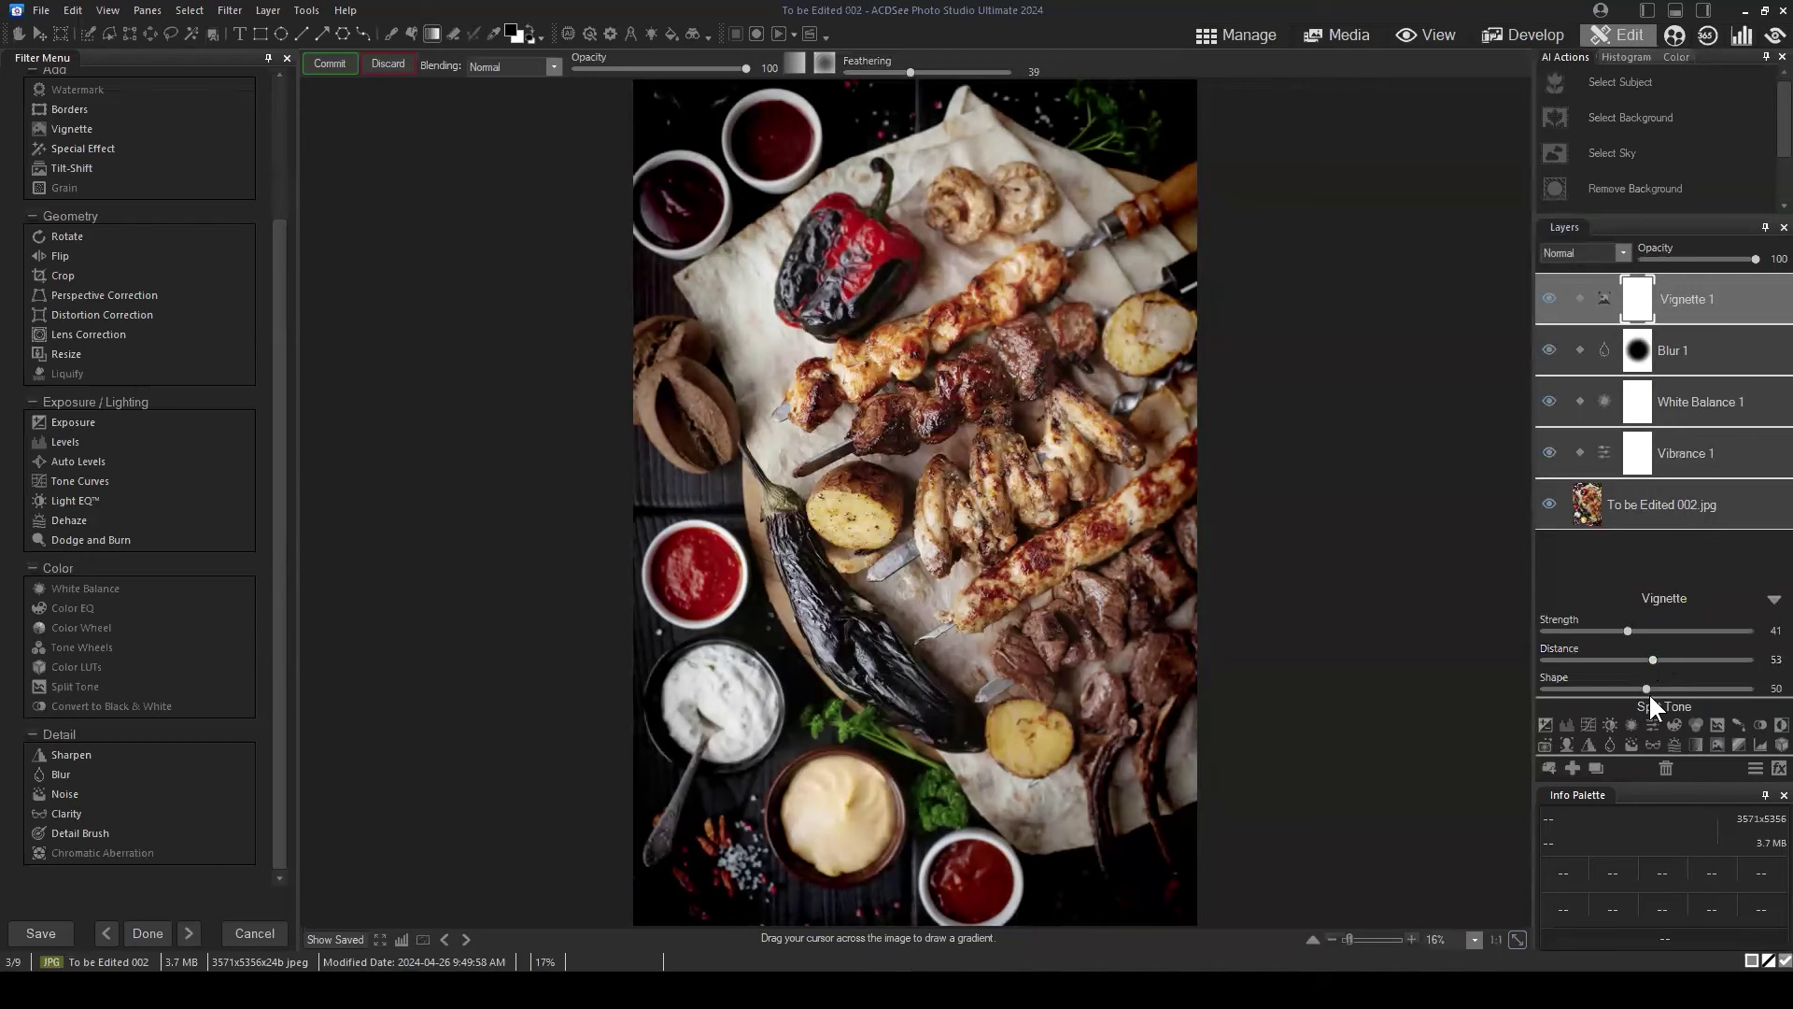
pyautogui.moveTo(1647, 689); pyautogui.dragTo(1625, 688)
pyautogui.doubleClick(1623, 686)
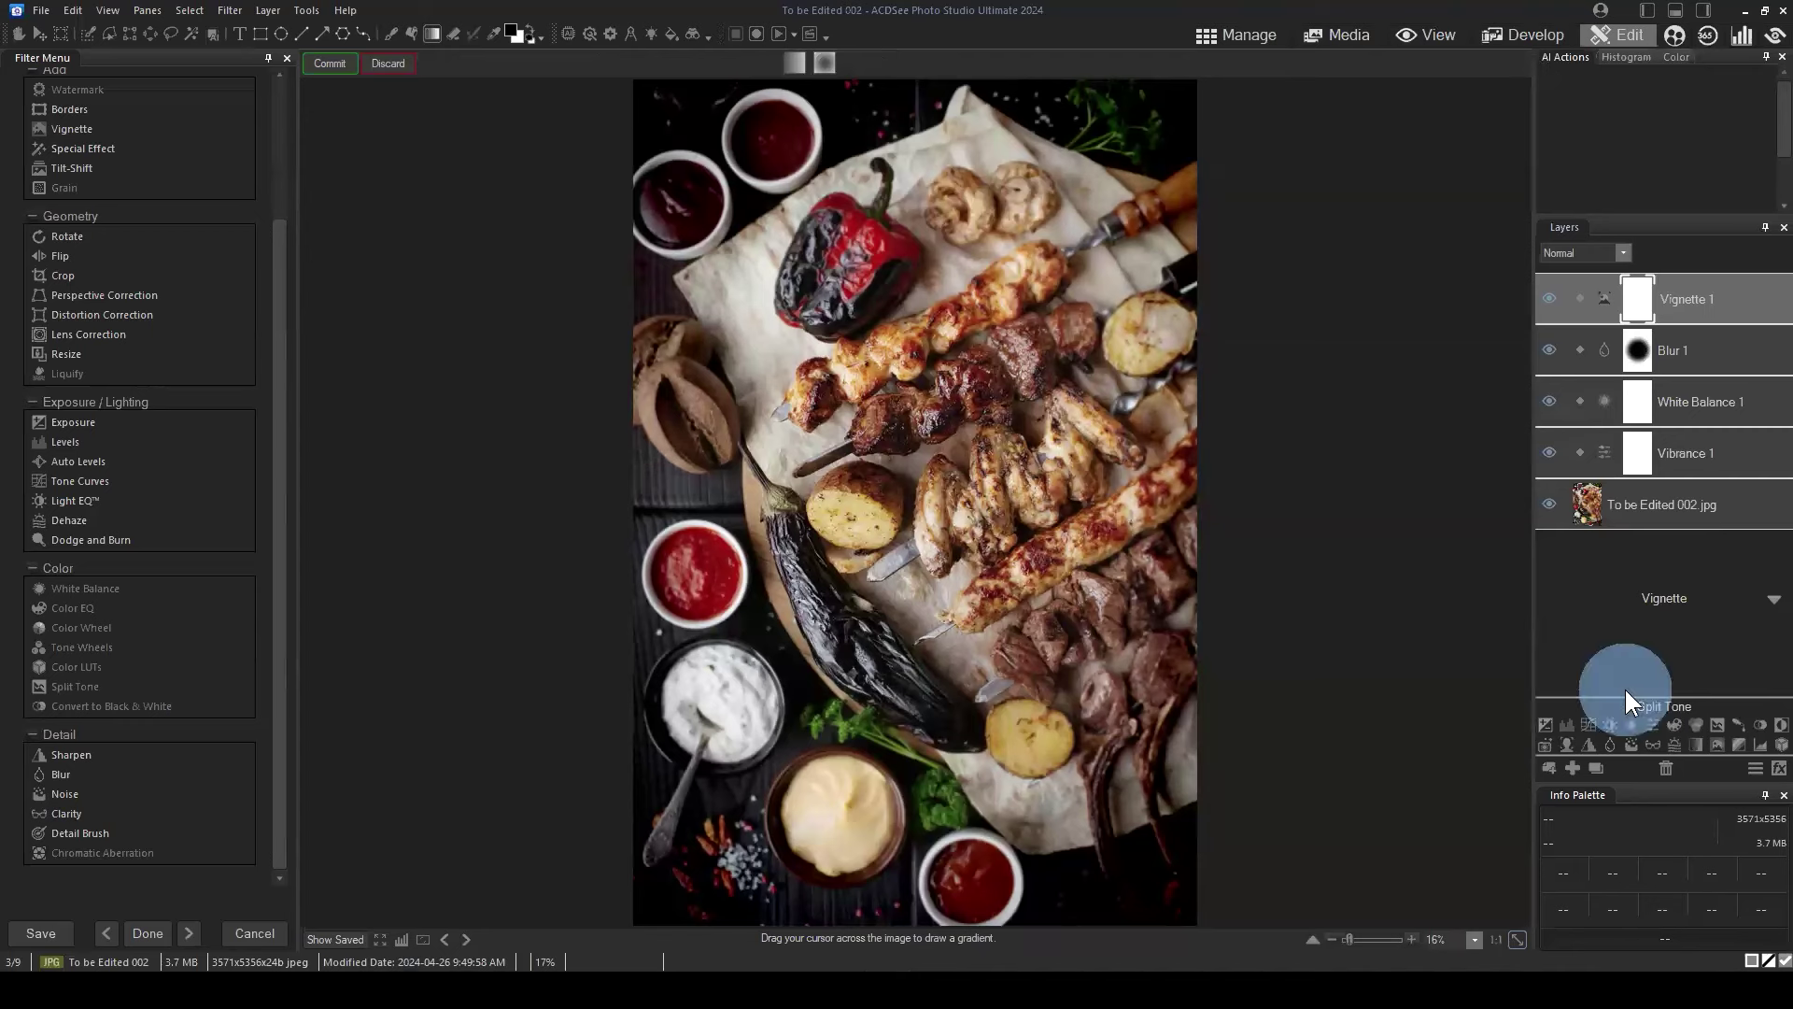
pyautogui.moveTo(1641, 688); pyautogui.dragTo(1623, 686)
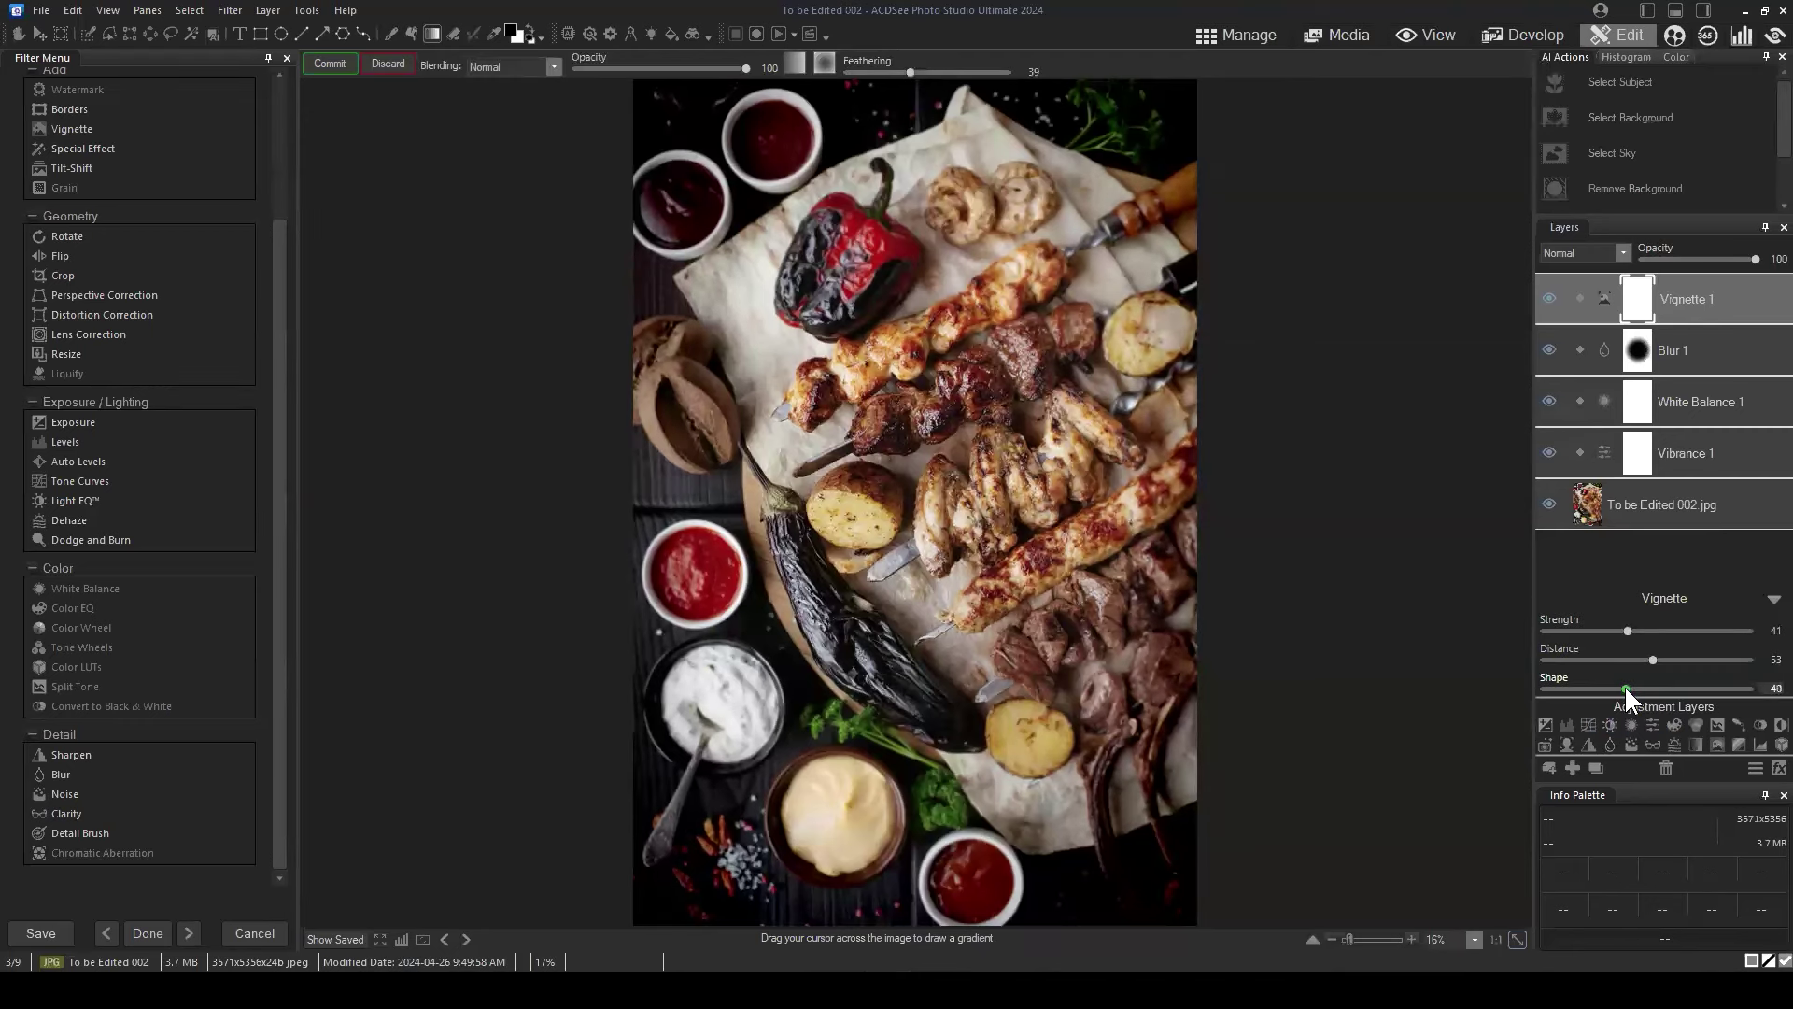
pyautogui.click(1772, 599)
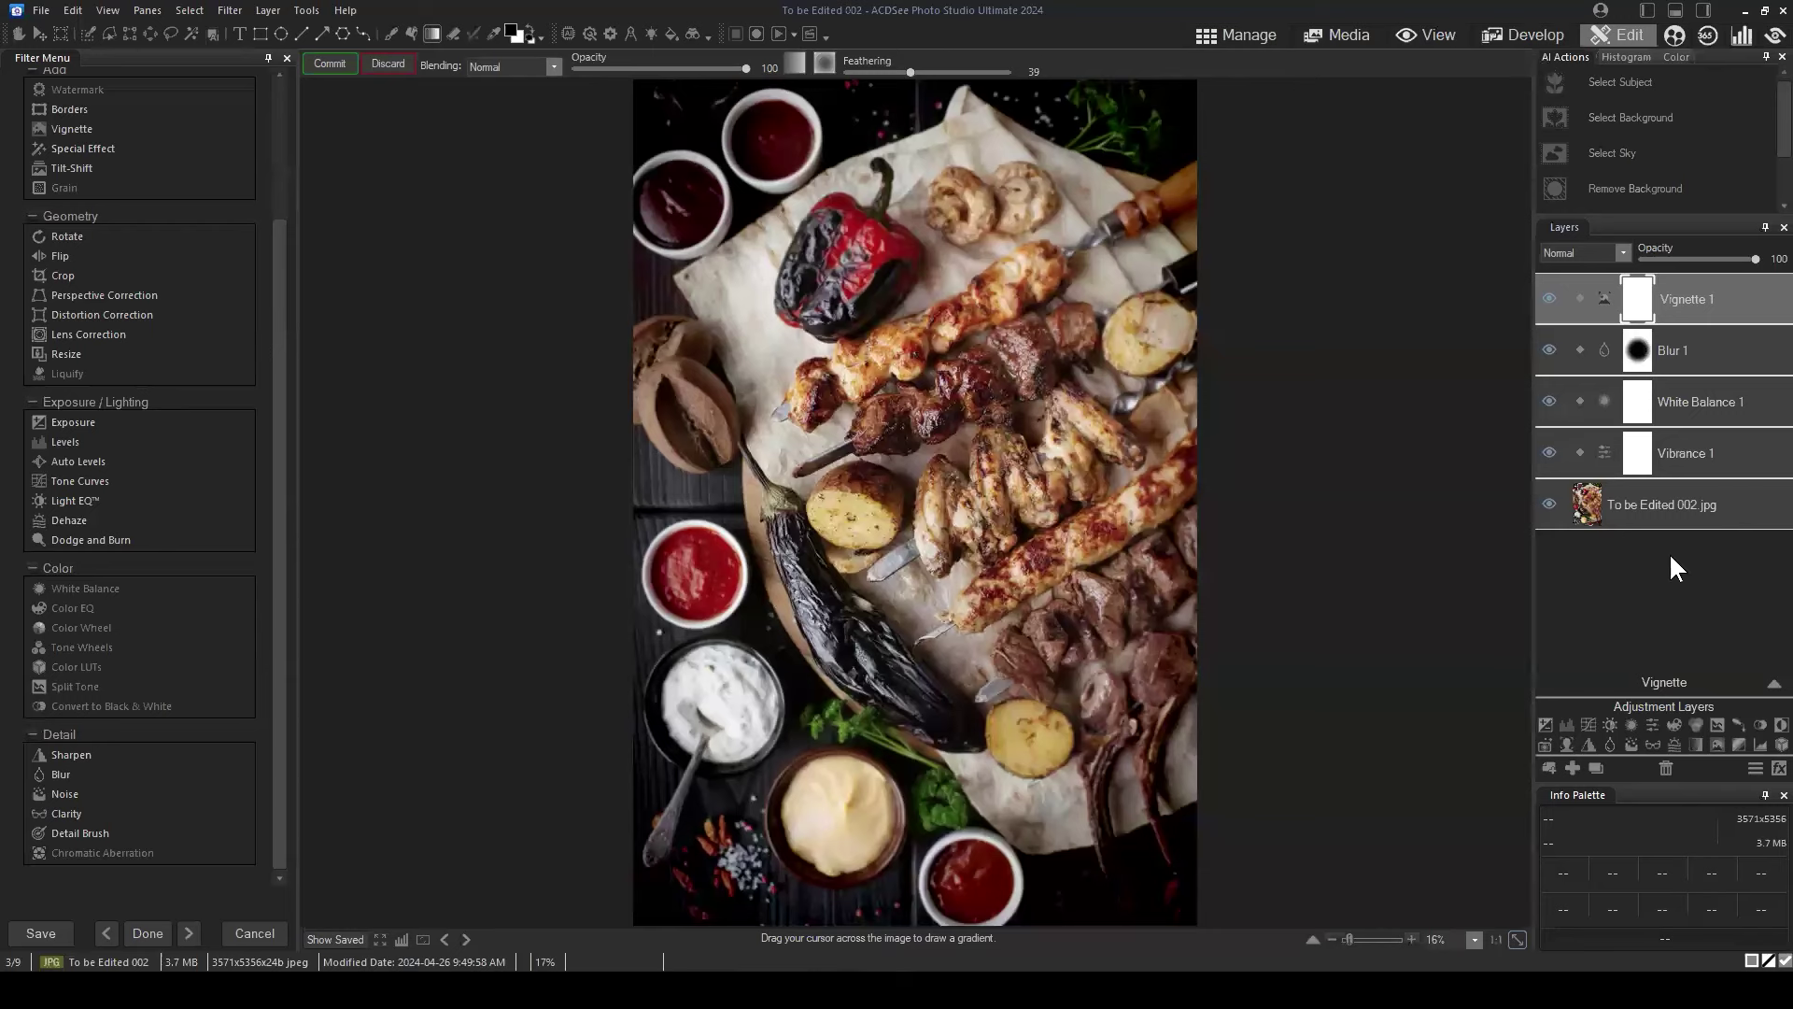
# Add a blank layer between the Vignette and Blur layers, and set a light blue foreground color for the Fill tool.
pyautogui.click(1573, 769)
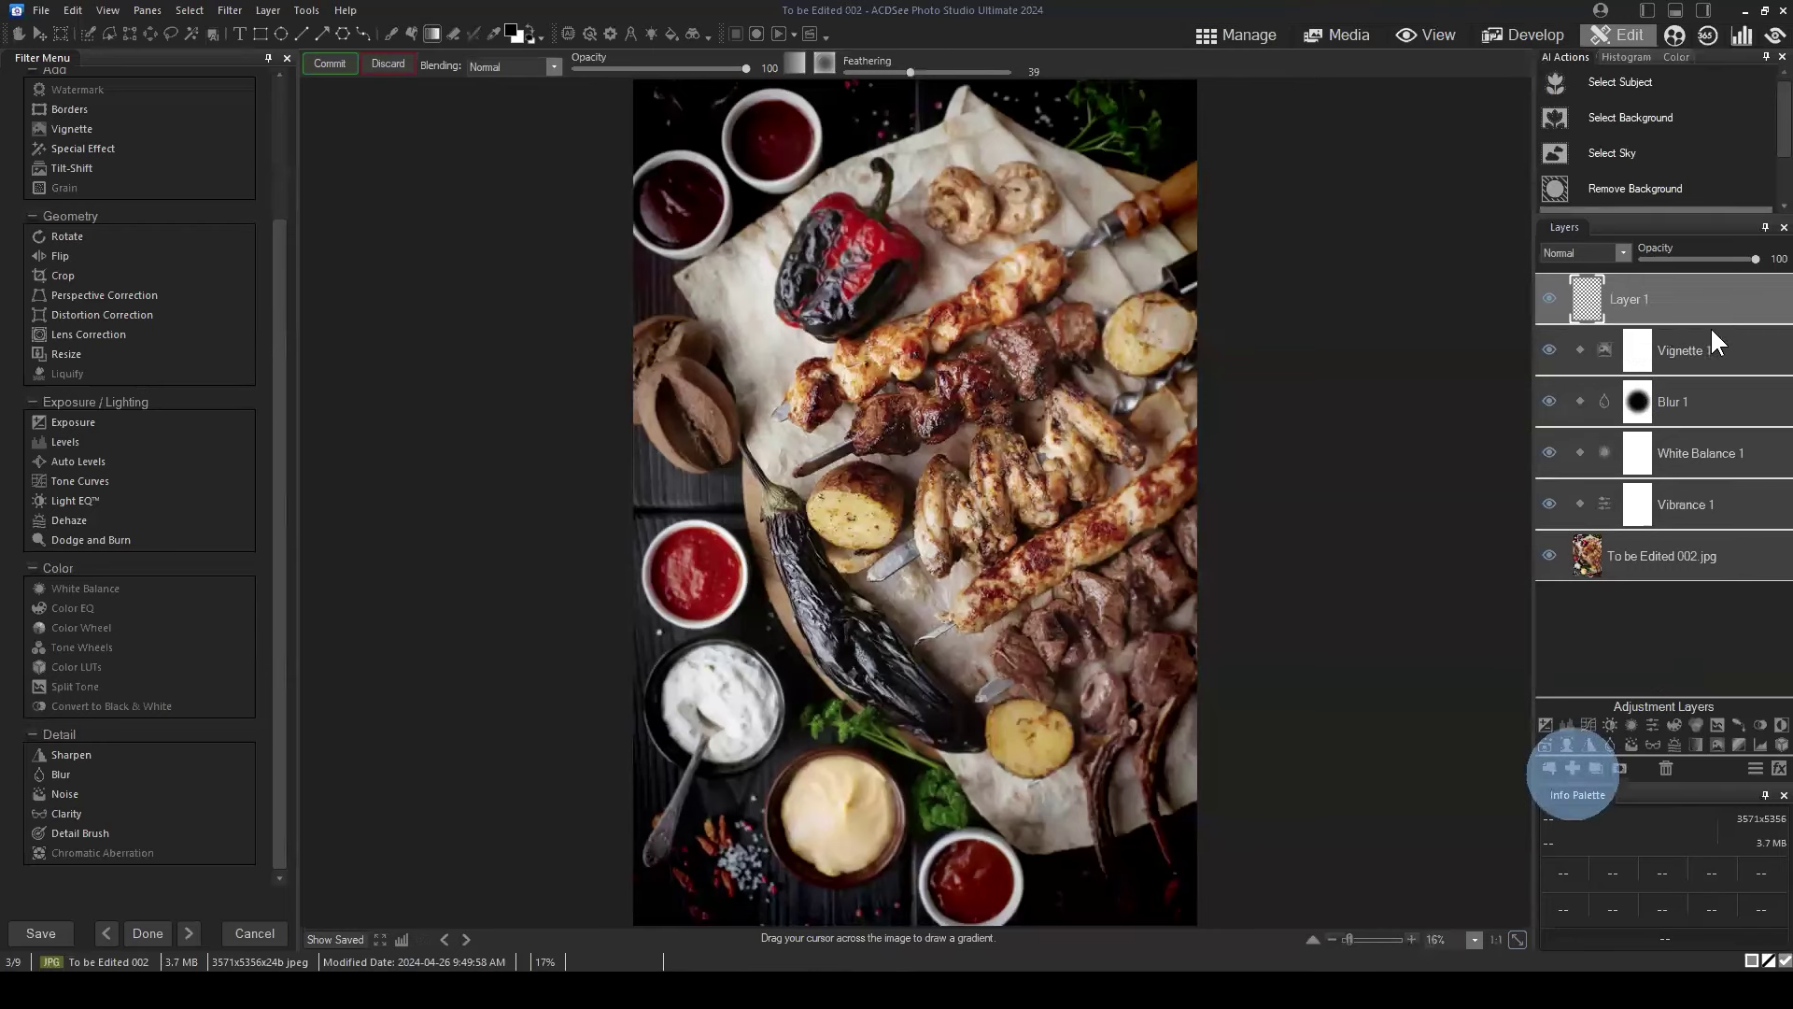
pyautogui.moveTo(1690, 295); pyautogui.dragTo(1685, 344)
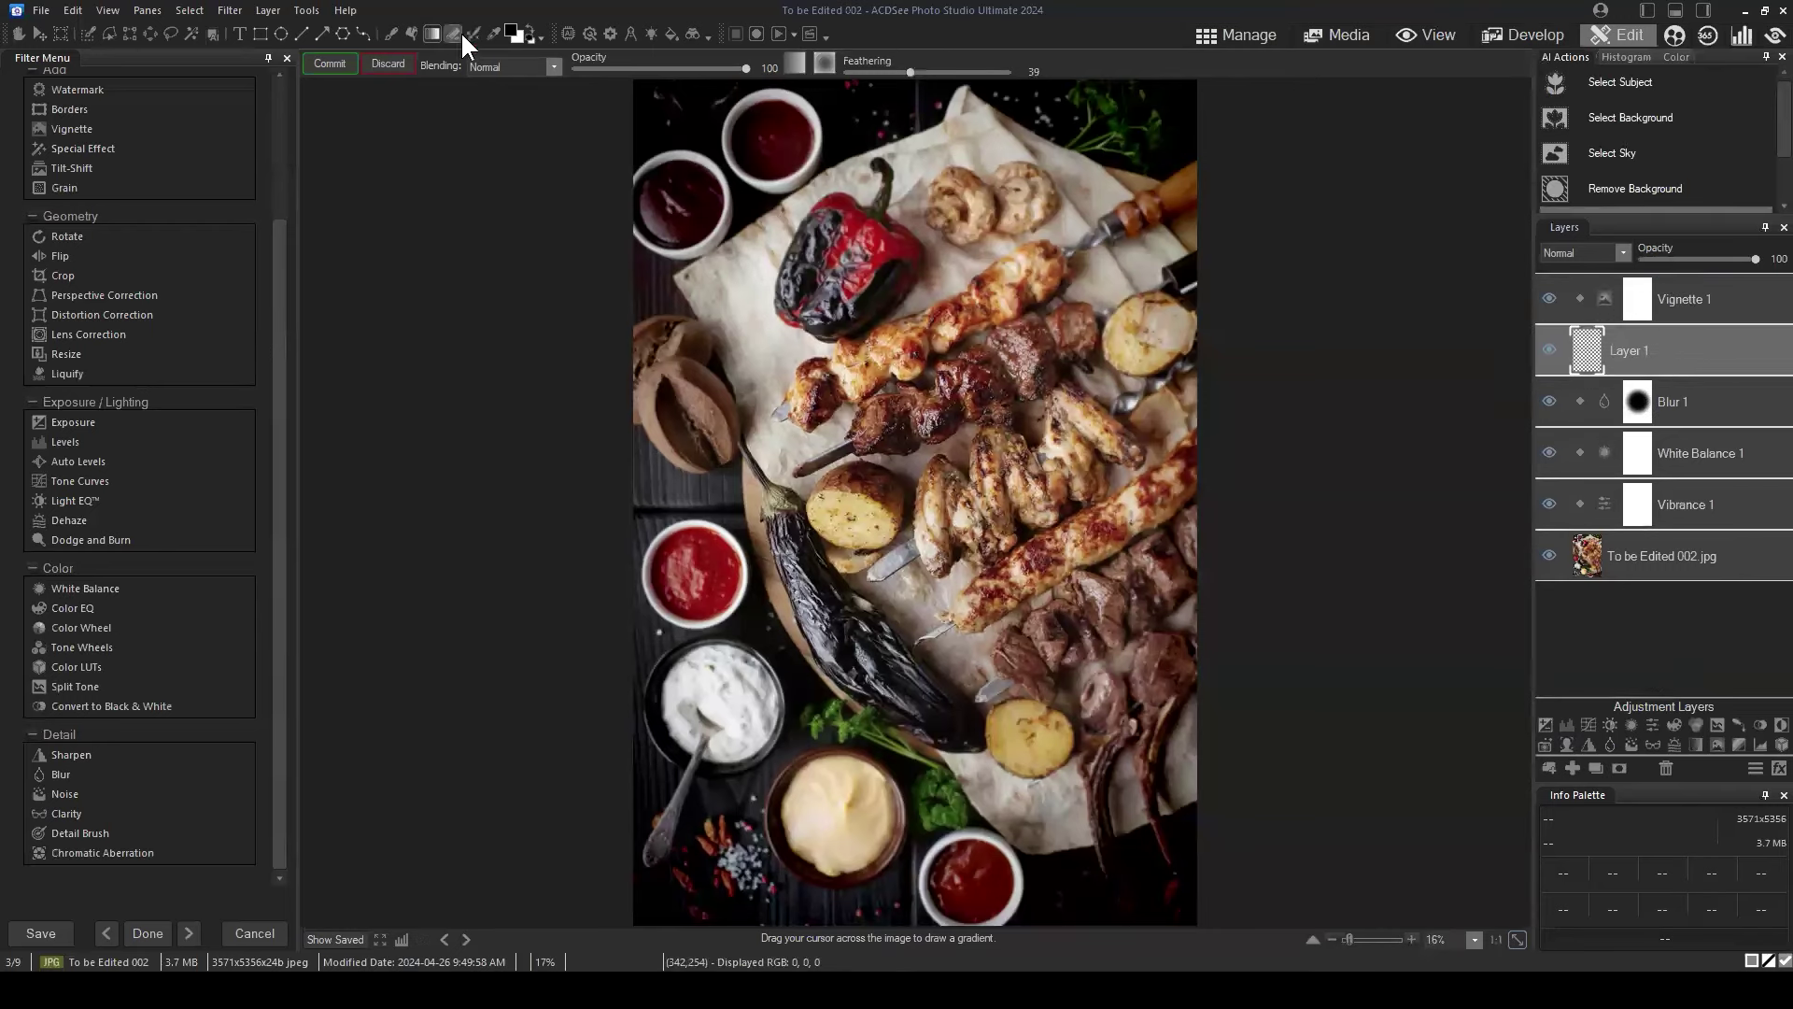
pyautogui.click(510, 32)
pyautogui.click(833, 431)
pyautogui.click(854, 420)
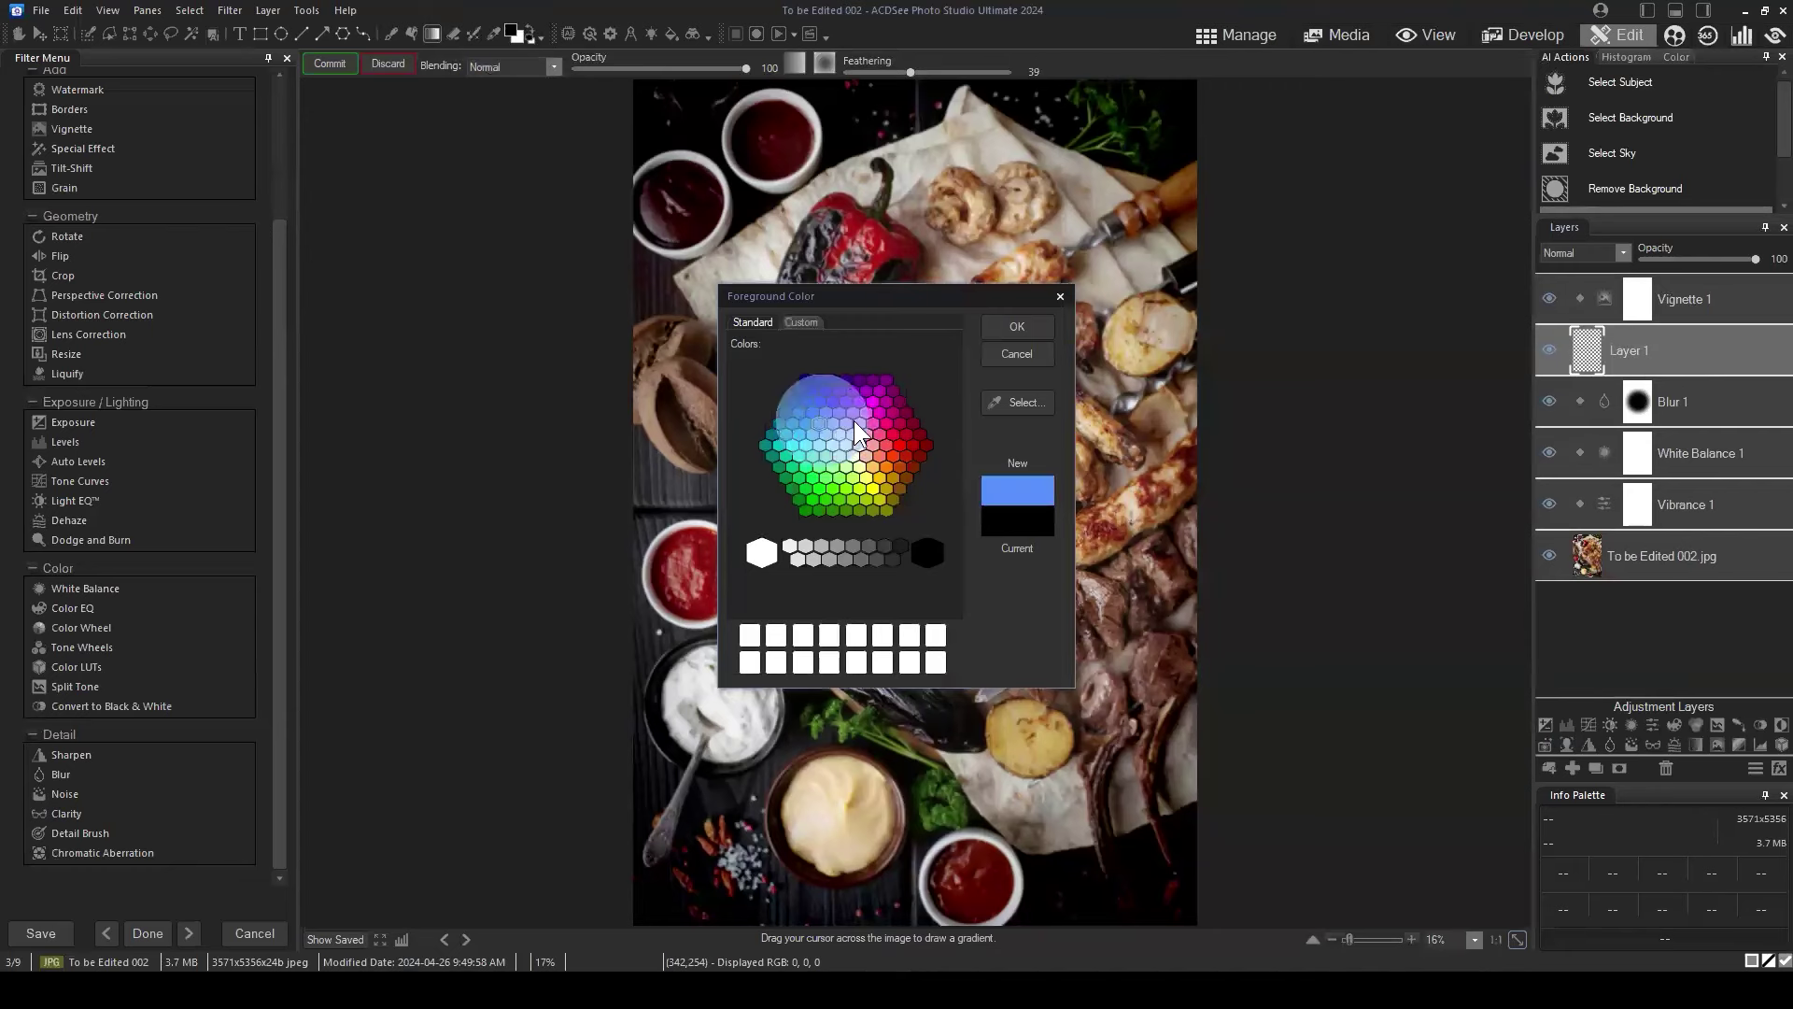
pyautogui.click(1017, 327)
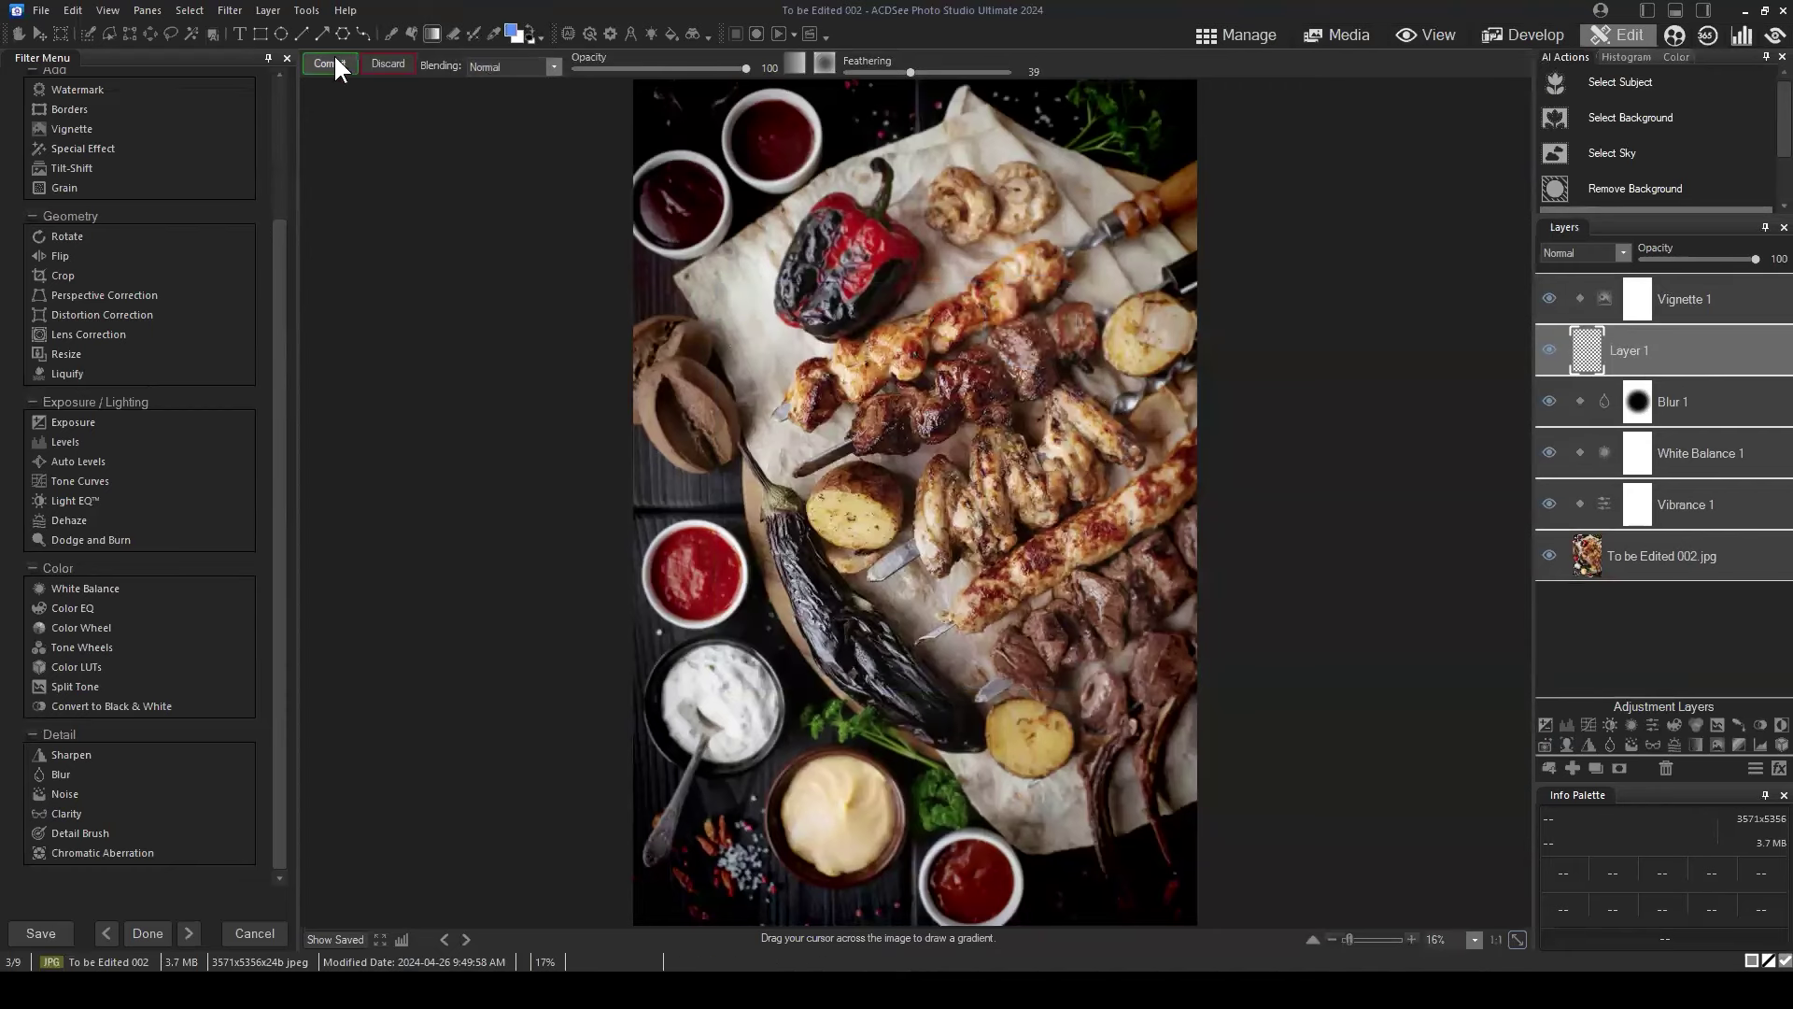
pyautogui.click(409, 33)
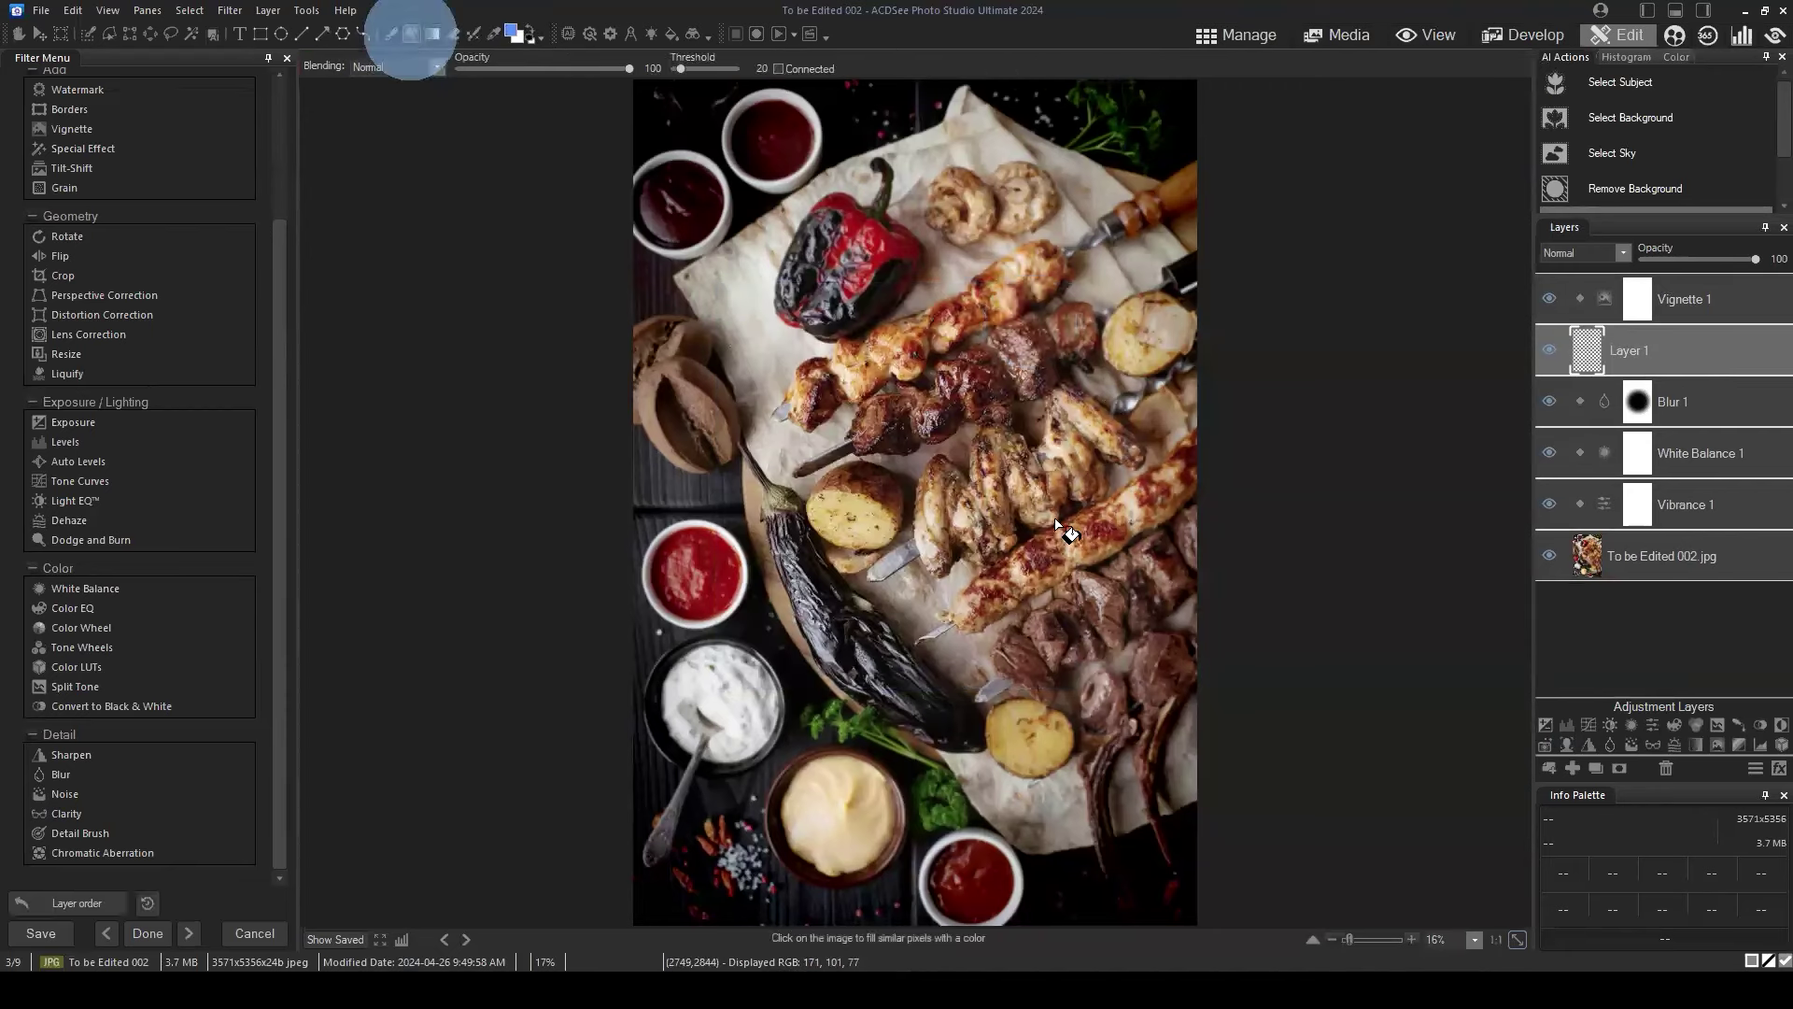
pyautogui.click(1674, 351)
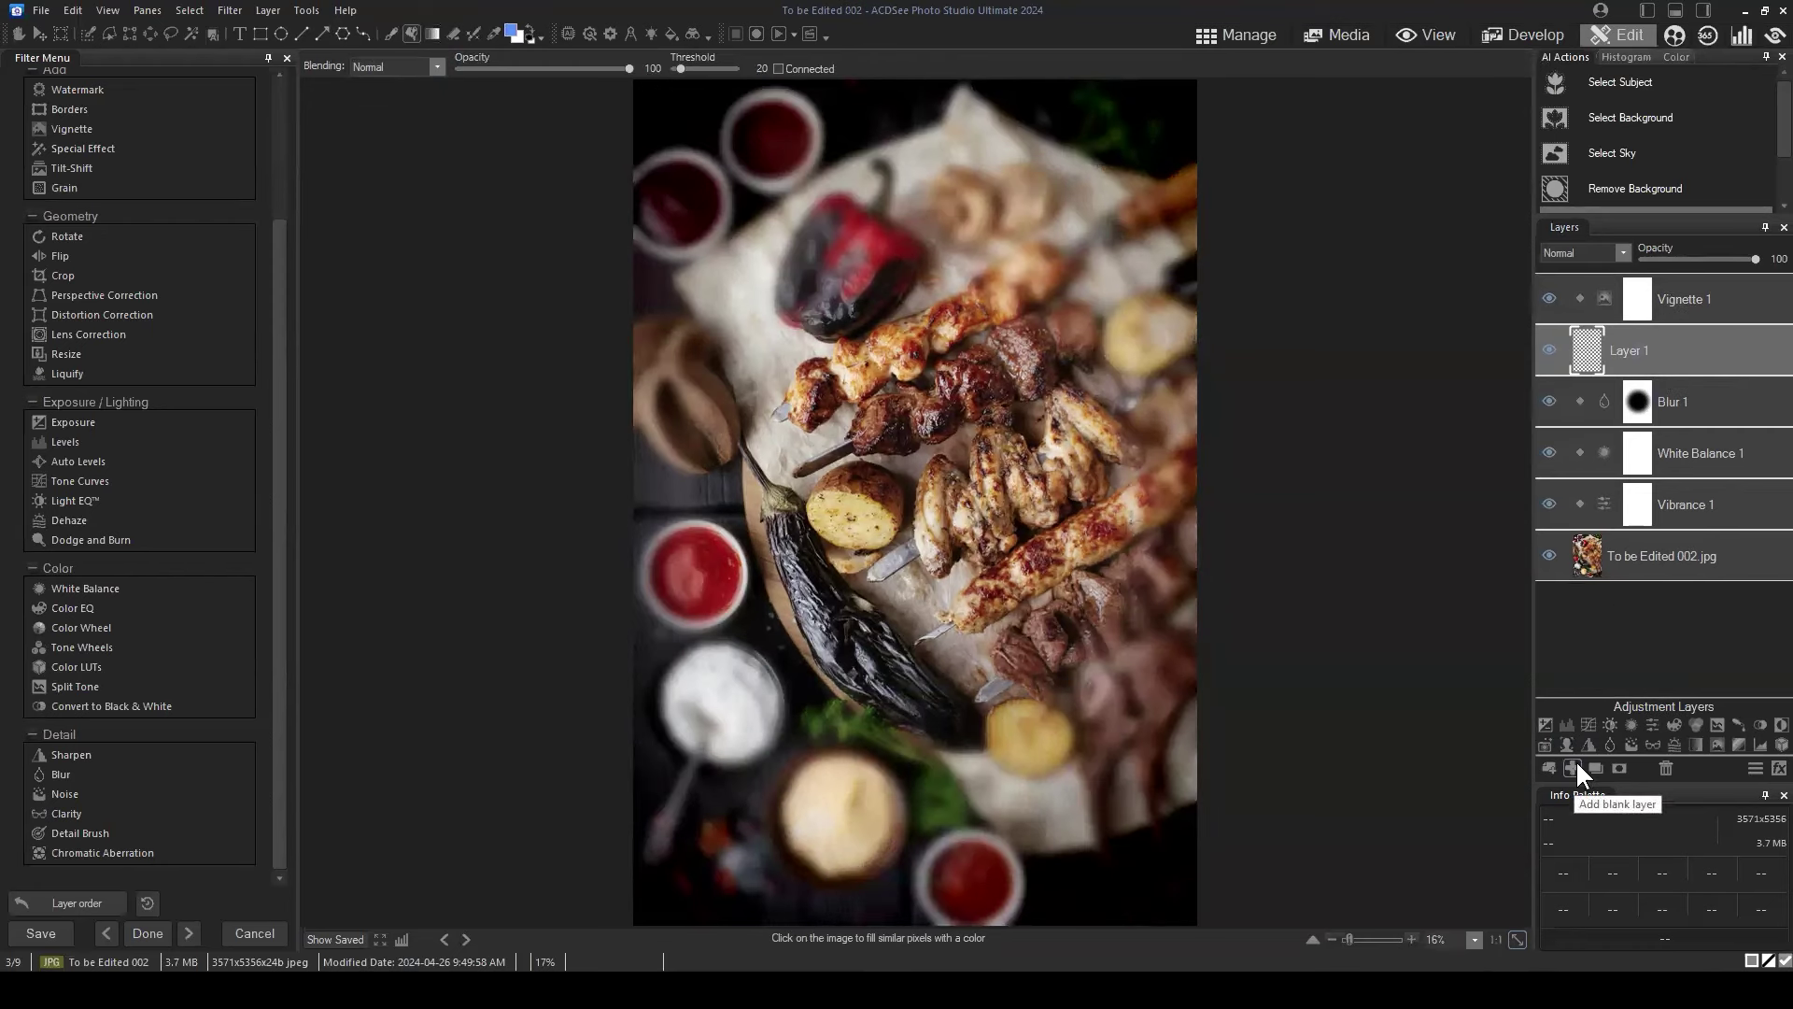
pyautogui.moveTo(1656, 356); pyautogui.dragTo(1686, 348)
# Reduce the Blur layer's opacity to about 51.
pyautogui.click(1714, 409)
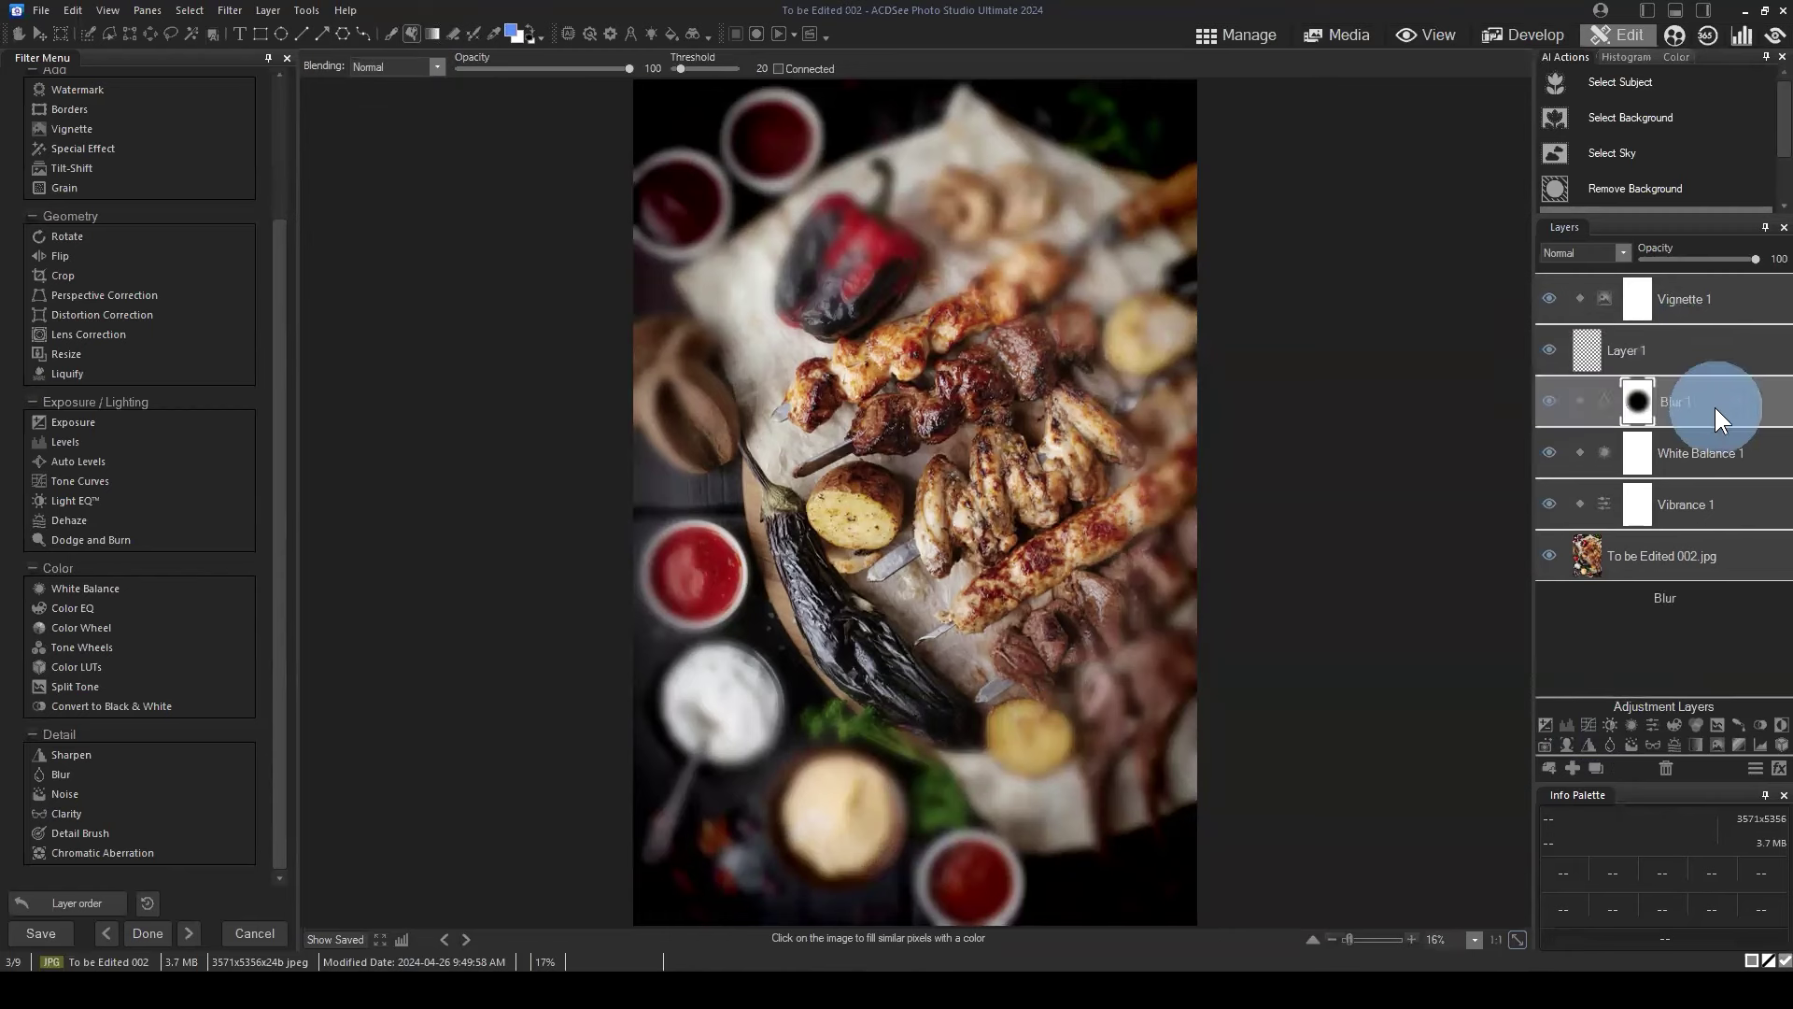
pyautogui.click(1749, 259)
pyautogui.moveTo(1723, 255); pyautogui.dragTo(1700, 258)
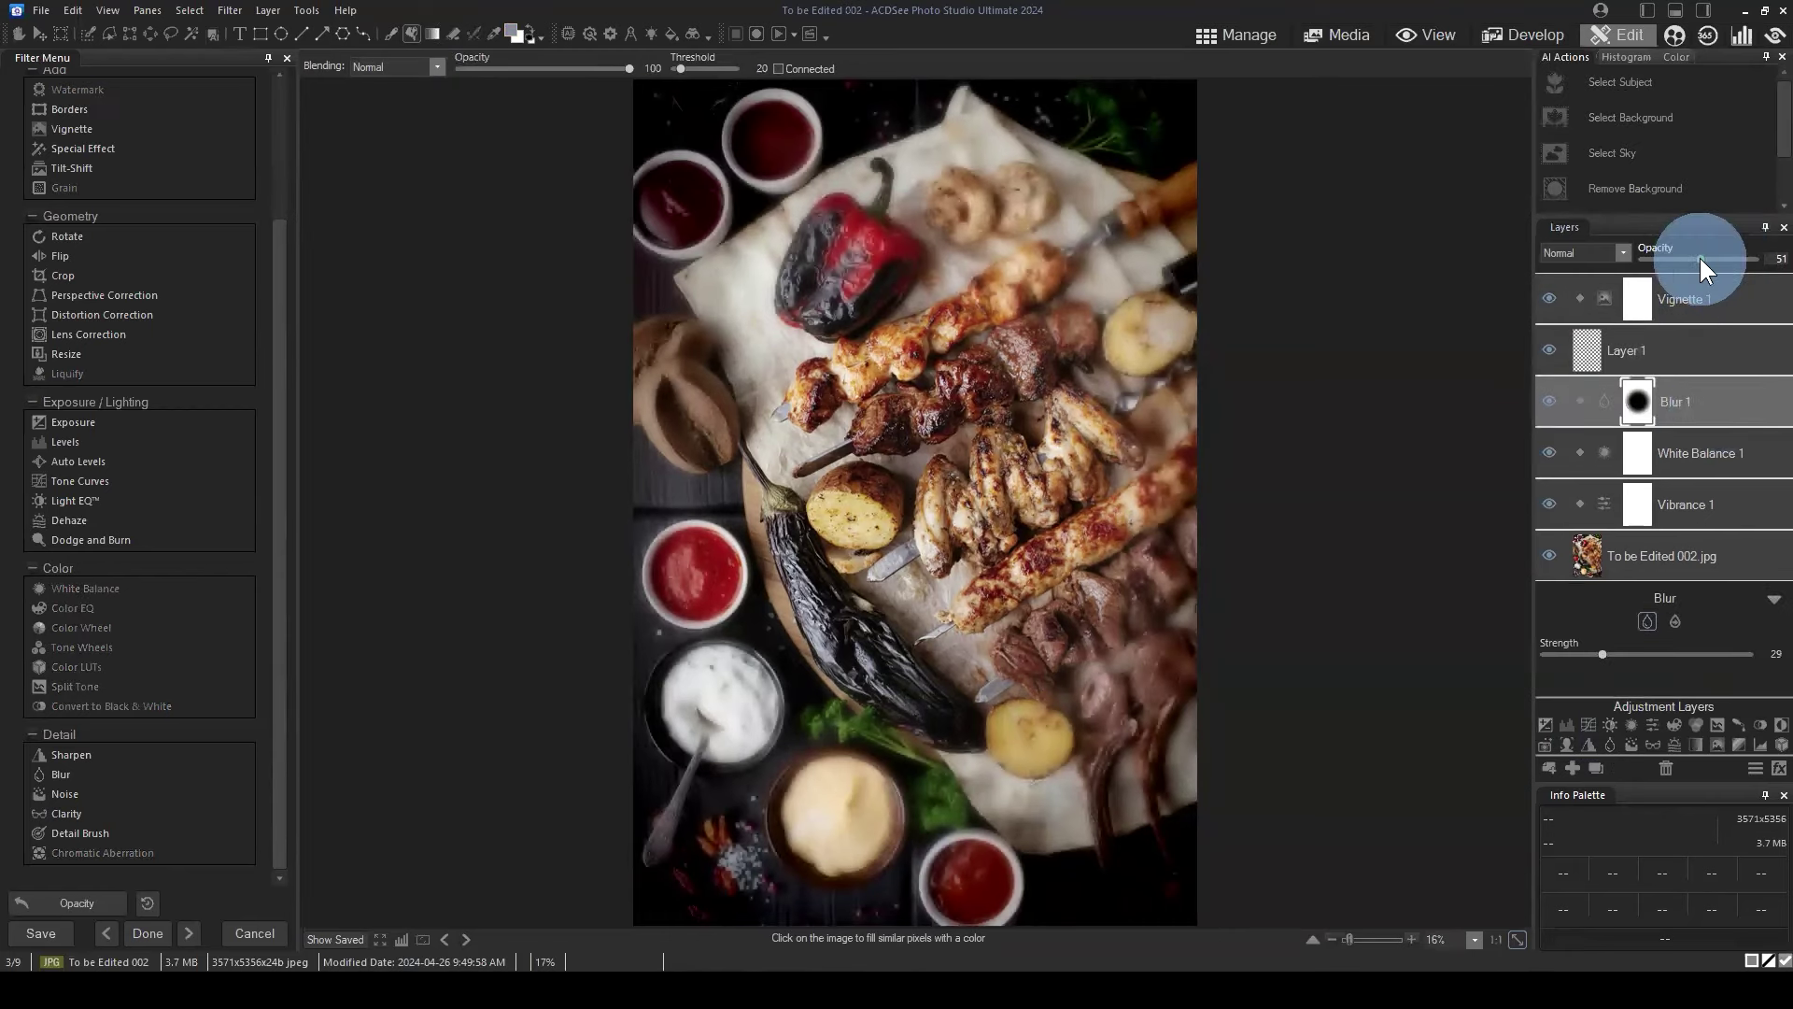
# Fill the blank layer beneath the Vignette layer with the light blue foreground color.
pyautogui.click(1658, 335)
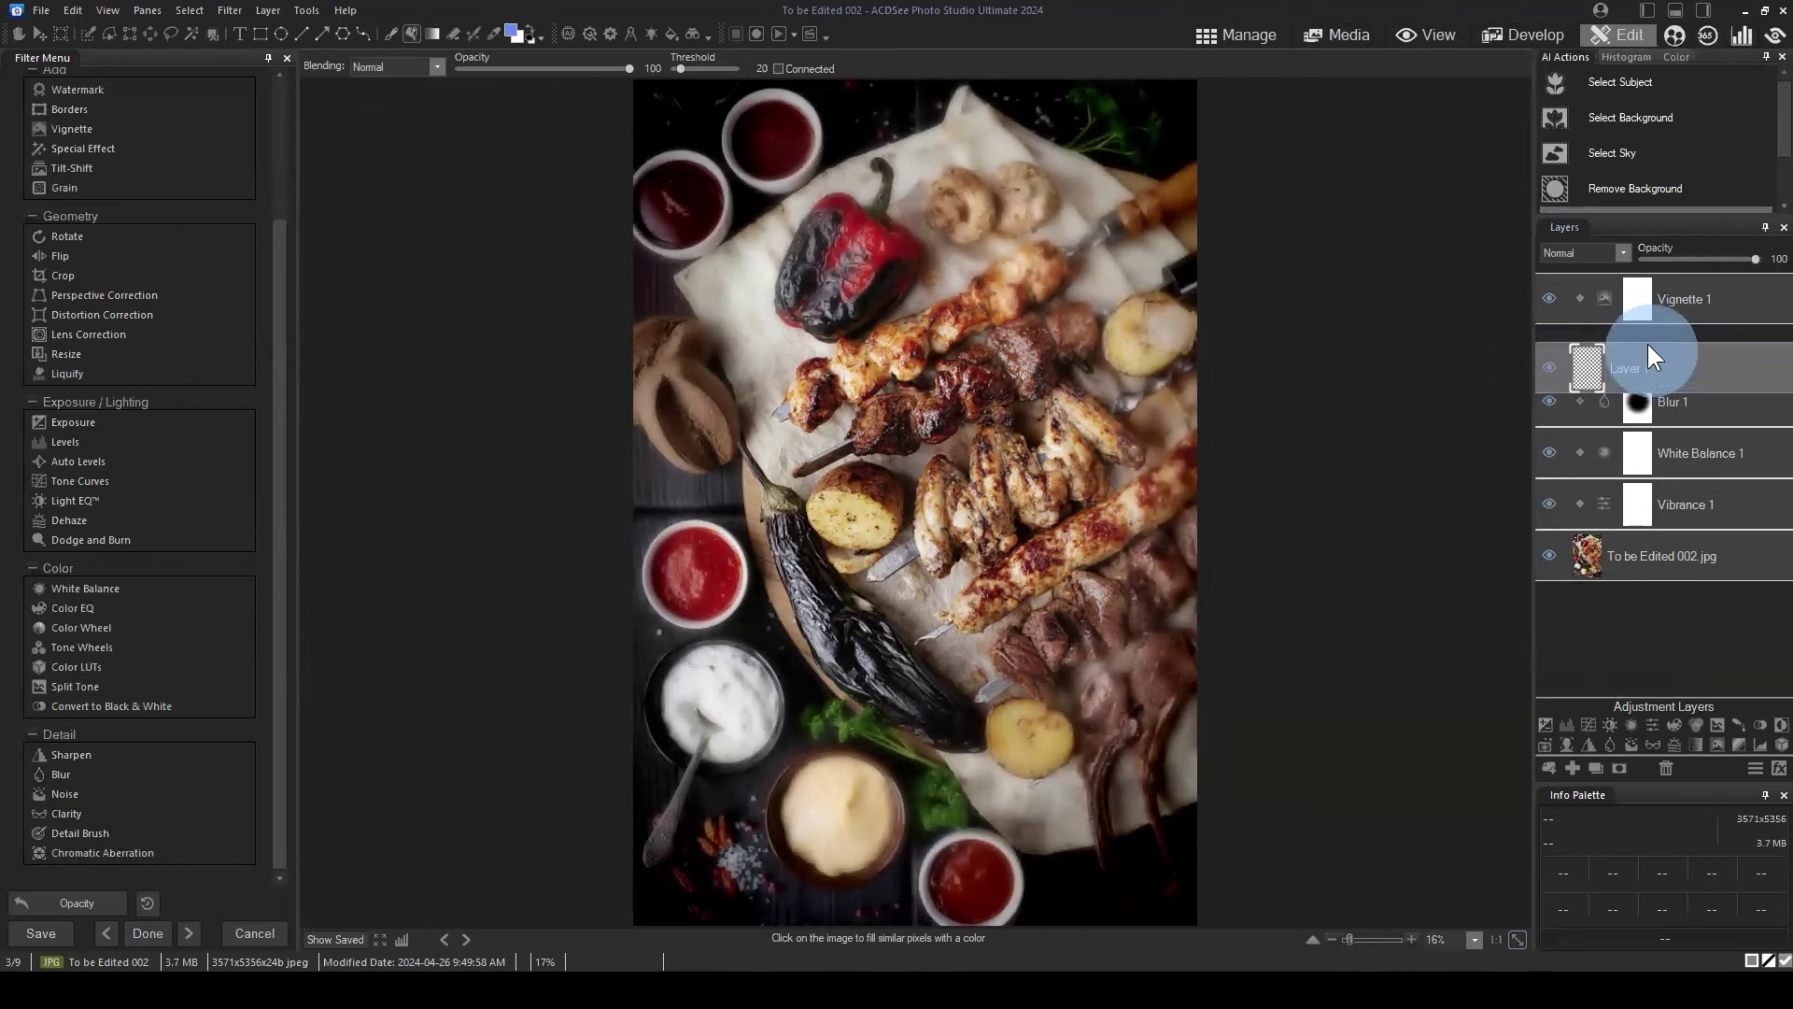
pyautogui.click(932, 473)
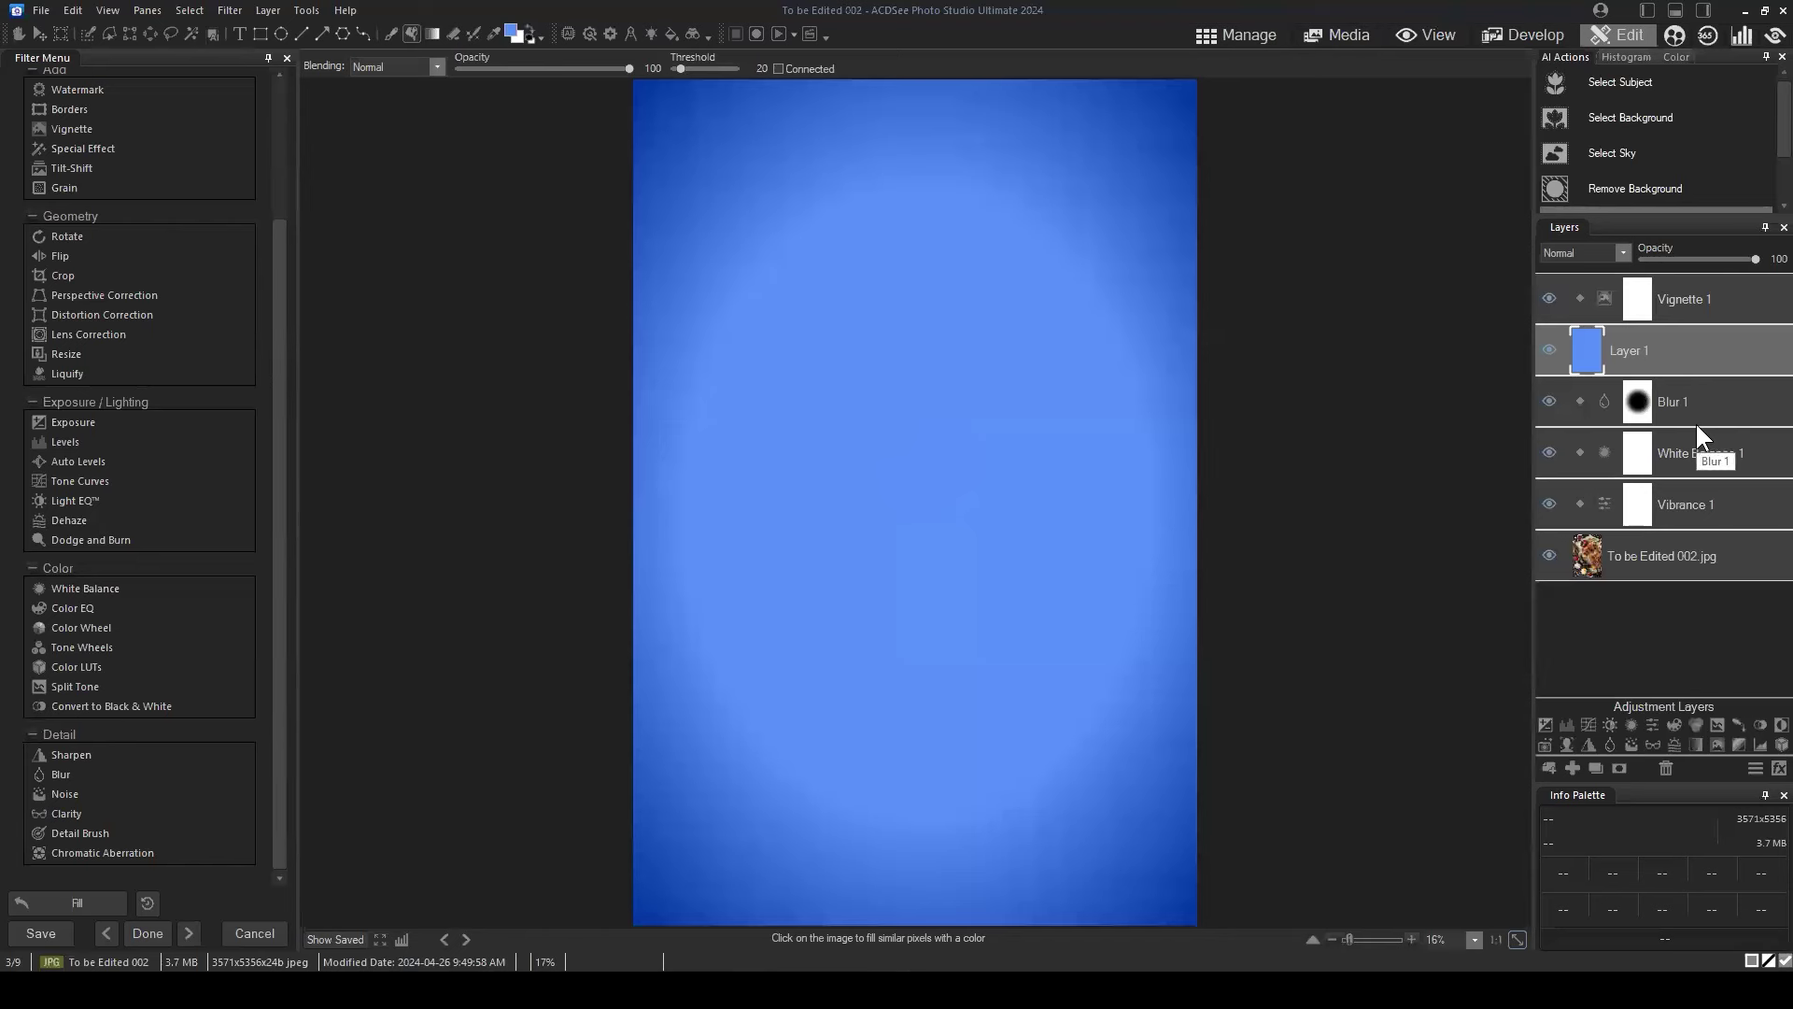
# Delete the blue-filled layer between the Vignette and Blur layers.
pyautogui.click(1702, 288)
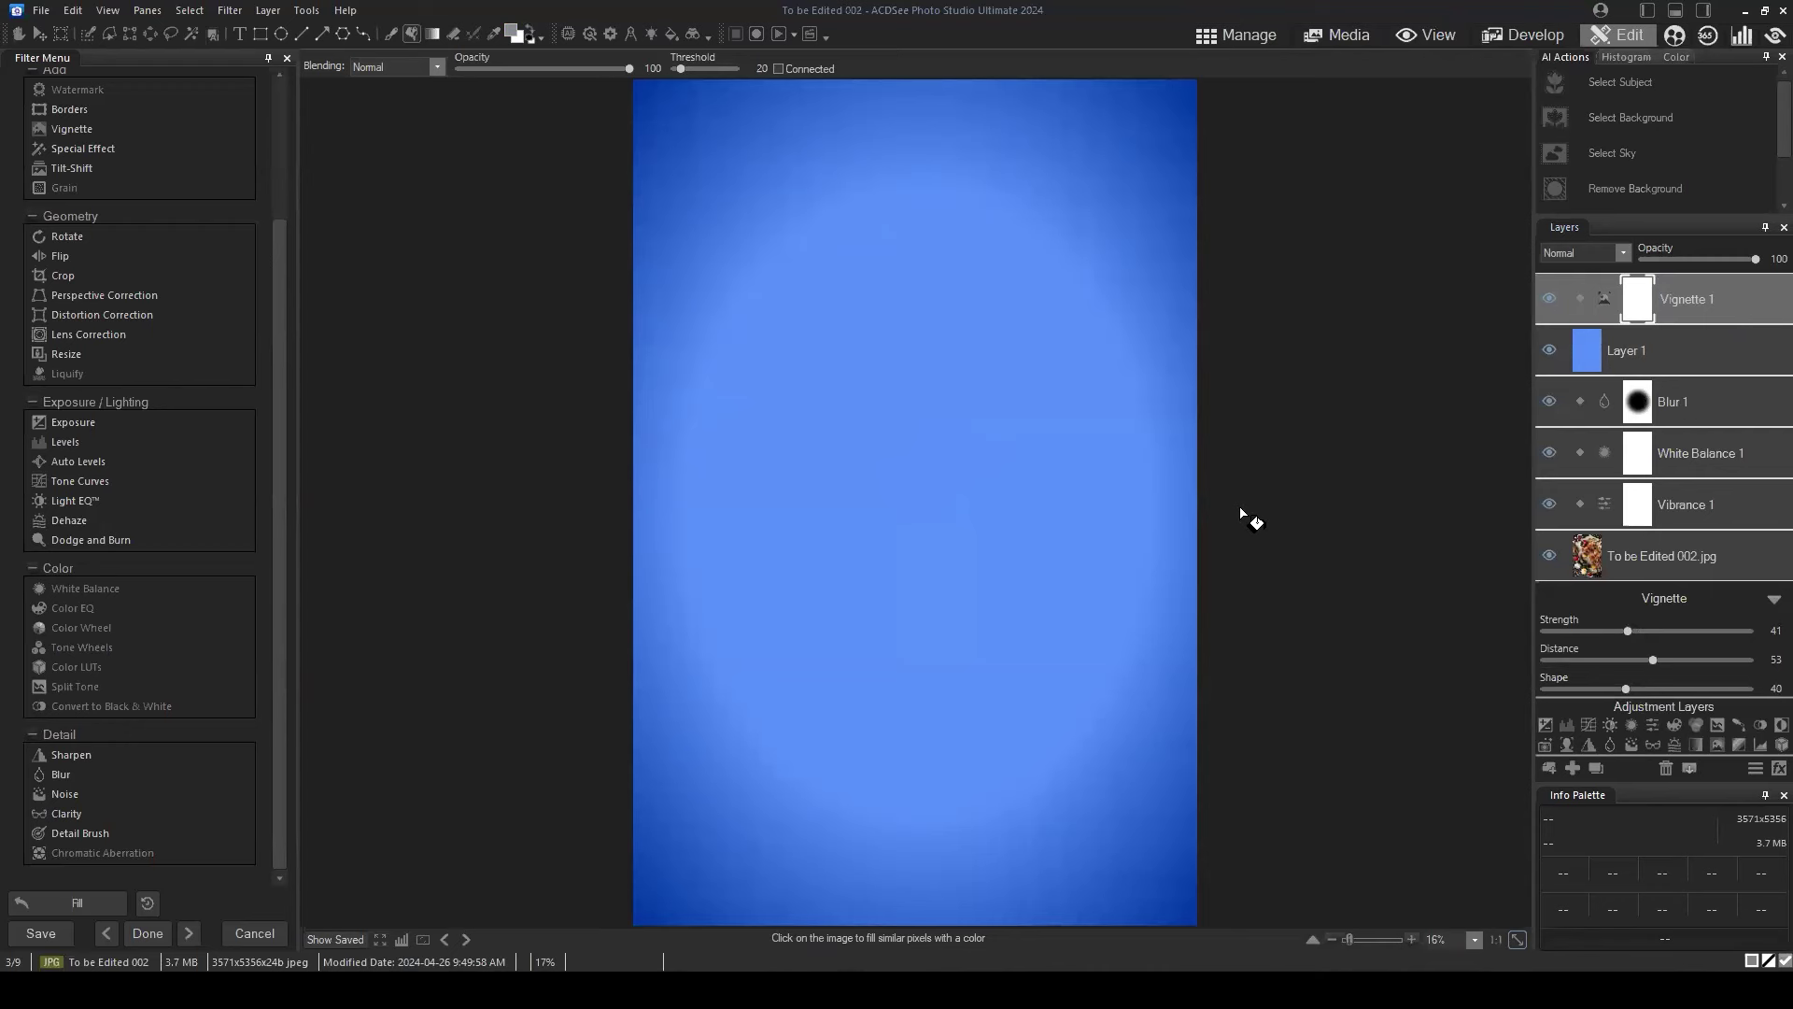
pyautogui.click(1708, 342)
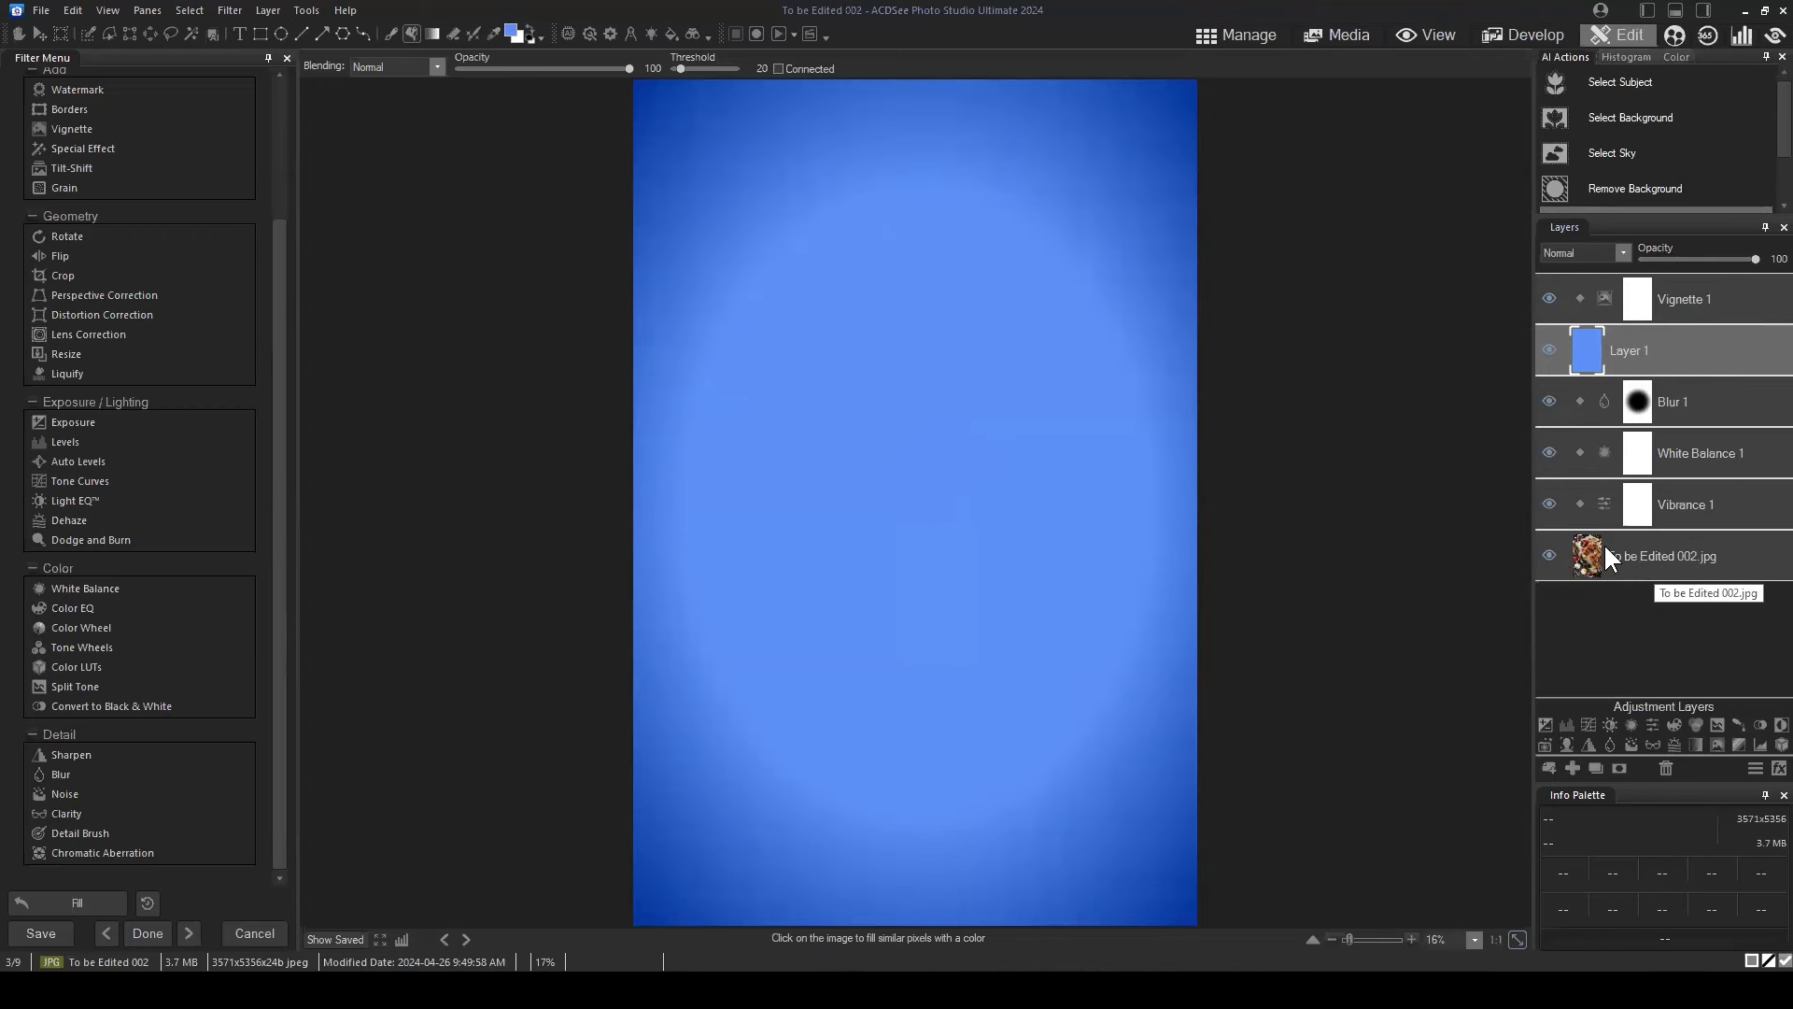
pyautogui.click(1665, 767)
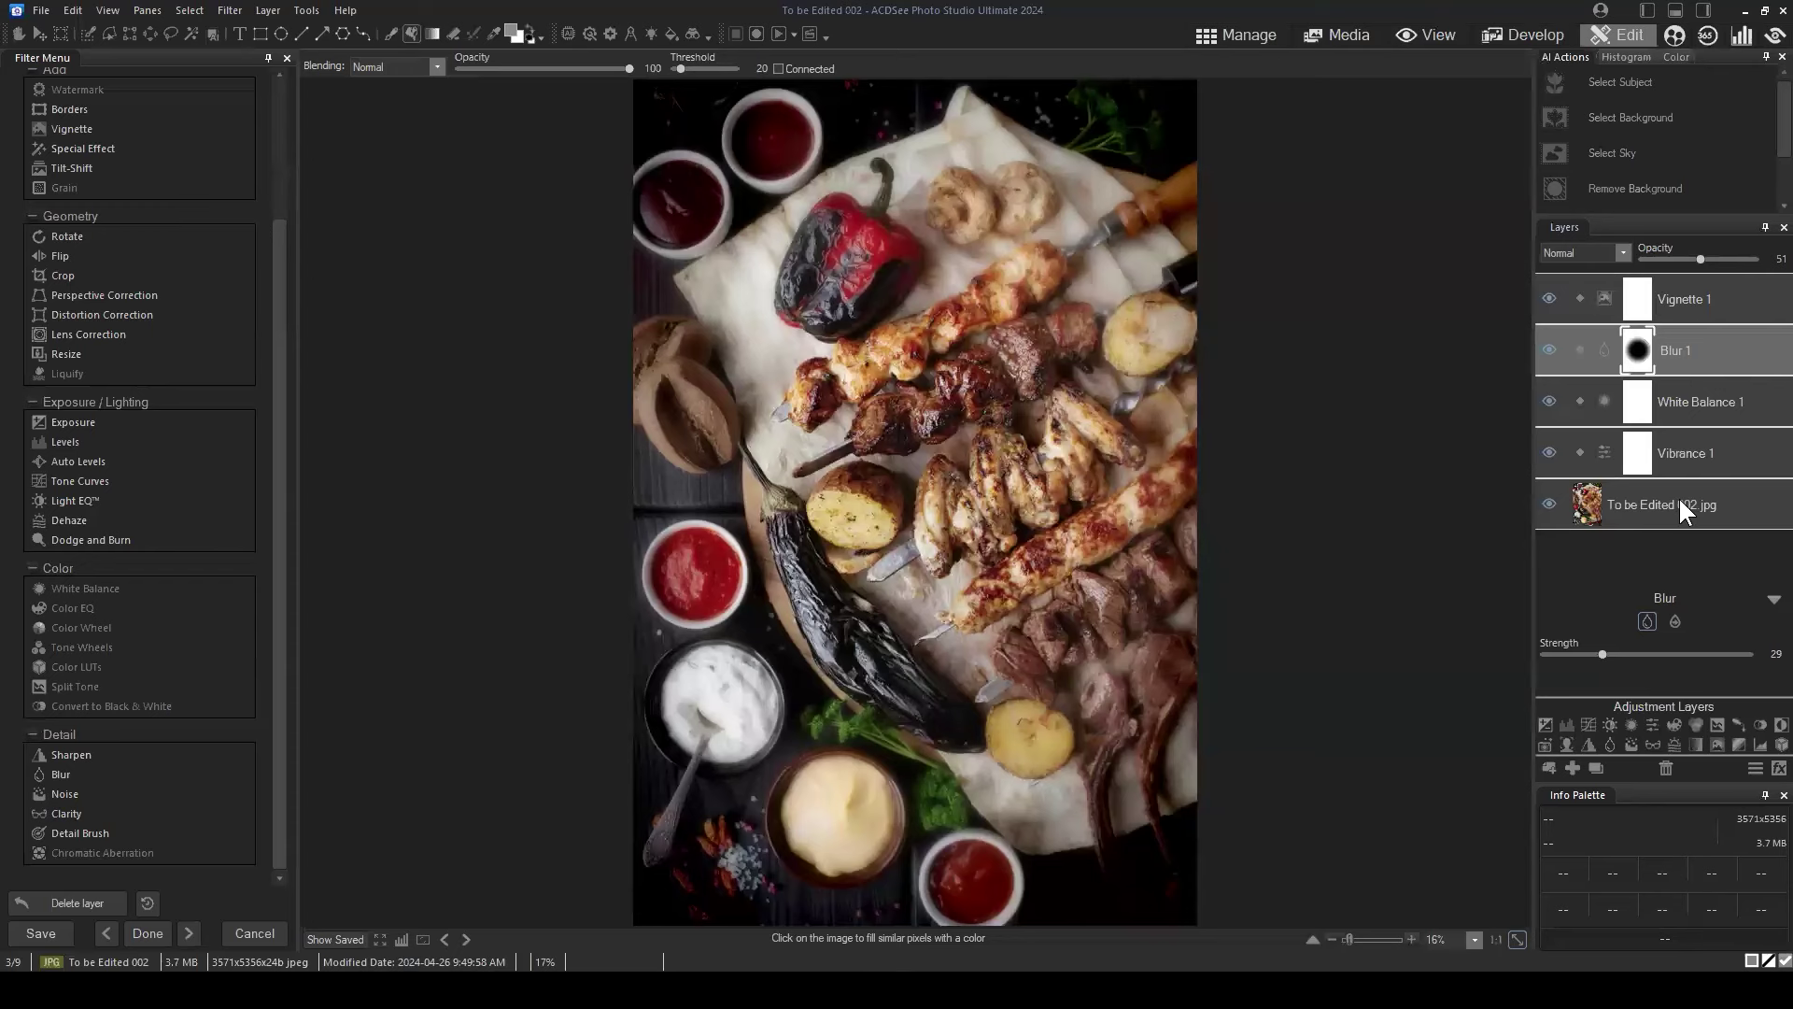
# Add a Curves adjustment layer above the Vignette layer, slightly lowering the curve's white endpoint and raising its black endpoint.
pyautogui.click(1748, 301)
pyautogui.click(1773, 600)
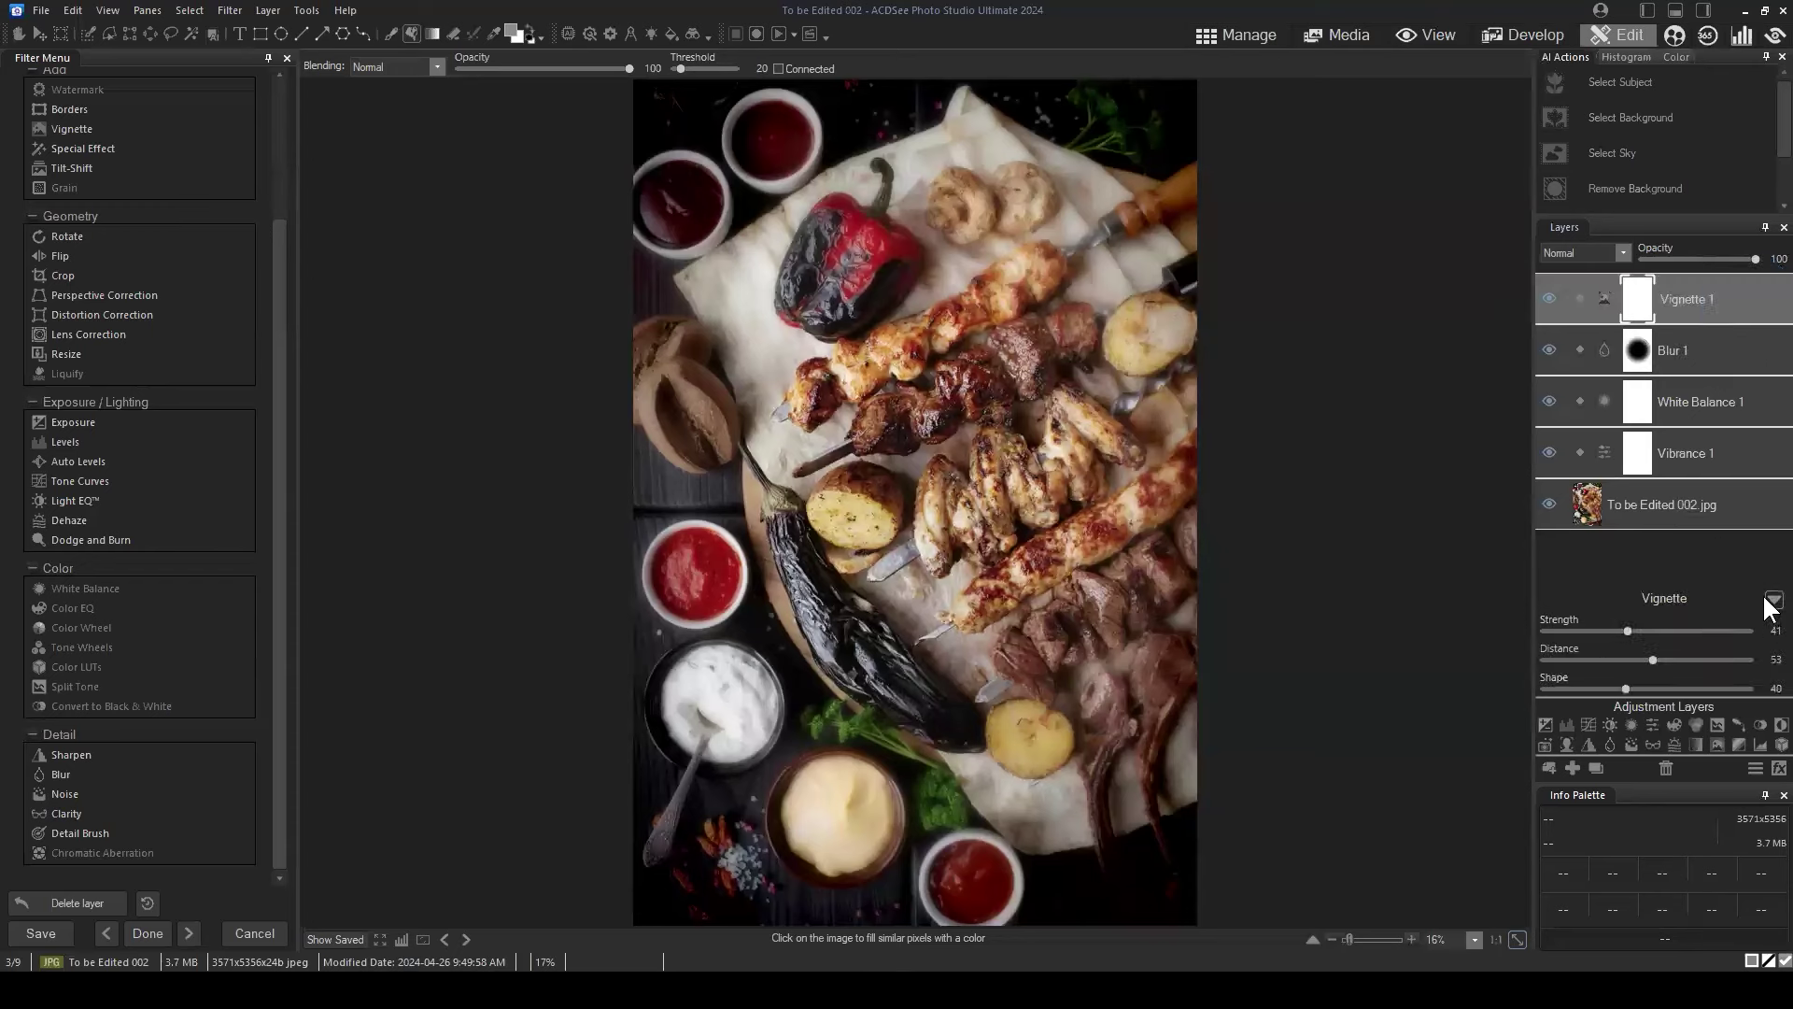
pyautogui.click(1587, 721)
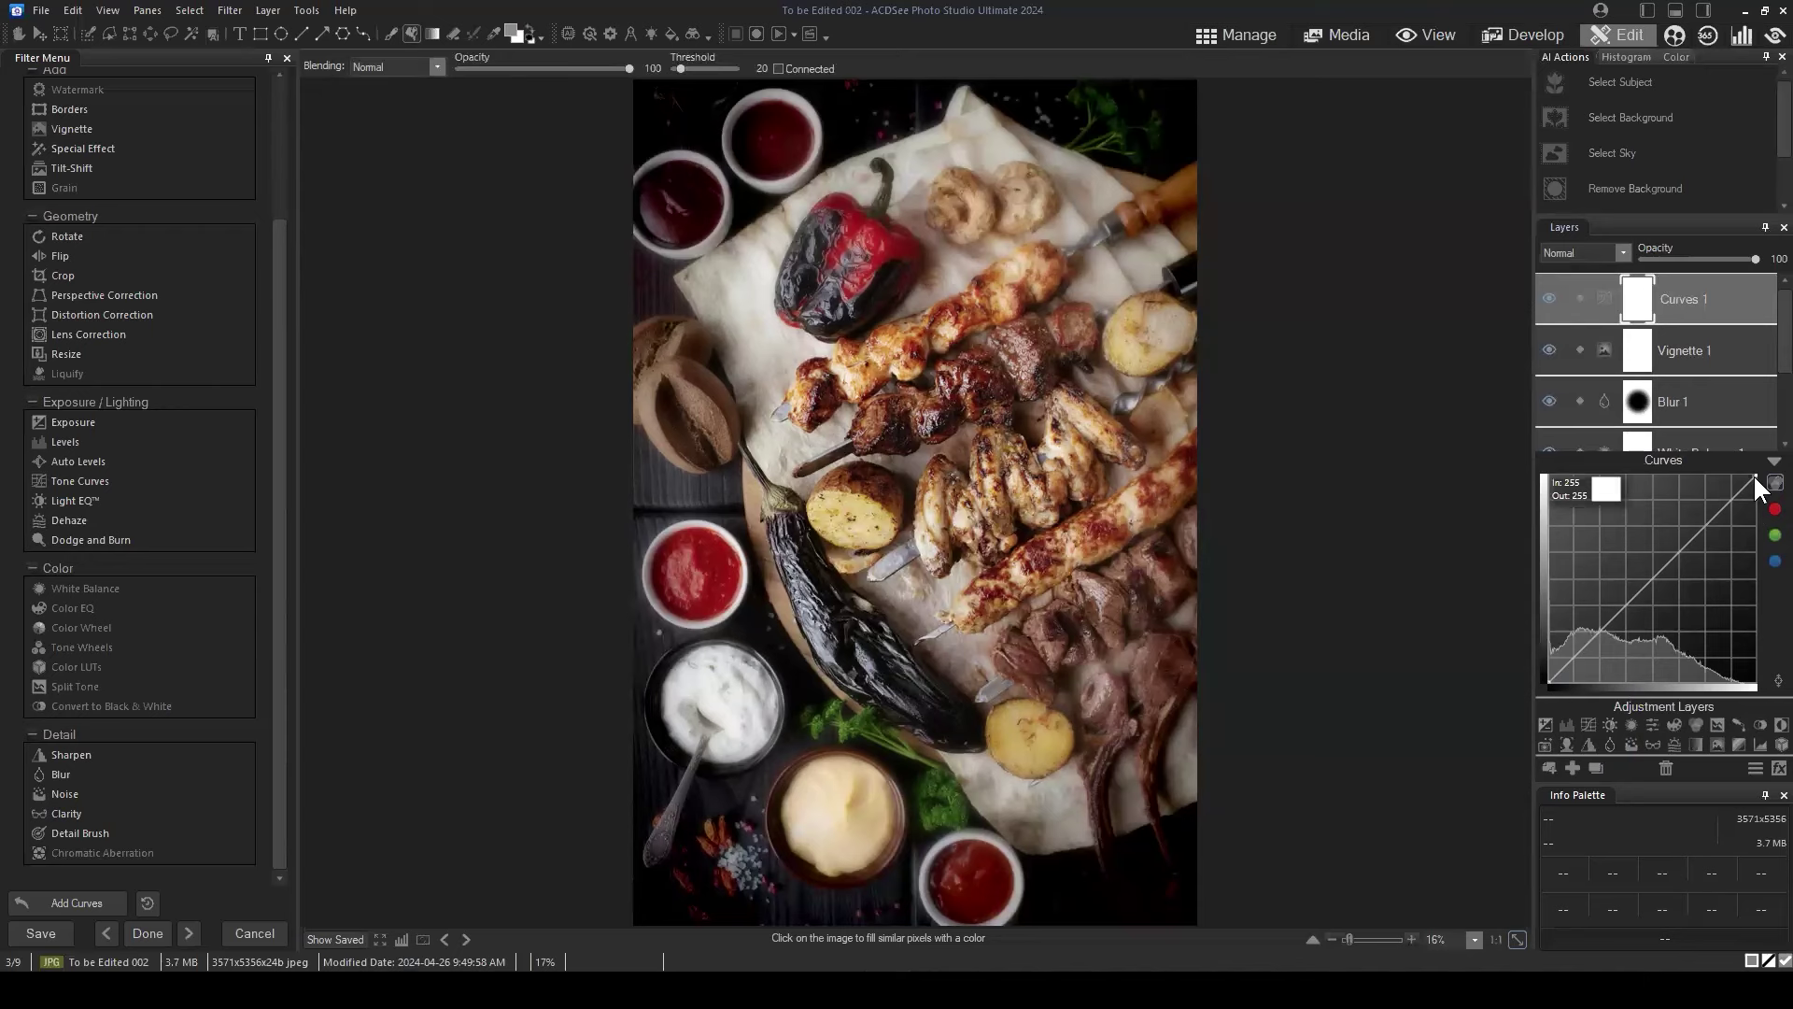
pyautogui.moveTo(1755, 472); pyautogui.dragTo(1760, 489)
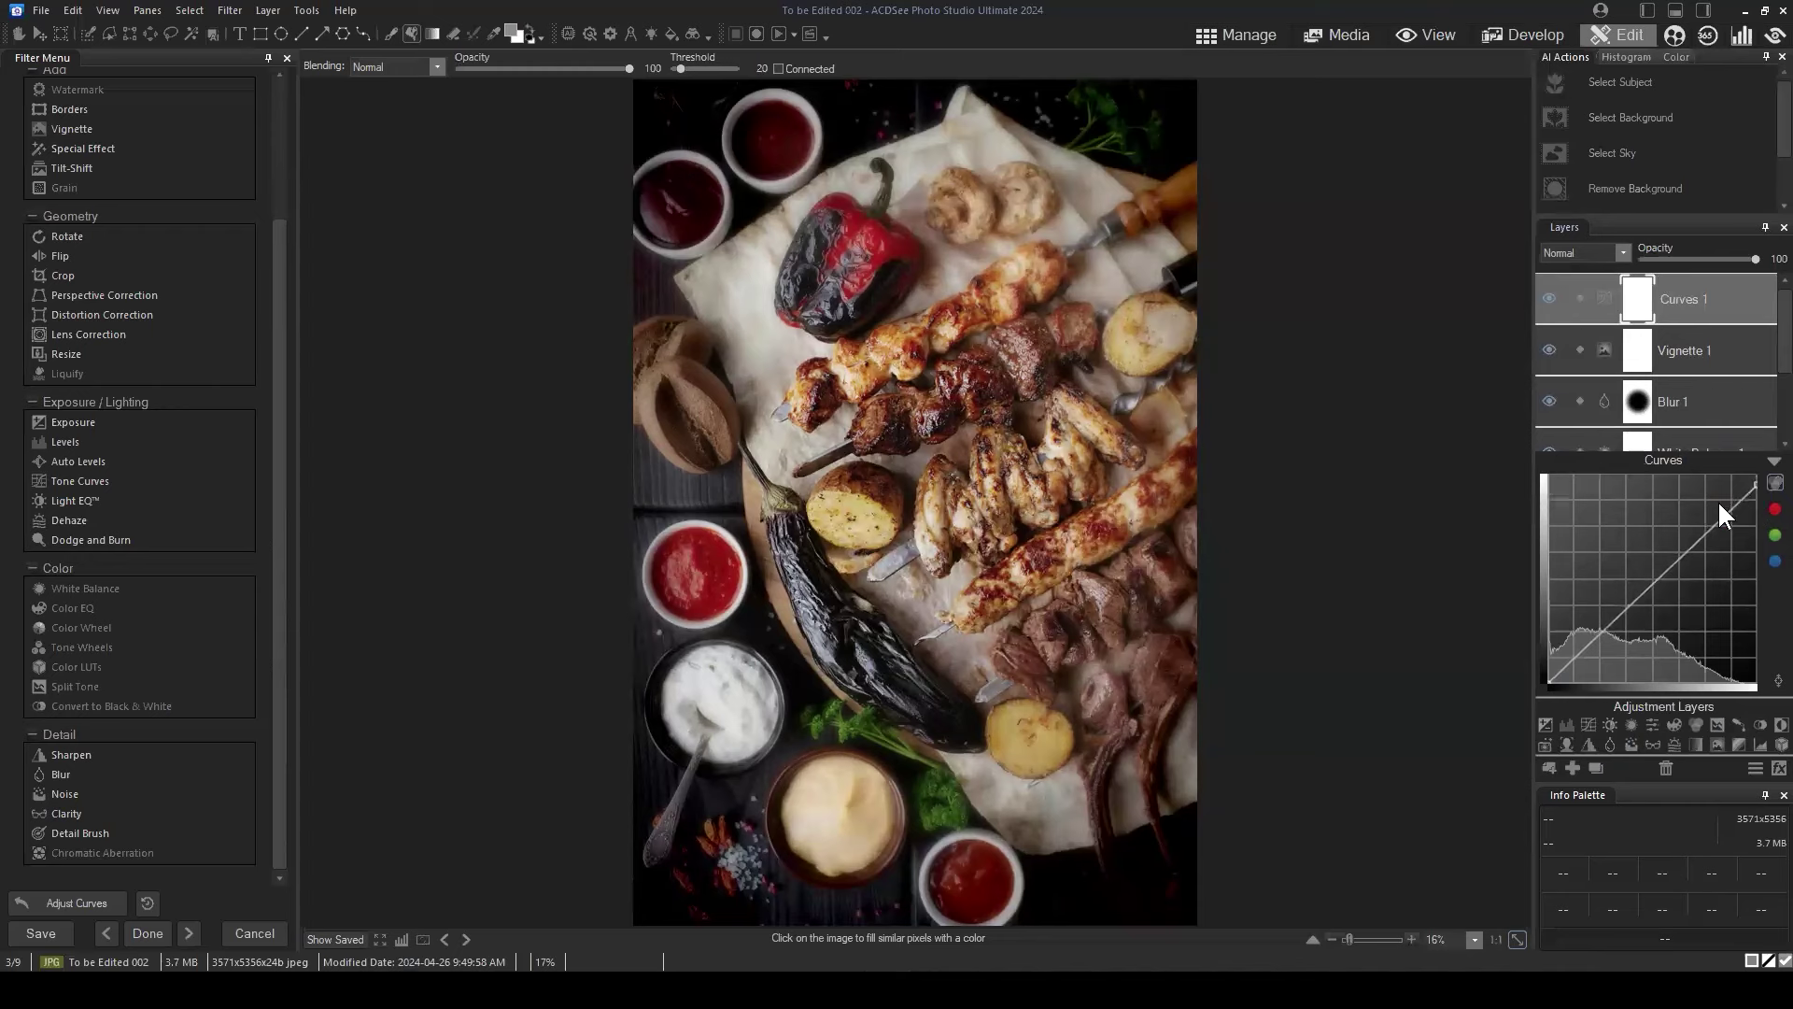
pyautogui.moveTo(1547, 677)
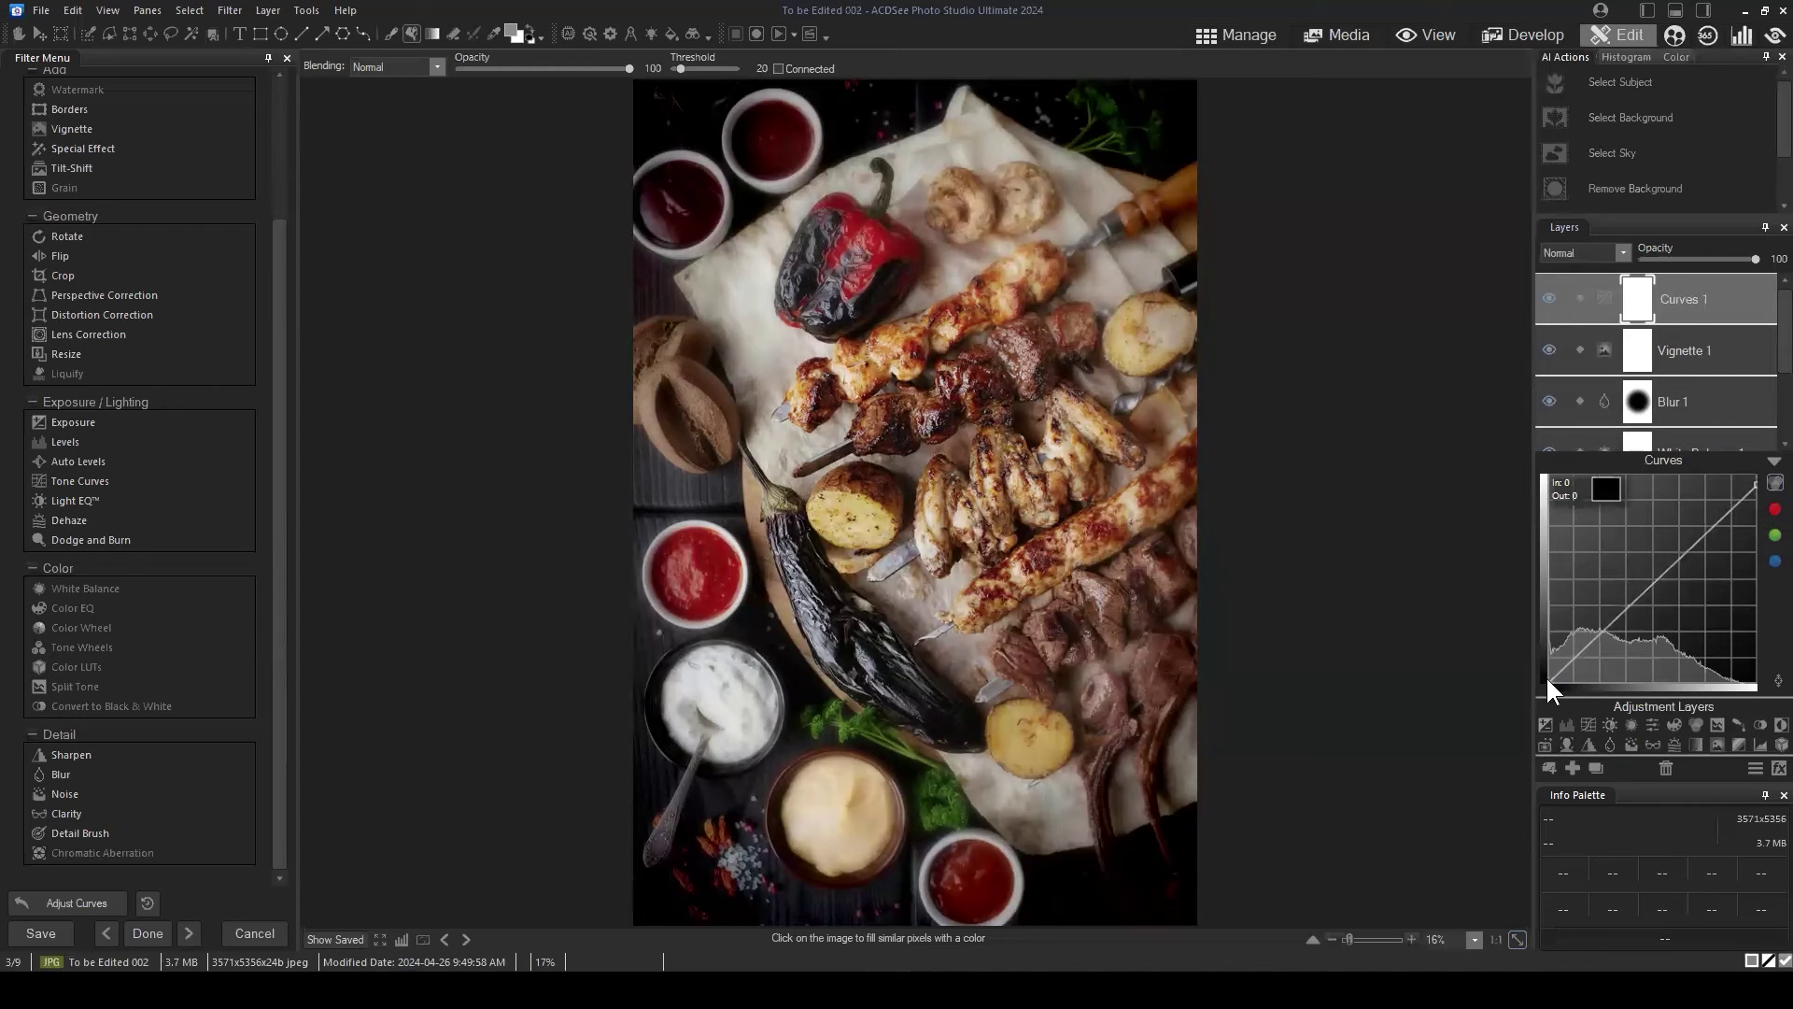
pyautogui.moveTo(1548, 680); pyautogui.dragTo(1544, 670)
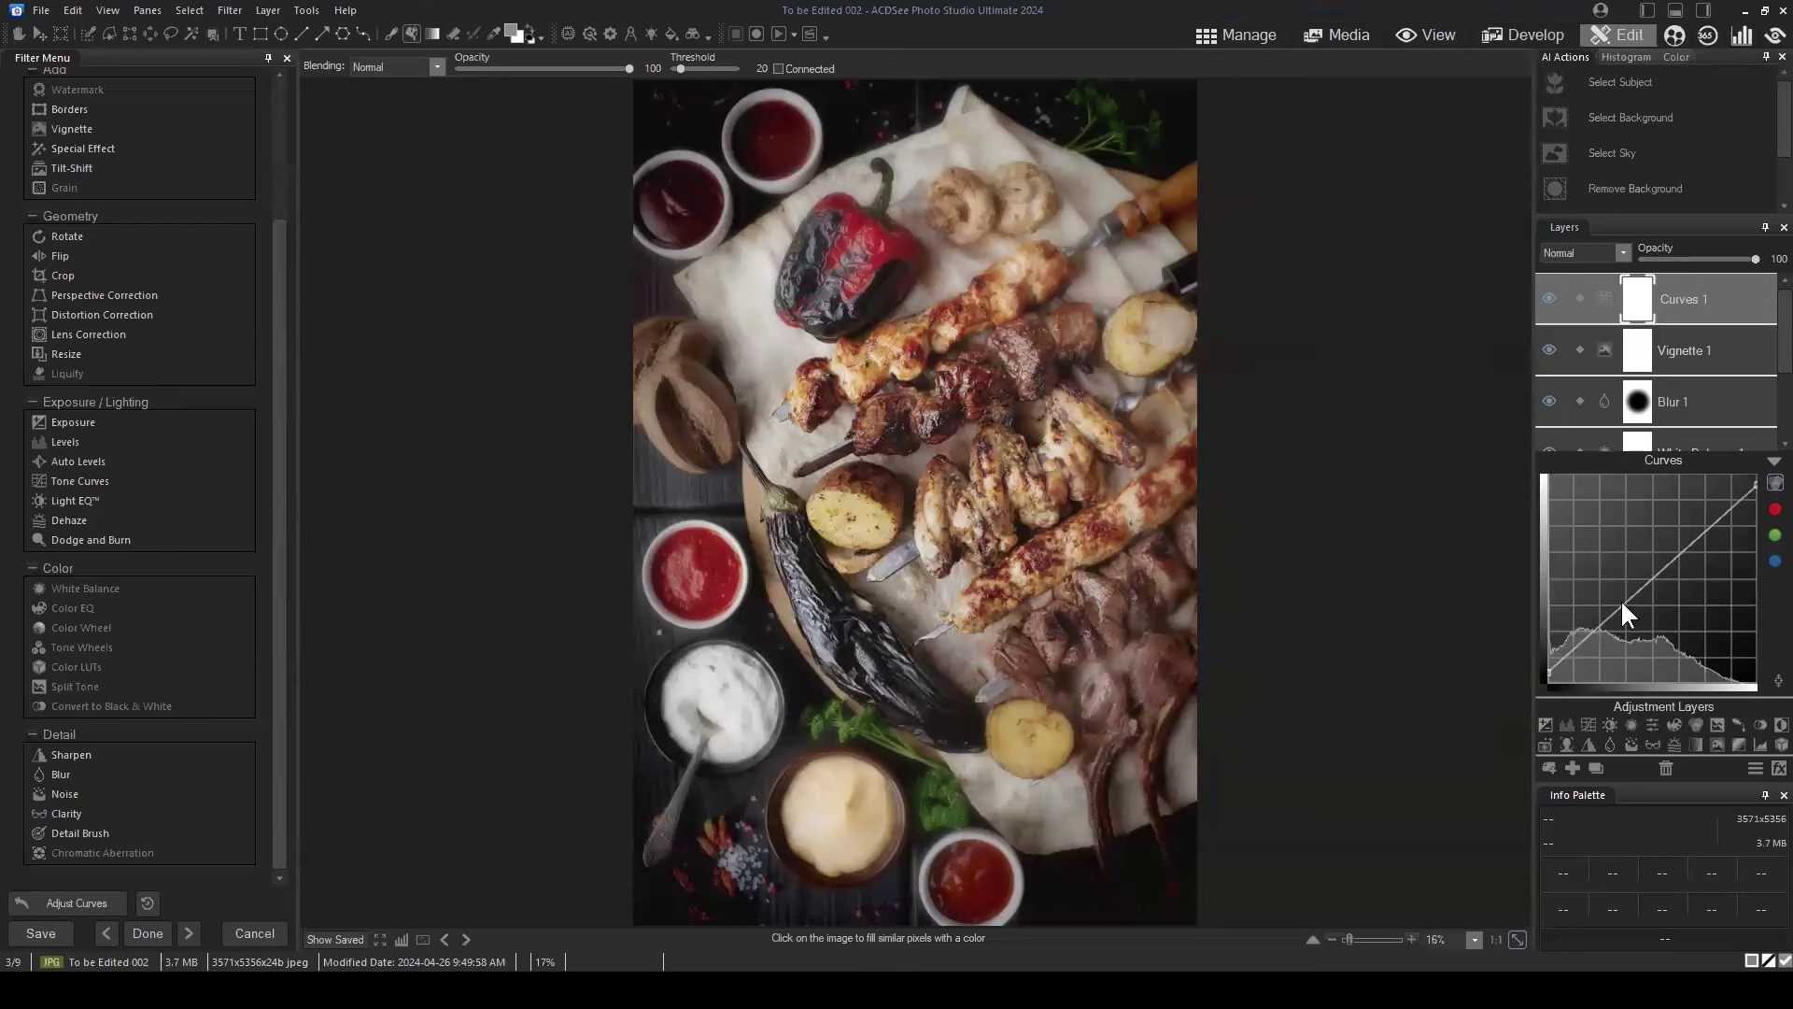
# Shape the curve into a gentle S, pulling the darker tones down to about input 95, output 85 and lifting the brighter tones.
pyautogui.moveTo(1616, 607); pyautogui.dragTo(1623, 609)
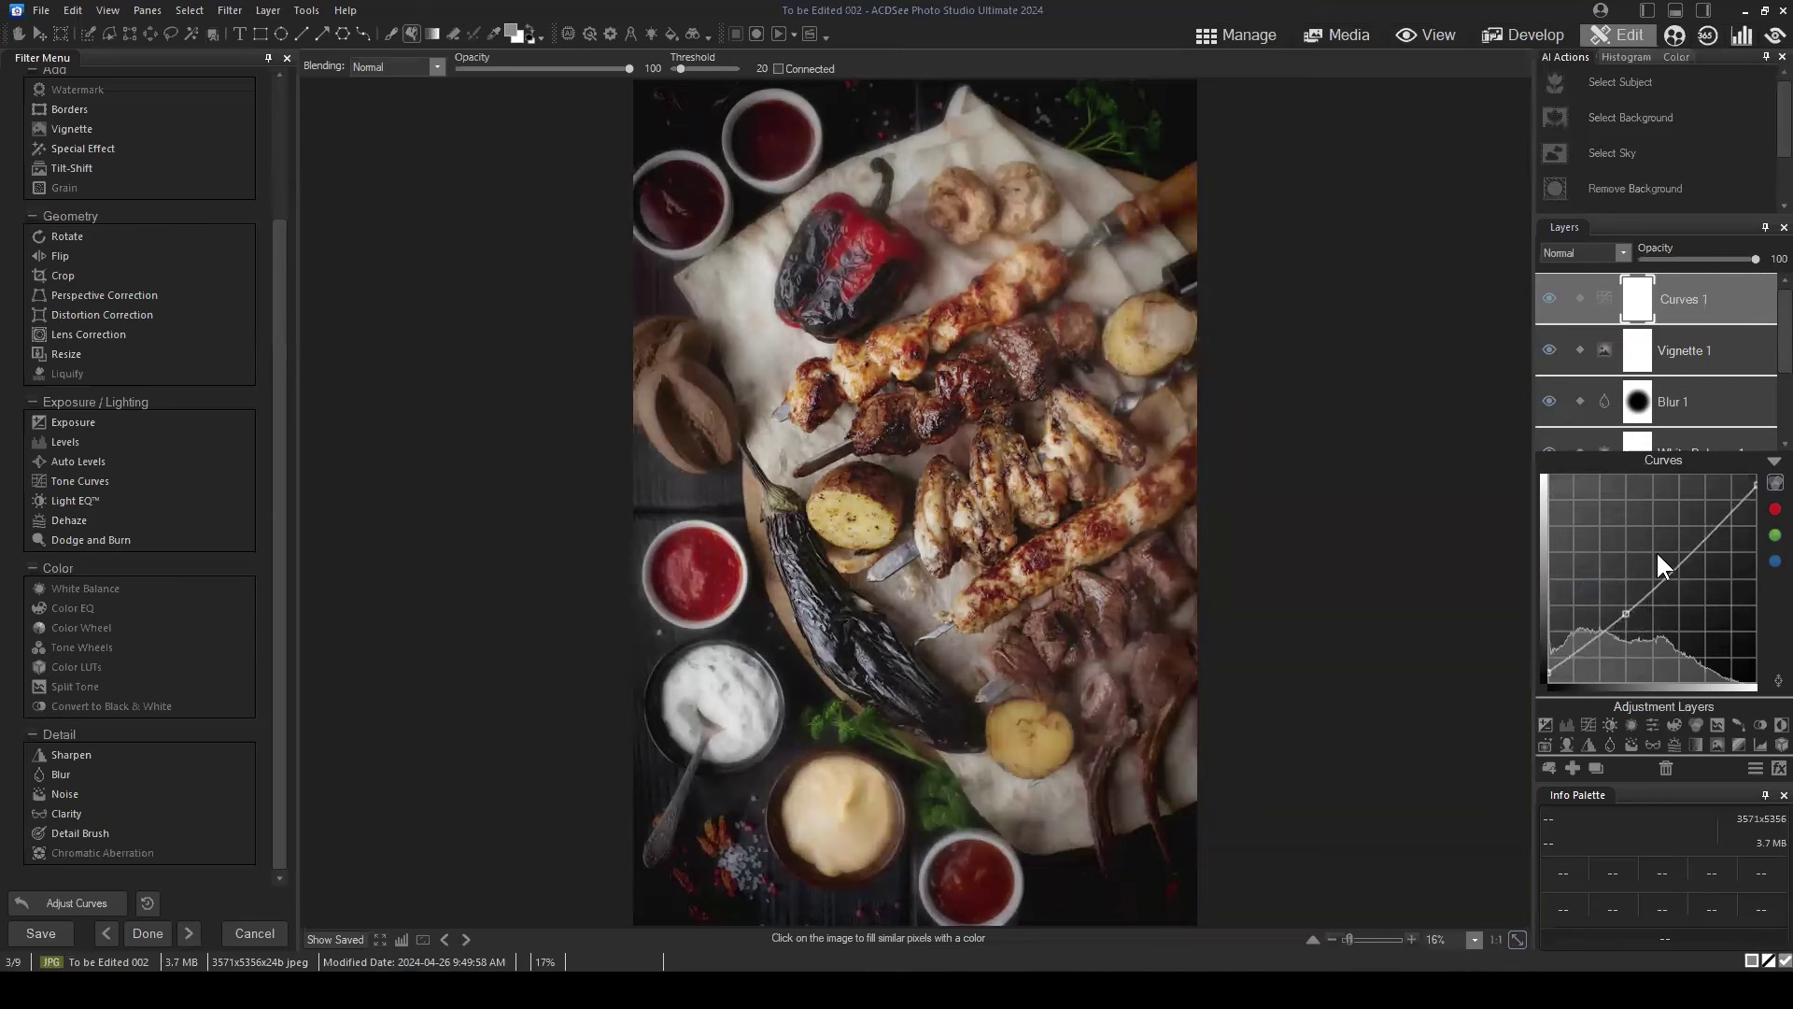
pyautogui.moveTo(1699, 540); pyautogui.dragTo(1678, 542)
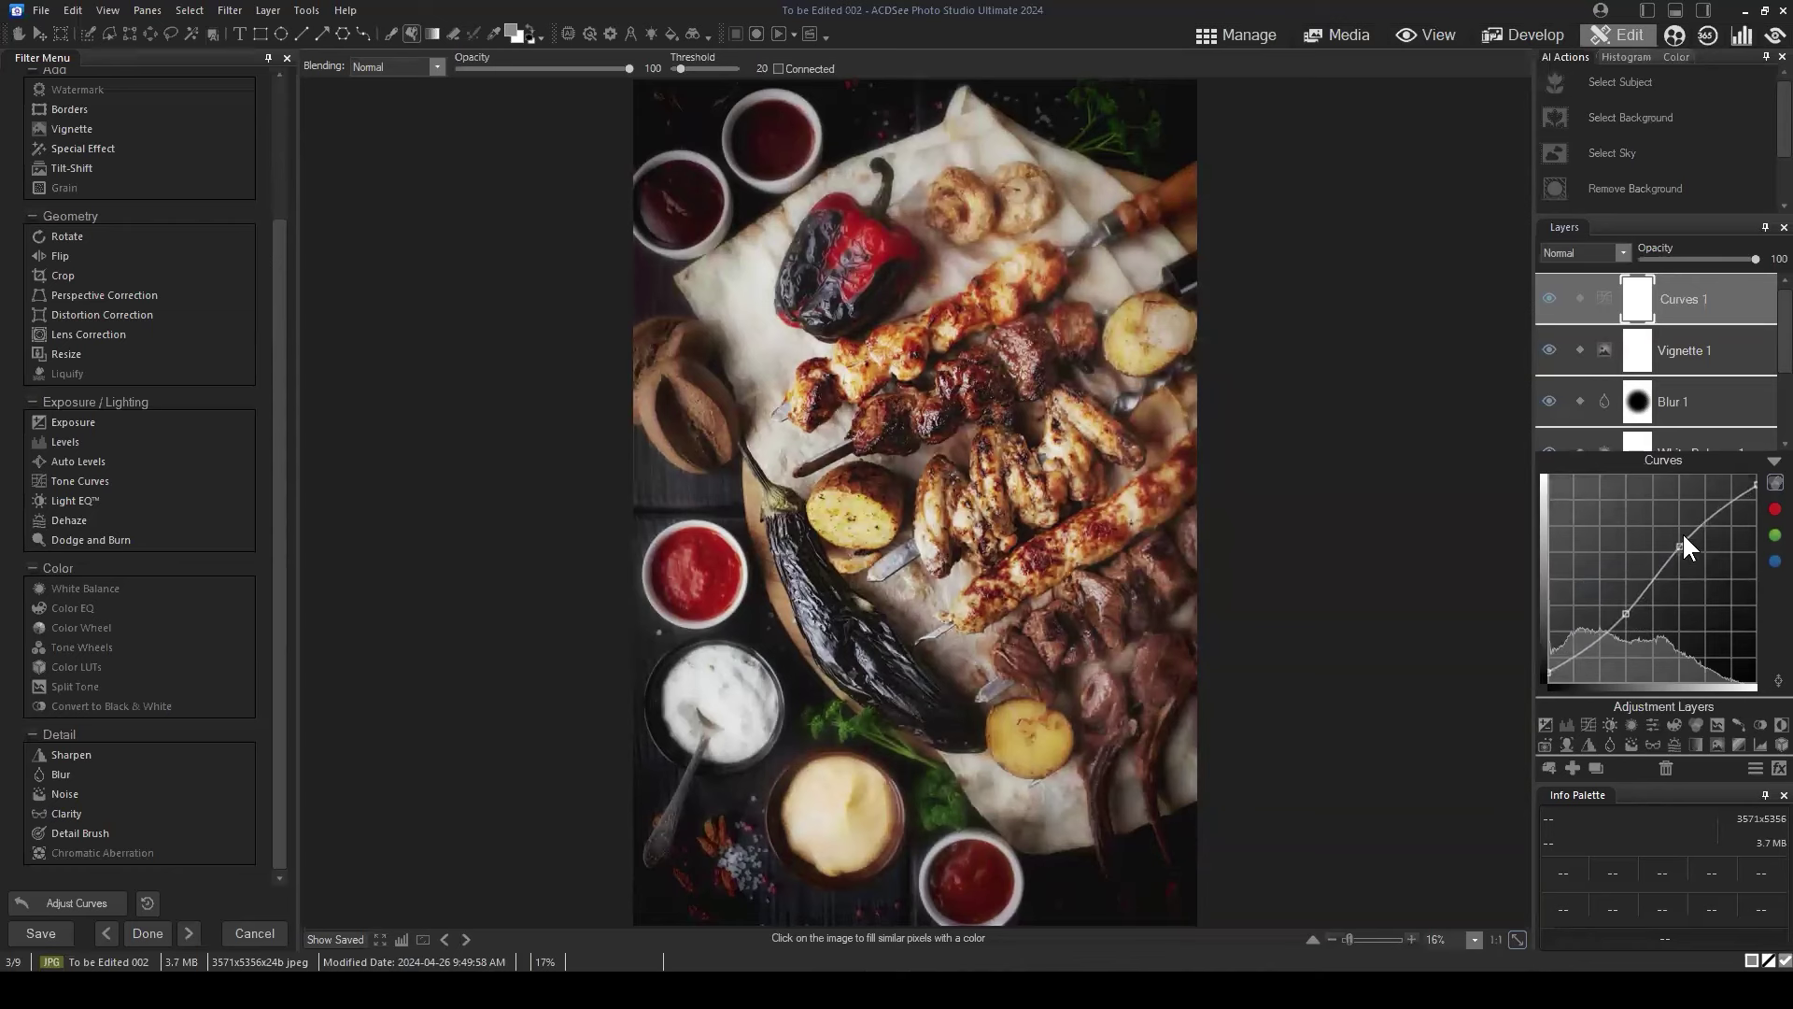
pyautogui.click(1684, 530)
pyautogui.click(1625, 613)
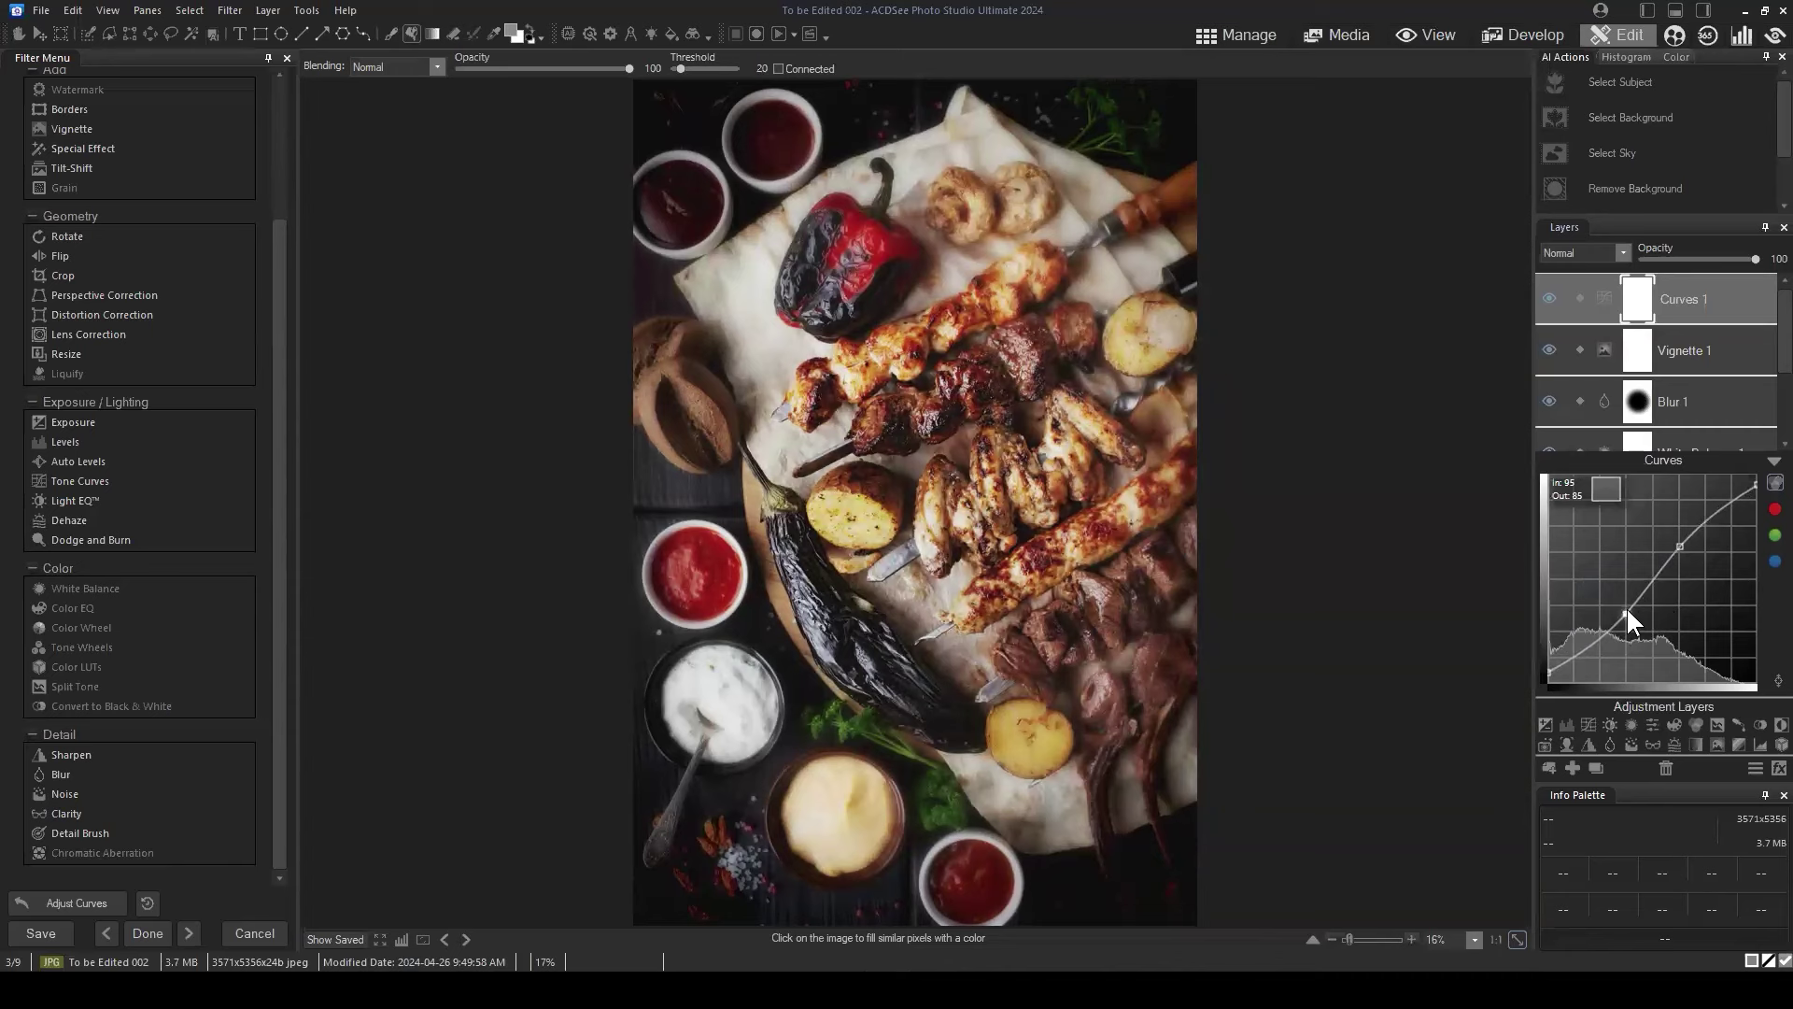
pyautogui.click(1773, 462)
# Compare the photo with the Curves layer hidden and shown, and review the layer's mask properties and curve.
pyautogui.click(1546, 298)
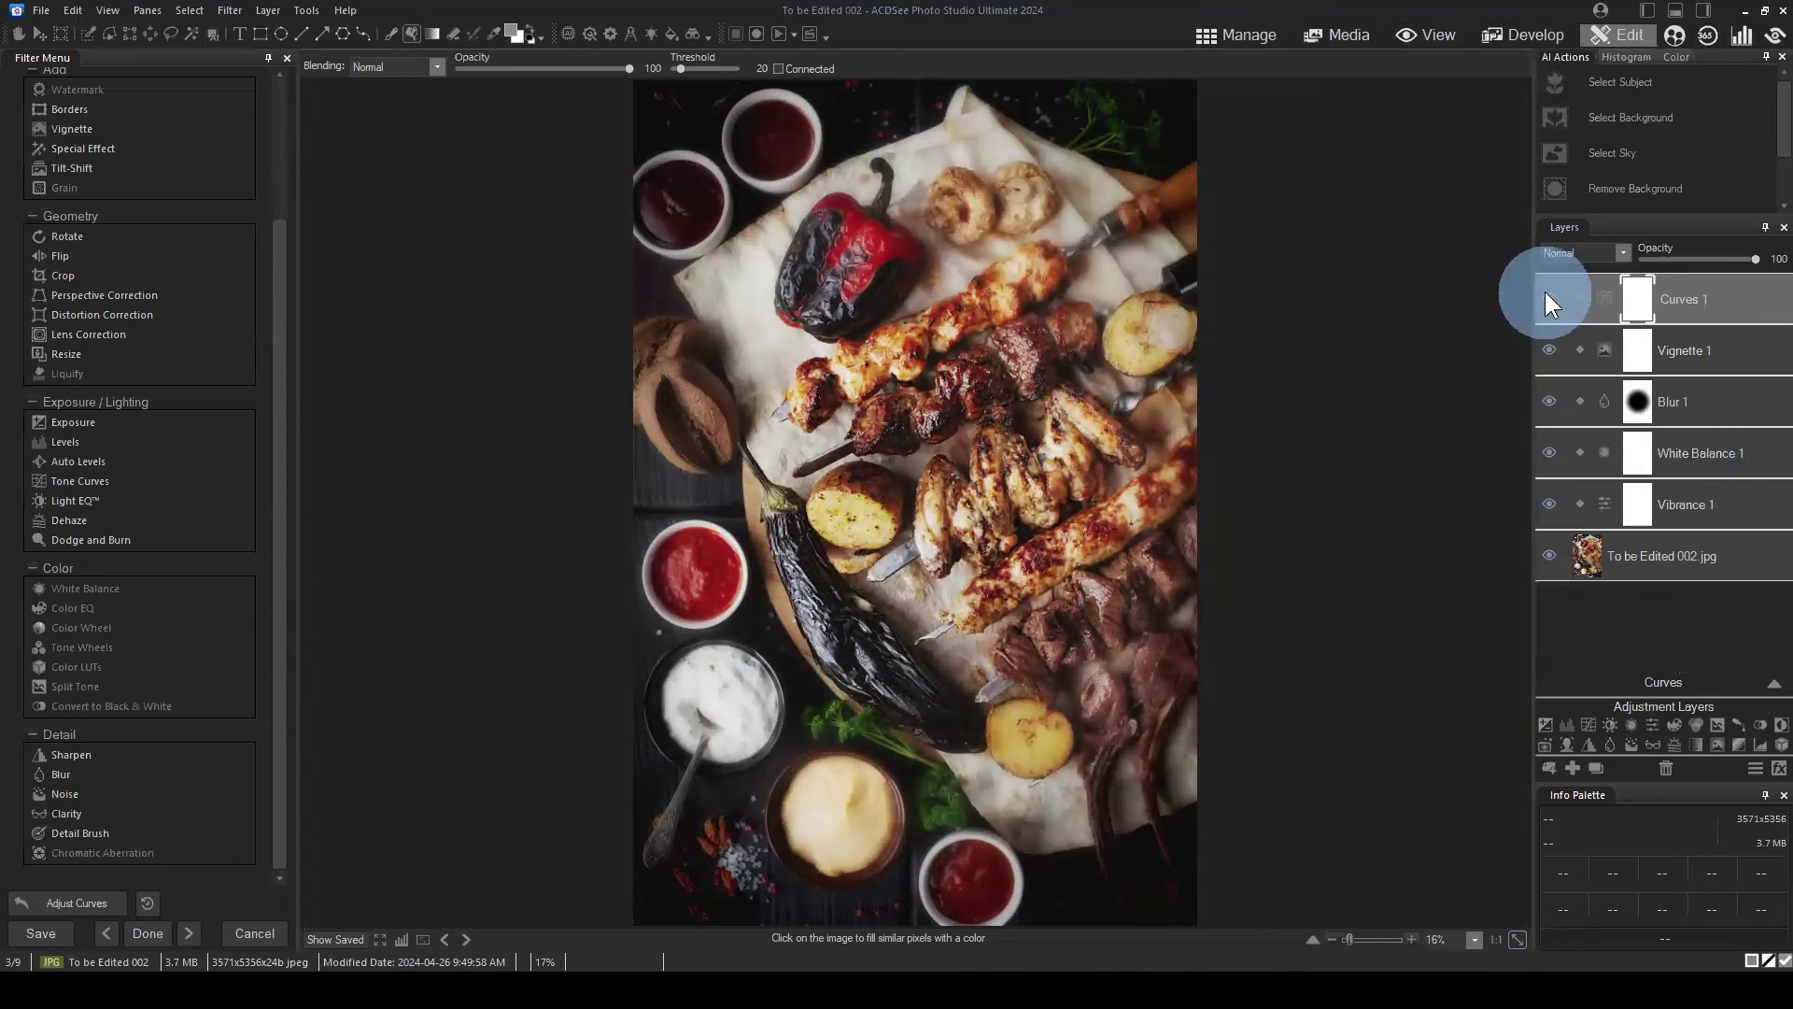
pyautogui.click(1547, 297)
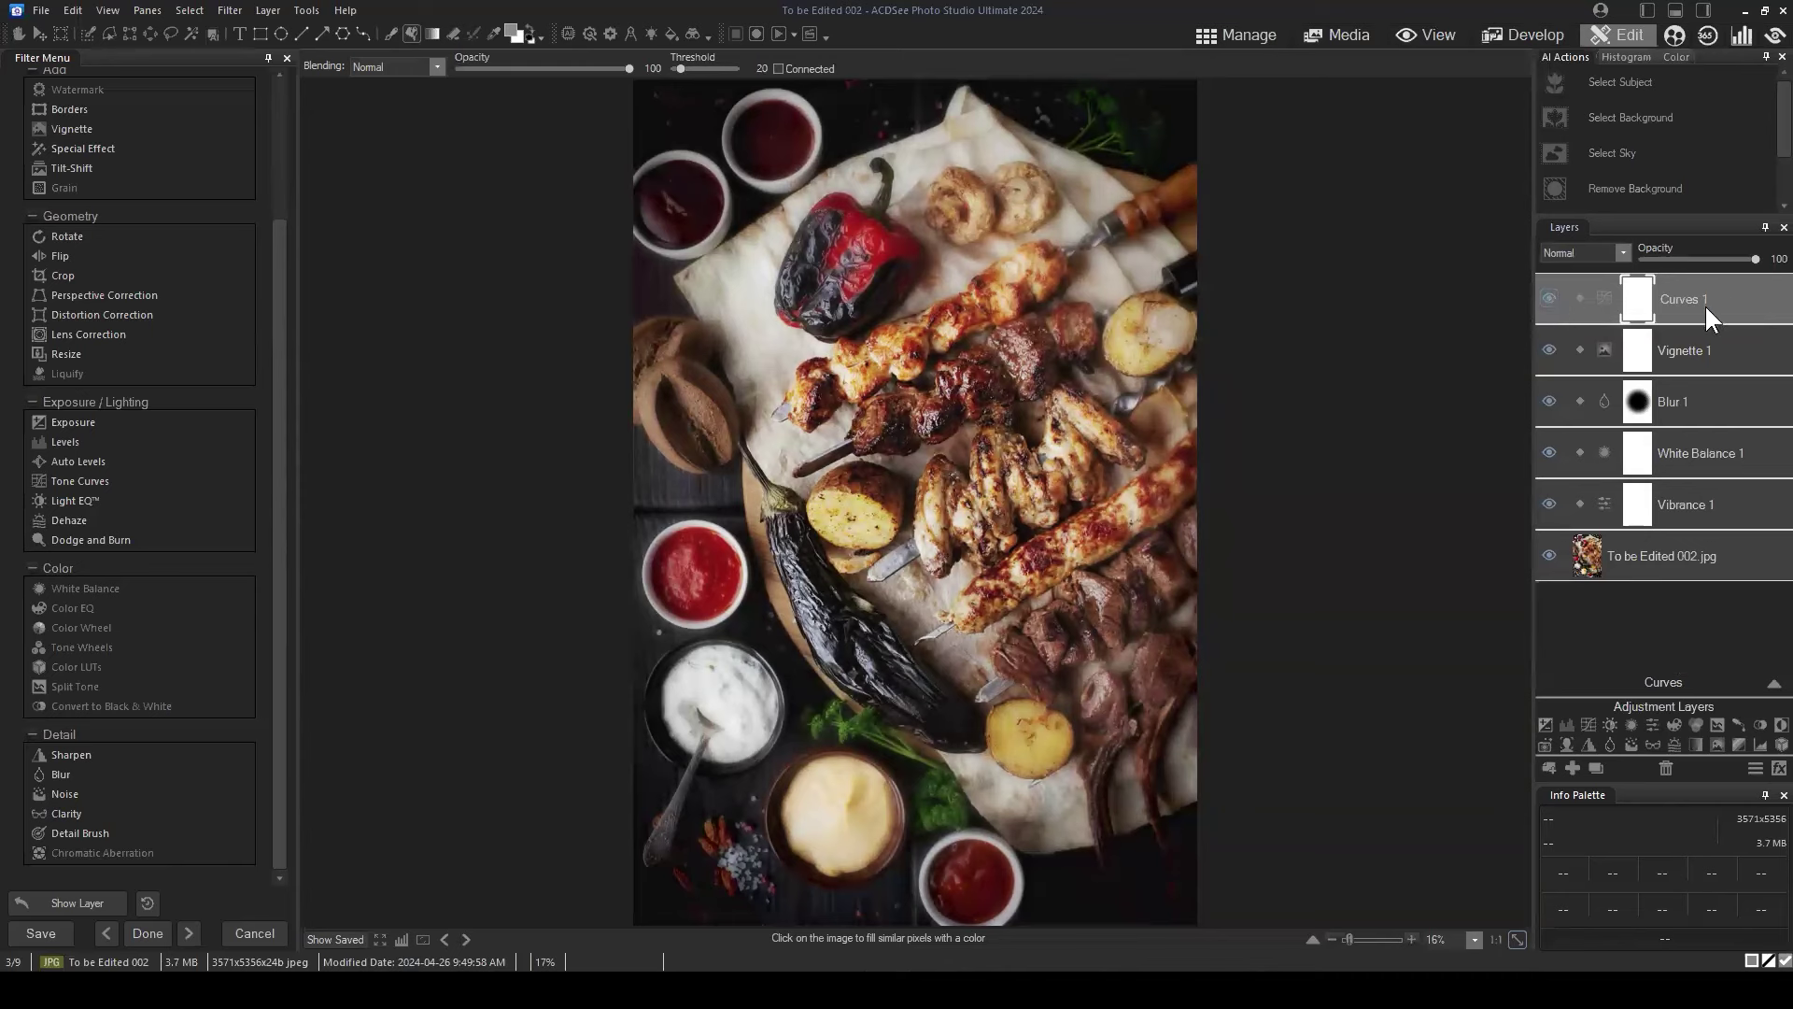
pyautogui.click(1636, 291)
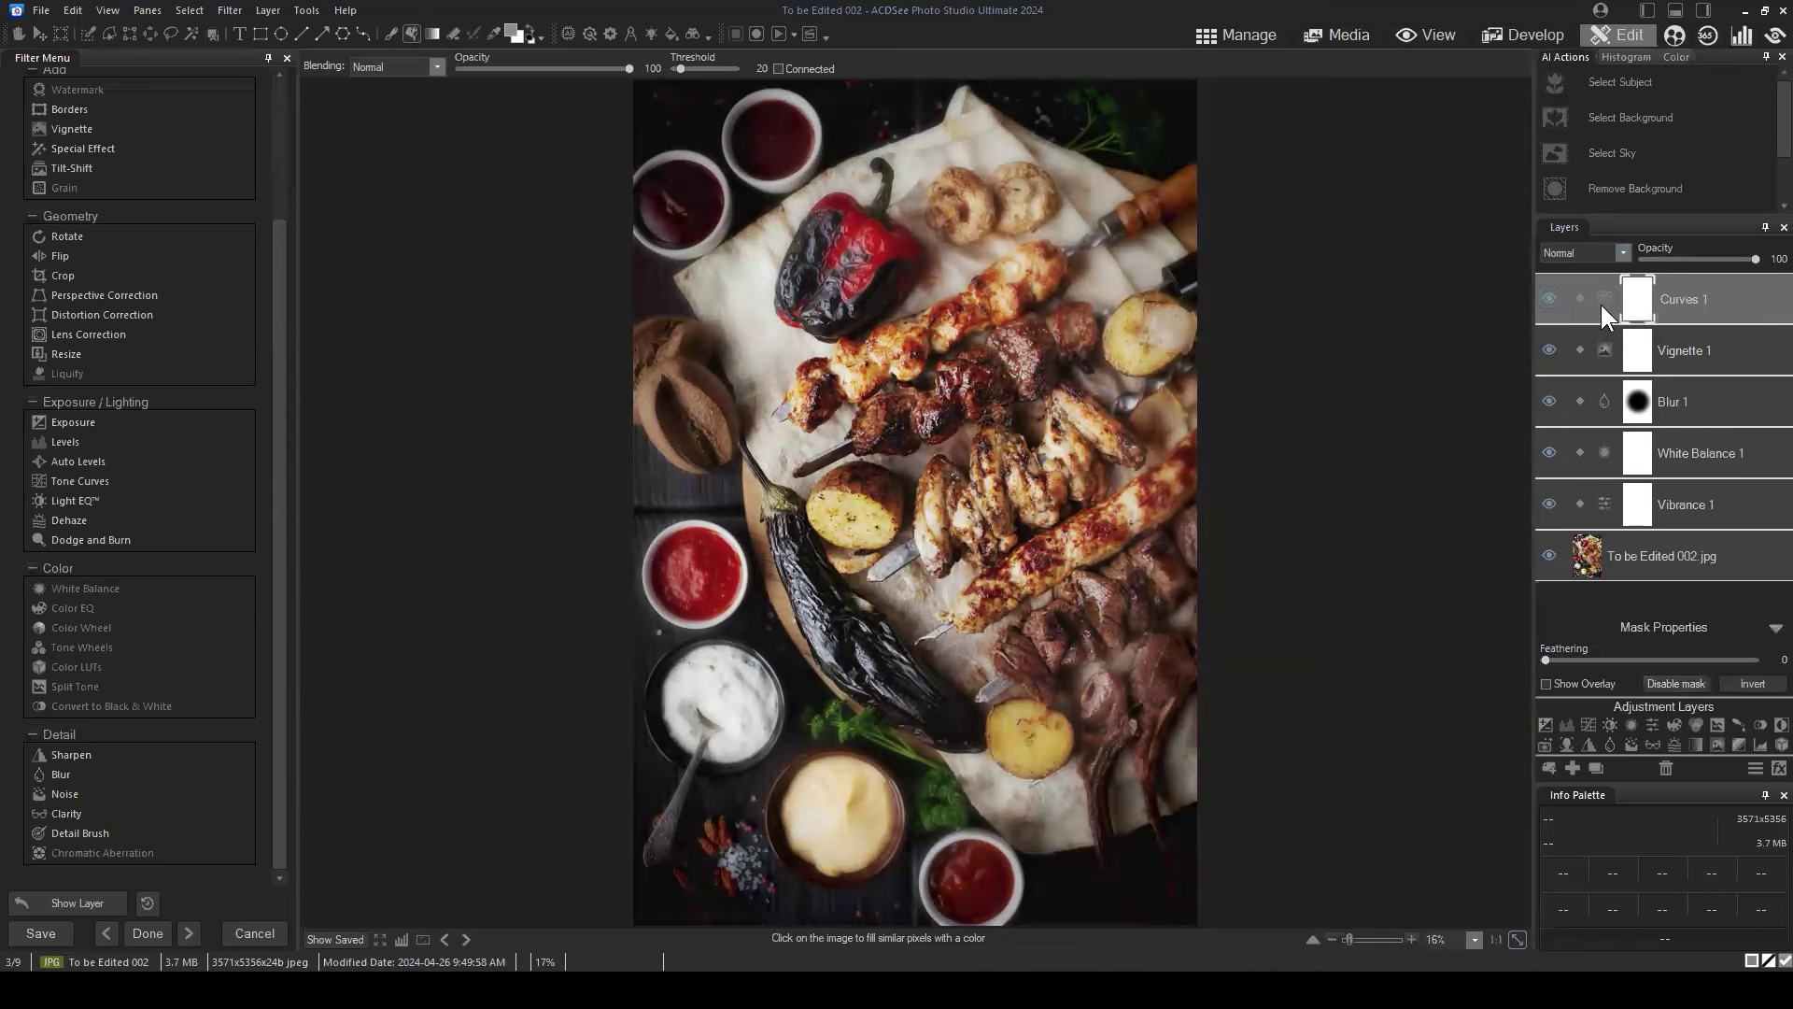
pyautogui.click(1676, 291)
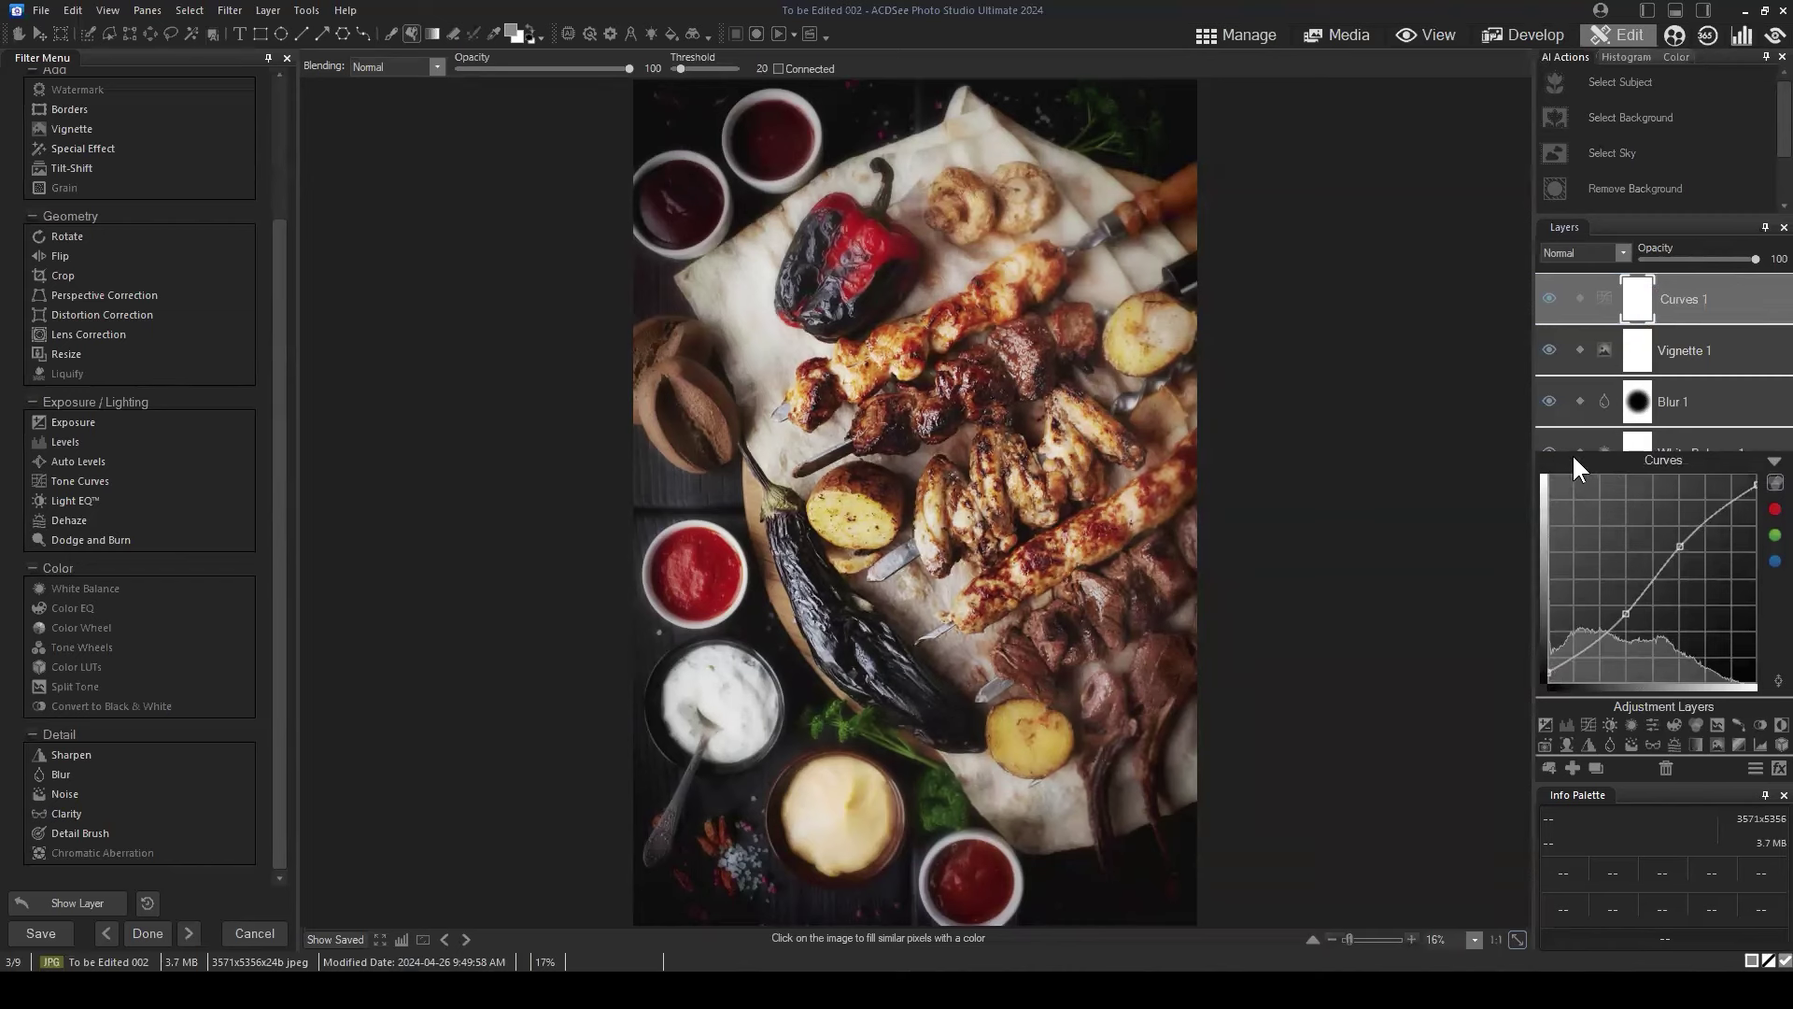
pyautogui.click(1767, 461)
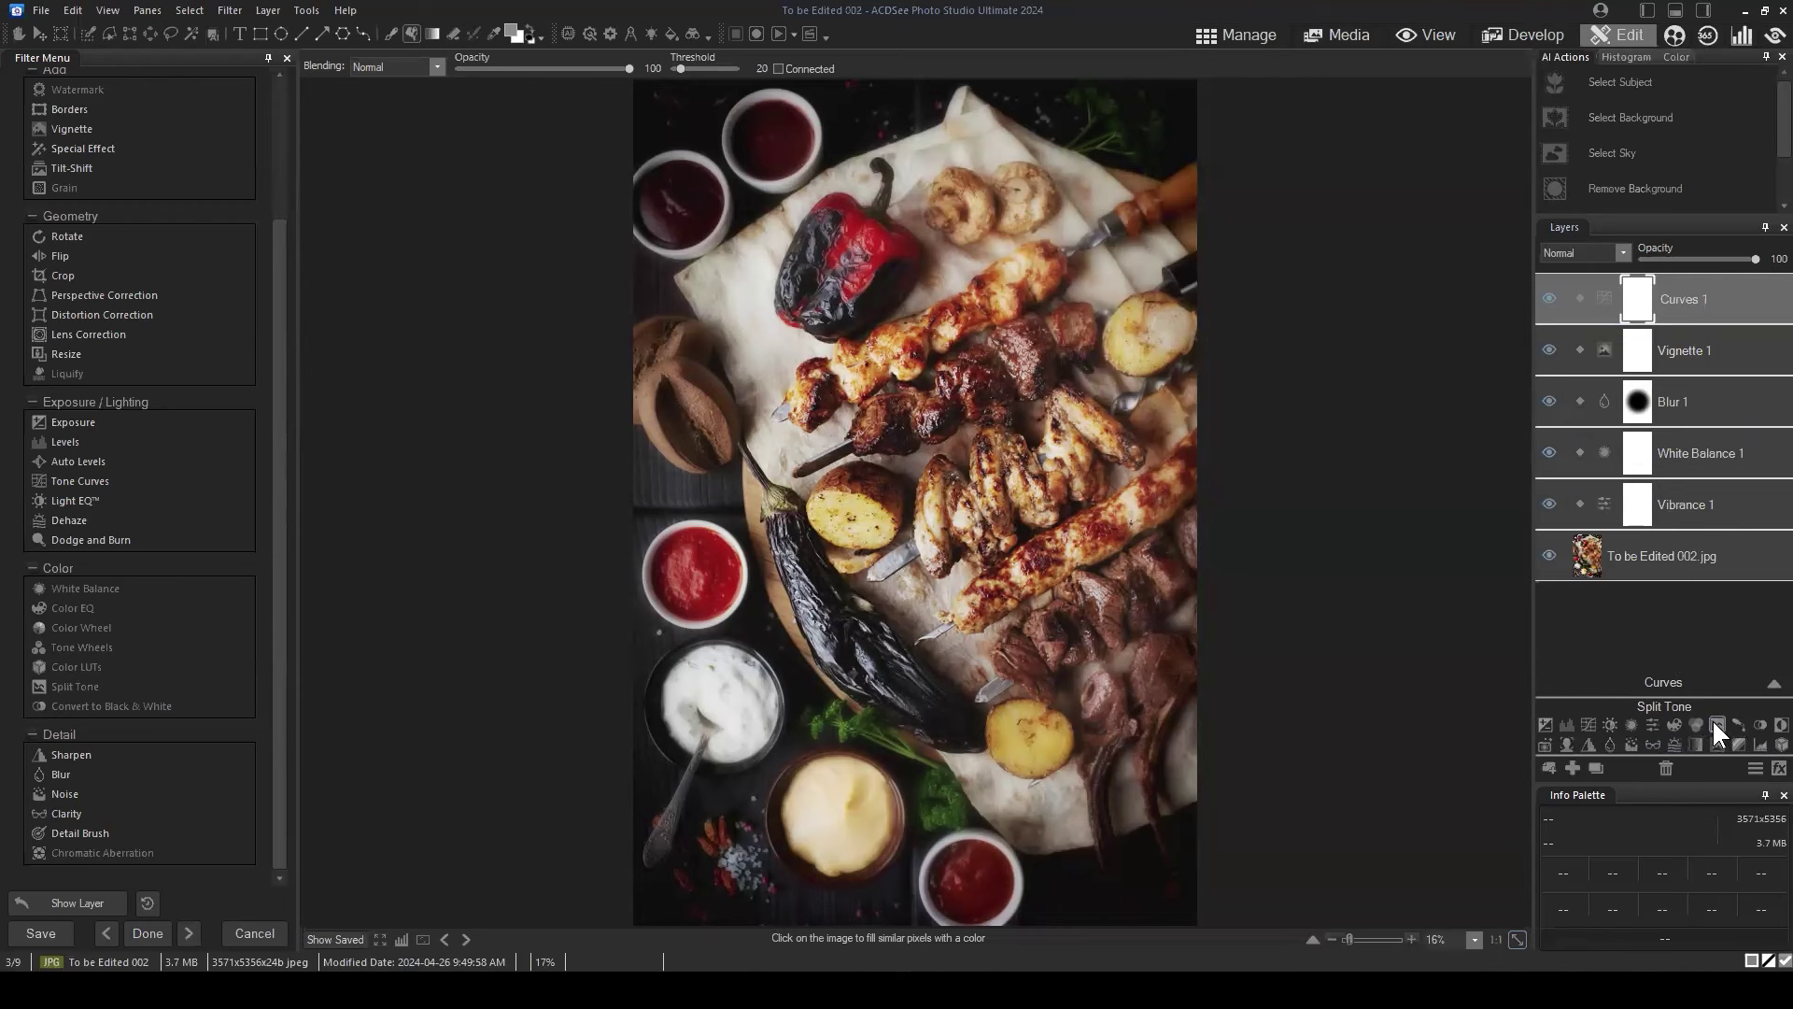
# Add a Split Tone adjustment layer above the Curves layer with highlights saturation 15 and highlights hue 30.
pyautogui.click(1712, 719)
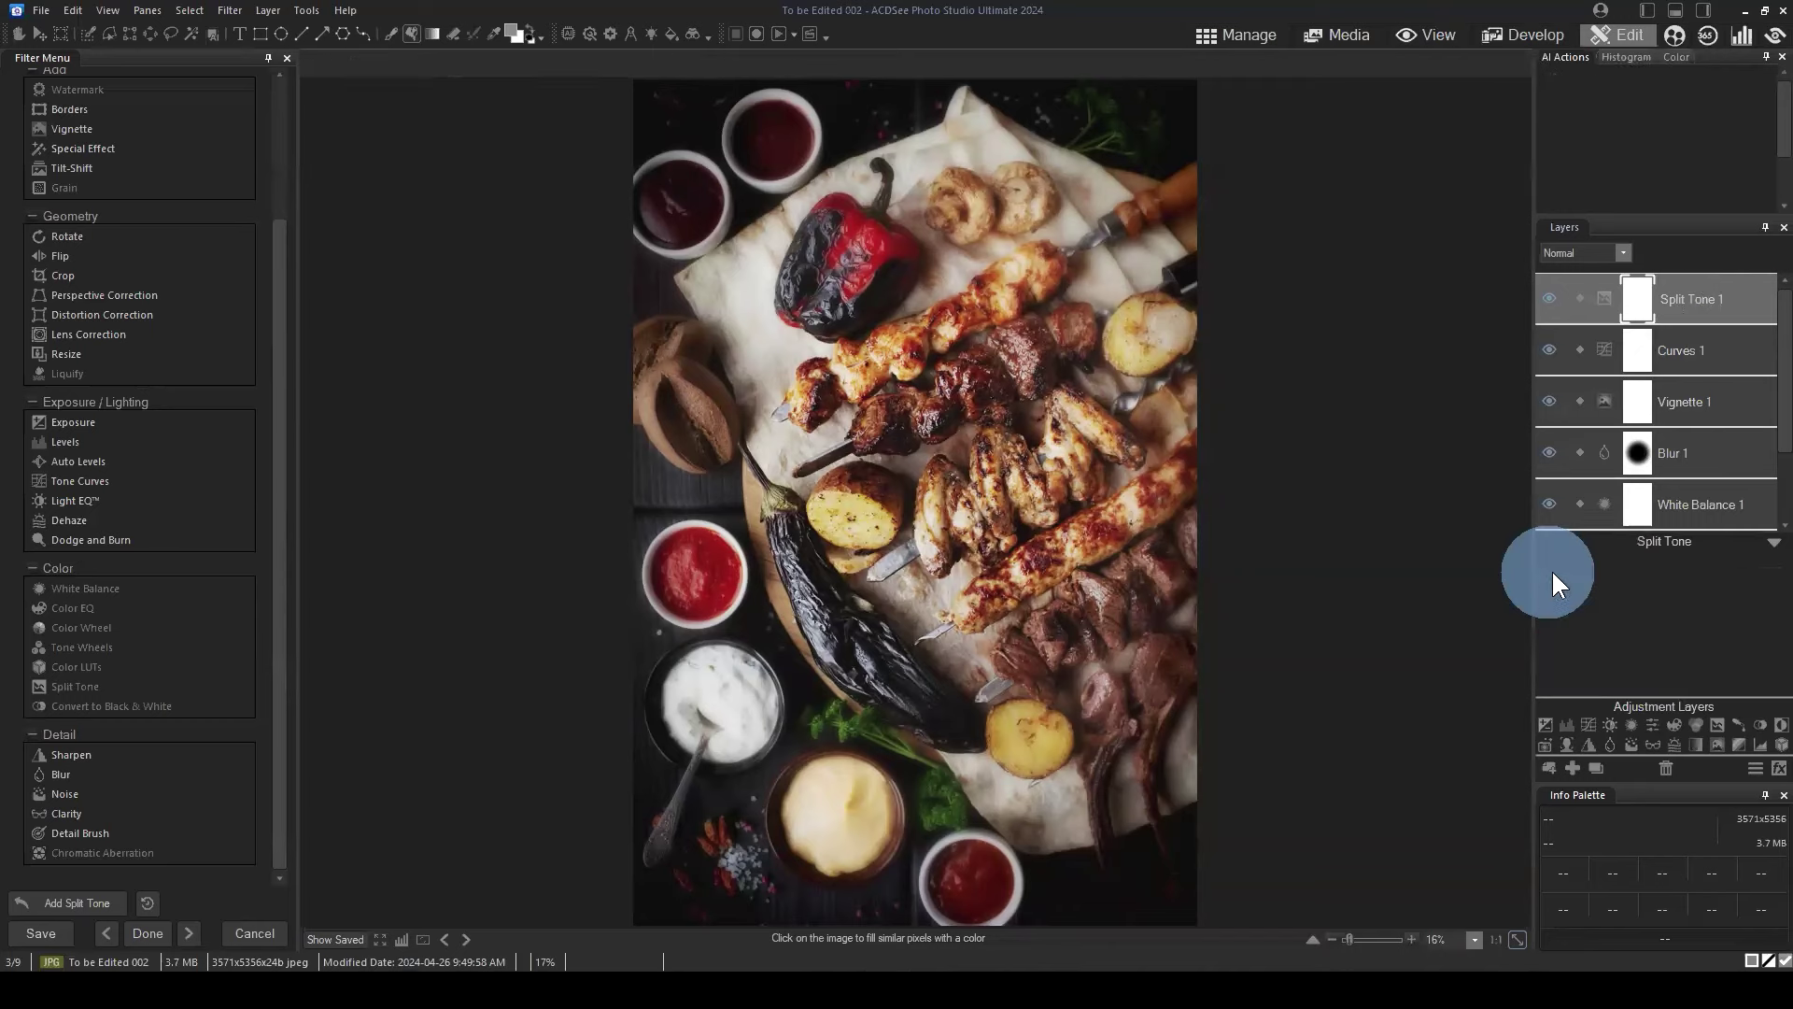
pyautogui.click(1554, 597)
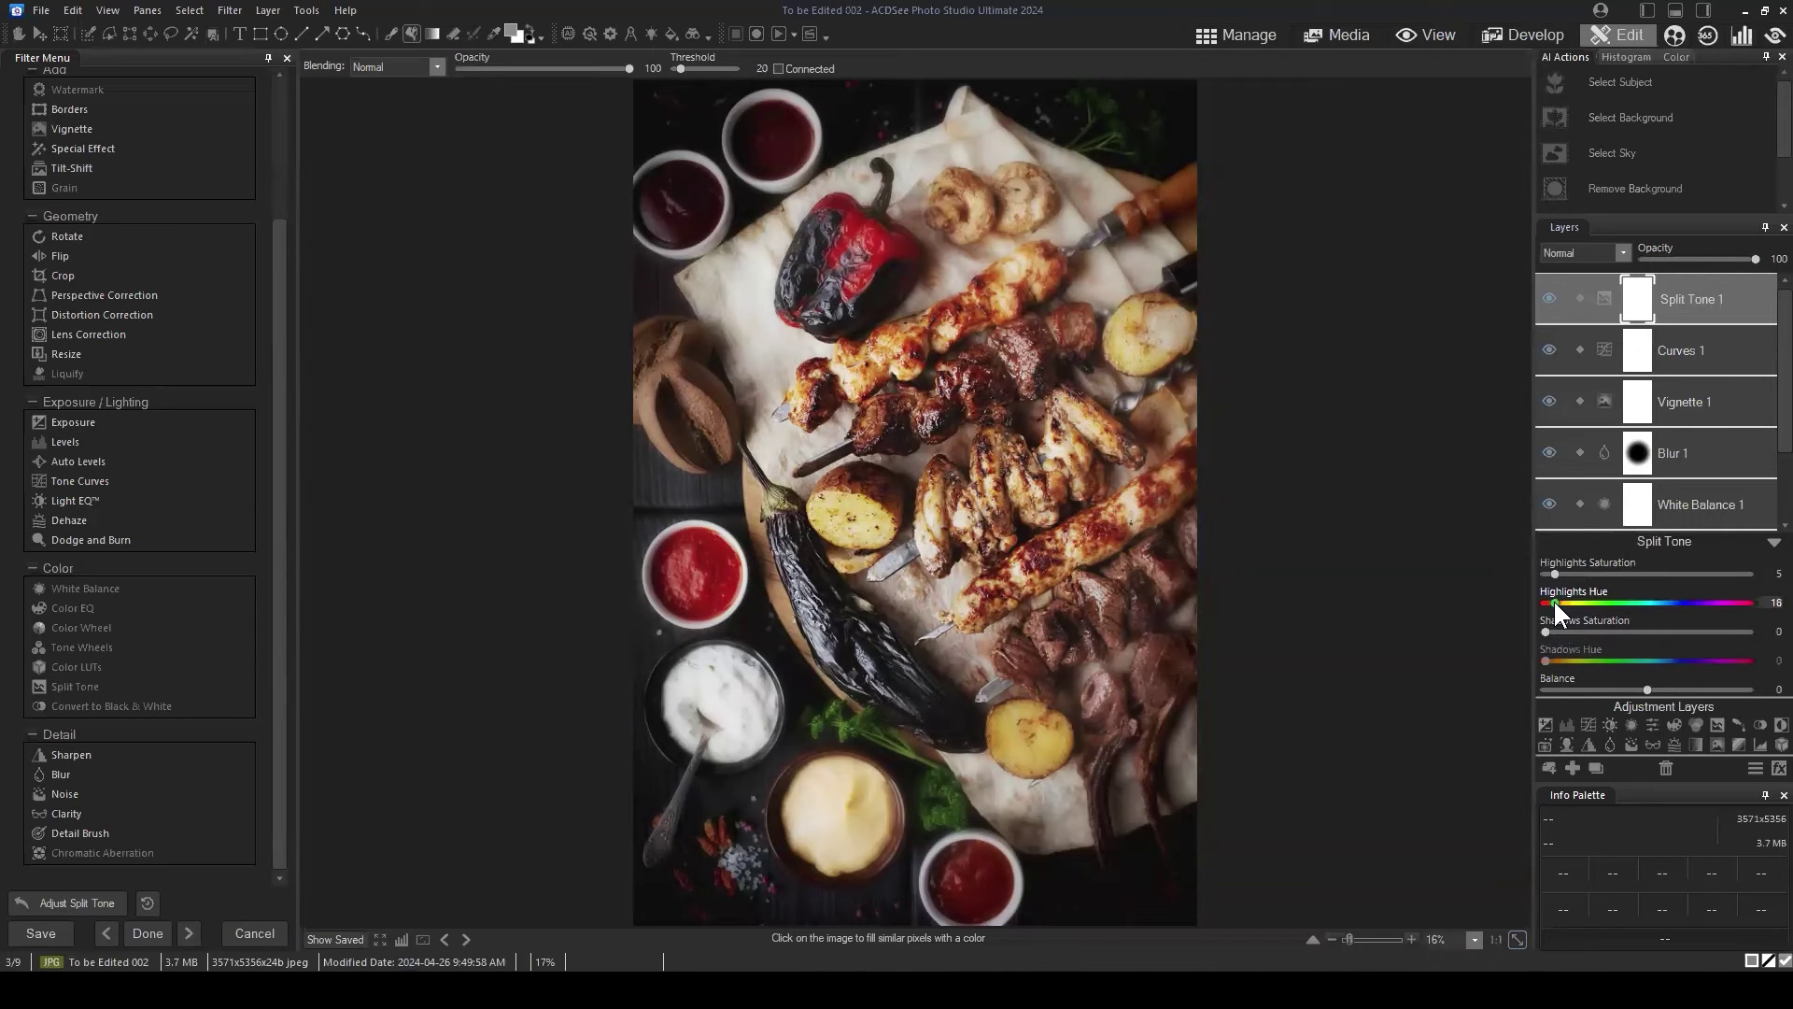
pyautogui.moveTo(1554, 598); pyautogui.dragTo(1572, 605)
pyautogui.moveTo(1558, 599); pyautogui.dragTo(1564, 575)
# Set the Split Tone layer's shadows saturation to 21 and shadows hue to about 207.
pyautogui.moveTo(1545, 631); pyautogui.dragTo(1578, 632)
pyautogui.moveTo(1581, 631)
pyautogui.mouseDown()
pyautogui.moveTo(1695, 632)
pyautogui.moveTo(1548, 631)
pyautogui.moveTo(1569, 623)
pyautogui.mouseUp()
pyautogui.moveTo(1582, 626); pyautogui.dragTo(1661, 661)
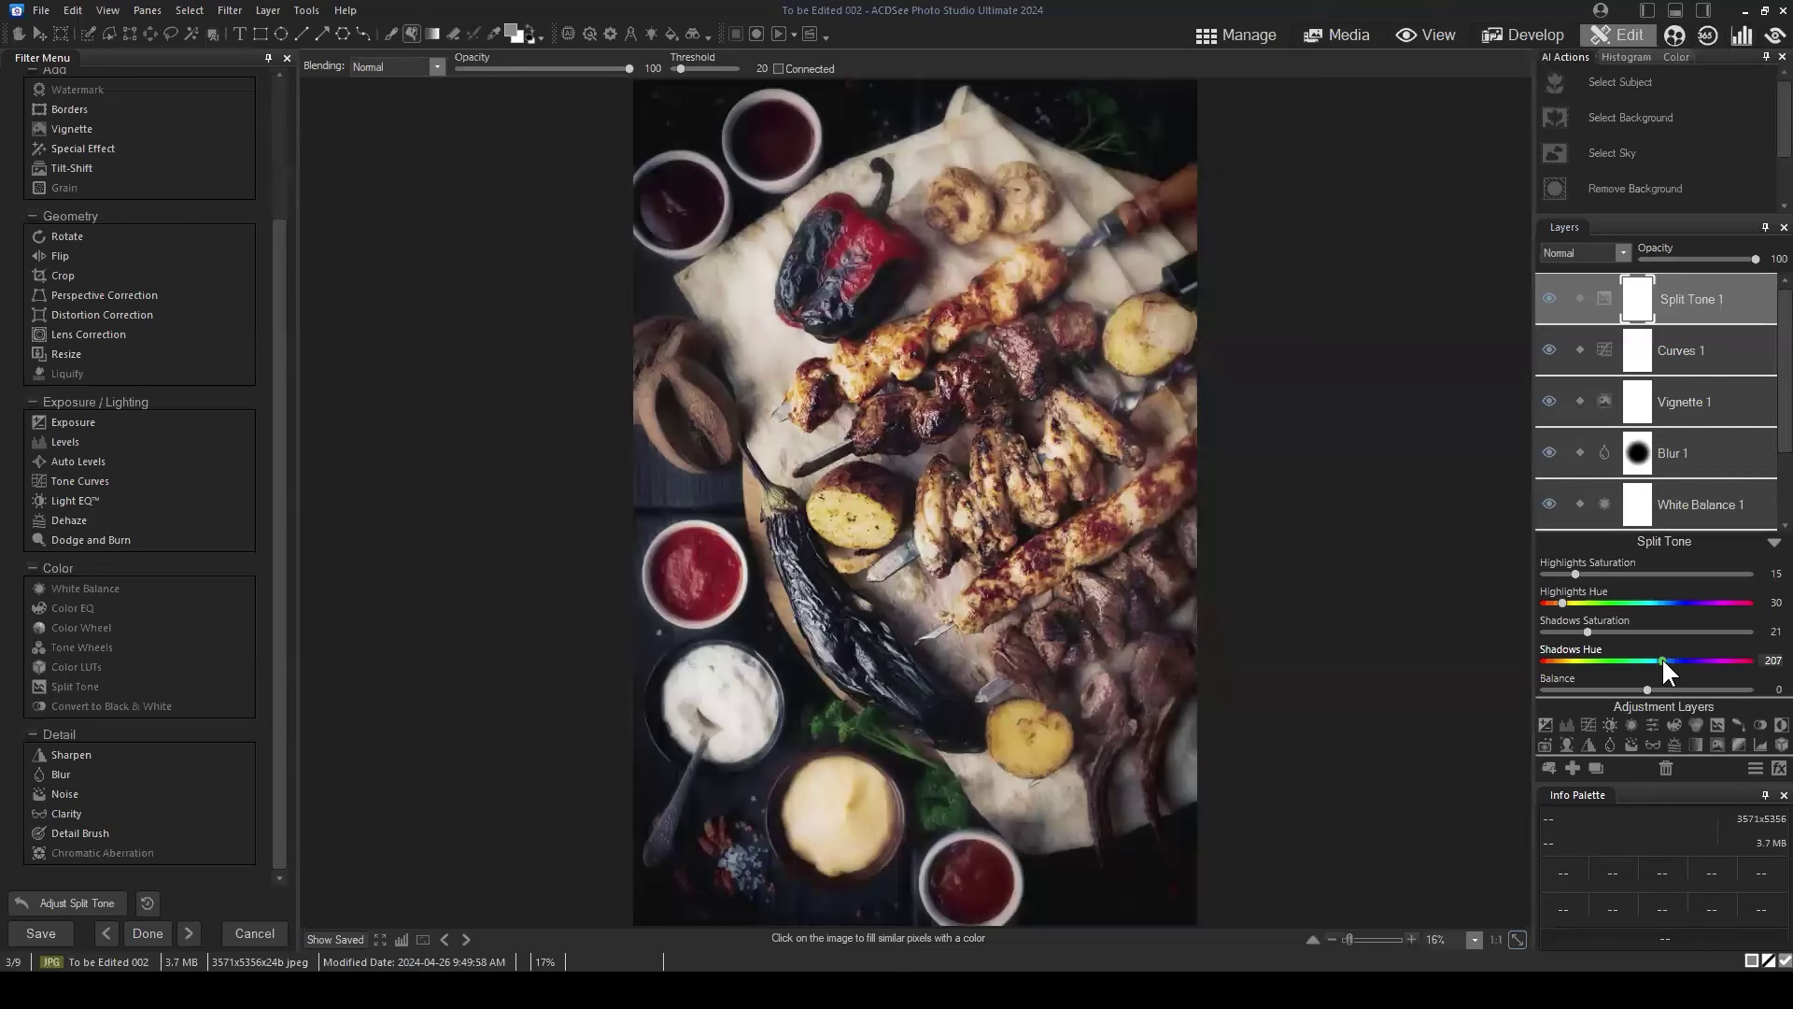
pyautogui.moveTo(1663, 660); pyautogui.dragTo(1665, 660)
pyautogui.click(1774, 541)
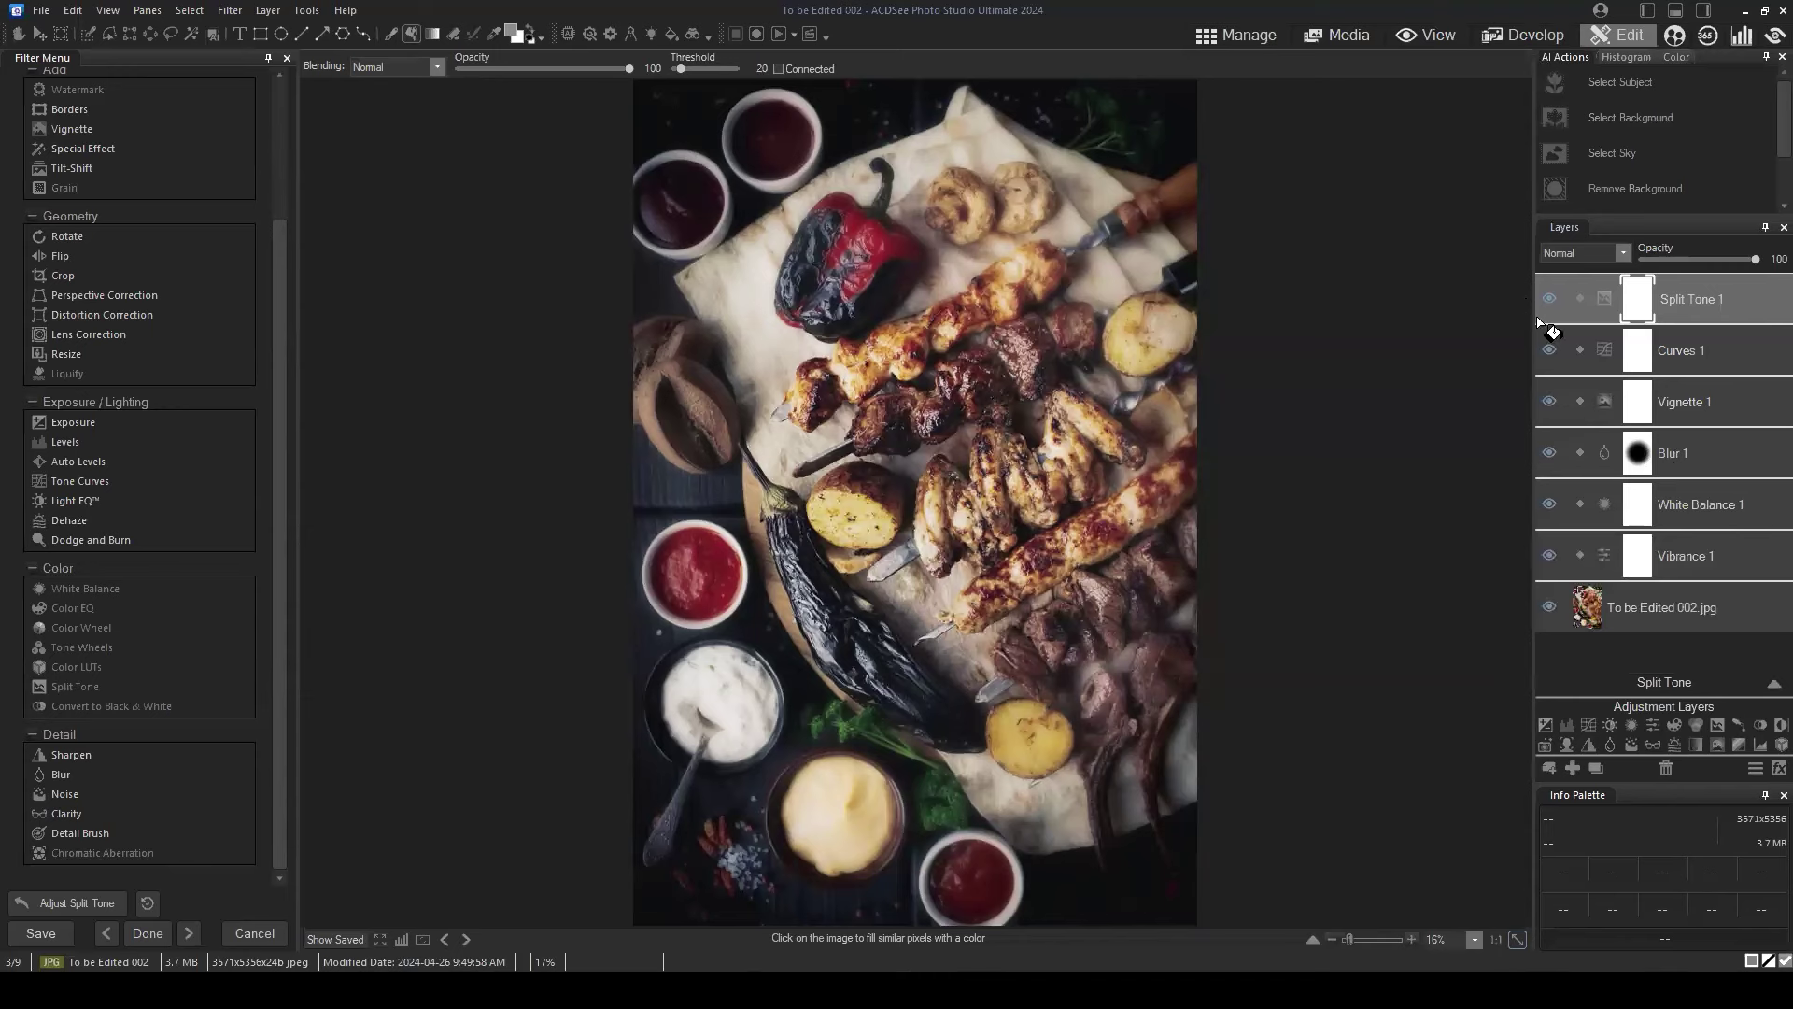
# Reduce the Blur layer's opacity to 43 and compare the result with the saved image.
pyautogui.click(1725, 448)
pyautogui.click(1694, 258)
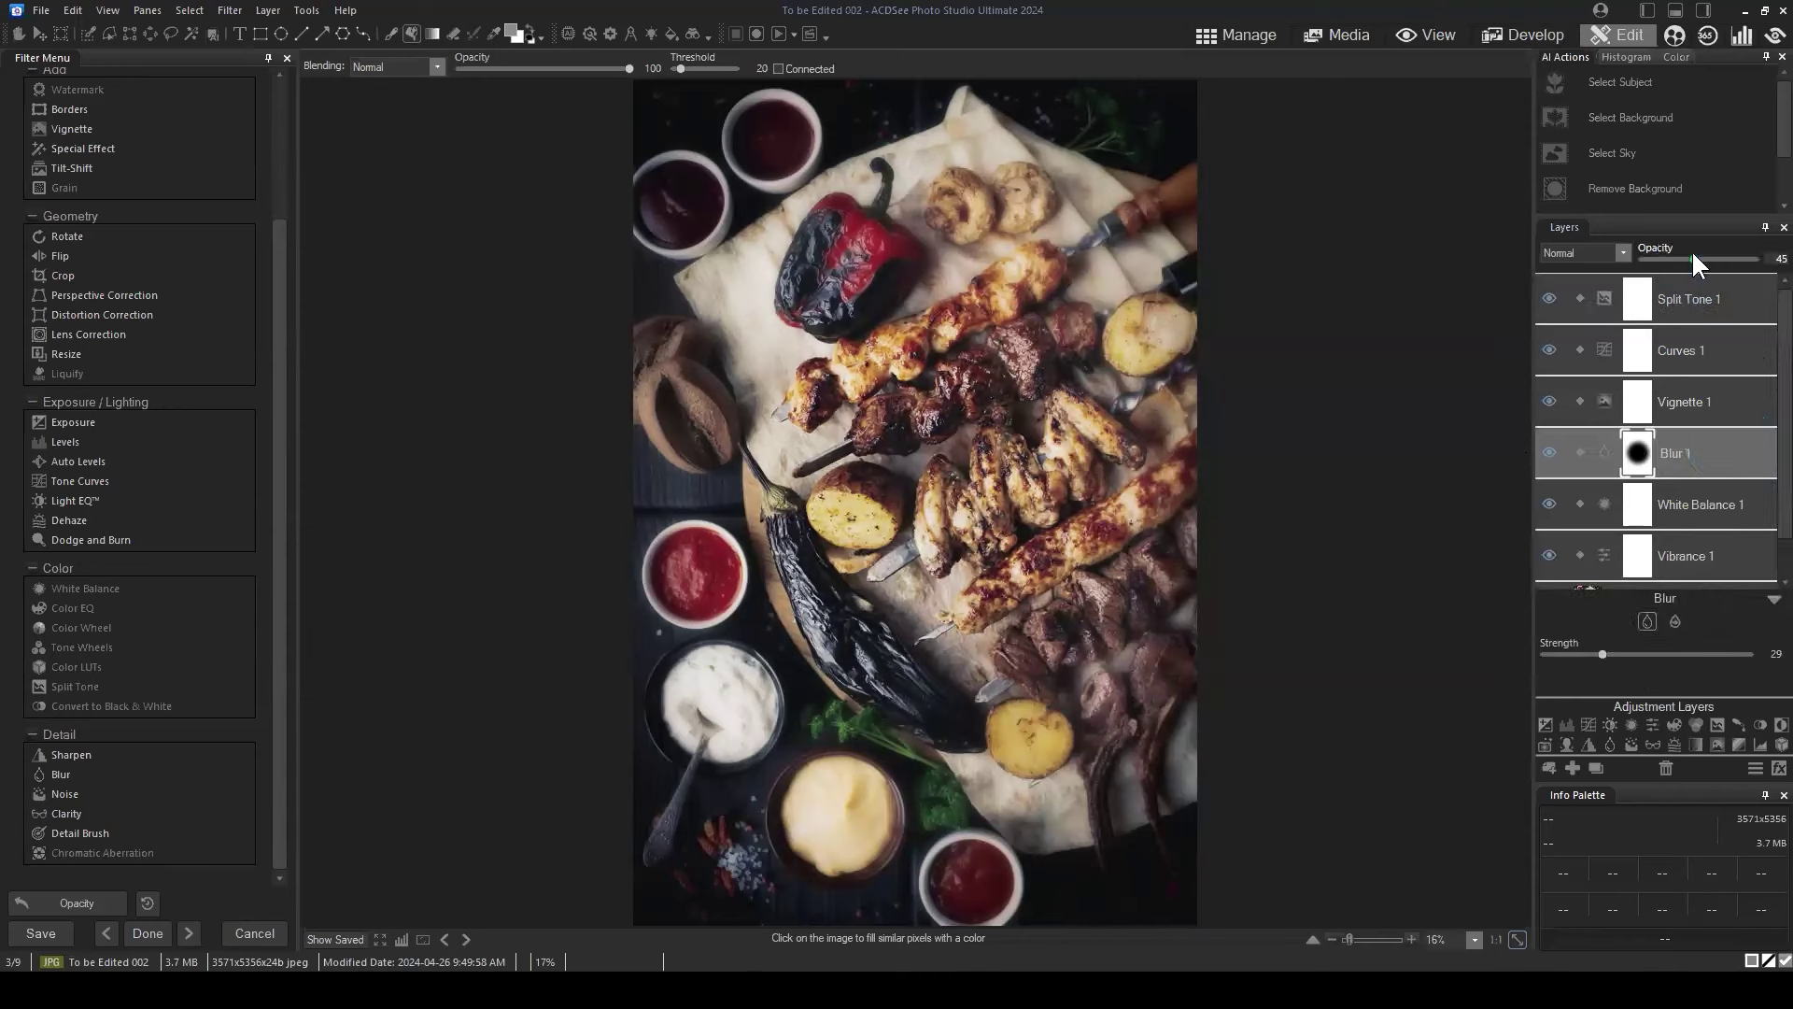
pyautogui.click(329, 940)
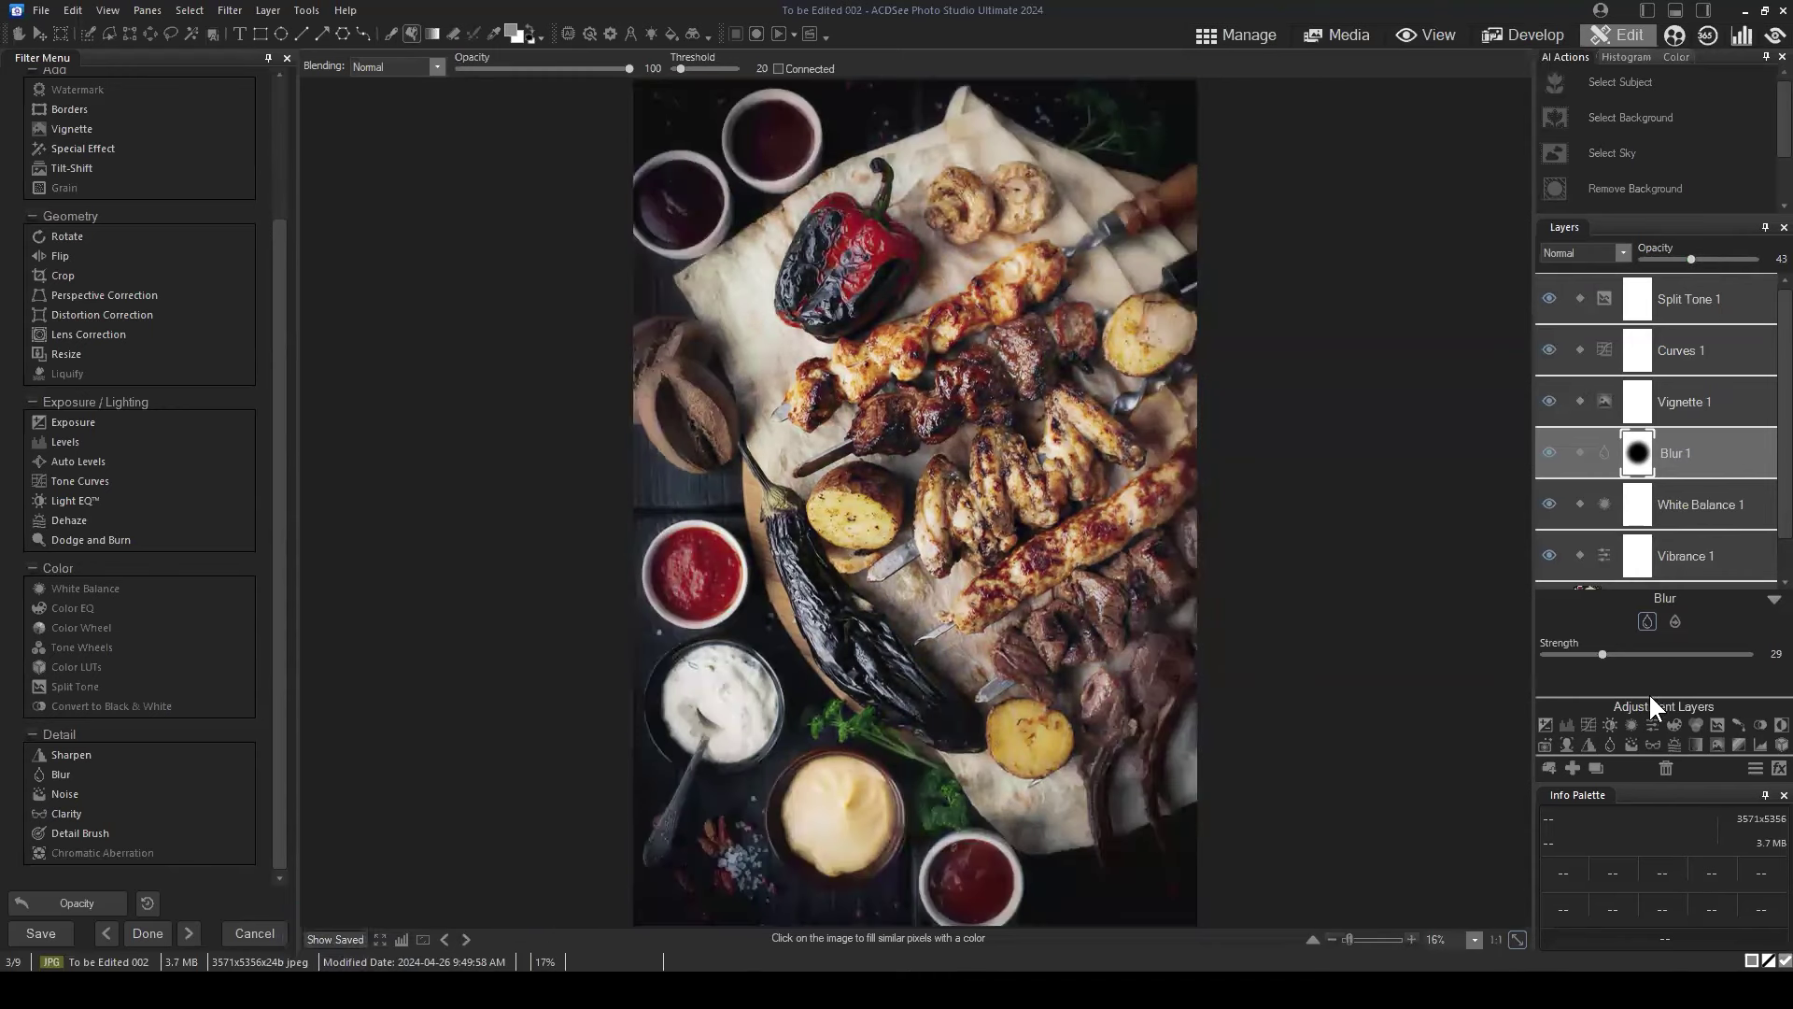
pyautogui.click(1772, 599)
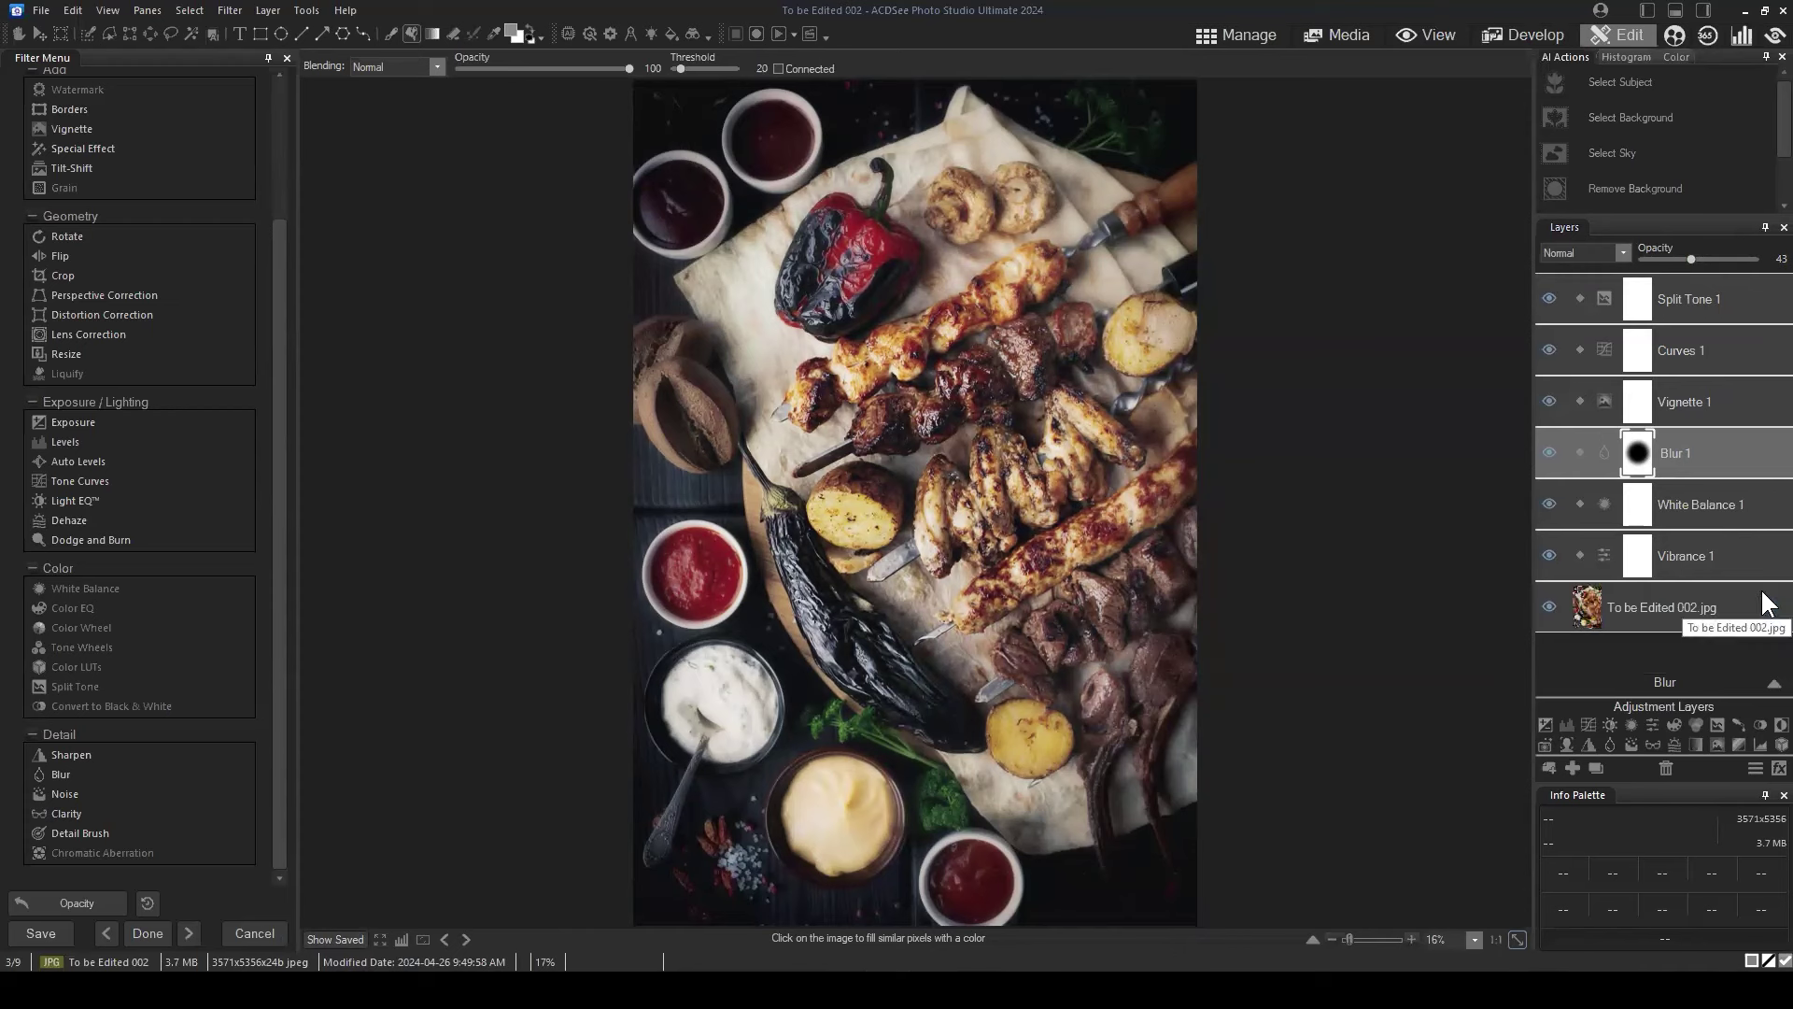
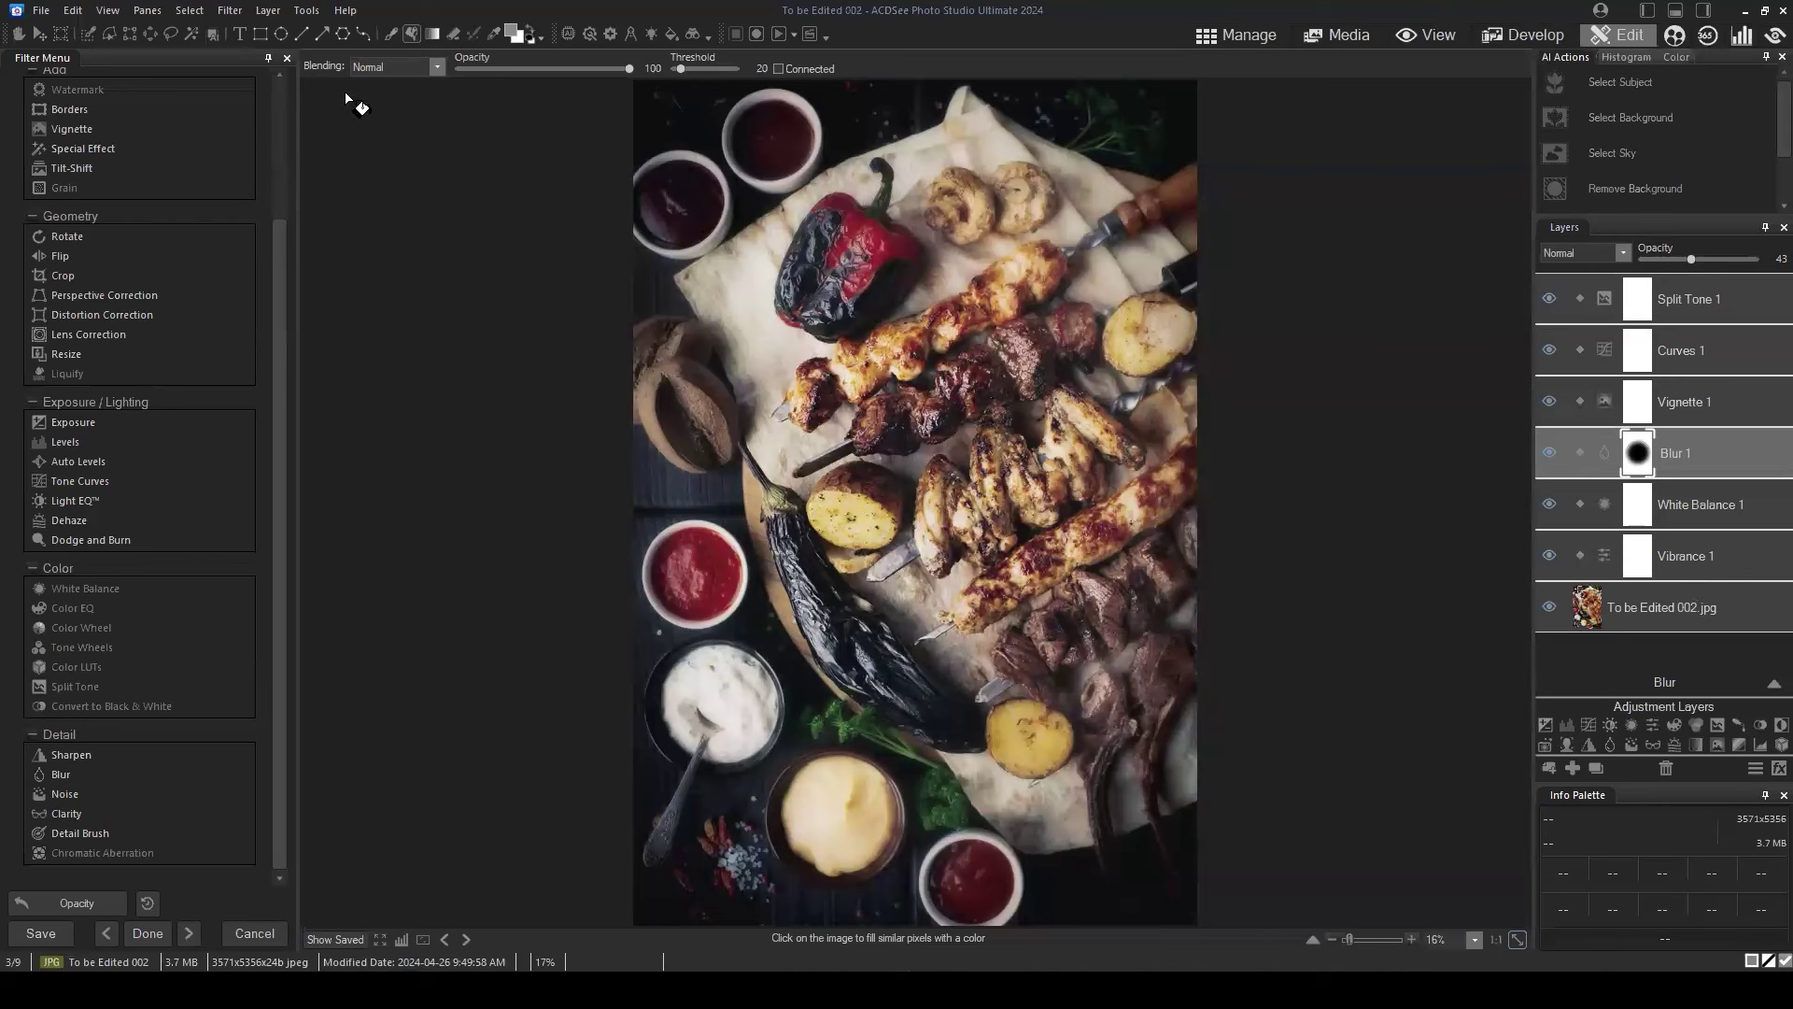
# Create a 3DL LUT from the current adjustments with the description "Romantic Lighting #1" and an increased quality value.
pyautogui.click(304, 13)
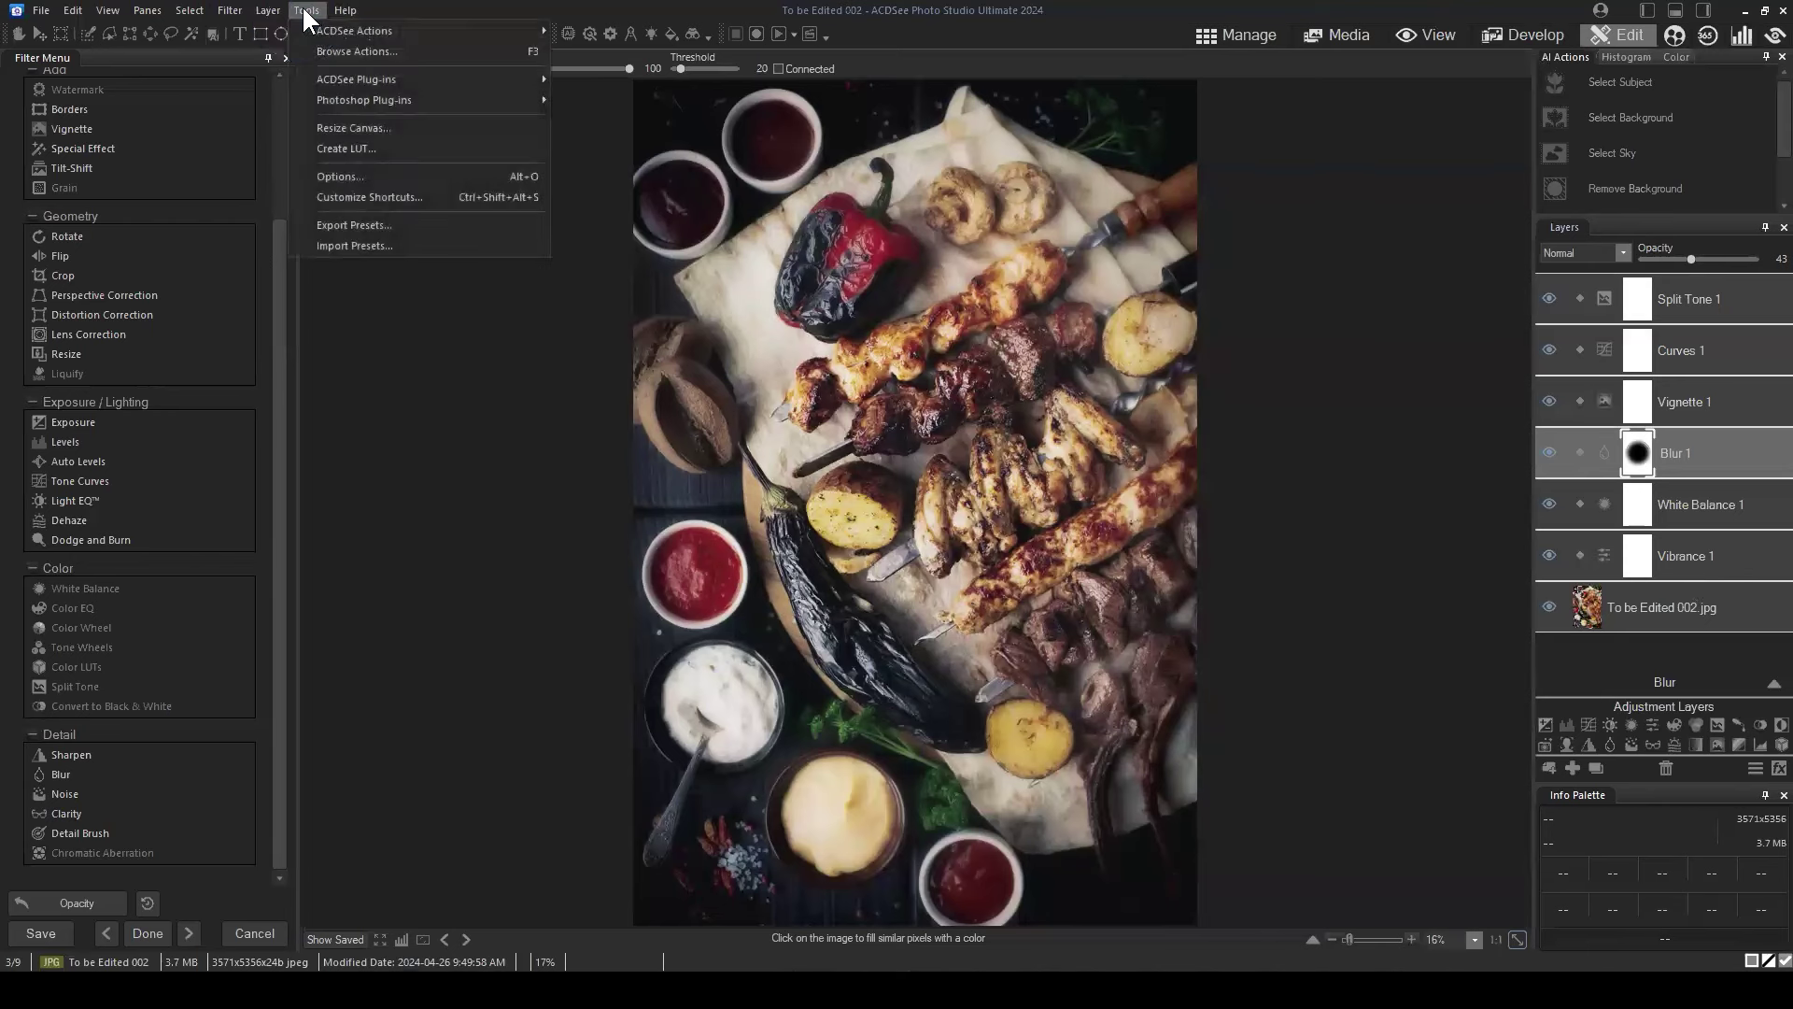
pyautogui.click(345, 148)
pyautogui.click(929, 383)
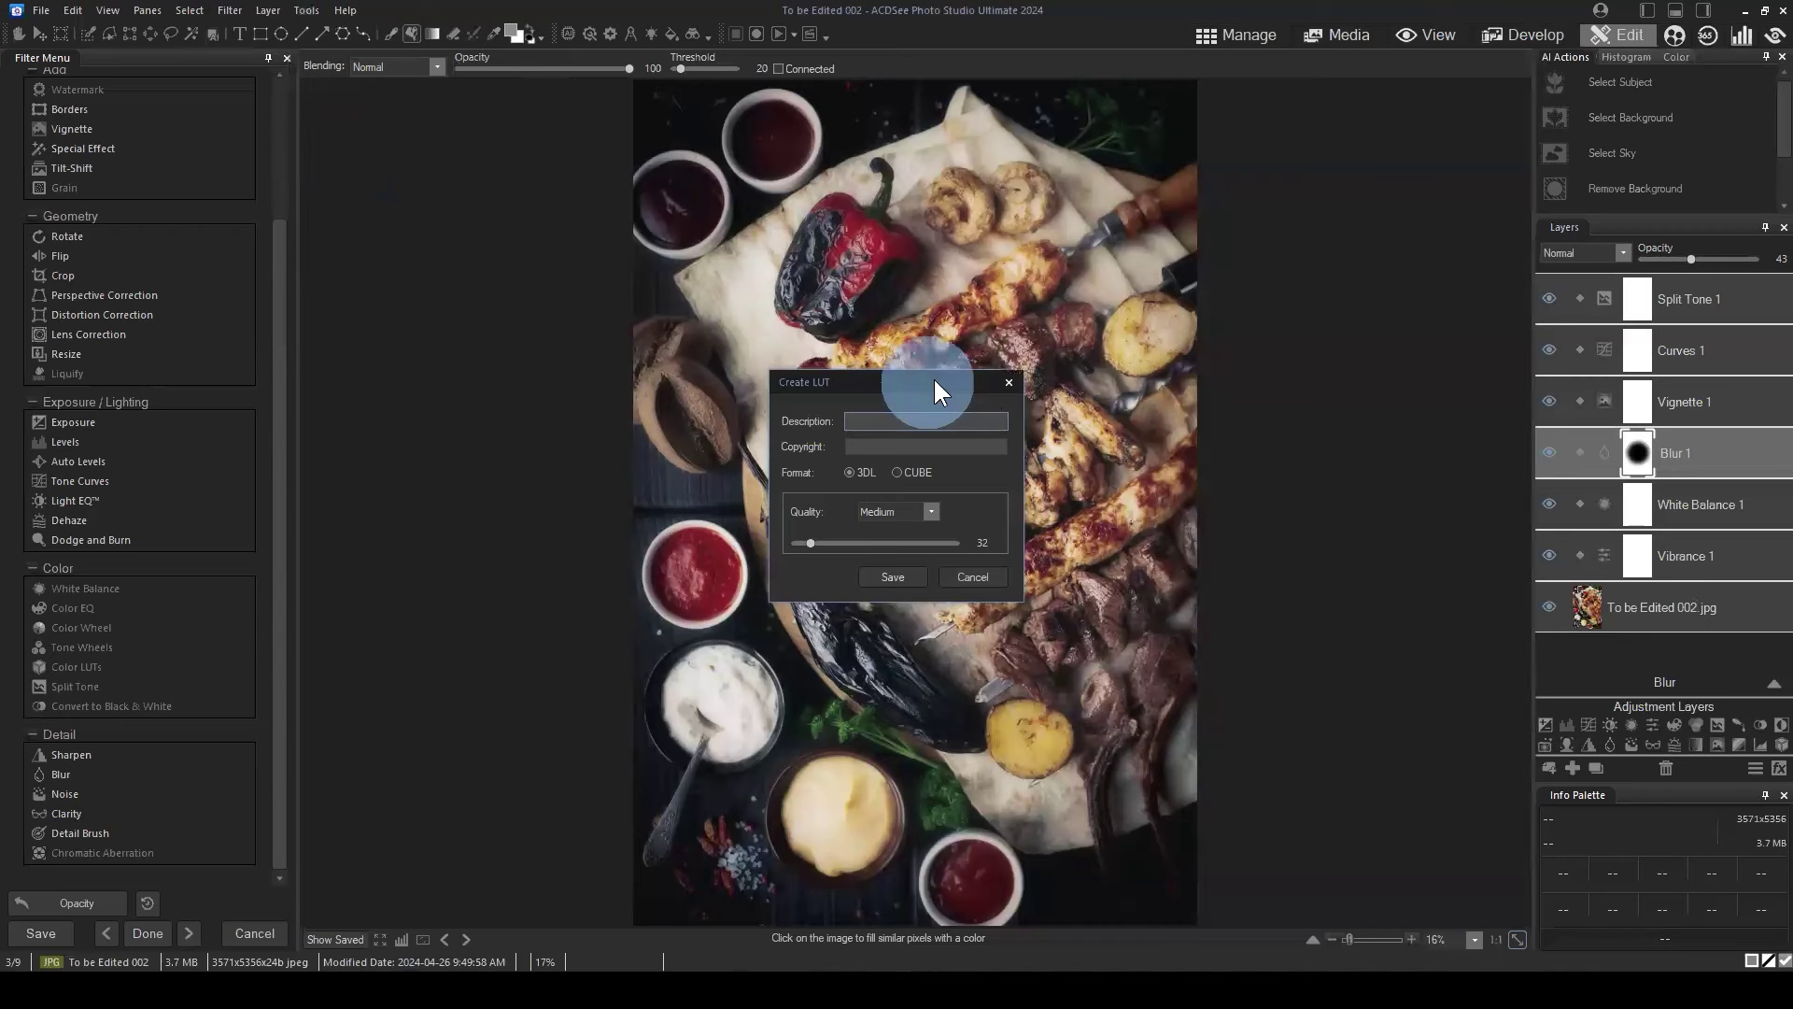
pyautogui.moveTo(933, 377); pyautogui.dragTo(1314, 284)
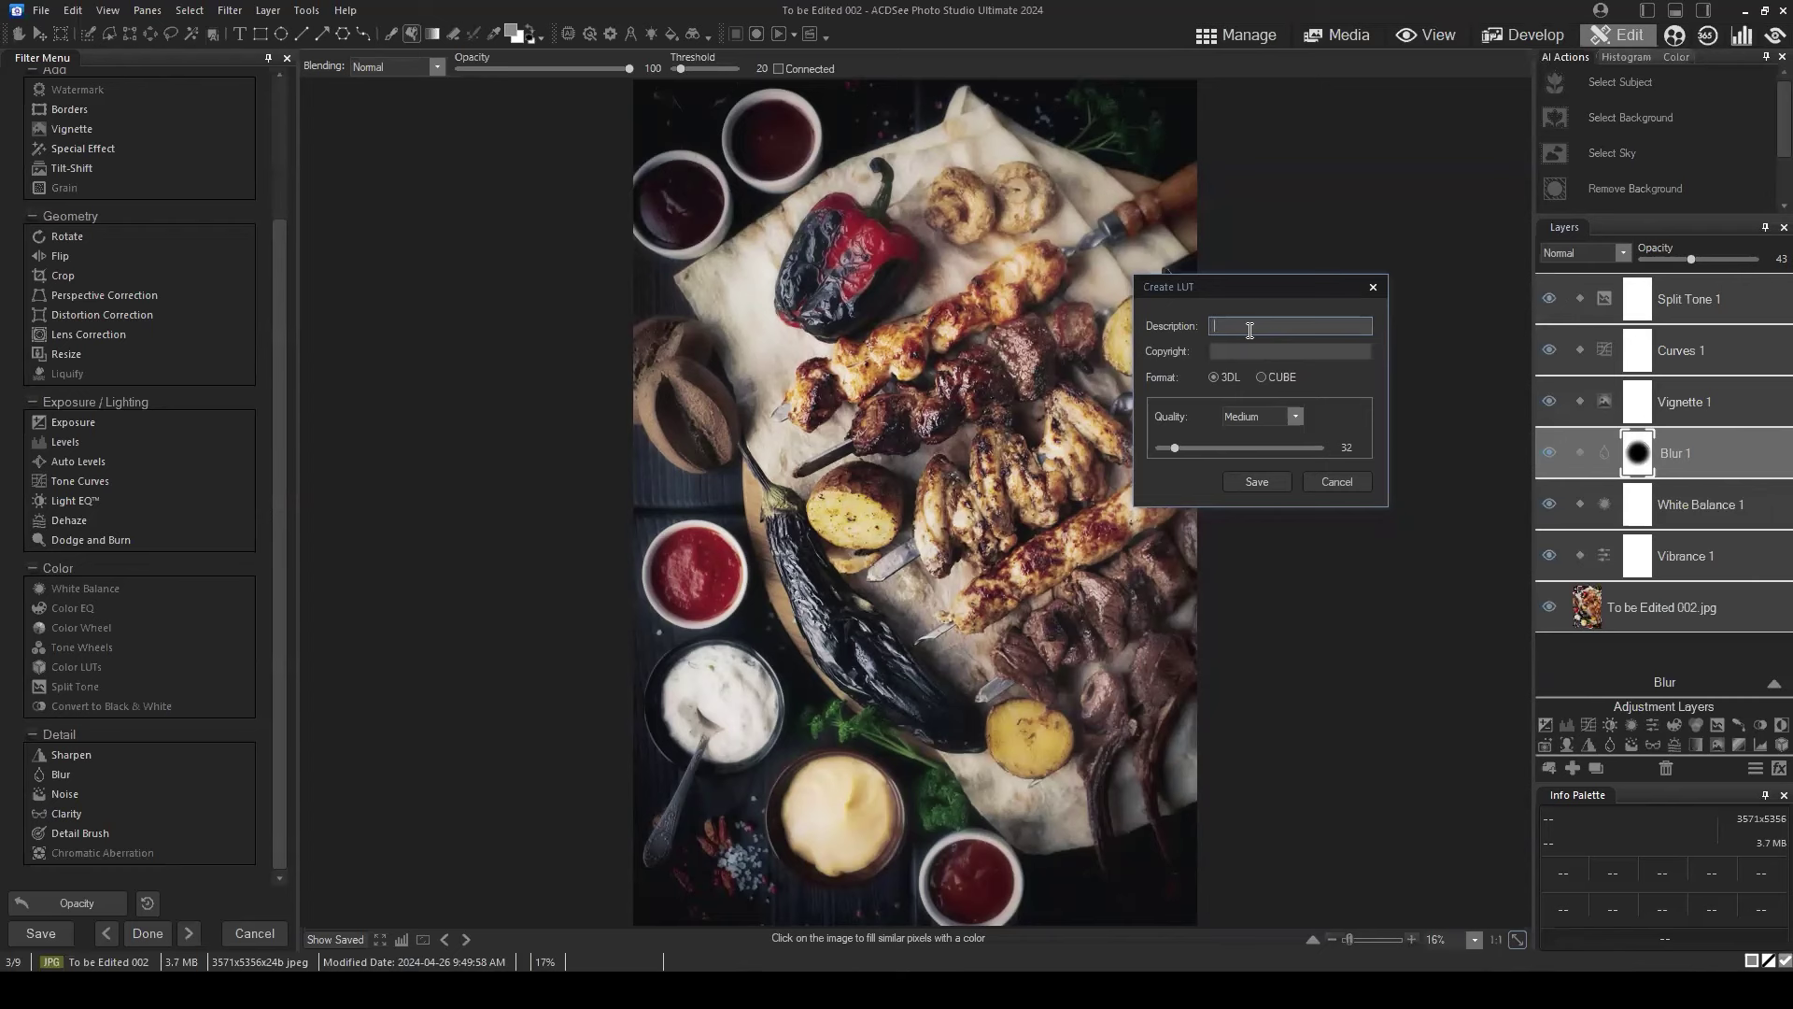
pyautogui.write('Roman')
pyautogui.write('tic Lighting')
pyautogui.write(' #1')
pyautogui.moveTo(1204, 447)
pyautogui.mouseDown()
pyautogui.moveTo(1236, 456)
pyautogui.moveTo(1213, 435)
pyautogui.moveTo(1190, 457)
pyautogui.moveTo(1207, 447)
pyautogui.mouseUp()
pyautogui.moveTo(1201, 445); pyautogui.dragTo(1201, 446)
pyautogui.click(1259, 480)
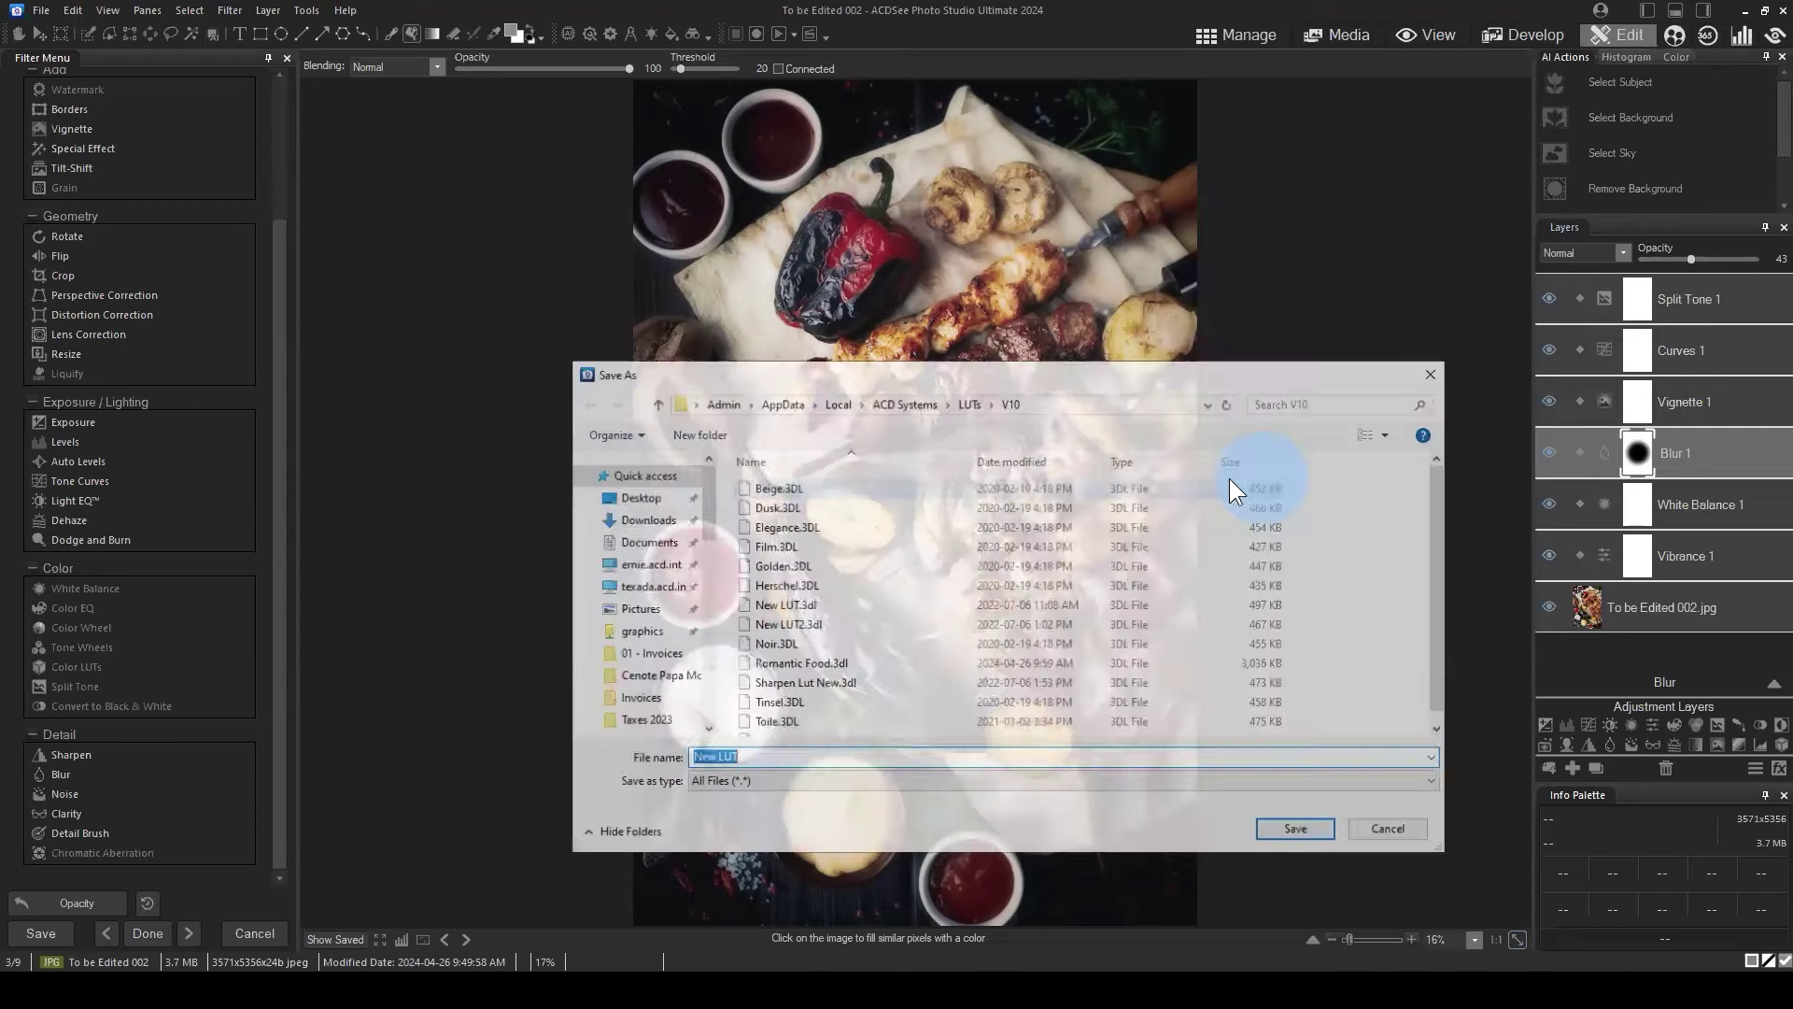
# Save the new LUT file as "Romantic Lighting #2" in the V10 LUTs folder.
pyautogui.moveTo(1016, 375); pyautogui.dragTo(1180, 173)
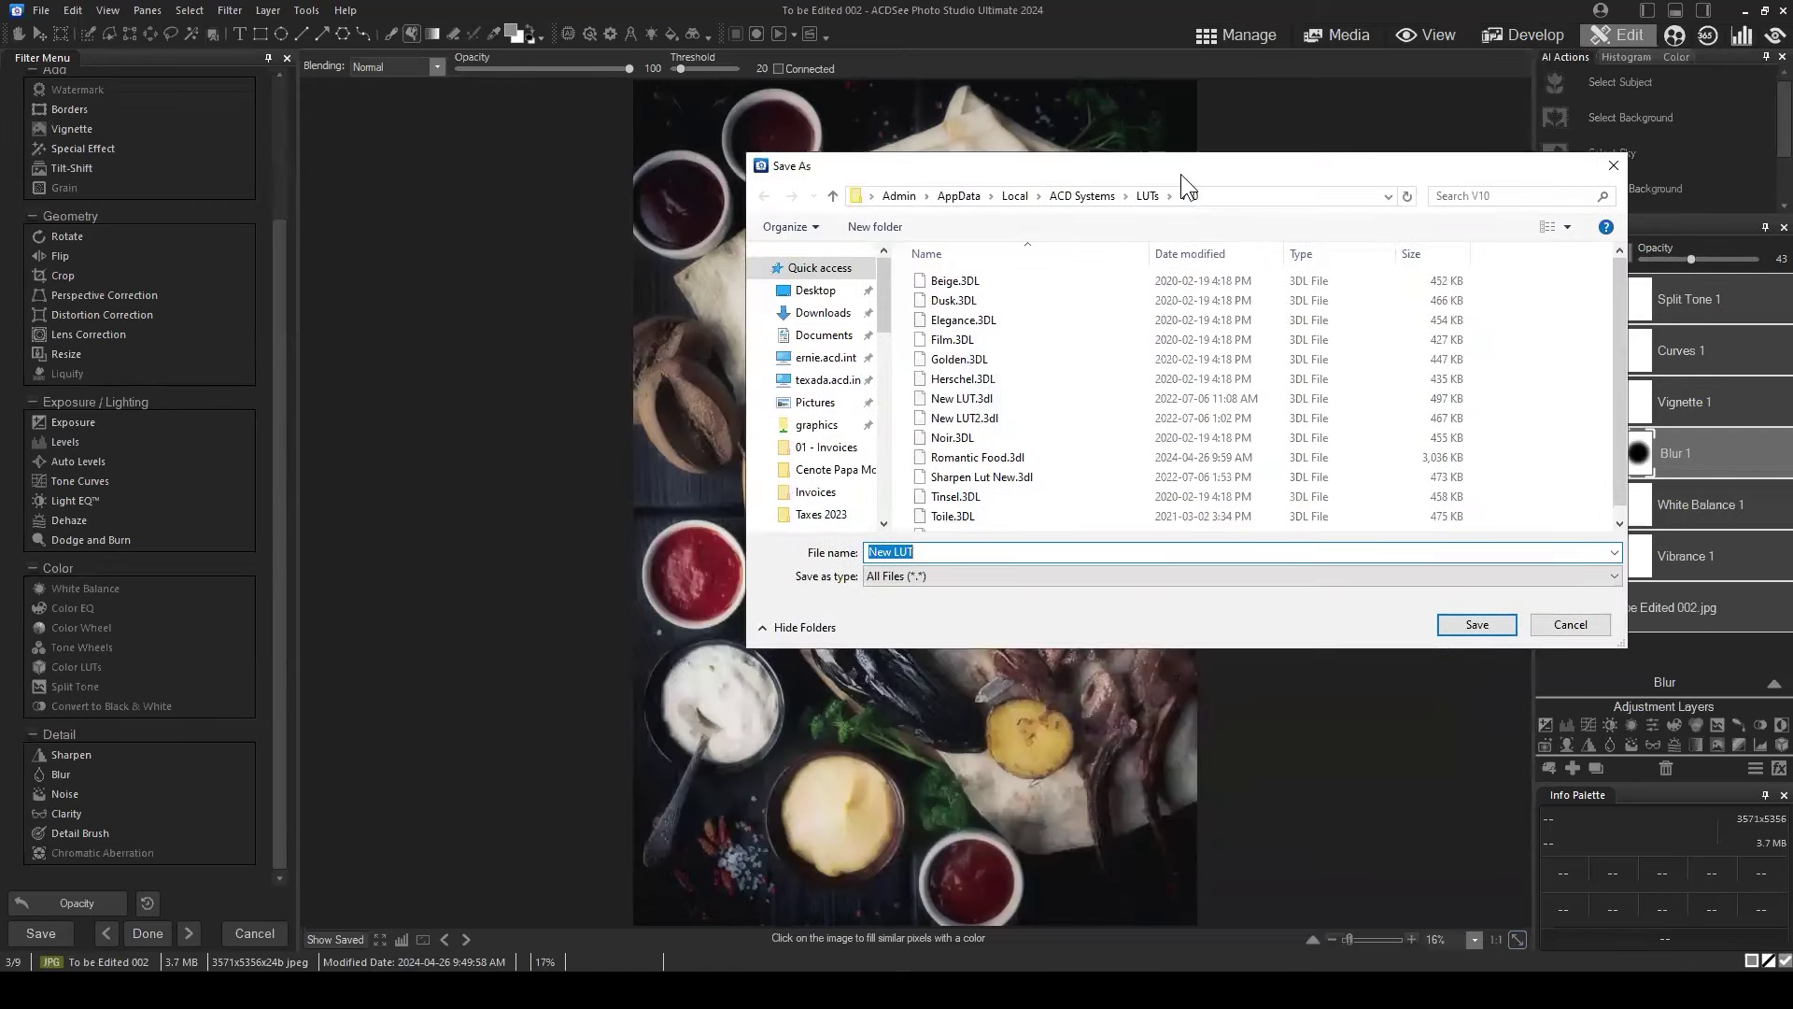
pyautogui.write('Roma')
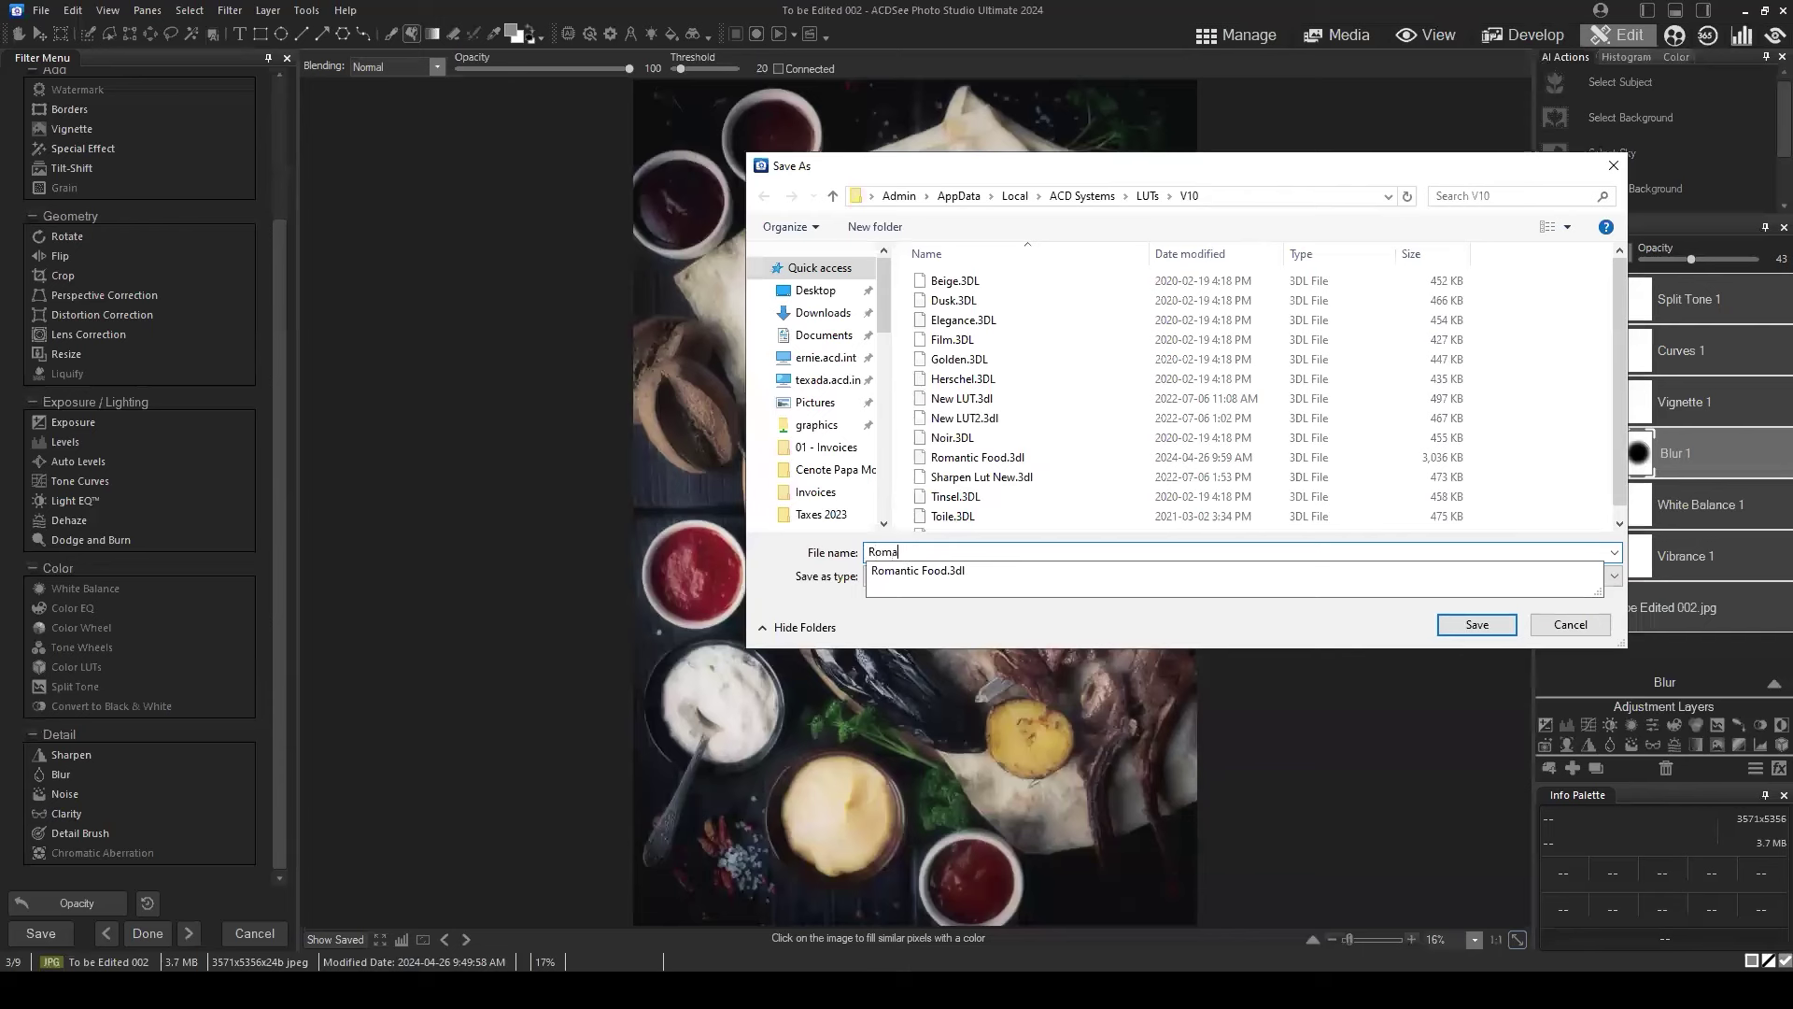
pyautogui.write('ntic Lighting #23')
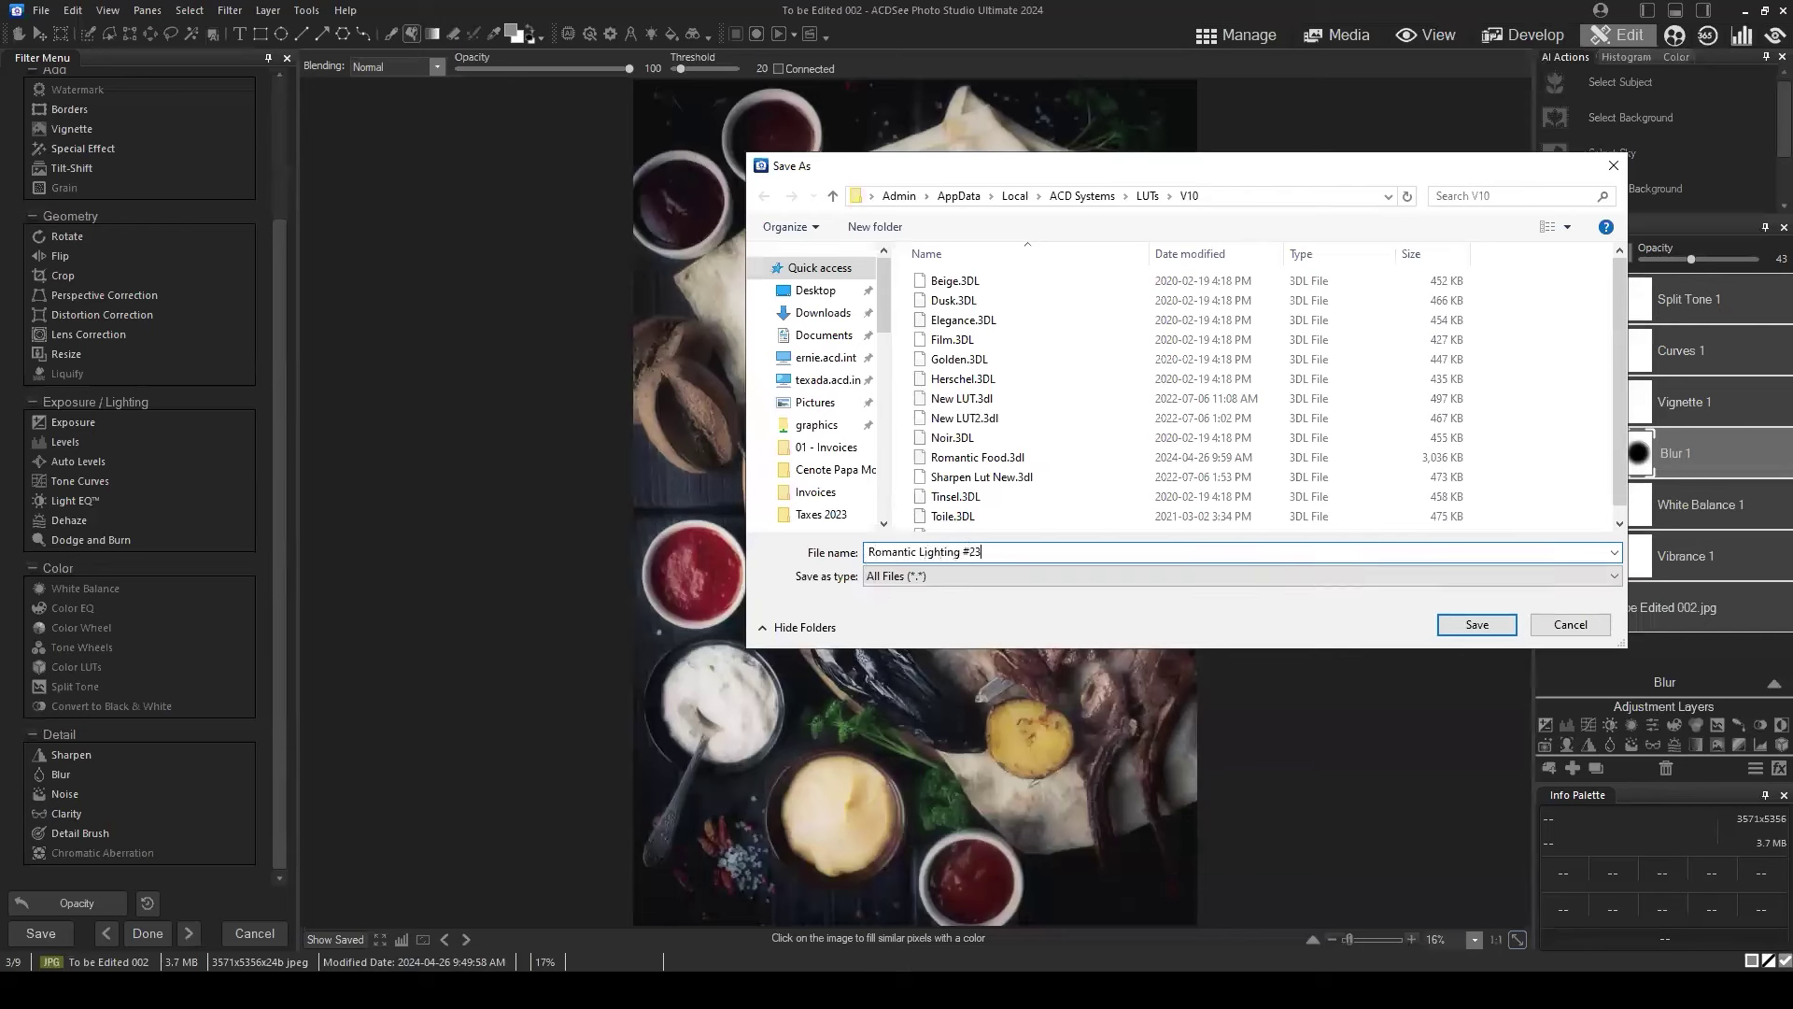
pyautogui.press('BackSpace')
pyautogui.moveTo(1279, 168); pyautogui.dragTo(1271, 183)
pyautogui.moveTo(1236, 241); pyautogui.dragTo(1093, 304)
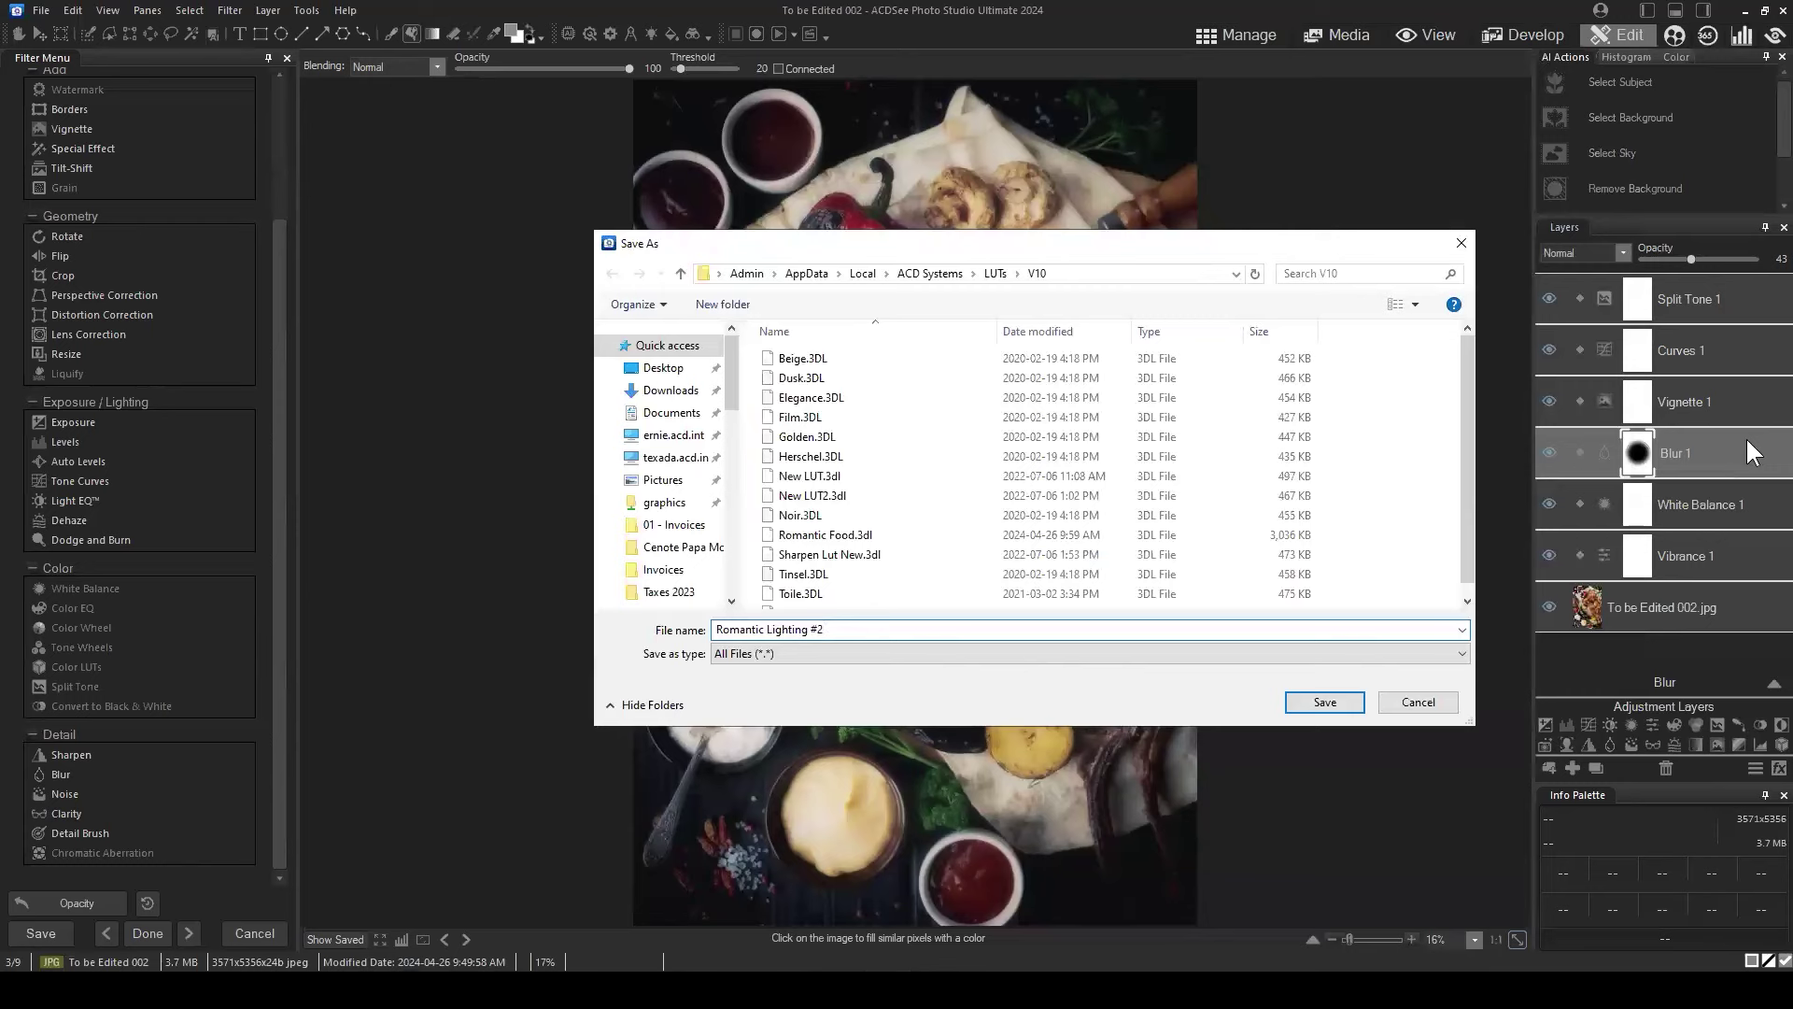
pyautogui.click(1315, 701)
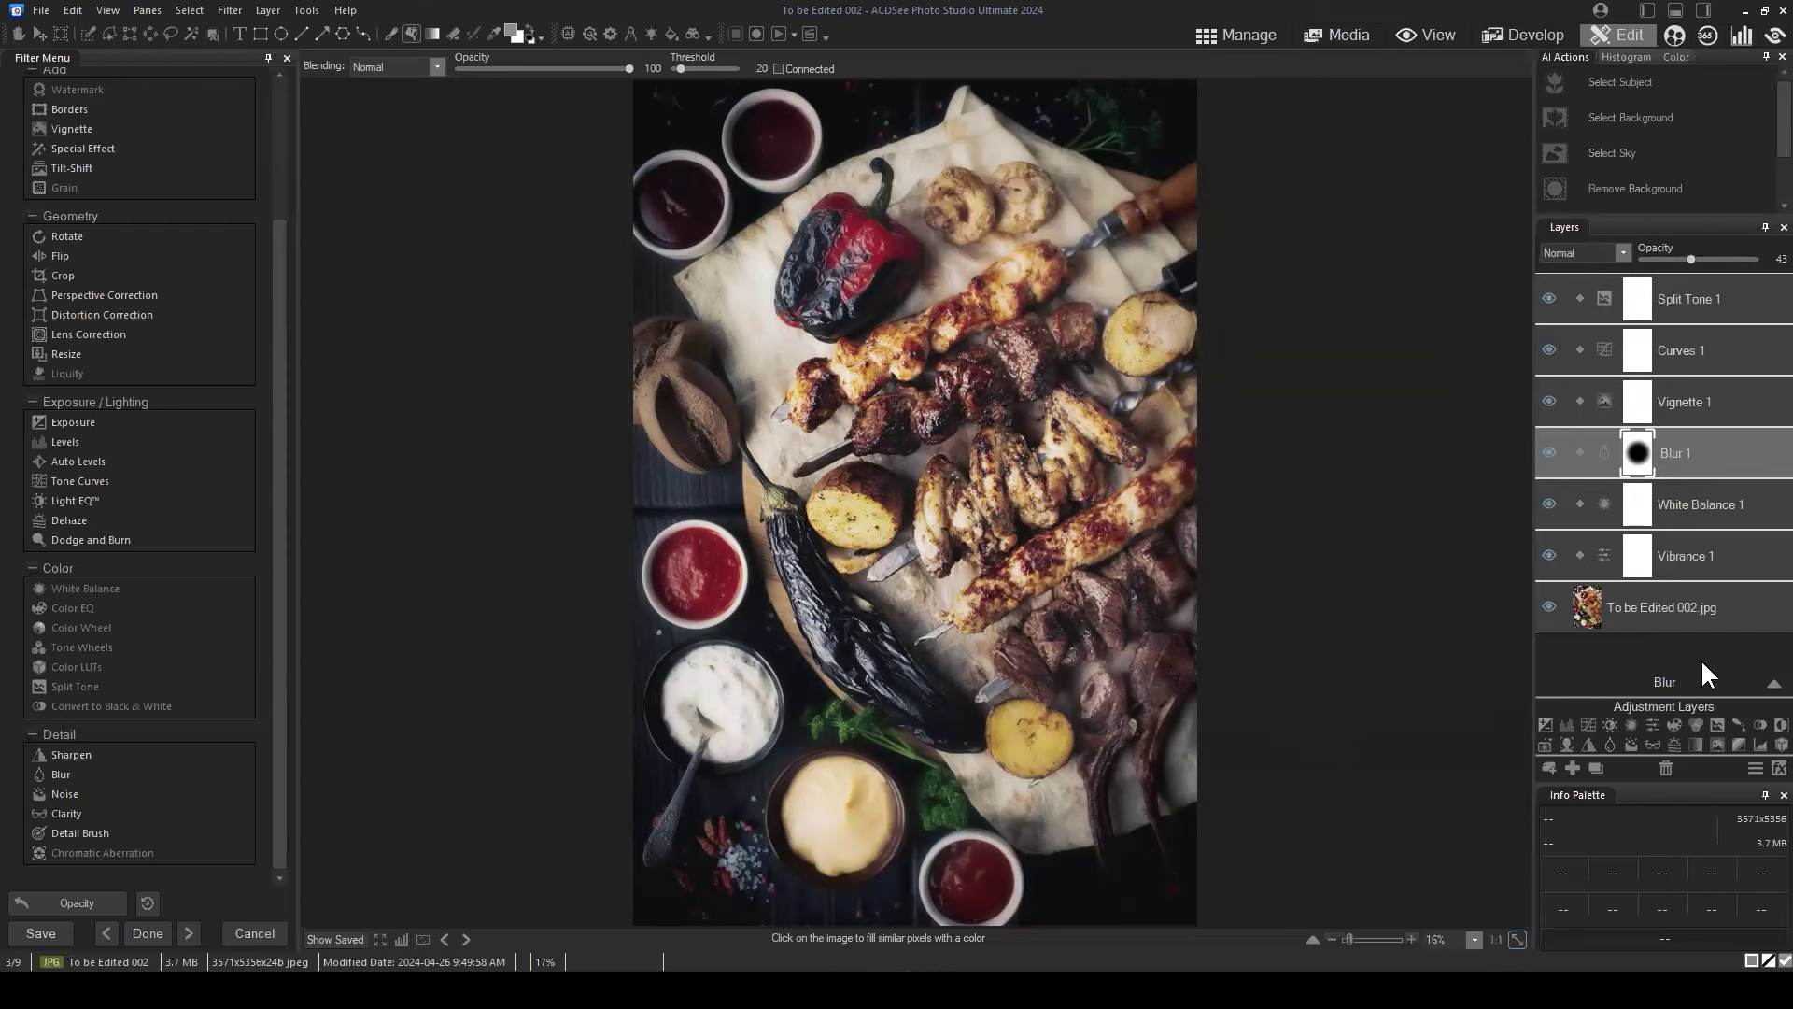
# Add a temporary Color LUTs adjustment layer to check the list for Romantic Lighting #2, and delete the layer without choosing a LUT.
pyautogui.click(1763, 744)
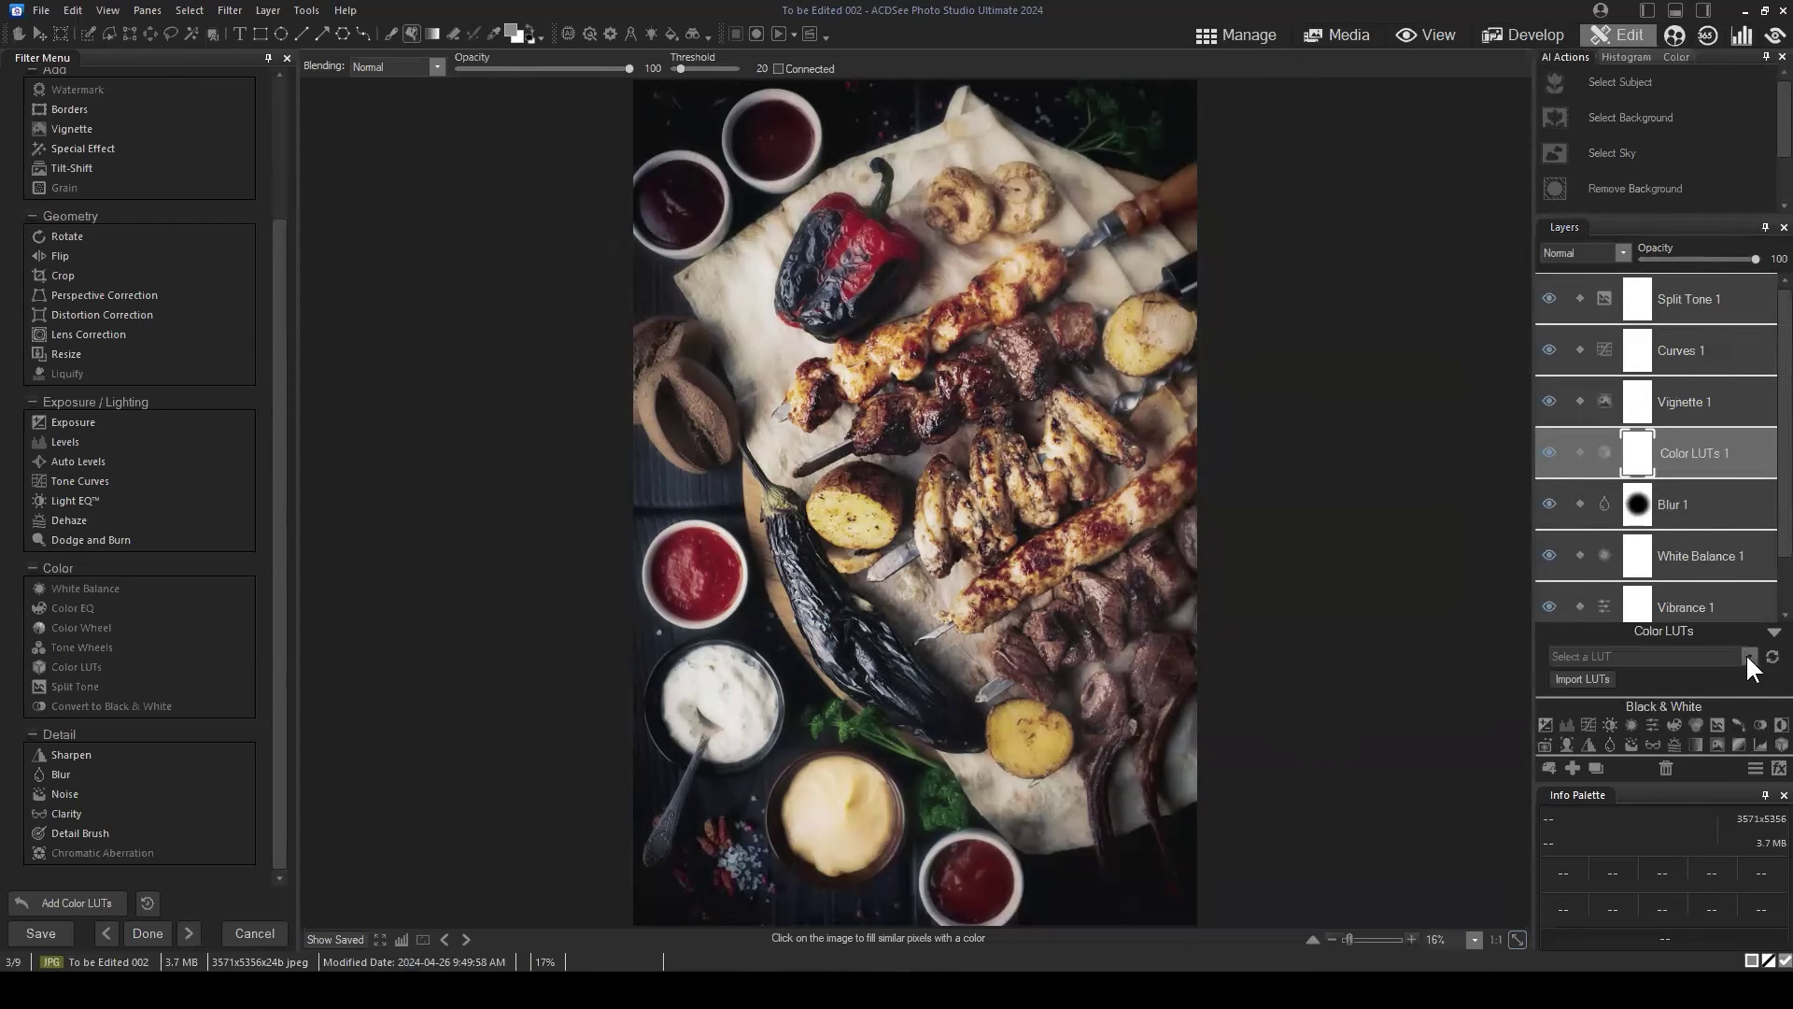
pyautogui.click(1747, 654)
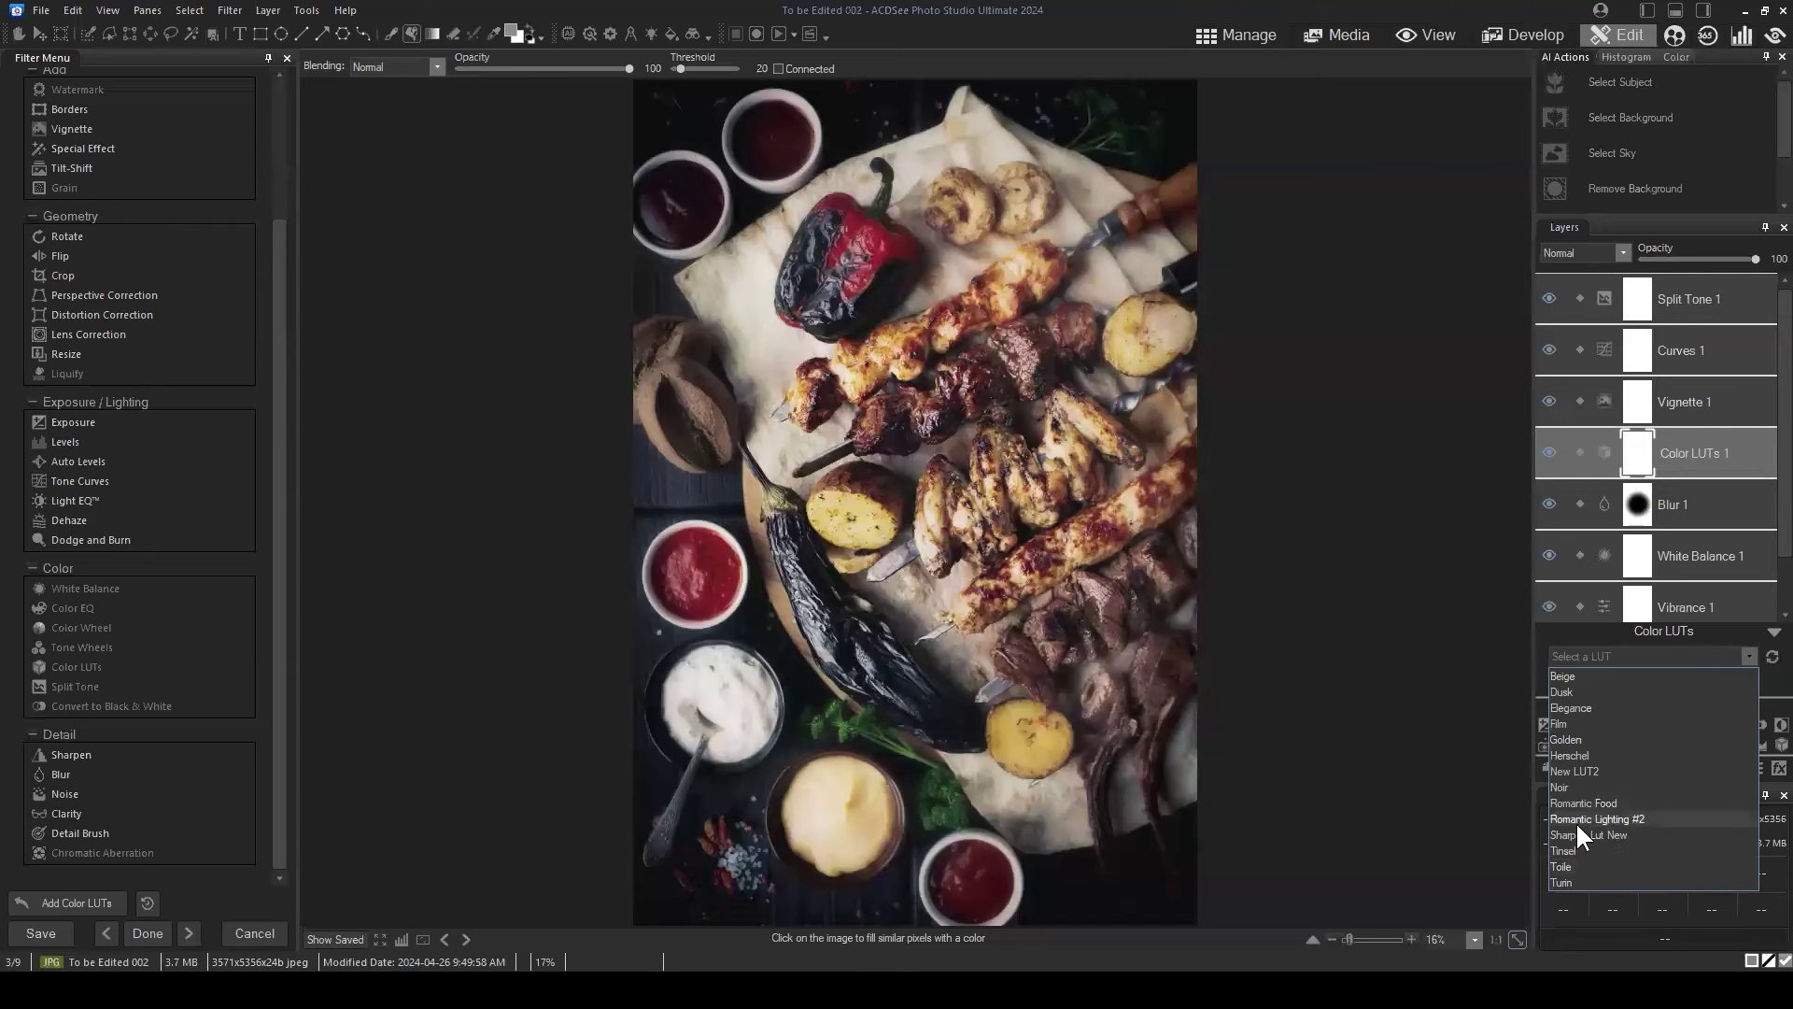
pyautogui.click(1749, 656)
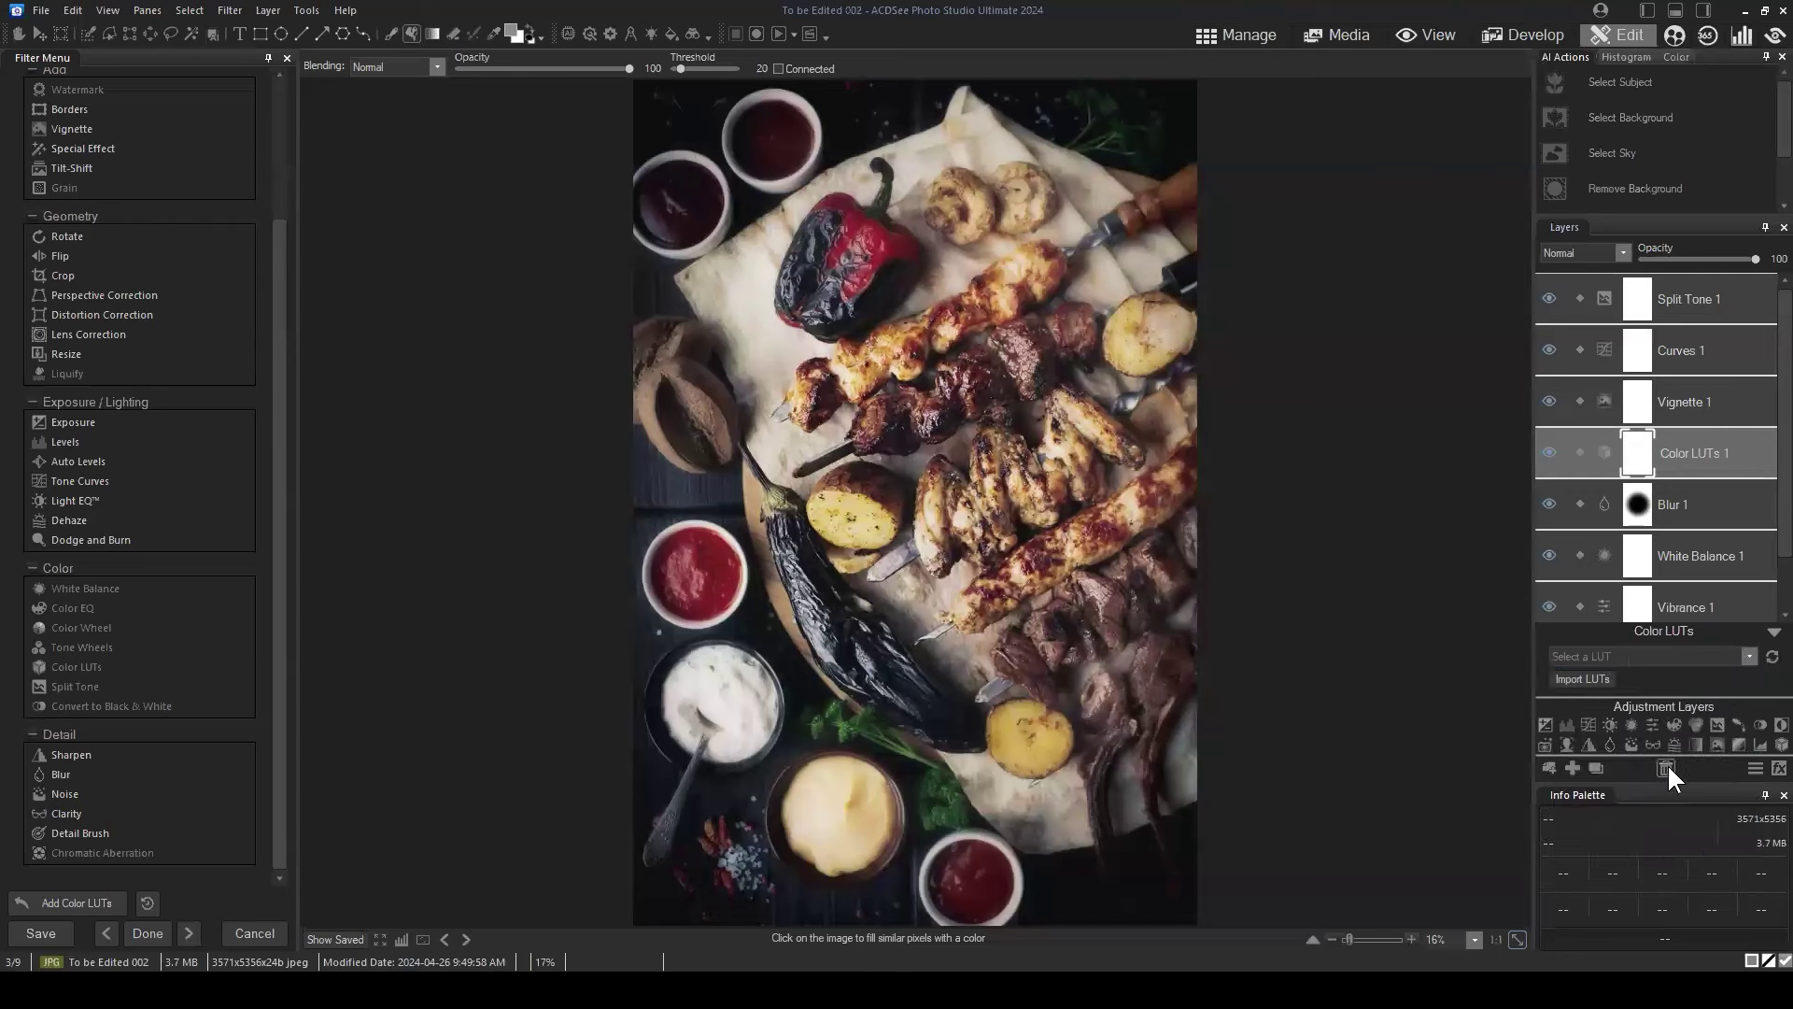
pyautogui.click(1666, 768)
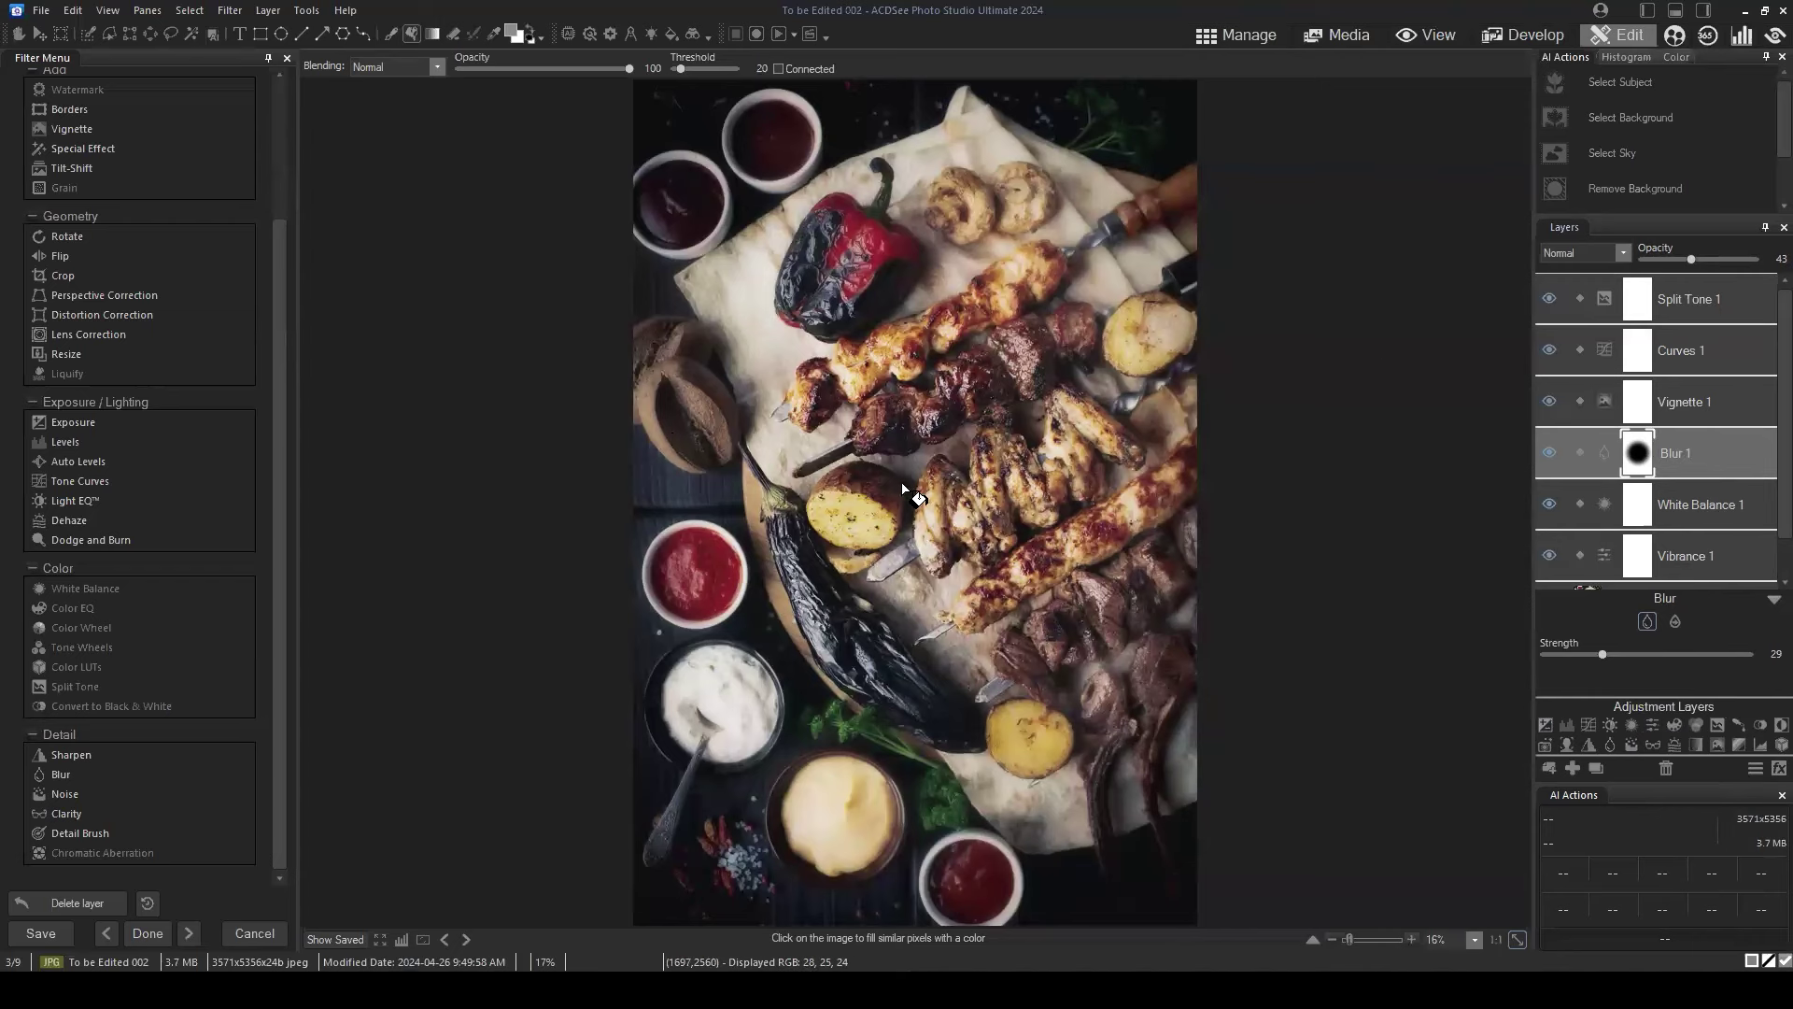
# Raise the Blur layer's opacity to 100 to preview the full blur, and return it to 43.
pyautogui.moveTo(1691, 259); pyautogui.dragTo(1759, 259)
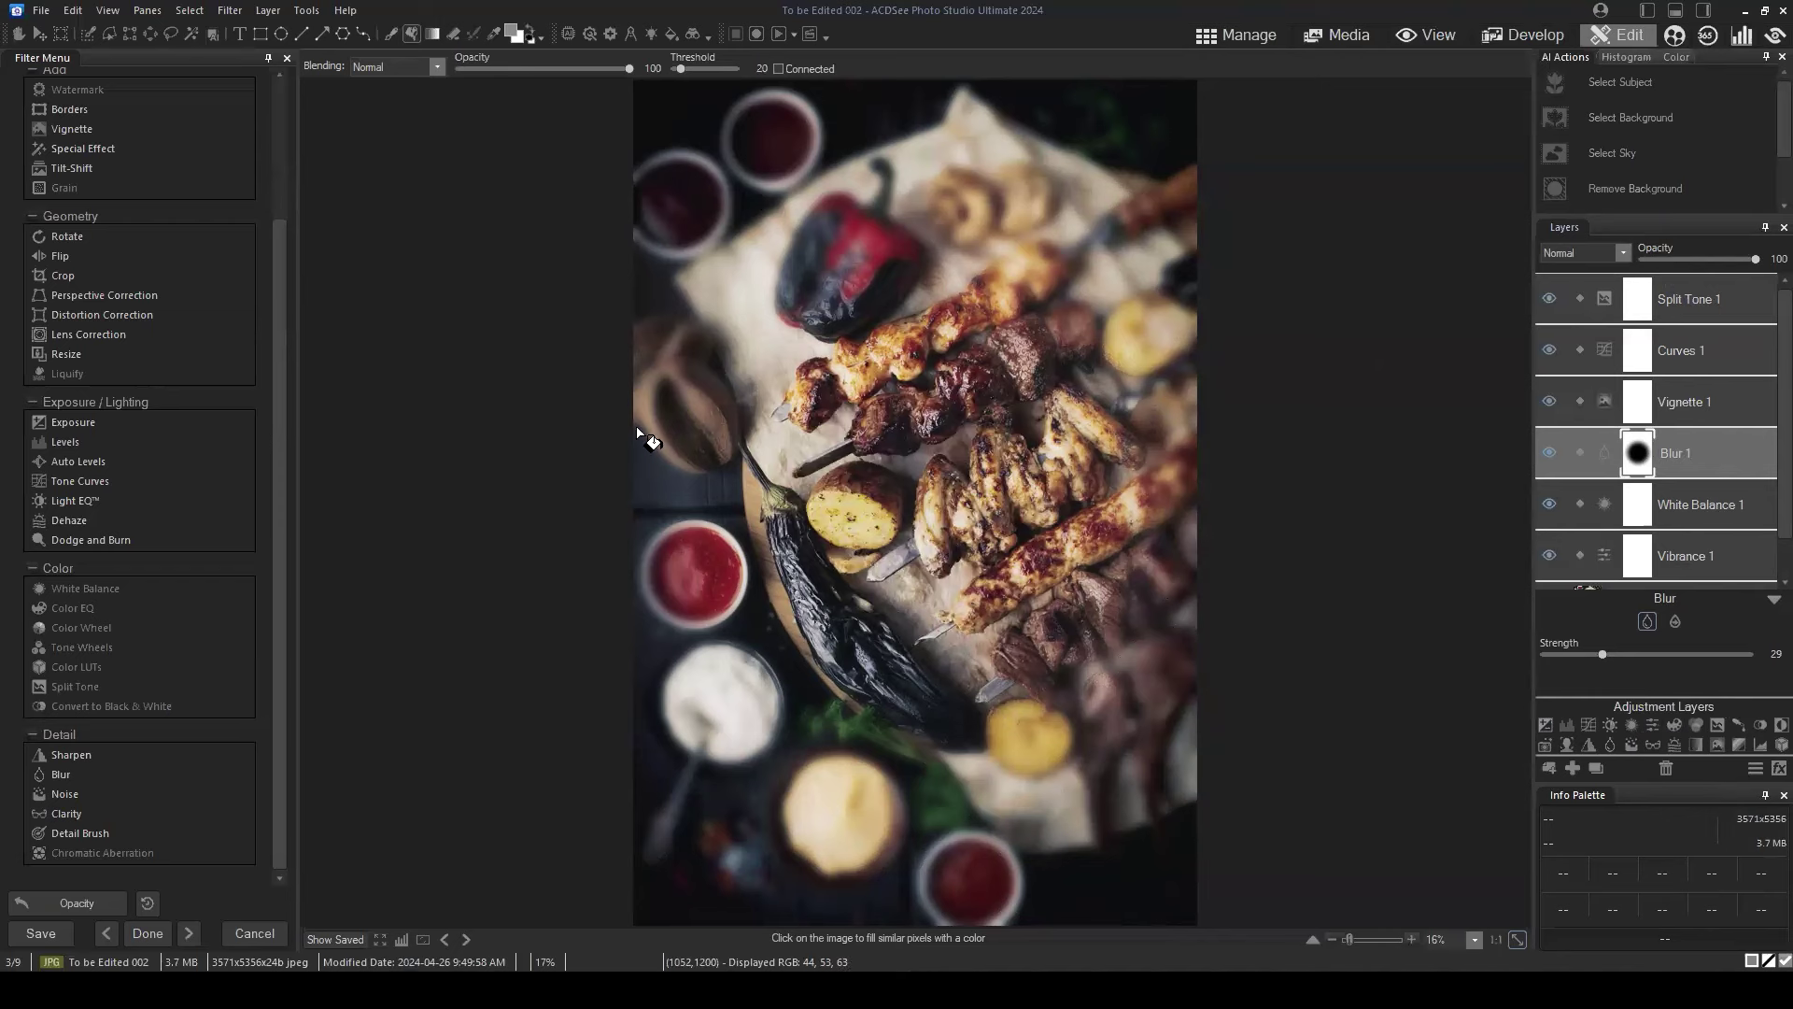
pyautogui.click(1687, 258)
pyautogui.moveTo(1689, 259); pyautogui.dragTo(1690, 259)
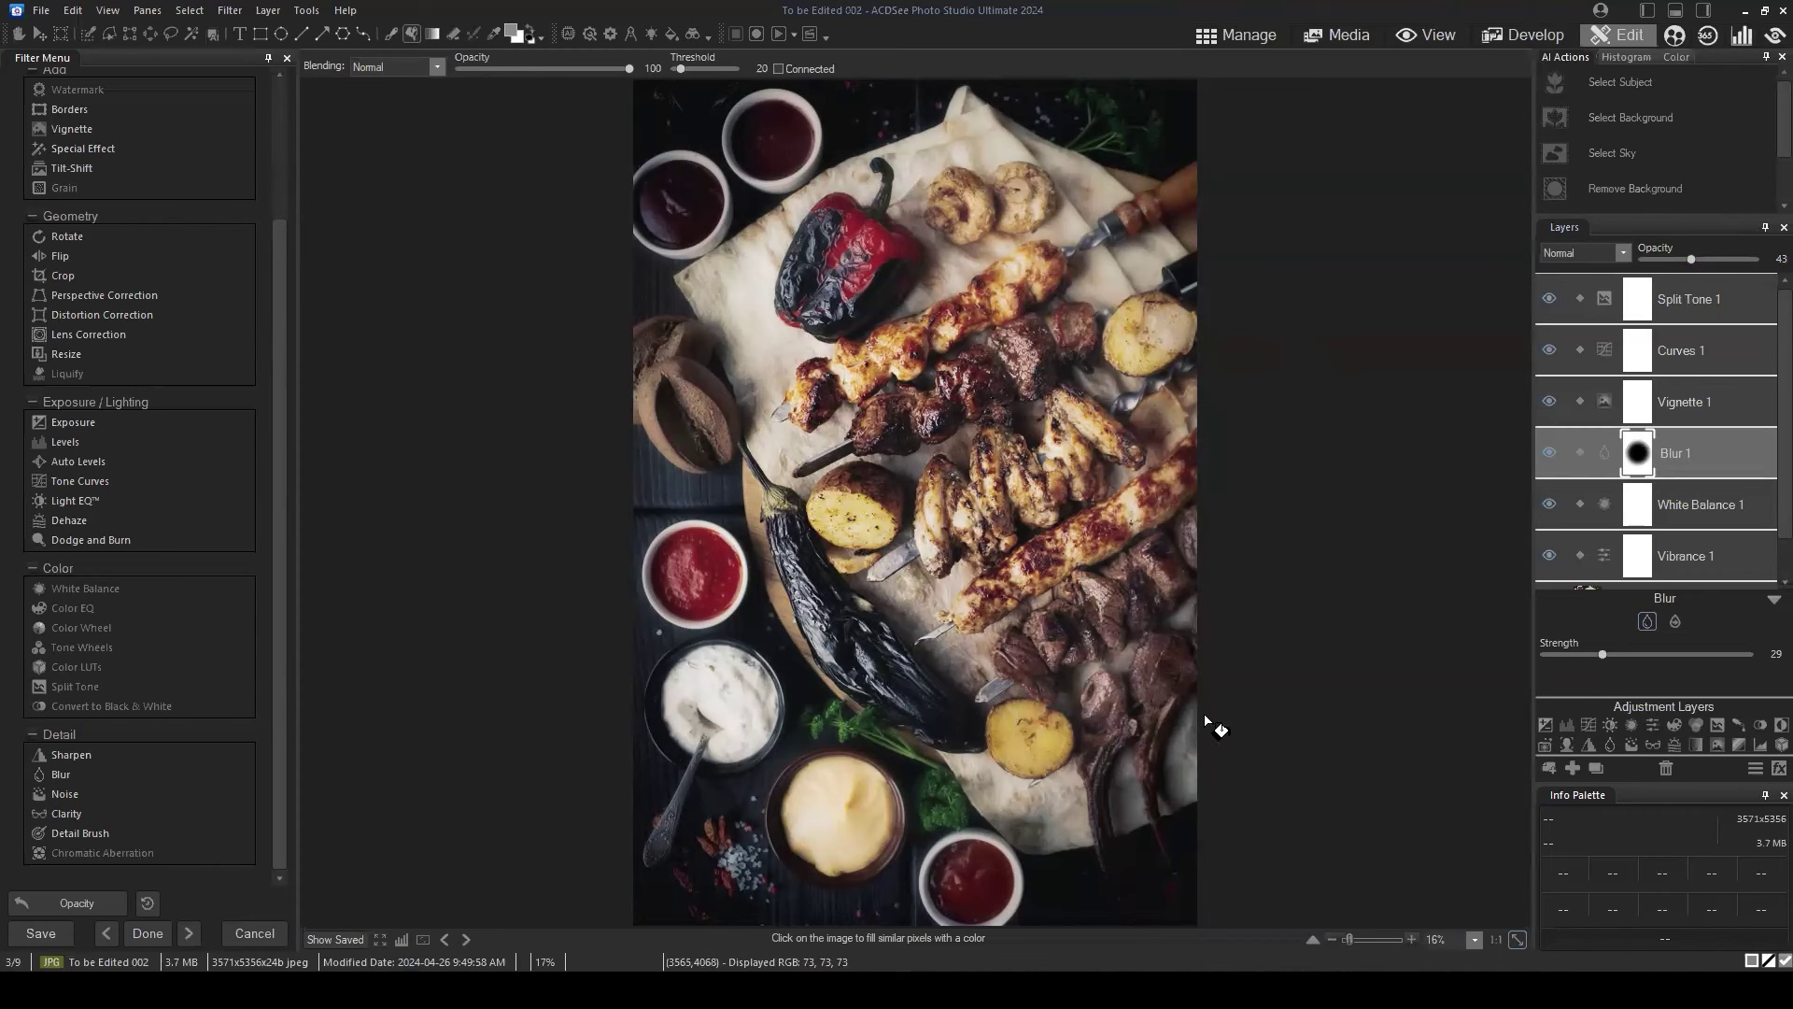
# Review the Vibrance, White Balance, Blur, Vignette, Curves and Split Tone adjustment layers one after another.
pyautogui.click(1772, 599)
pyautogui.click(1718, 555)
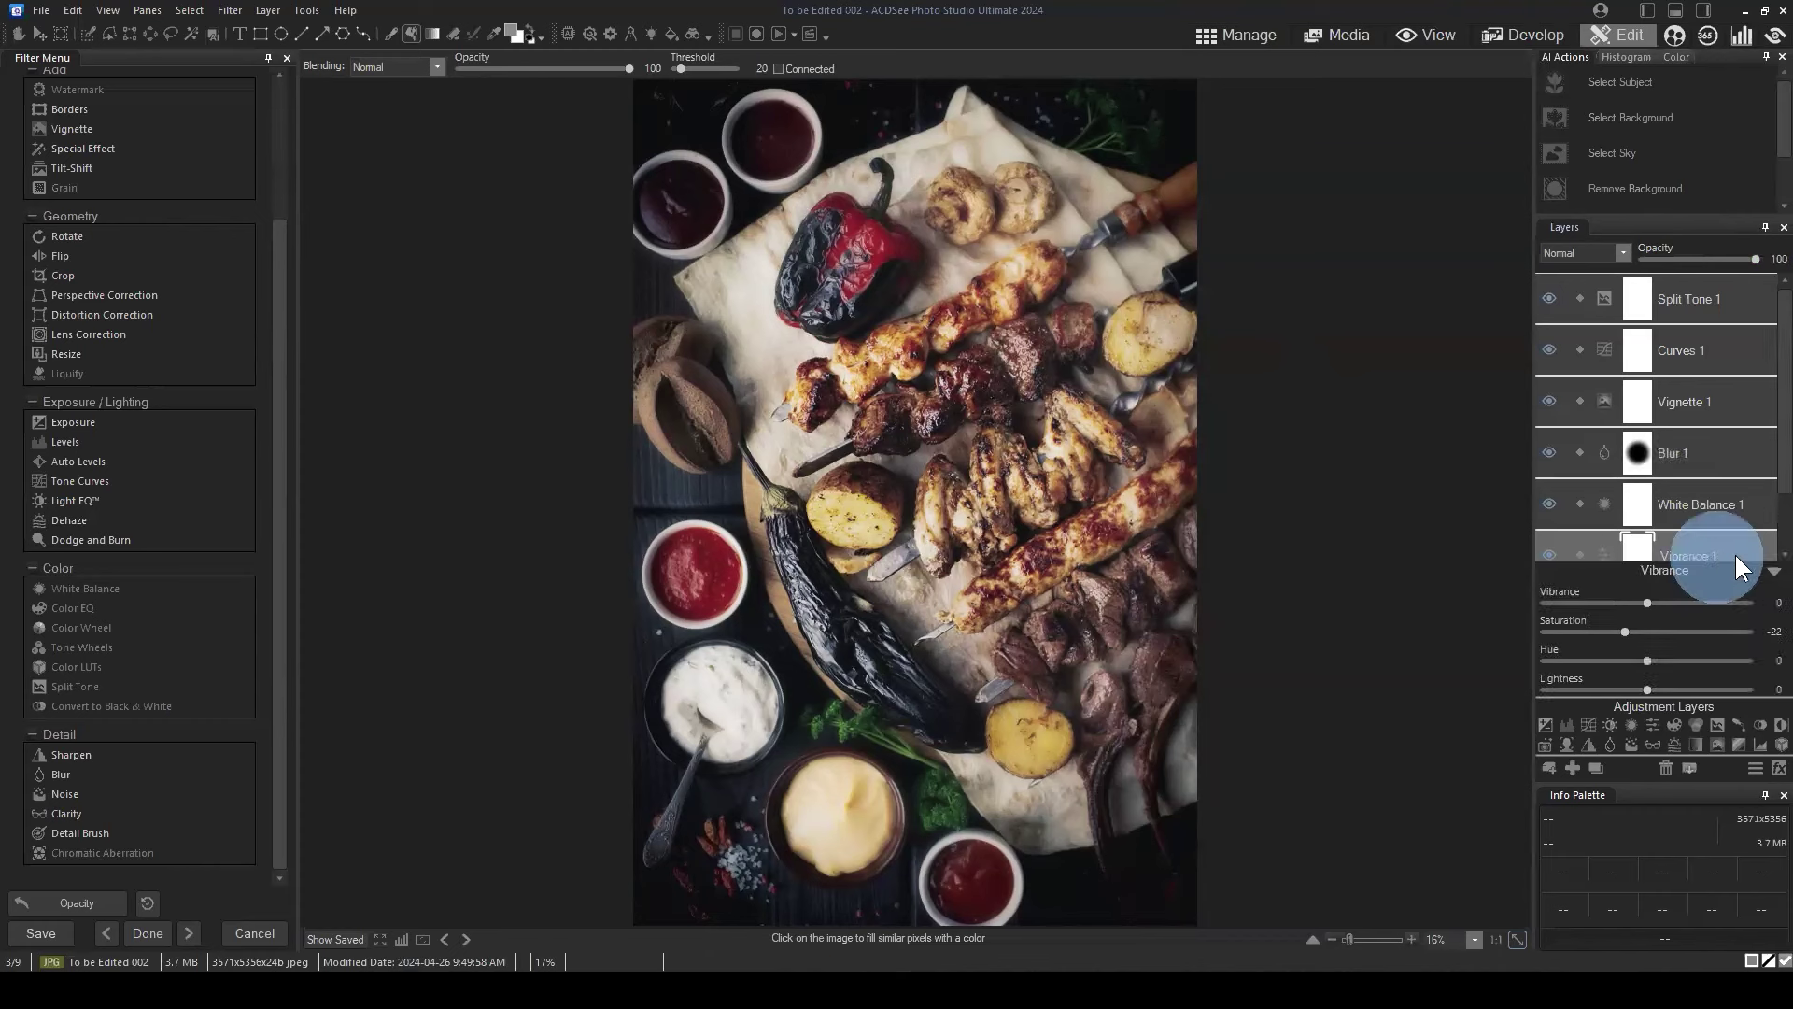
pyautogui.click(1718, 505)
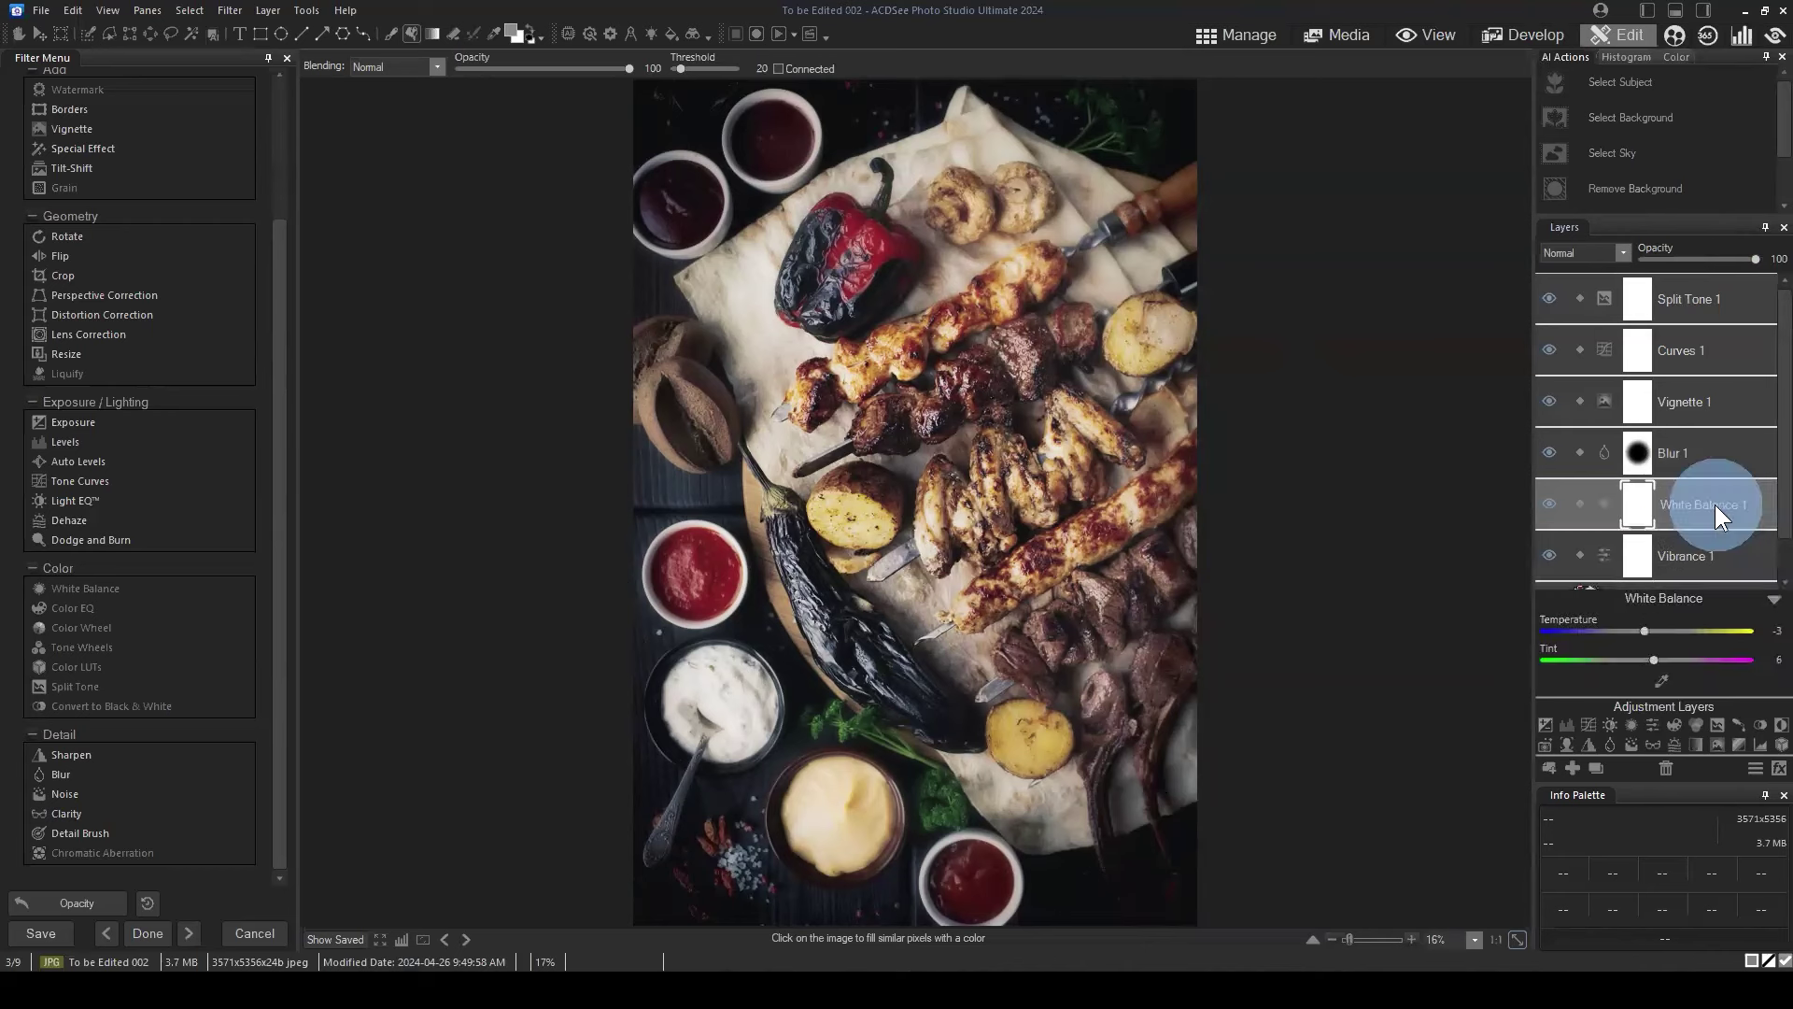
pyautogui.click(1722, 452)
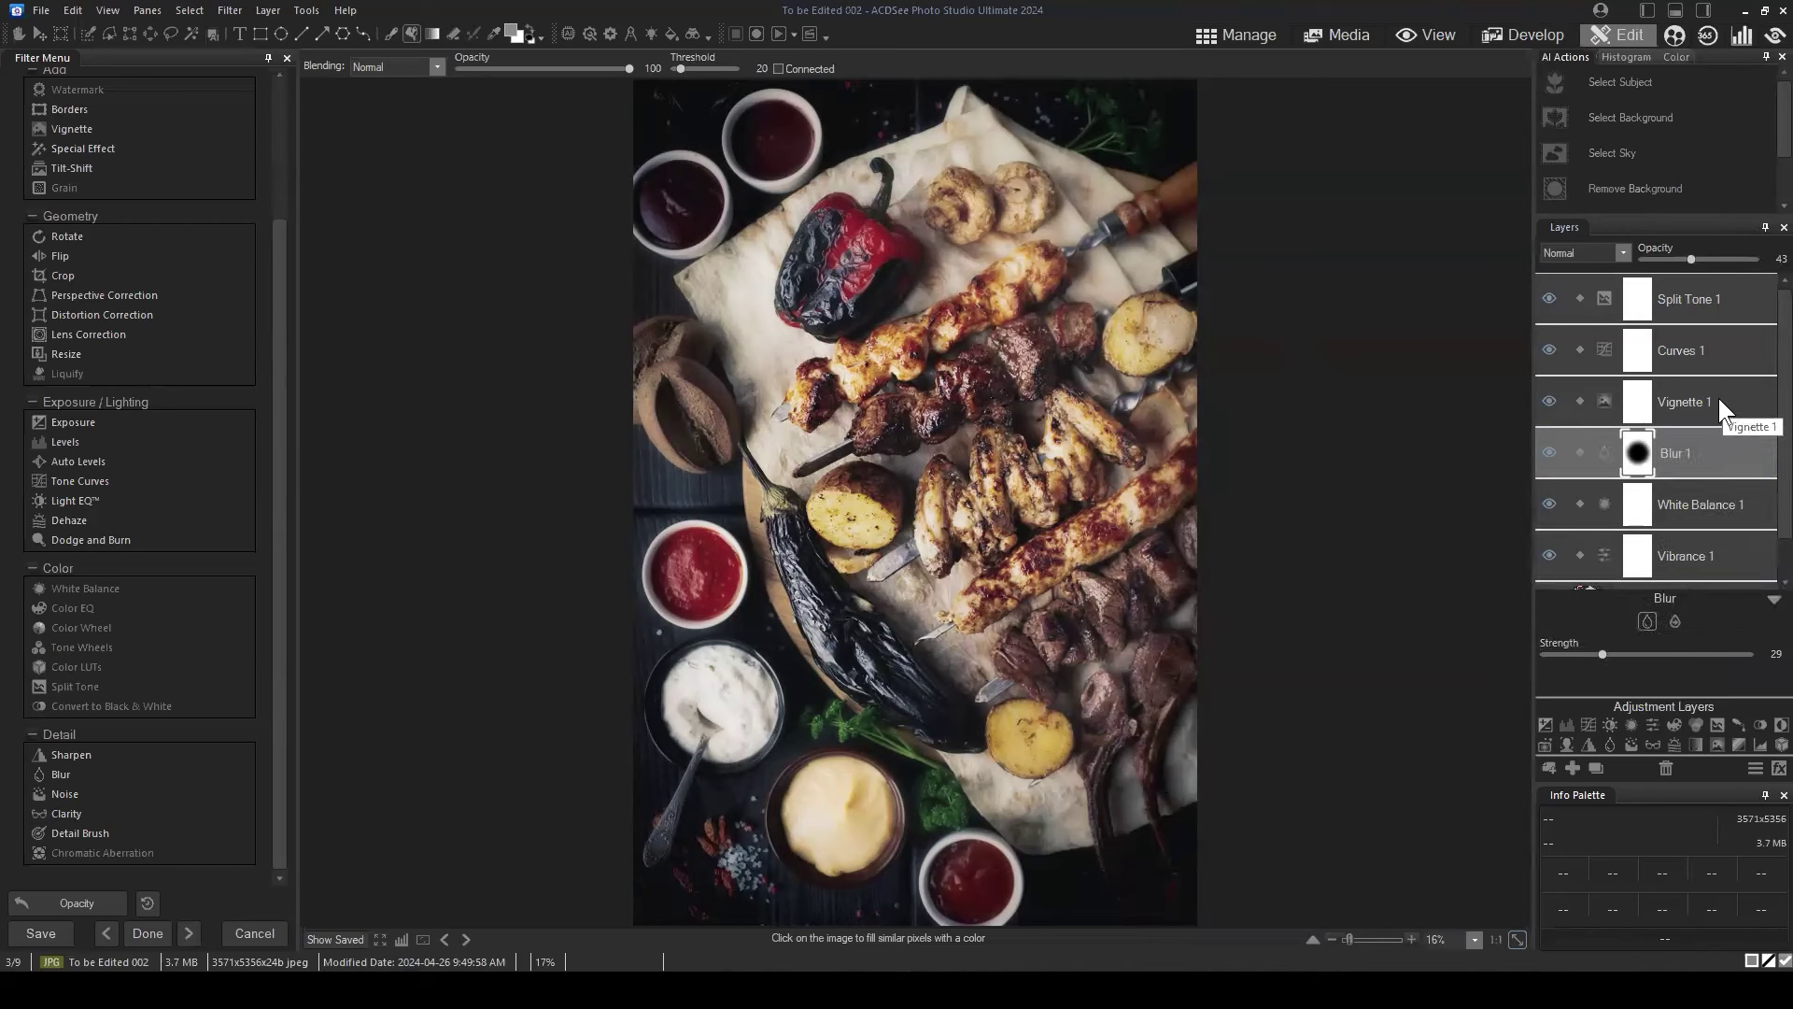
pyautogui.click(1719, 399)
pyautogui.click(1709, 349)
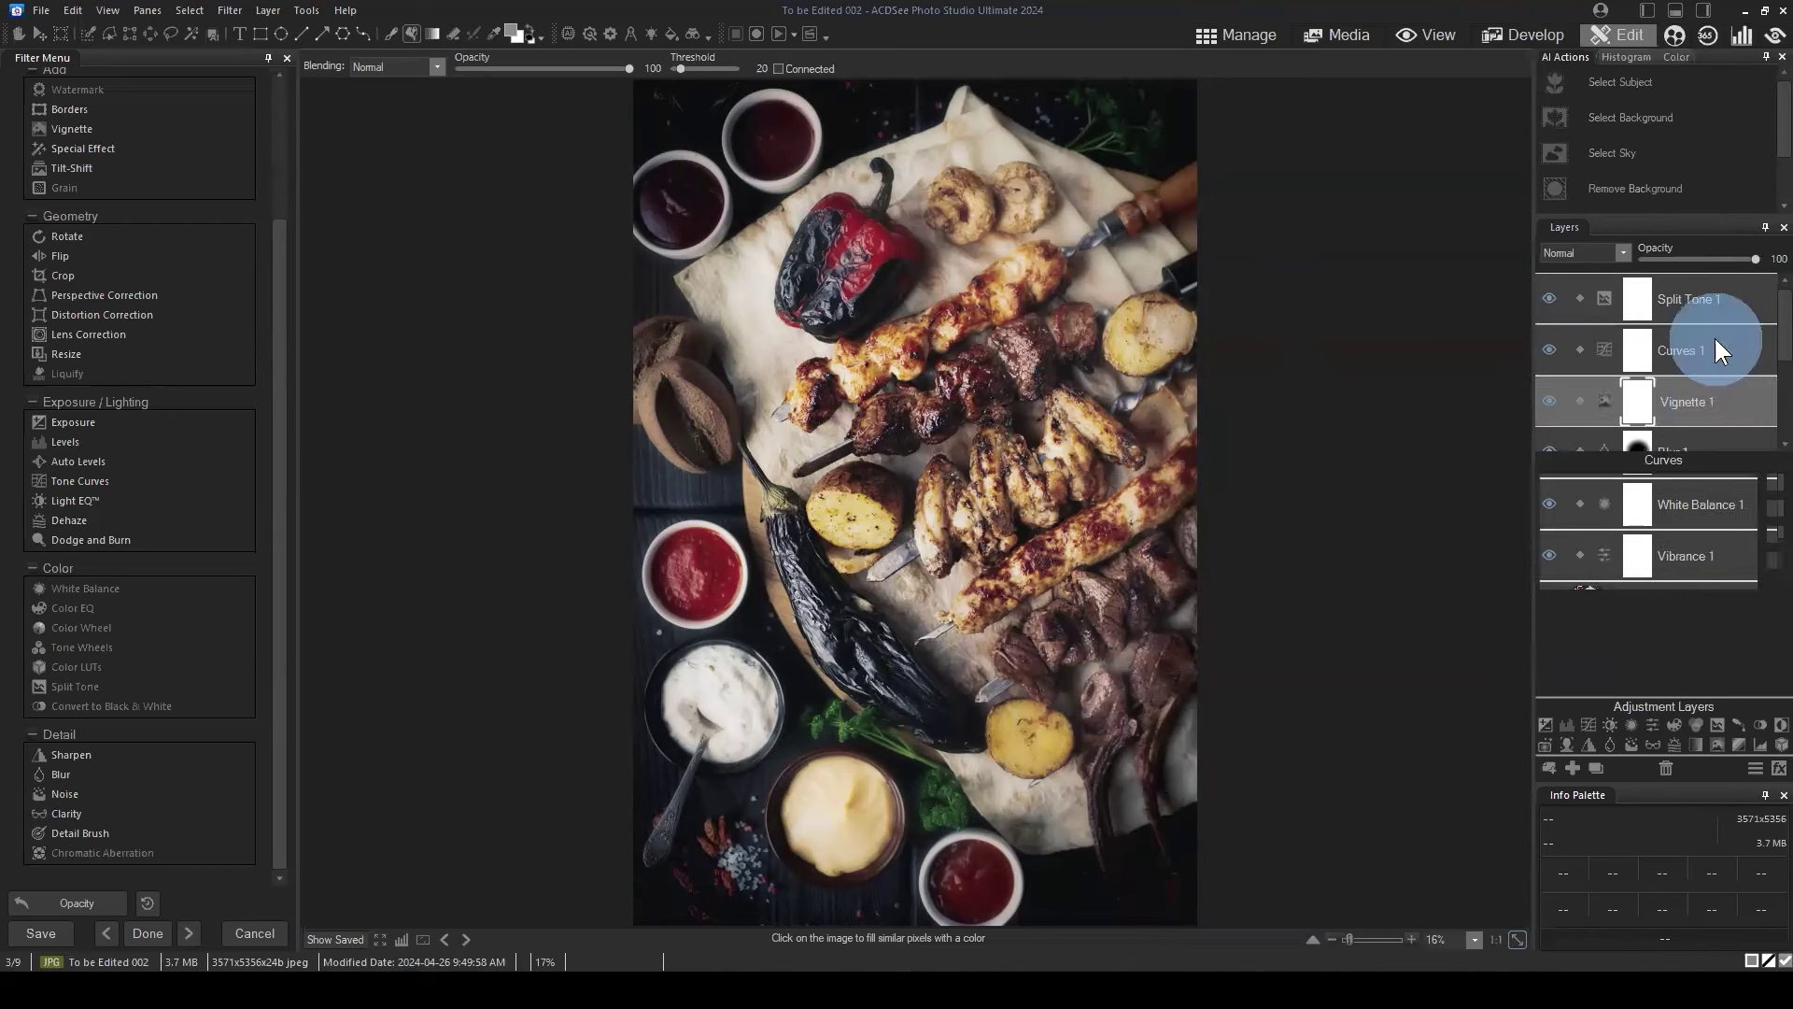
pyautogui.click(1717, 297)
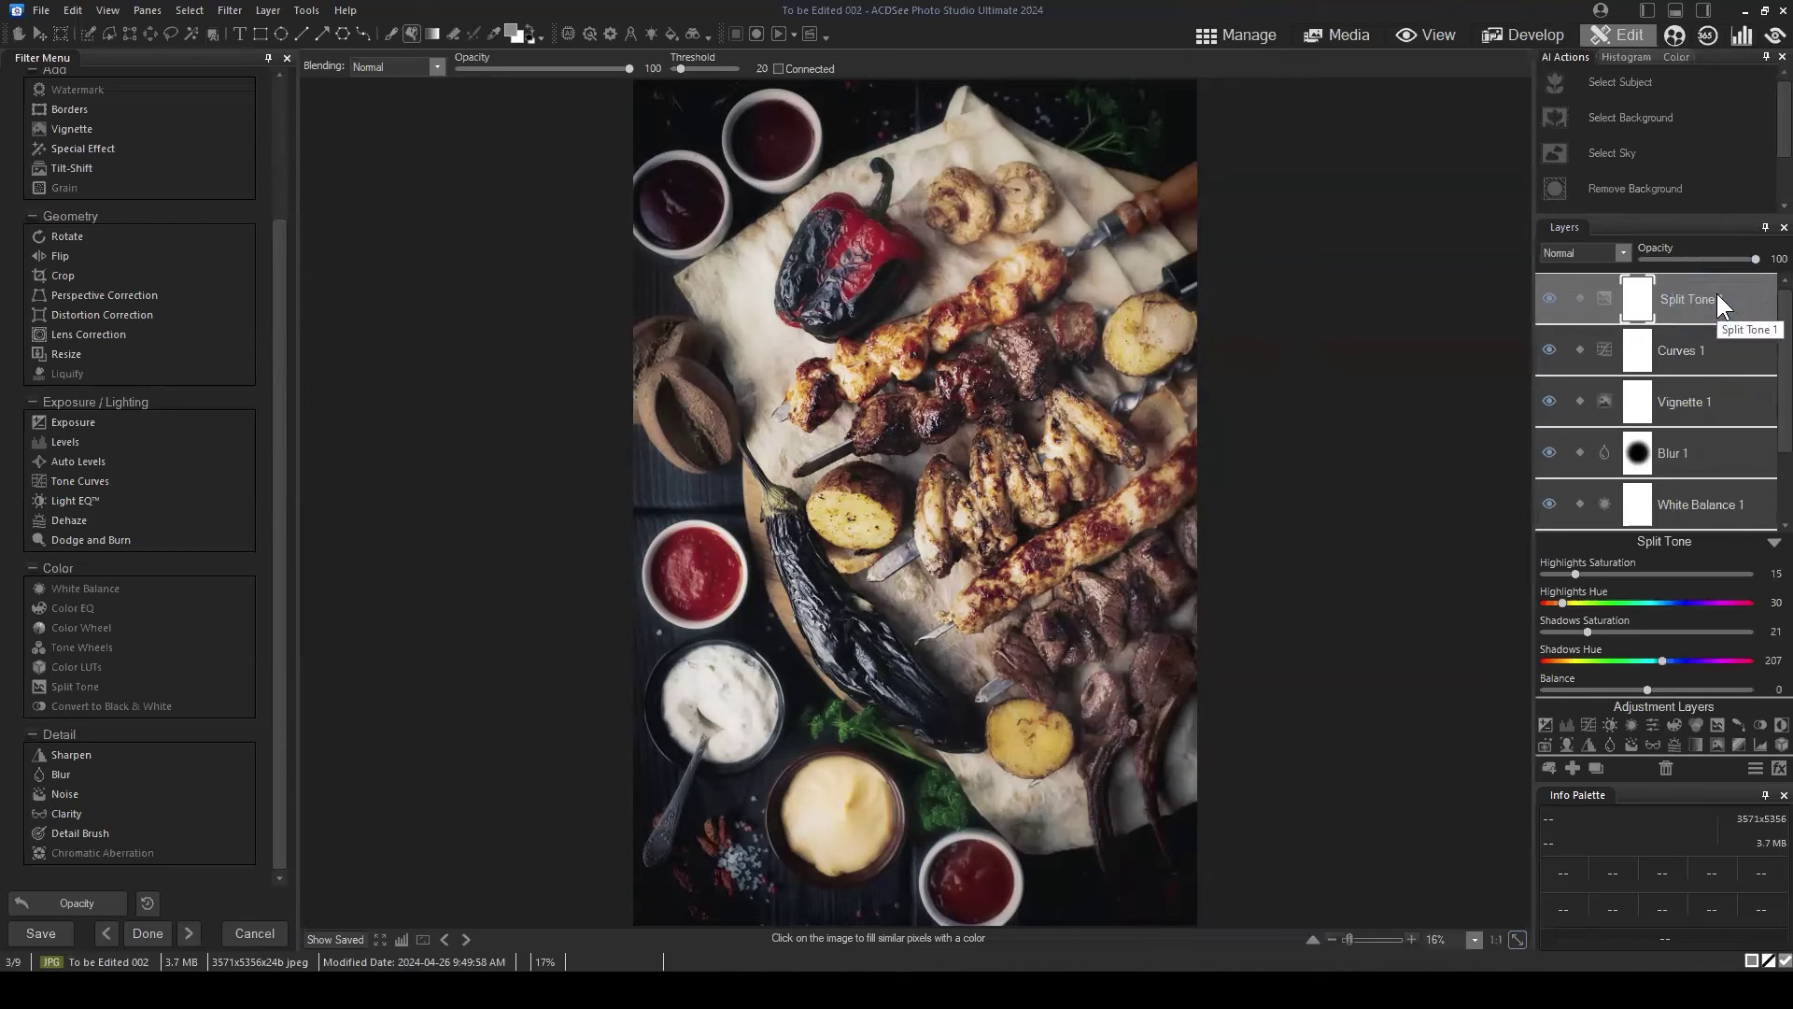
pyautogui.click(1771, 542)
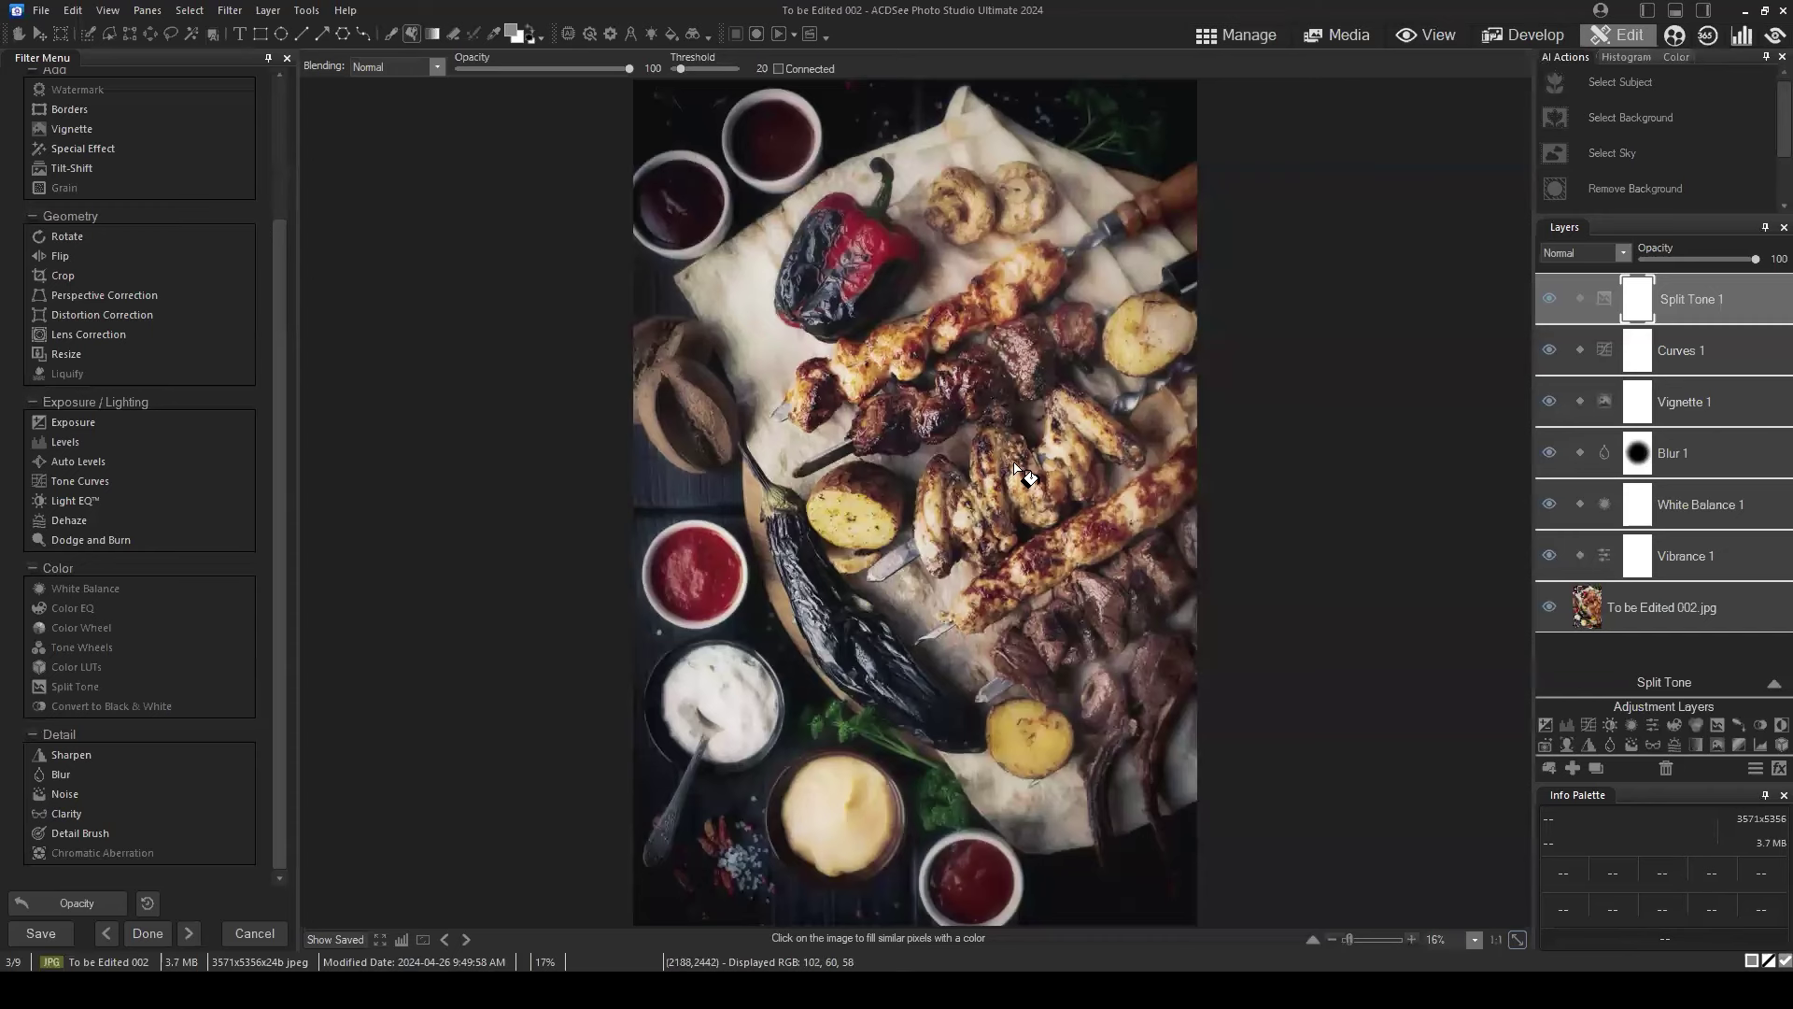
# Return to Manage mode, discarding the edits to To be Edited 002, and move that image directly after Source 001.
pyautogui.click(1235, 32)
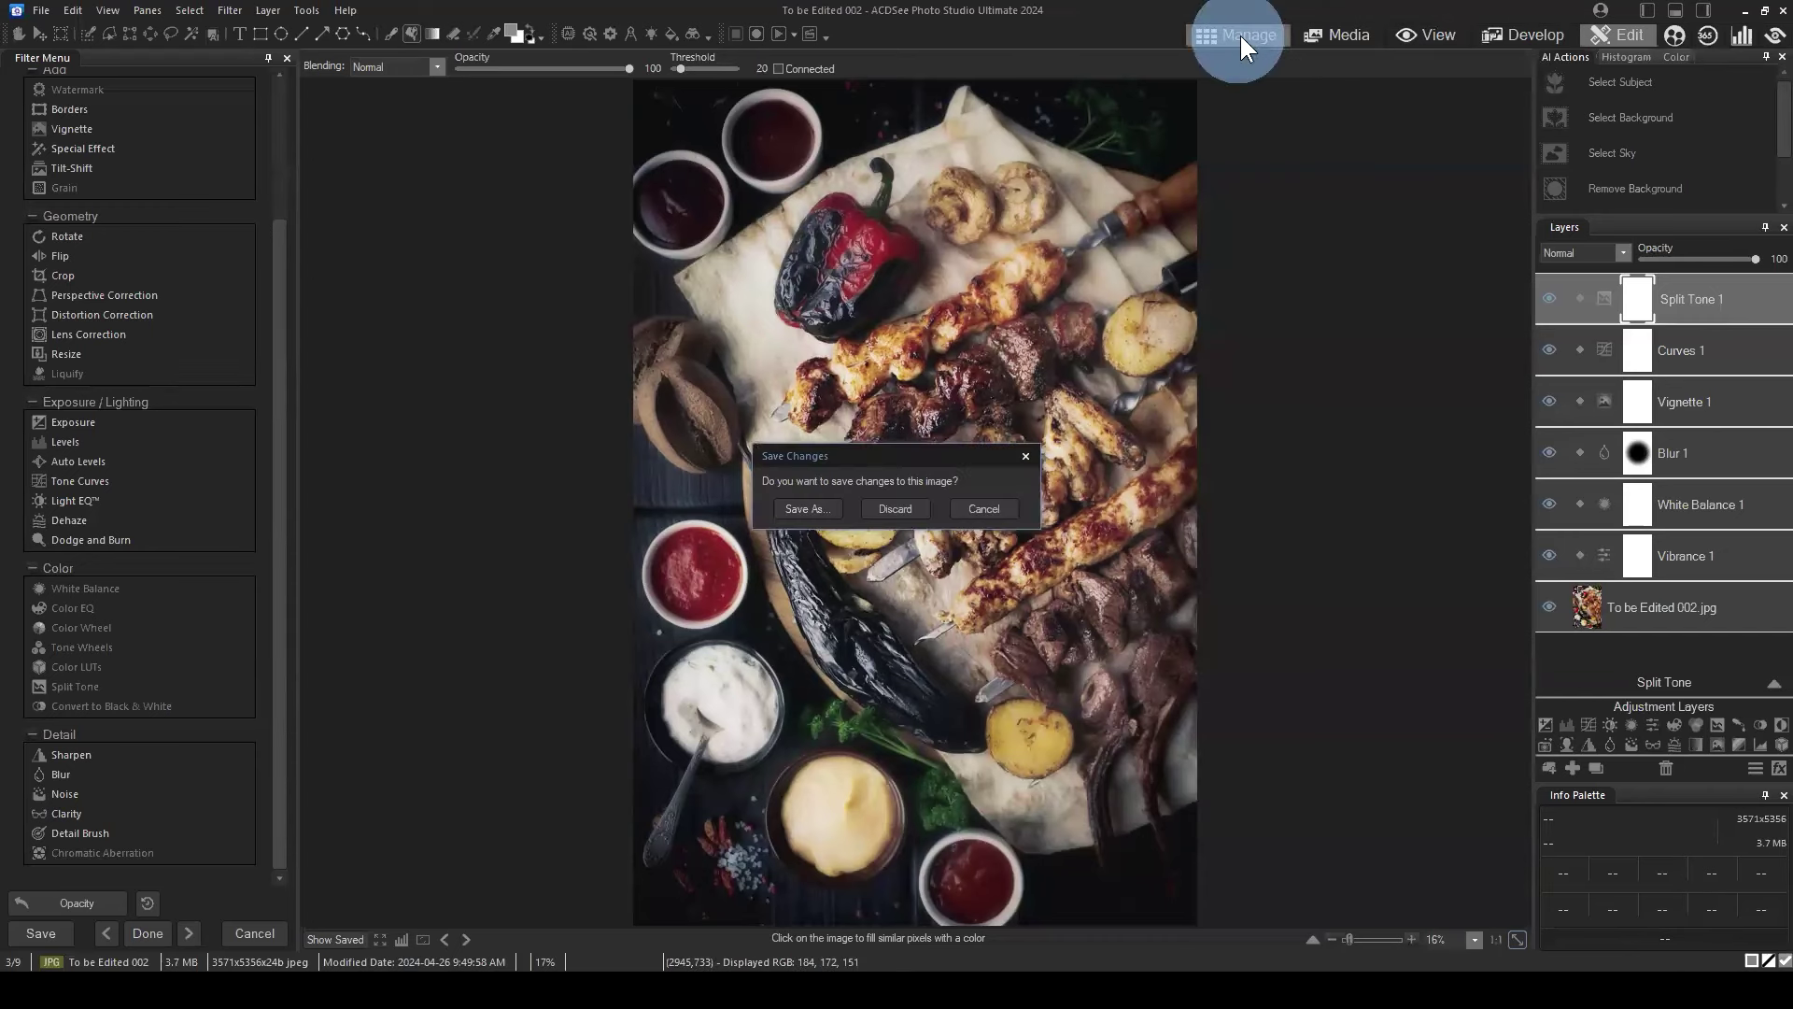
pyautogui.click(889, 509)
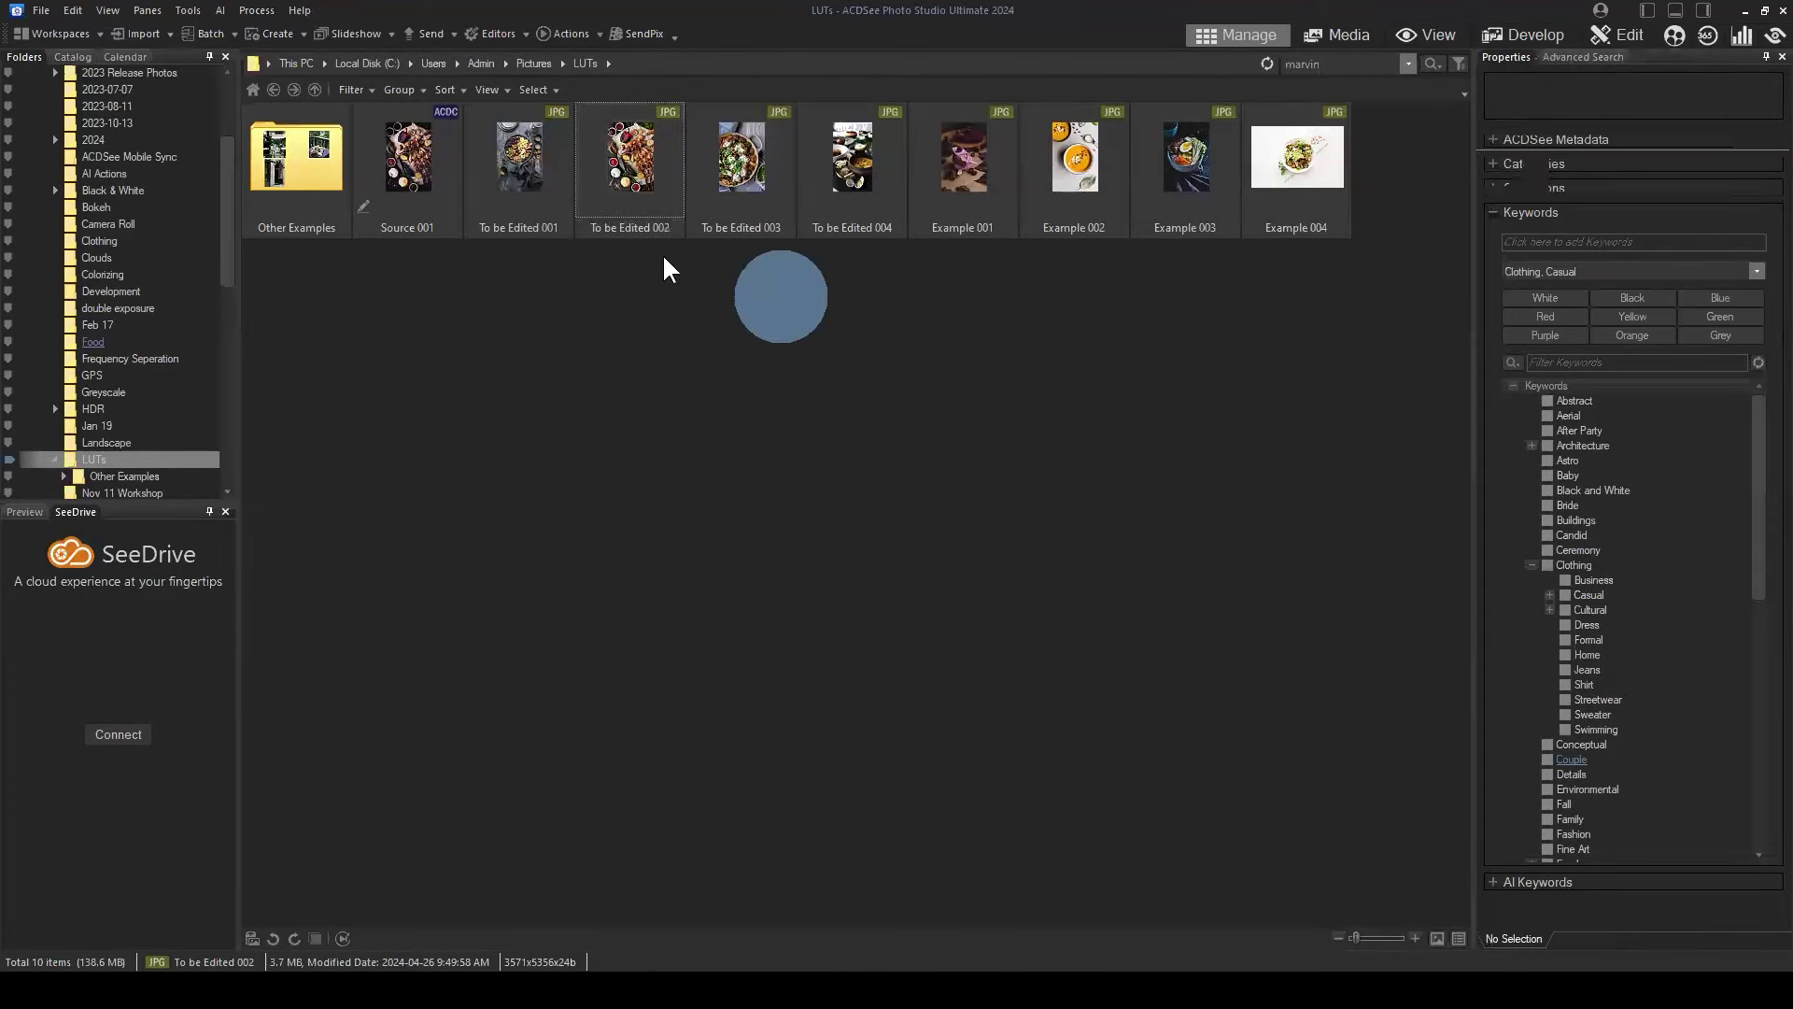
pyautogui.moveTo(630, 159); pyautogui.dragTo(509, 177)
# Compare Source 001 and To be Edited 002 side by side, and close the comparison without changes.
pyautogui.click(408, 159)
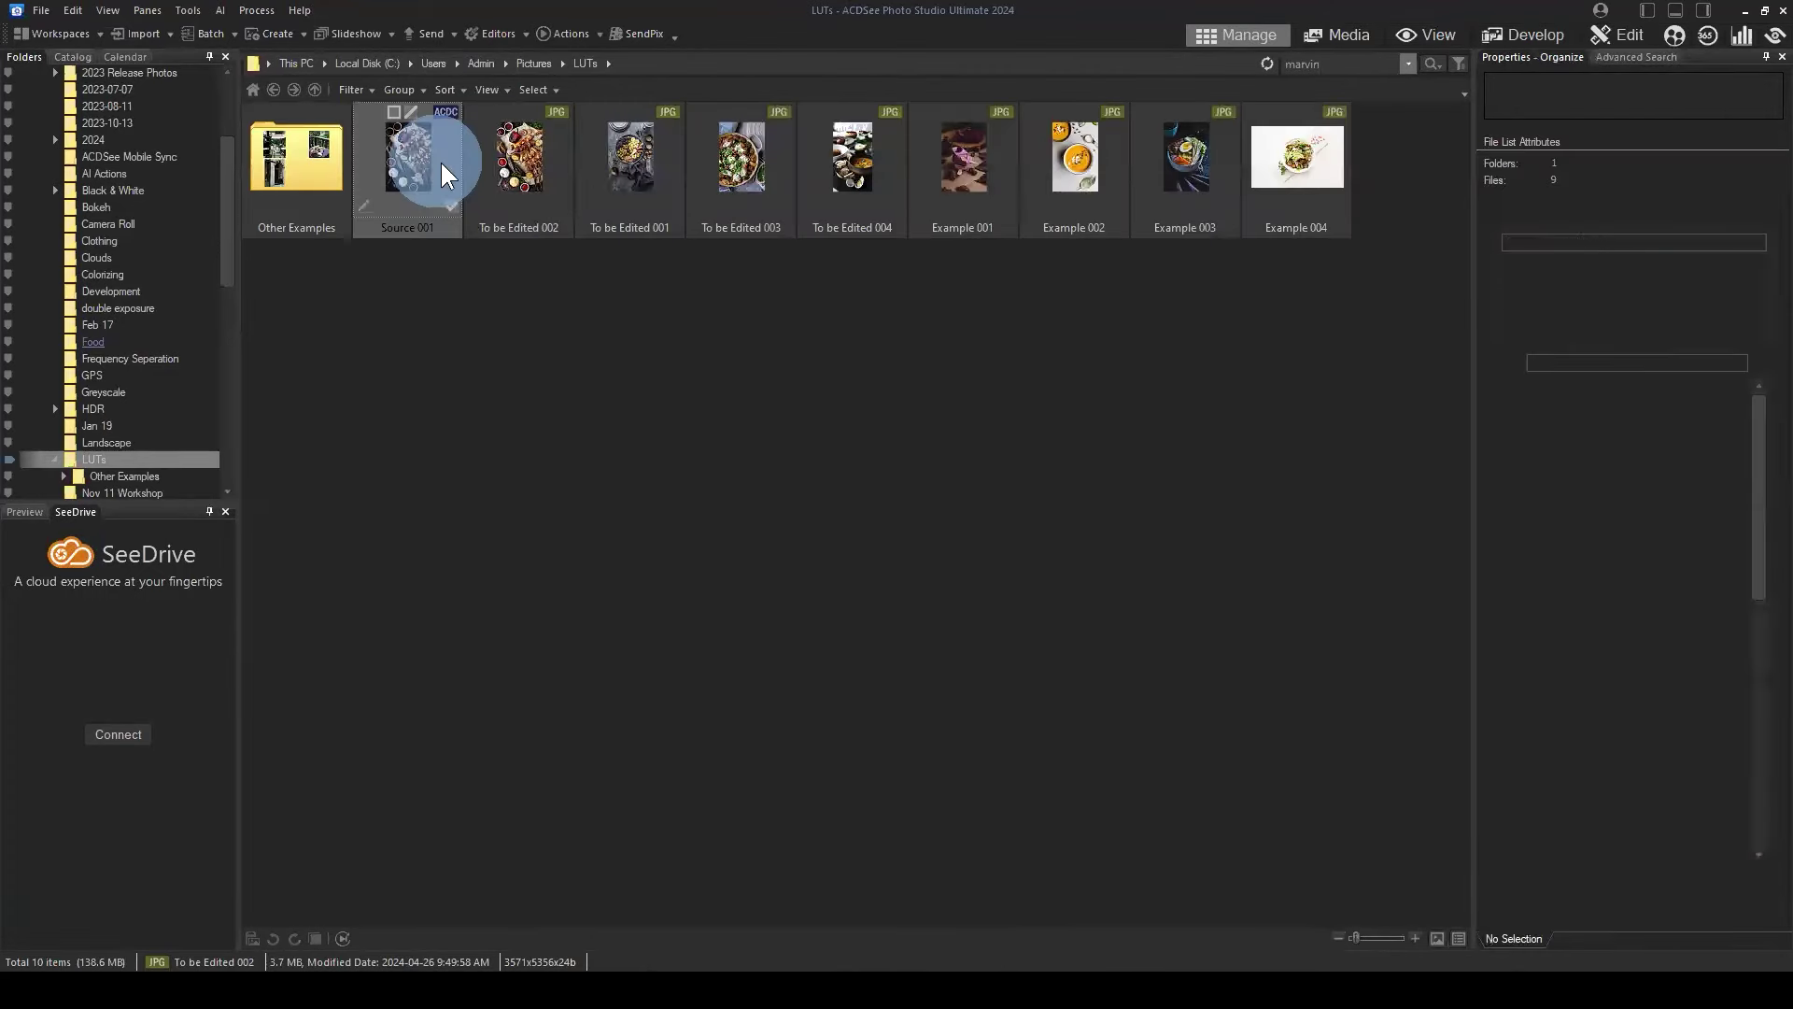
pyautogui.keyDown('ctrl'); pyautogui.click(514, 158); pyautogui.keyUp('ctrl')
pyautogui.click(318, 938)
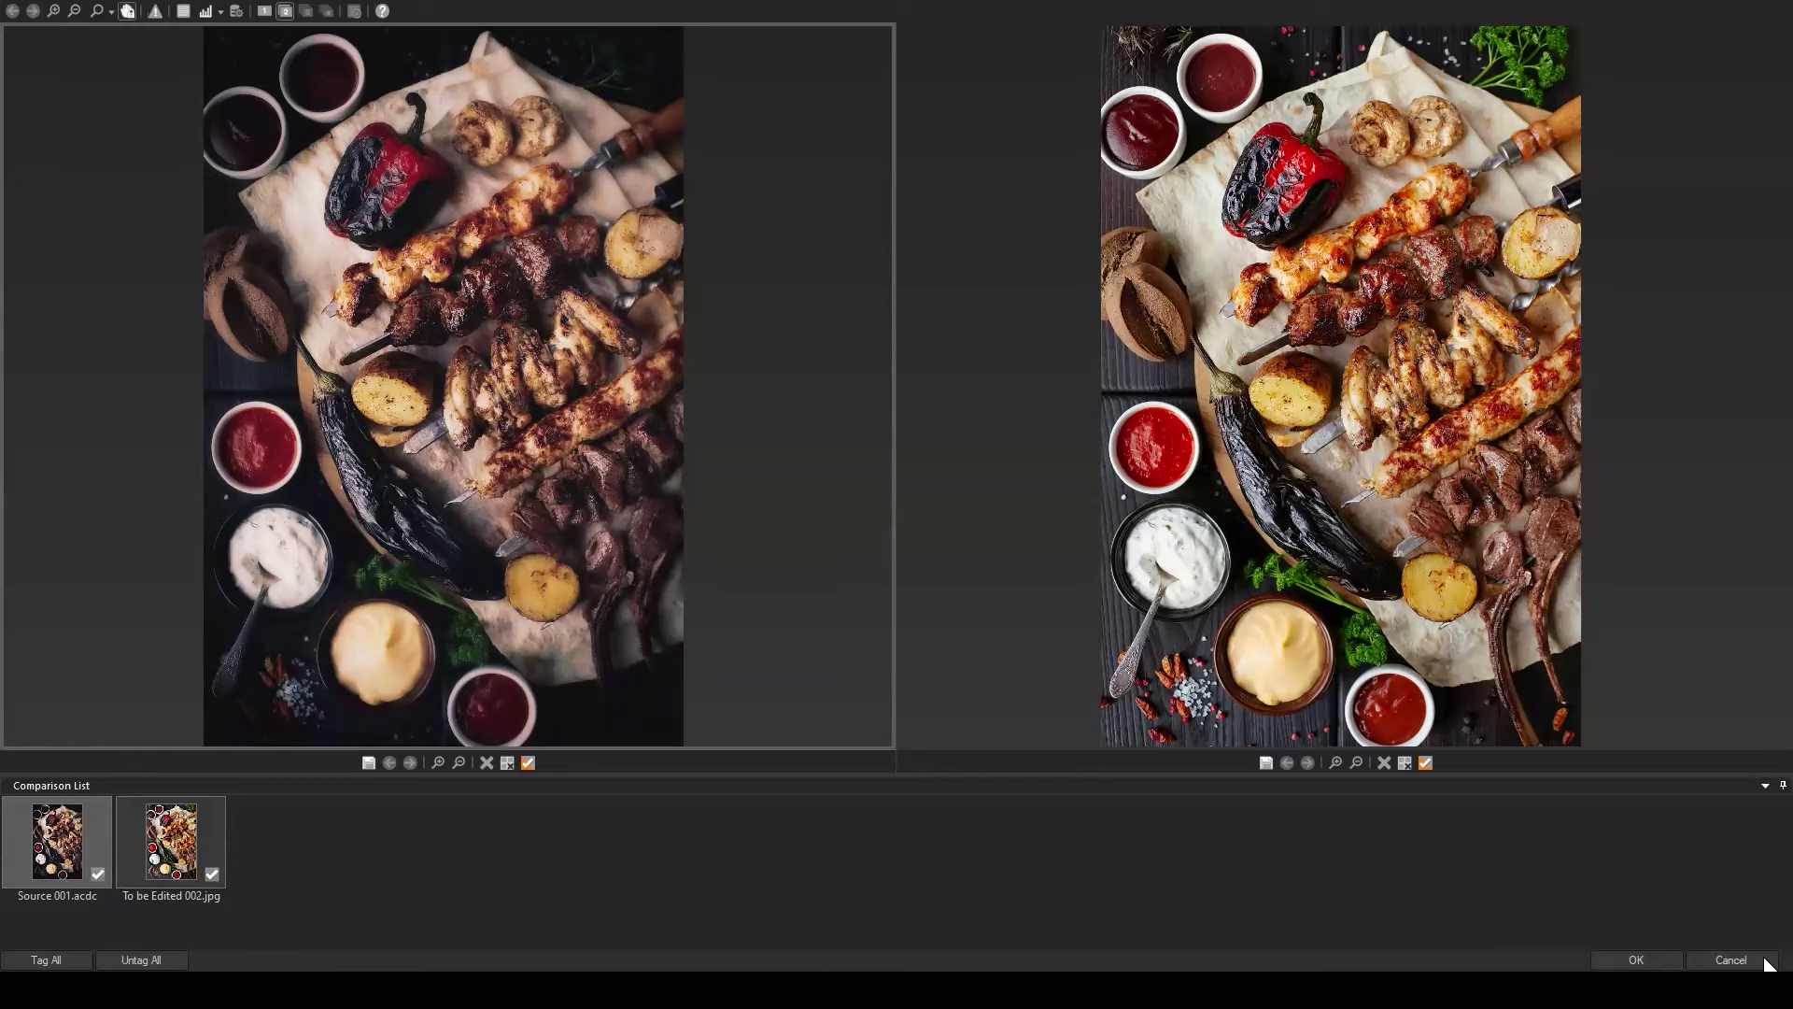
pyautogui.click(1731, 960)
pyautogui.click(1194, 479)
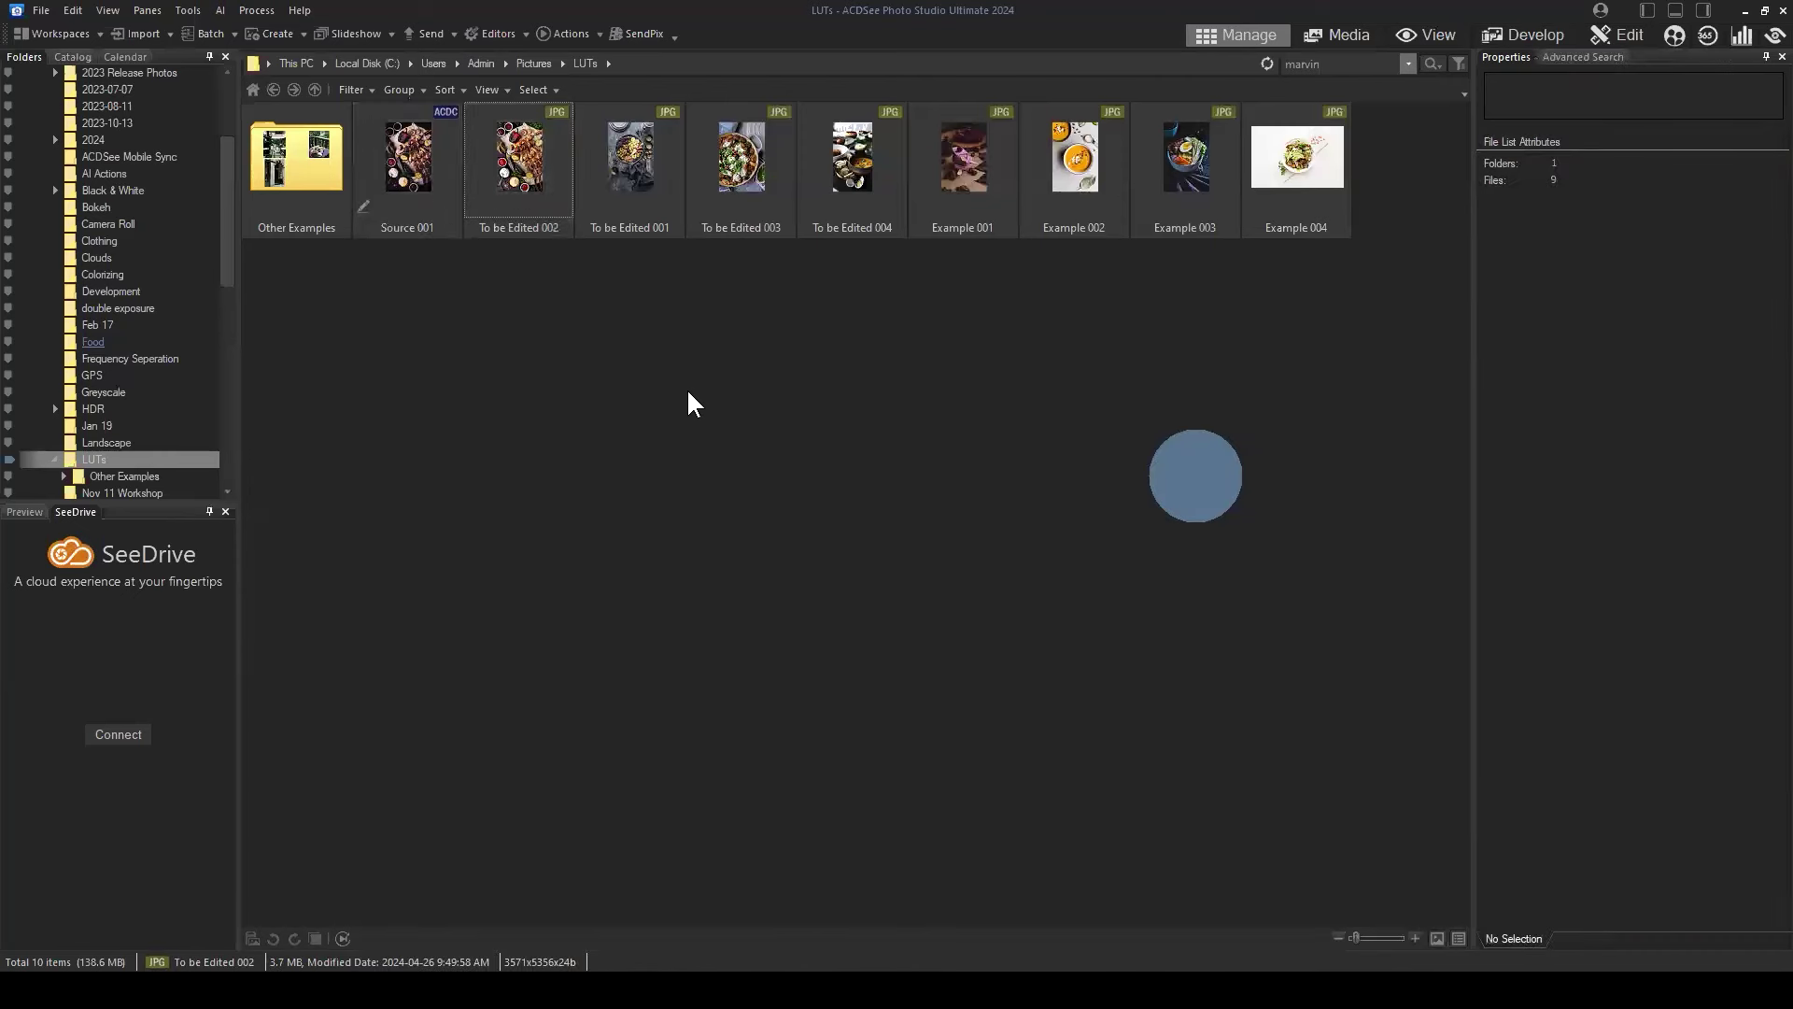
# Open only To be Edited 001 in Edit mode.
pyautogui.click(622, 160)
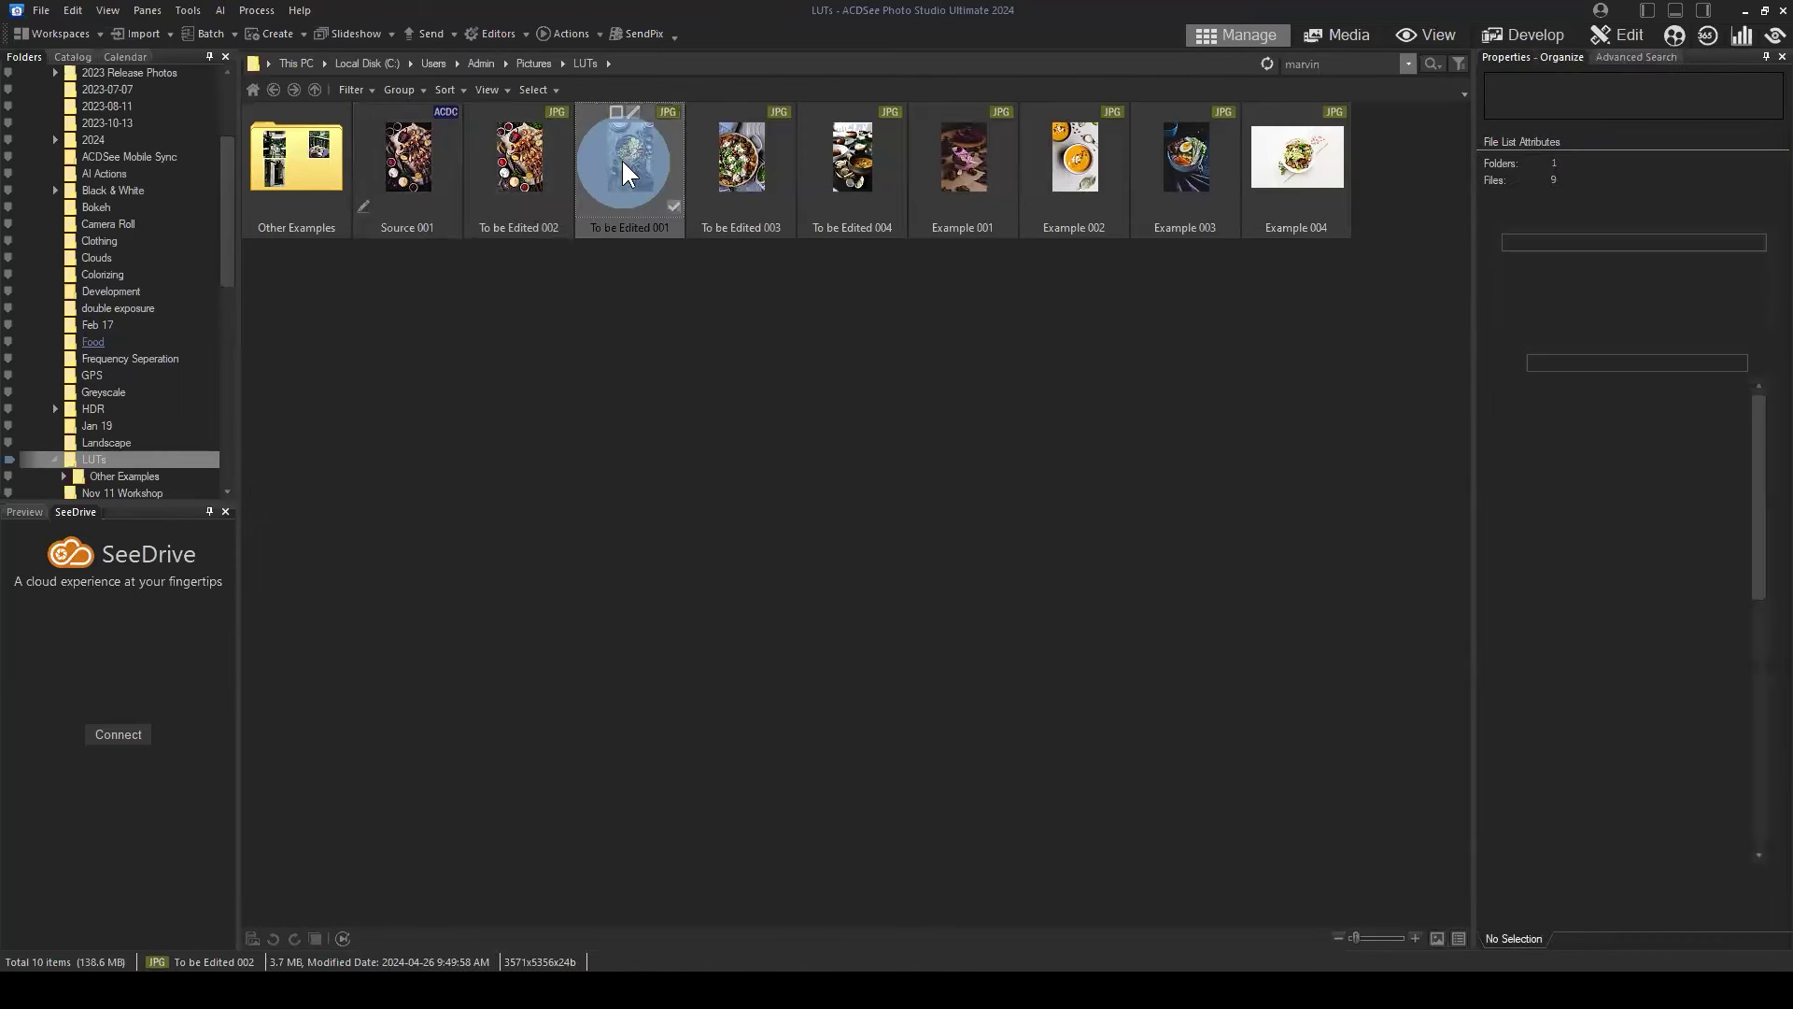
pyautogui.keyDown('ctrl'); pyautogui.click(724, 157); pyautogui.keyUp('ctrl')
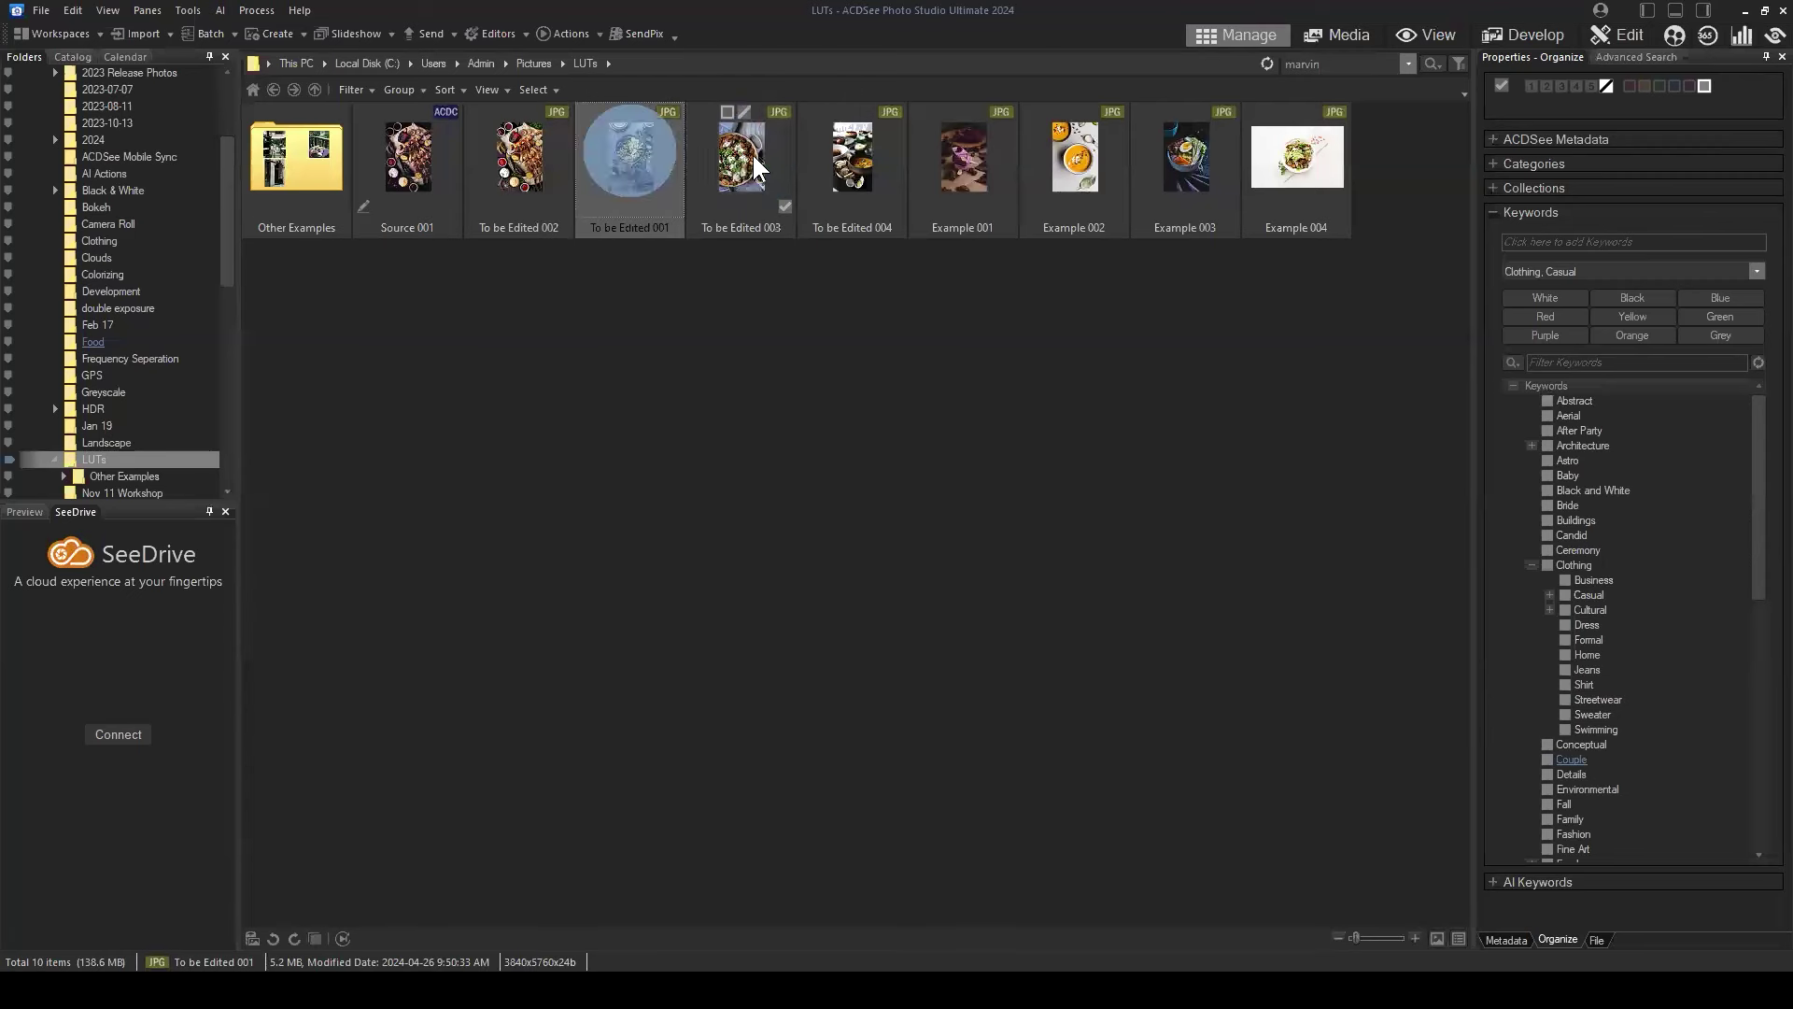
pyautogui.keyDown('ctrl'); pyautogui.click(868, 170); pyautogui.keyUp('ctrl')
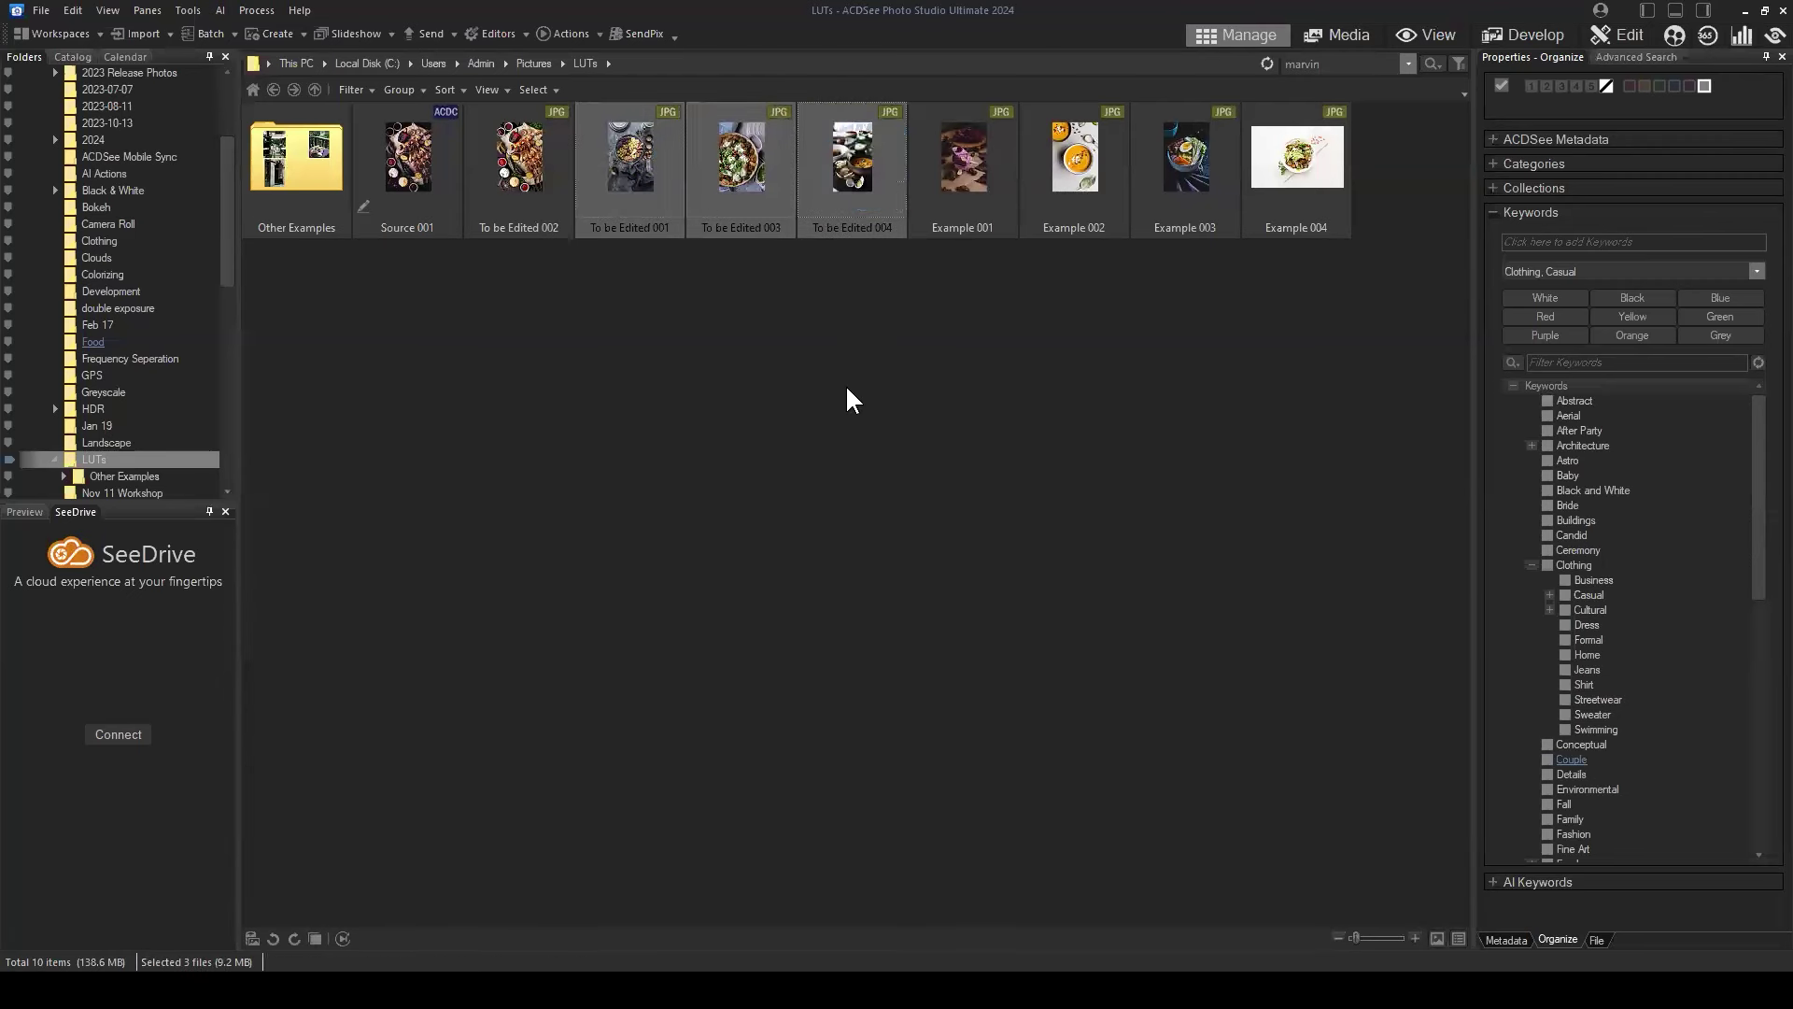
pyautogui.click(639, 159)
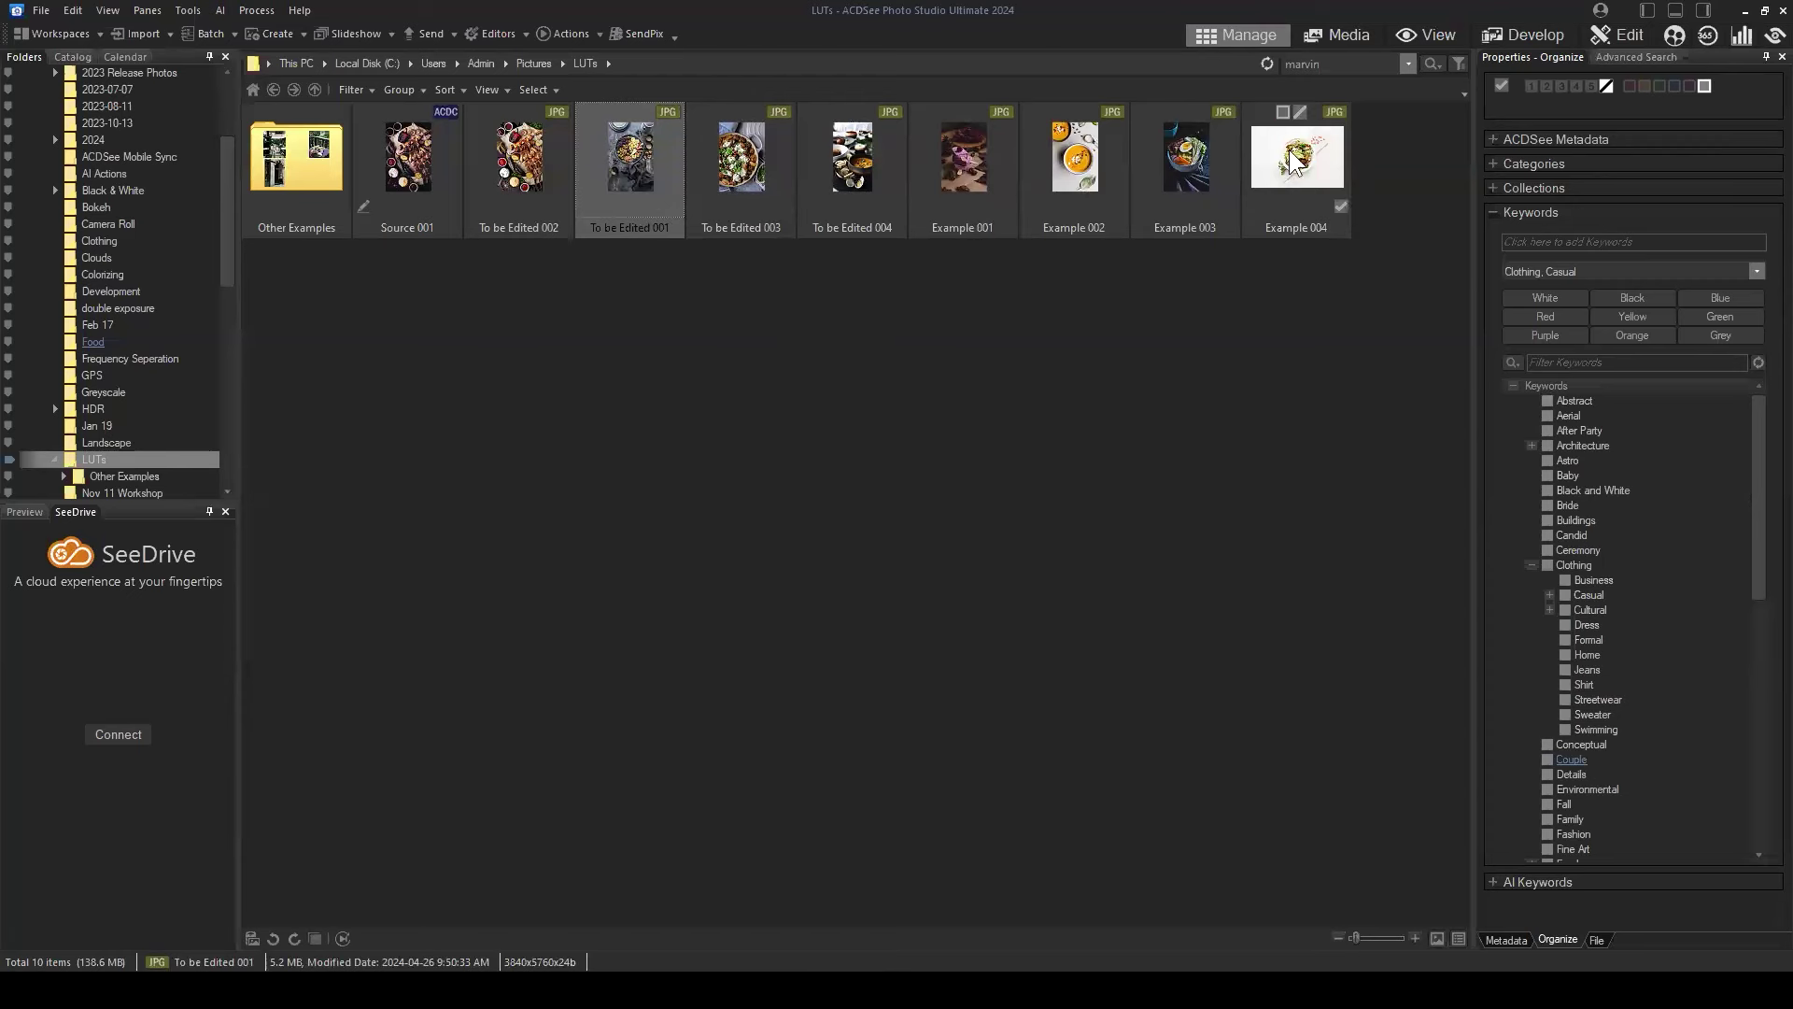
pyautogui.click(1625, 39)
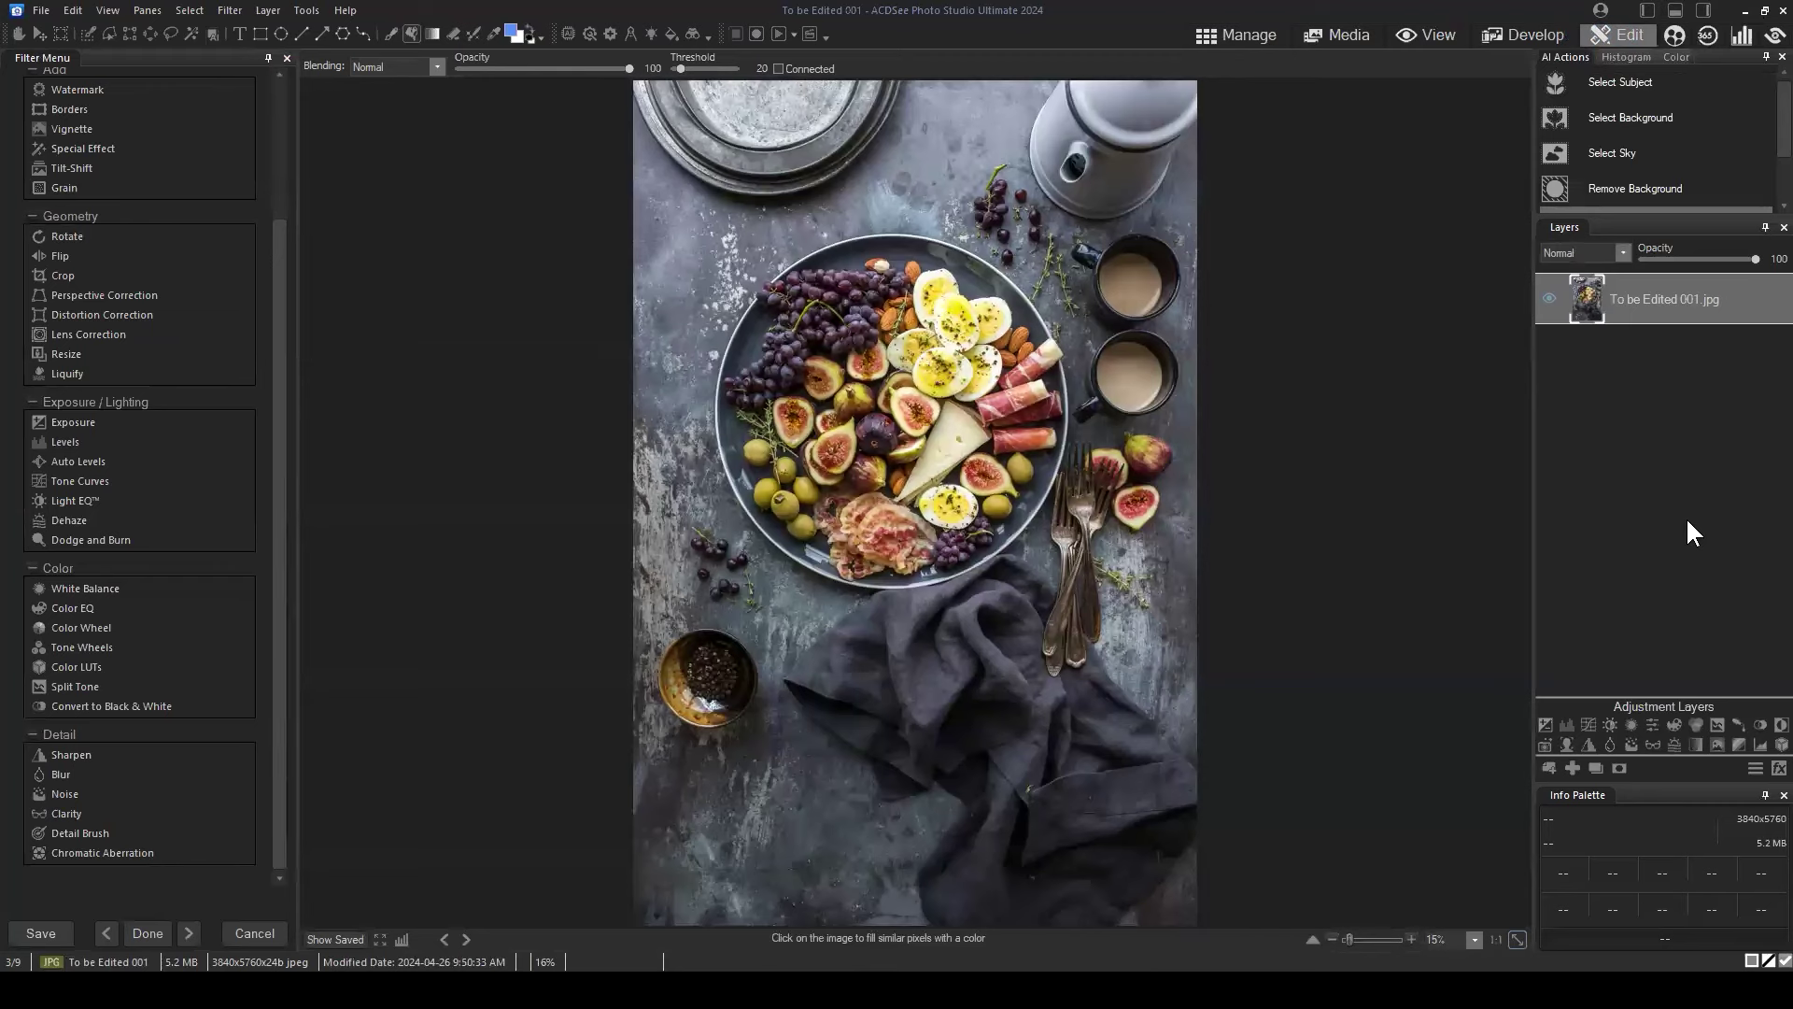
# Add a Color LUTs adjustment layer to To be Edited 001 using the Romantic Food LUT.
pyautogui.click(1765, 743)
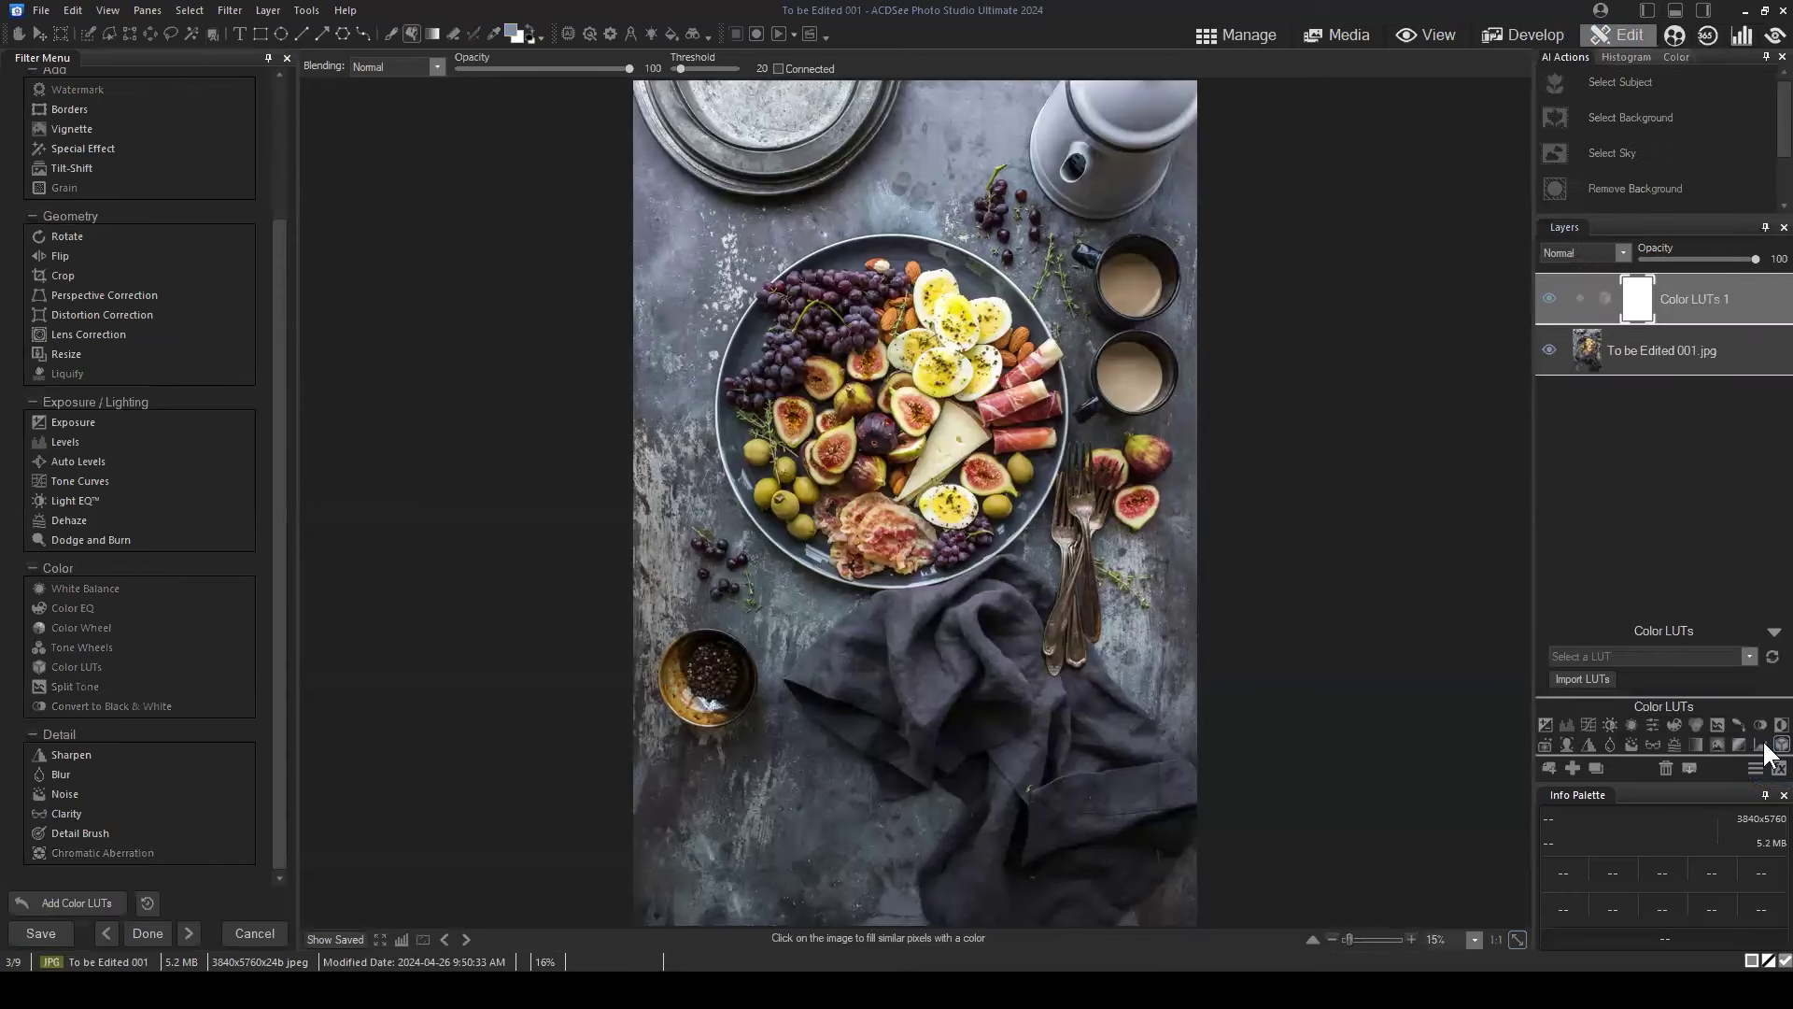
pyautogui.click(1746, 651)
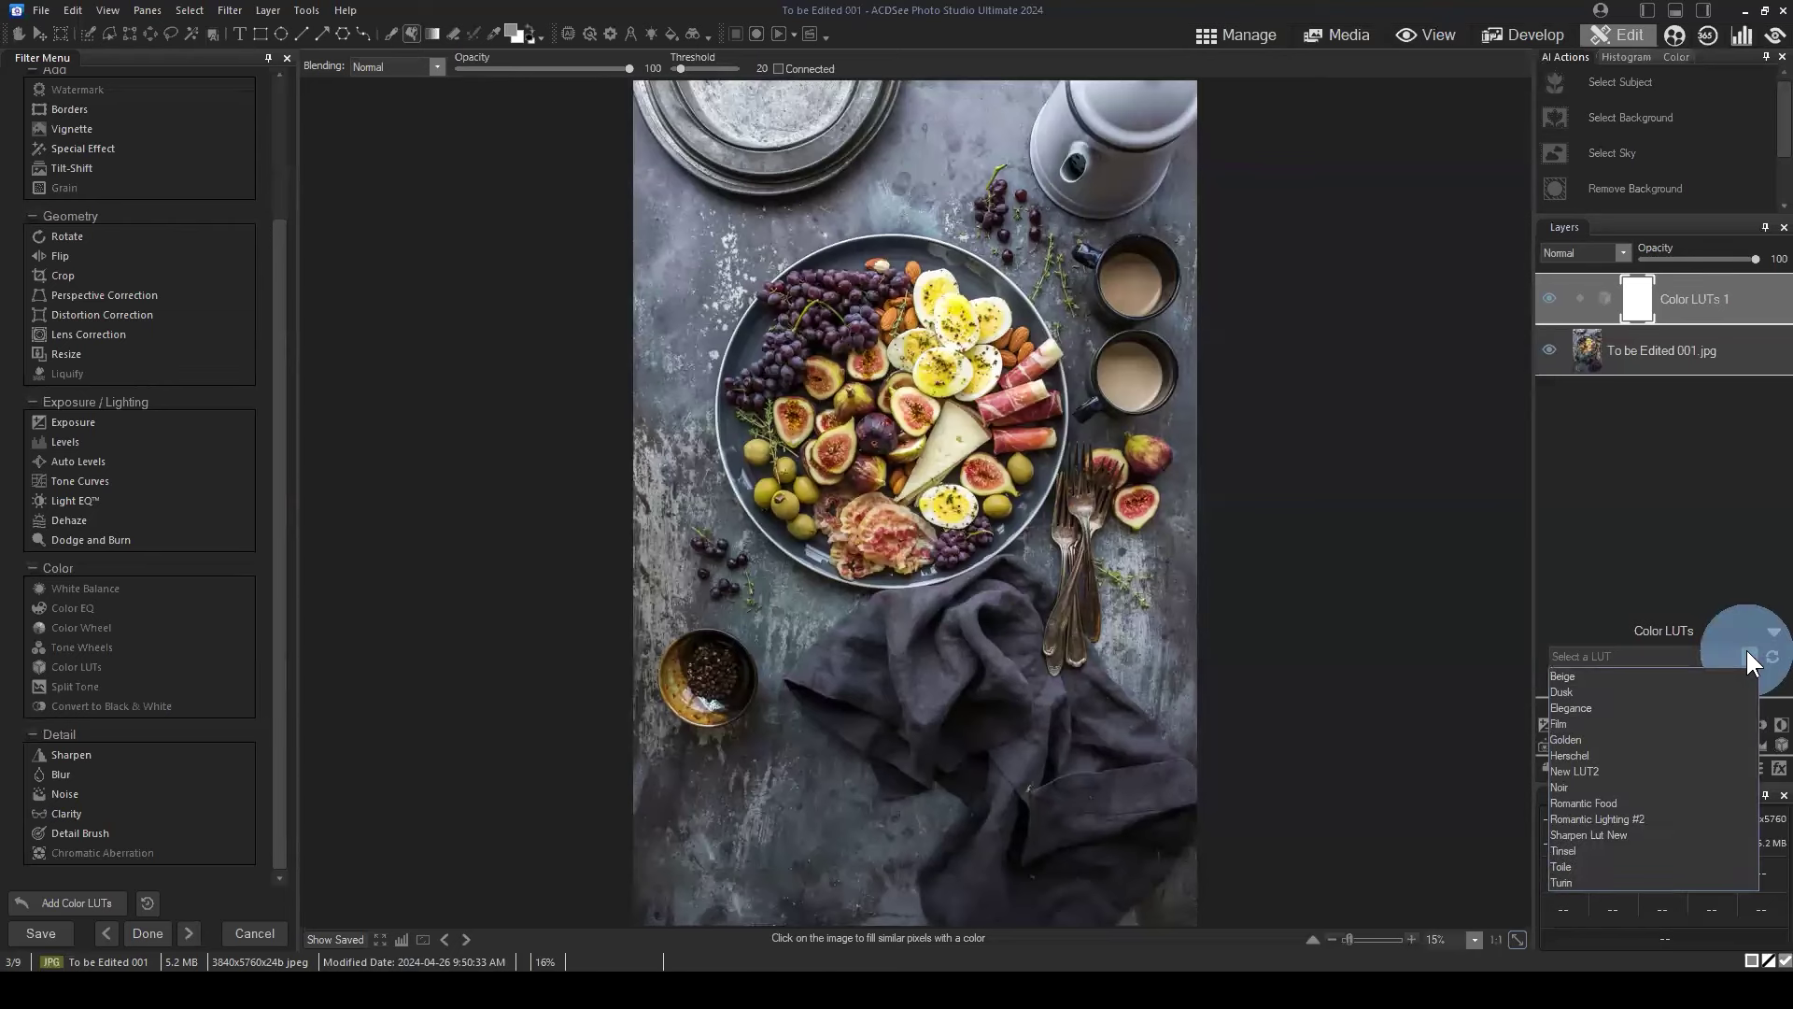
pyautogui.click(1594, 803)
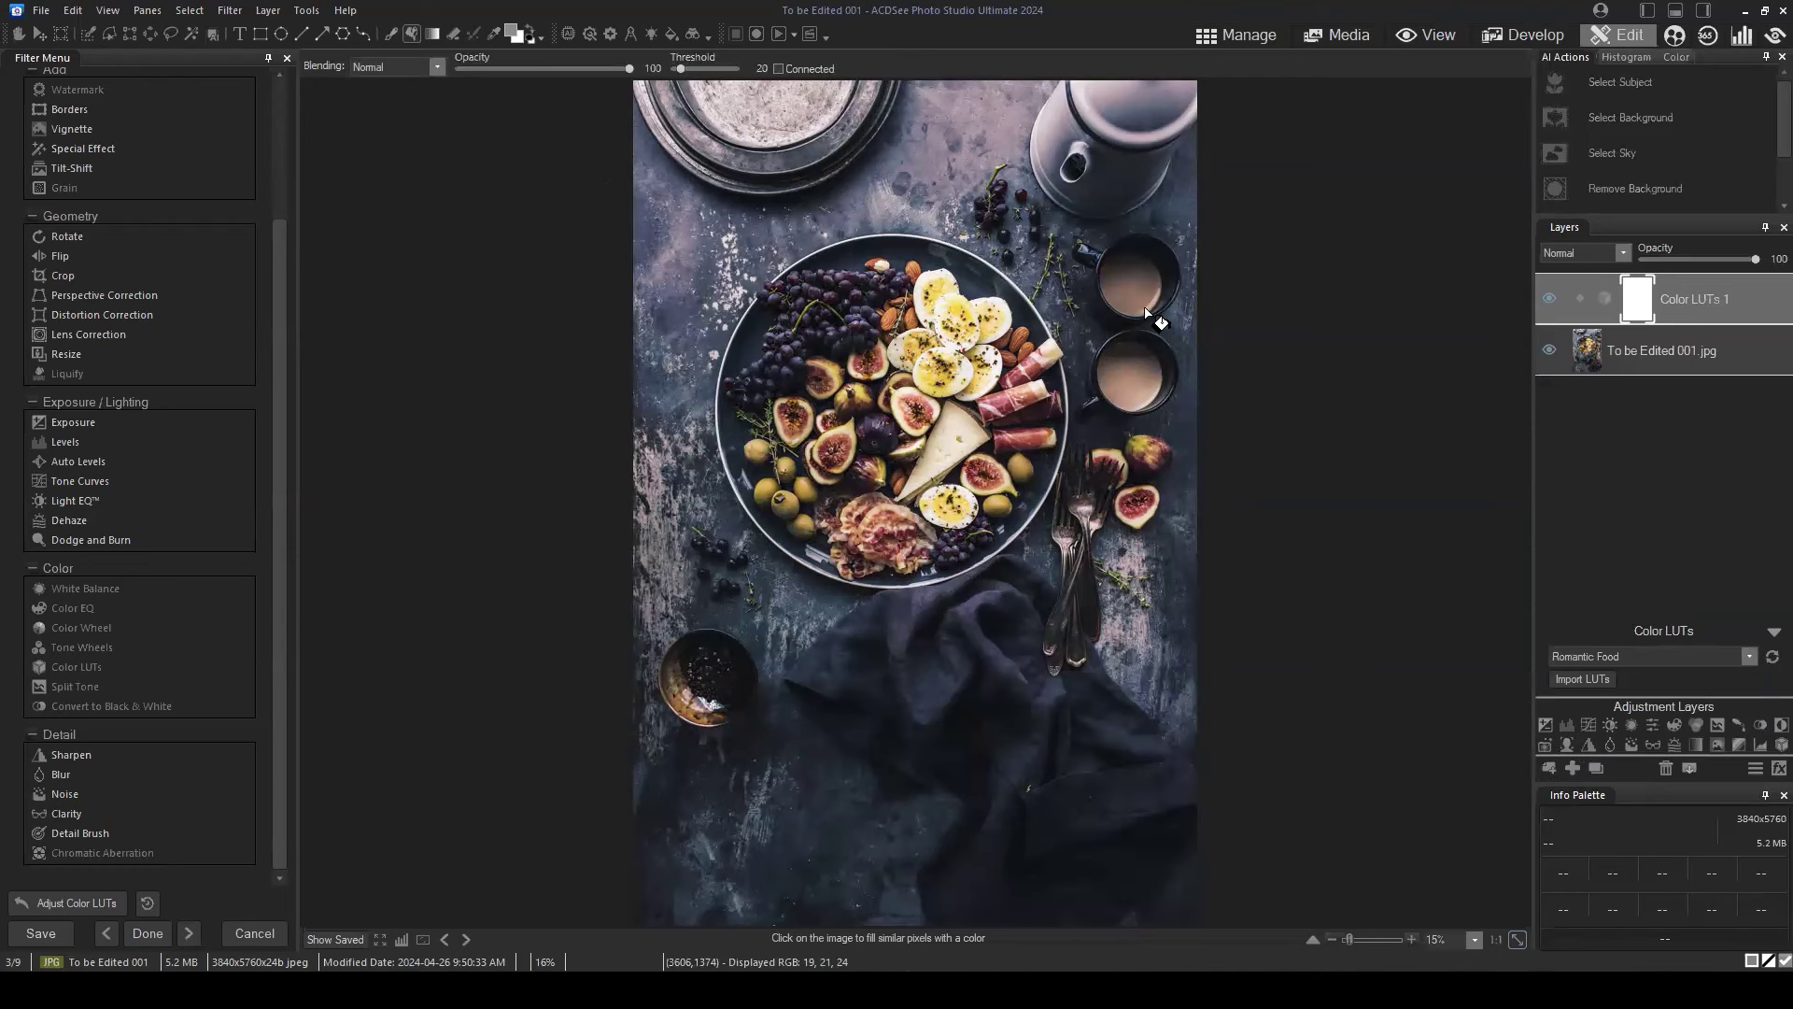
# Save the edited image as a new JPEG named "To be Edited 001-v2.jpg" in the LUTs folder.
pyautogui.click(40, 13)
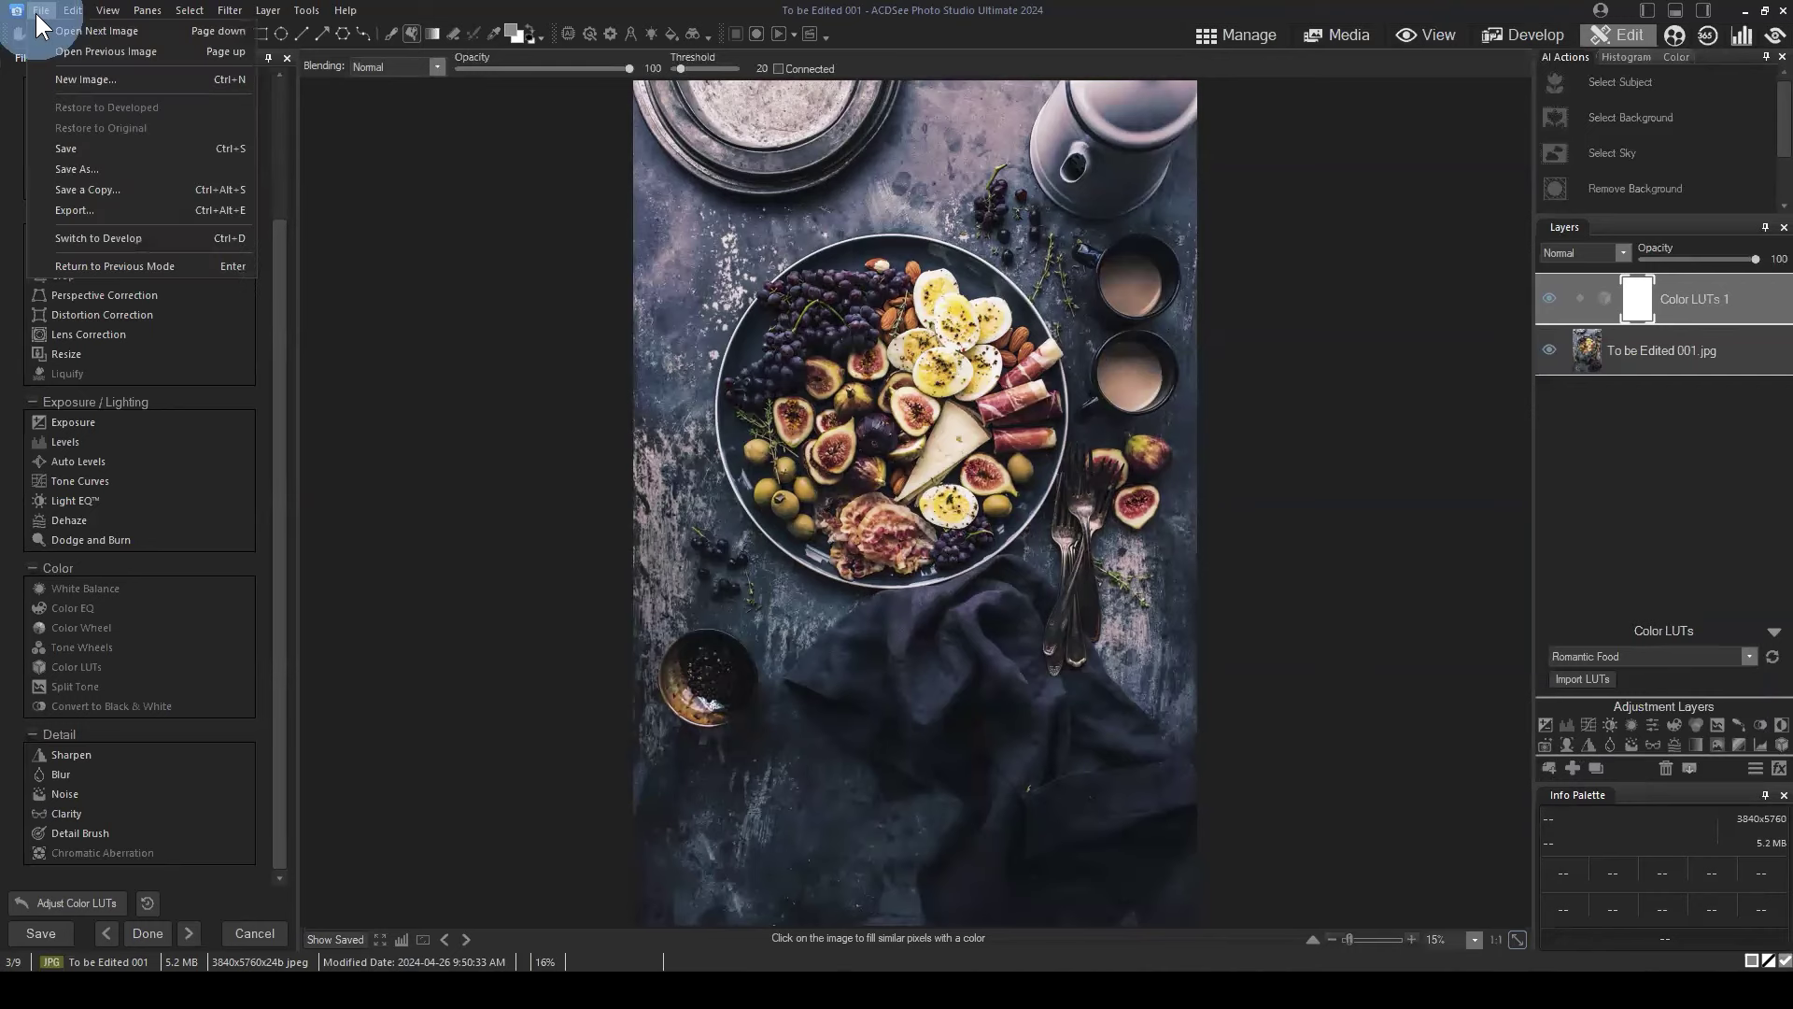
pyautogui.click(93, 171)
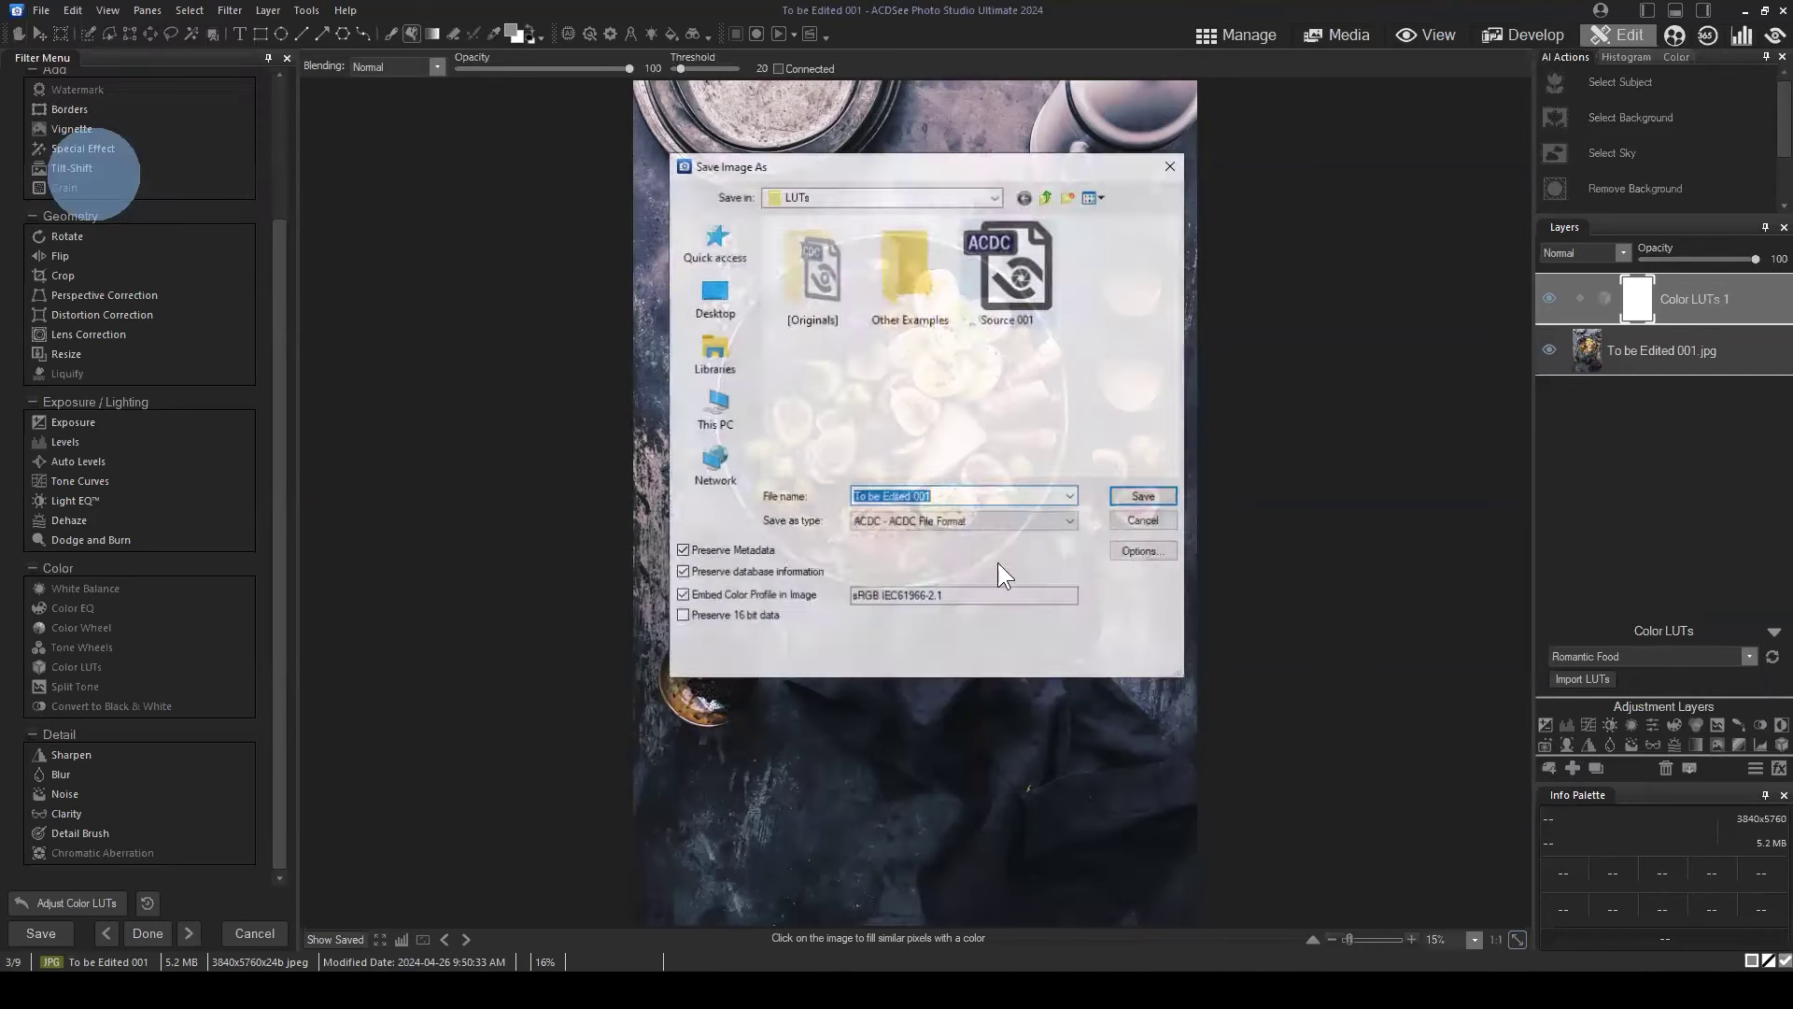
pyautogui.click(960, 523)
pyautogui.click(887, 587)
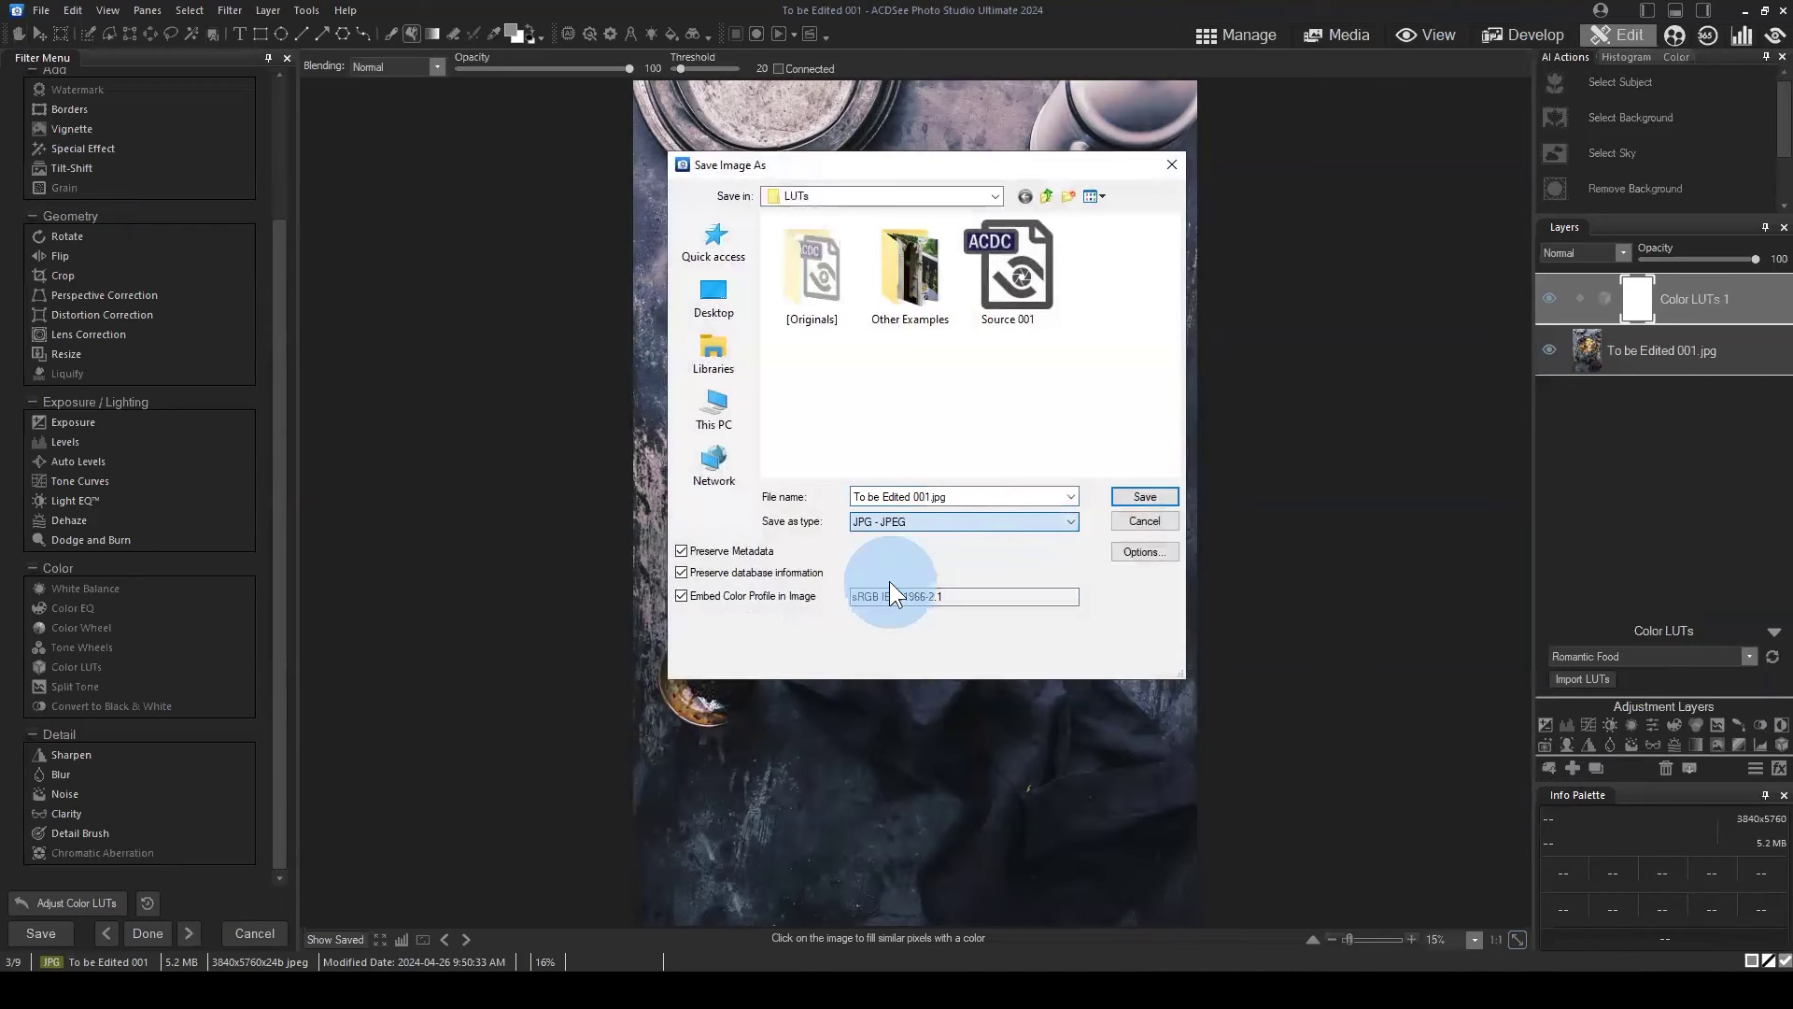
pyautogui.click(920, 496)
pyautogui.click(934, 496)
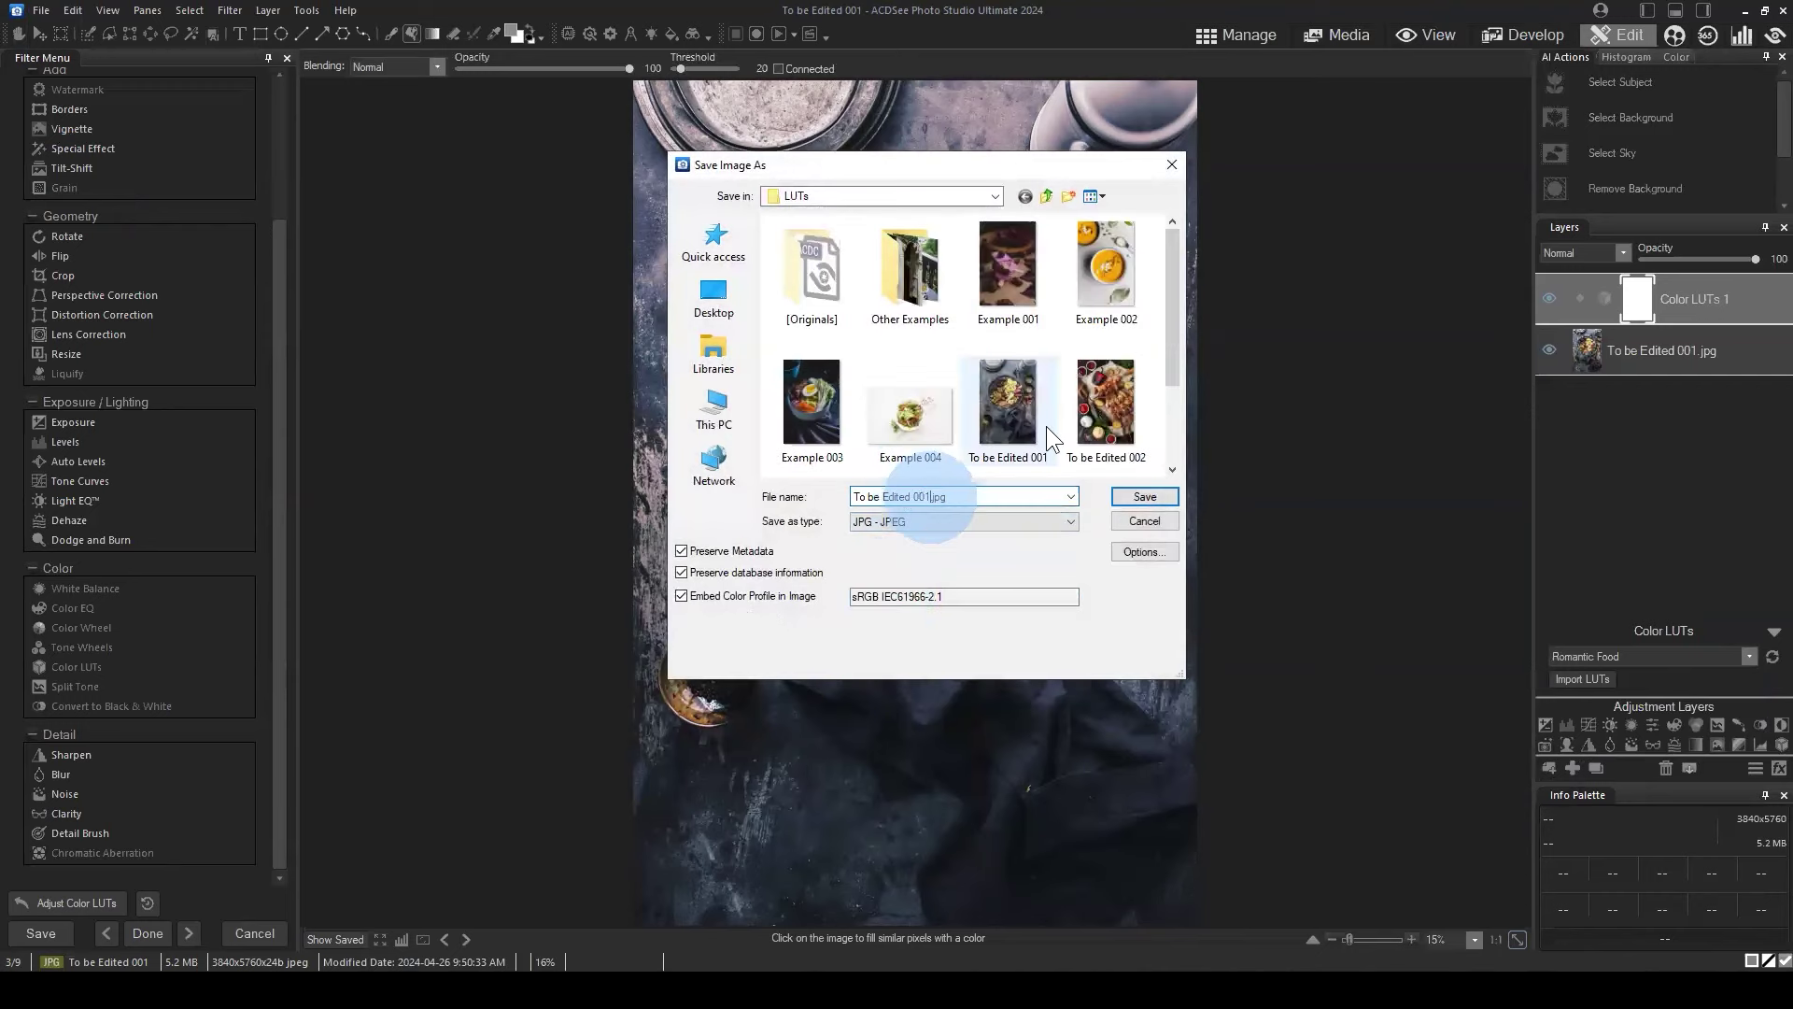
pyautogui.write('-v2')
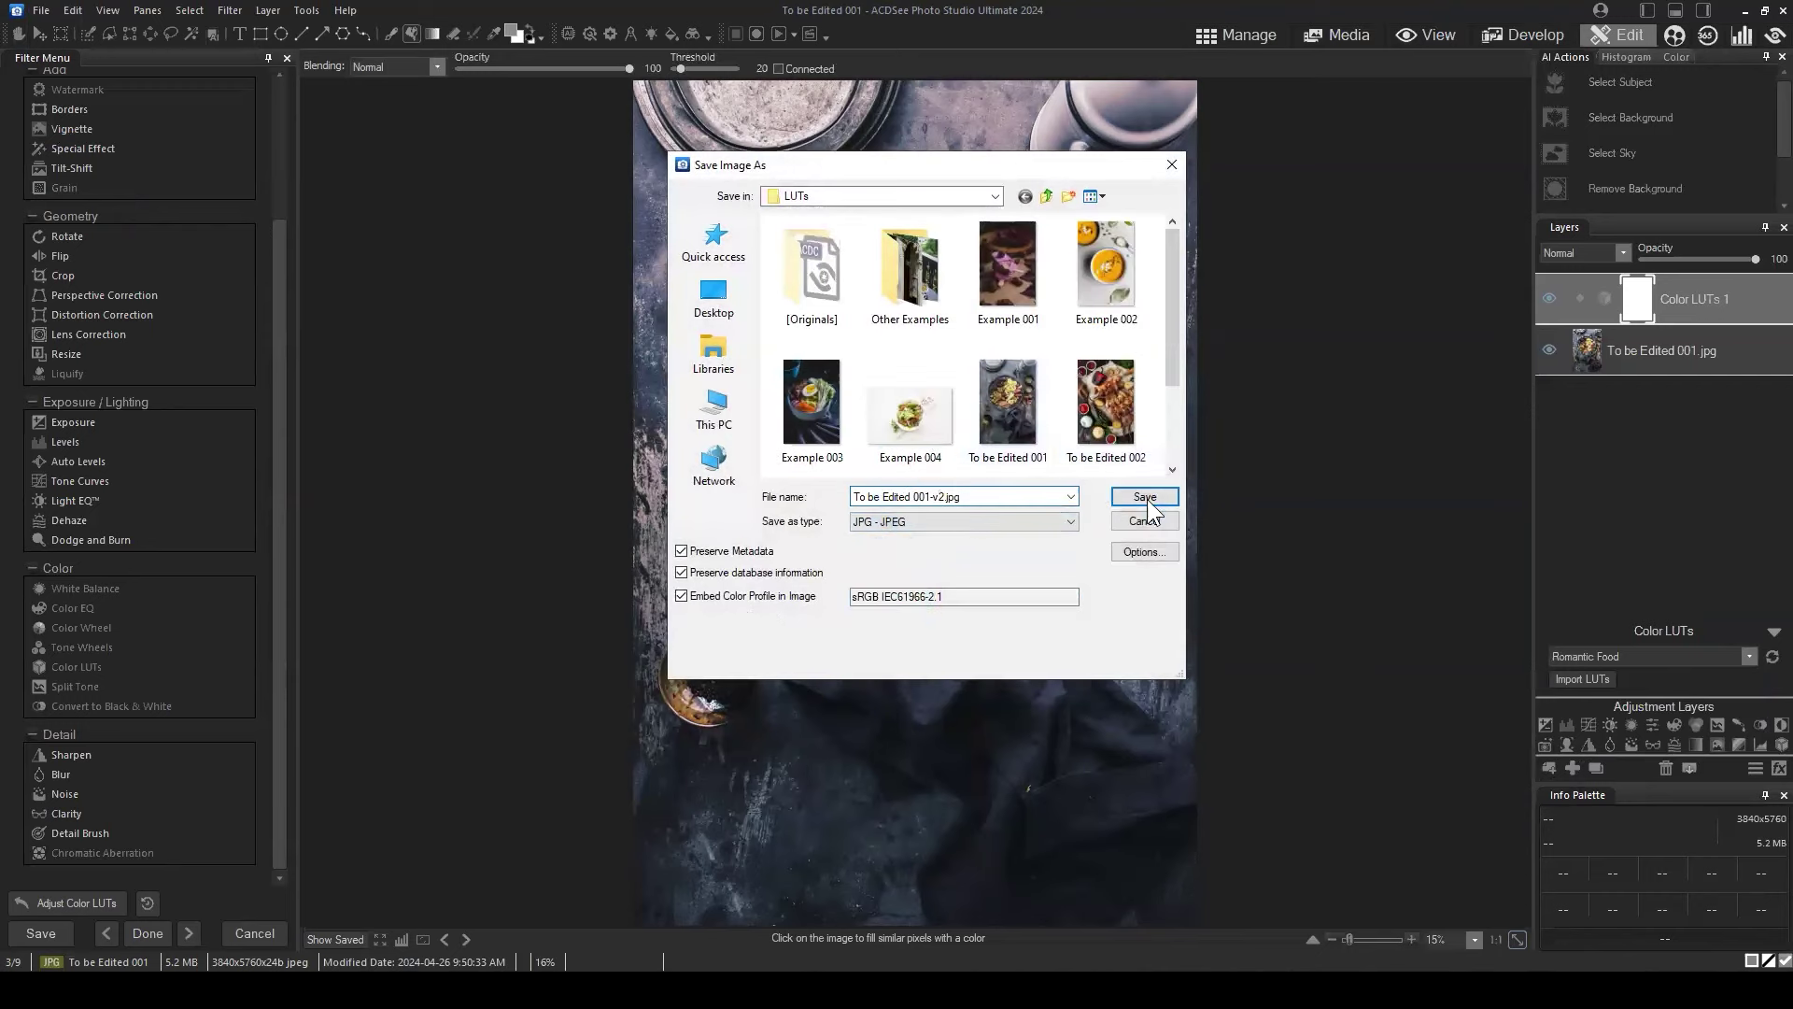
pyautogui.click(1146, 497)
pyautogui.click(959, 533)
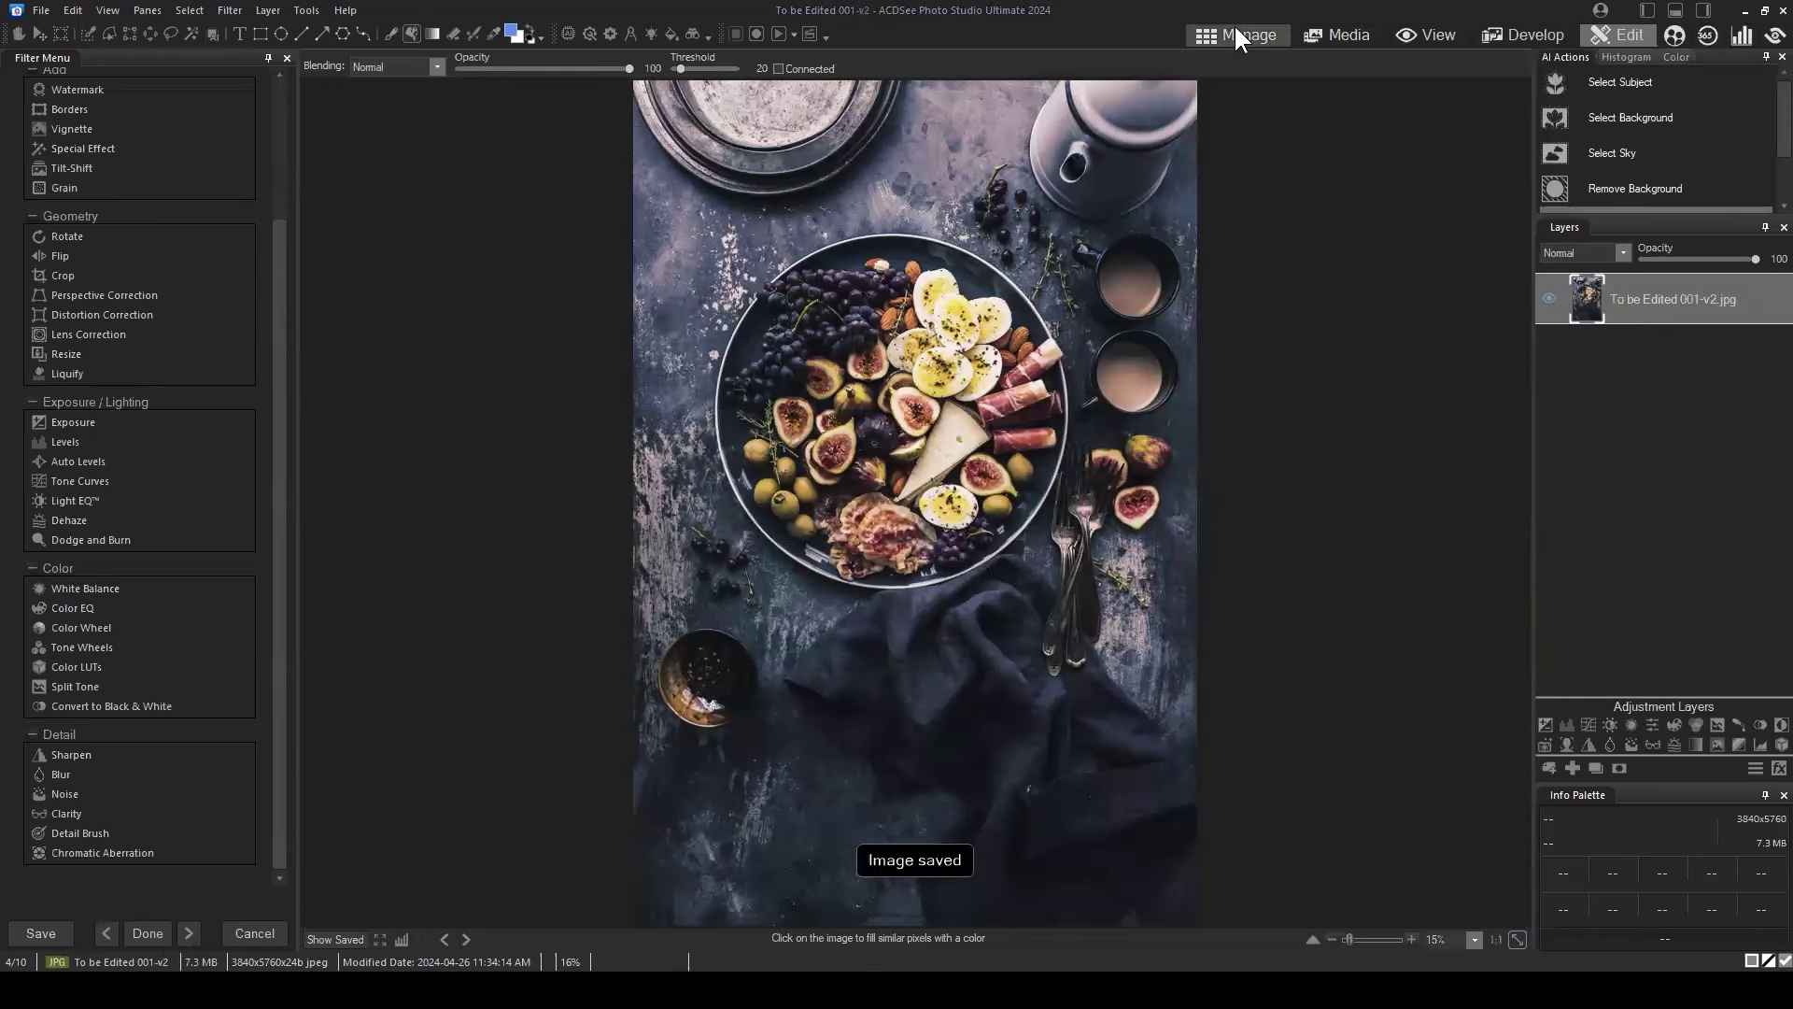
# Show the filmstrip, open To be Edited 003 and add a Color LUTs adjustment layer with the Romantic Food LUT.
pyautogui.click(1673, 10)
pyautogui.click(295, 859)
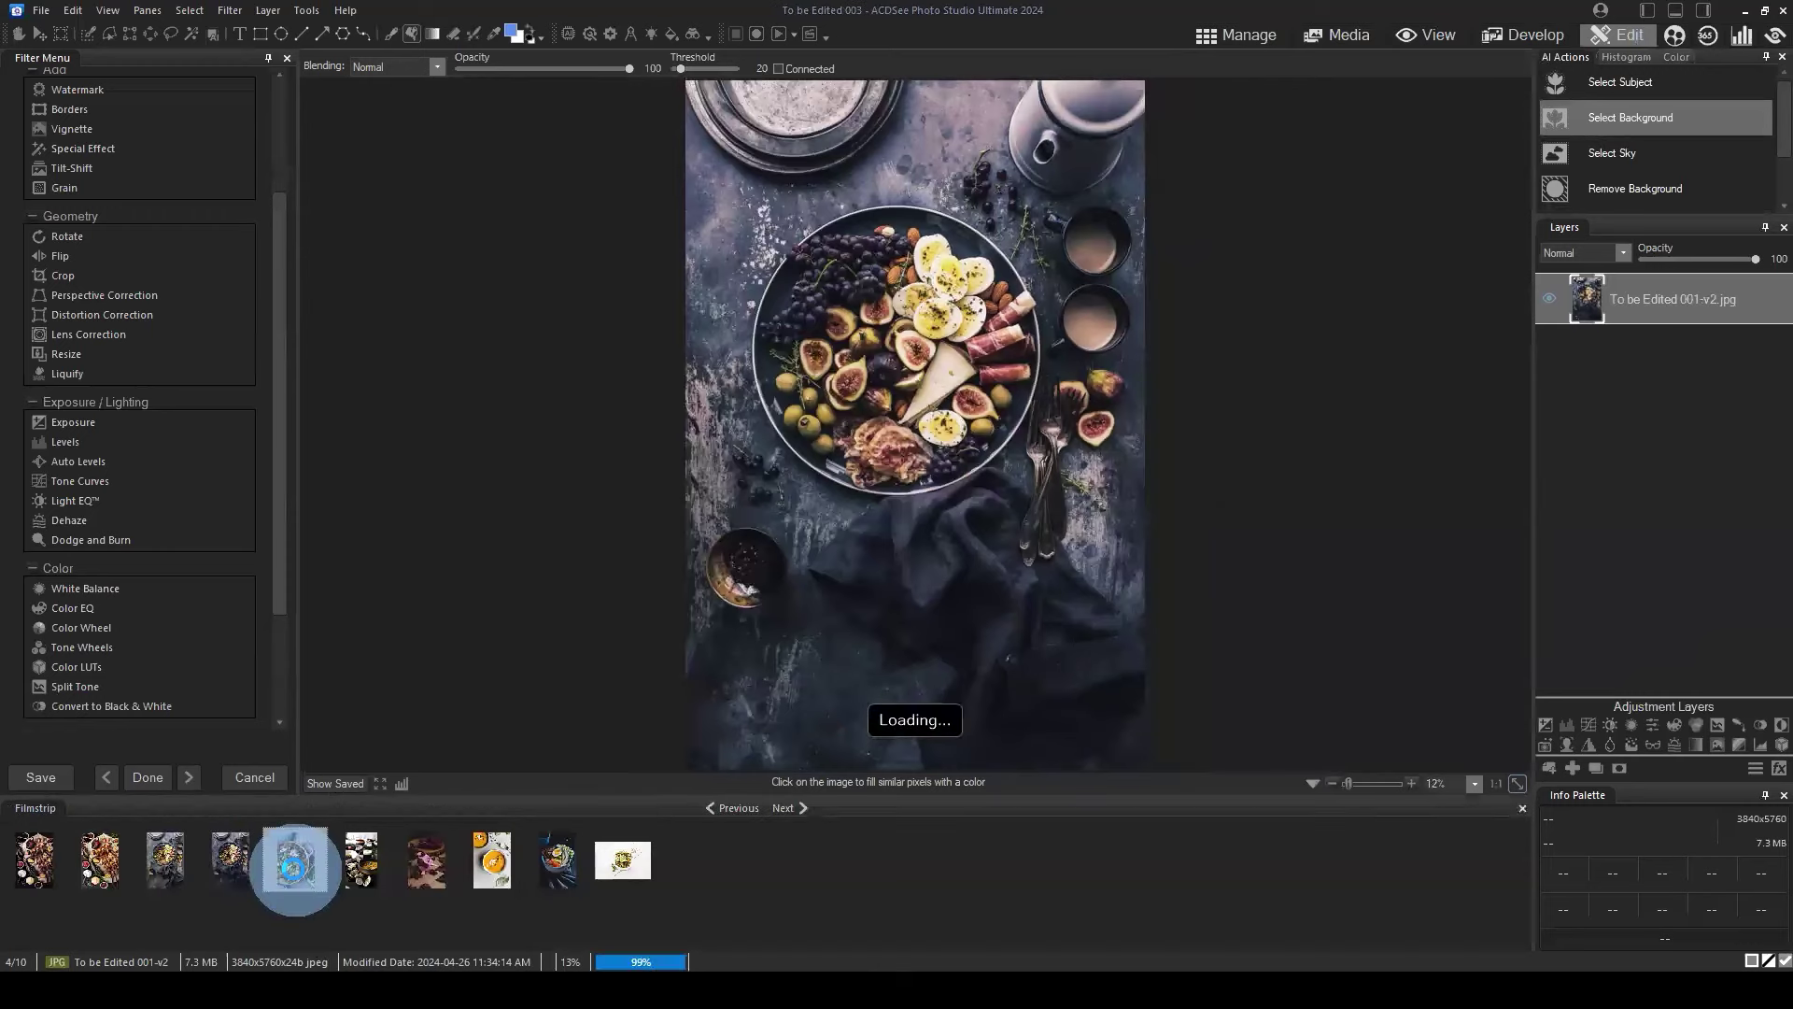
pyautogui.click(1762, 748)
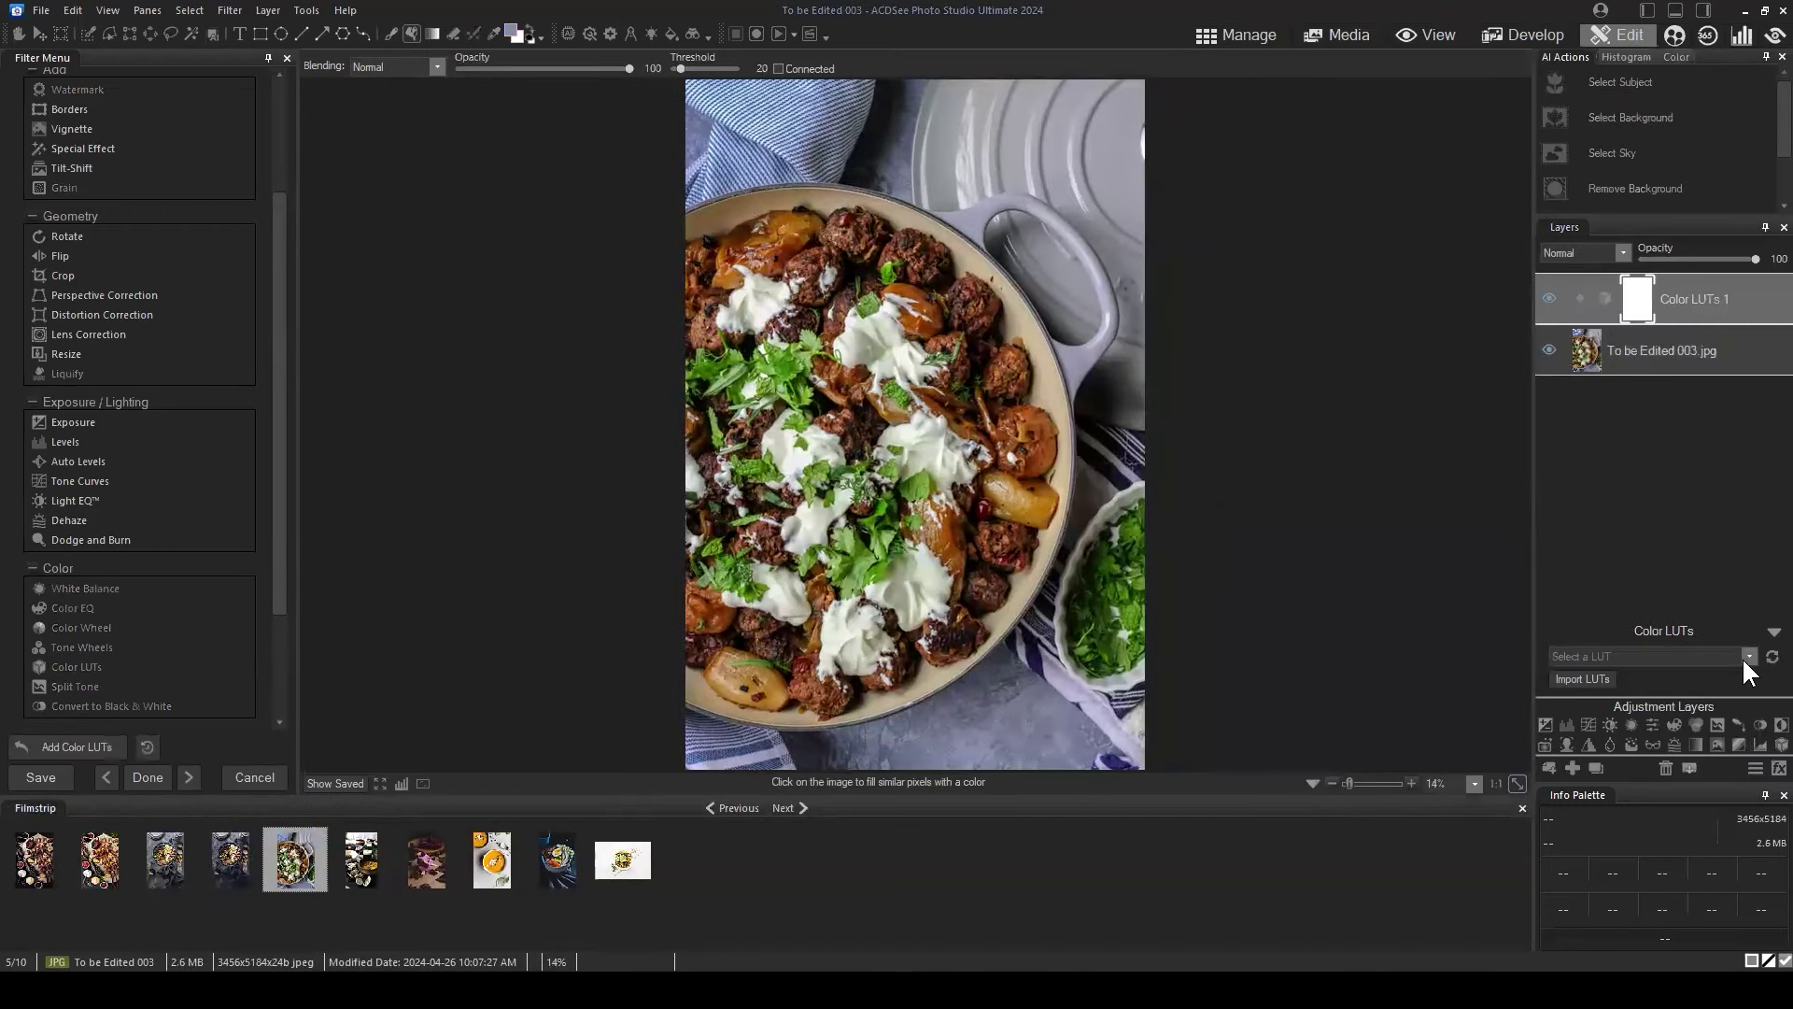
pyautogui.click(1747, 655)
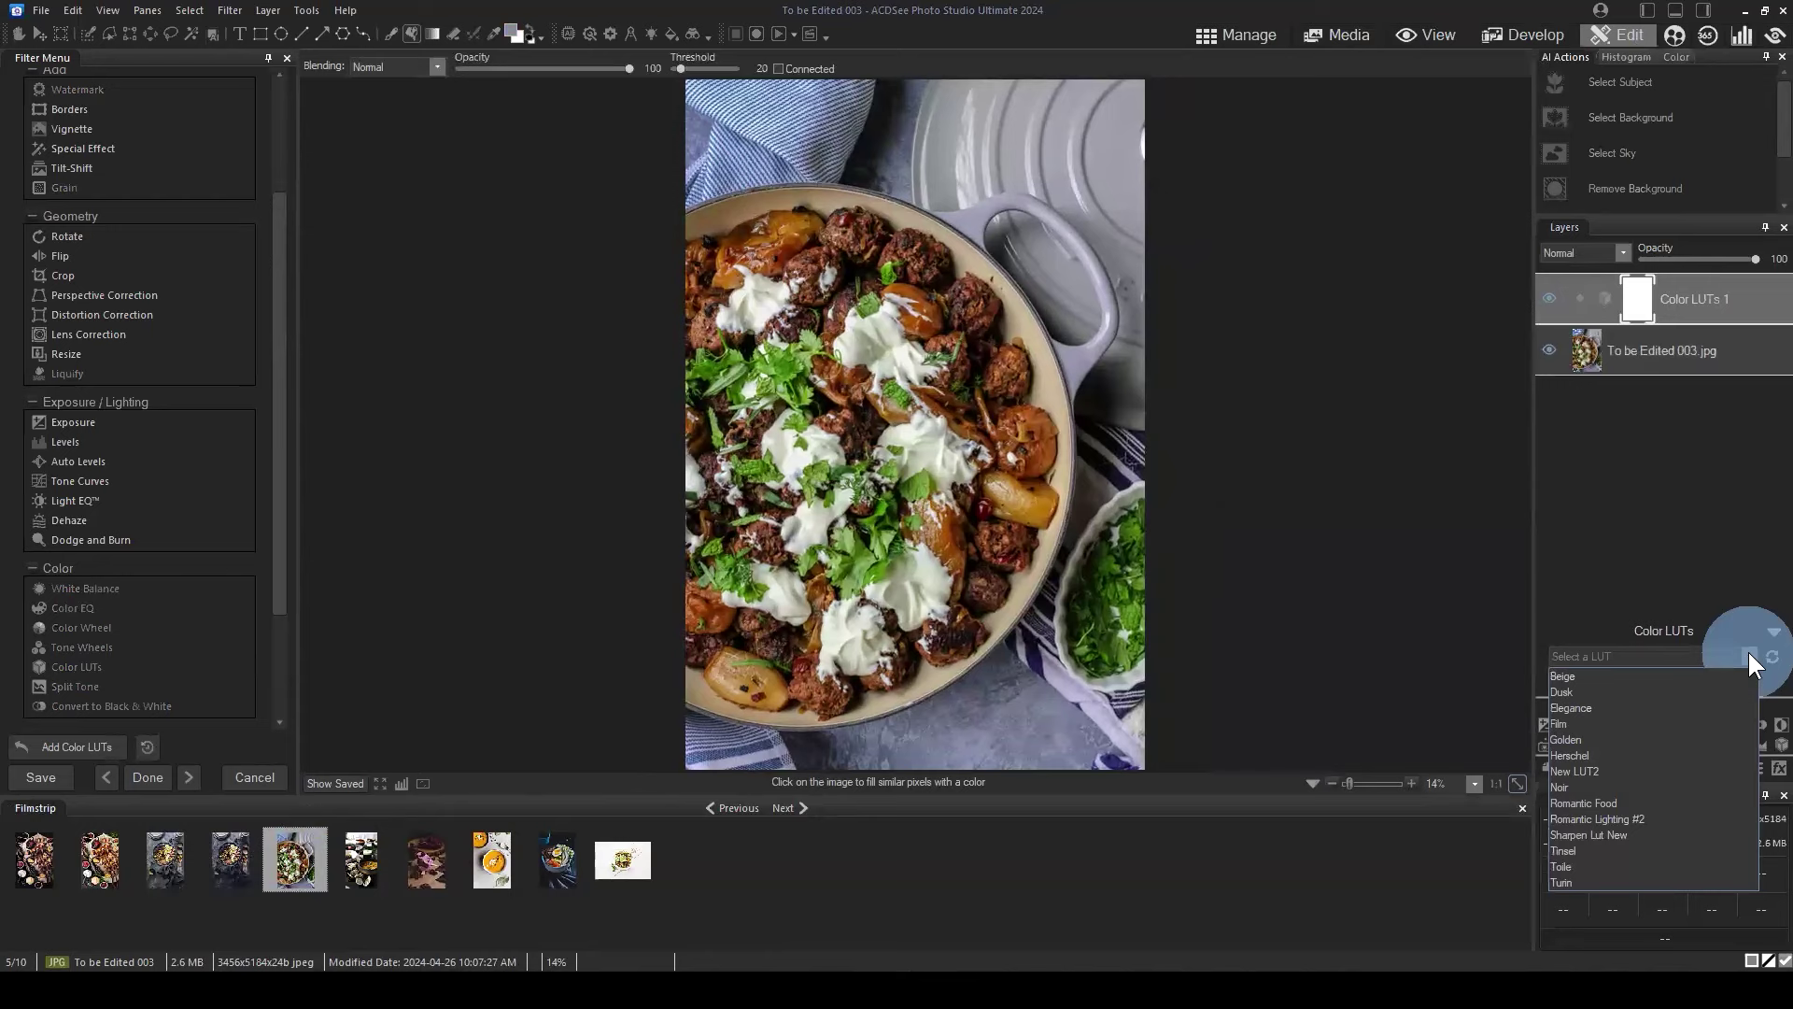
pyautogui.click(1601, 801)
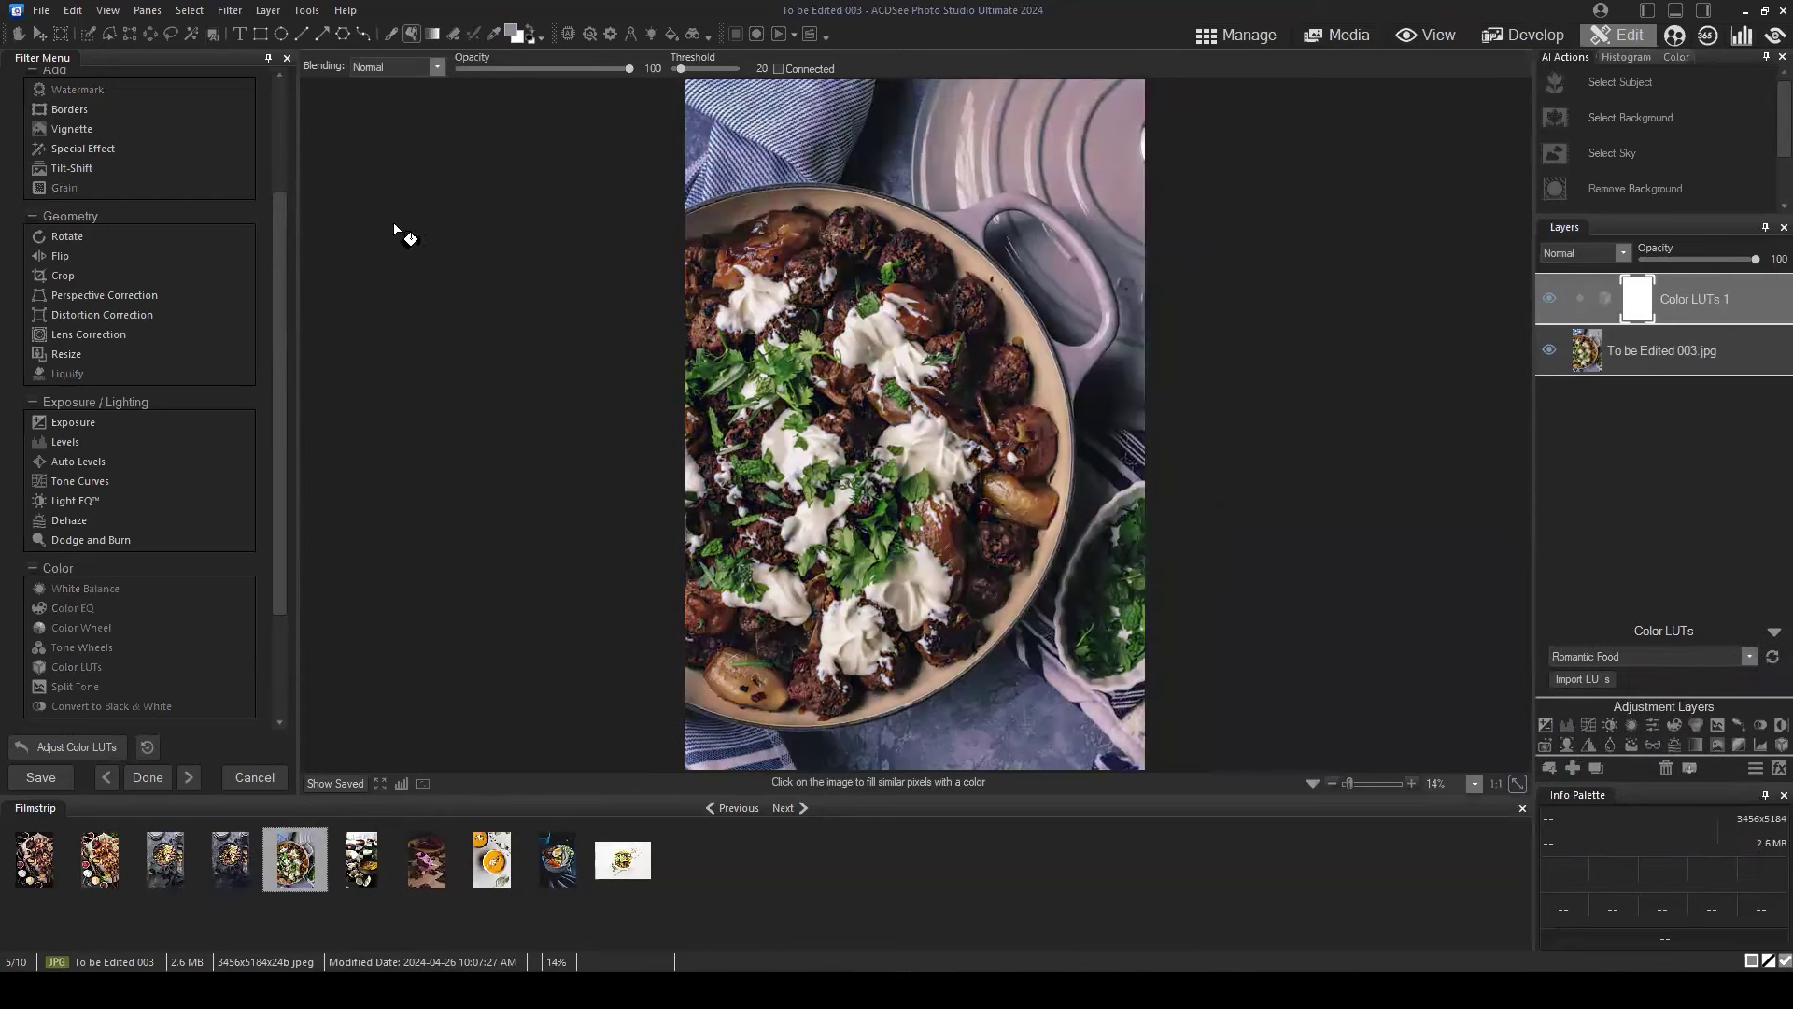
# Save the edited image as a new flattened JPEG named "To be Edited 003-v2.jpg" in the LUTs folder.
pyautogui.click(40, 9)
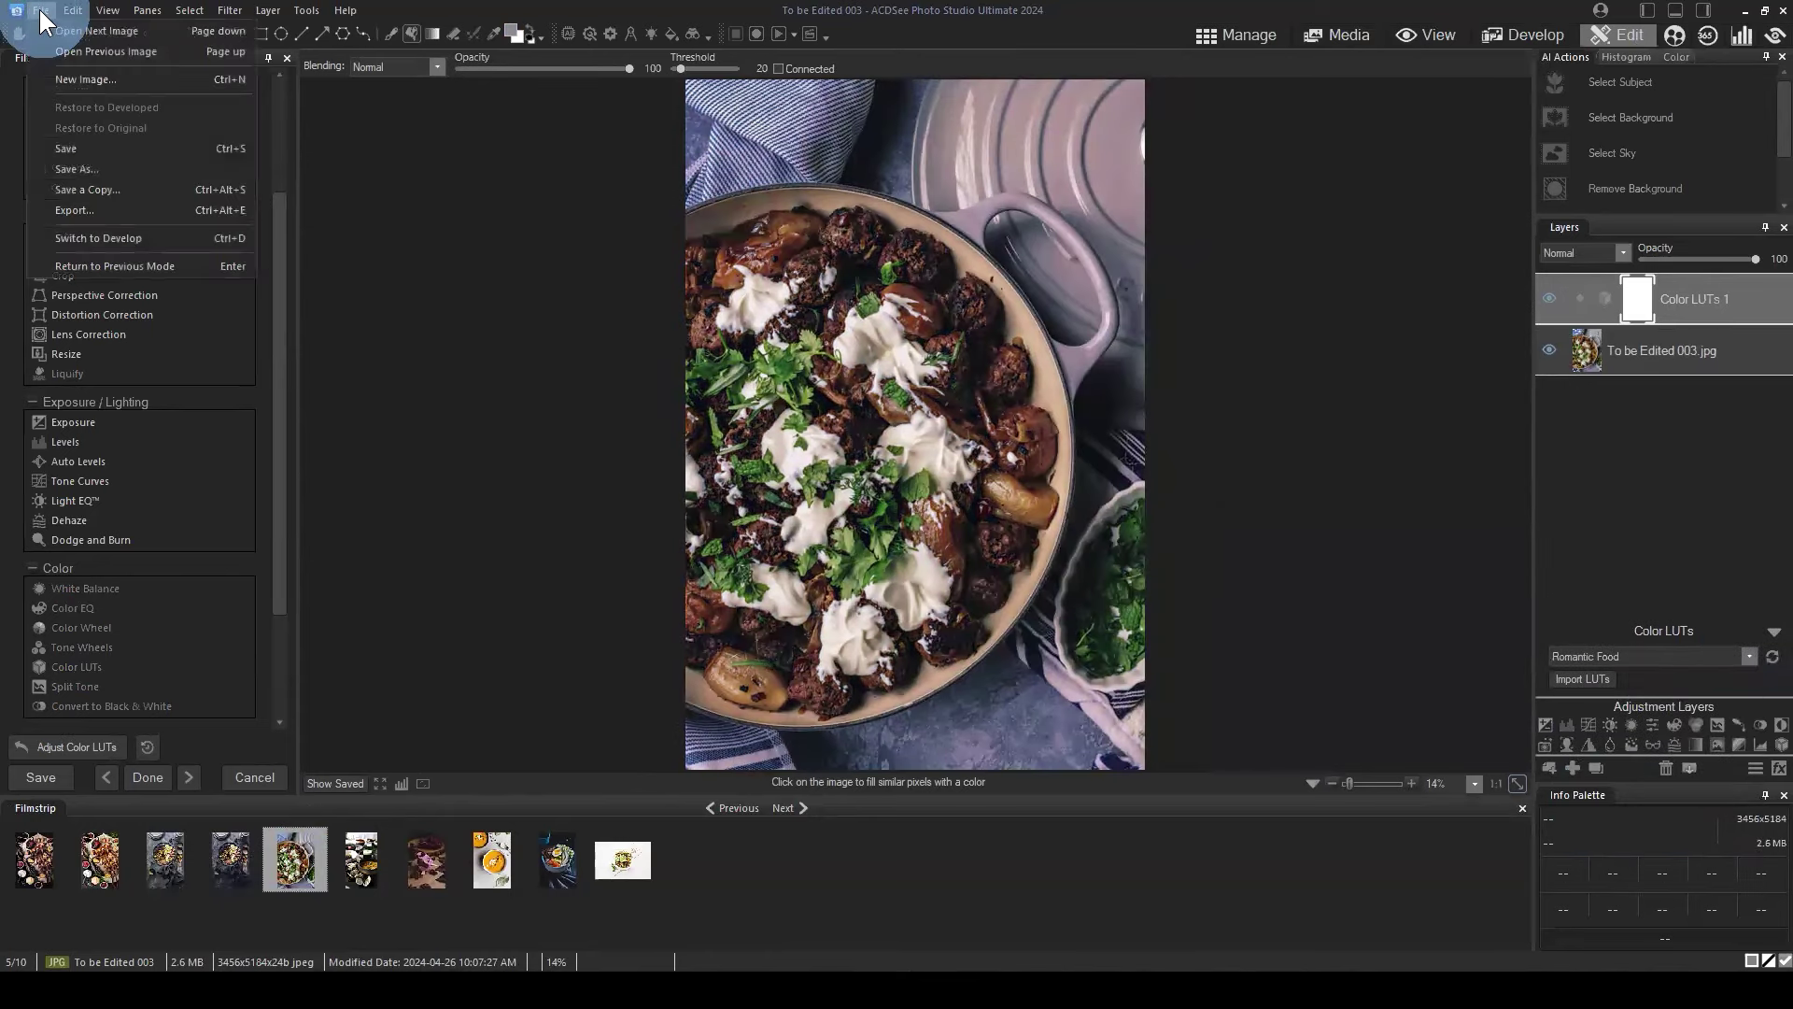
pyautogui.click(114, 169)
pyautogui.click(945, 522)
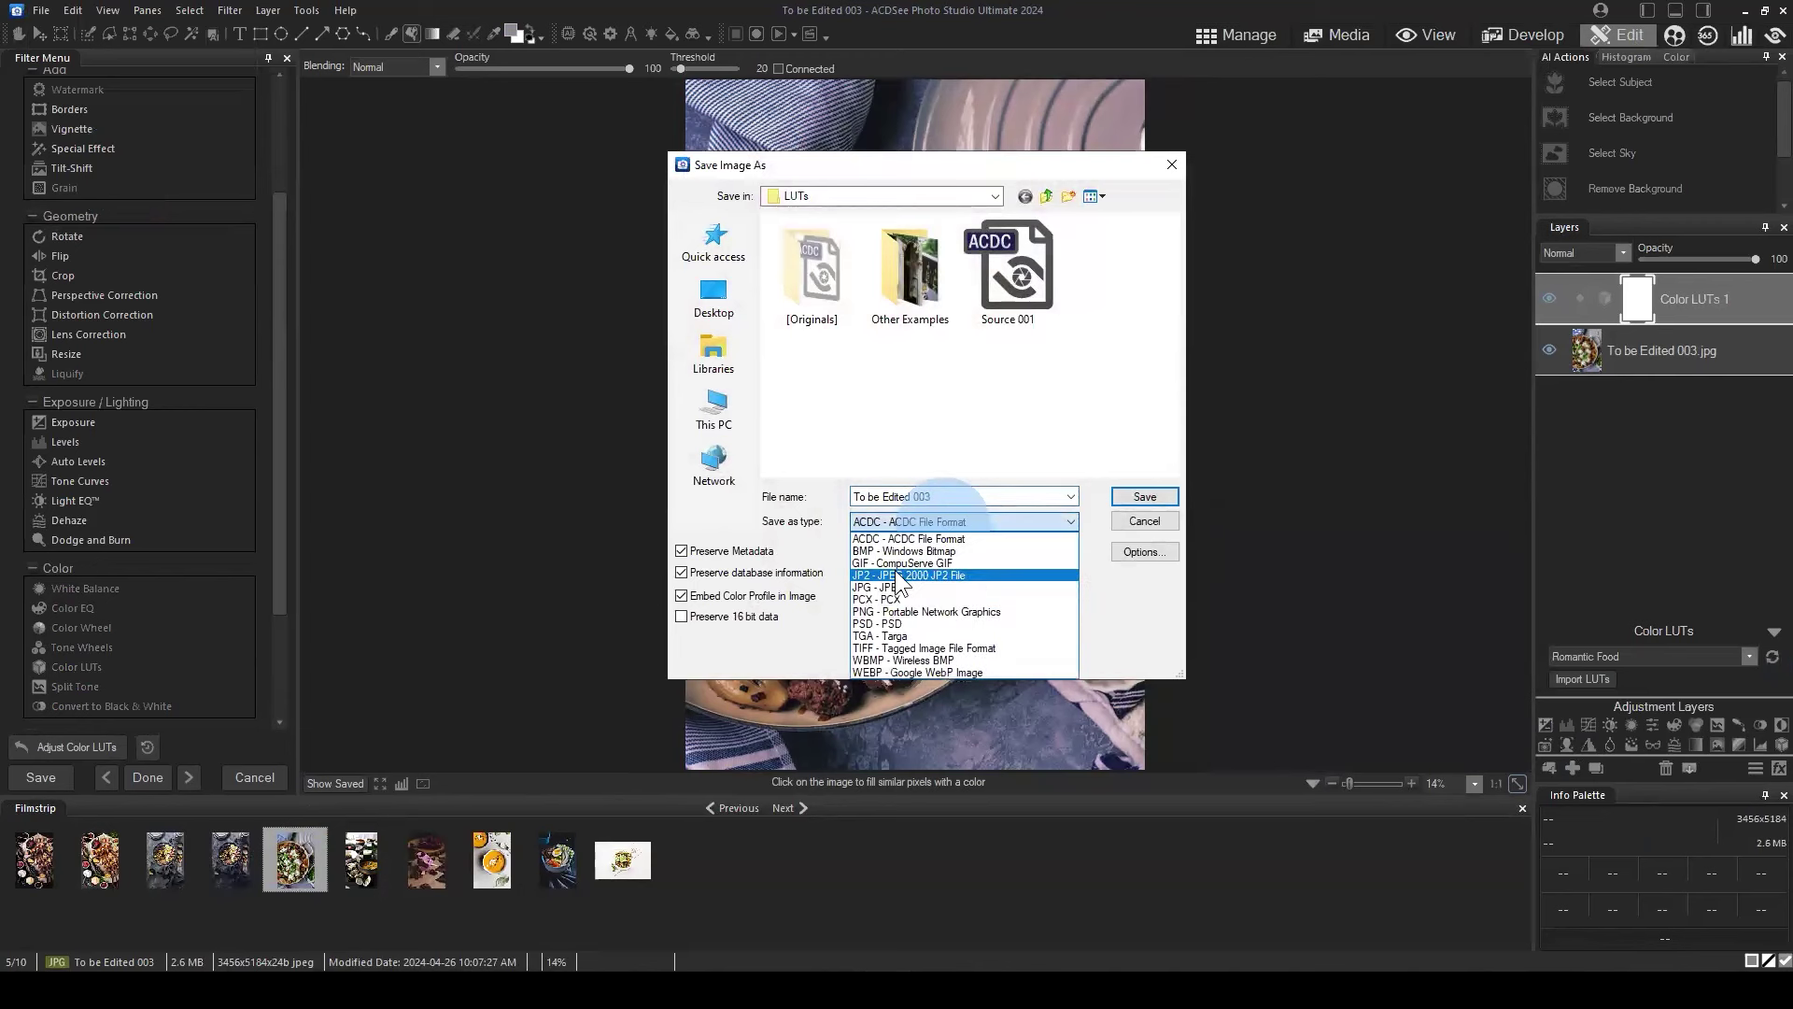
pyautogui.click(886, 587)
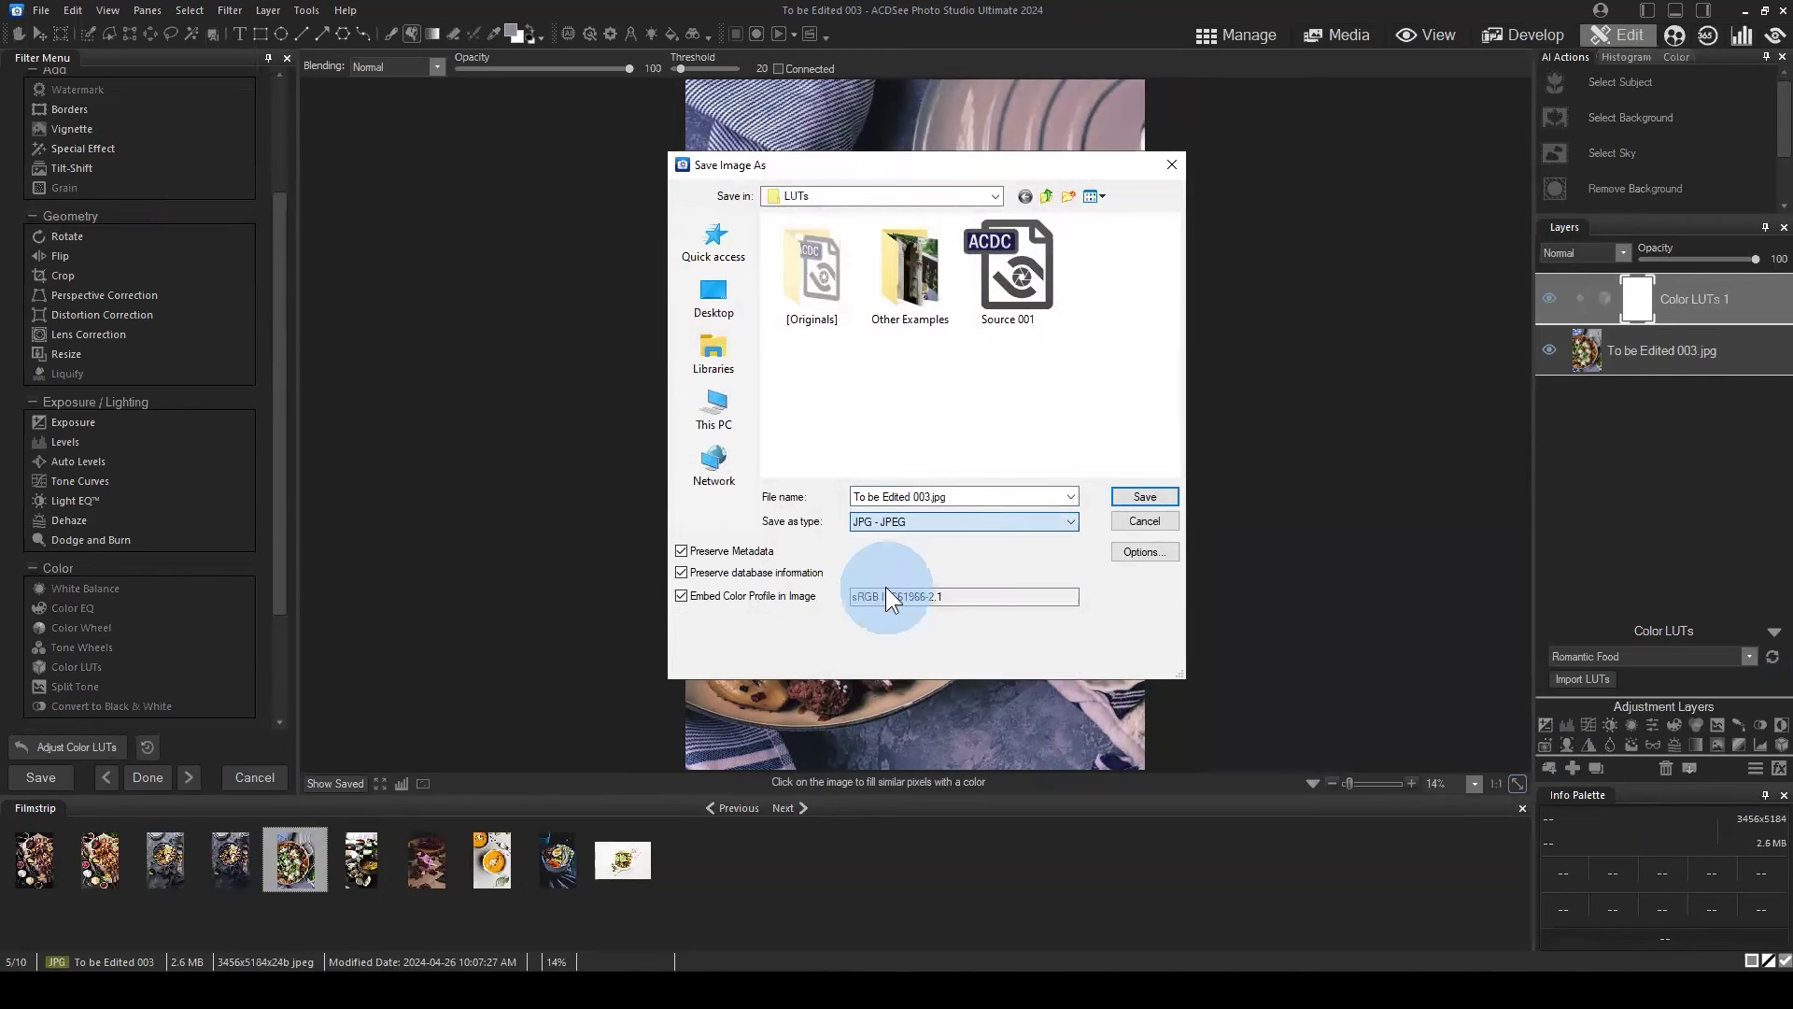
pyautogui.click(931, 496)
pyautogui.write('-v2')
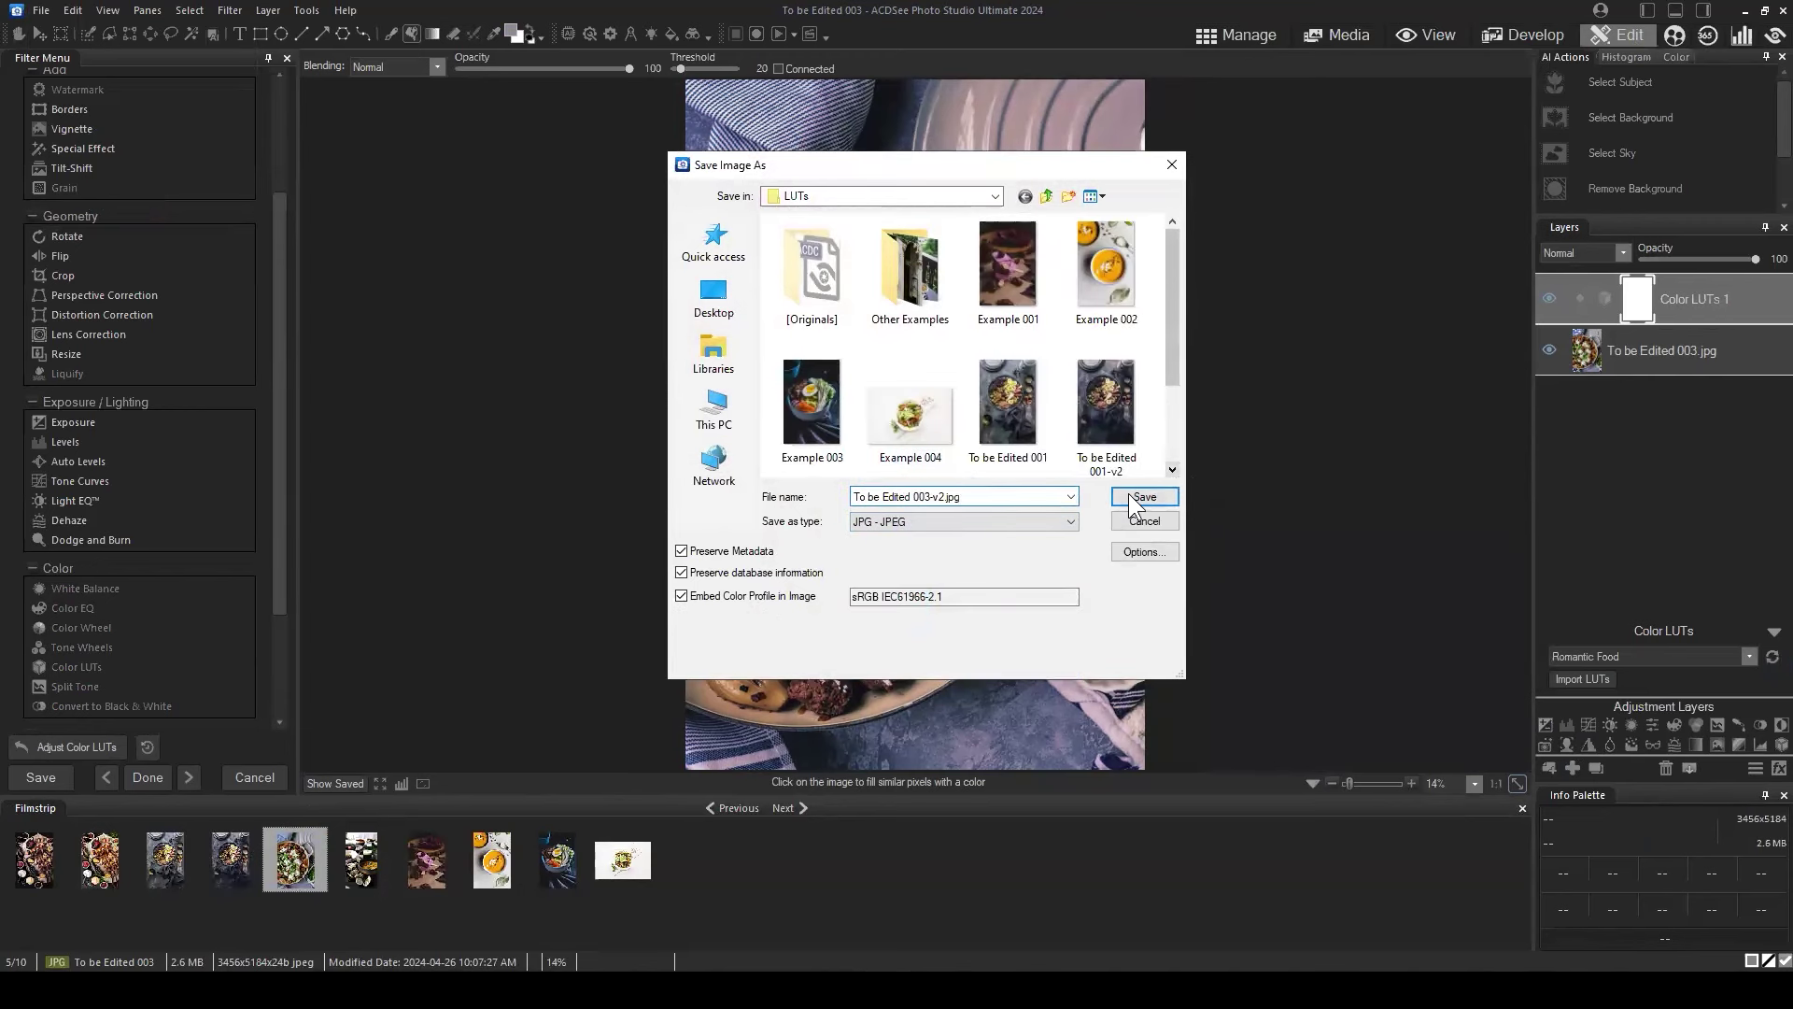
pyautogui.click(1145, 499)
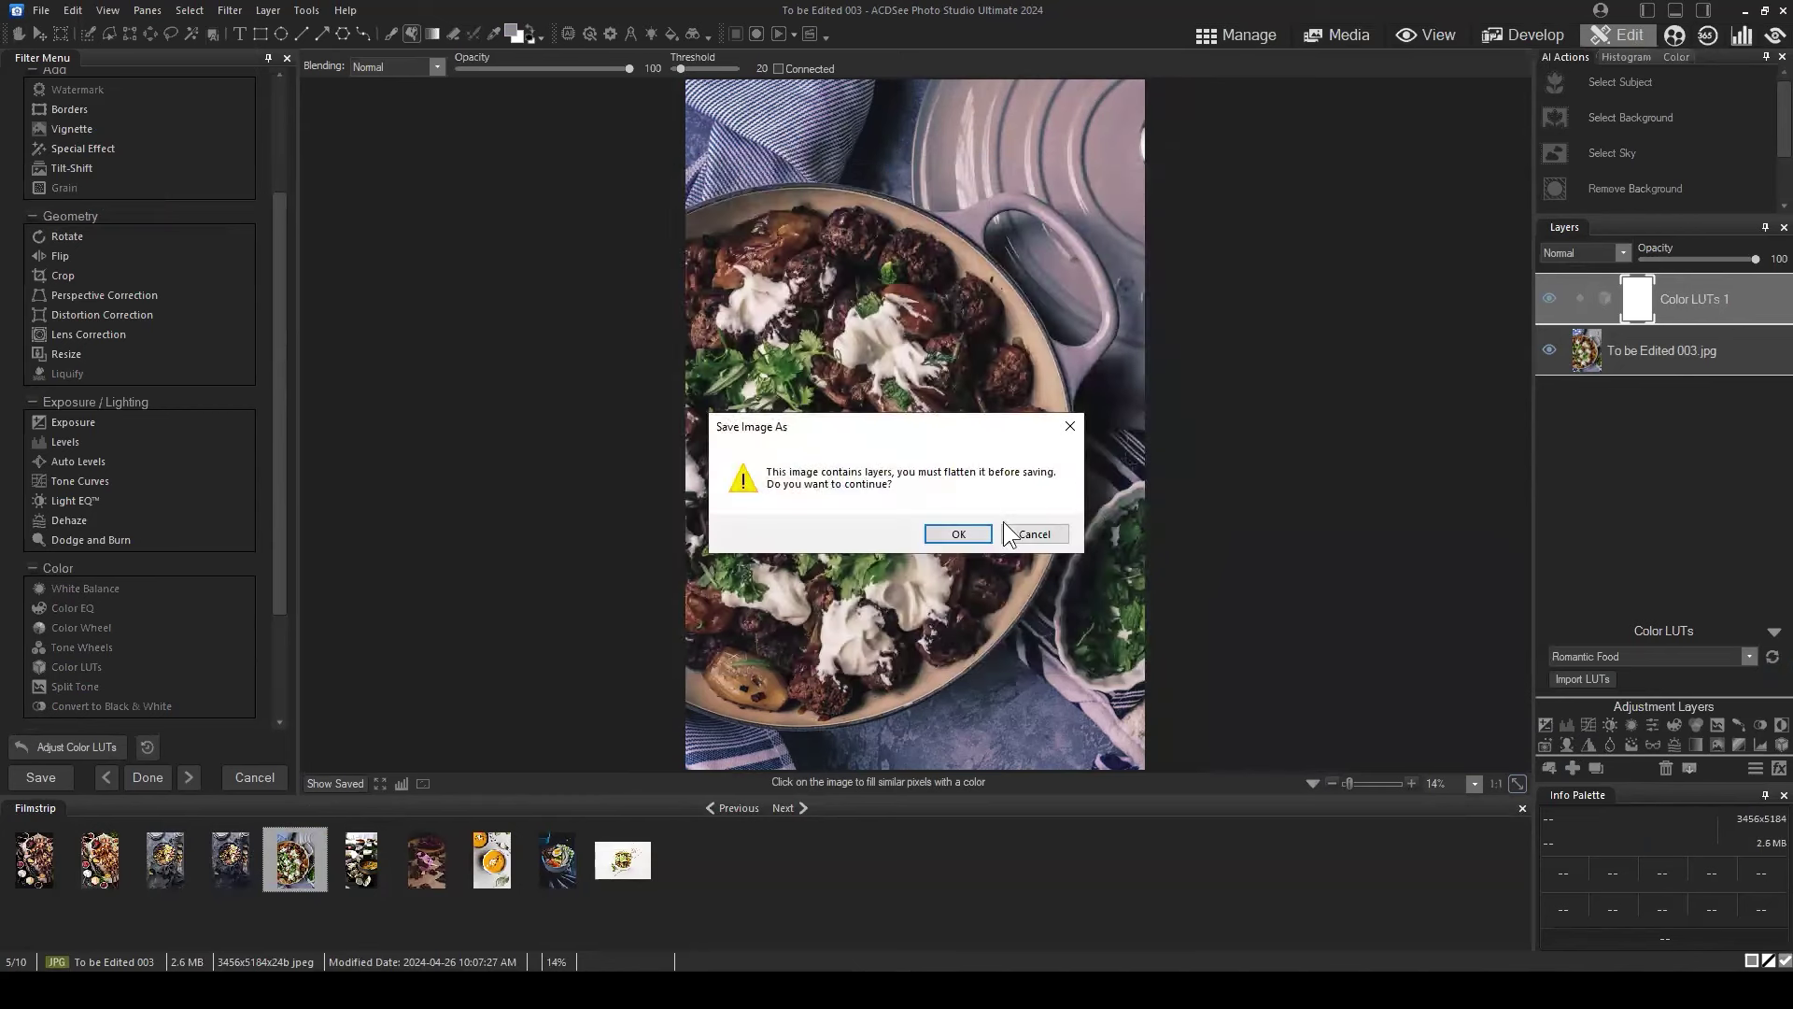
pyautogui.click(934, 534)
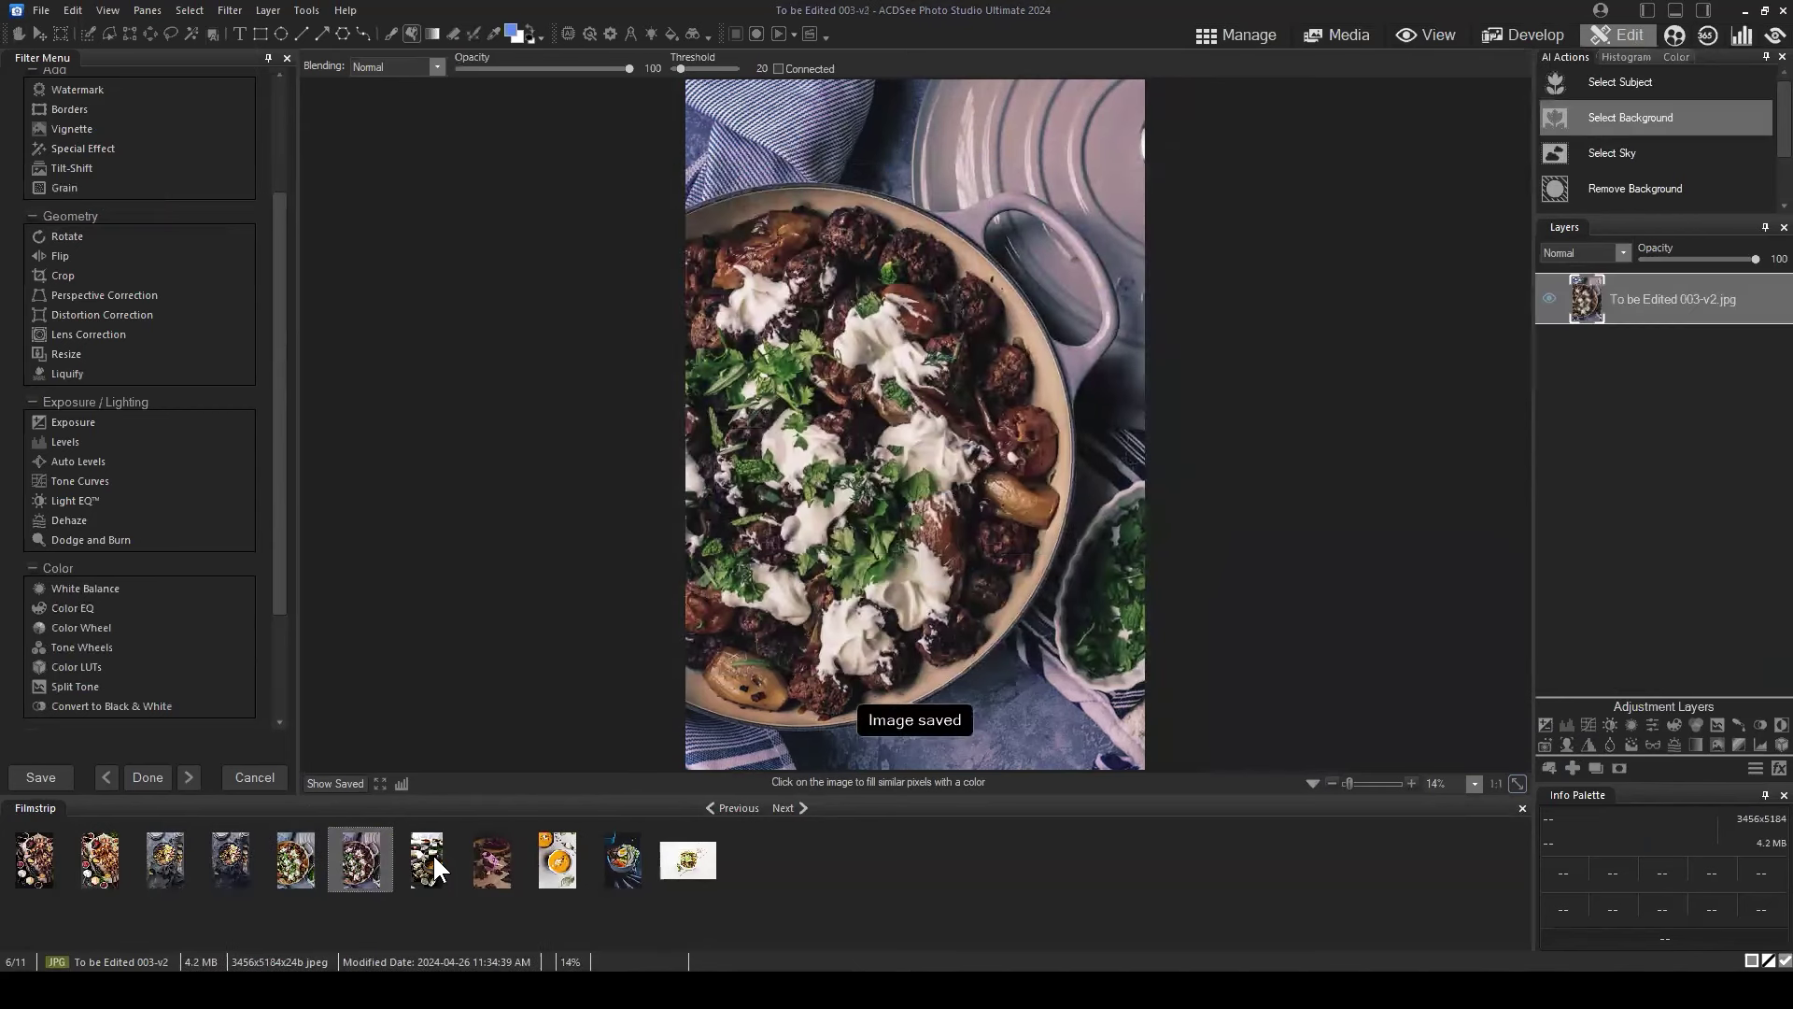
# Open To be Edited 004 and add a Color LUTs adjustment layer with the Romantic Food LUT.
pyautogui.click(429, 853)
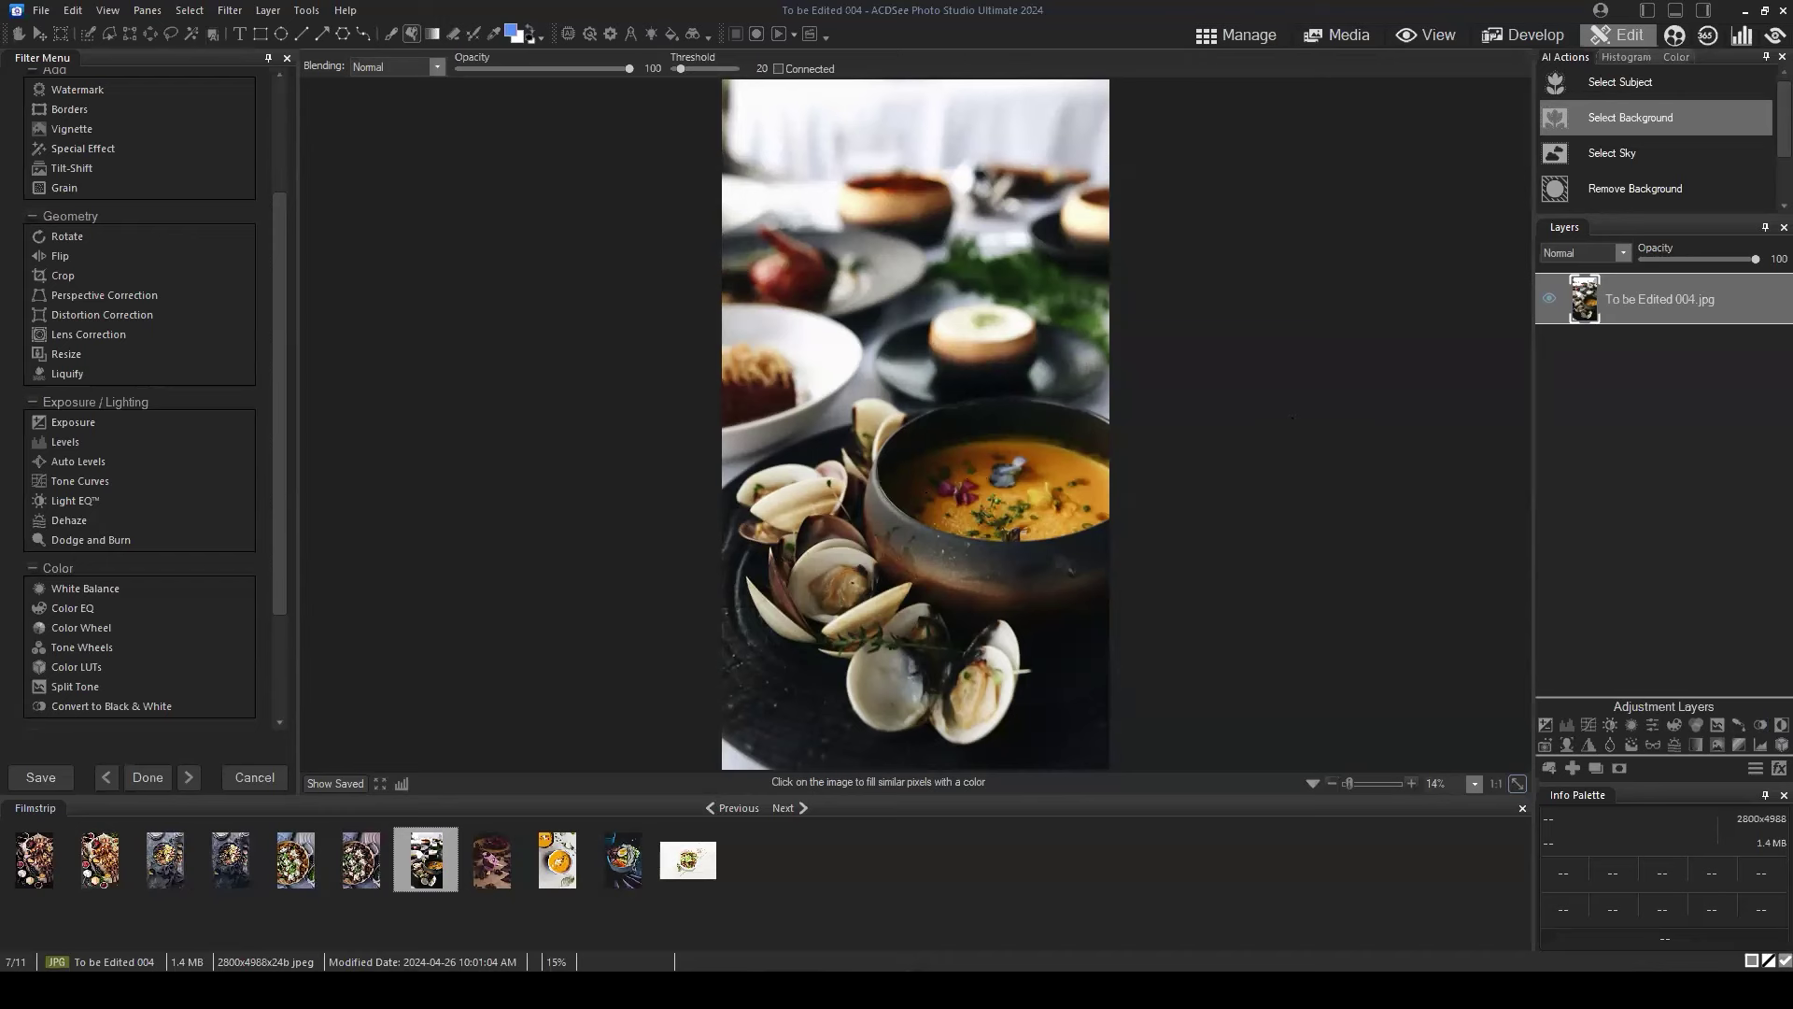
pyautogui.click(1763, 744)
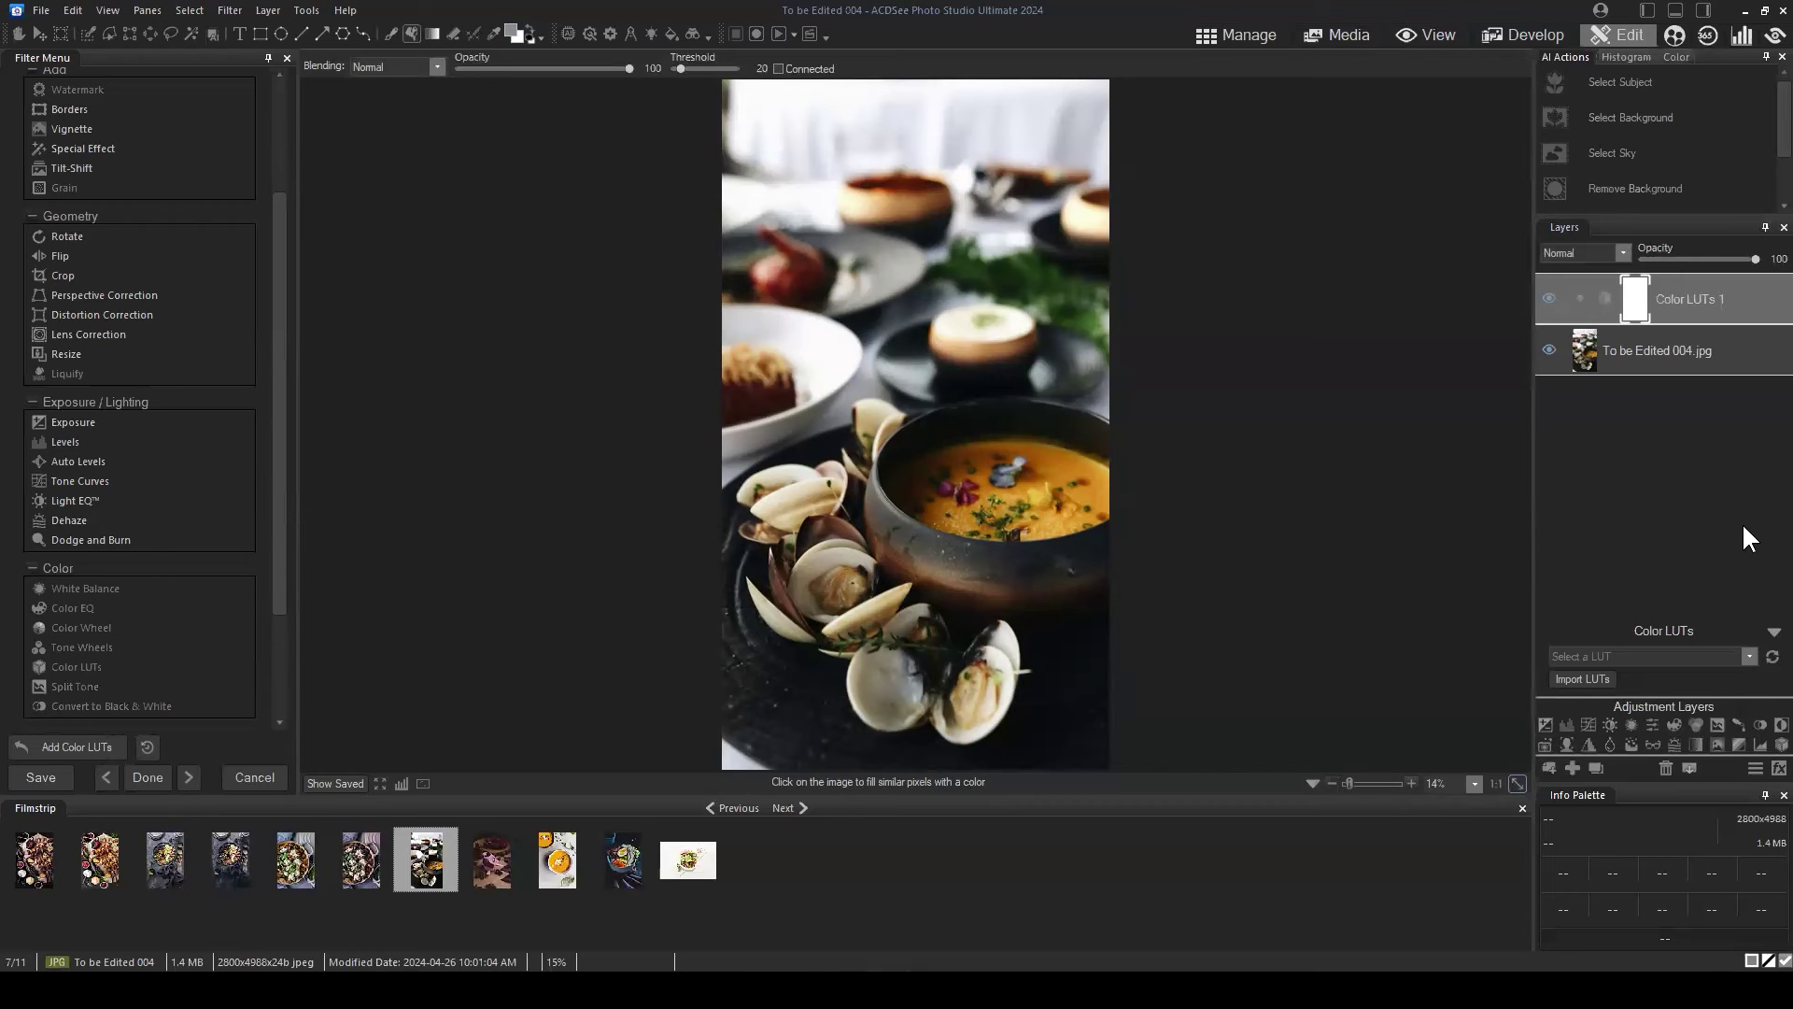
pyautogui.click(1750, 657)
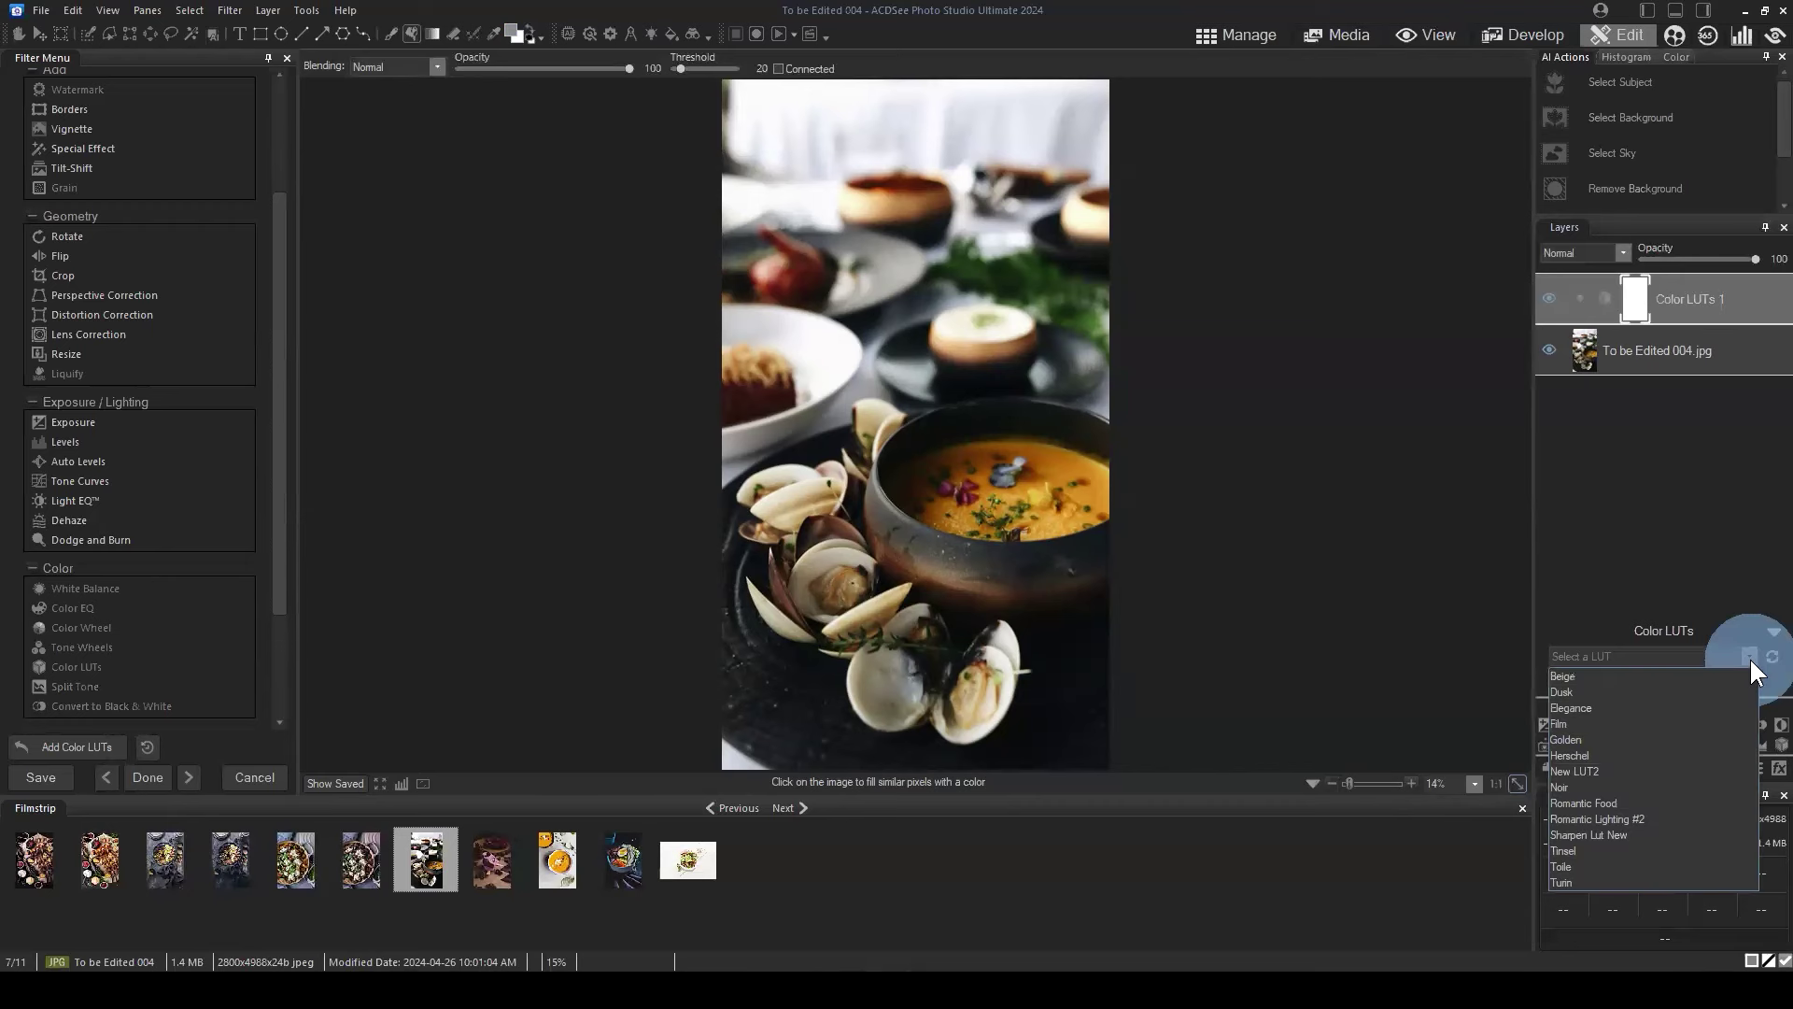
pyautogui.click(1596, 801)
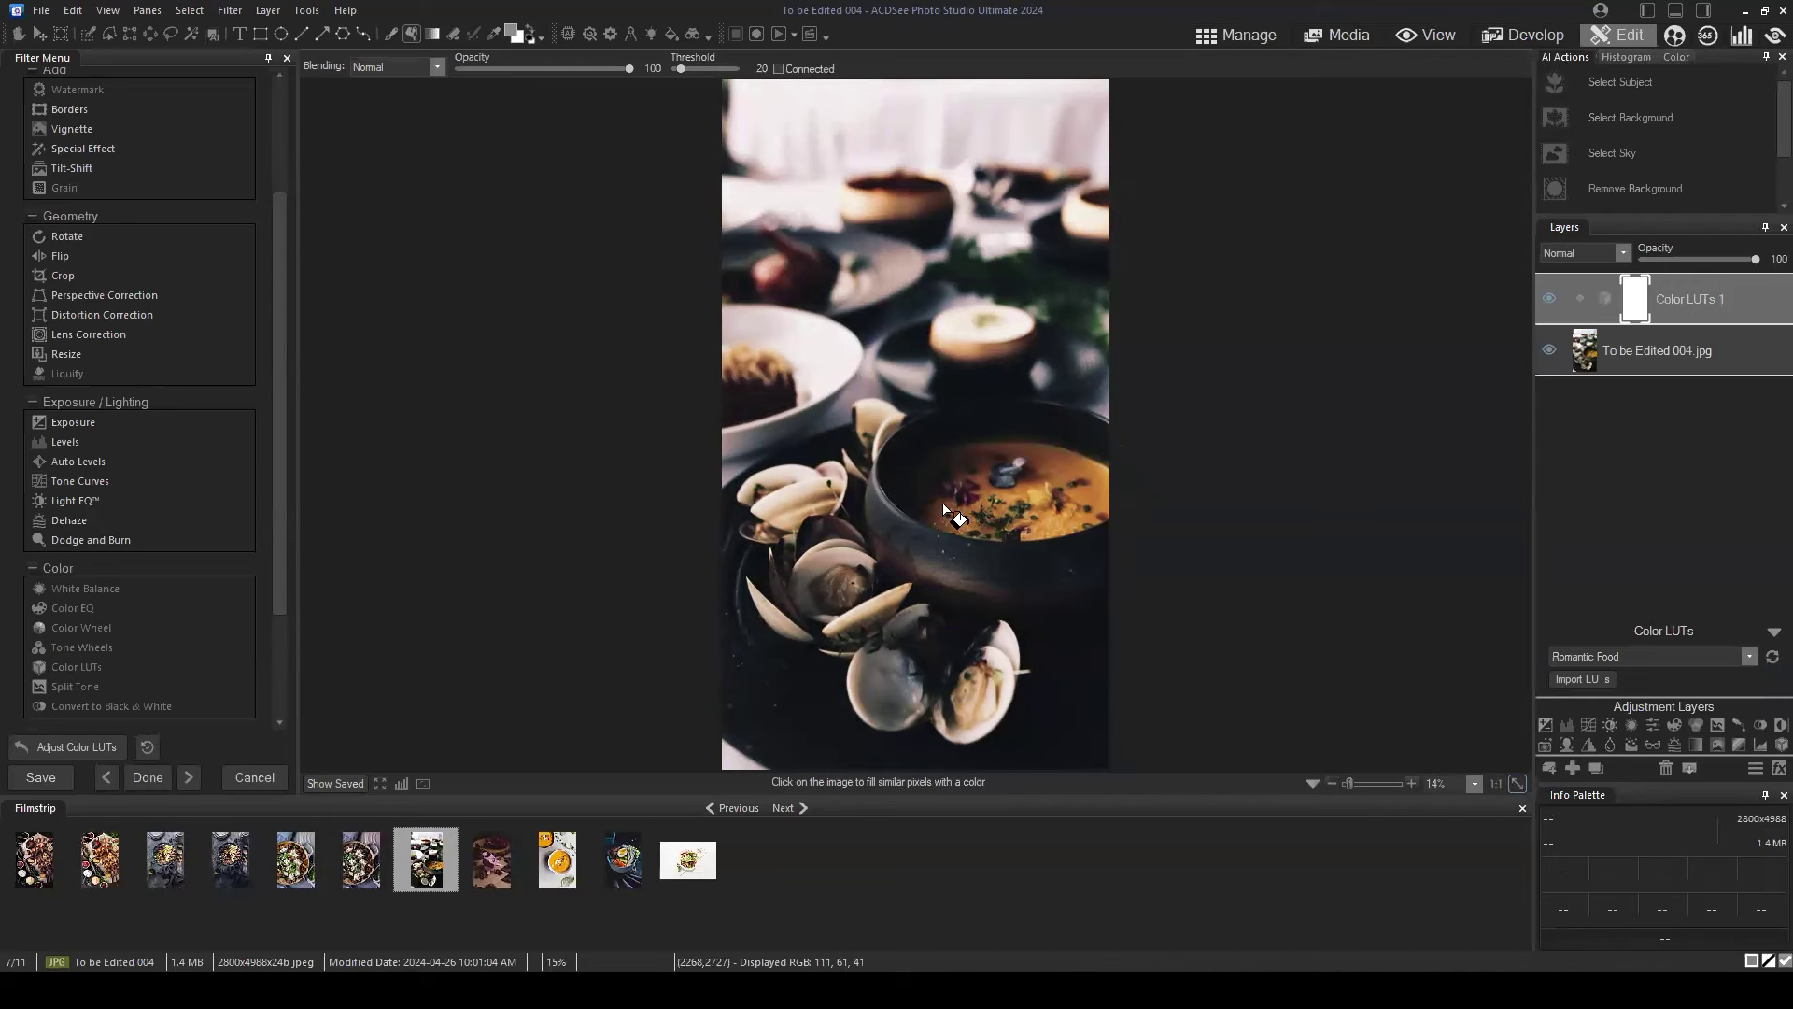
# Compare the photo with the Color LUTs 1 layer hidden and shown, and look at the layer's mask properties.
pyautogui.click(1771, 635)
pyautogui.click(1548, 298)
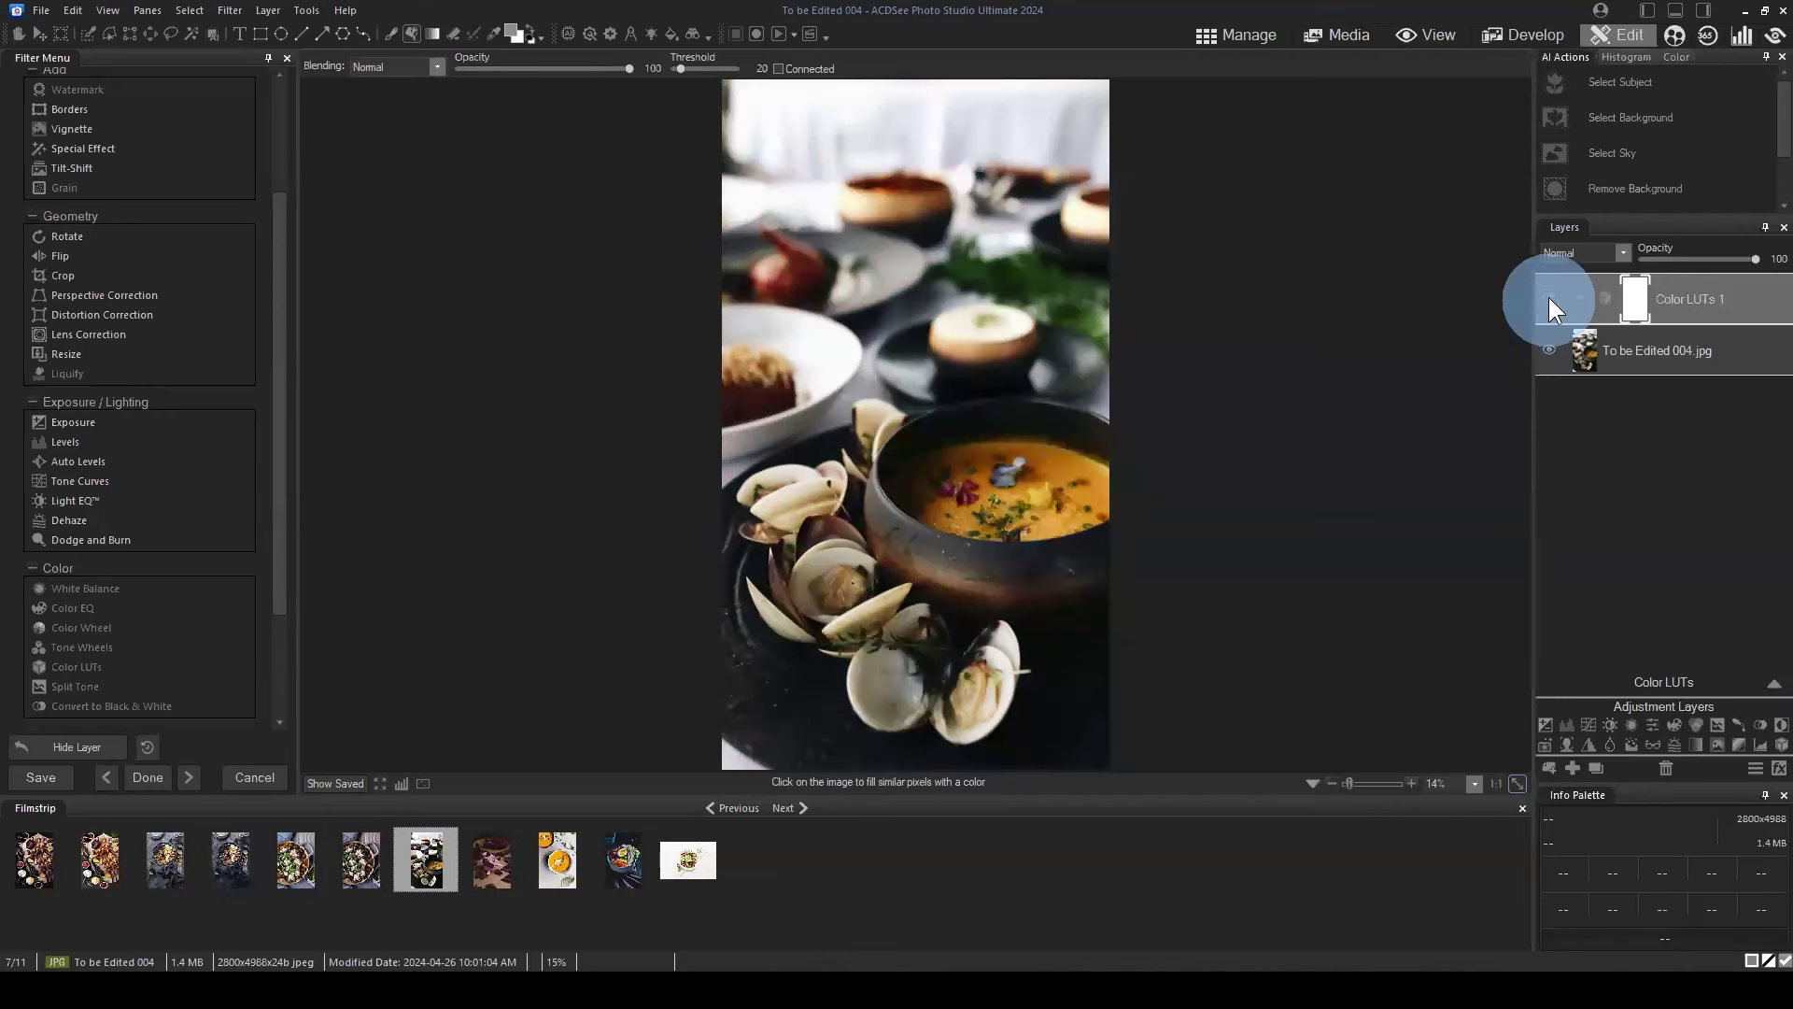
pyautogui.click(1548, 297)
pyautogui.click(1672, 297)
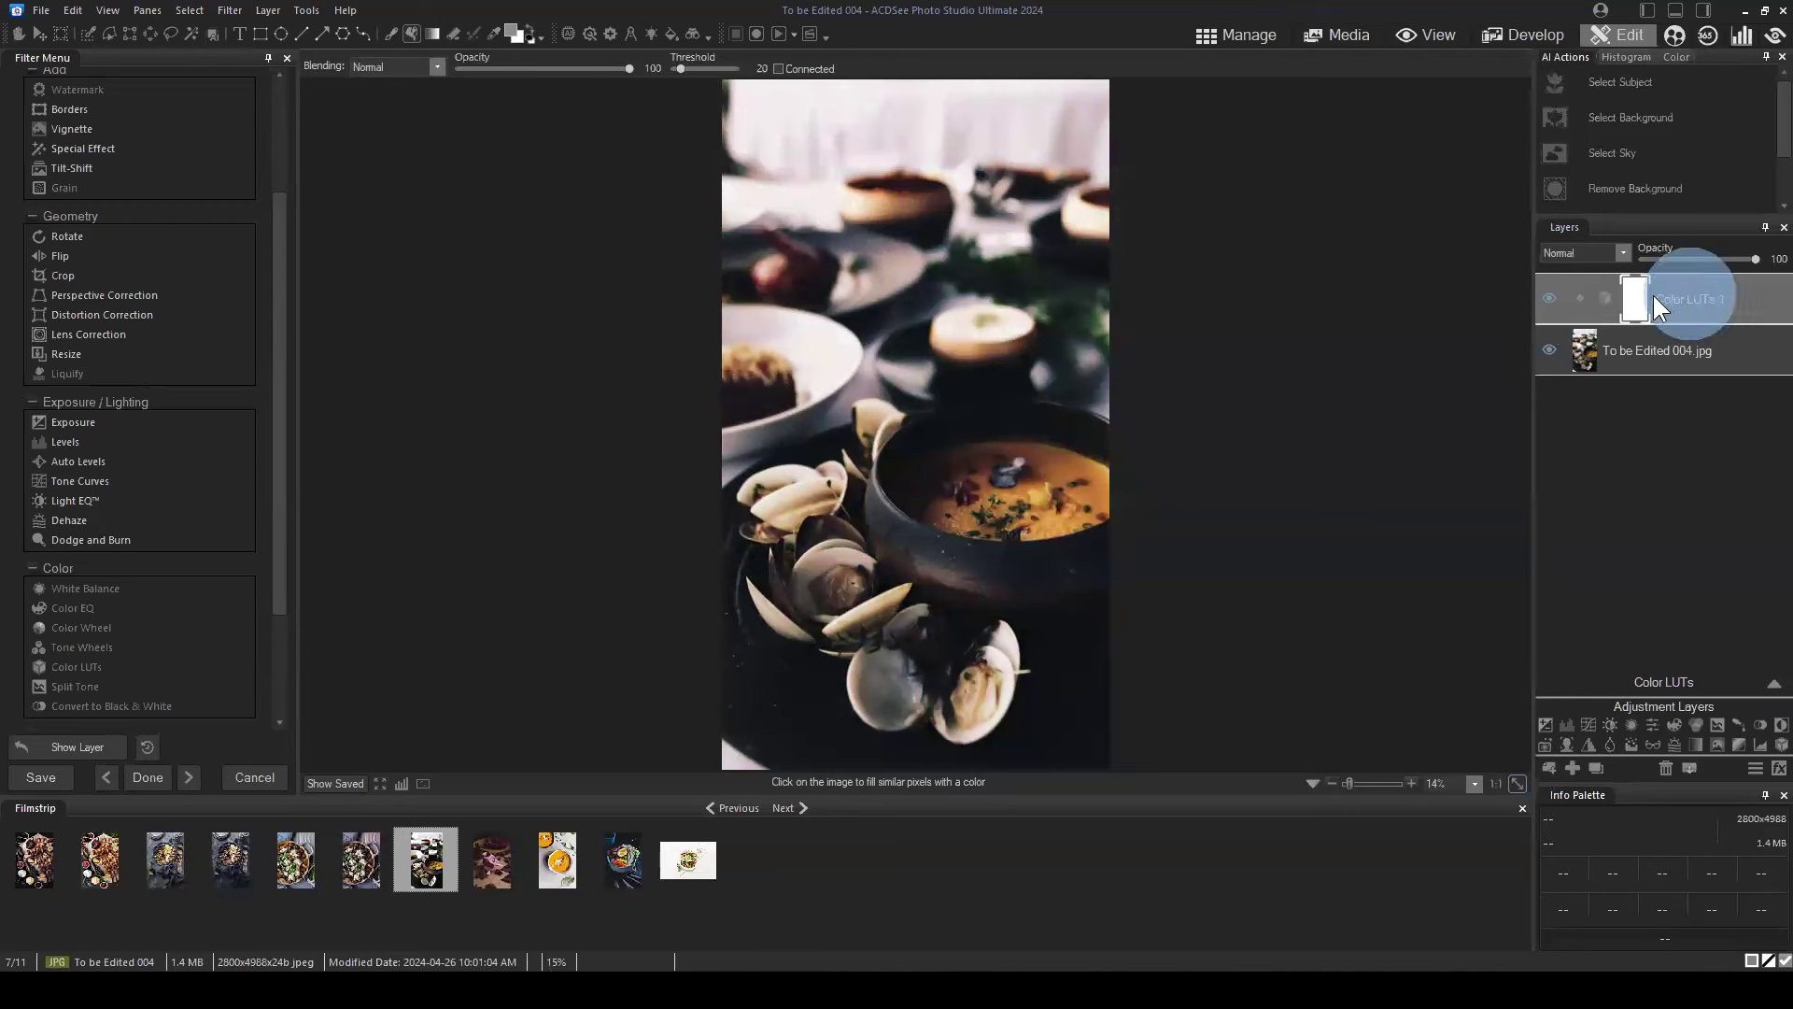
pyautogui.click(1633, 297)
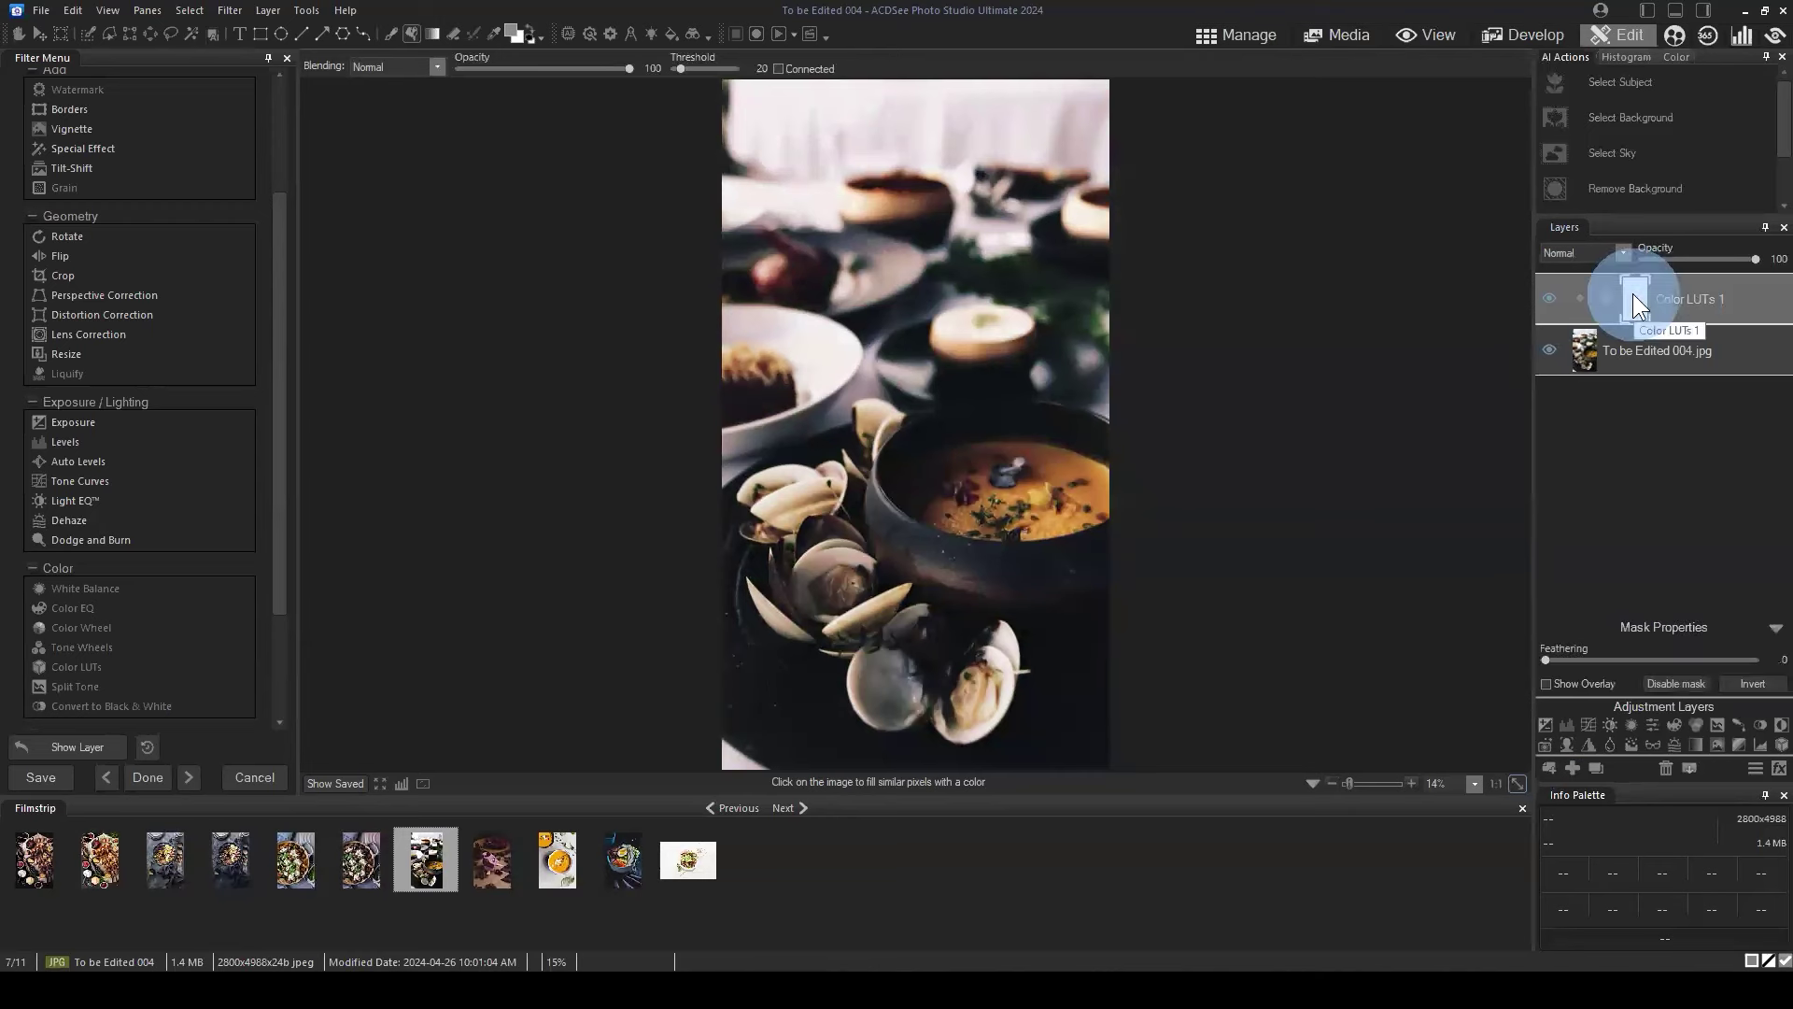
pyautogui.moveTo(1687, 289); pyautogui.dragTo(1696, 290)
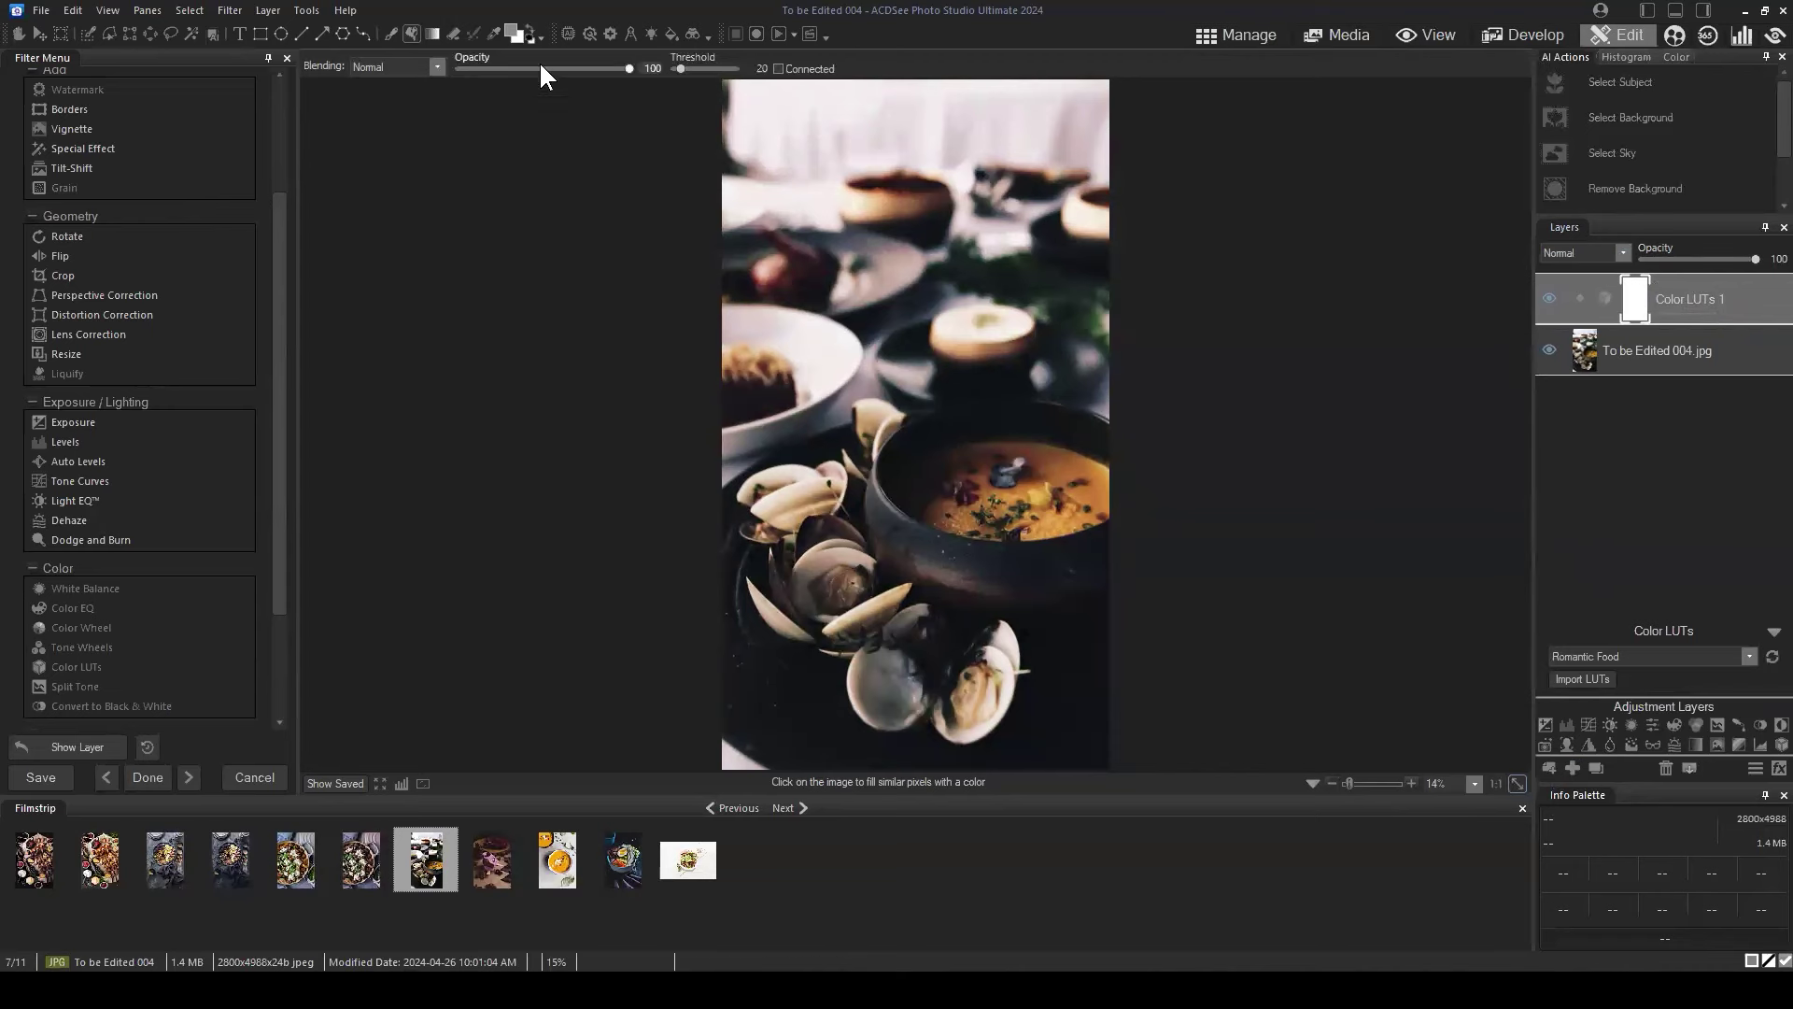
# Prepare a black brush with size 299 and feathering 43 for painting on the Color LUTs 1 layer's mask.
pyautogui.click(531, 29)
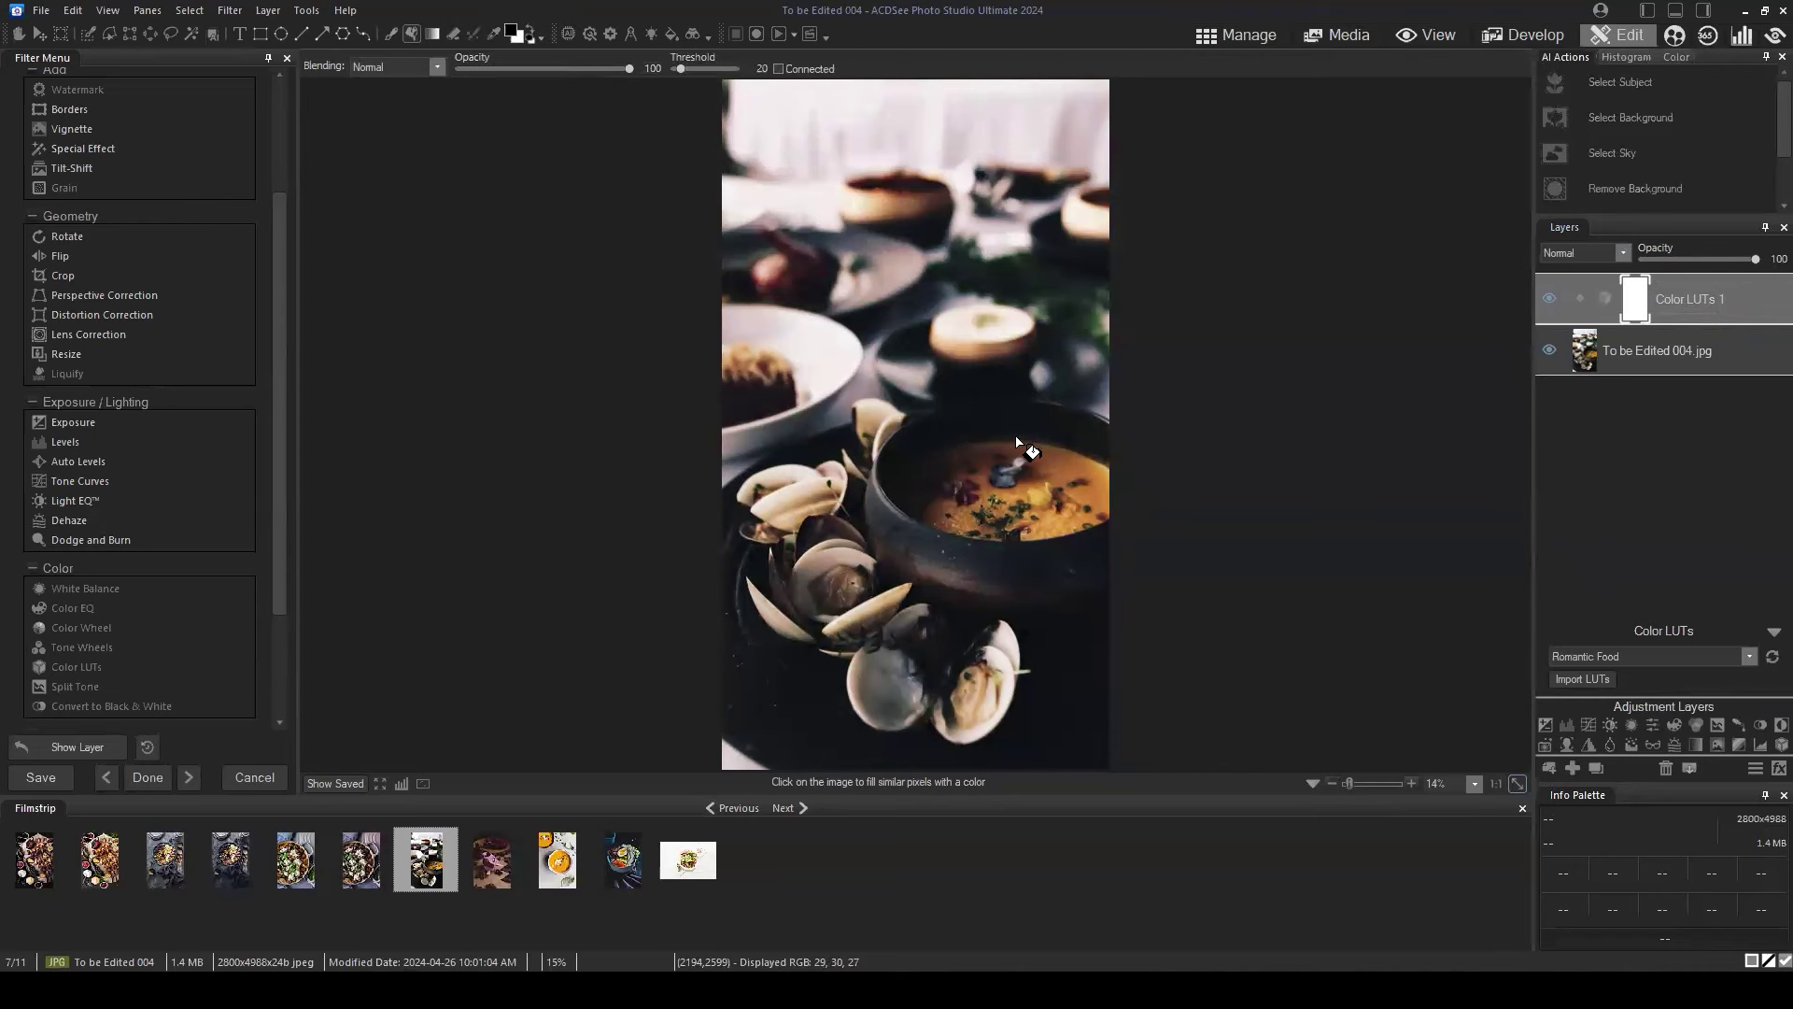
pyautogui.scroll(2, 947, 538)
pyautogui.scroll(-2, 838, 250)
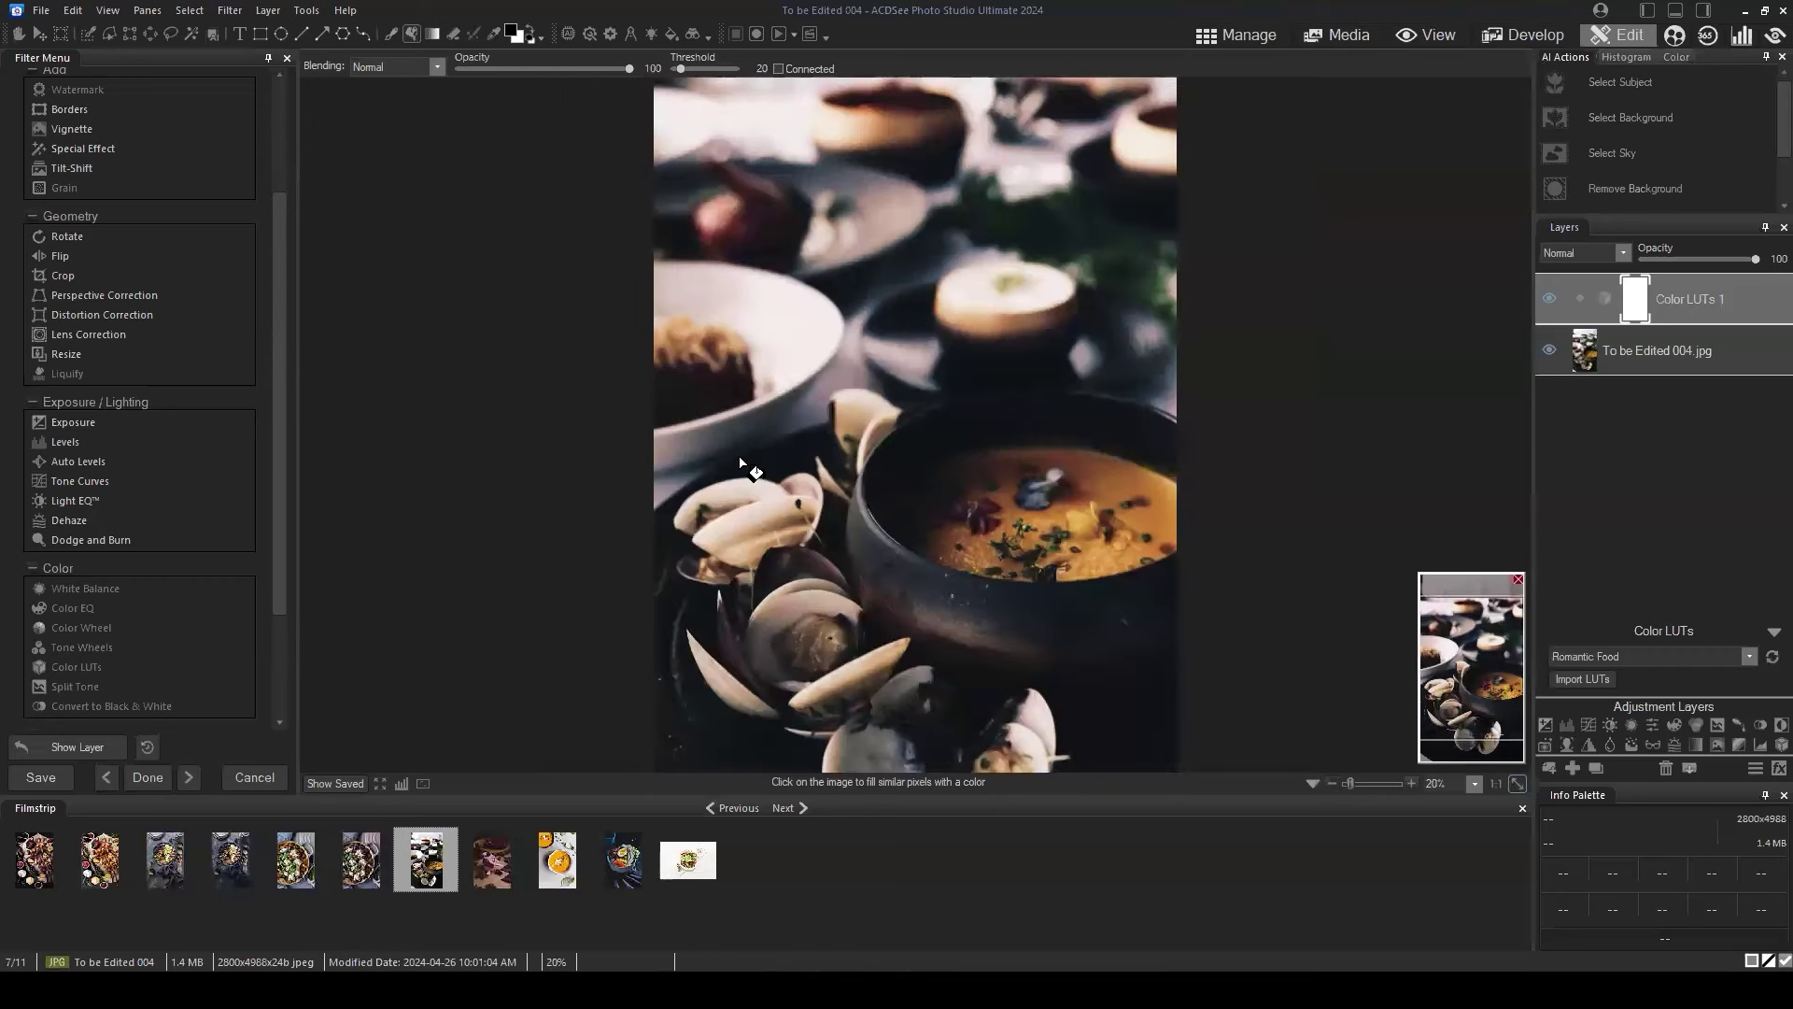
pyautogui.scroll(-1, 798, 138)
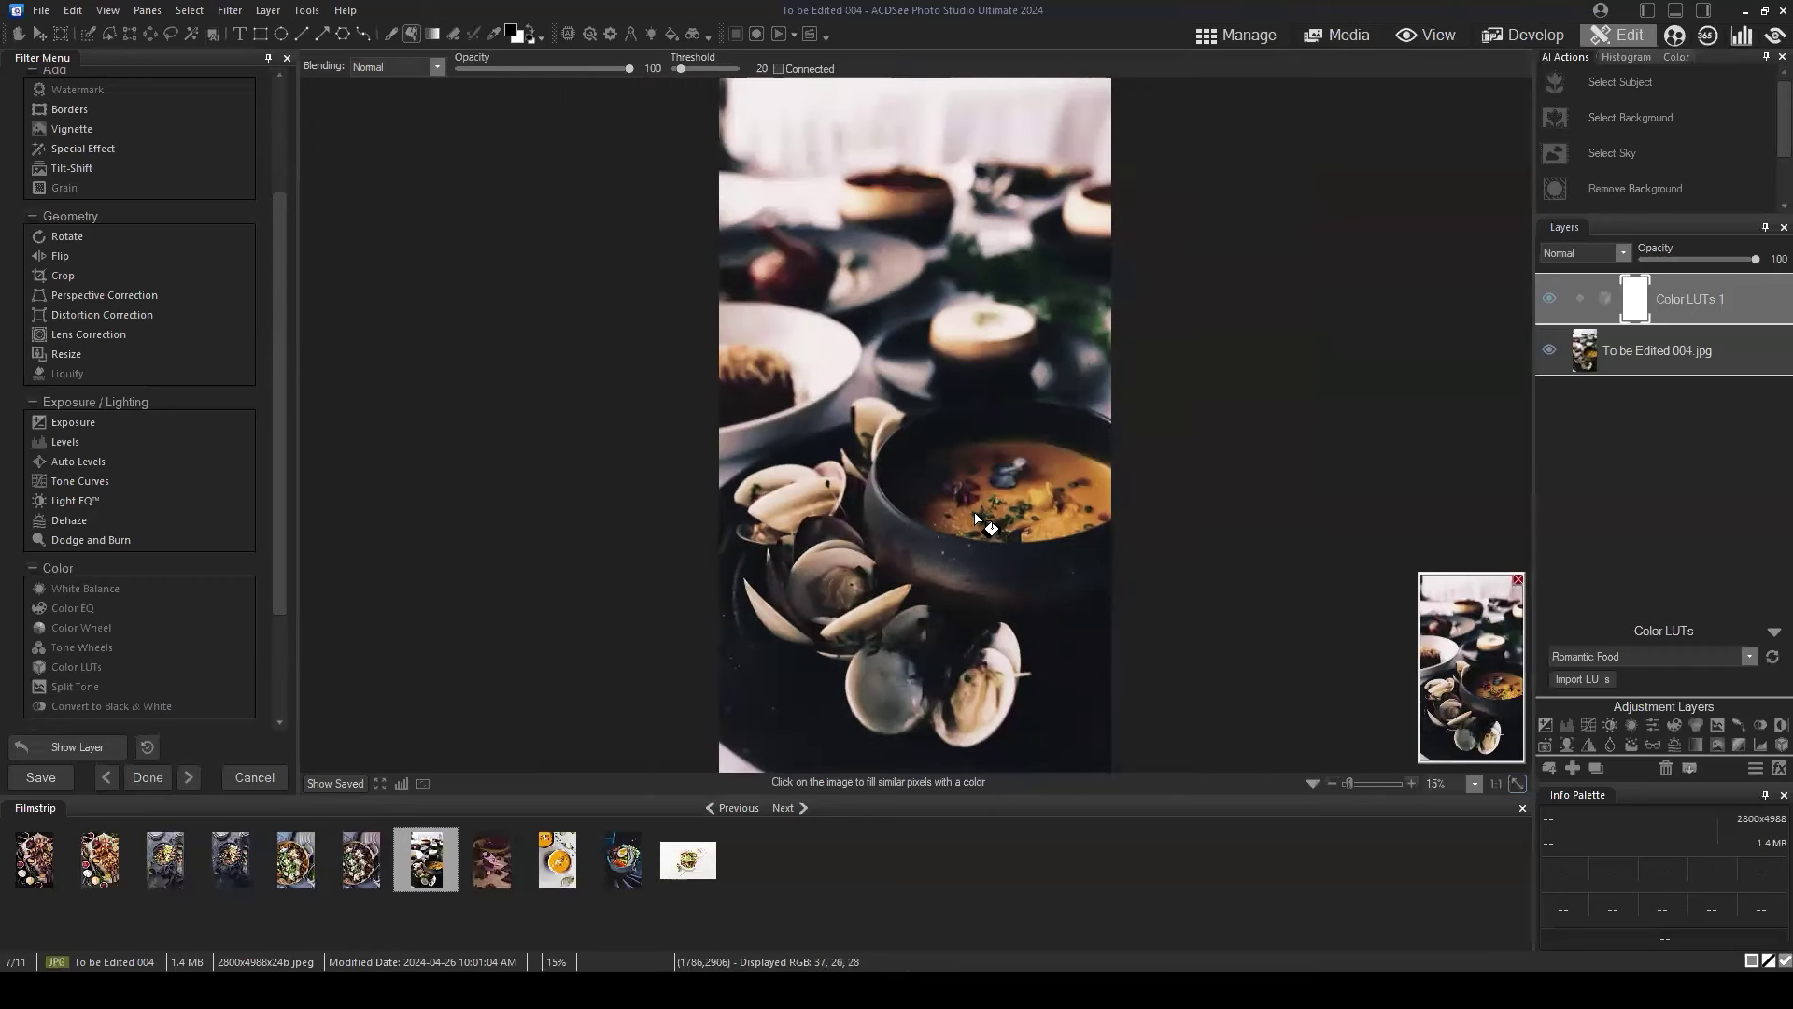
pyautogui.scroll(1, 1102, 560)
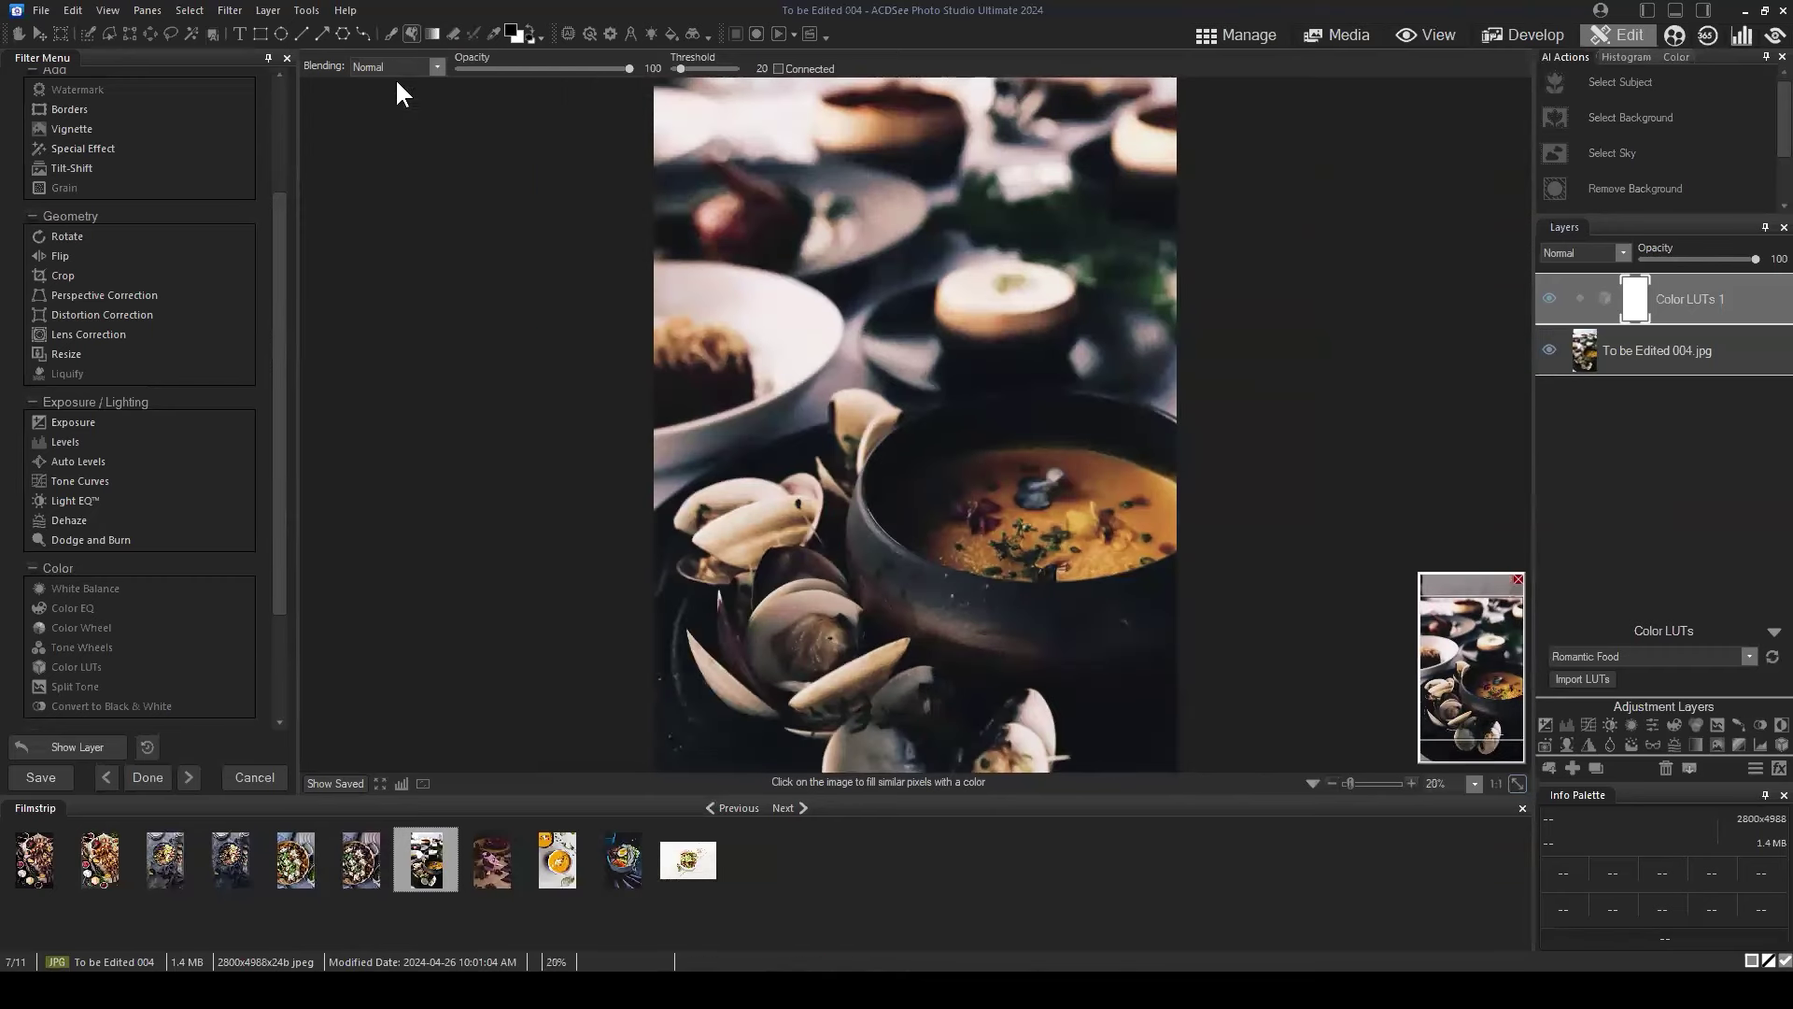
pyautogui.click(391, 33)
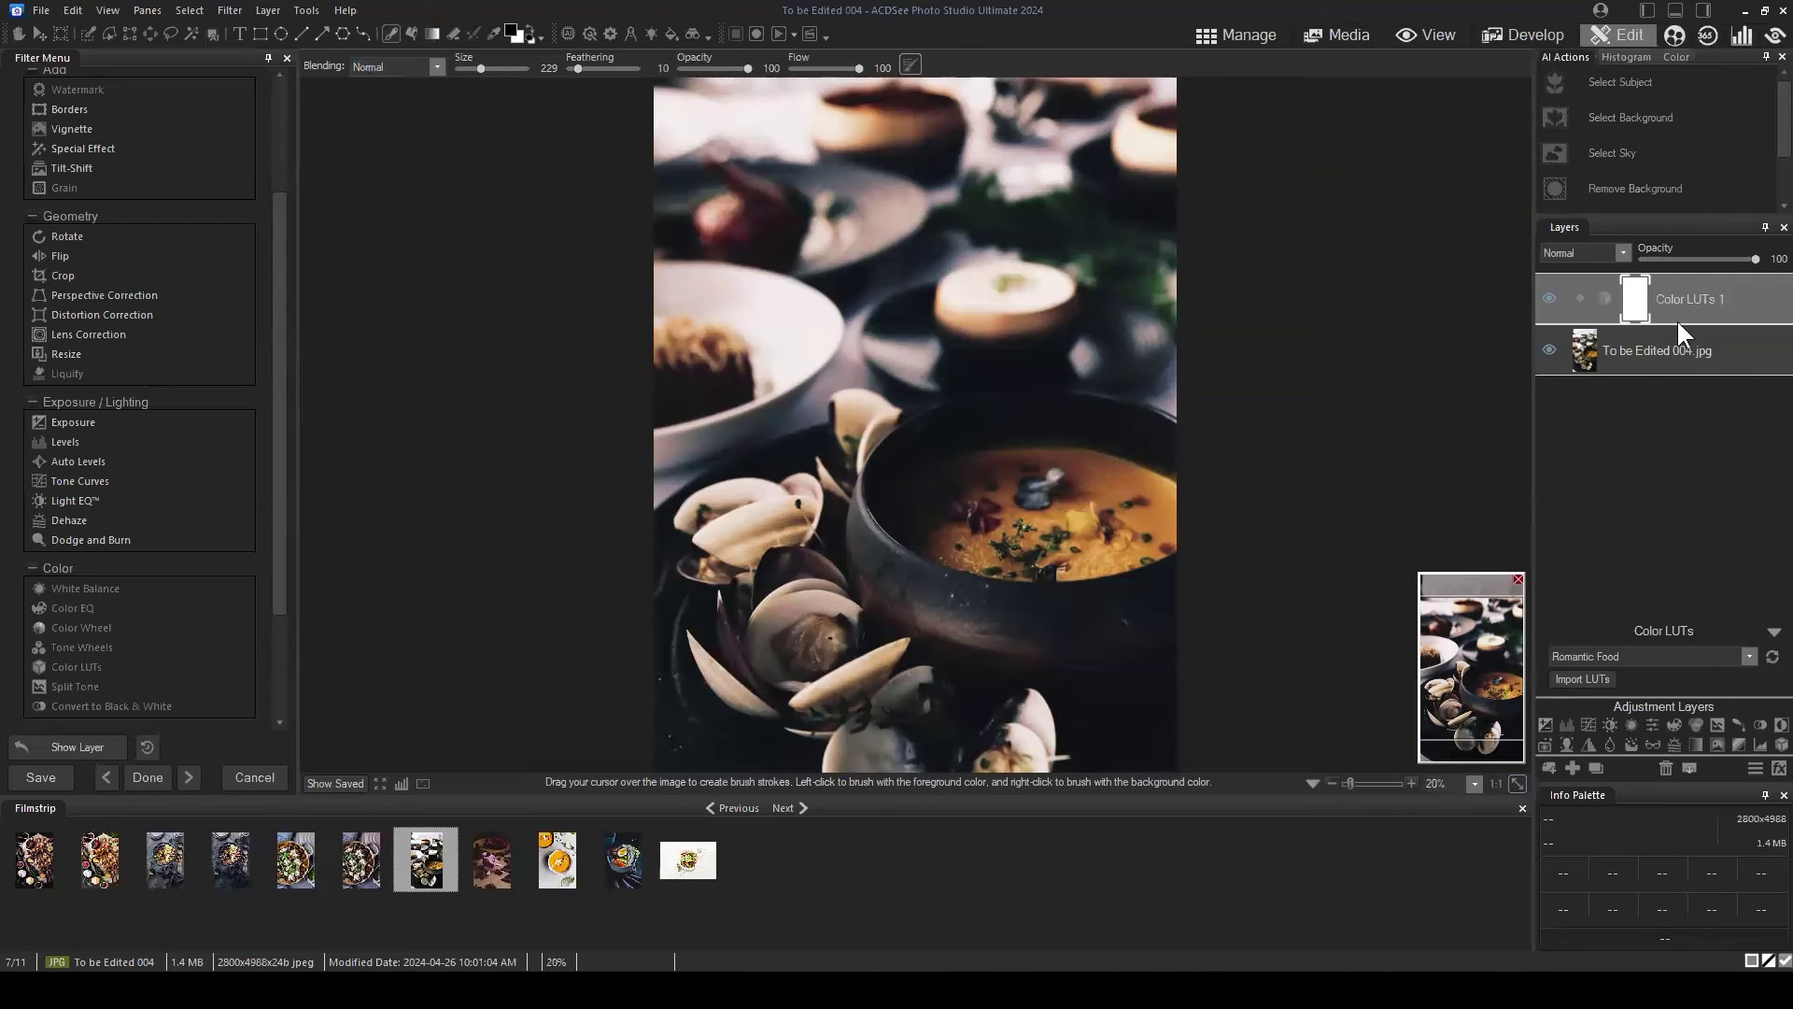
pyautogui.click(1693, 287)
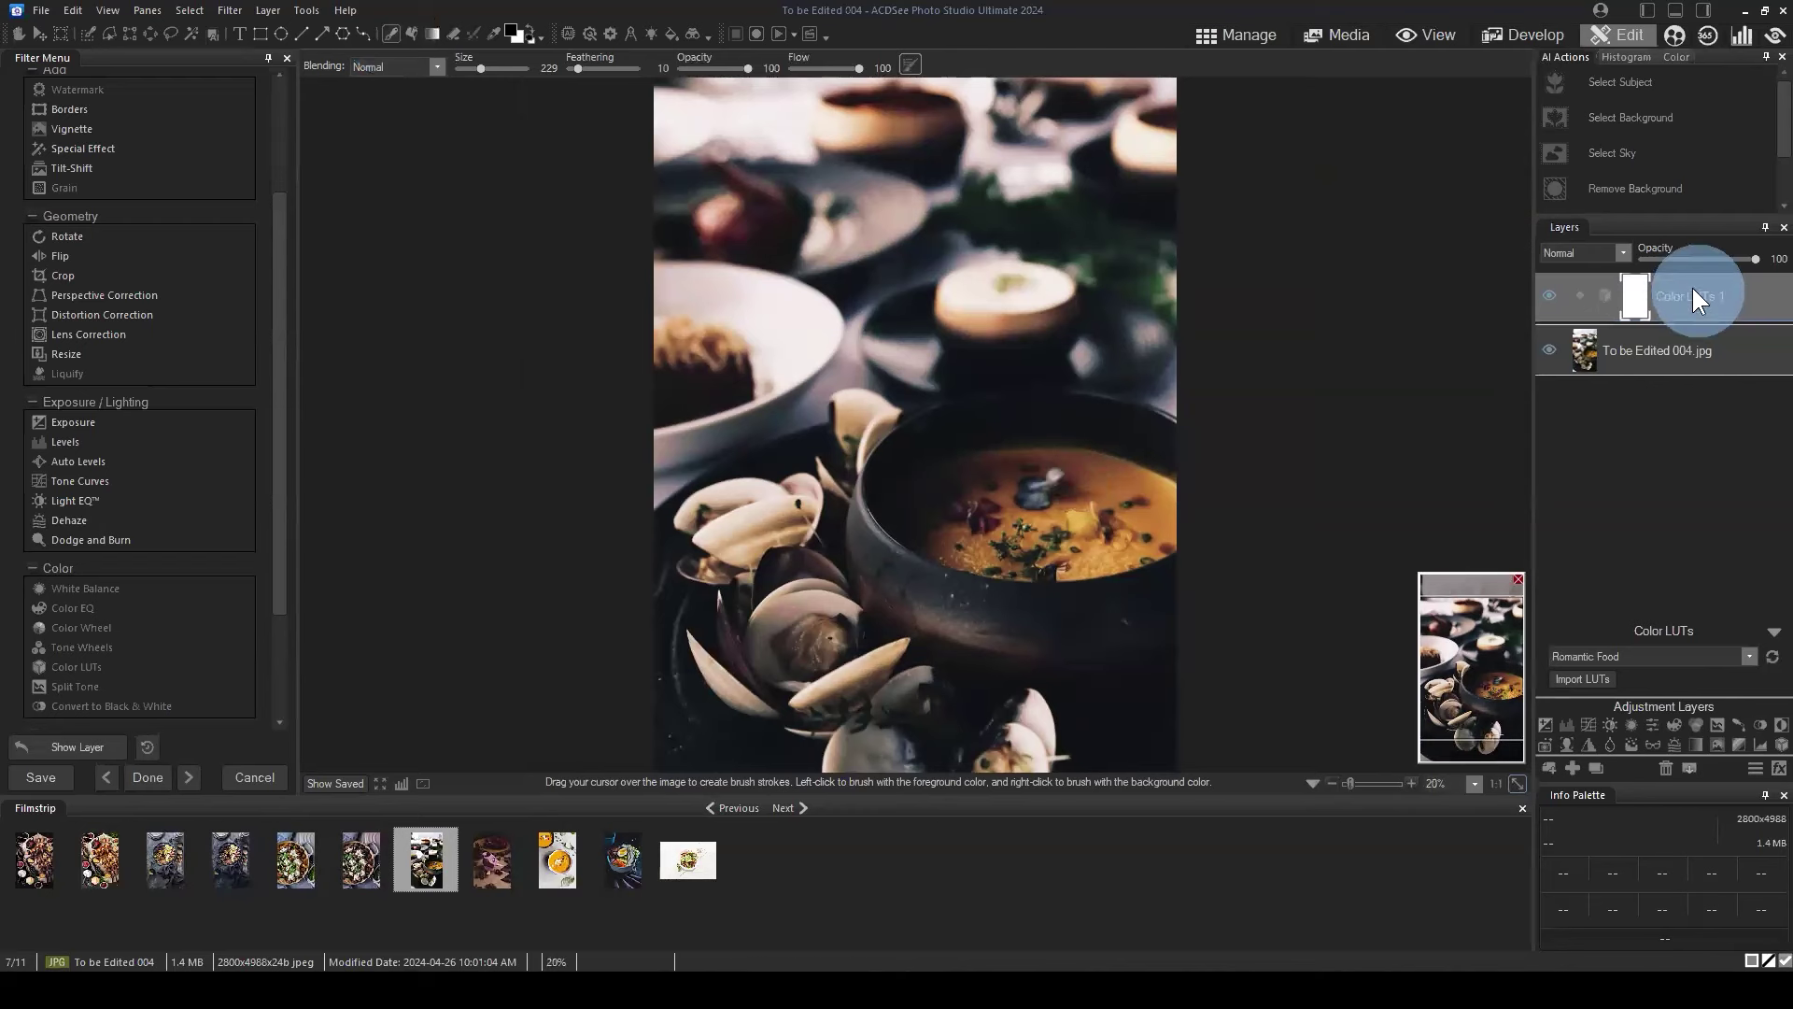
pyautogui.click(1634, 294)
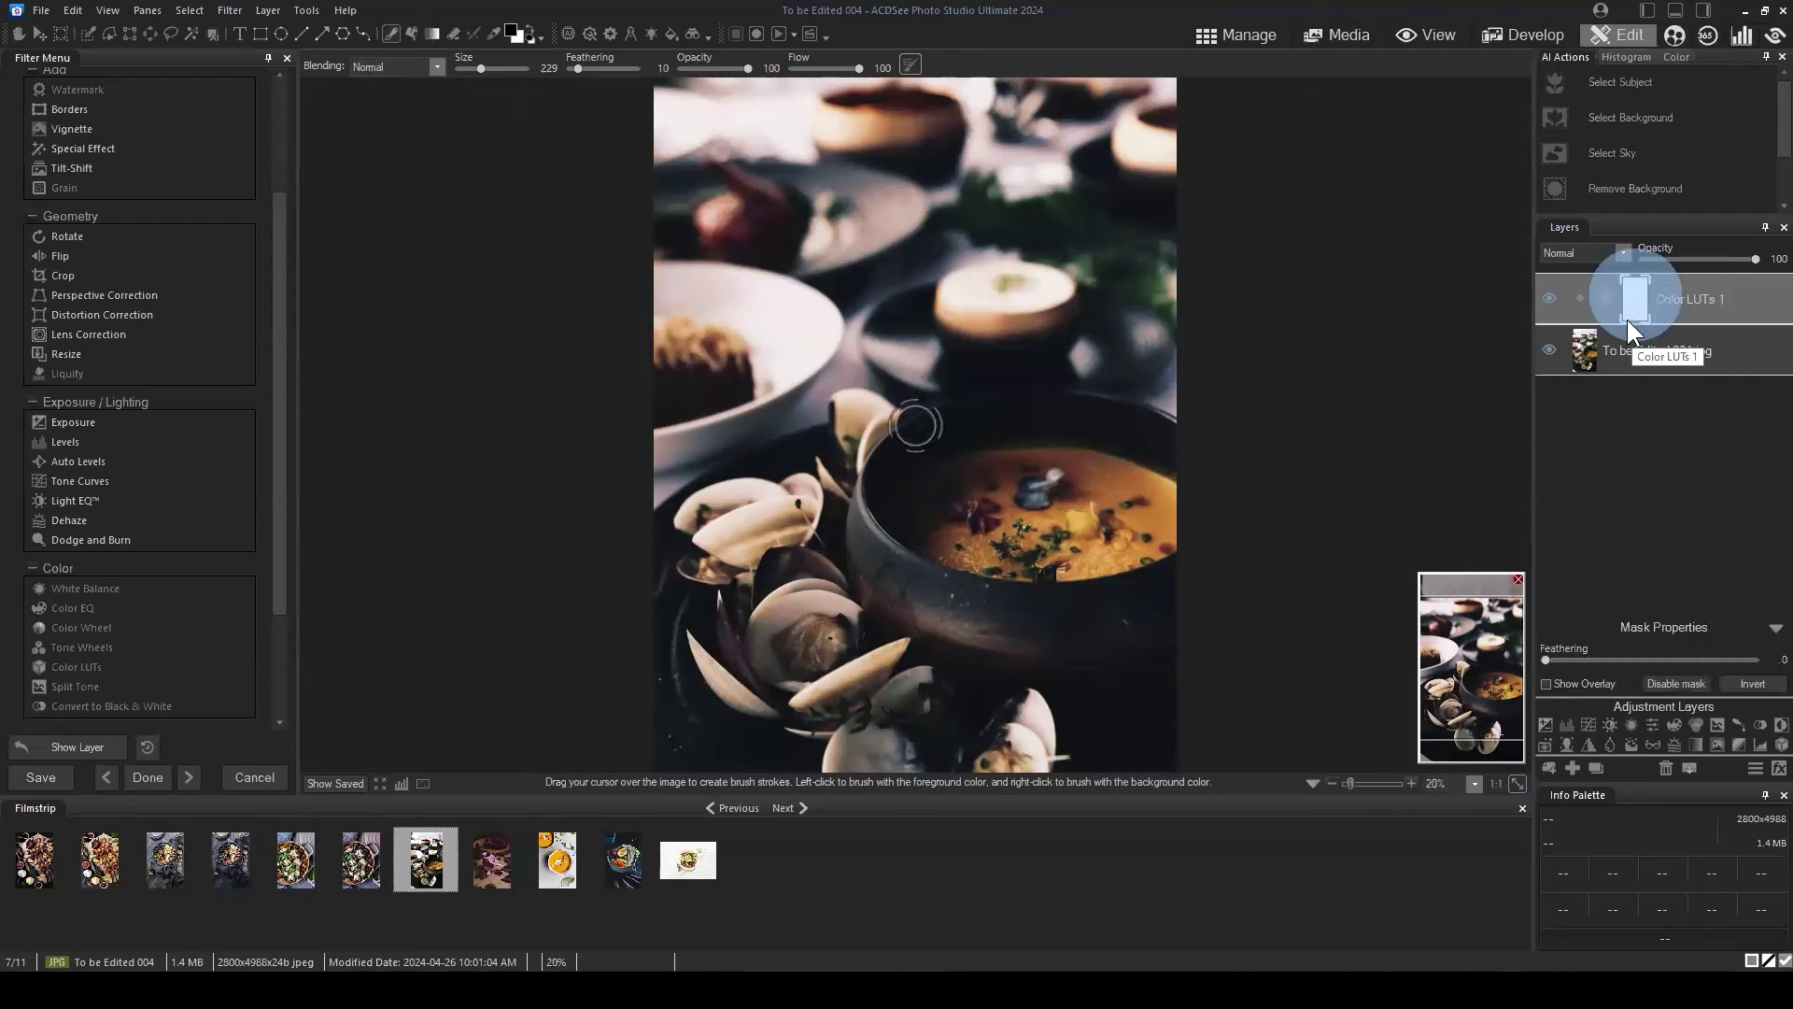
pyautogui.moveTo(476, 69); pyautogui.dragTo(482, 69)
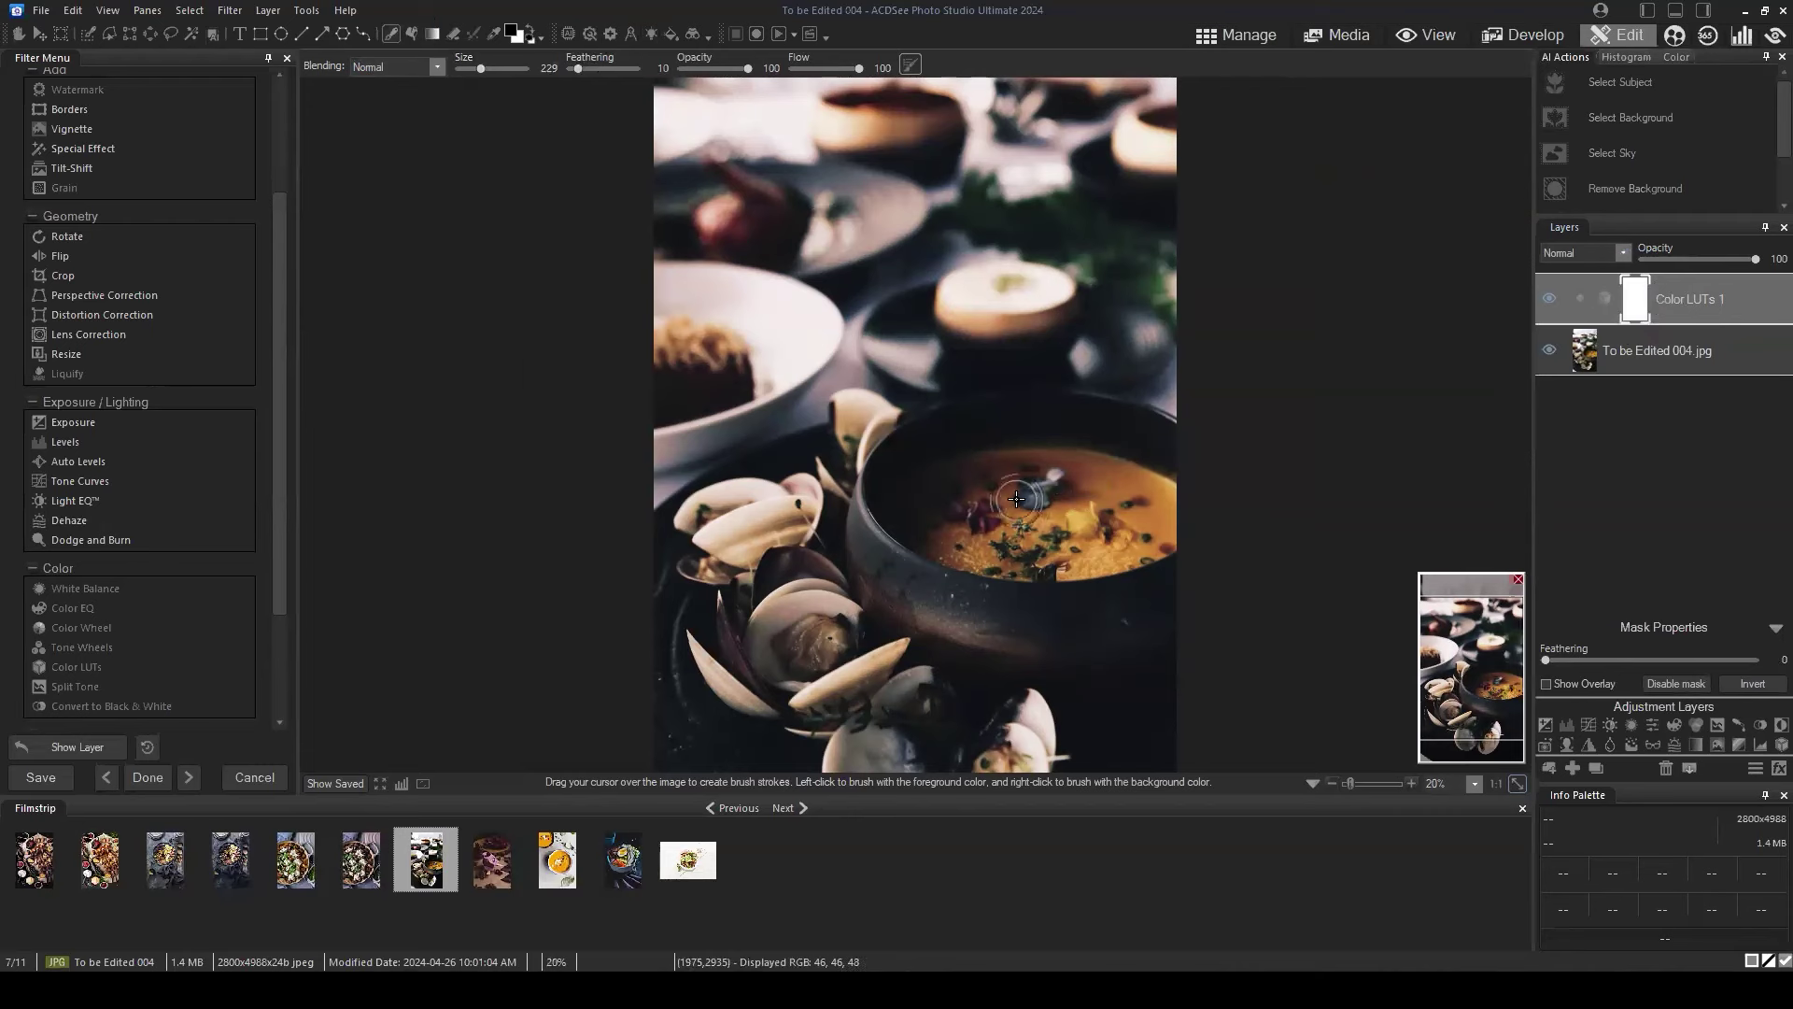
pyautogui.scroll(6, 1007, 502)
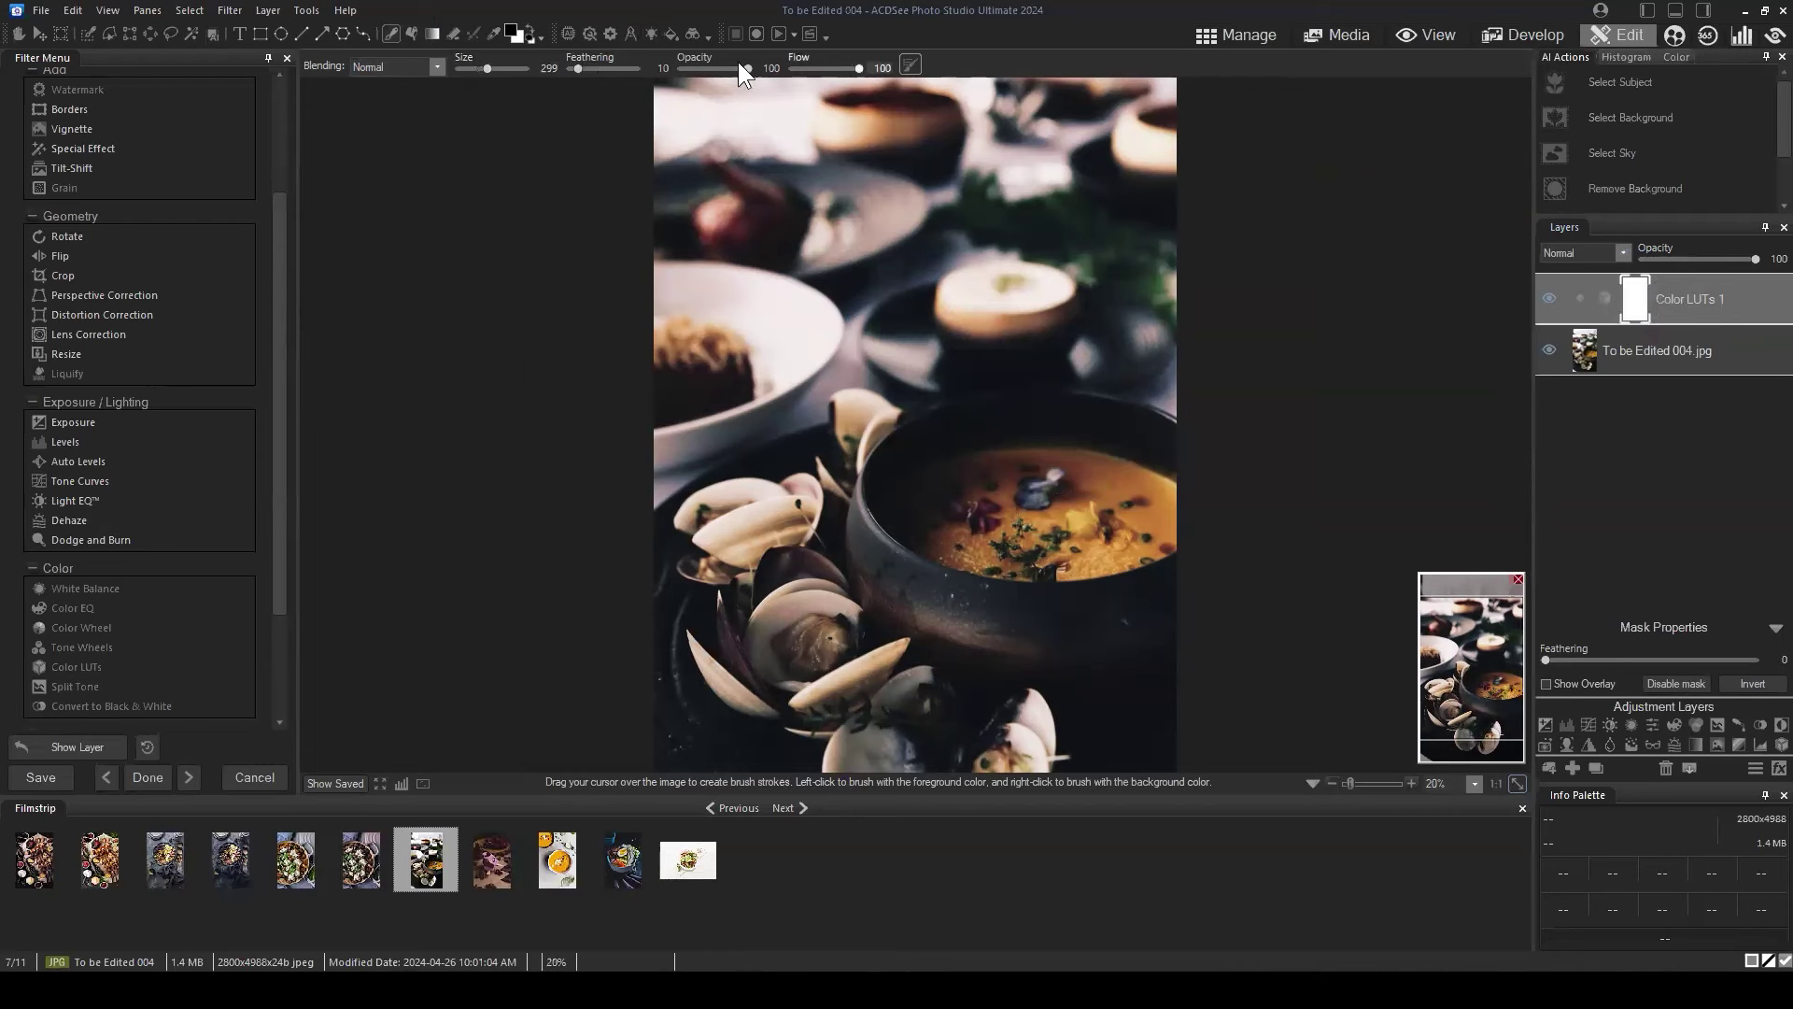
pyautogui.click(579, 69)
# Paint black over the soup bowl on the Color LUTs 1 mask to hide the LUT there, and compare with the saved image.
pyautogui.moveTo(943, 511); pyautogui.dragTo(1131, 523)
pyautogui.moveTo(1133, 423); pyautogui.dragTo(915, 414)
pyautogui.click(902, 607)
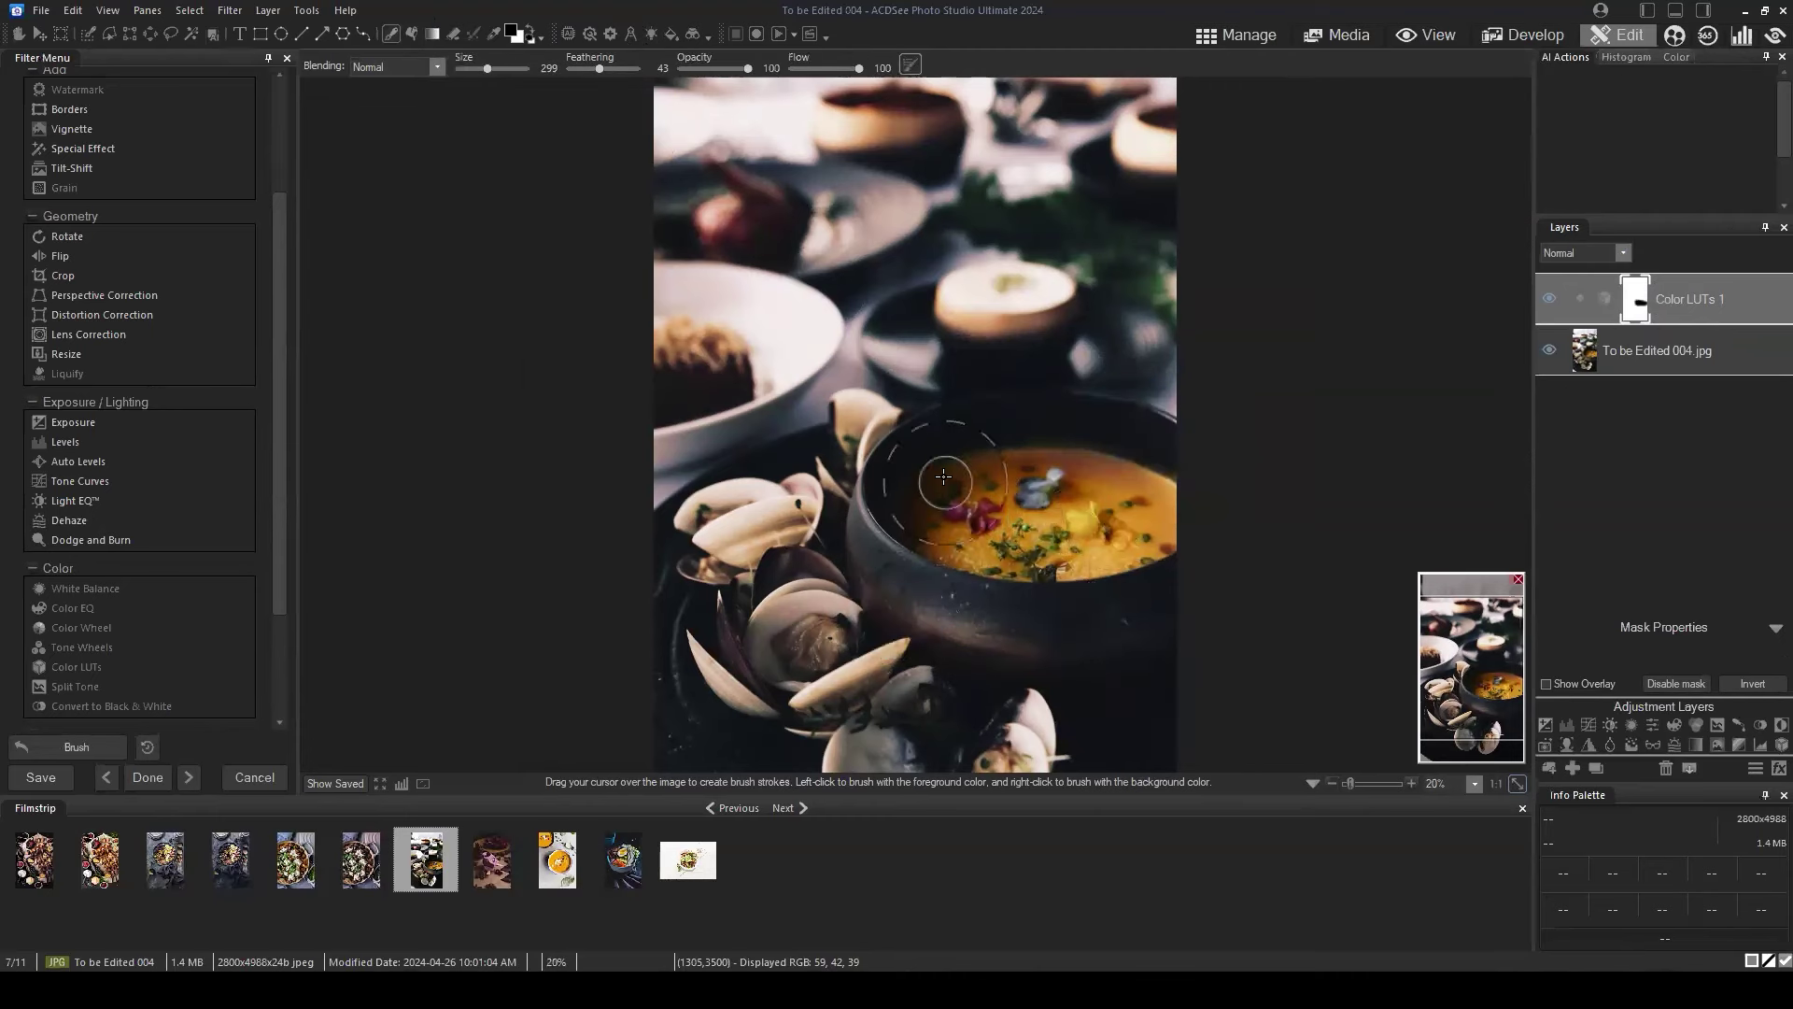
pyautogui.scroll(-1, 1137, 540)
pyautogui.click(1113, 411)
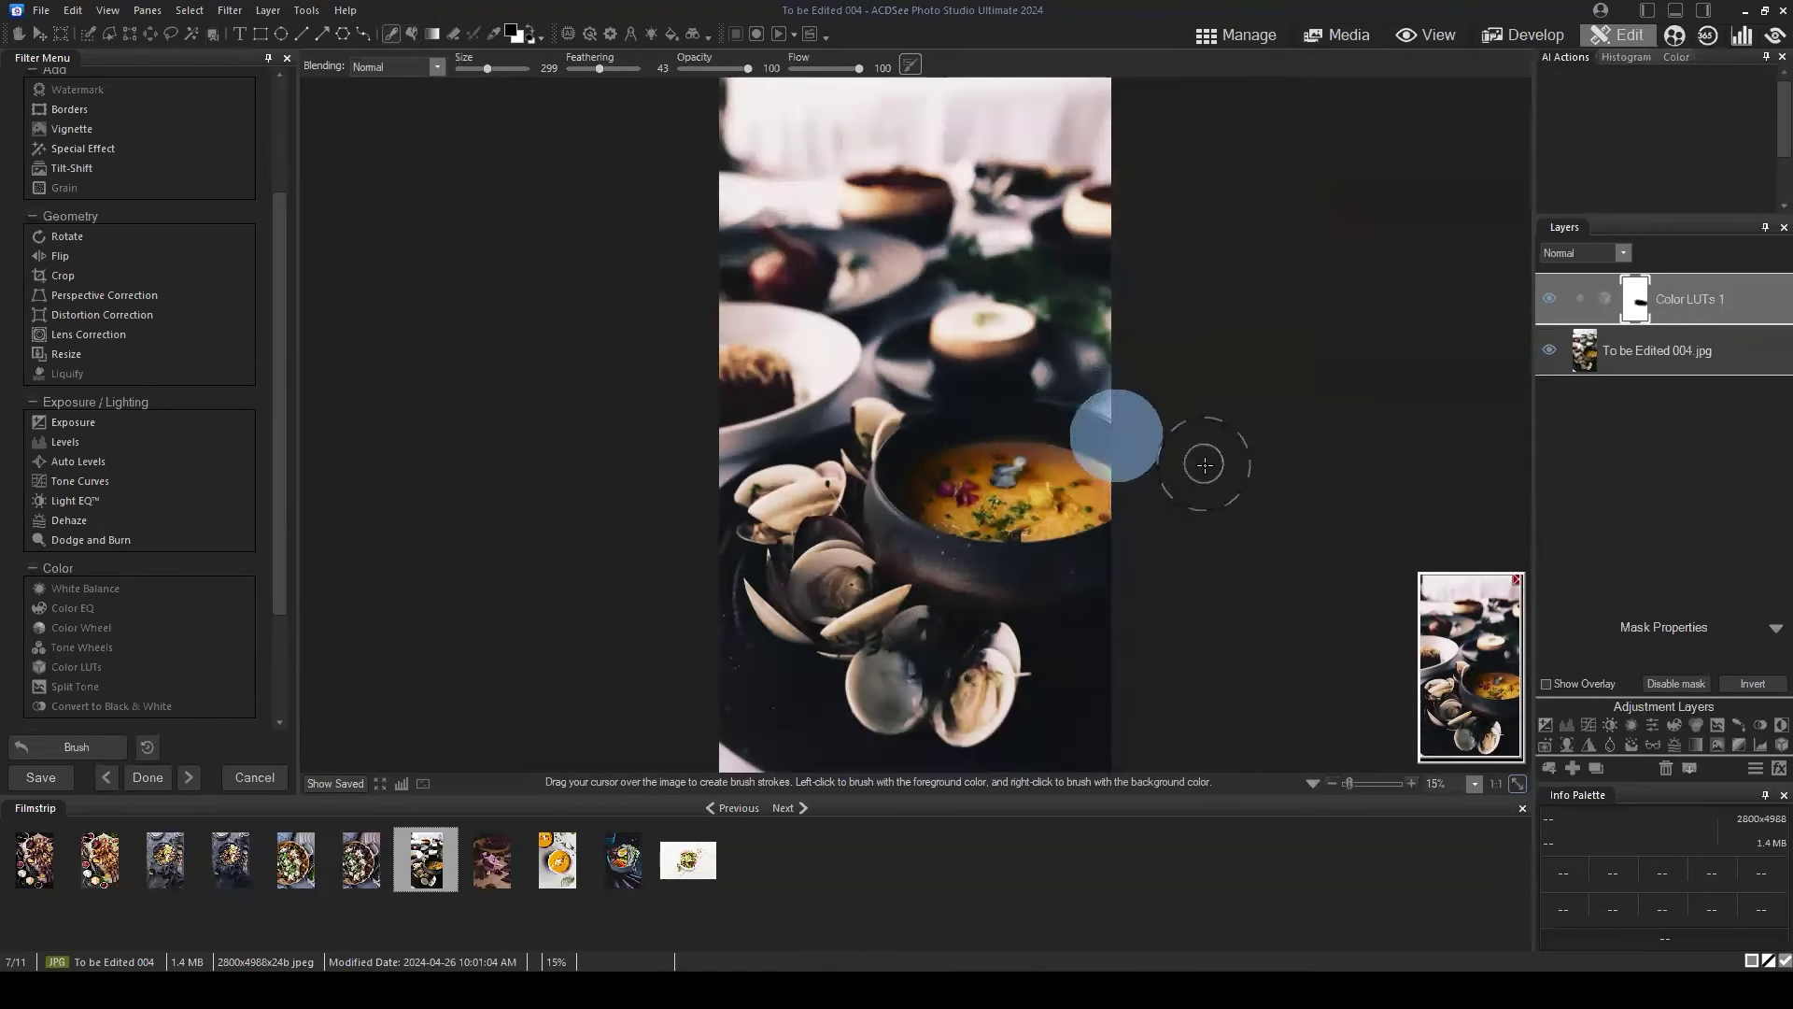
pyautogui.scroll(-1, 1209, 457)
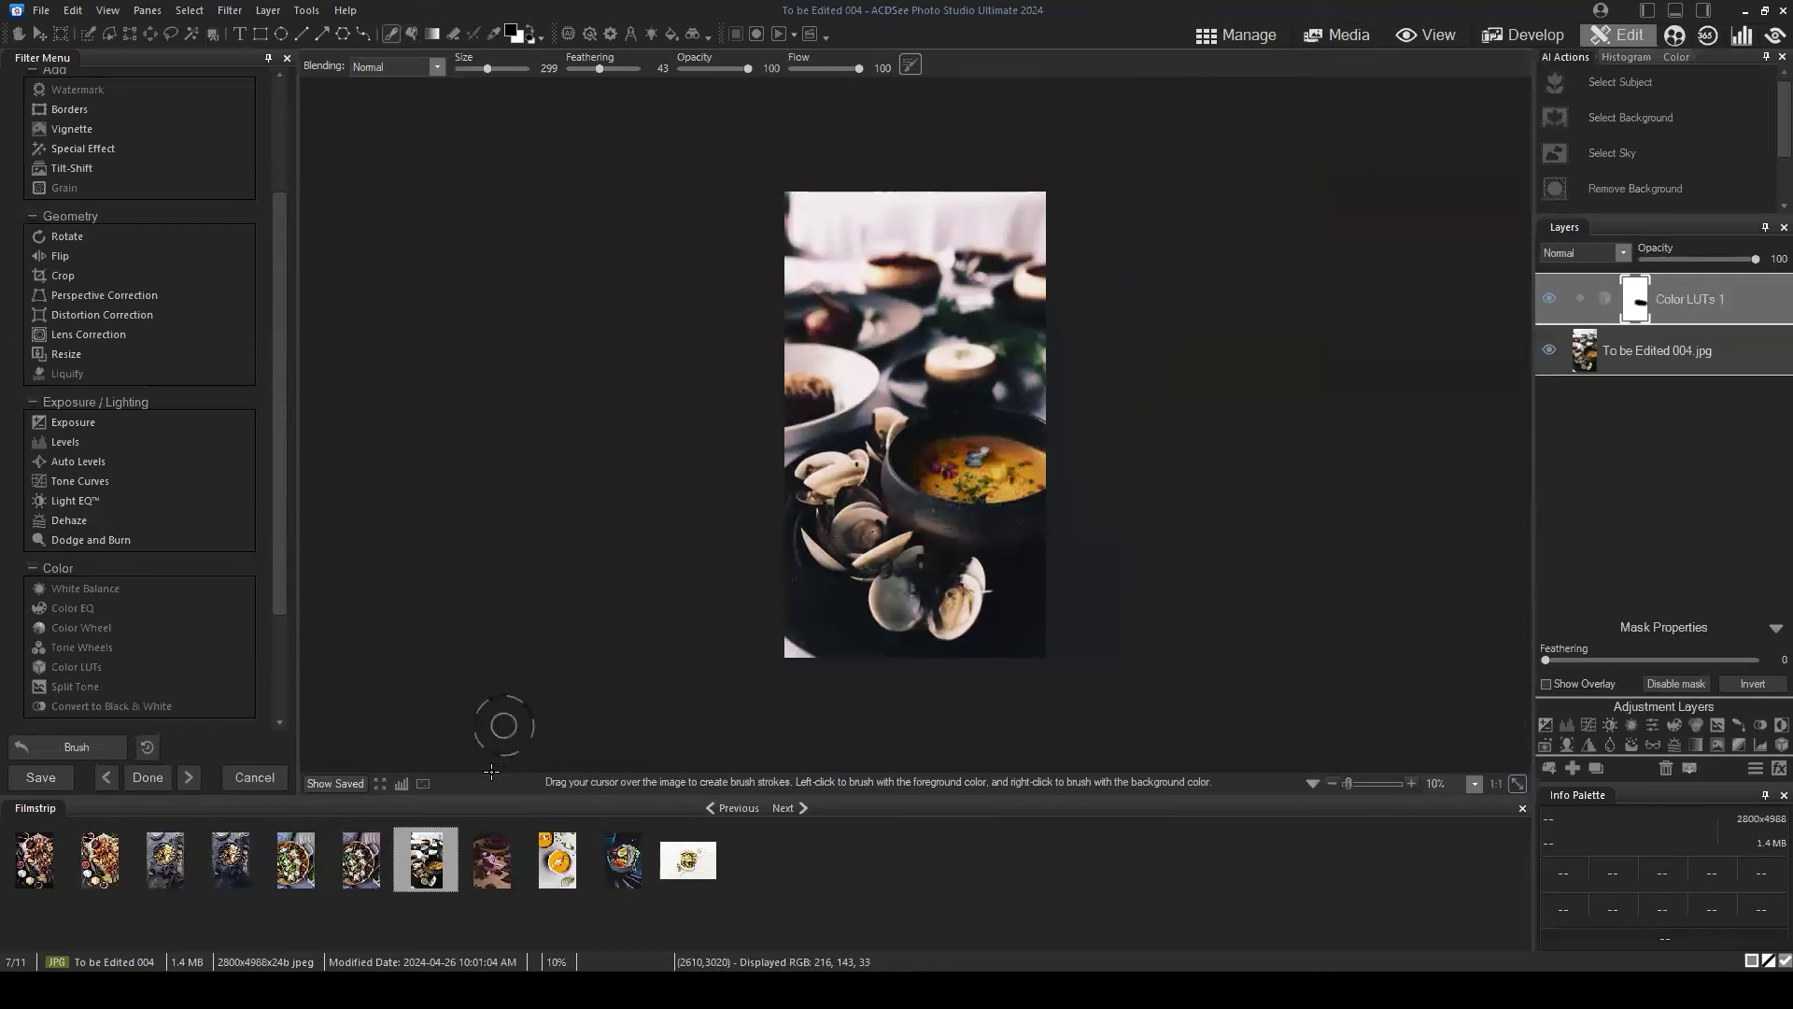
pyautogui.click(320, 782)
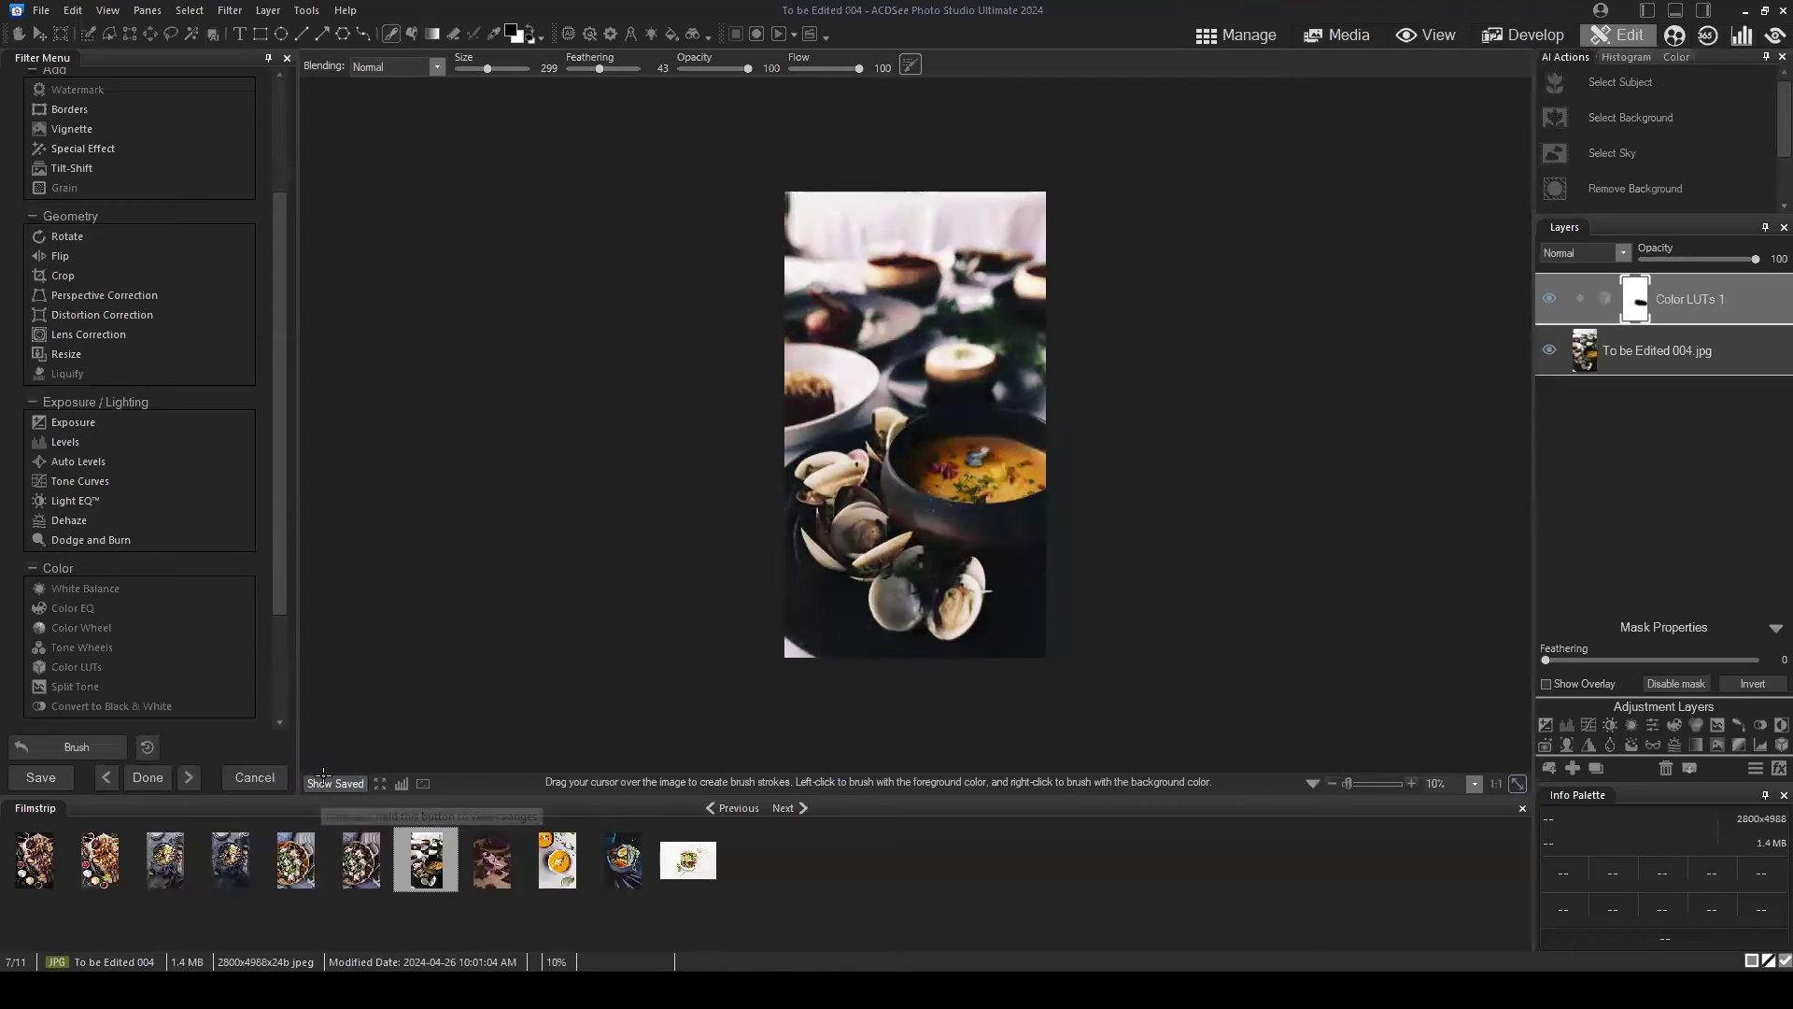
# Brush the LUT effect back in along the bowl's inner rim above the soup, and compare with the saved image.
pyautogui.scroll(2, 878, 530)
pyautogui.click(992, 425)
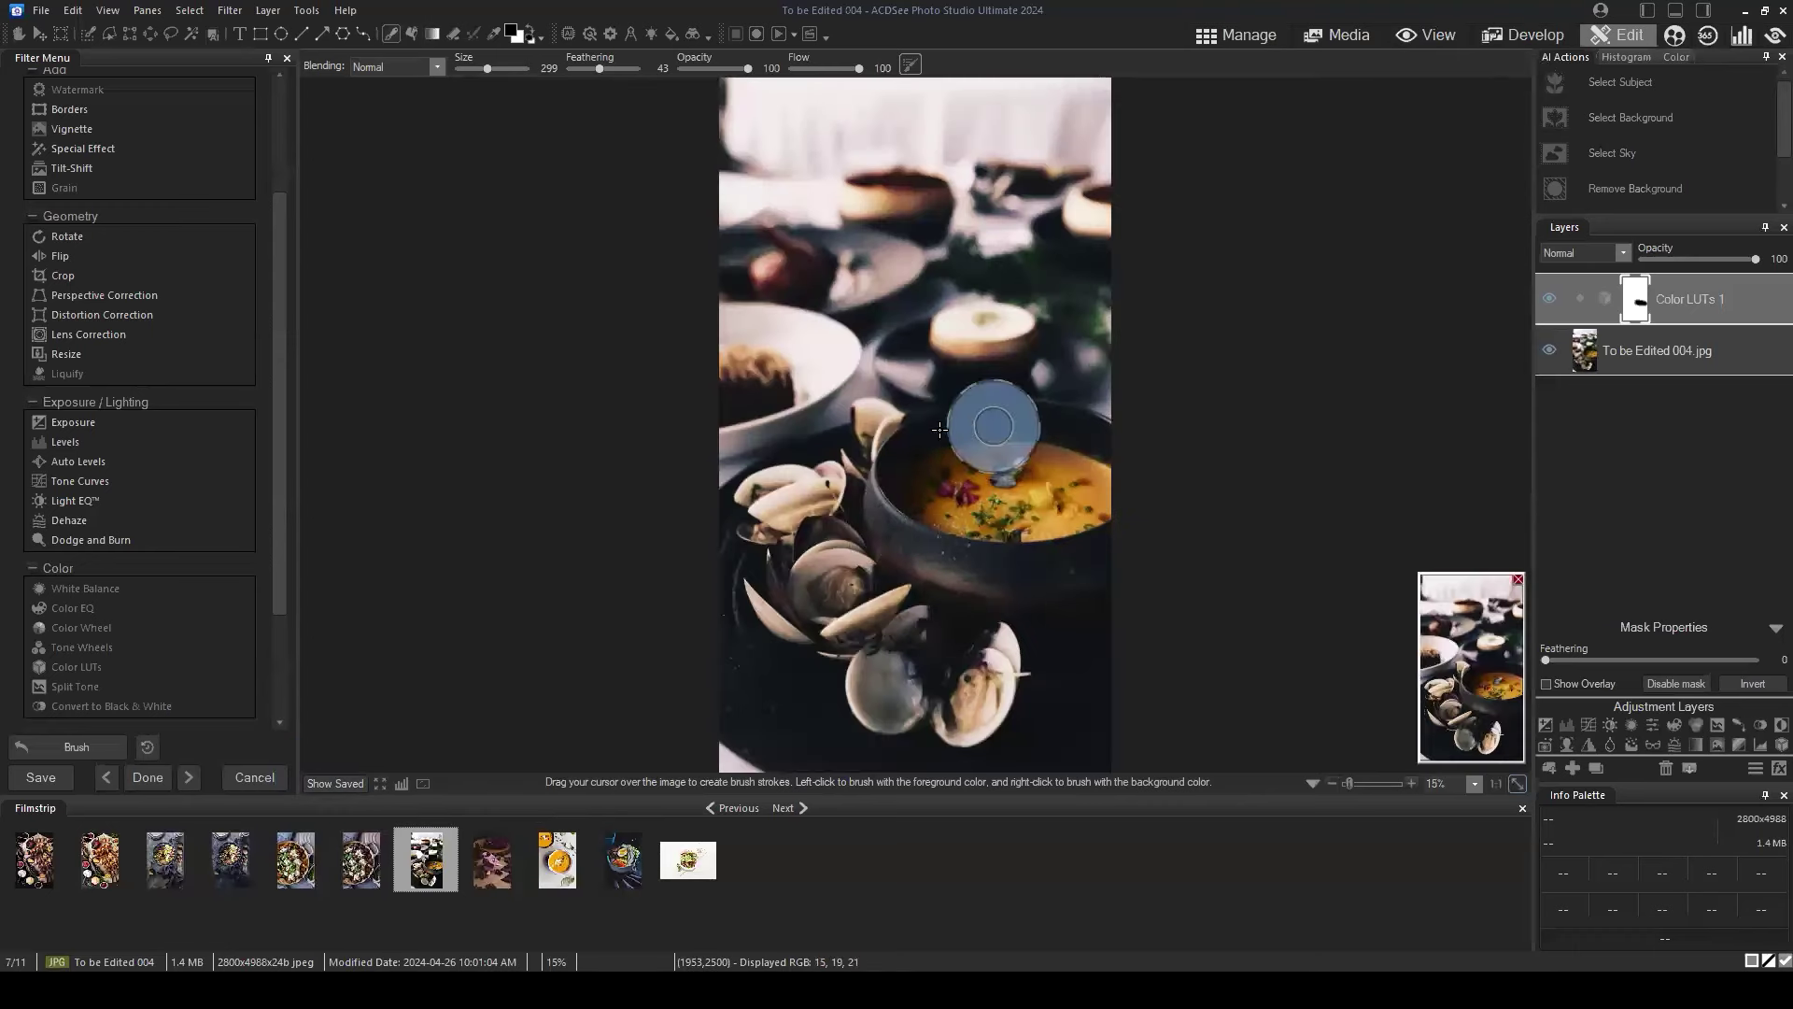
pyautogui.click(912, 411)
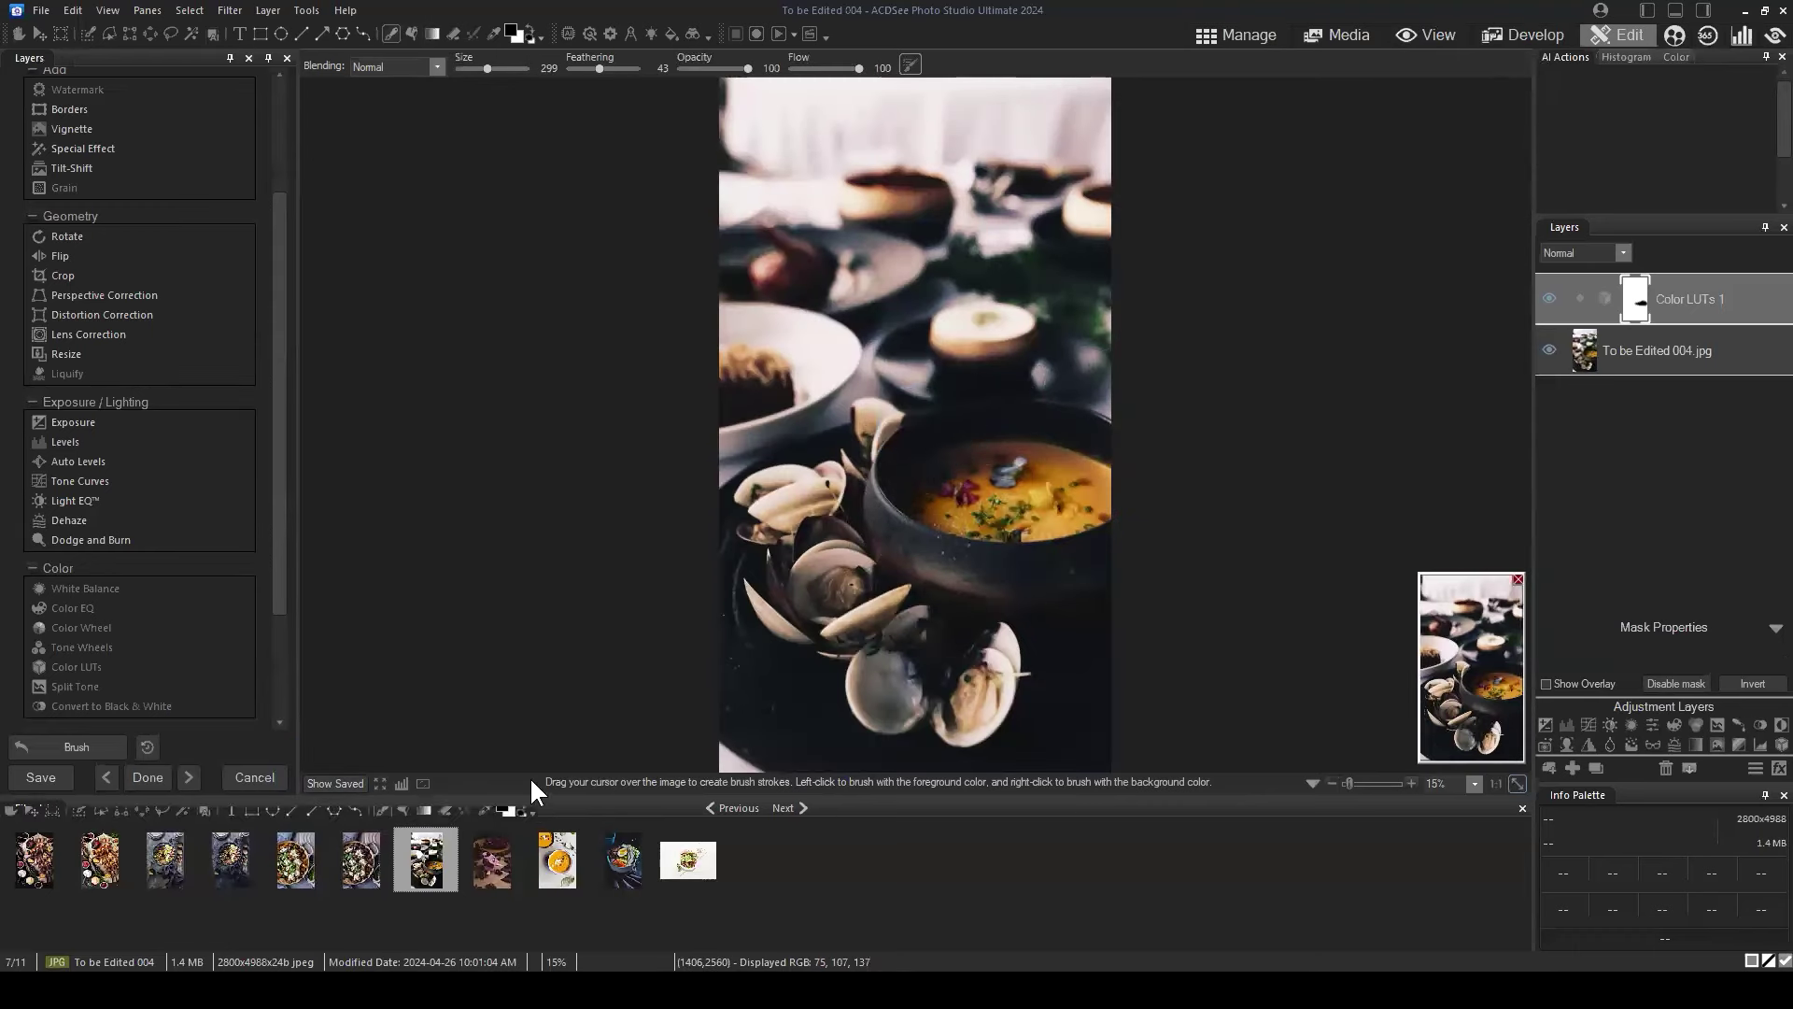
pyautogui.click(319, 782)
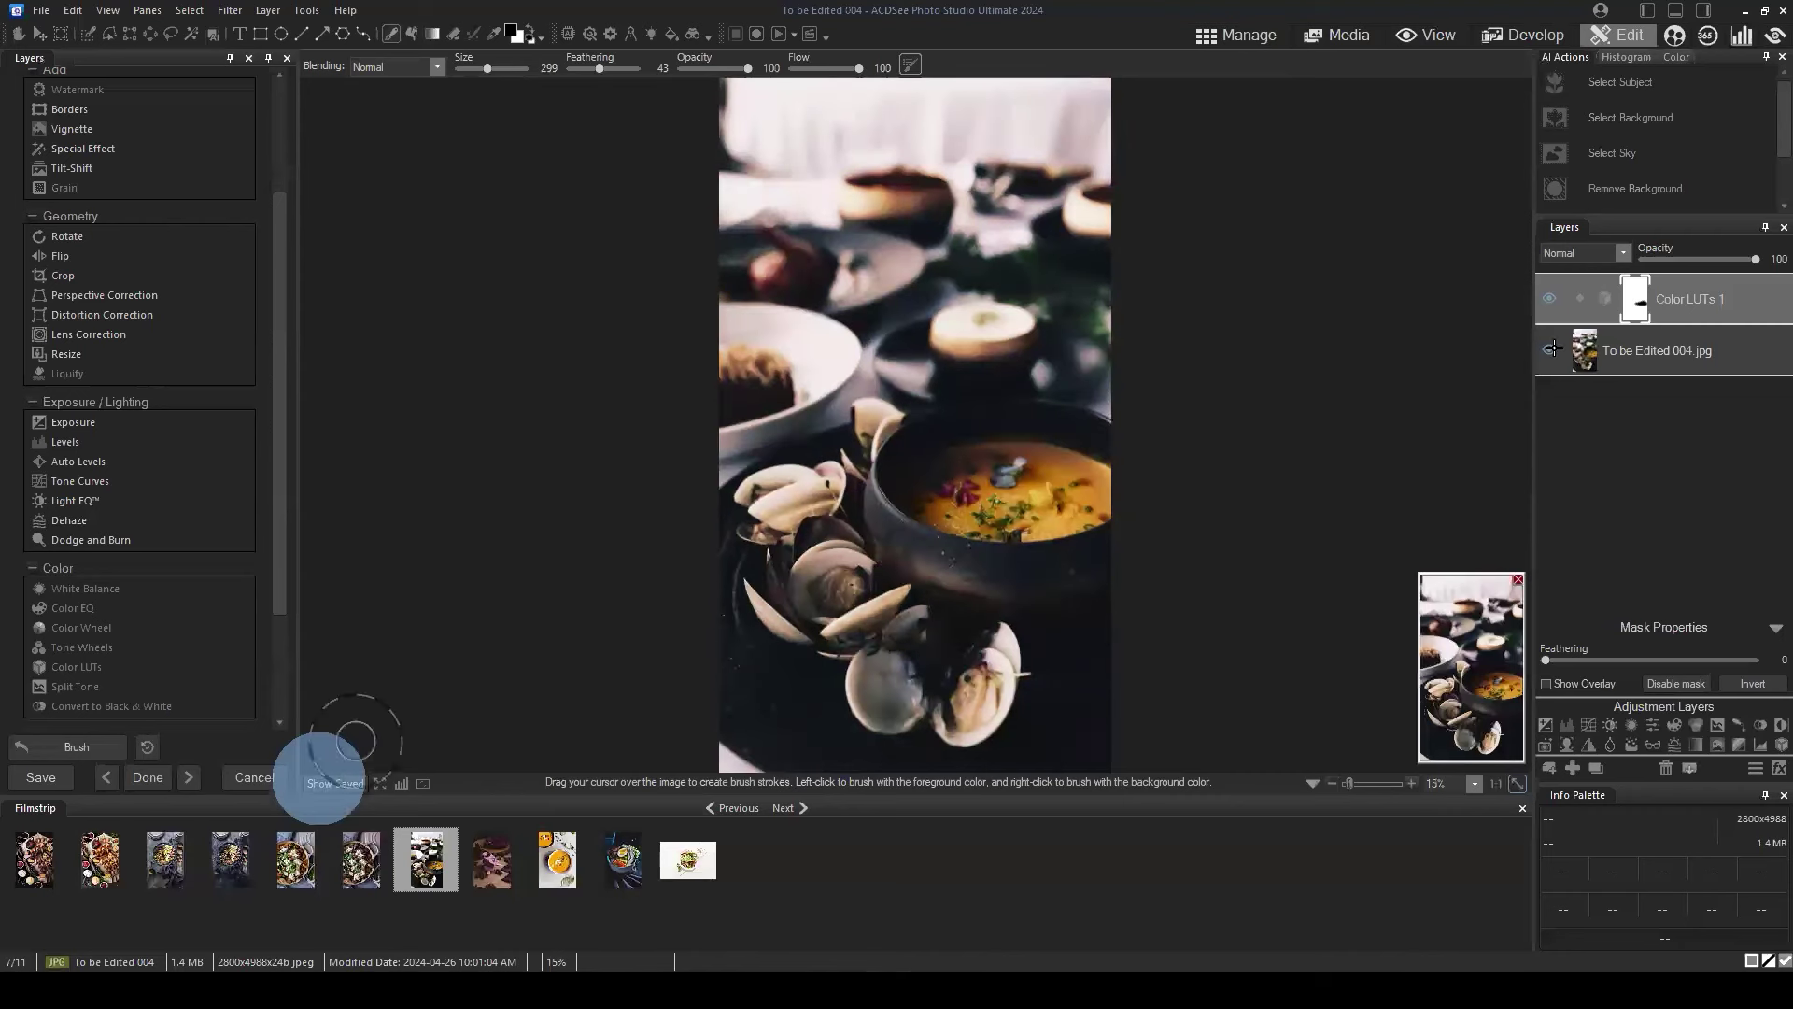
pyautogui.scroll(-2, 1051, 512)
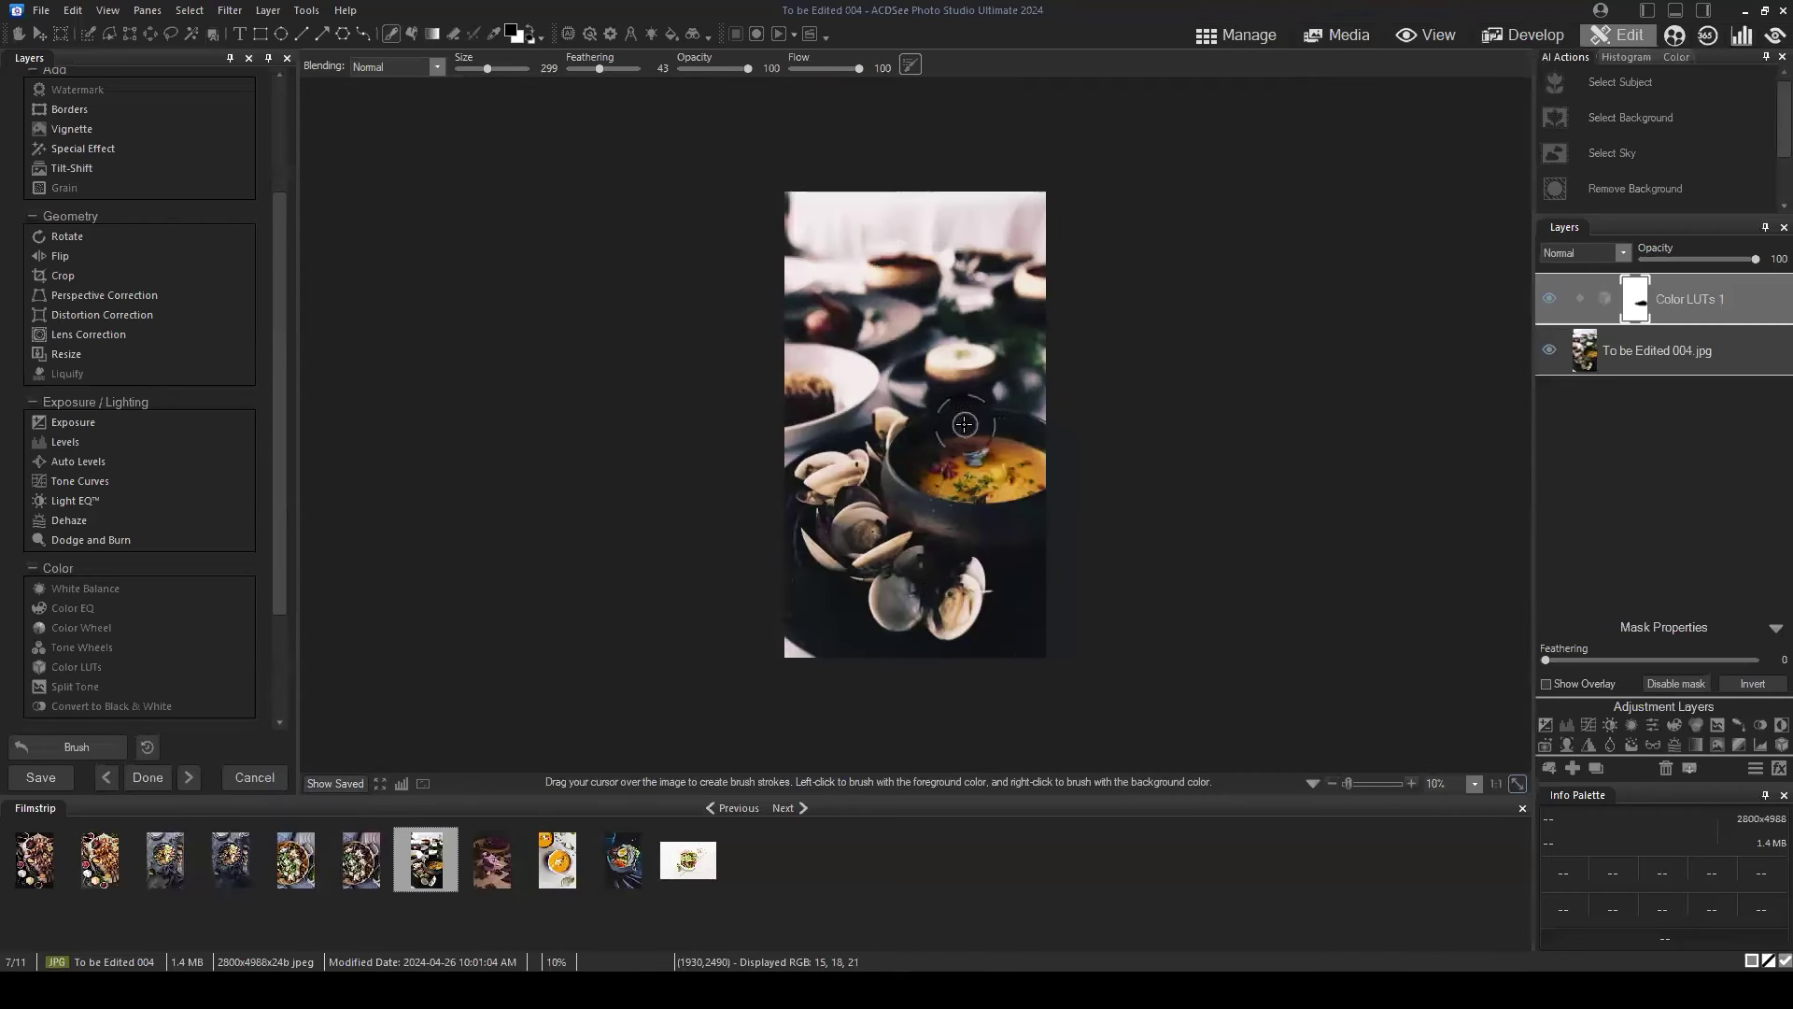
# Reset the Color LUTs 1 layer's mask to white and select the layer.
pyautogui.click(1727, 424)
pyautogui.click(1702, 297)
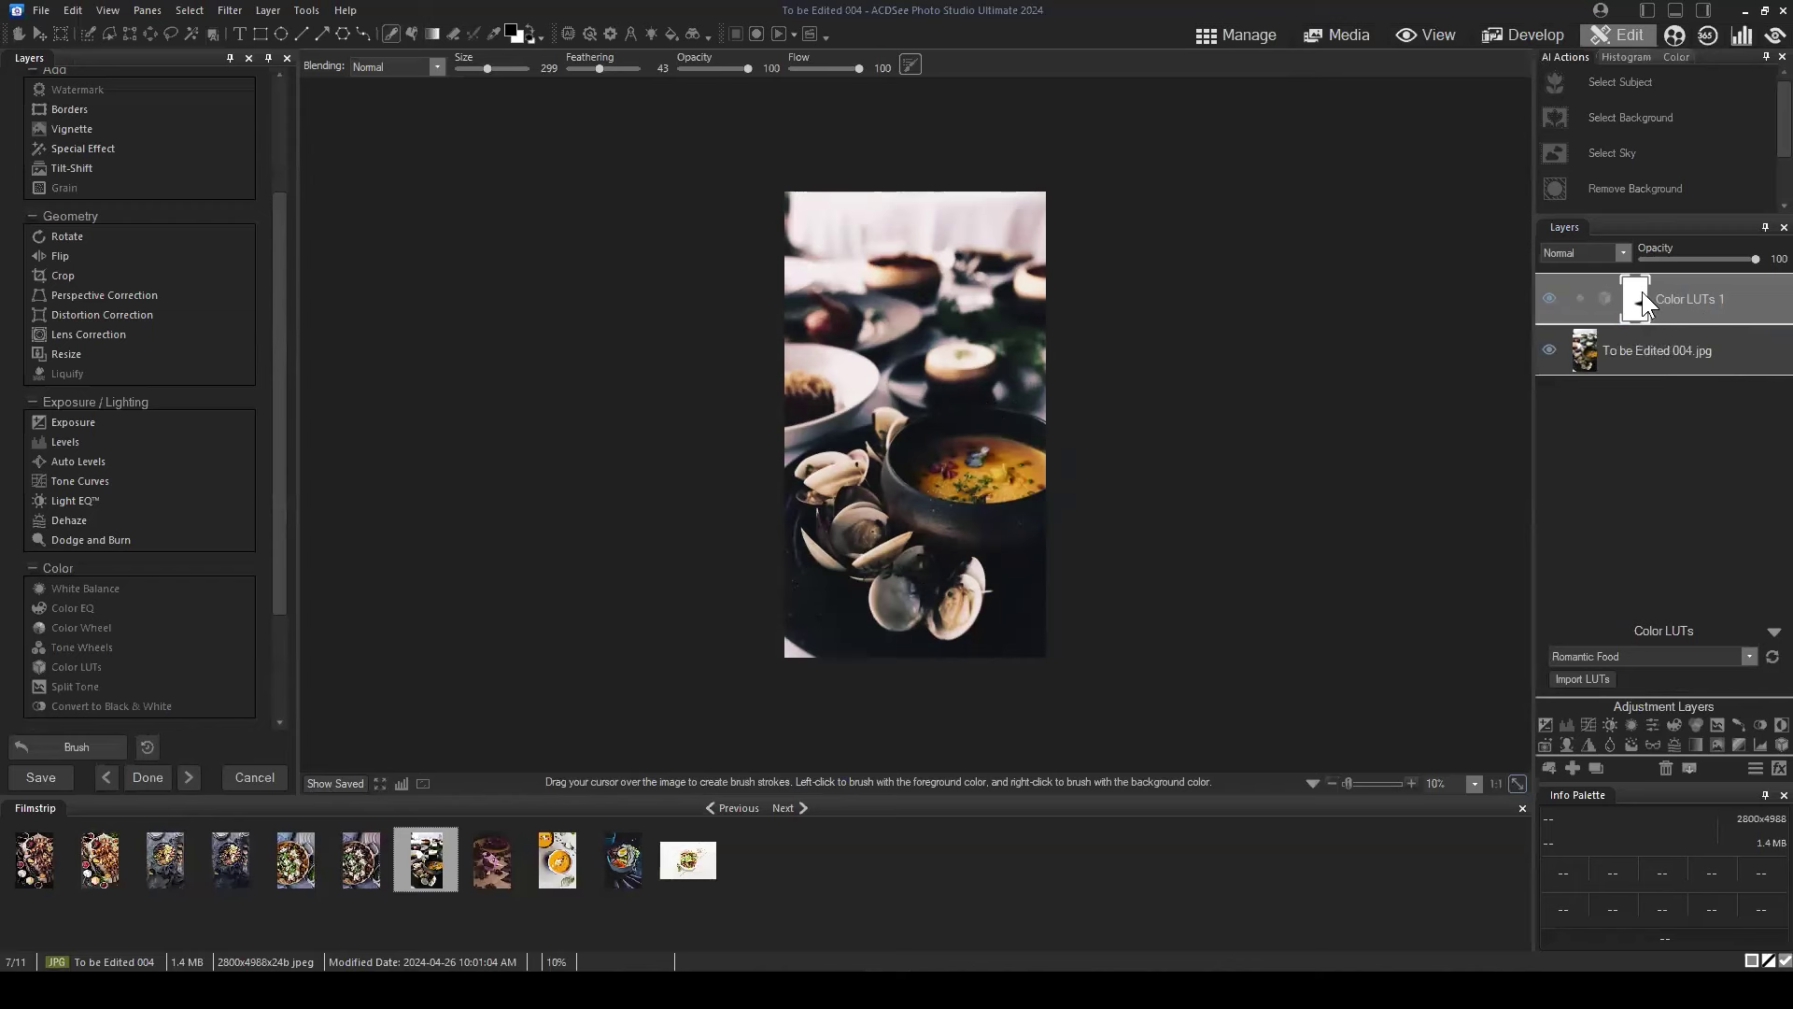
pyautogui.click(1643, 289)
pyautogui.click(1635, 299)
pyautogui.moveTo(1004, 463)
pyautogui.mouseDown()
pyautogui.moveTo(914, 503)
pyautogui.moveTo(939, 499)
pyautogui.moveTo(1023, 394)
pyautogui.moveTo(1064, 486)
pyautogui.moveTo(971, 512)
pyautogui.moveTo(927, 493)
pyautogui.moveTo(984, 492)
pyautogui.mouseUp()
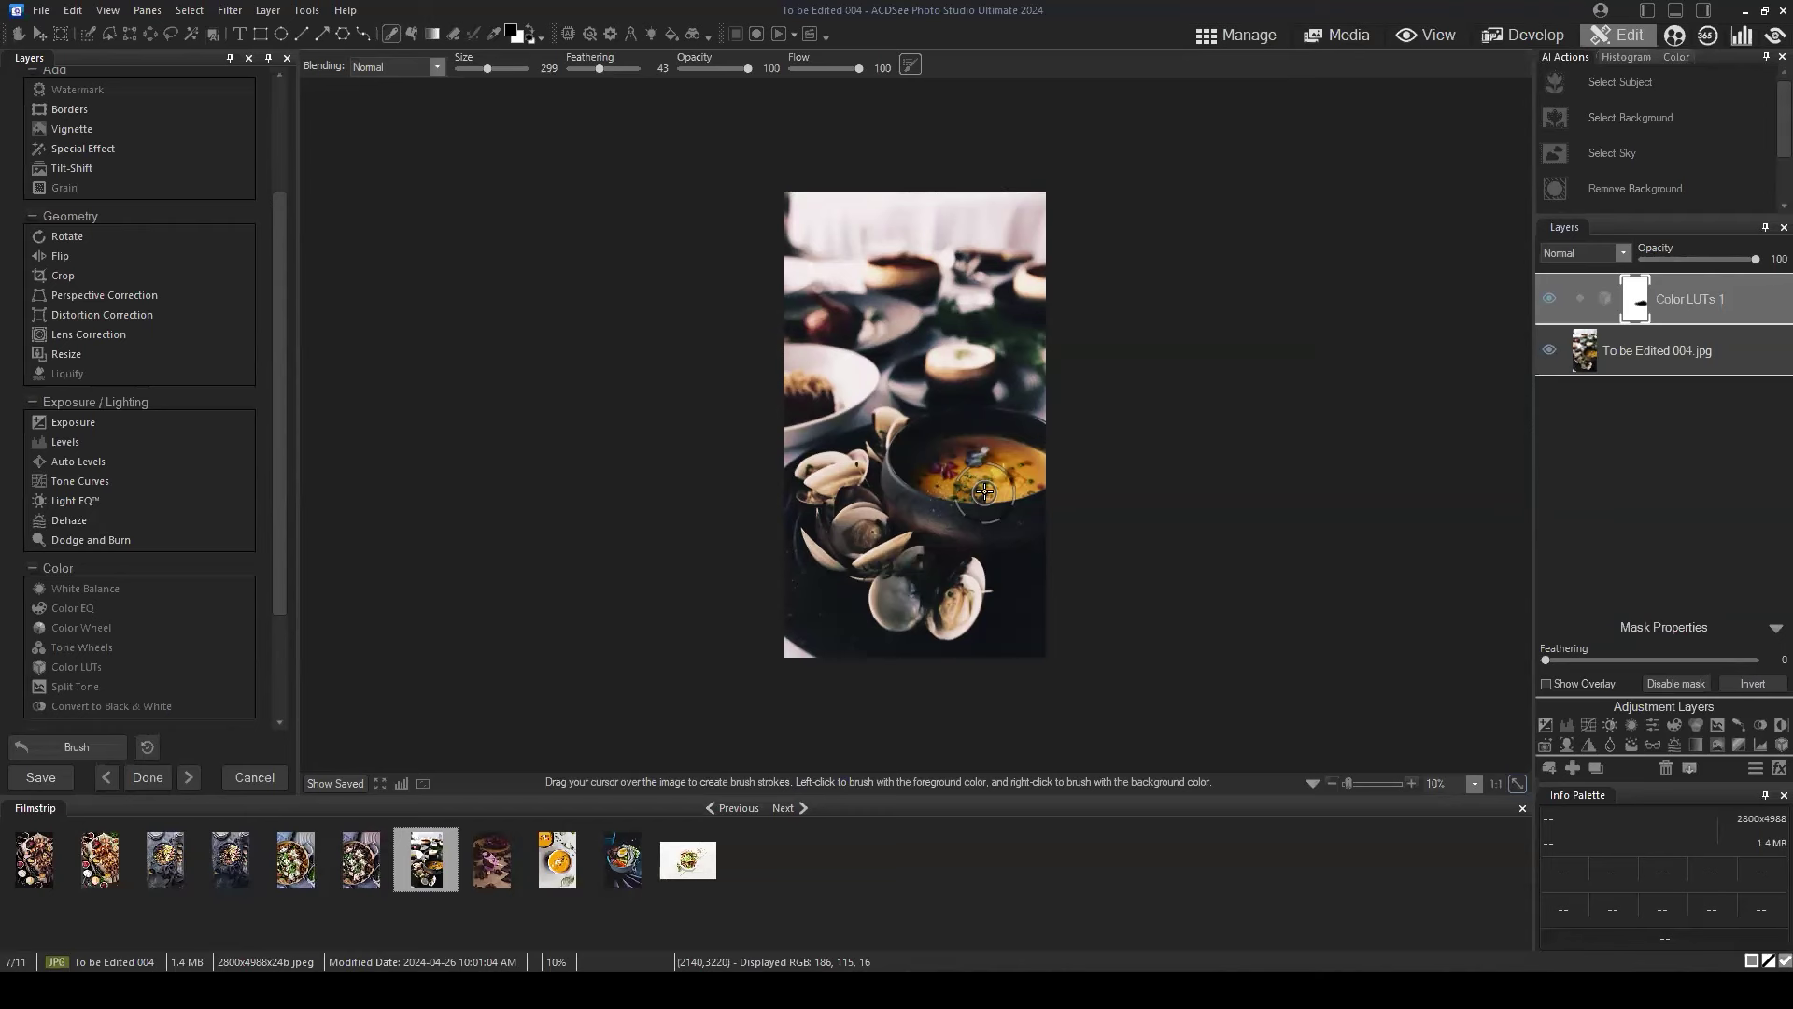
pyautogui.rightClick(1636, 299)
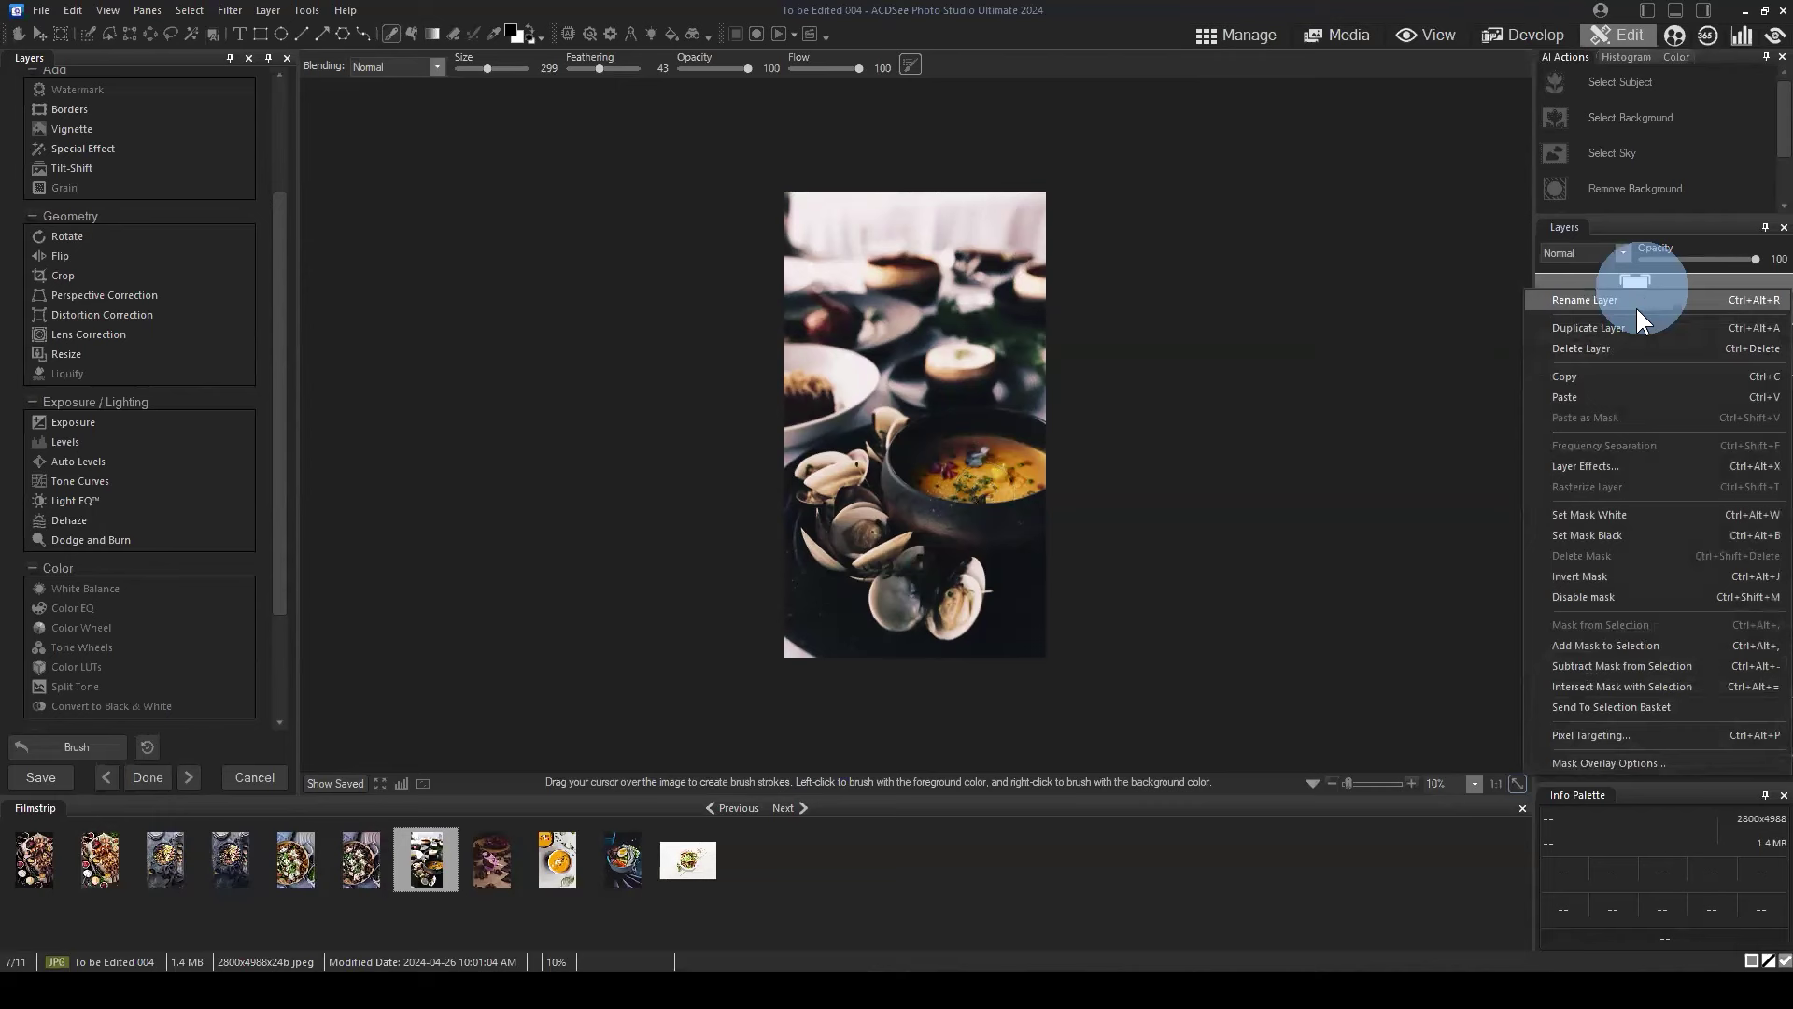
pyautogui.click(1616, 513)
pyautogui.click(1681, 289)
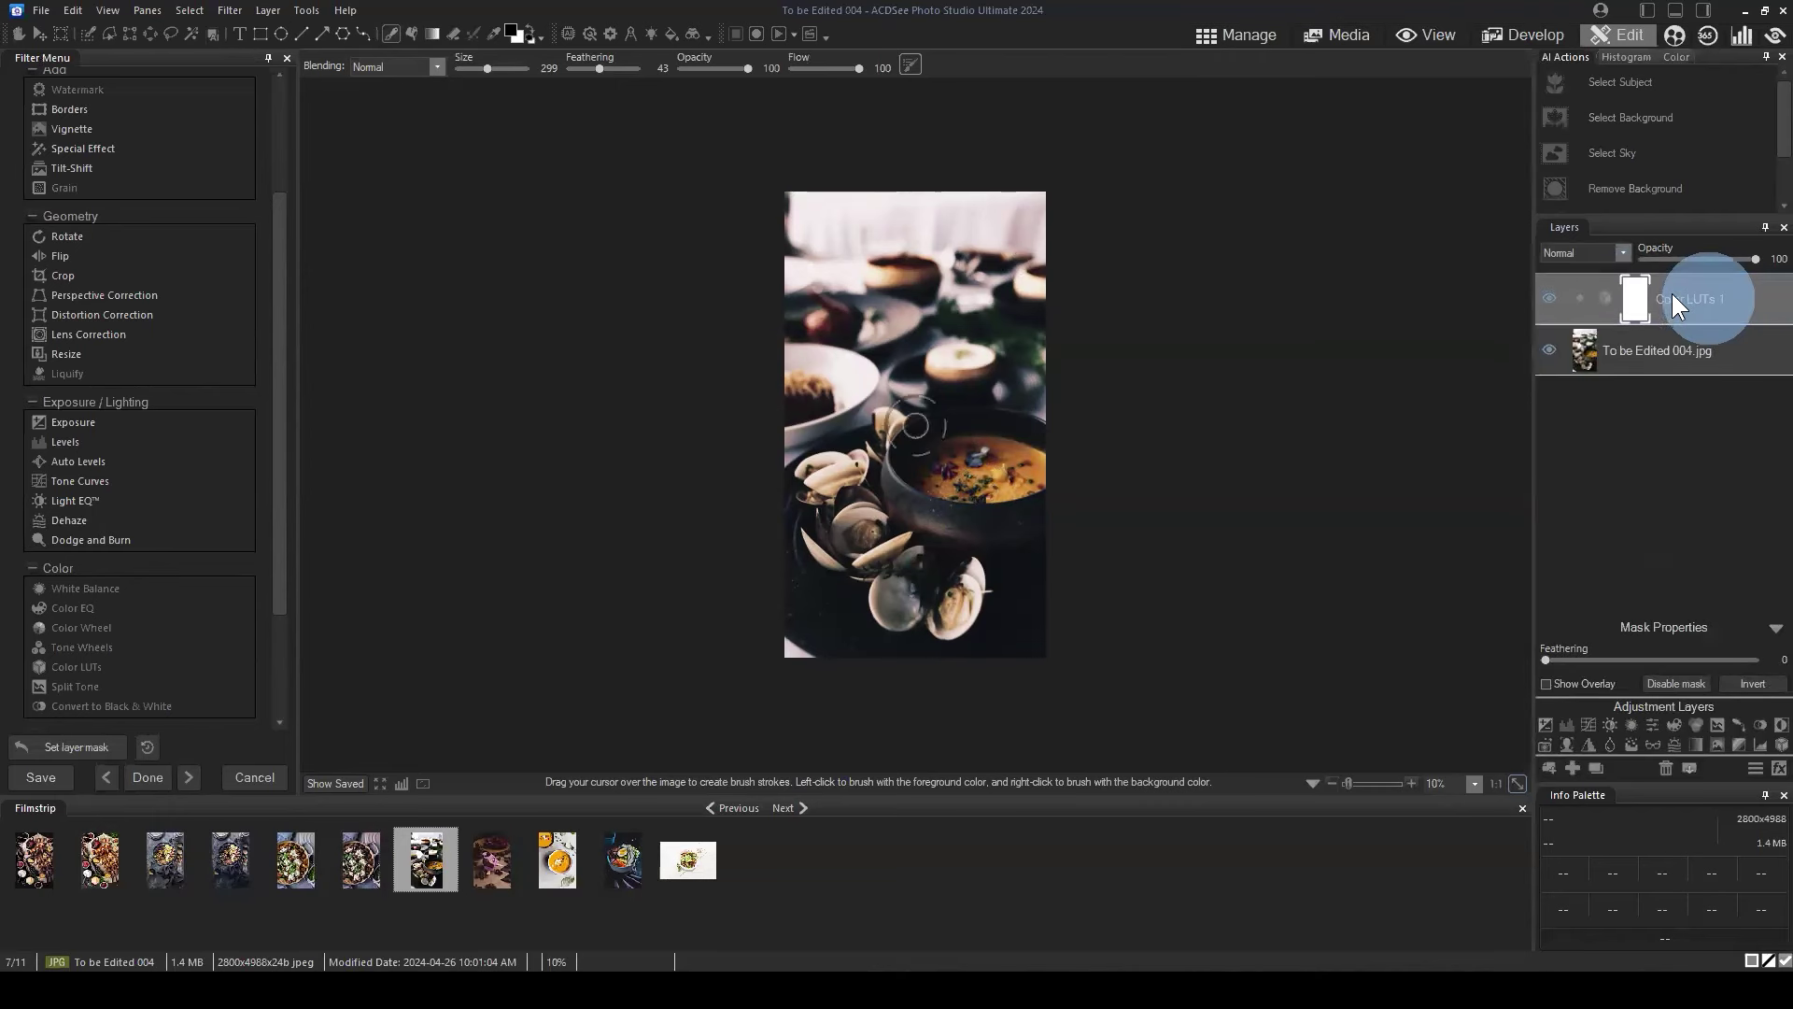
# Paint black over the soup on the Color LUTs 1 layer's mask to hide the Romantic Food LUT there.
pyautogui.click(1679, 299)
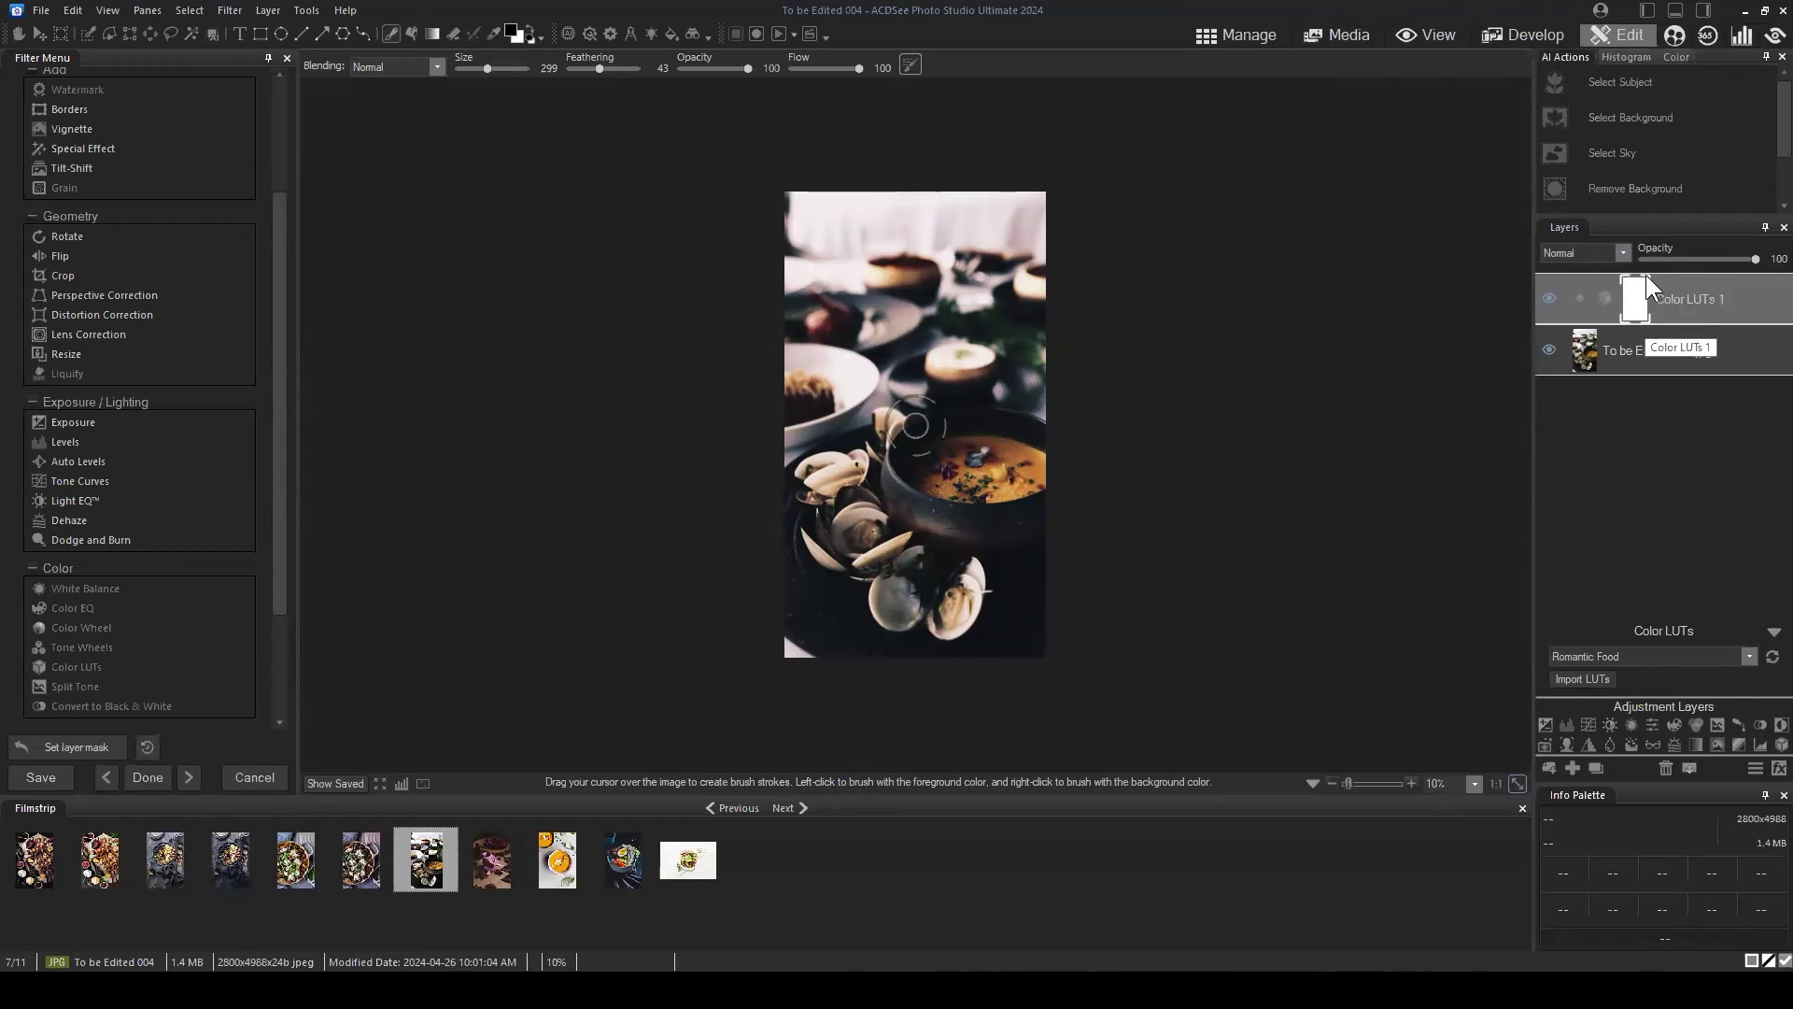
pyautogui.click(1636, 290)
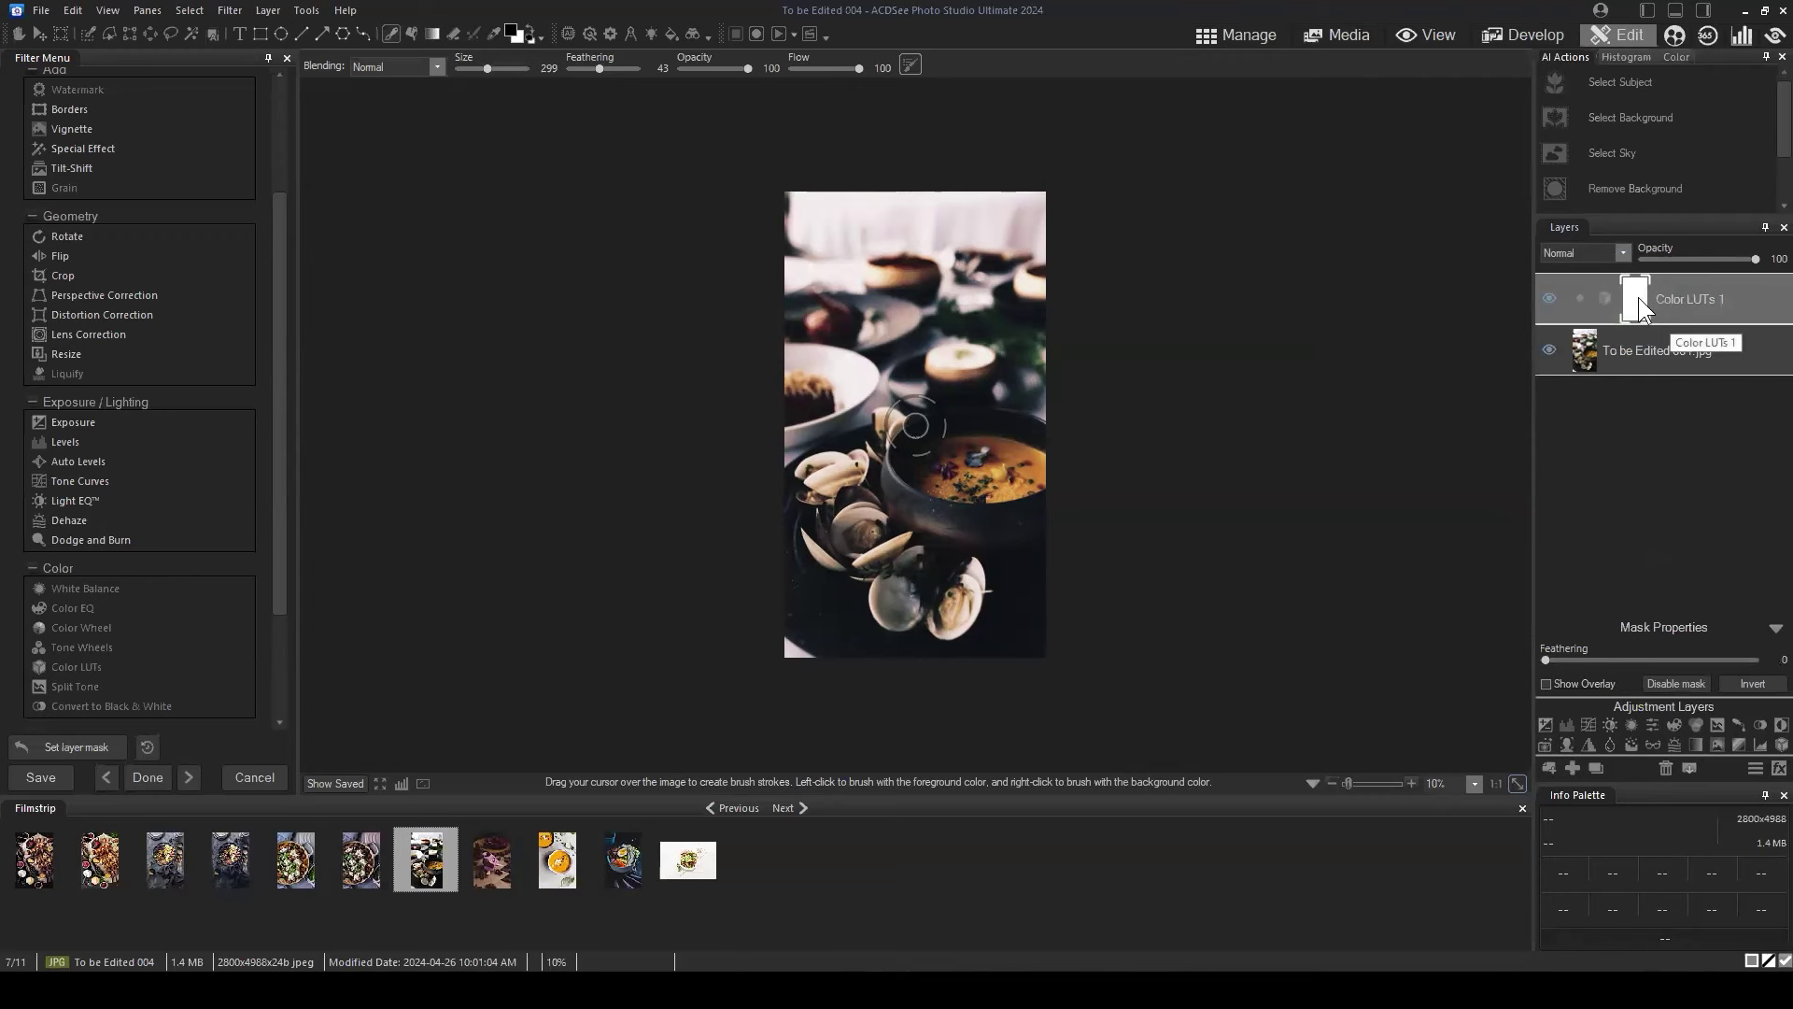
pyautogui.scroll(1, 997, 495)
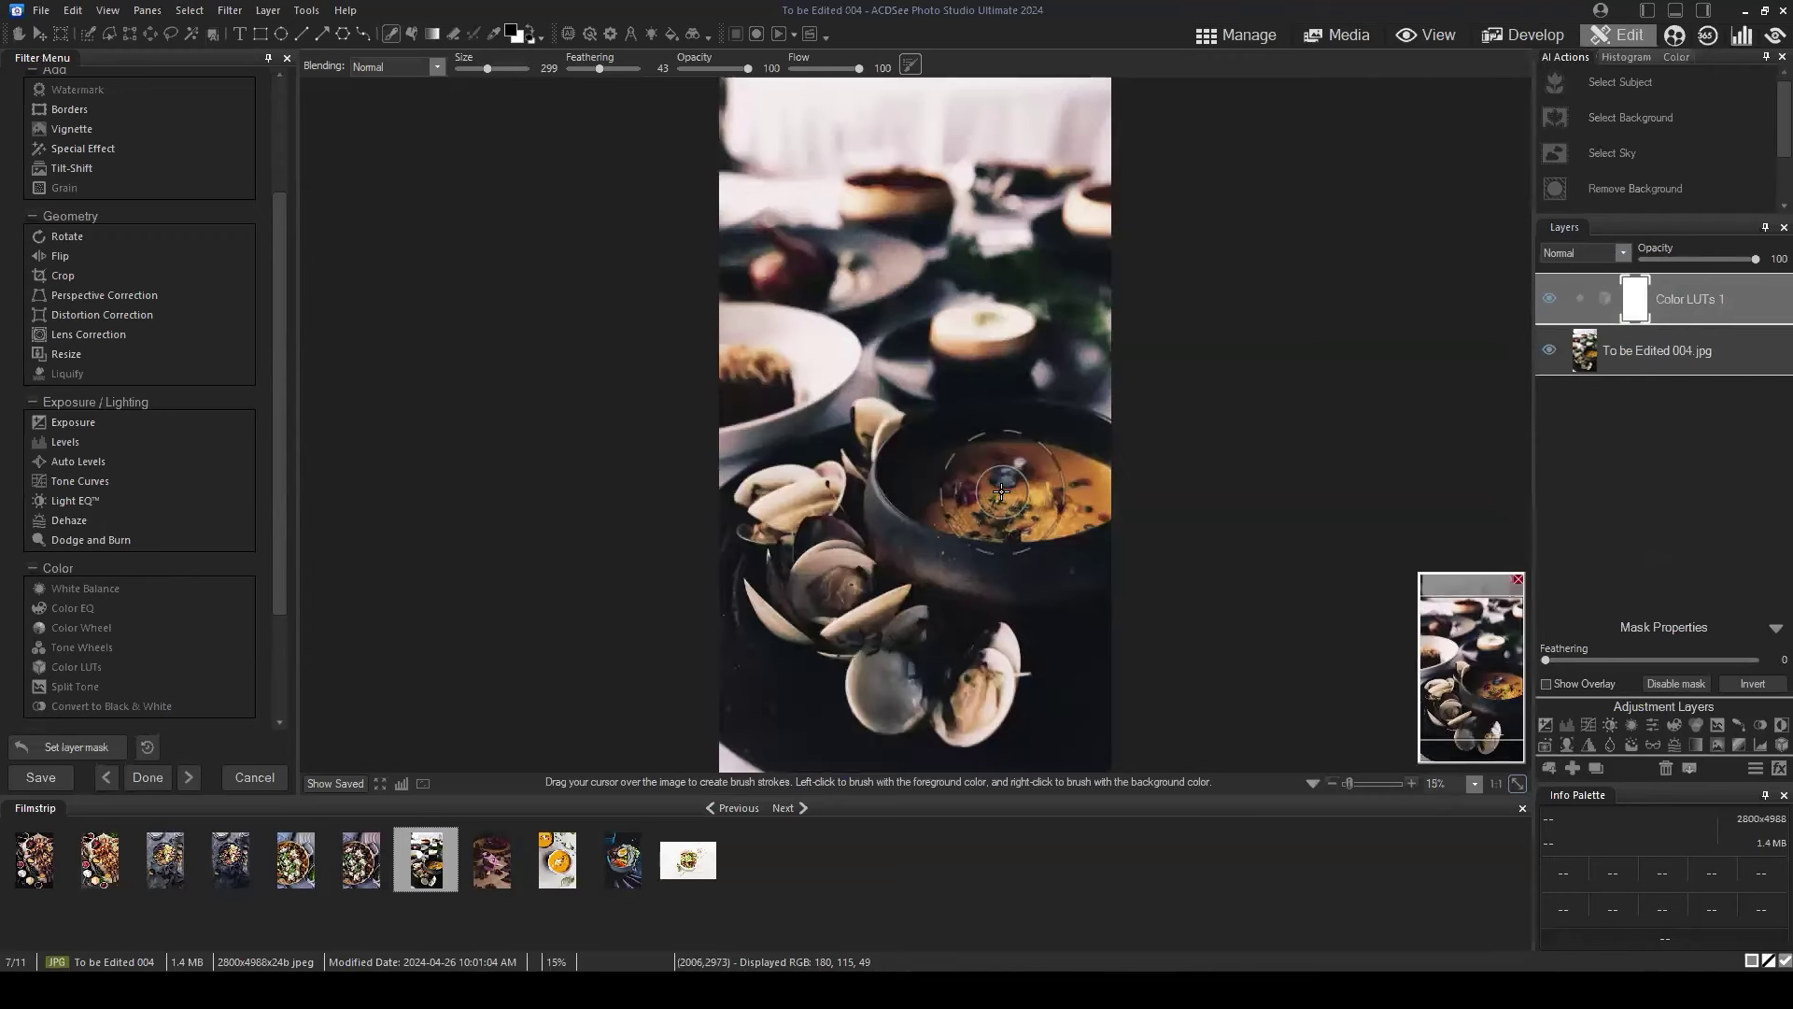
pyautogui.scroll(1, 1001, 492)
pyautogui.moveTo(1477, 663); pyautogui.dragTo(1487, 687)
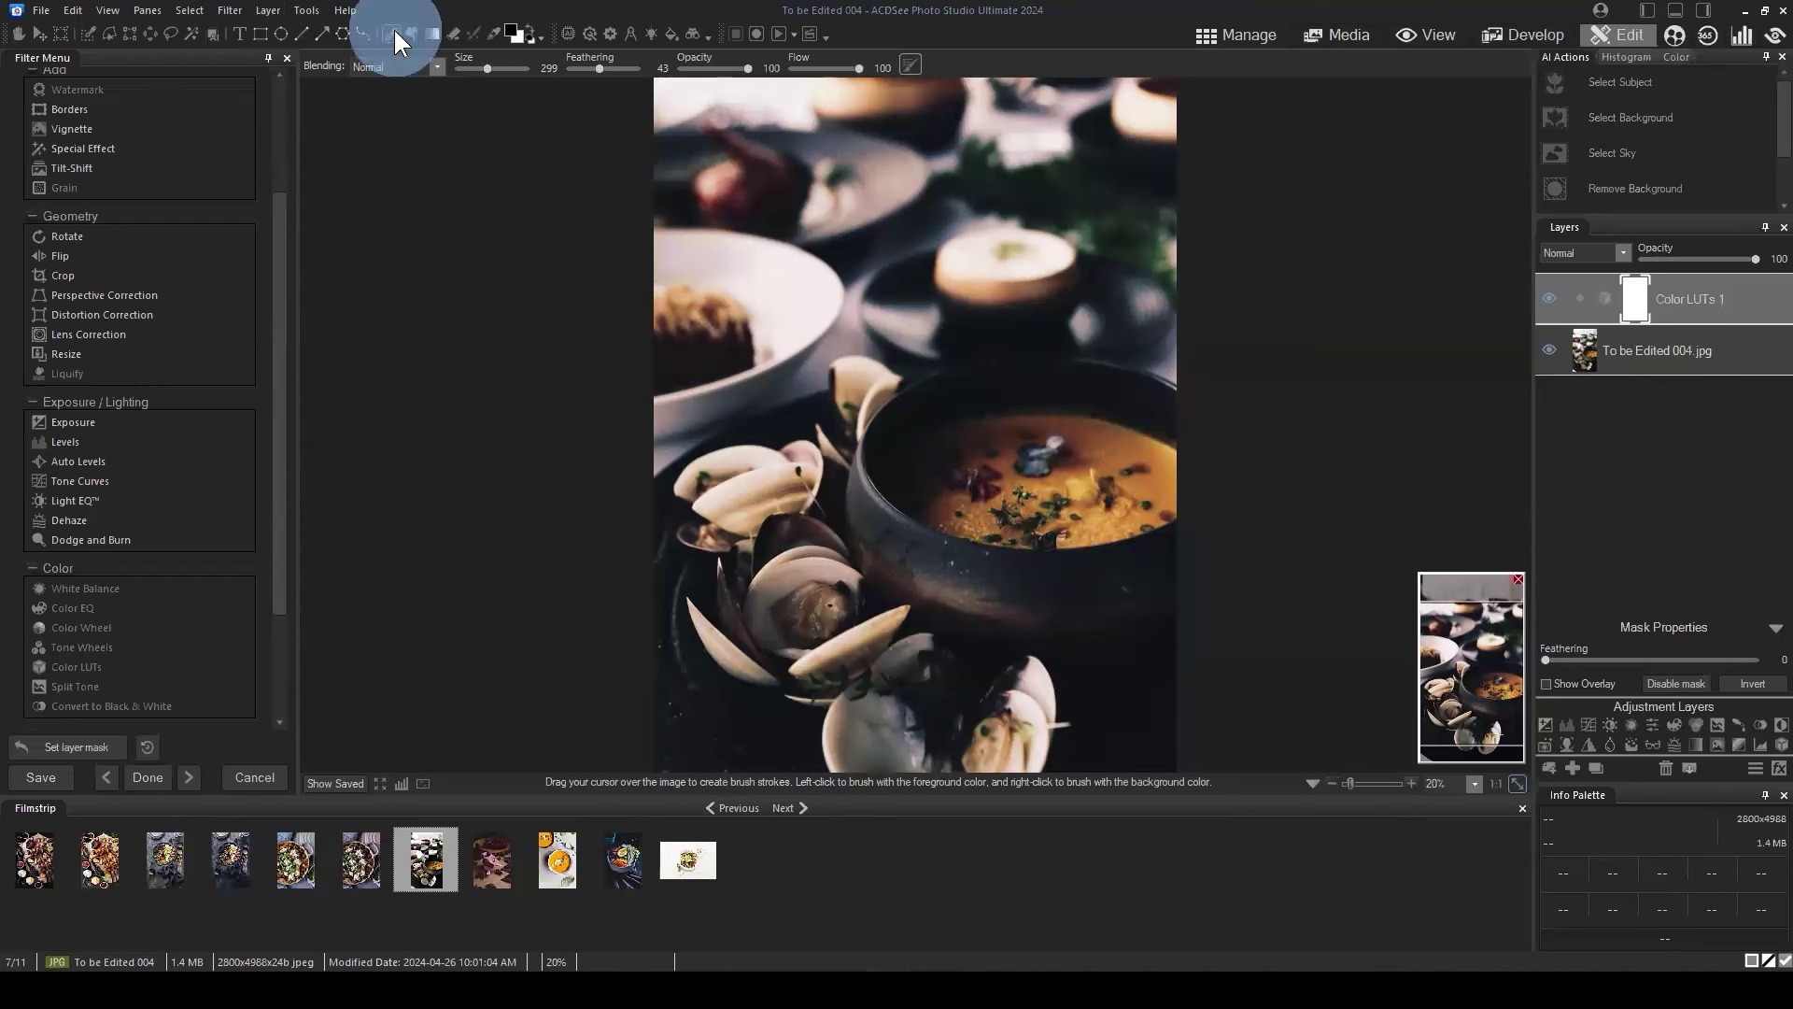
pyautogui.click(529, 28)
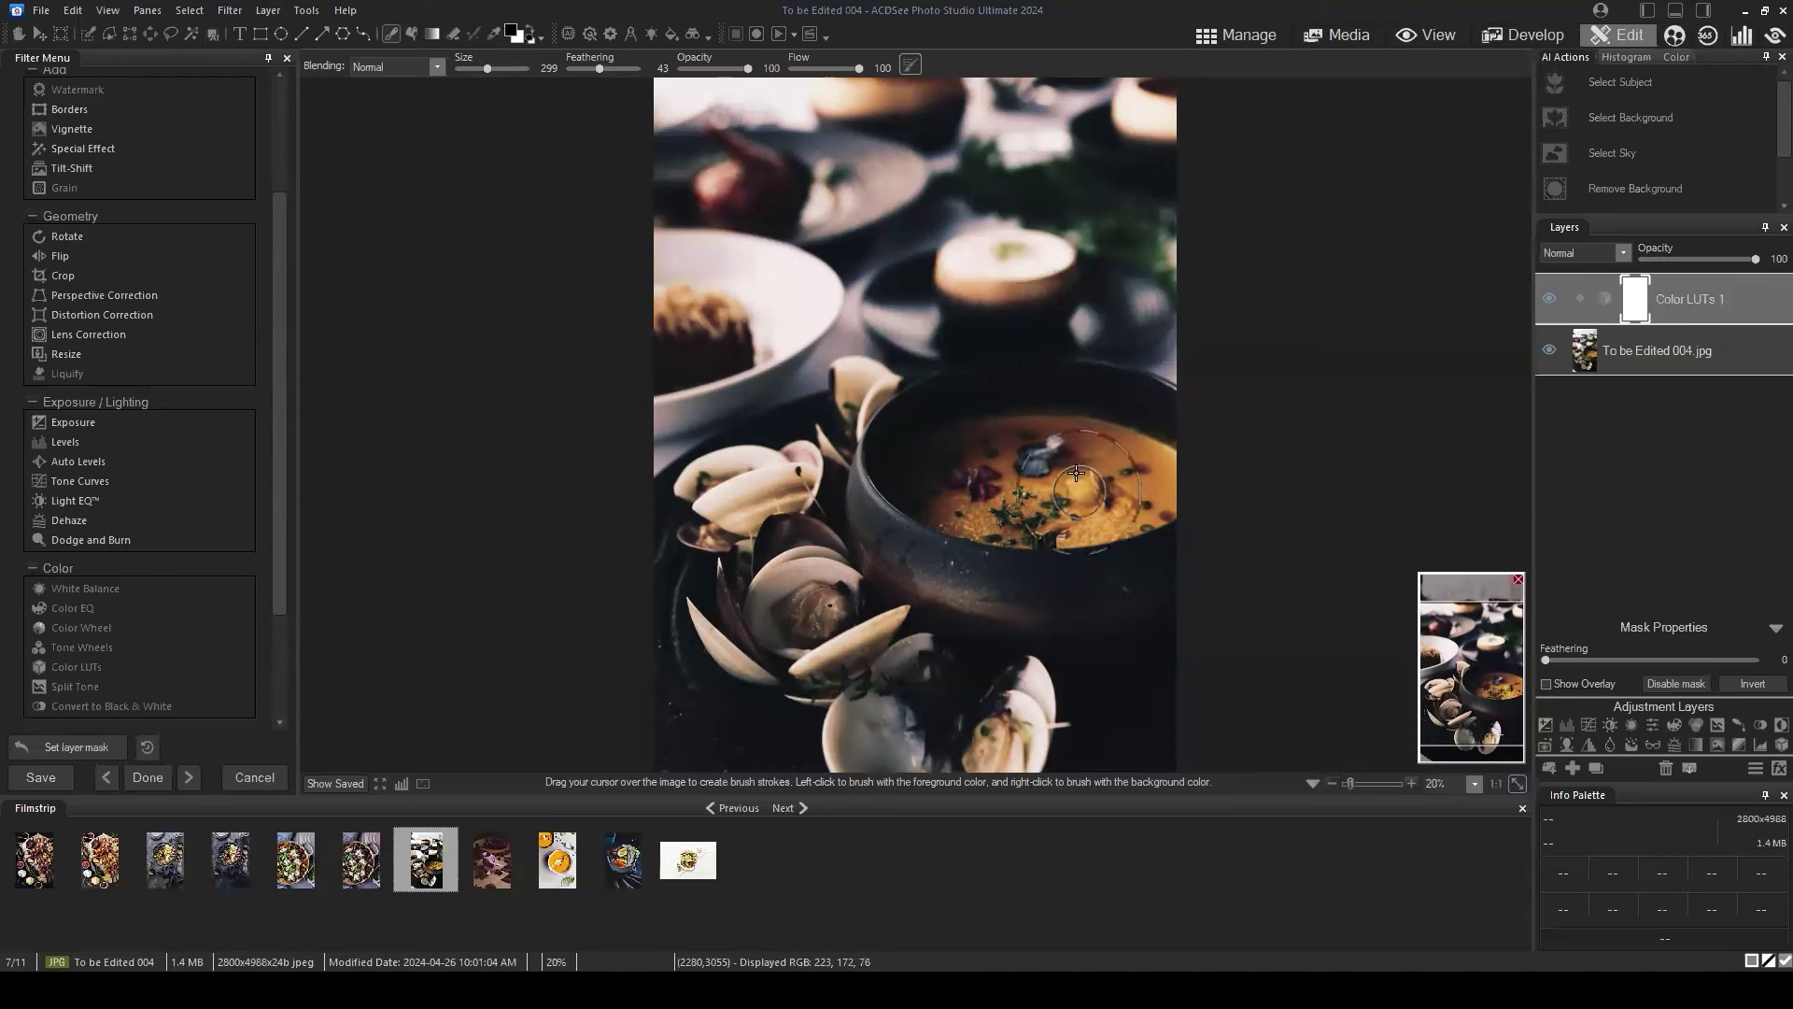
pyautogui.moveTo(1121, 475); pyautogui.dragTo(1110, 552)
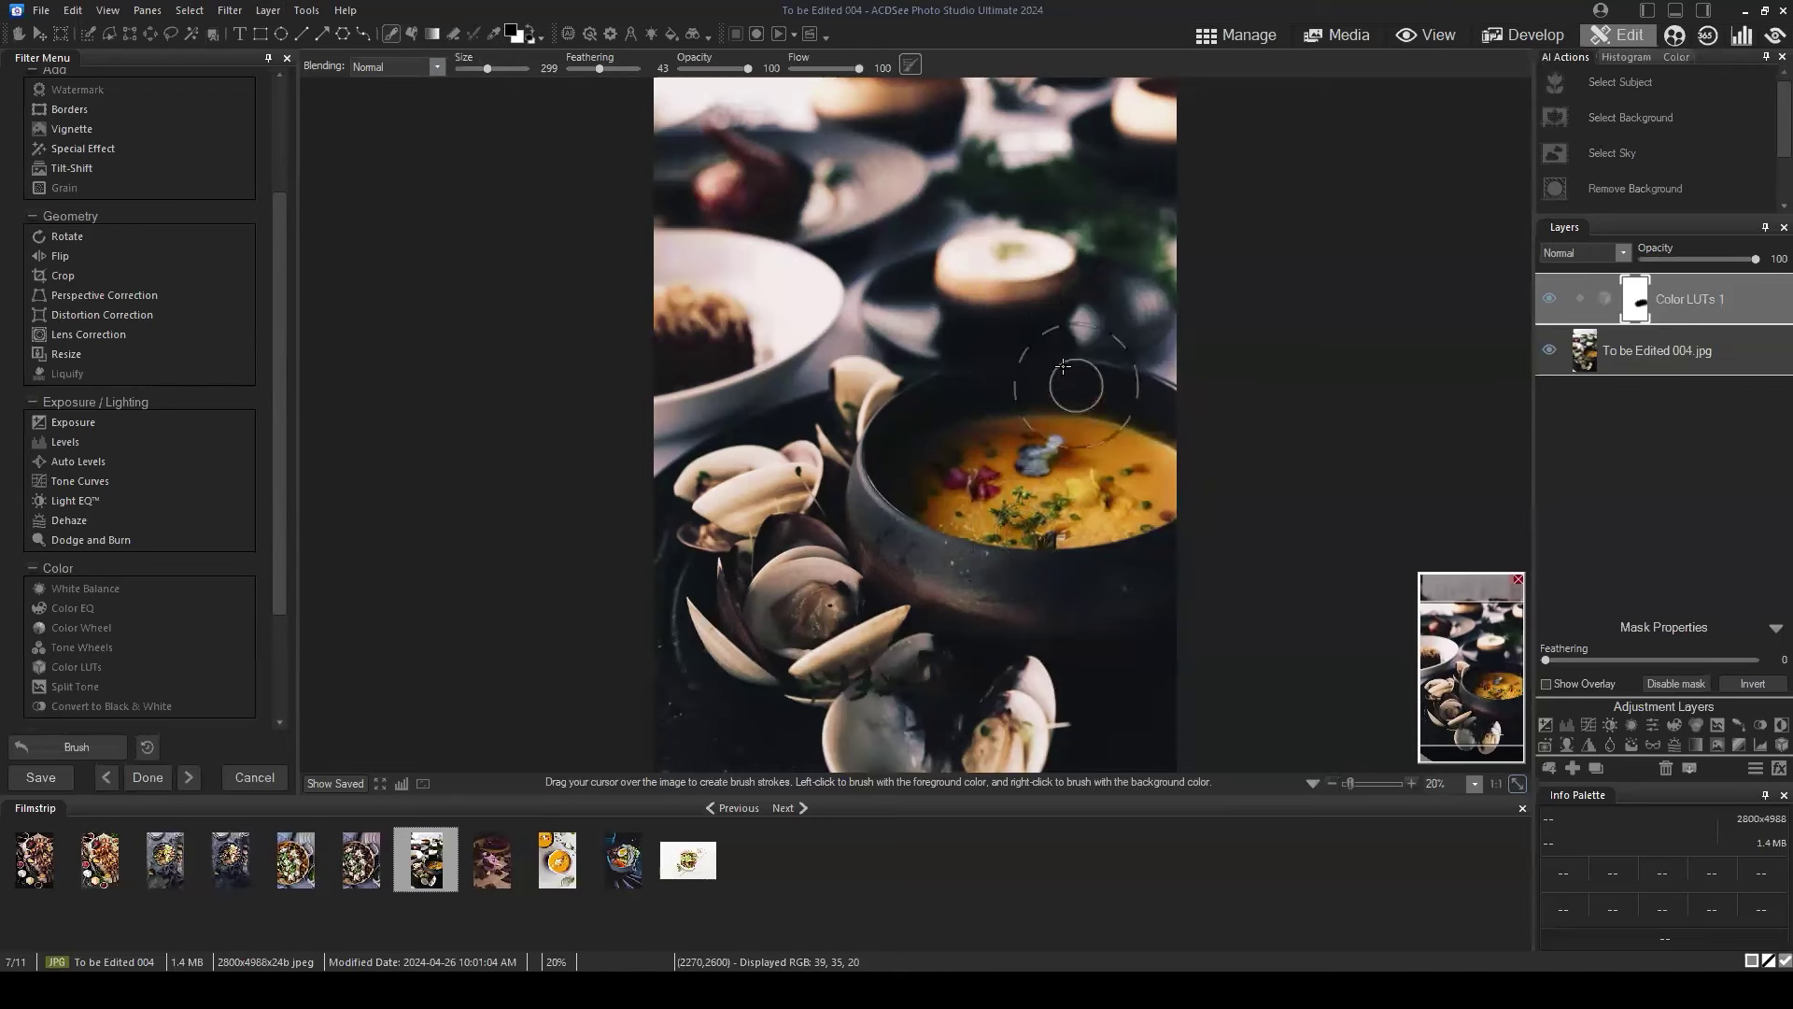
# Brush the LUT effect back in around the soup bowl's rim and outer edge on the Color LUTs 1 mask.
pyautogui.moveTo(1074, 380)
pyautogui.mouseDown()
pyautogui.moveTo(857, 434)
pyautogui.moveTo(1012, 379)
pyautogui.moveTo(1226, 356)
pyautogui.moveTo(951, 346)
pyautogui.moveTo(864, 419)
pyautogui.moveTo(887, 462)
pyautogui.mouseUp()
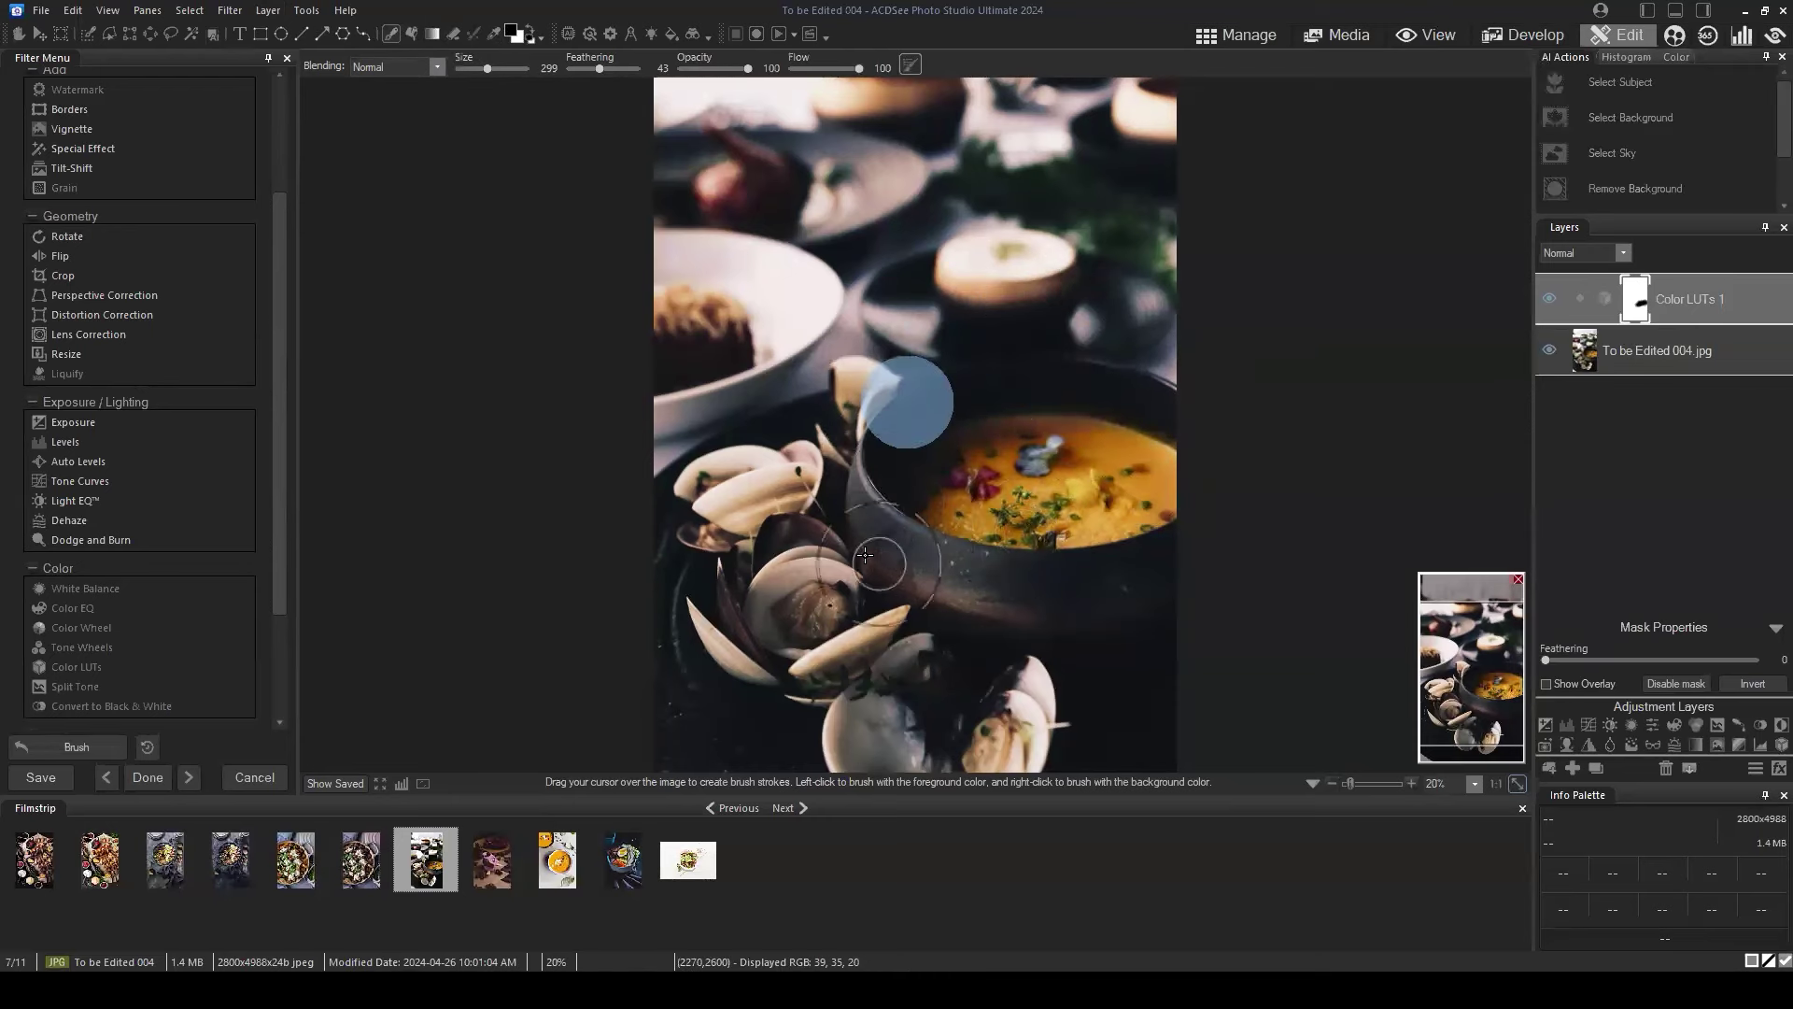
pyautogui.moveTo(860, 541)
pyautogui.mouseDown()
pyautogui.moveTo(972, 628)
pyautogui.moveTo(826, 528)
pyautogui.mouseUp()
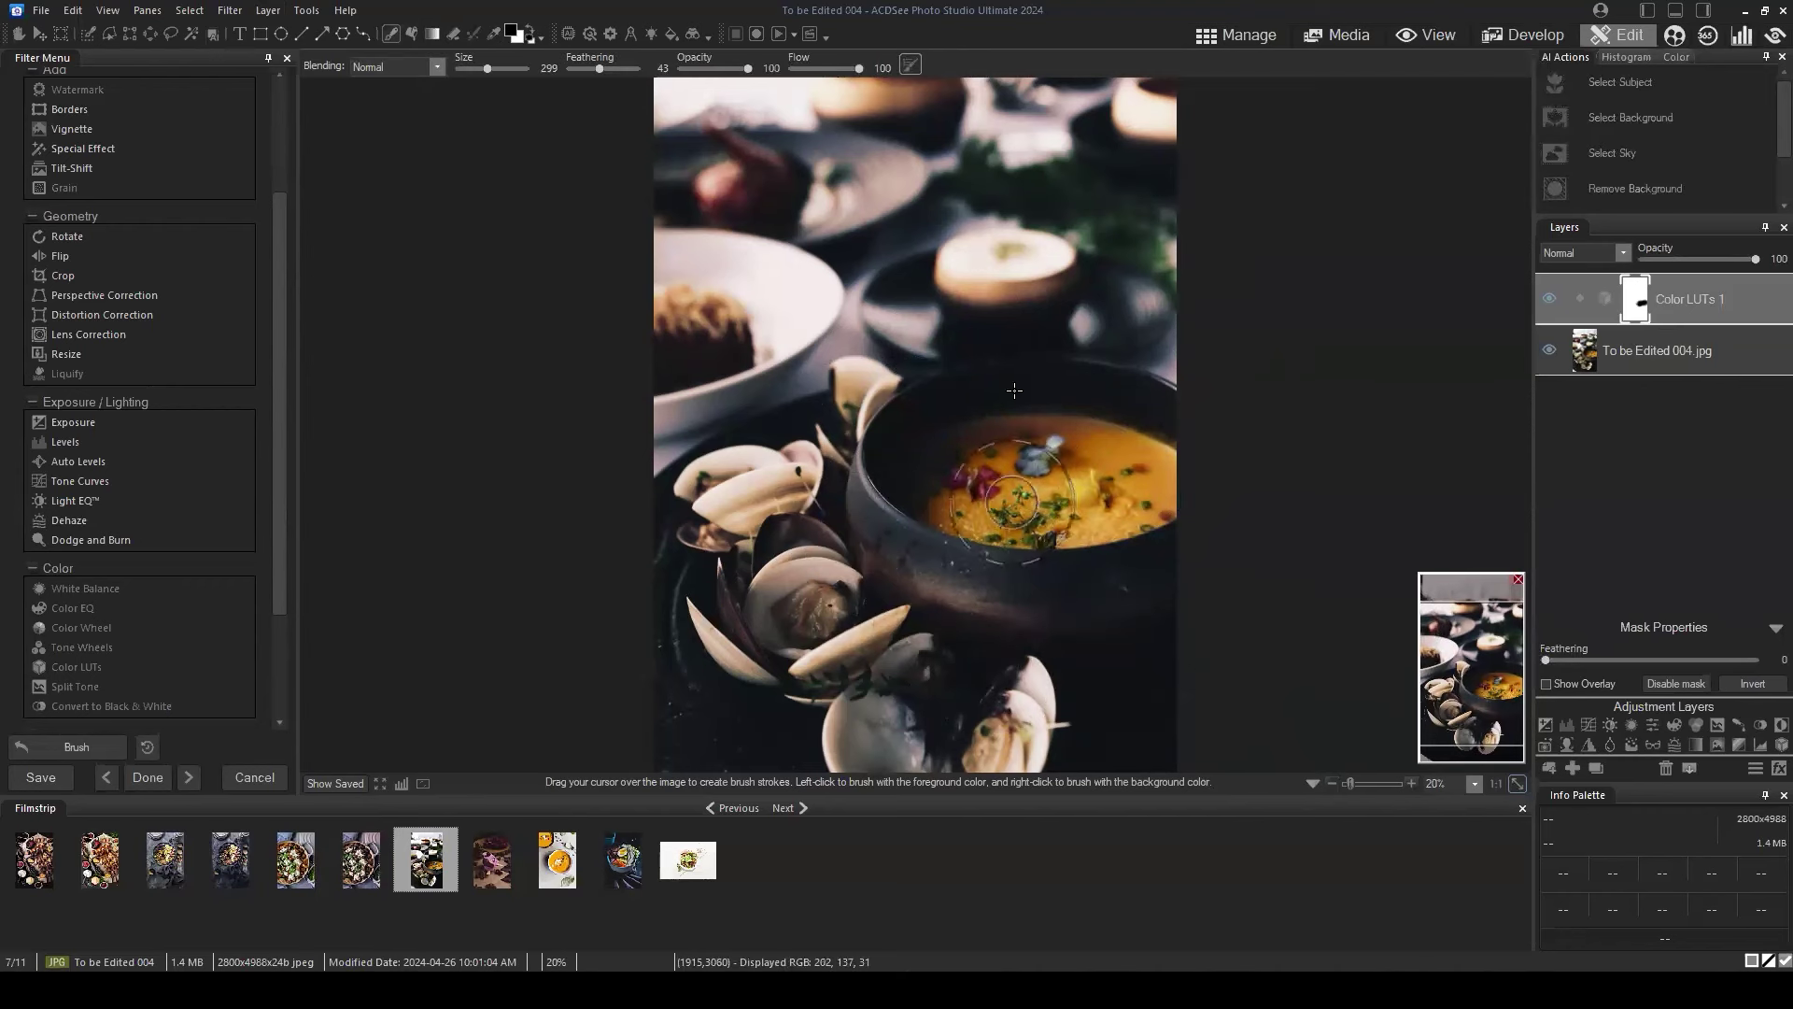
pyautogui.moveTo(1224, 430)
pyautogui.mouseDown()
pyautogui.moveTo(1249, 461)
pyautogui.moveTo(1133, 411)
pyautogui.mouseUp()
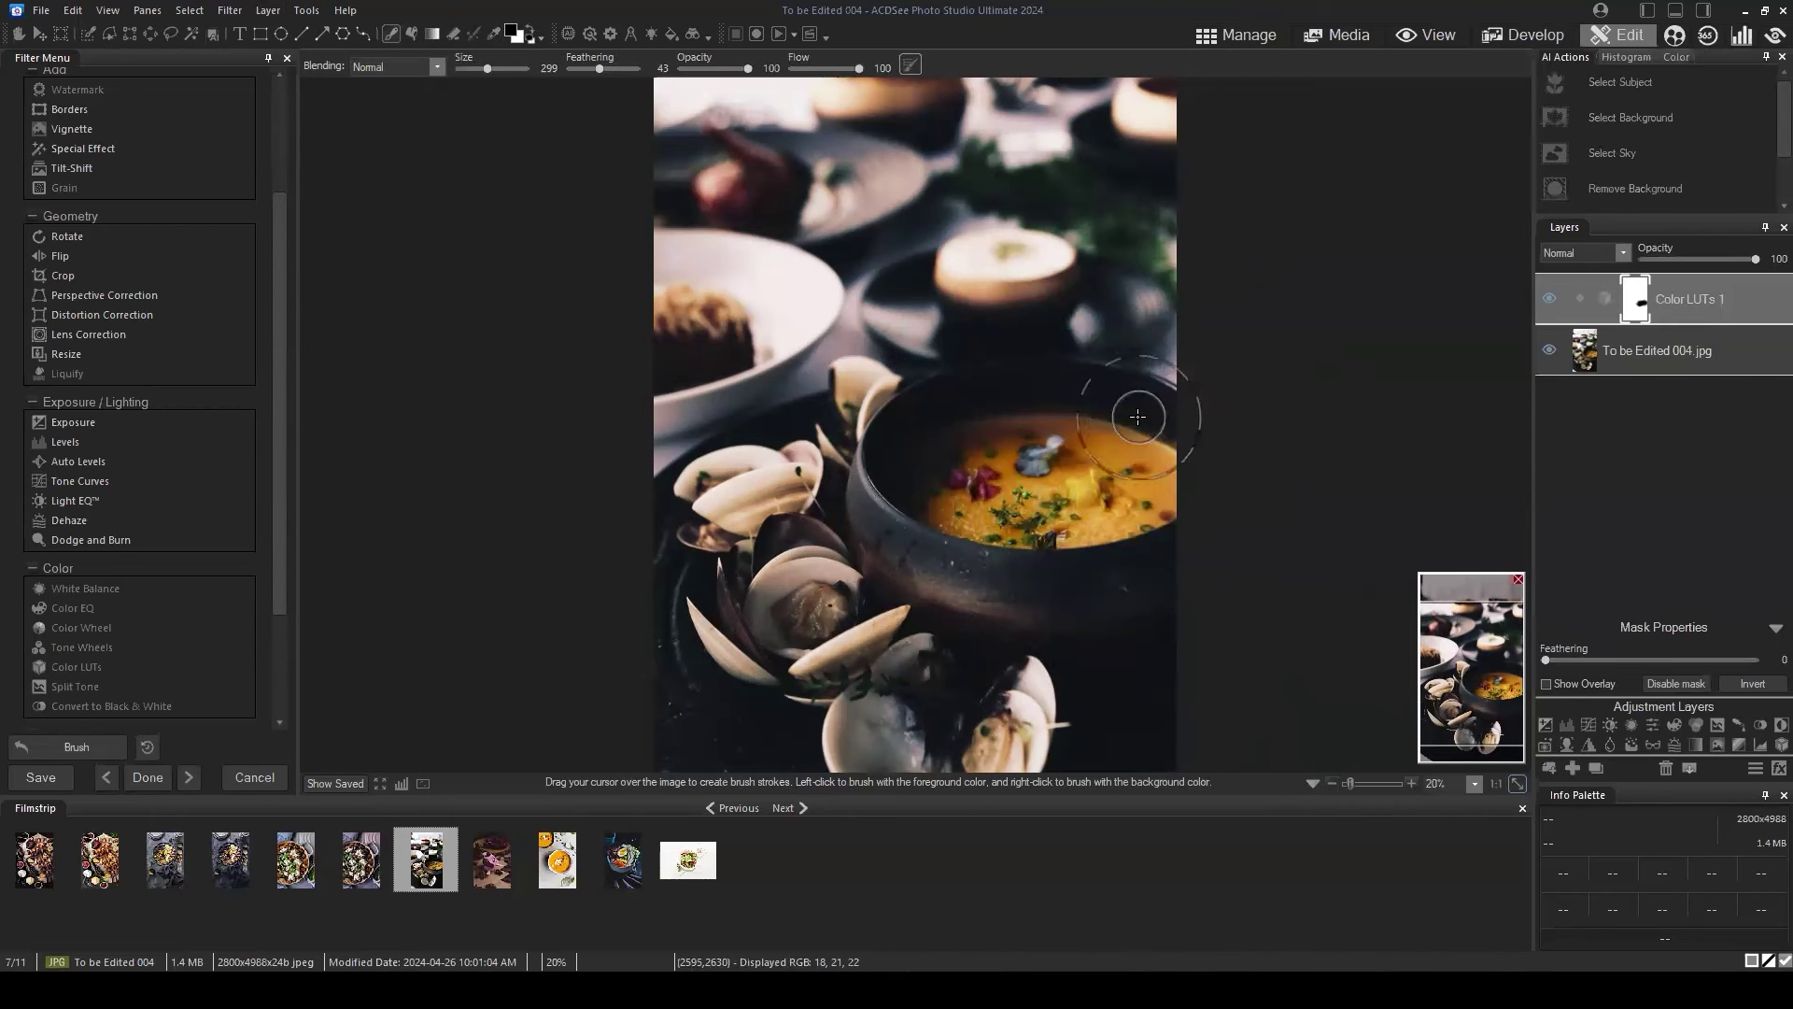
pyautogui.scroll(-1, 1145, 398)
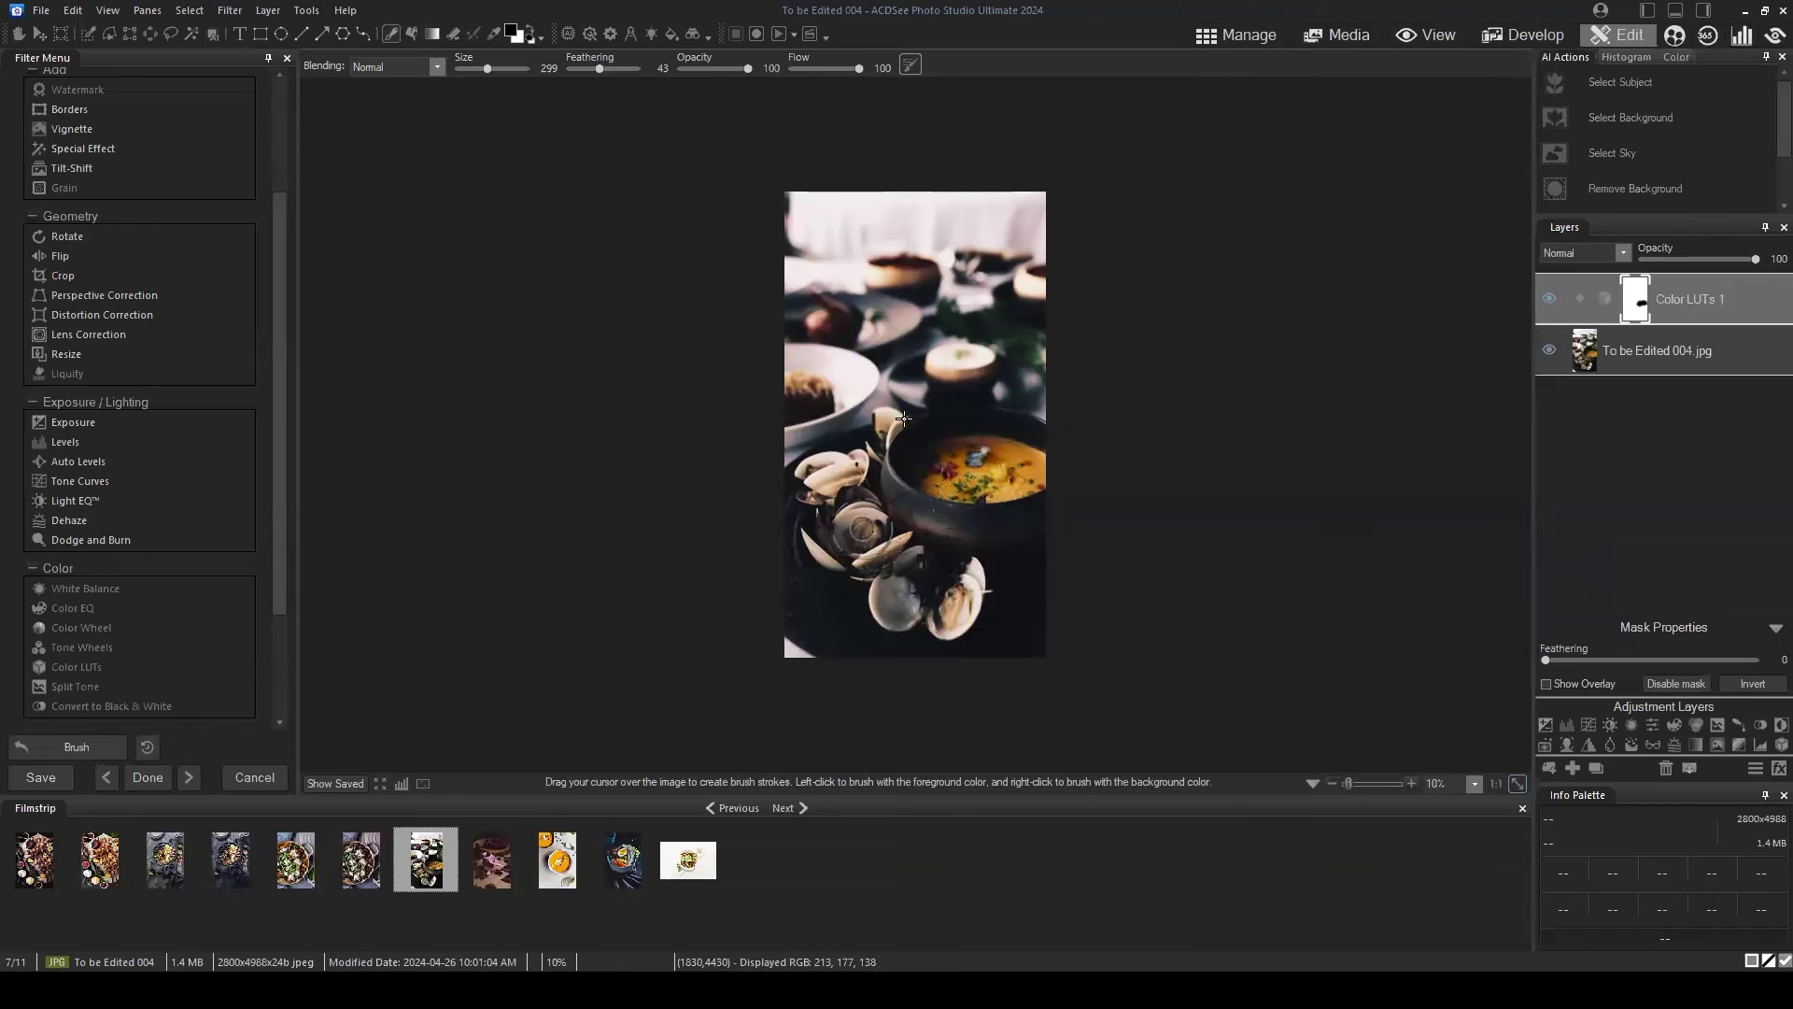
# Save the image as a flattened JPEG copy named To be Edited 004-v2.jpg in the LUTs folder.
pyautogui.click(41, 12)
pyautogui.click(113, 169)
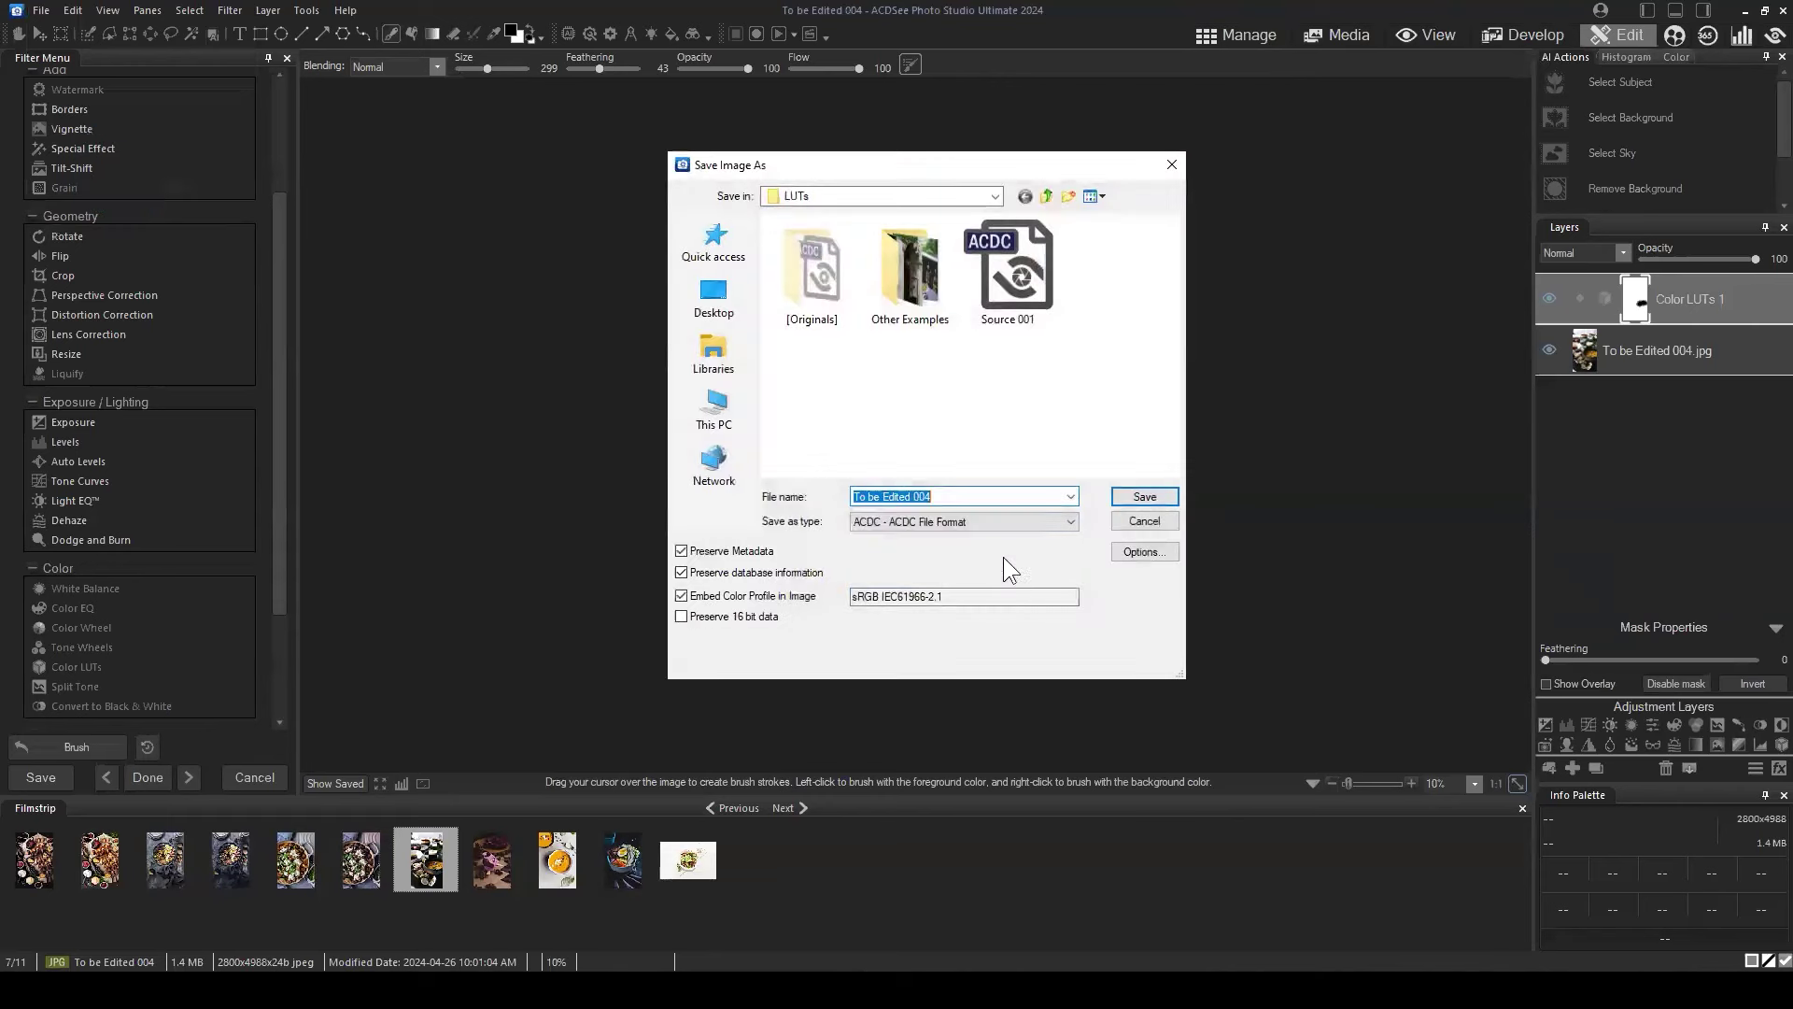
pyautogui.click(962, 537)
pyautogui.click(912, 592)
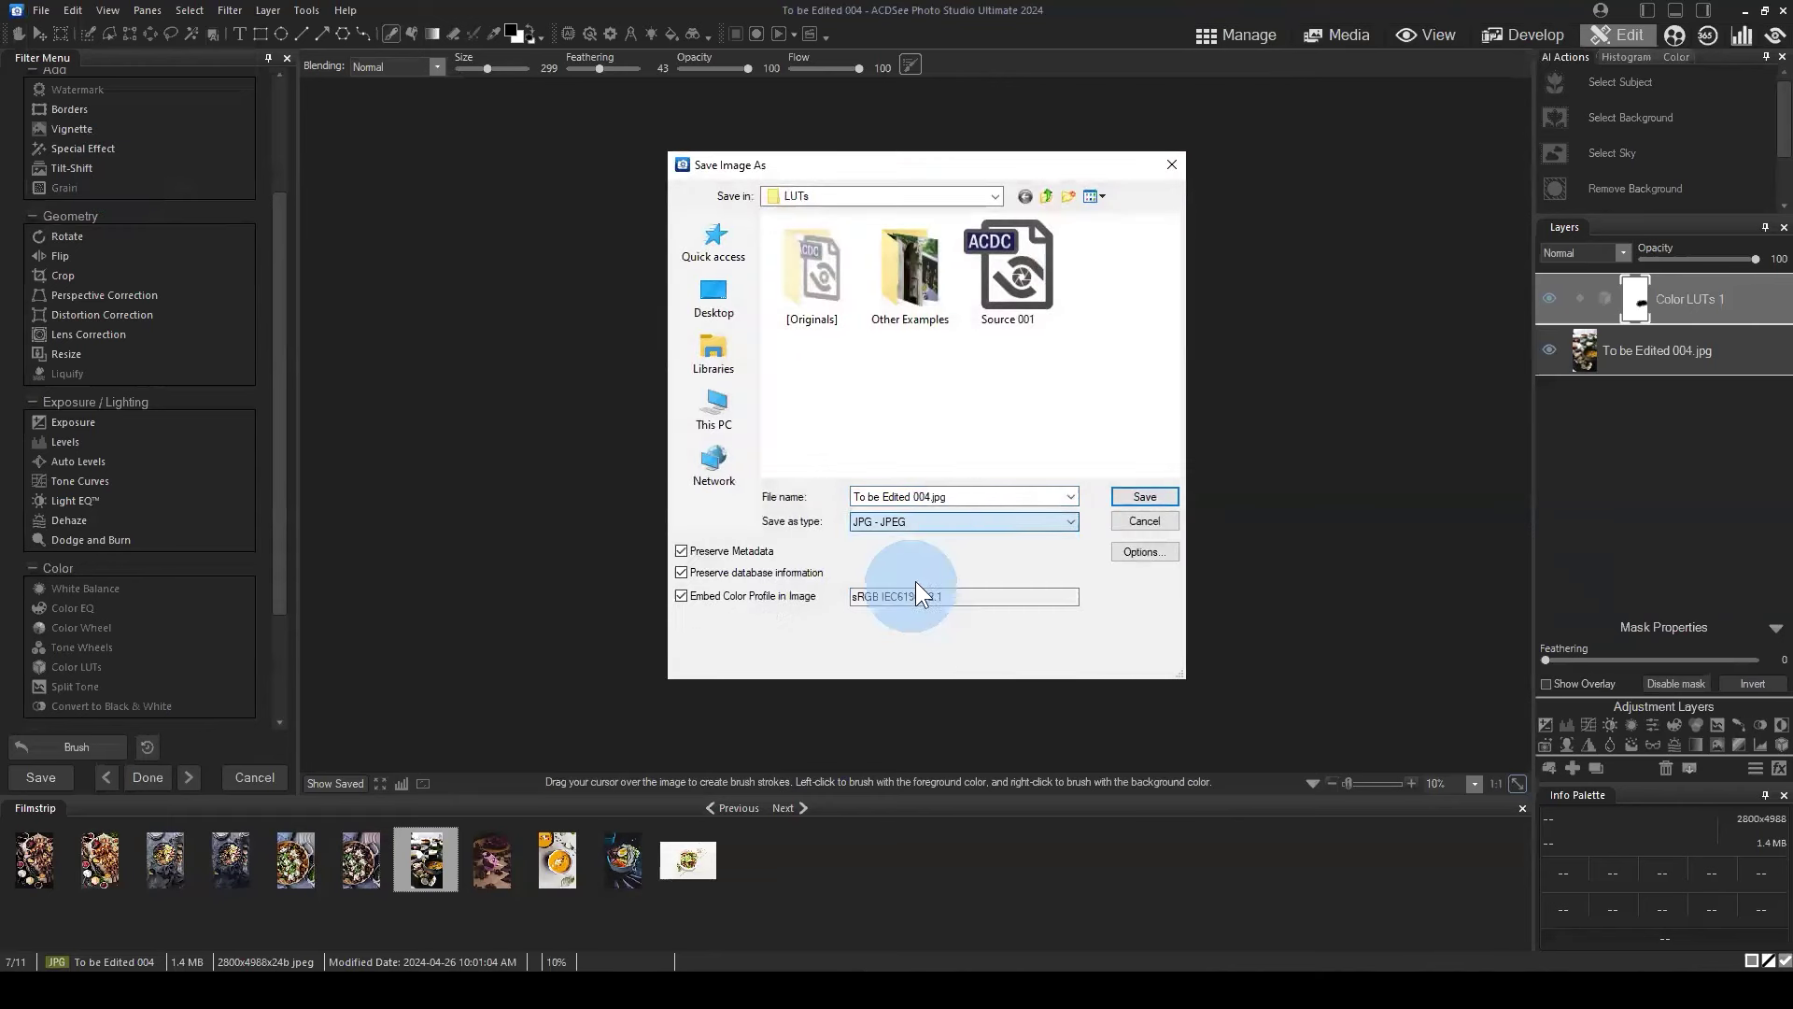
pyautogui.click(930, 495)
pyautogui.write('-v2')
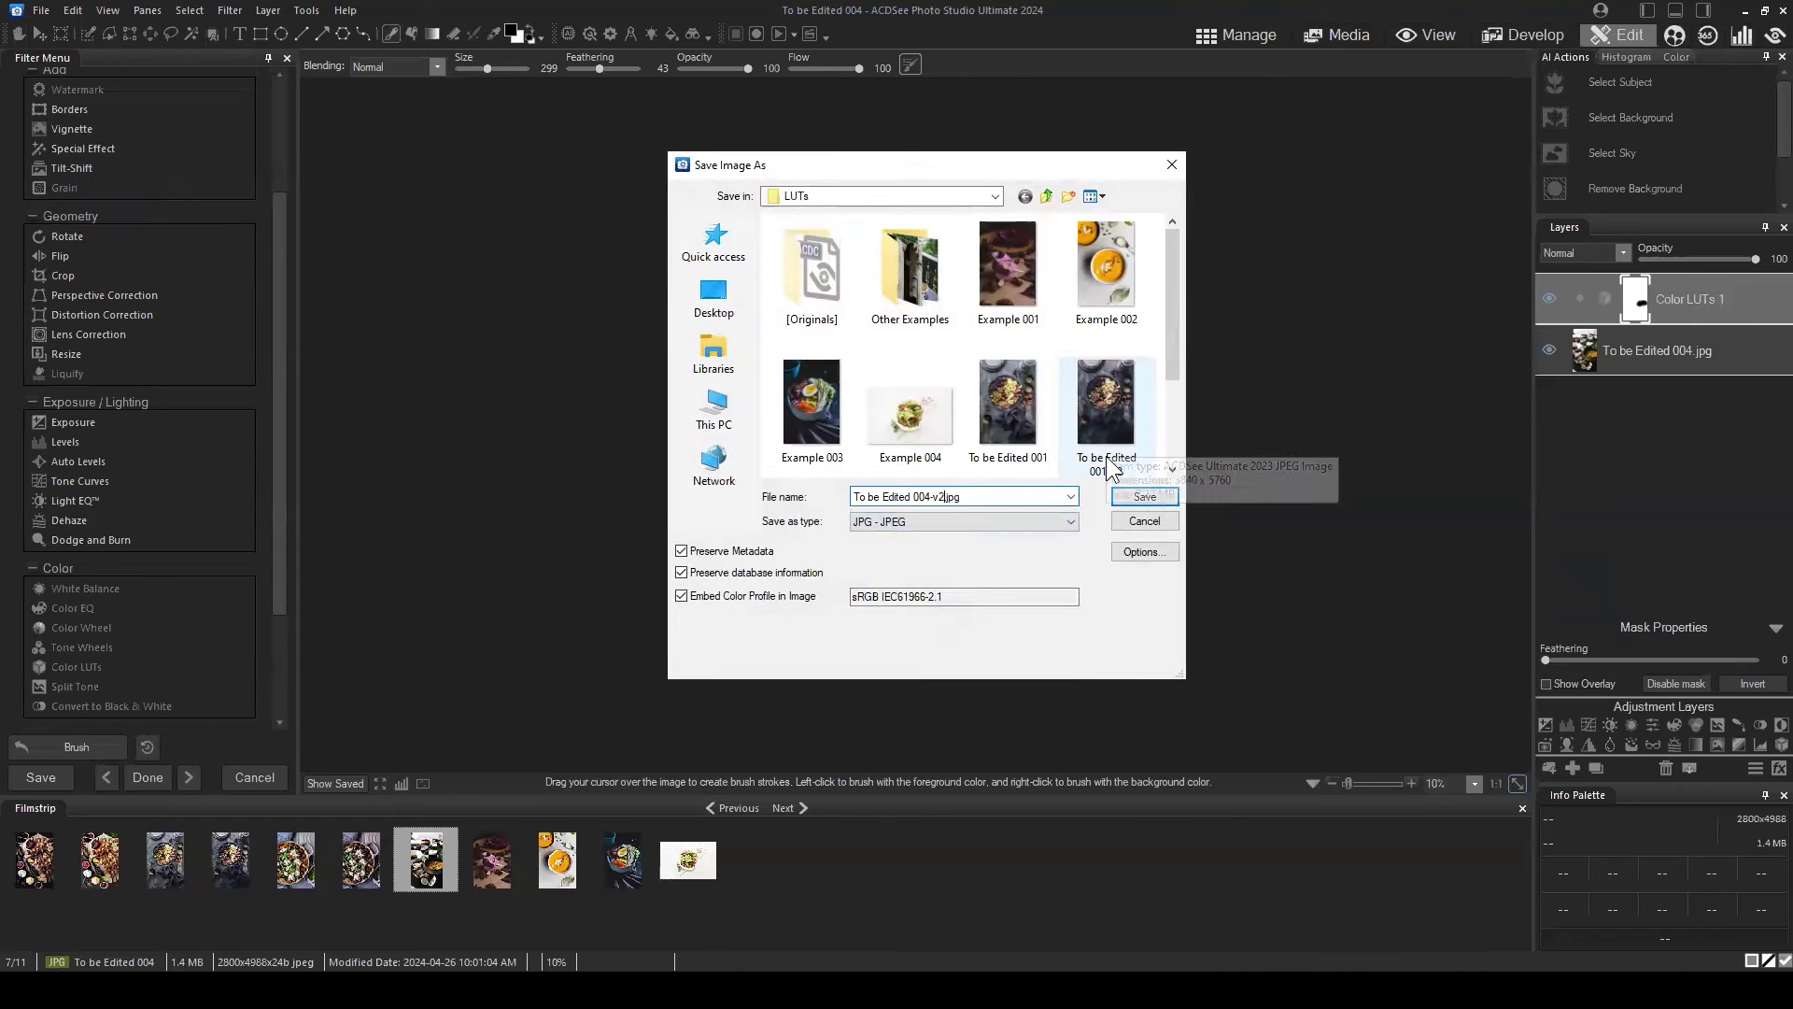
pyautogui.click(1143, 496)
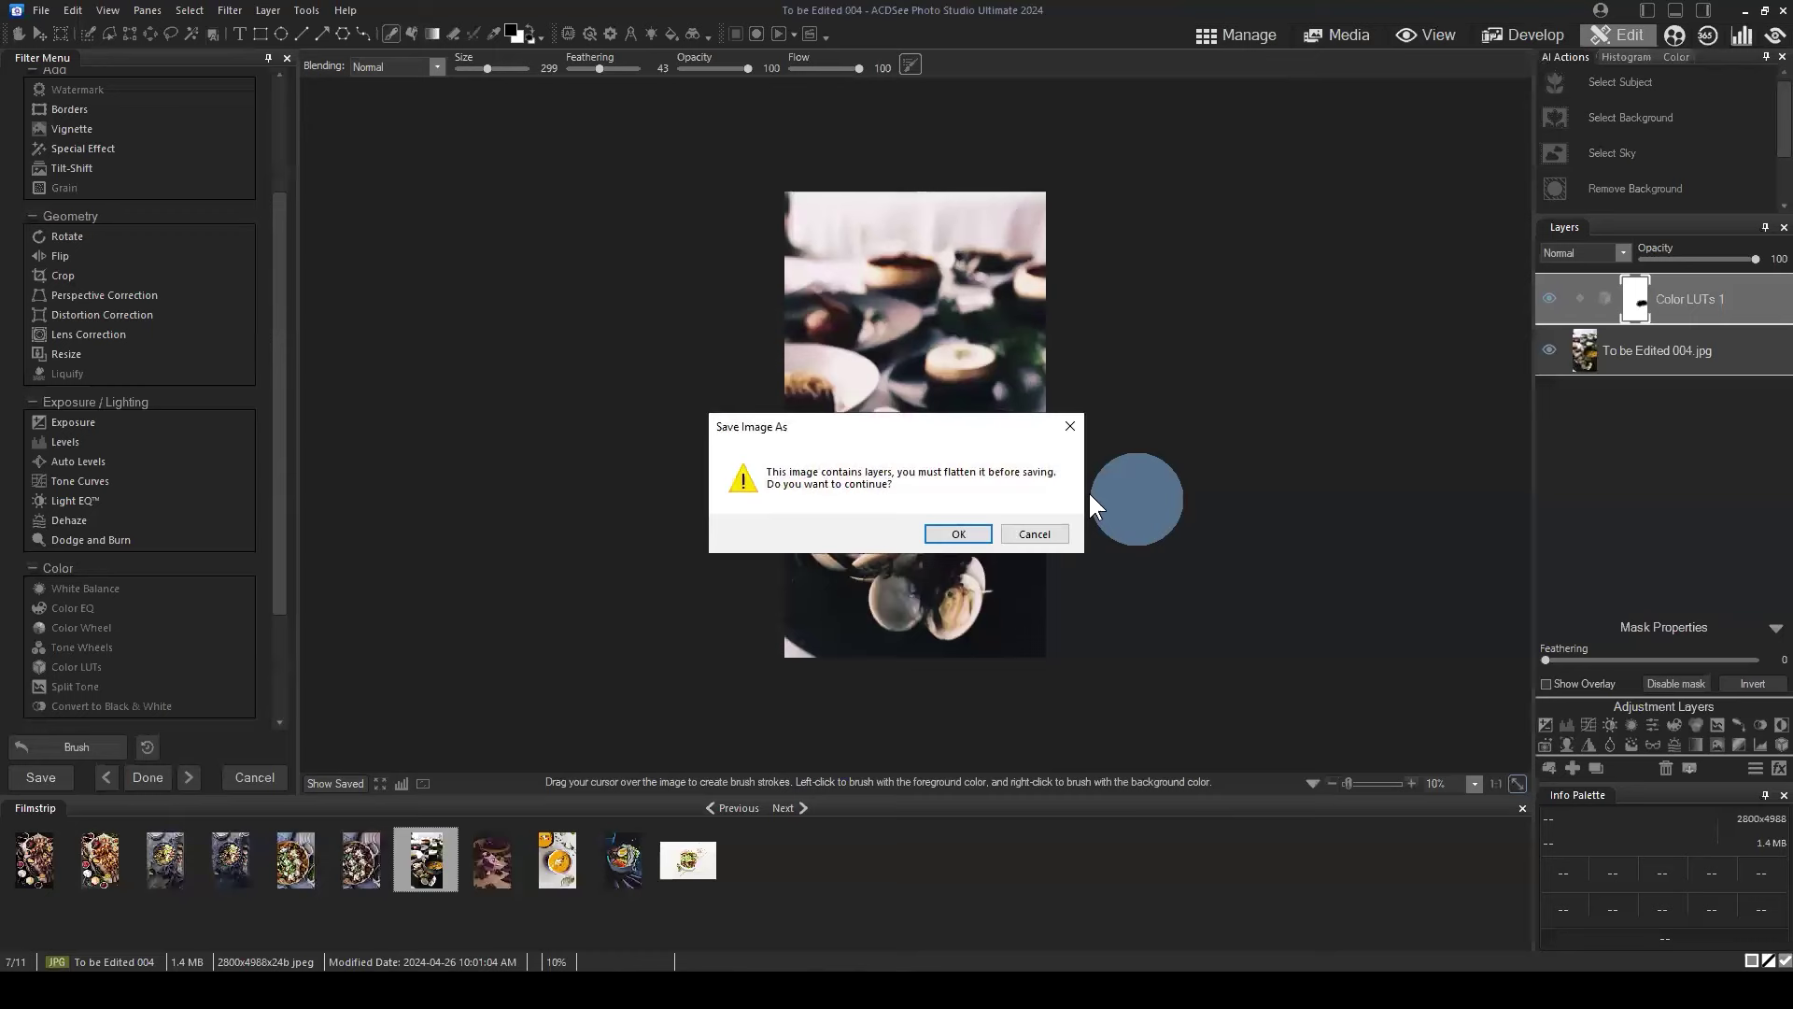
pyautogui.click(945, 531)
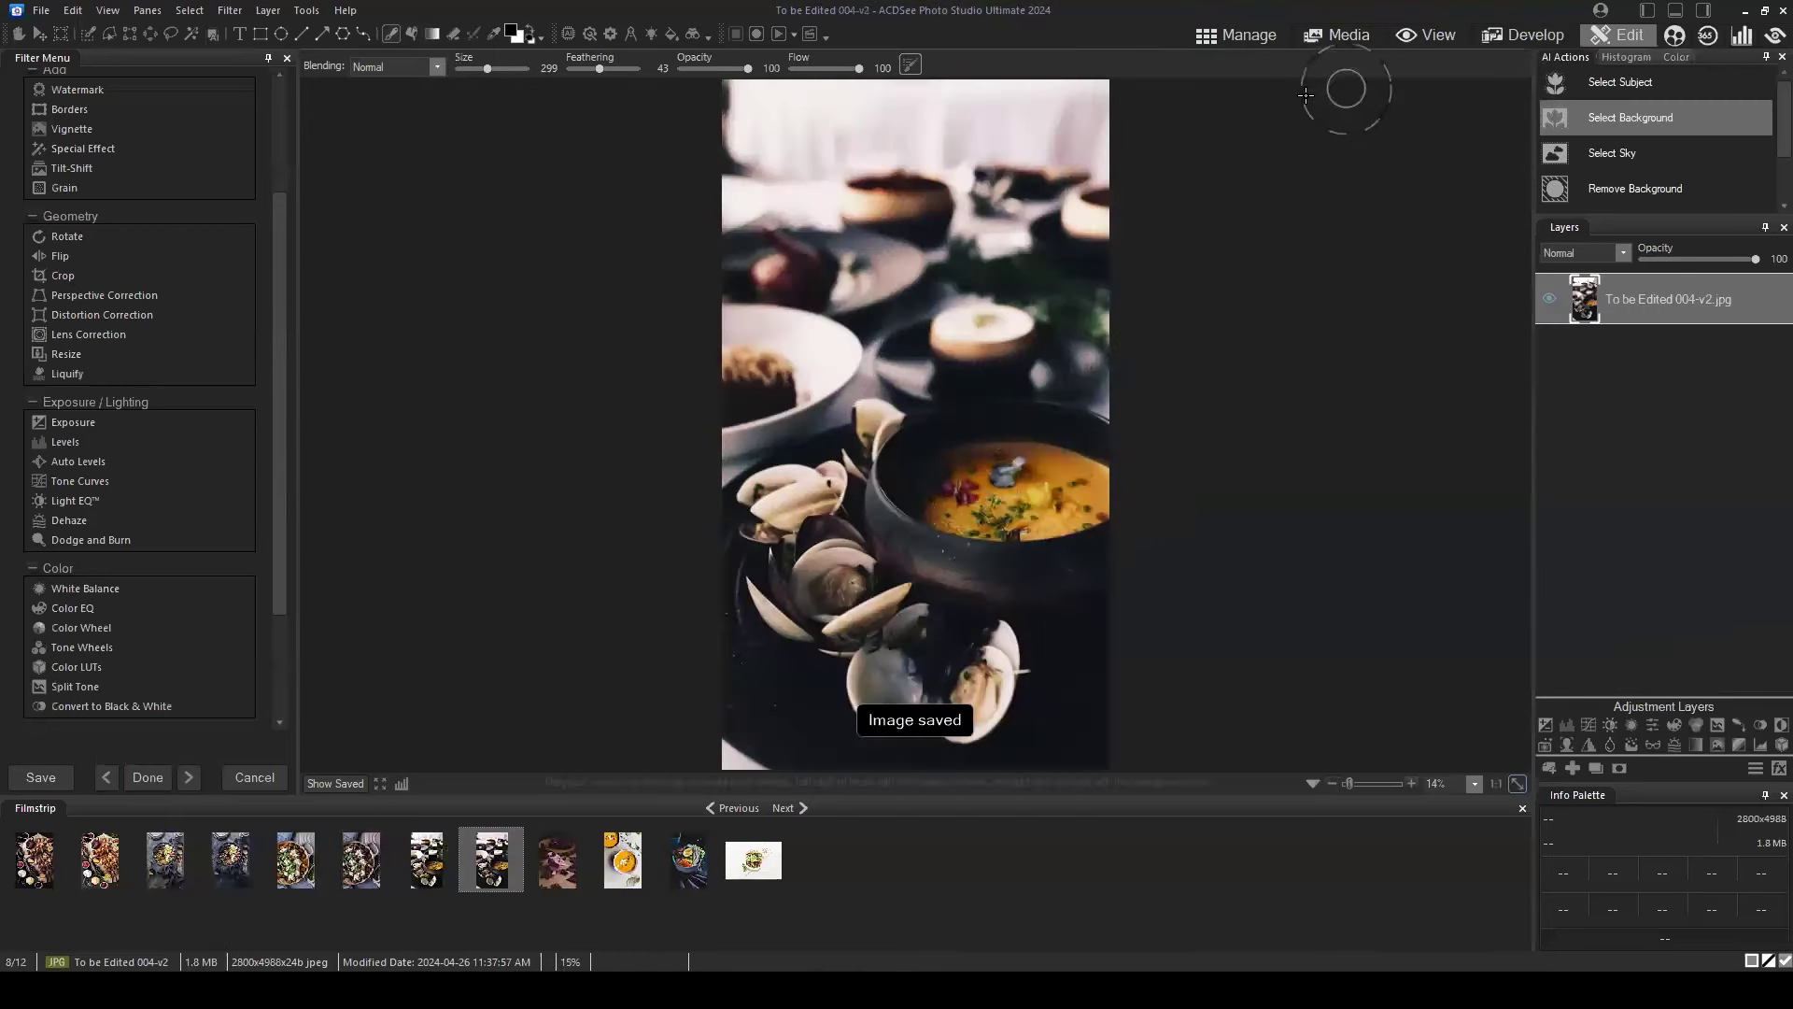
# Return to Manage mode and compare To be Edited 001 side by side with To be Edited 001-v2.
pyautogui.click(1234, 38)
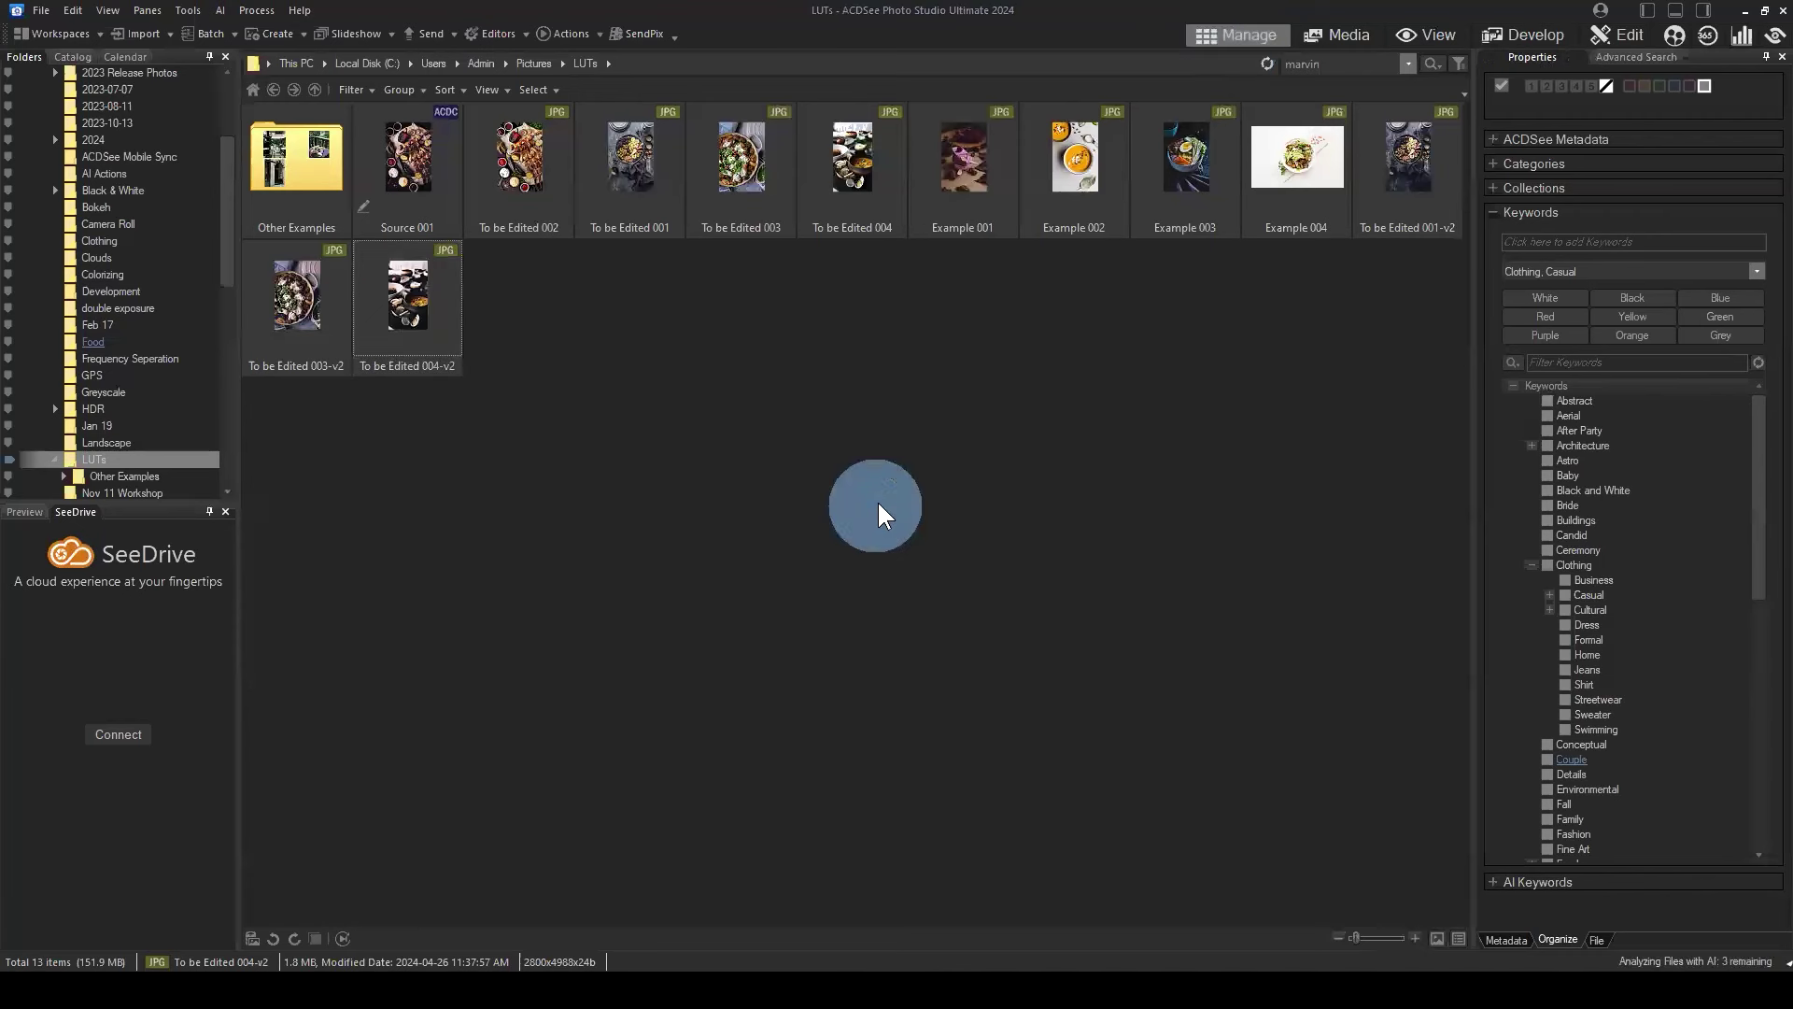
pyautogui.click(671, 426)
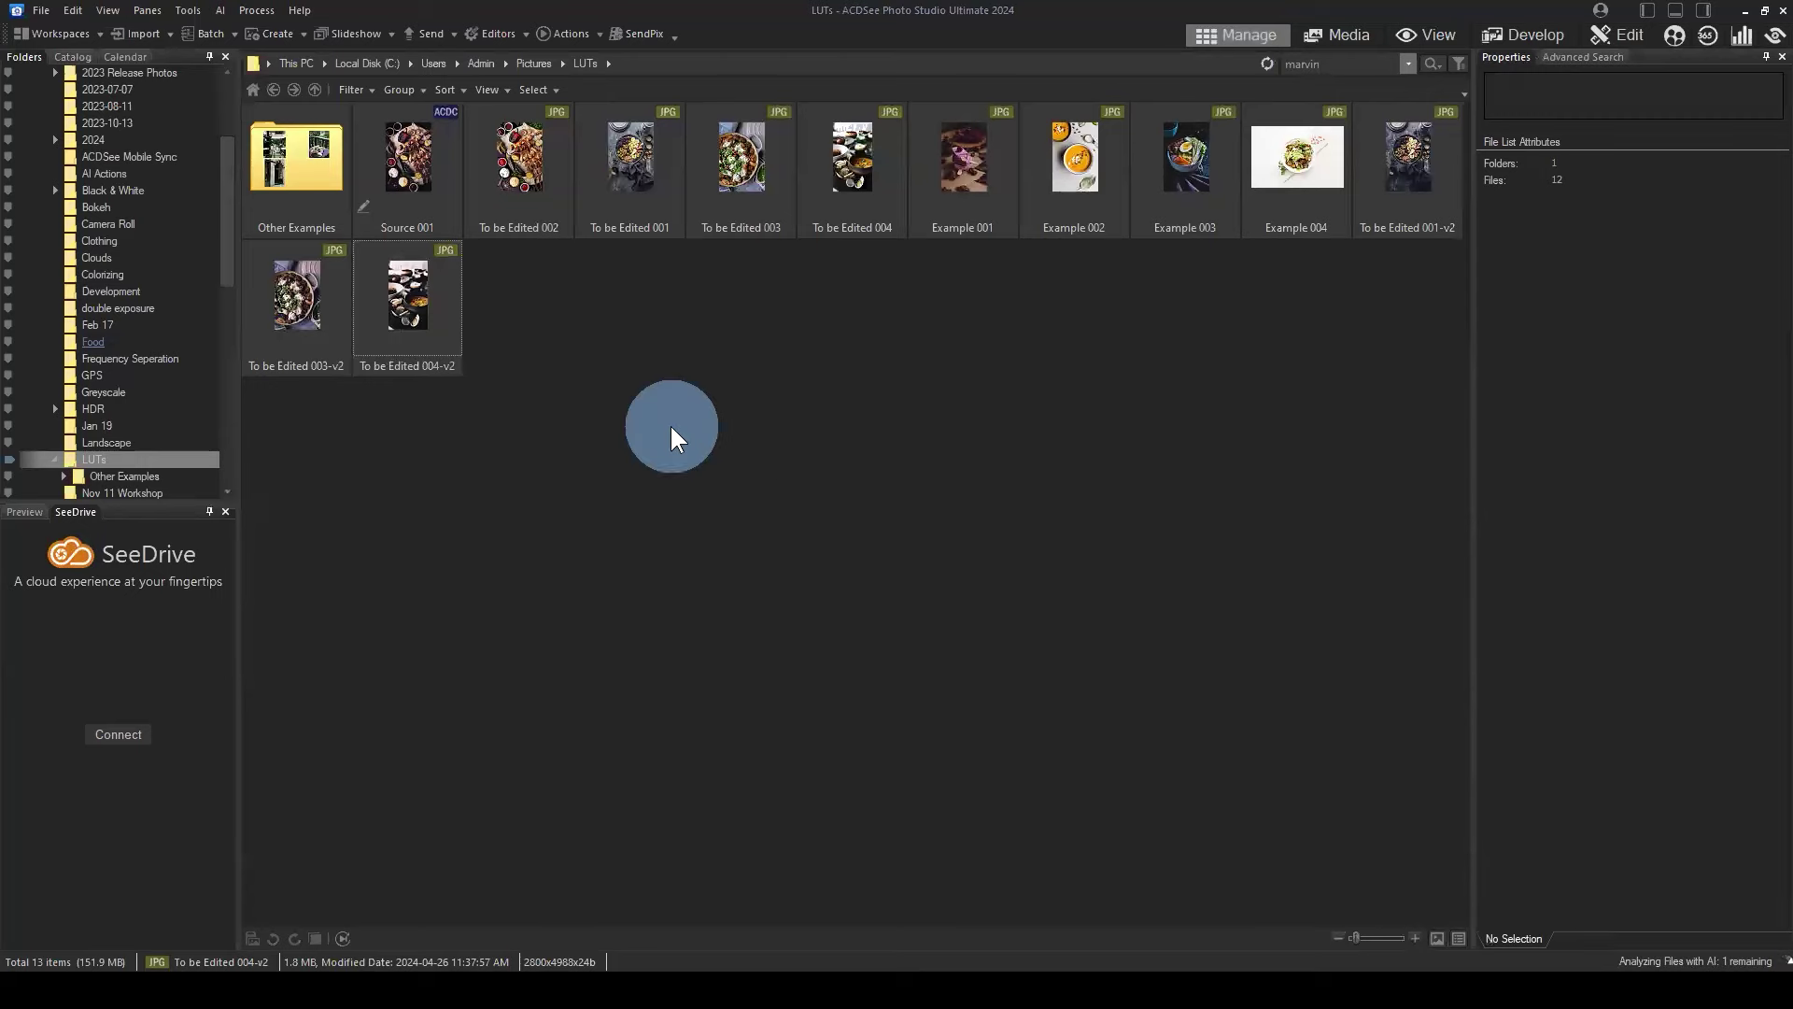
pyautogui.click(641, 157)
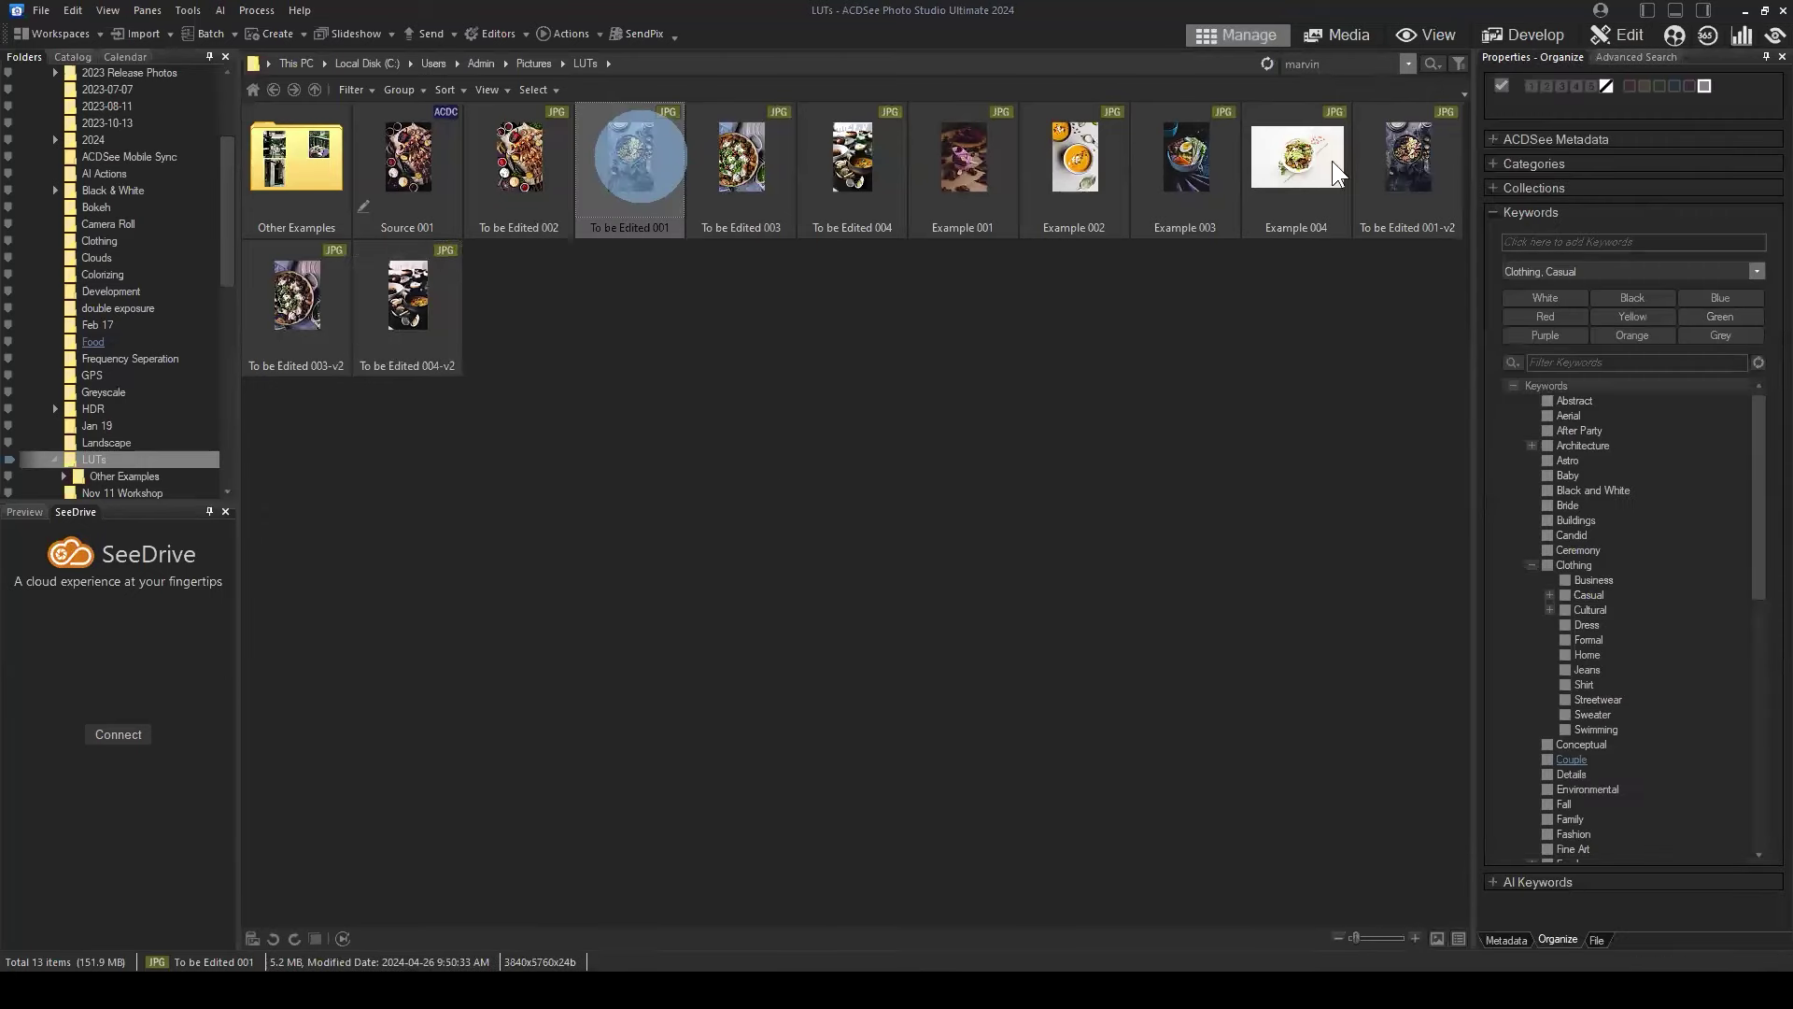
pyautogui.keyDown('ctrl'); pyautogui.click(1401, 159); pyautogui.keyUp('ctrl')
pyautogui.click(315, 937)
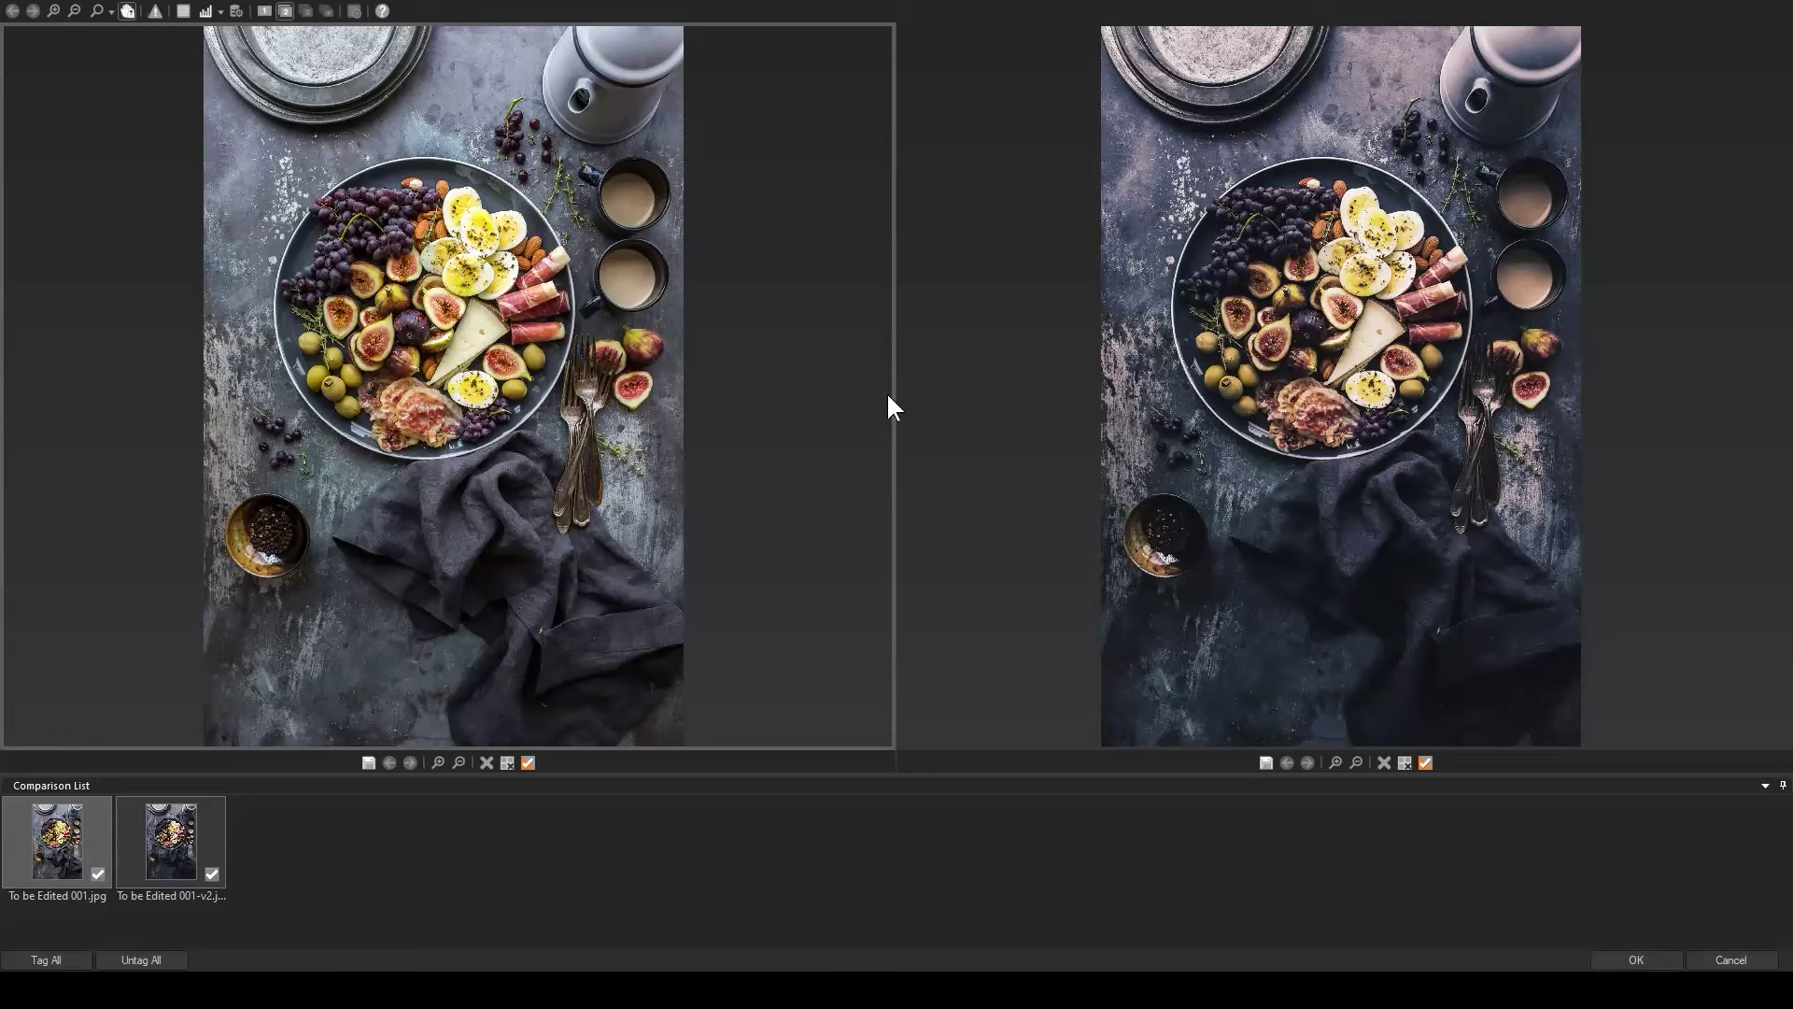
pyautogui.click(1730, 959)
# Compare To be Edited 003 side by side with To be Edited 003-v2.
pyautogui.click(845, 393)
pyautogui.click(732, 140)
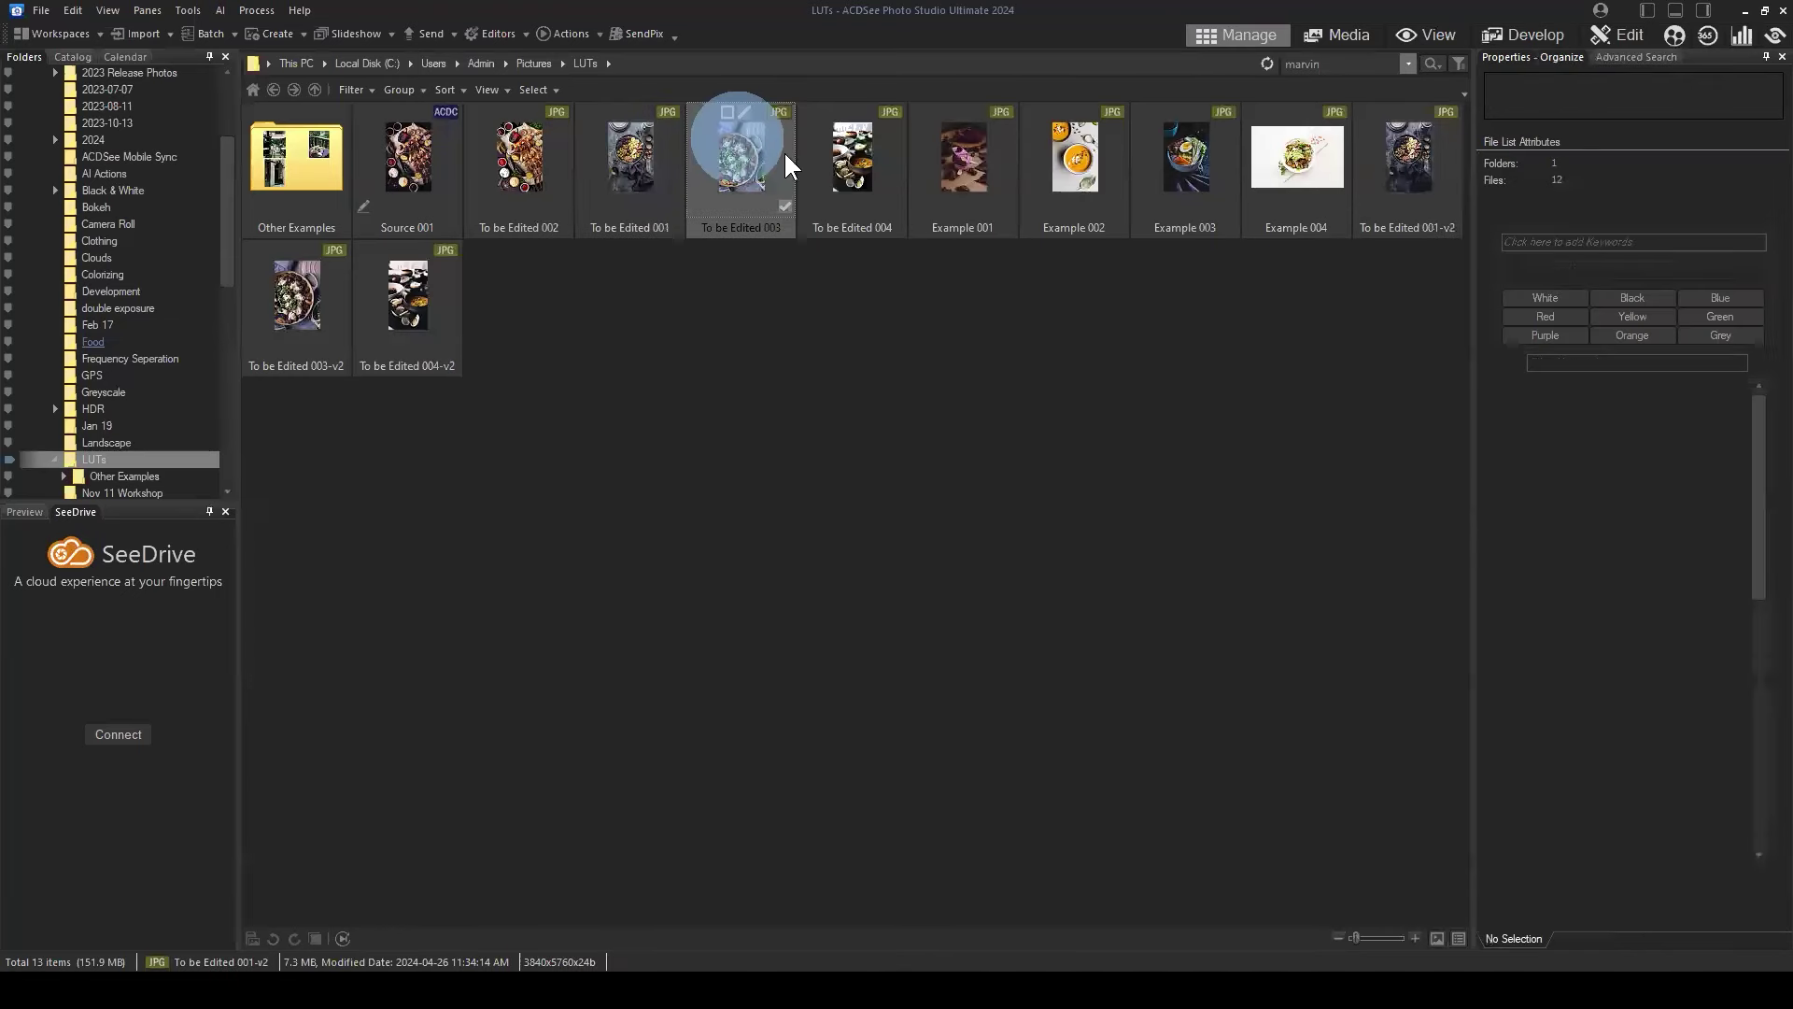
pyautogui.keyDown('ctrl'); pyautogui.click(312, 299); pyautogui.keyUp('ctrl')
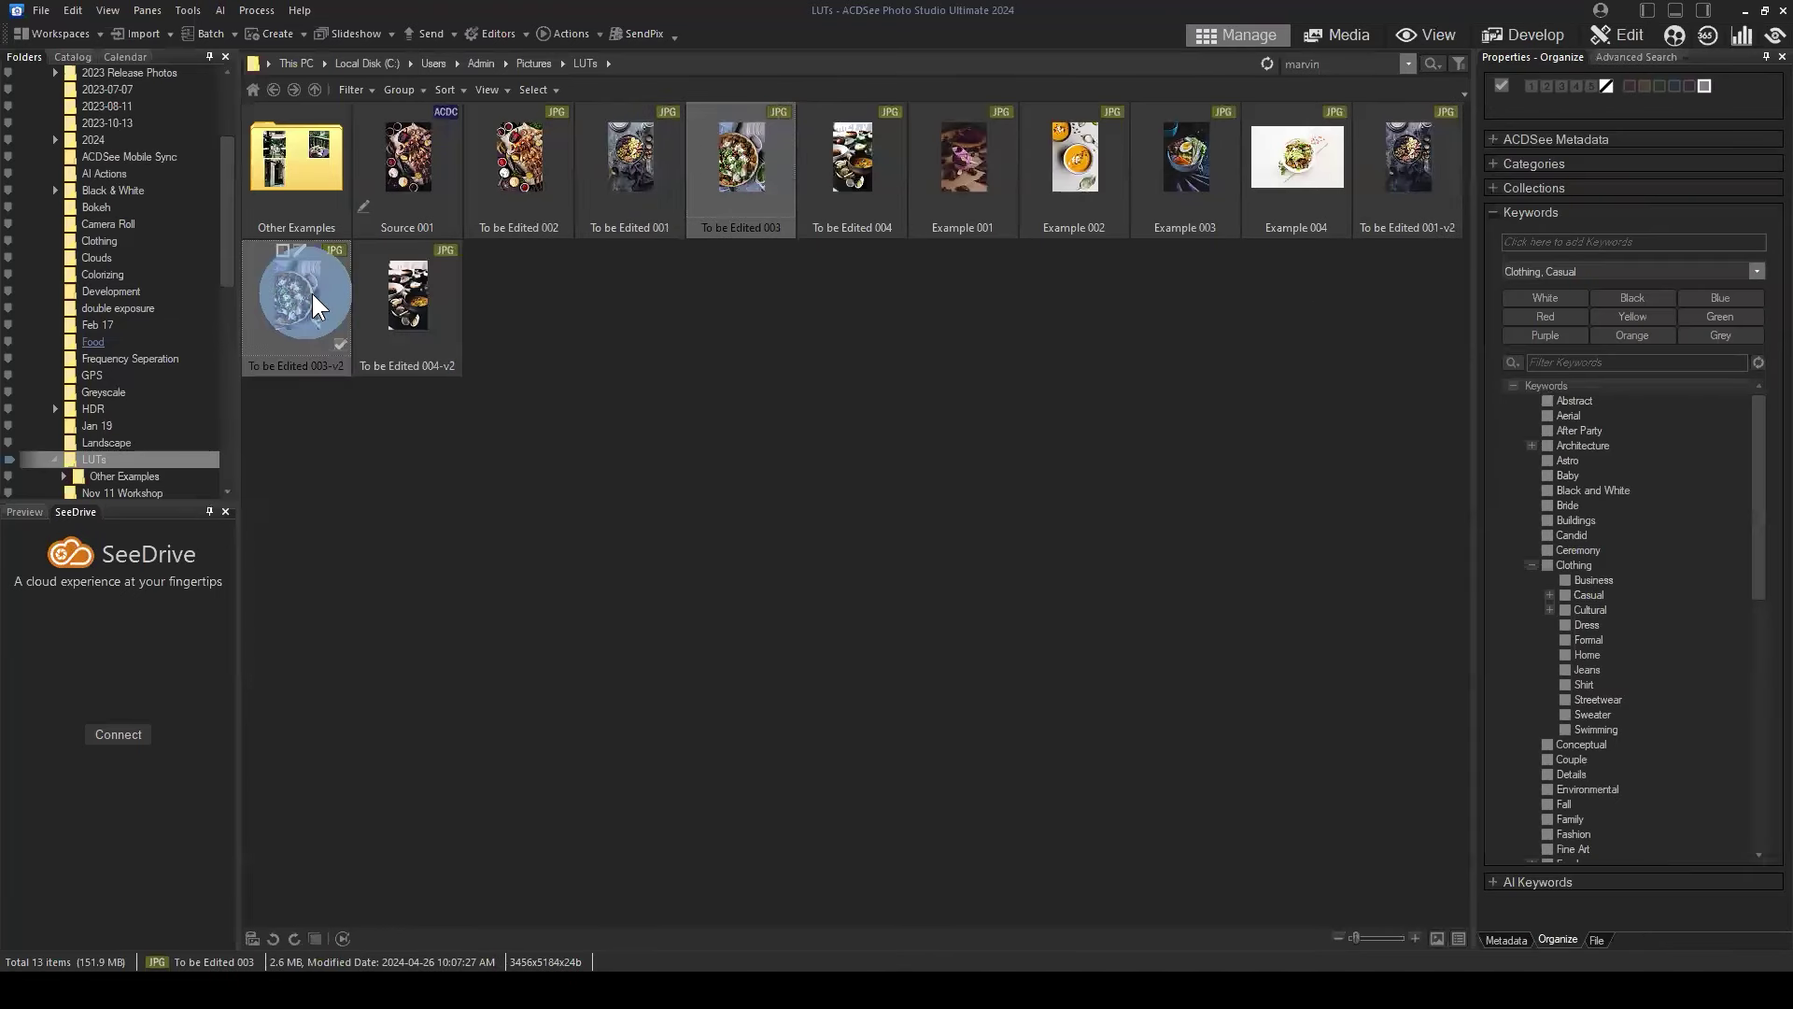
pyautogui.click(315, 938)
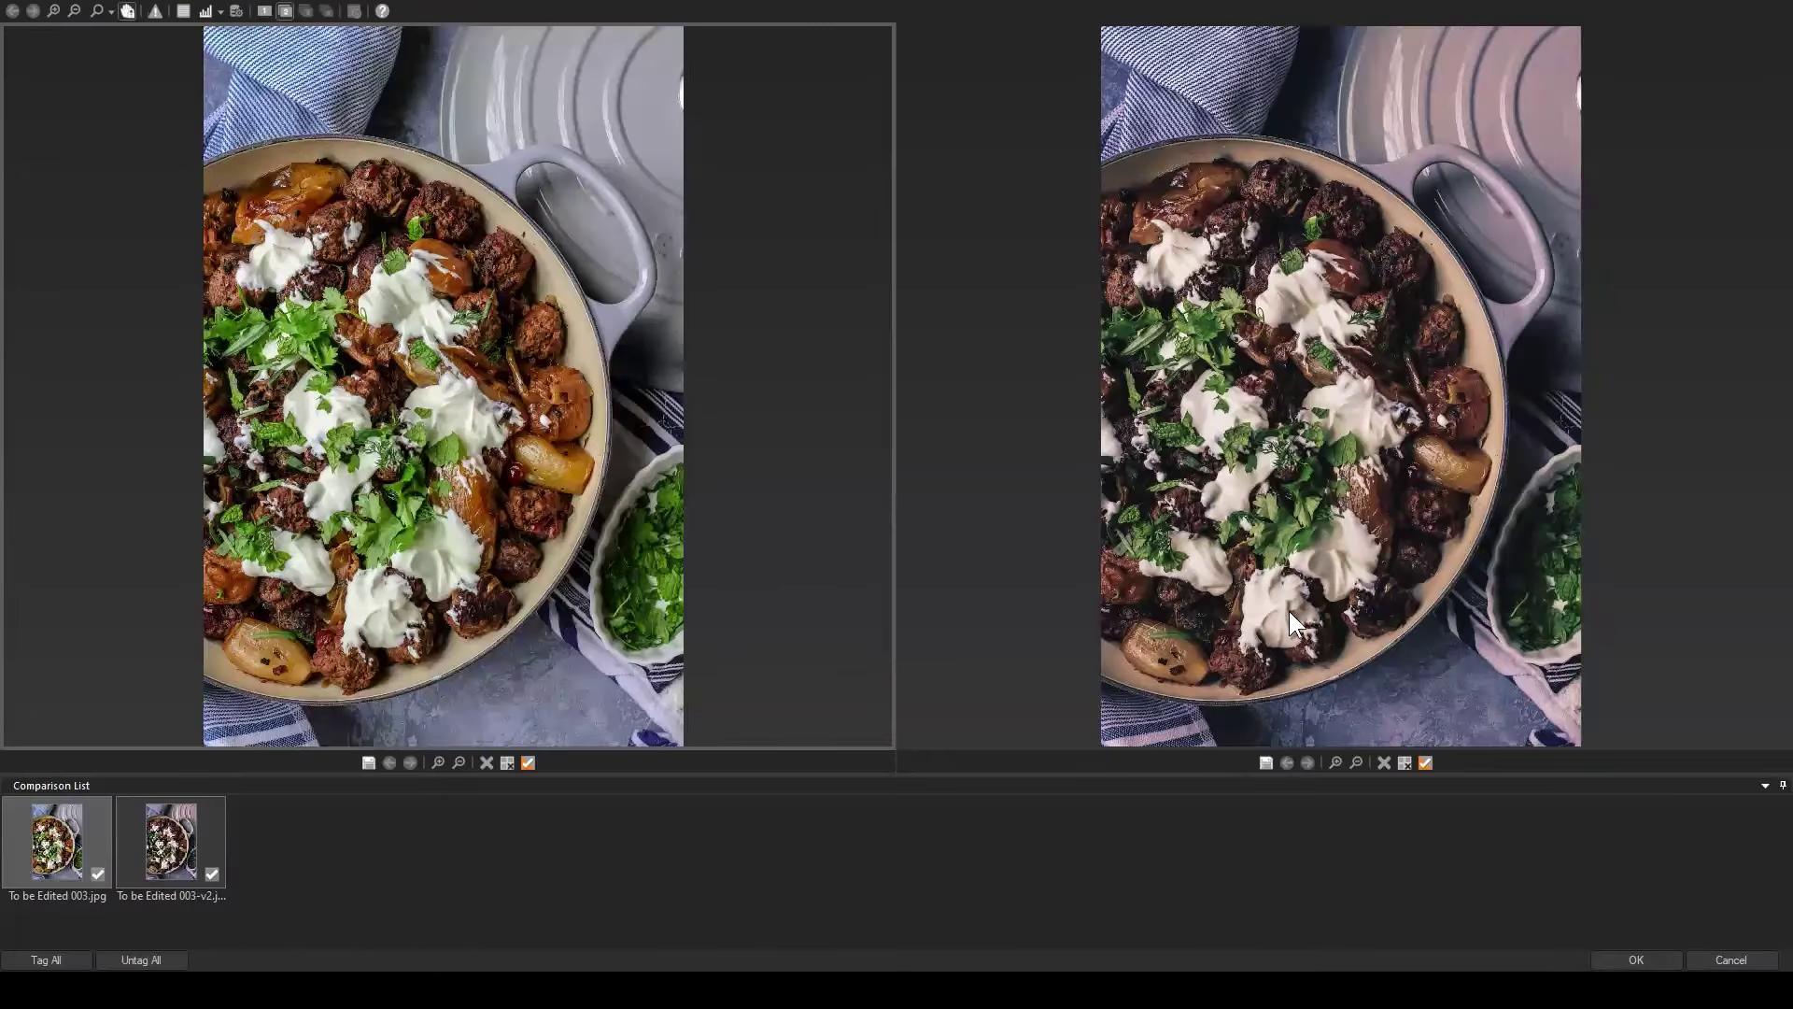